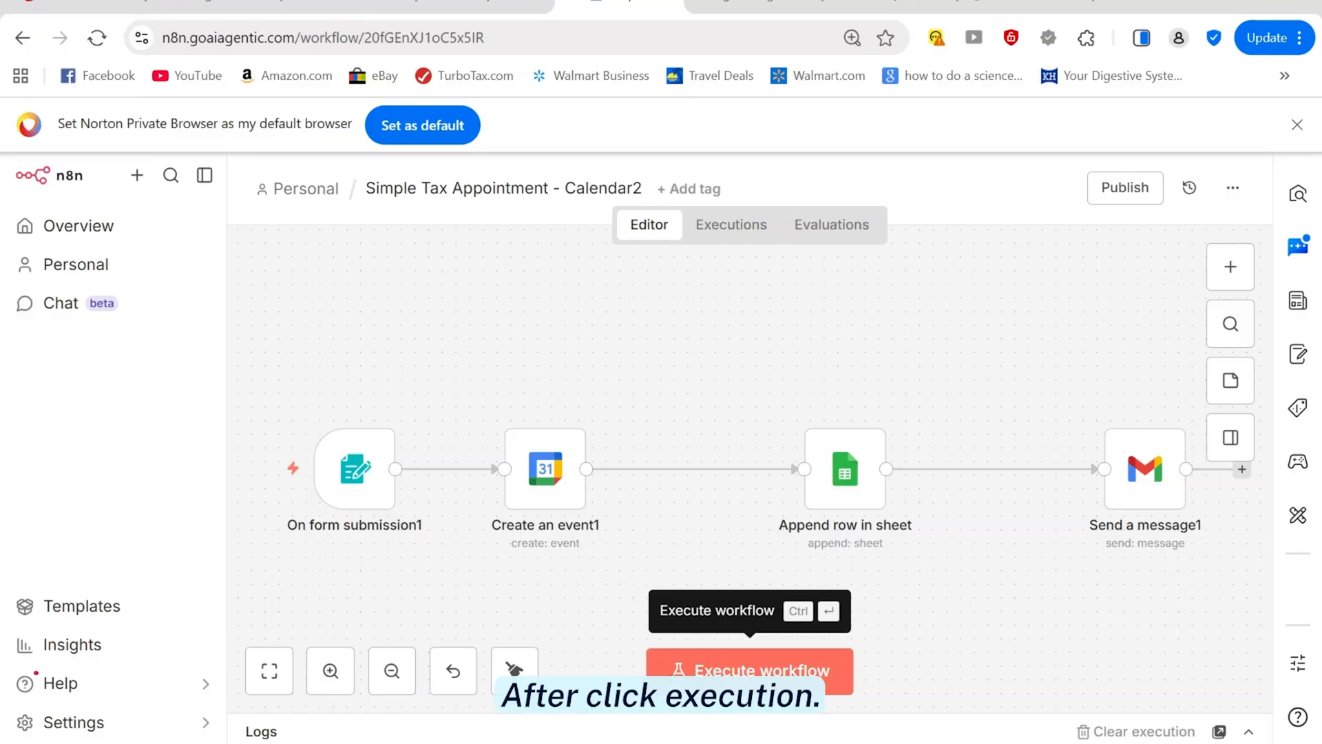
Start a test run and fill the booking form: Tax Filing, 05/27/2026, 11:35
{"action": "left_click", "coordinate": [750, 672]}
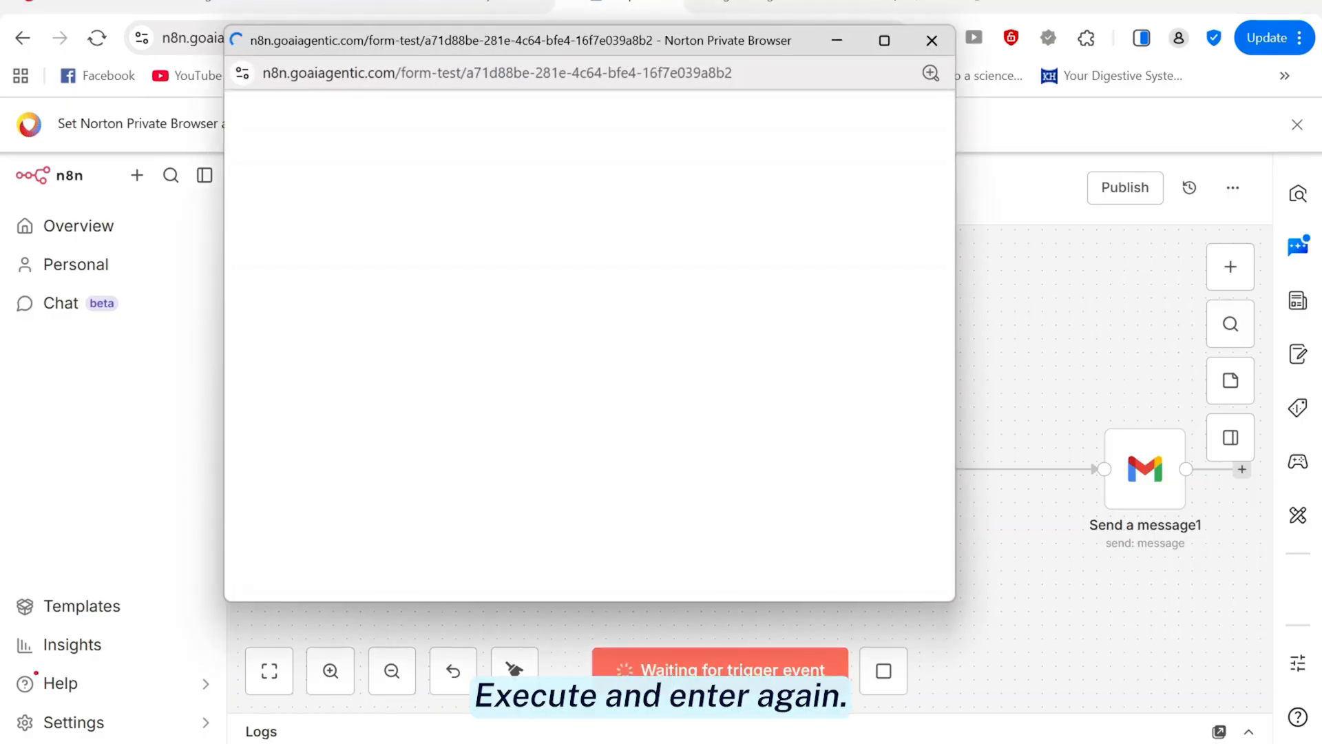
{"action": "left_click", "coordinate": [444, 355]}
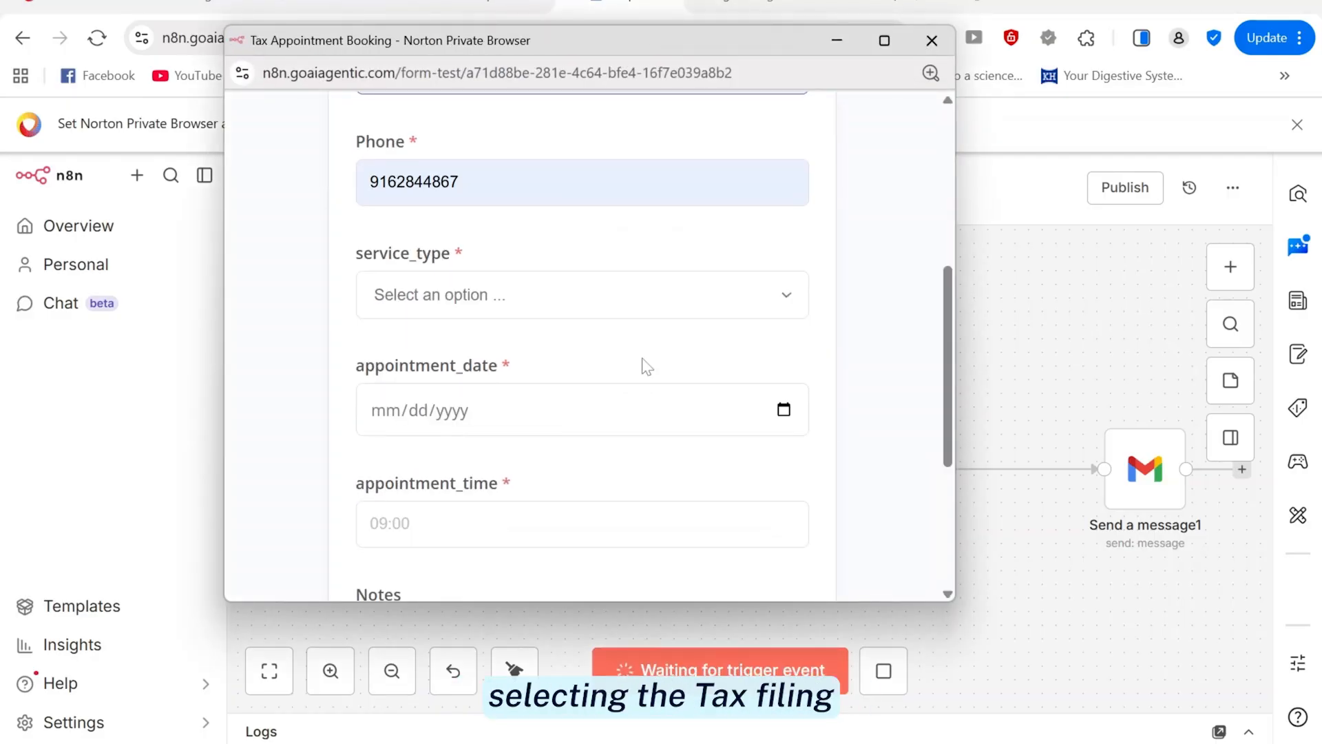
{"action": "left_click", "coordinate": [524, 295]}
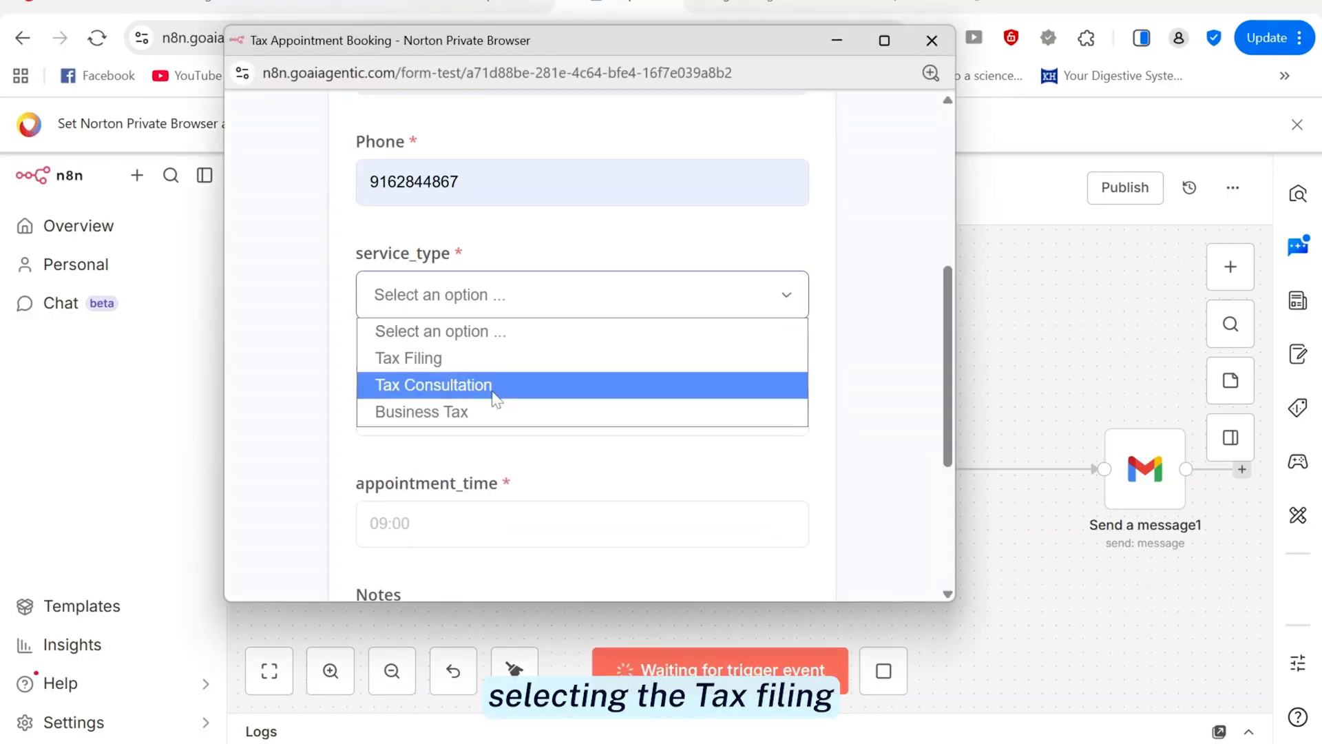
{"action": "left_click", "coordinate": [423, 355]}
{"action": "left_click", "coordinate": [783, 410]}
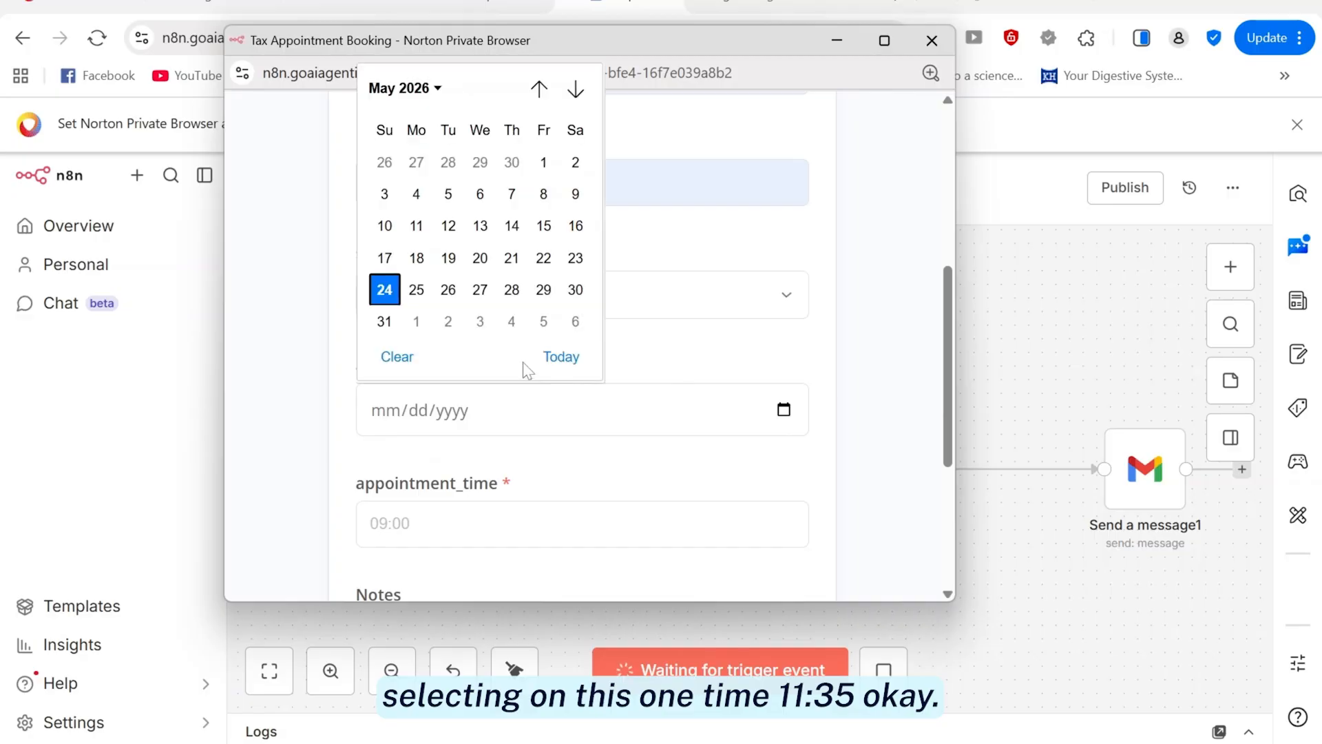
{"action": "left_click", "coordinate": [484, 300]}
{"action": "left_click", "coordinate": [473, 524]}
{"action": "type", "text": "11"}
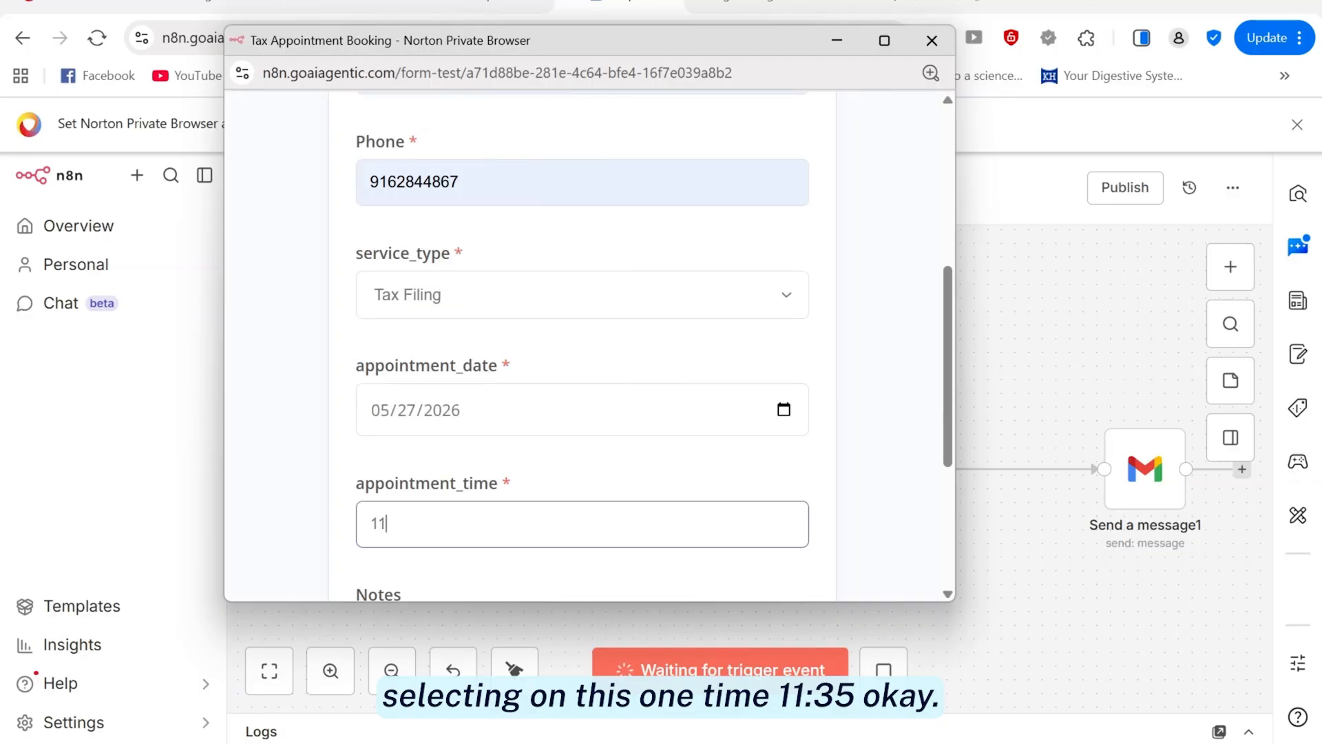
{"action": "type", "text": ":35"}
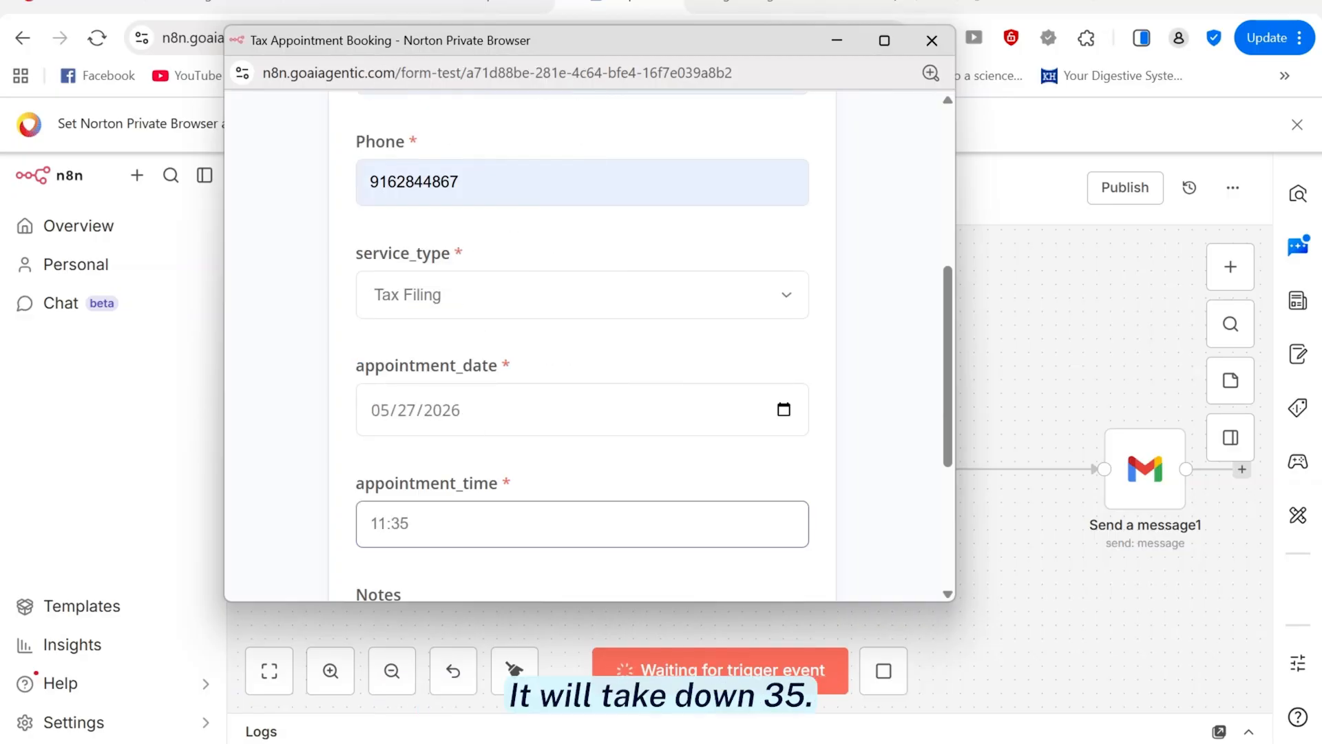
{"action": "key", "text": "Tab"}
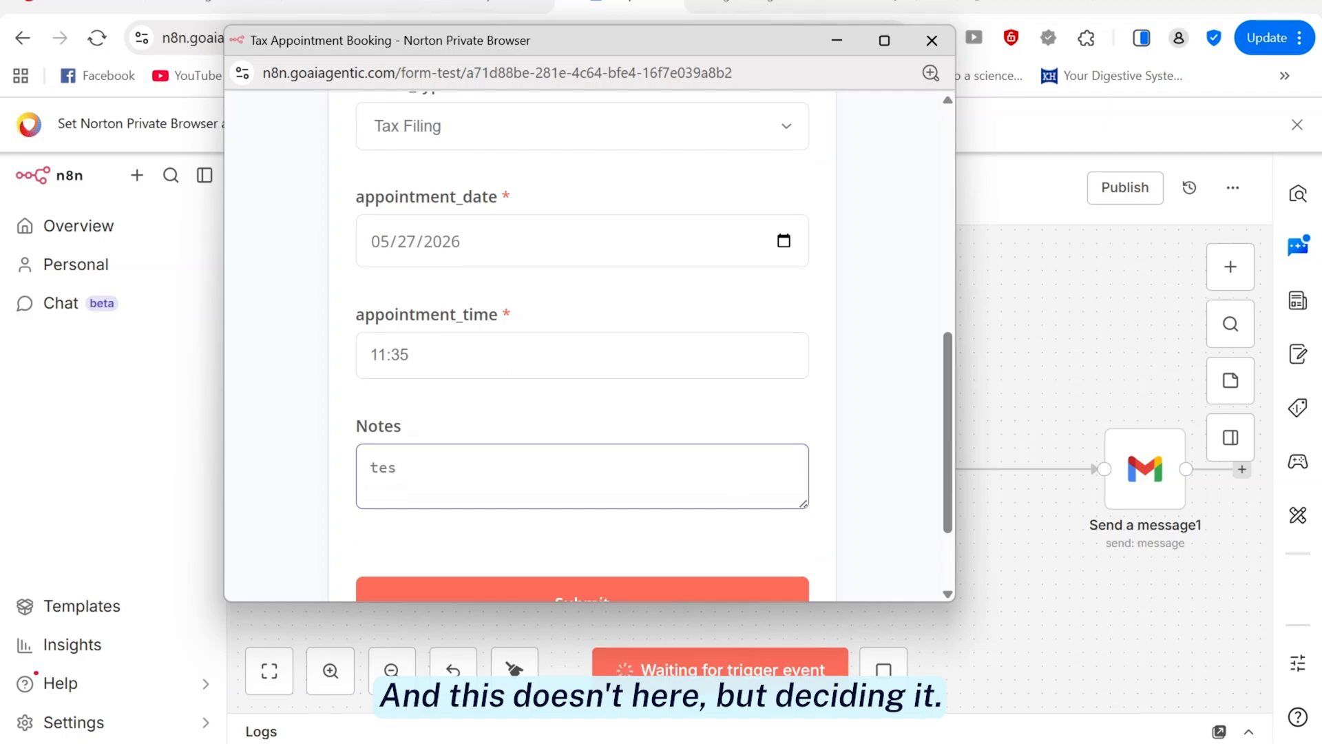
Shrink the form window, move it aside, and submit the booking
{"action": "left_click_drag", "start_coordinate": [952, 321], "coordinate": [631, 321]}
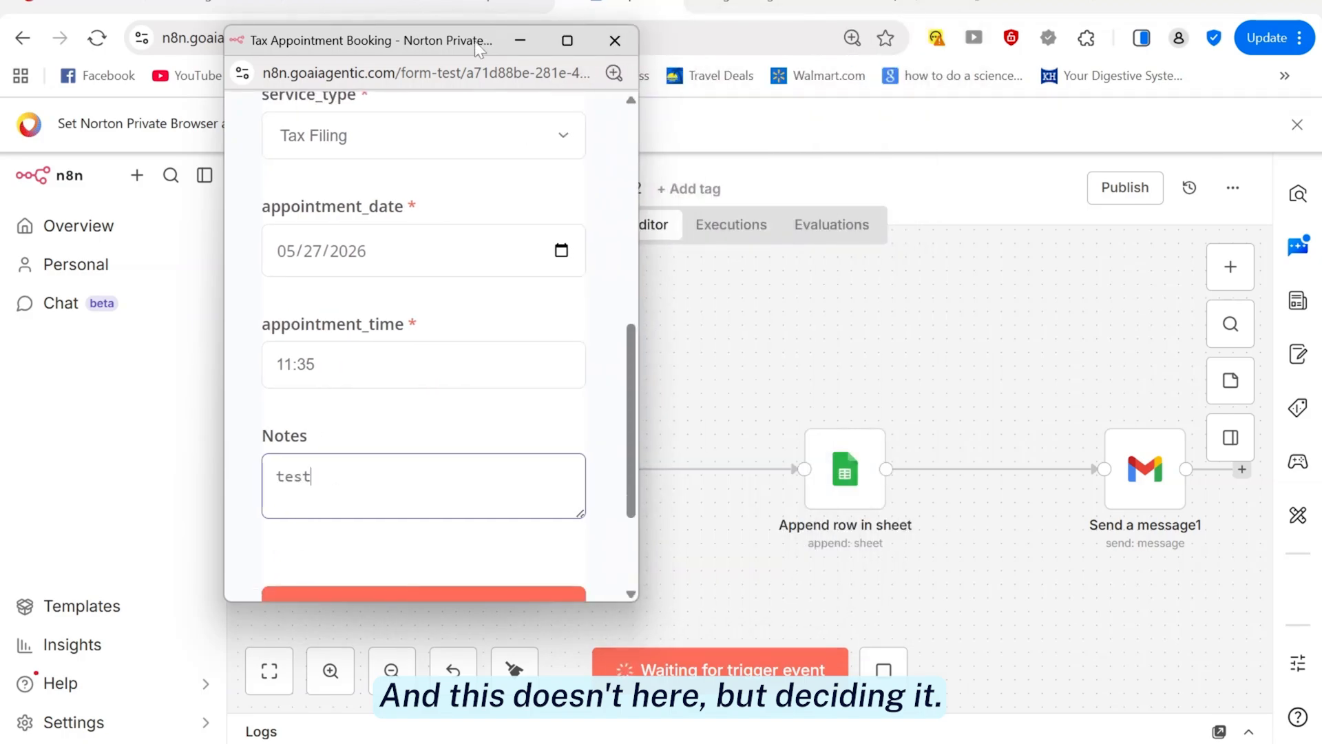
{"action": "left_click_drag", "start_coordinate": [476, 44], "coordinate": [266, 48]}
{"action": "left_click", "coordinate": [180, 443]}
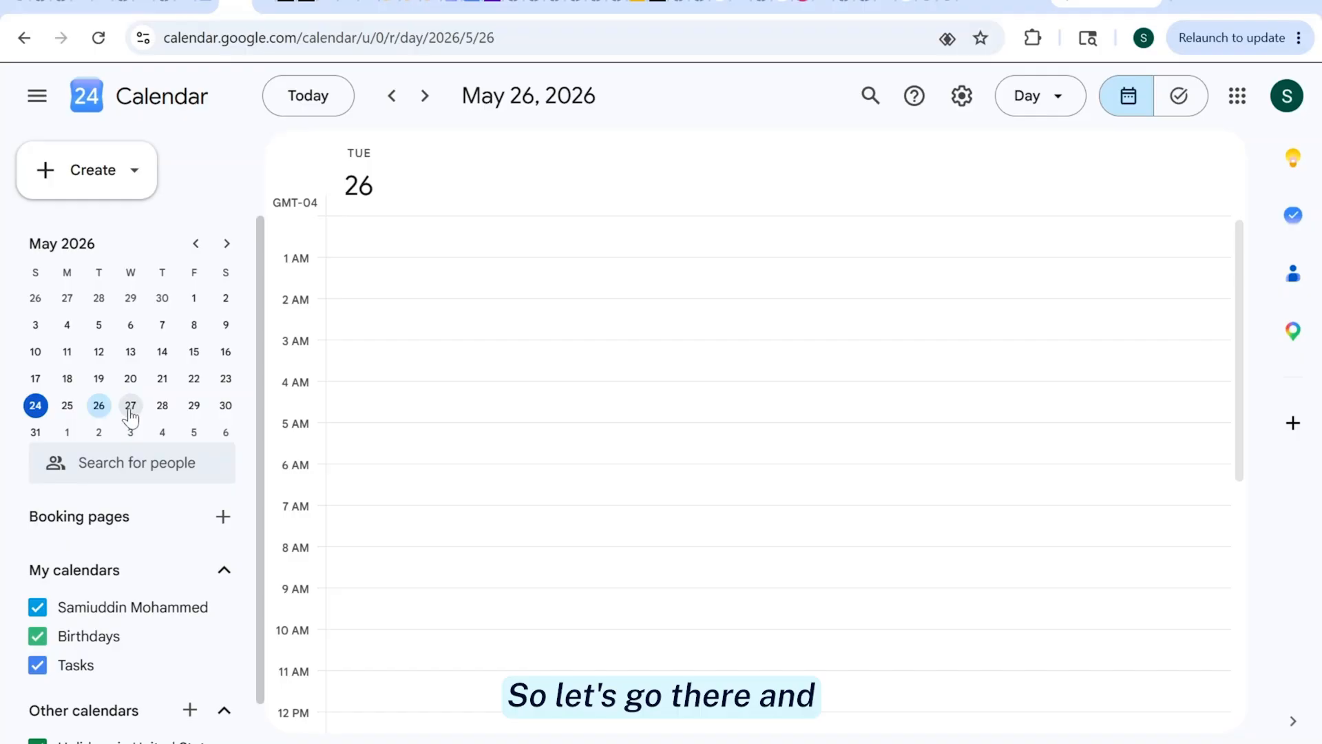
Go to May 27, 2026, view the 11:35 Tax Appointment event's details, then close them
{"action": "left_click", "coordinate": [130, 410]}
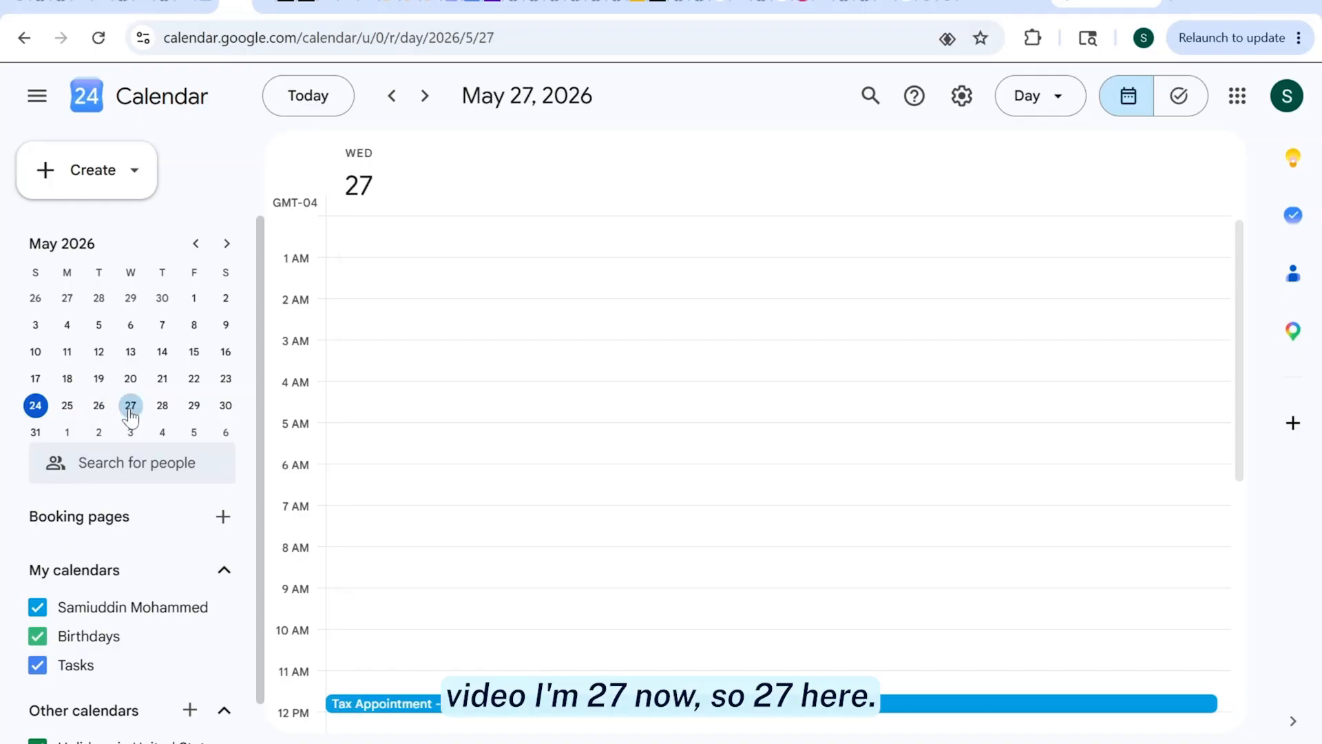
{"action": "scroll", "coordinate": [1228, 446], "scroll_direction": "down", "scroll_amount": 3}
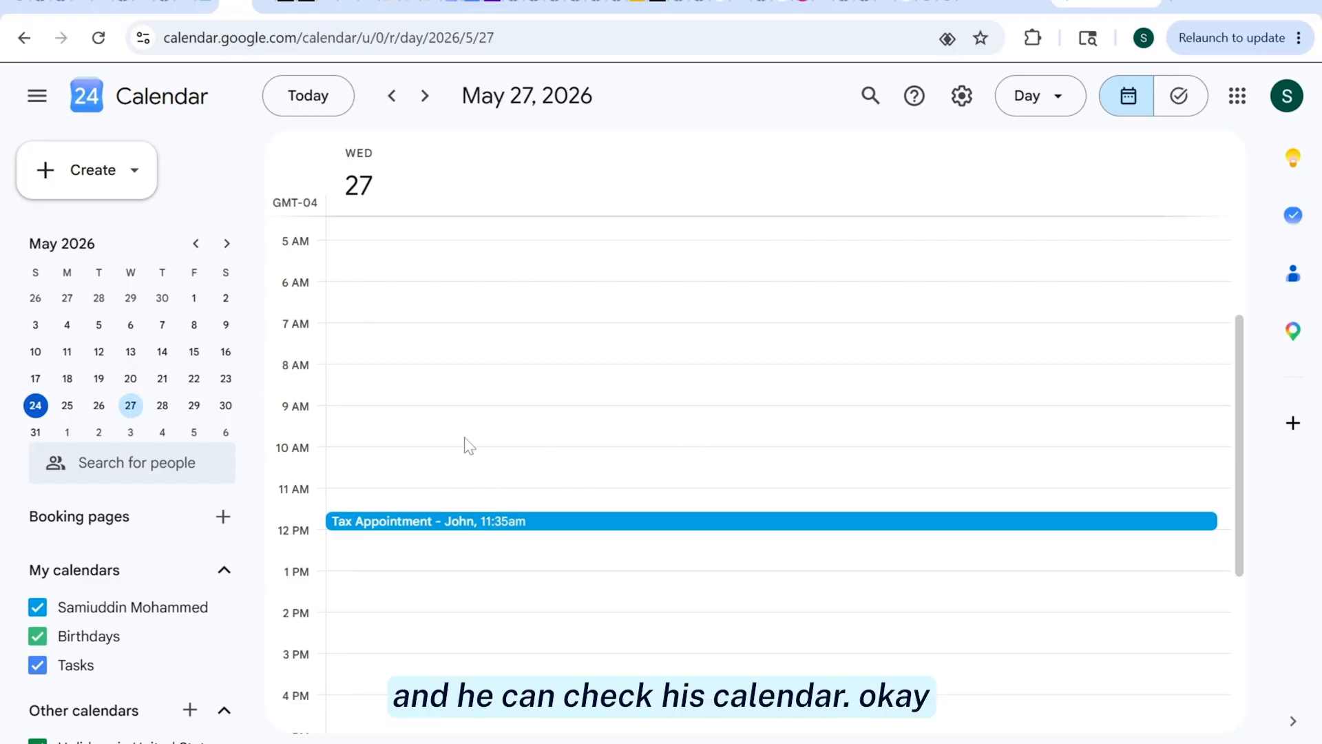
{"action": "double_click", "coordinate": [379, 526]}
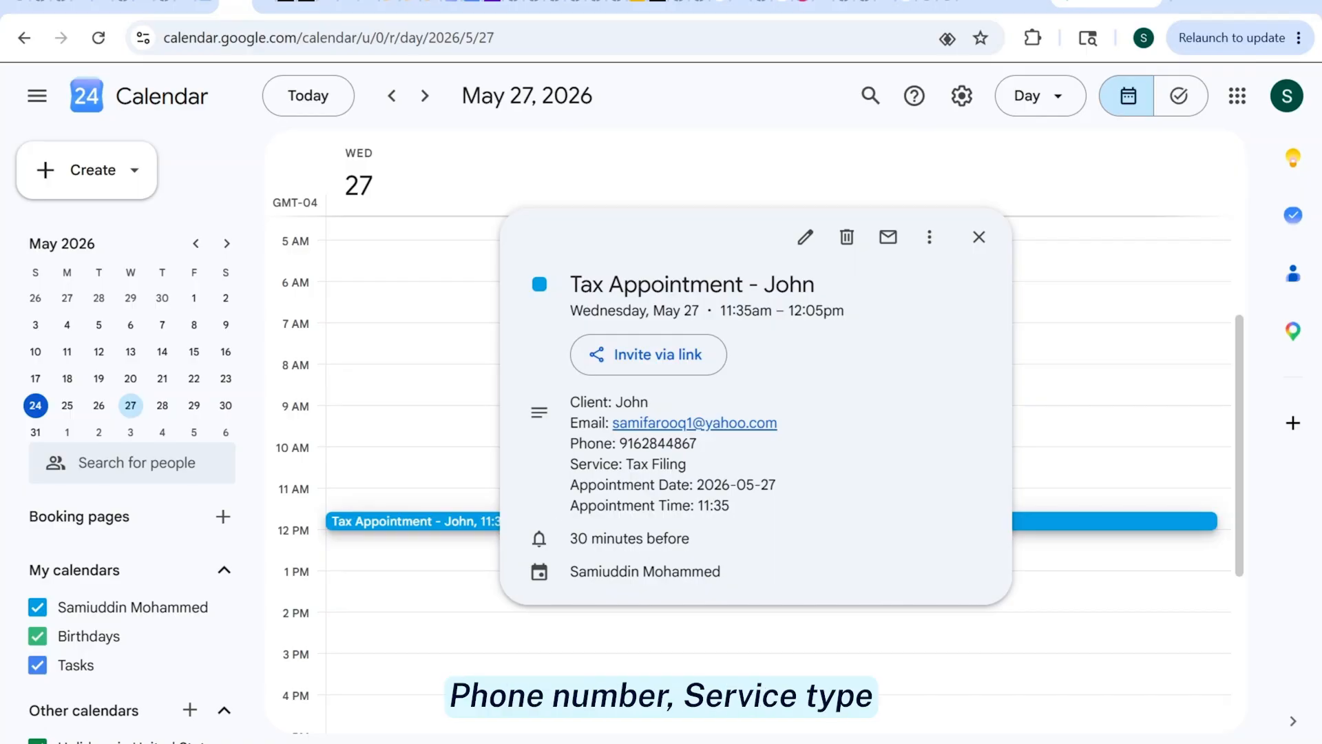
{"action": "left_click", "coordinate": [978, 237]}
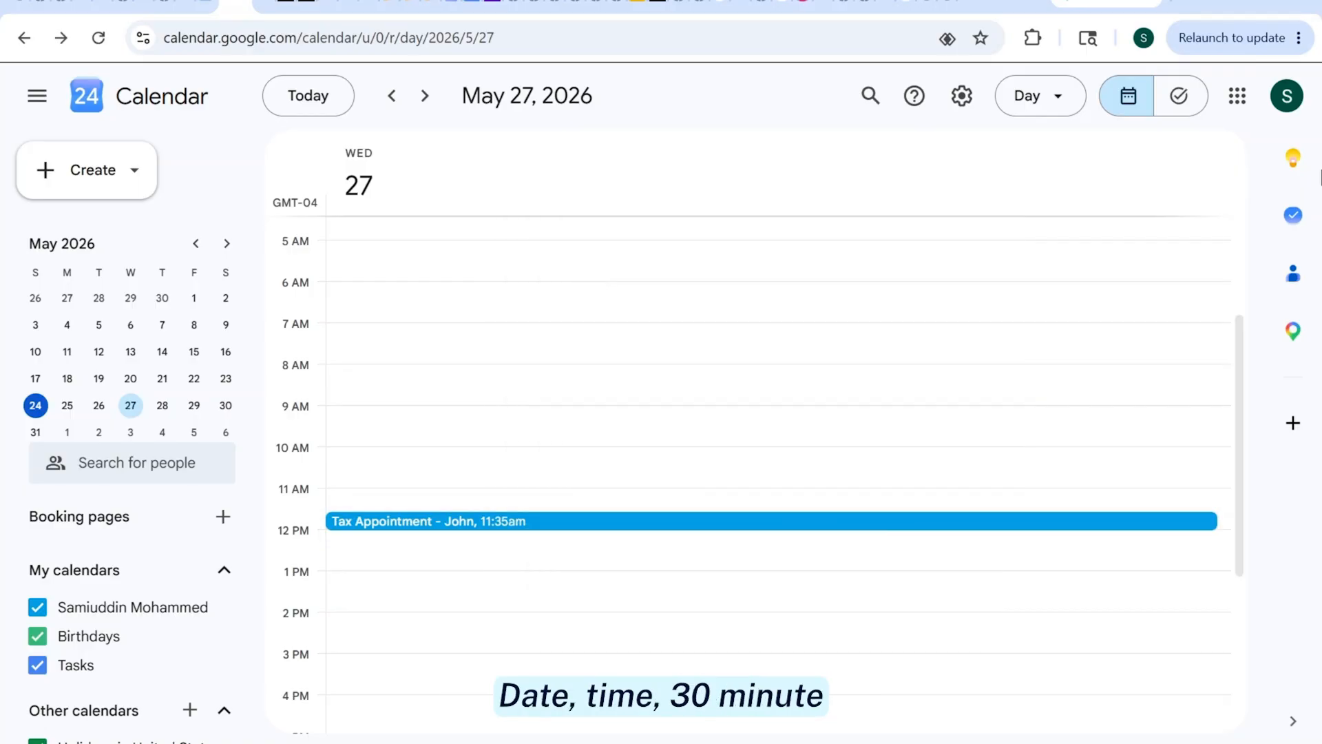
Check the new row in the Tax Appointment spreadsheet, then go to the Yahoo Mail inbox
{"action": "left_click", "coordinate": [265, 7]}
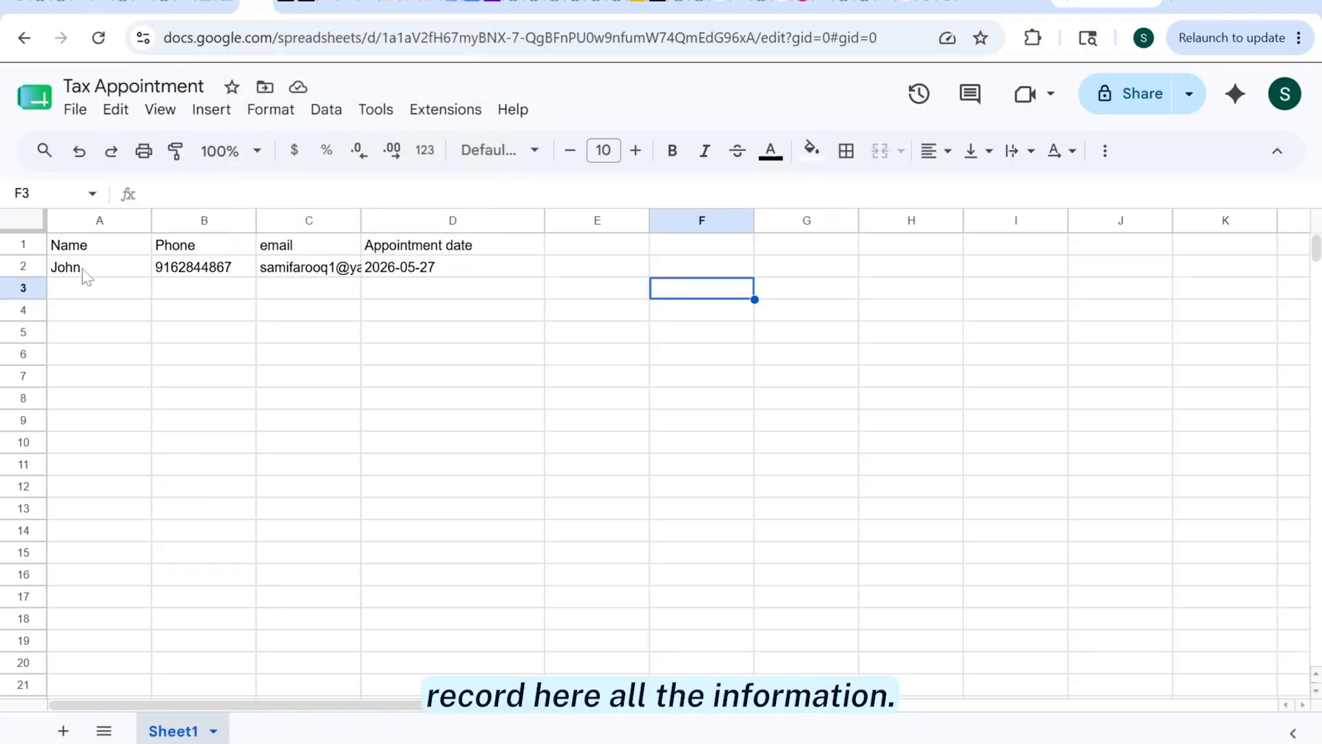
{"action": "left_click", "coordinate": [884, 3]}
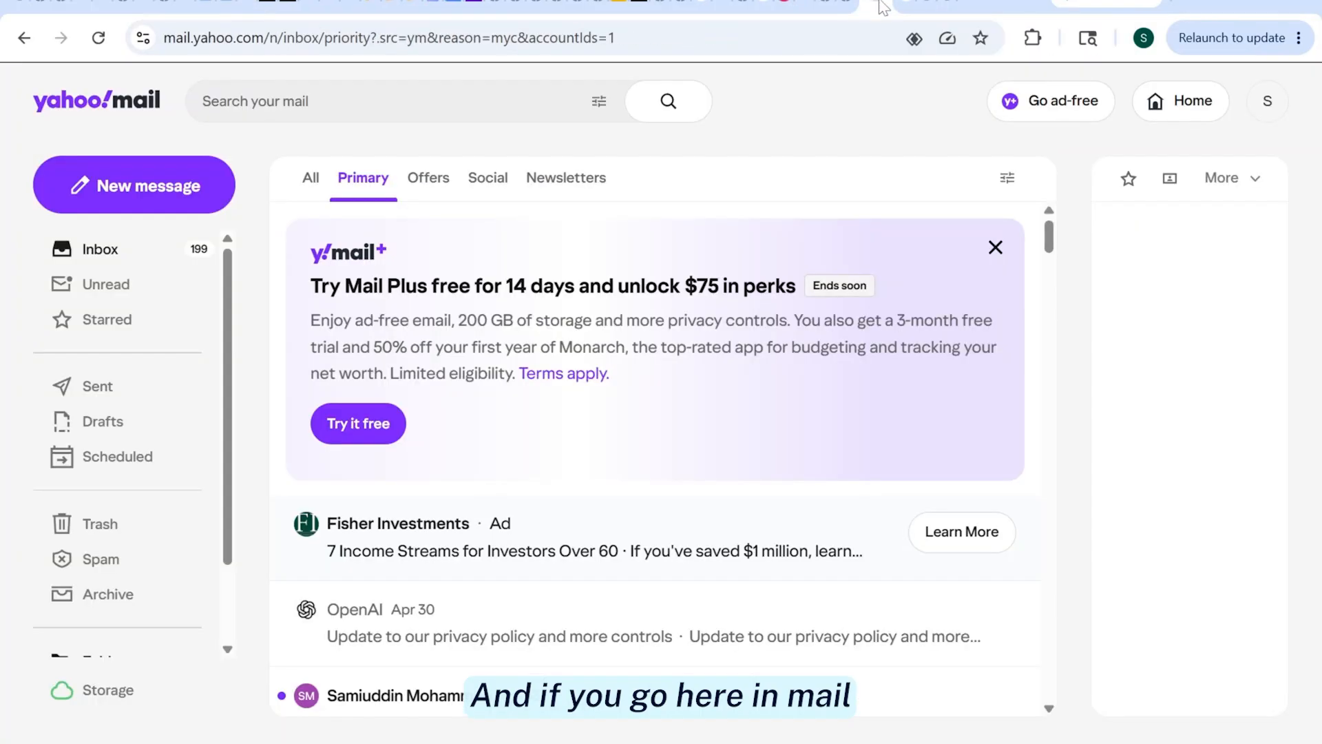
Open the Tax Appointment Confirmed email, check its 2026-05-27 date line, and return to the slides
{"action": "left_click", "coordinate": [1202, 5]}
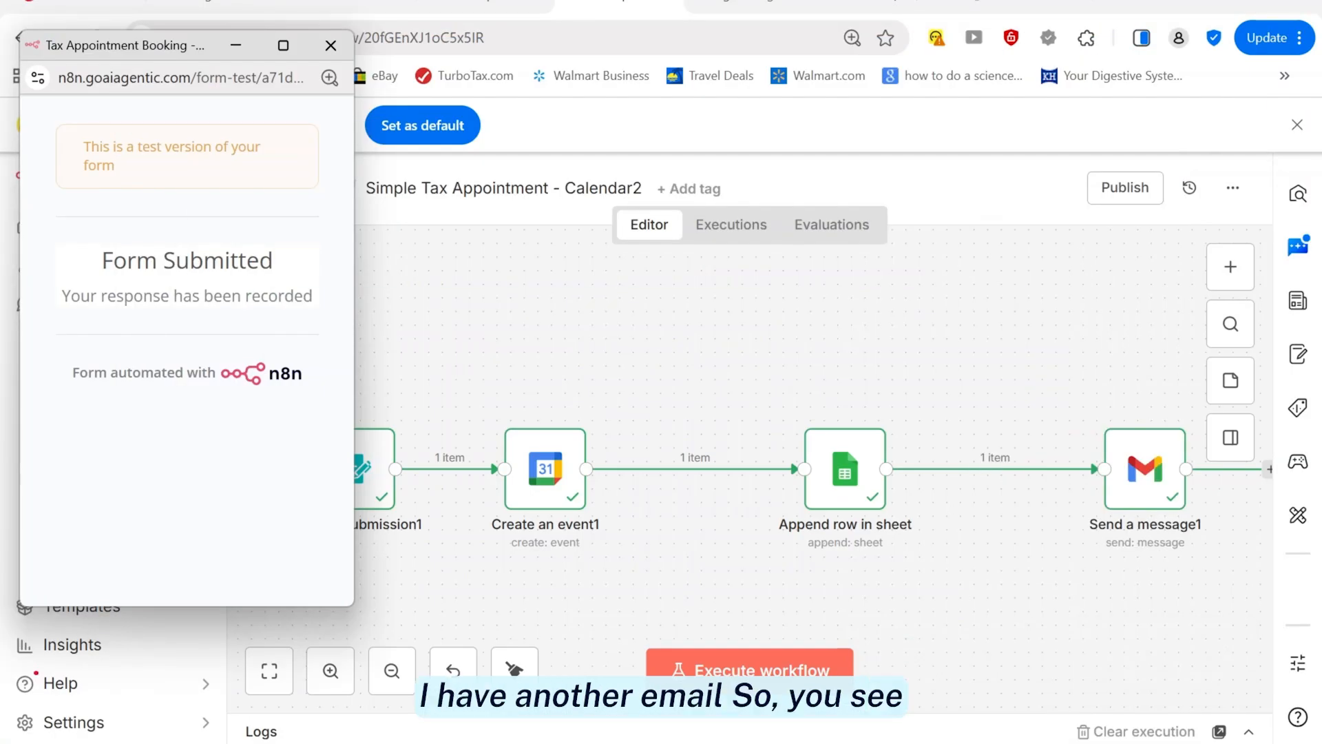
{"action": "left_click", "coordinate": [589, 742]}
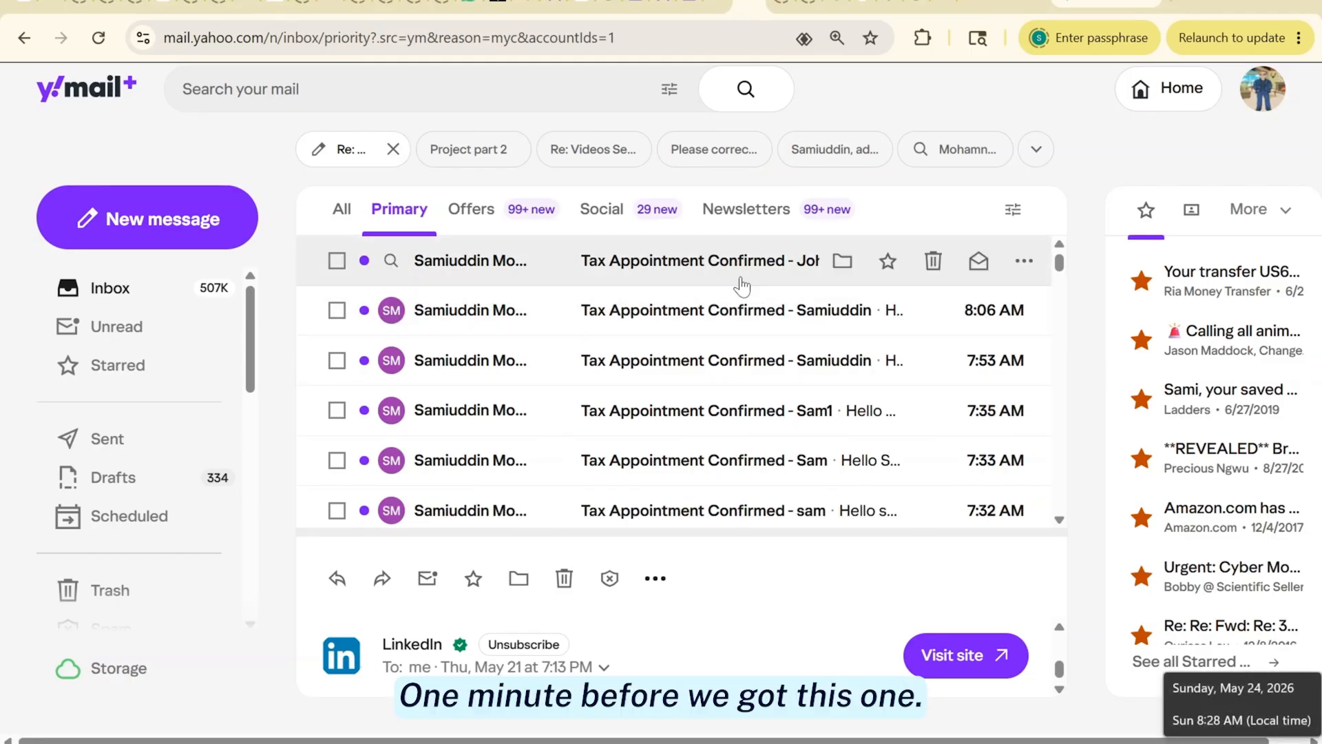
{"action": "double_click", "coordinate": [706, 262]}
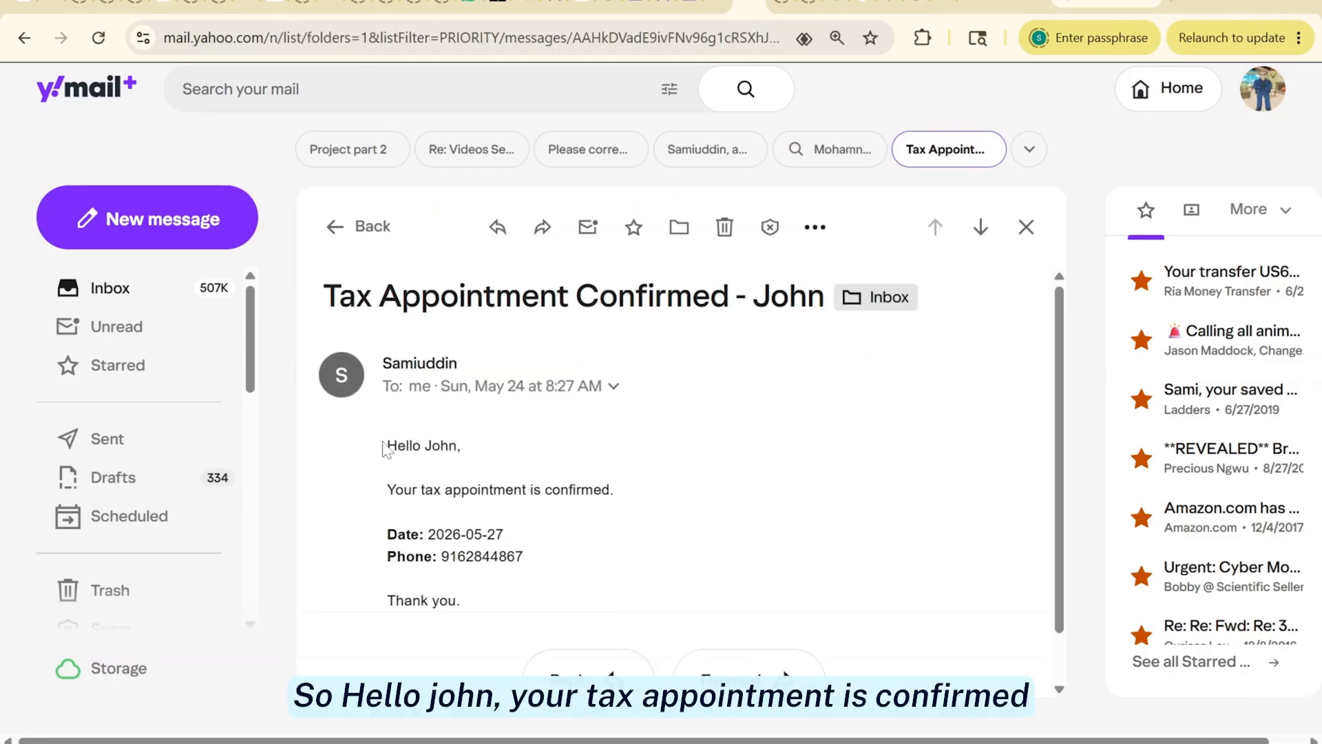
{"action": "left_click_drag", "start_coordinate": [387, 534], "coordinate": [513, 534]}
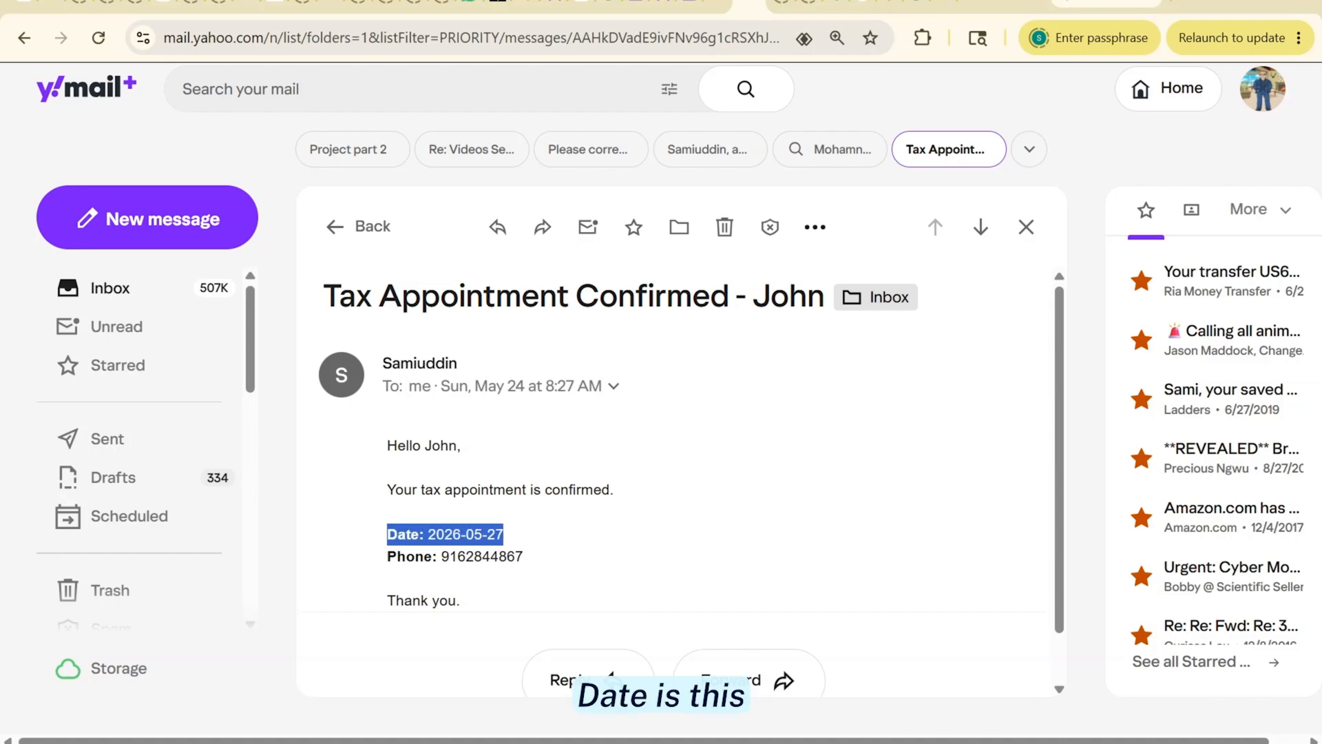
{"action": "left_click", "coordinate": [513, 533]}
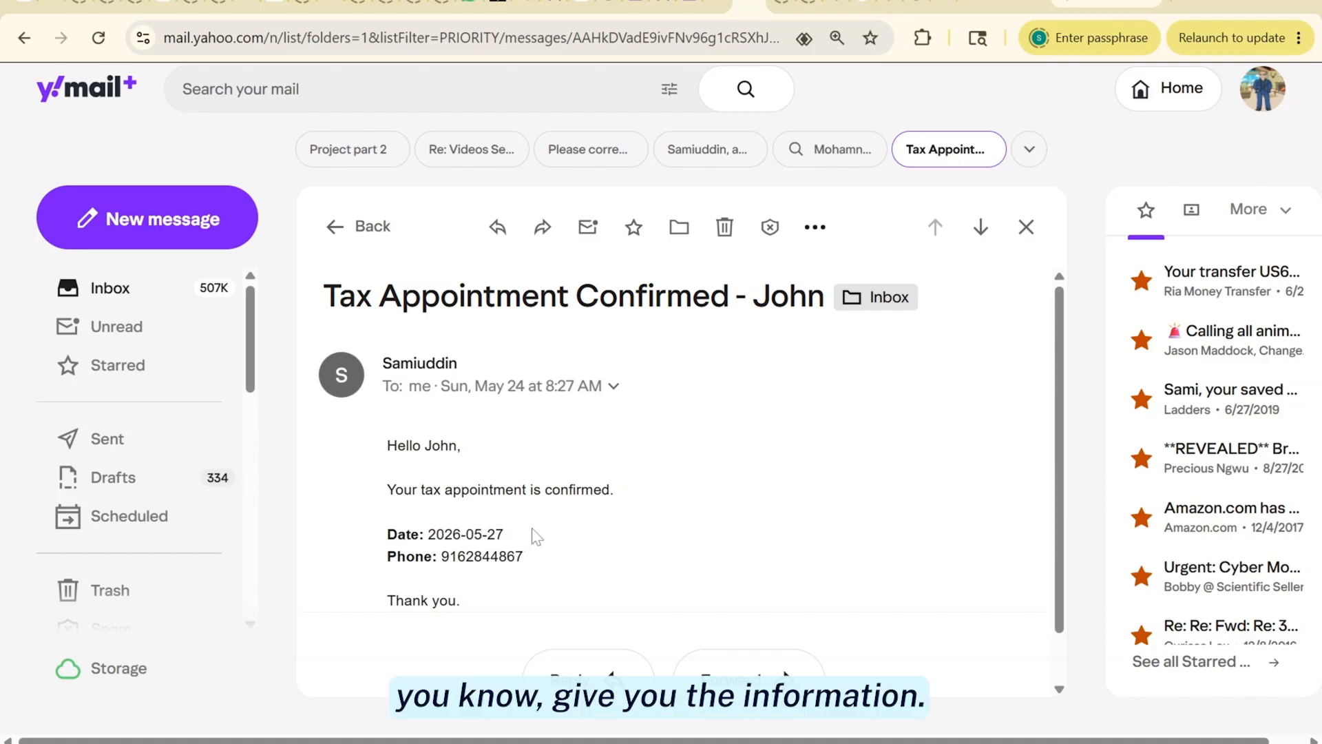
{"action": "key", "text": "alt+Tab"}
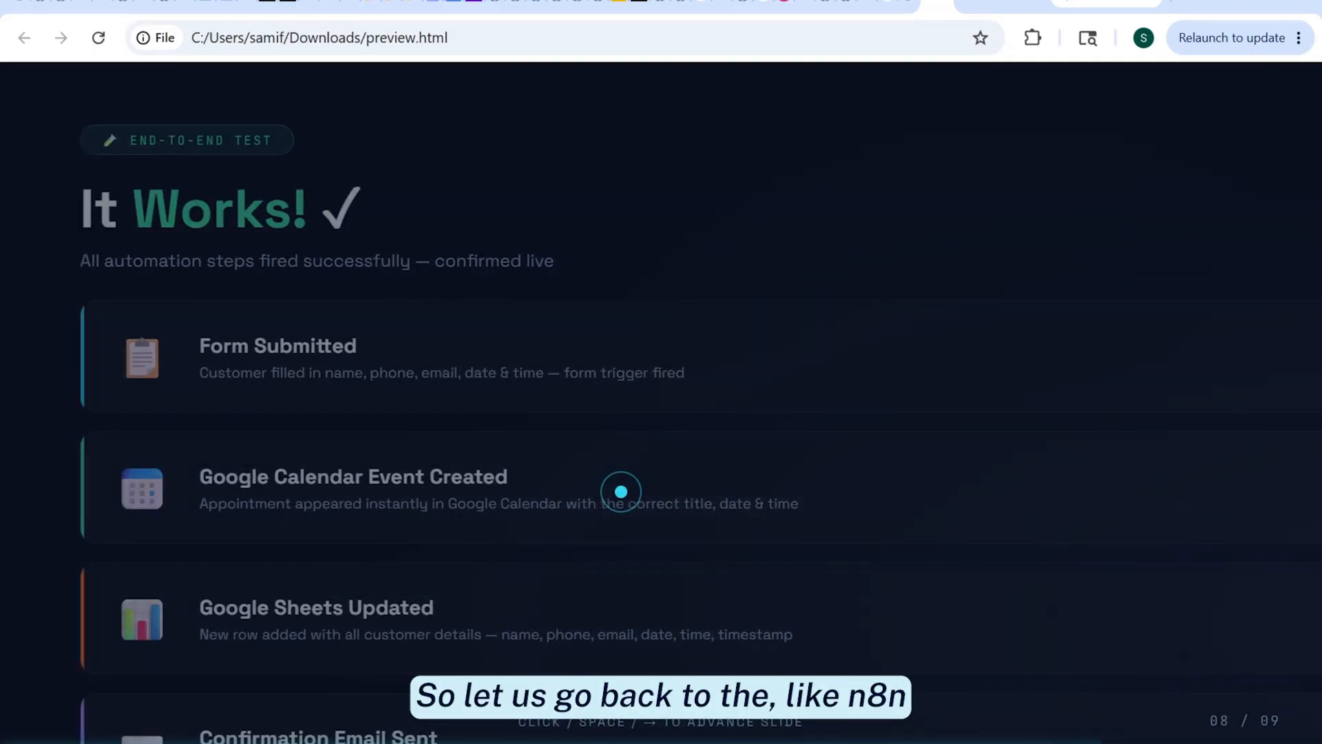
Advance past the 'It Works!' slide and bring back the n8n workflow window
{"action": "left_click", "coordinate": [621, 492]}
{"action": "mouse_move", "coordinate": [491, 741]}
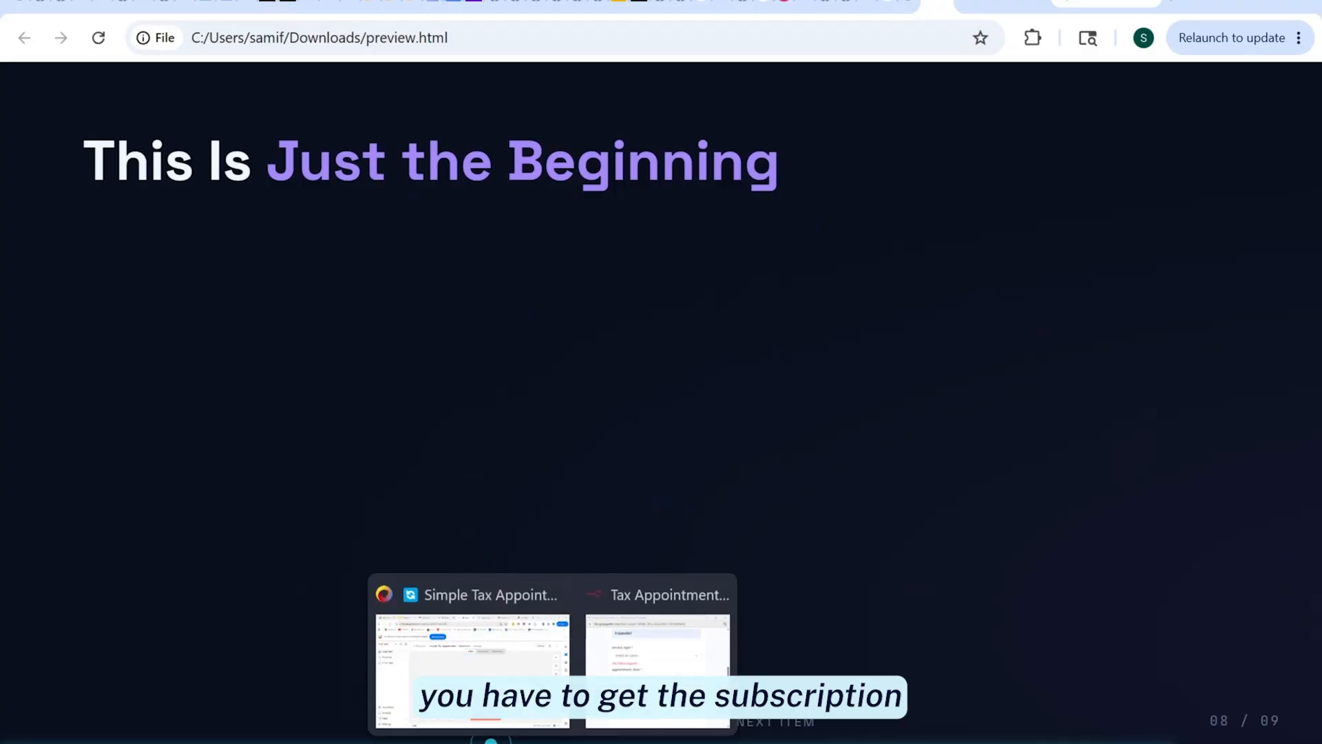
{"action": "left_click", "coordinate": [475, 661]}
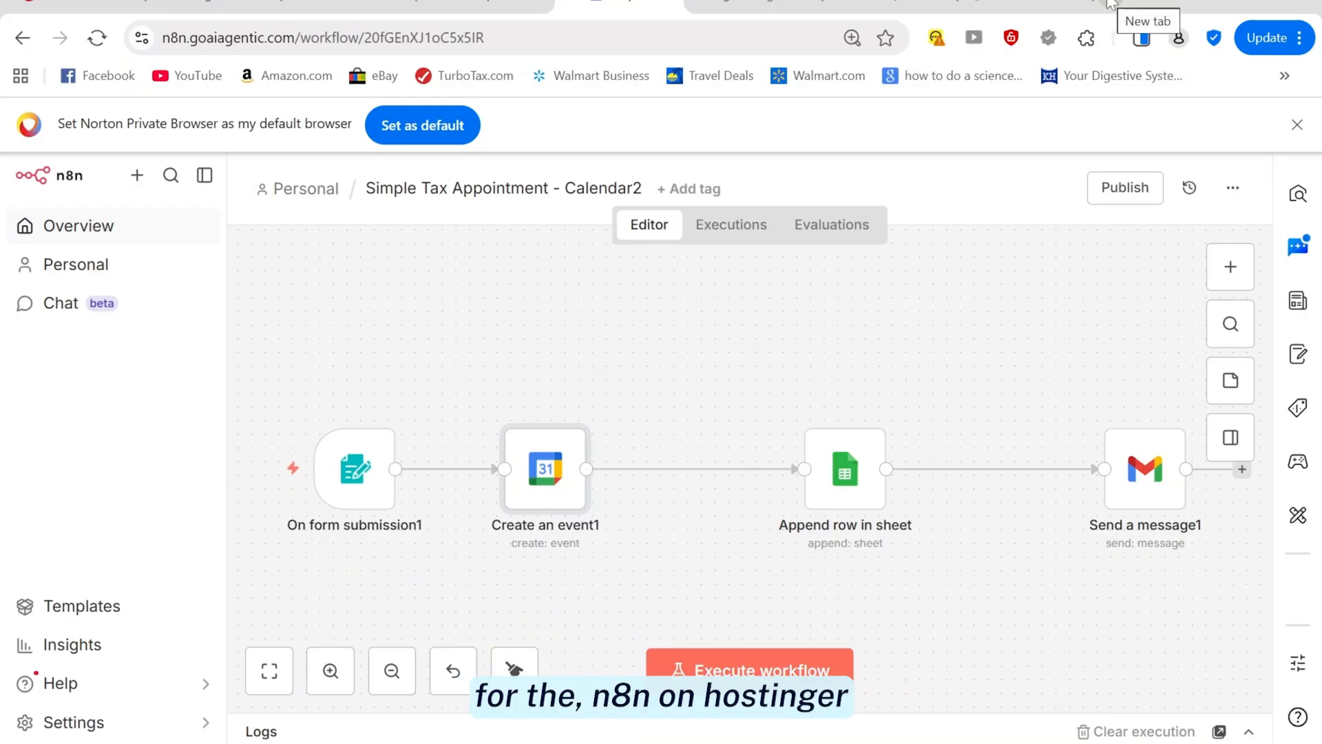
Review the Google Calendar, Sheets and Gmail entries under Overview's Credentials, then return to workflows
{"action": "left_click", "coordinate": [105, 236]}
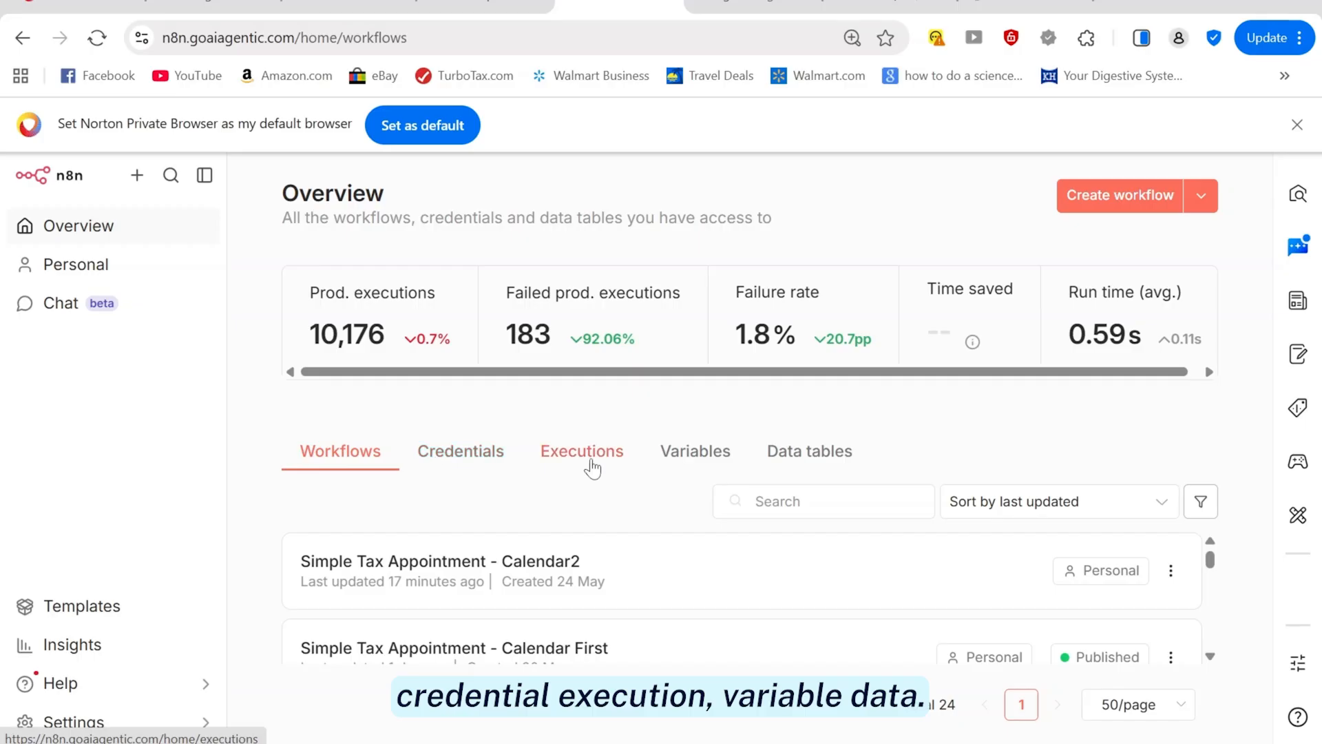
{"action": "left_click", "coordinate": [449, 460]}
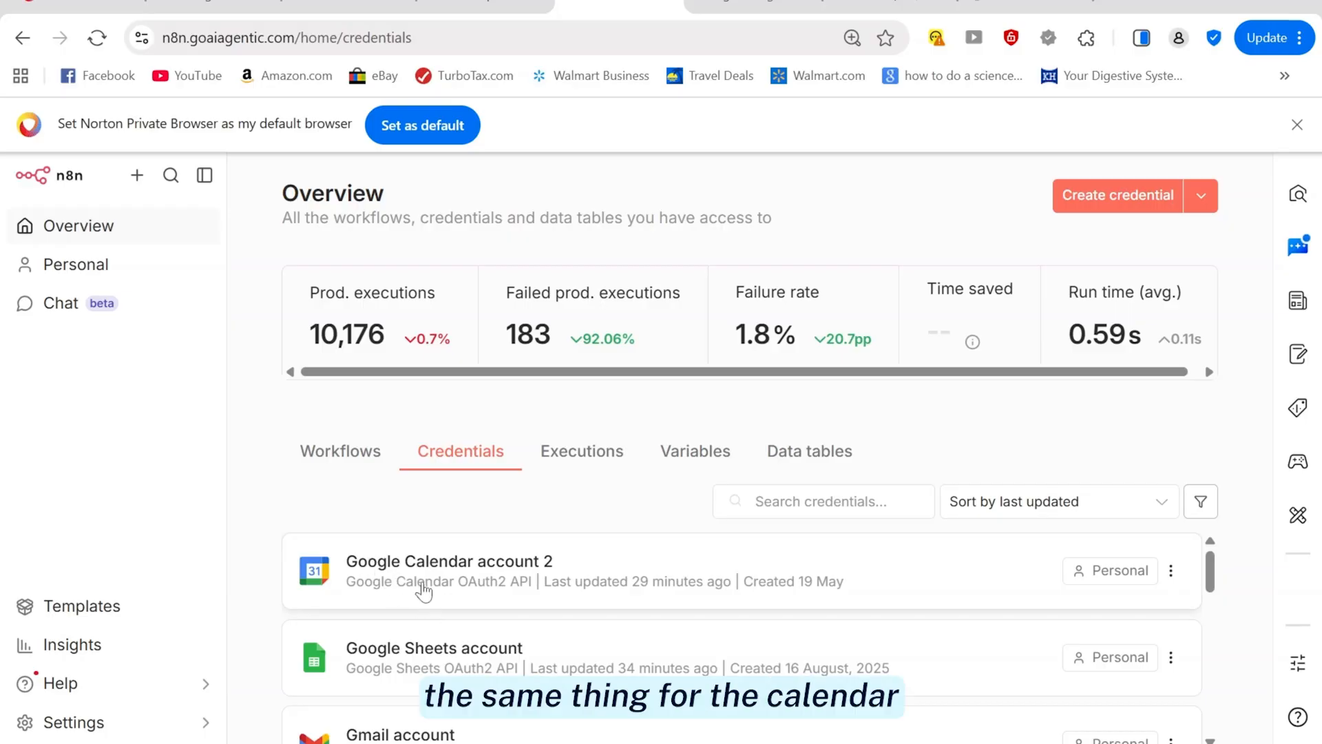
{"action": "scroll", "coordinate": [424, 591], "scroll_direction": "down", "scroll_amount": 2}
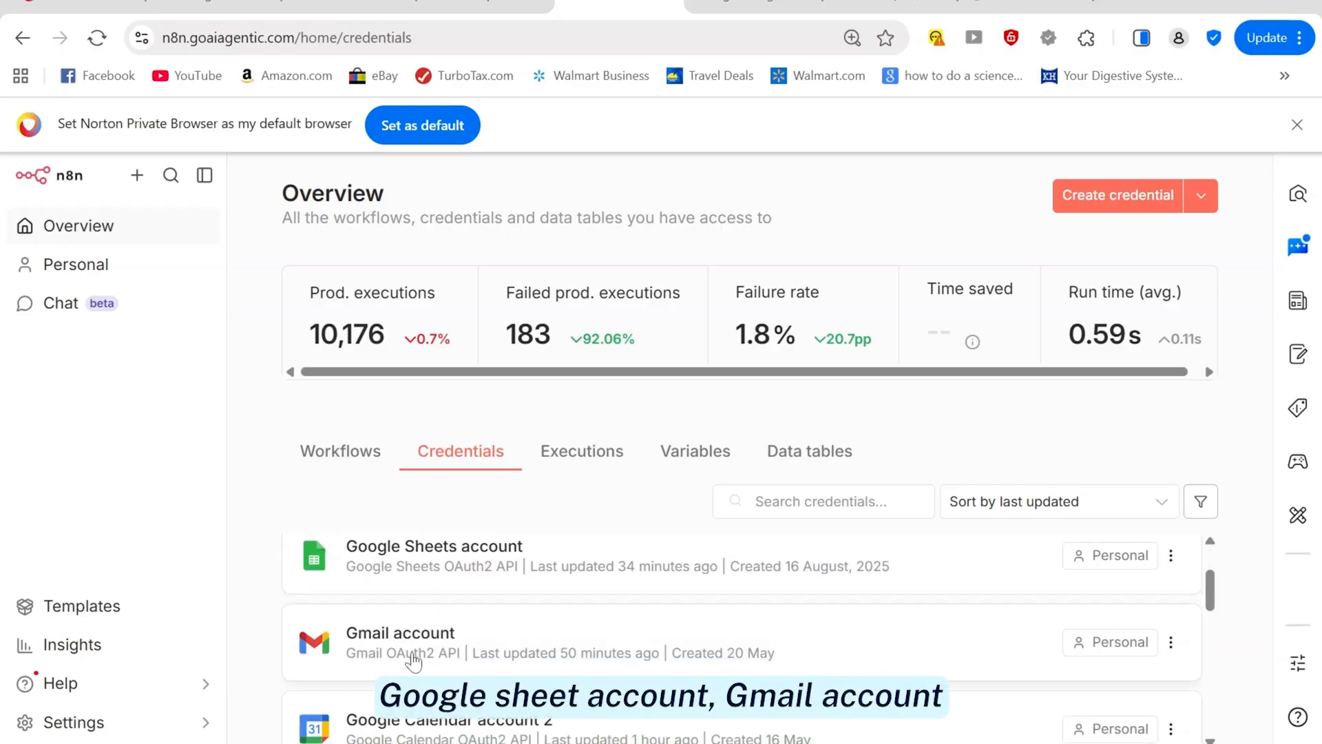
{"action": "scroll", "coordinate": [358, 579], "scroll_direction": "up", "scroll_amount": 2}
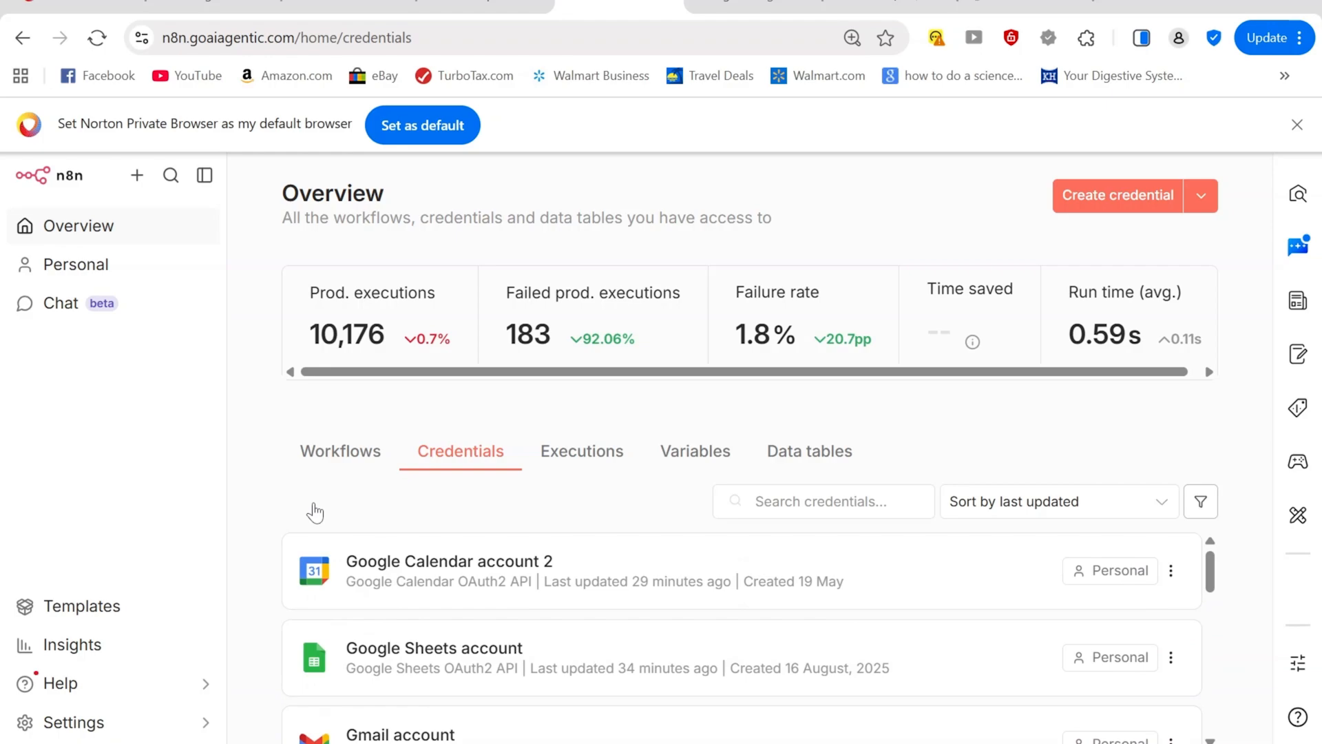
{"action": "left_click", "coordinate": [81, 230]}
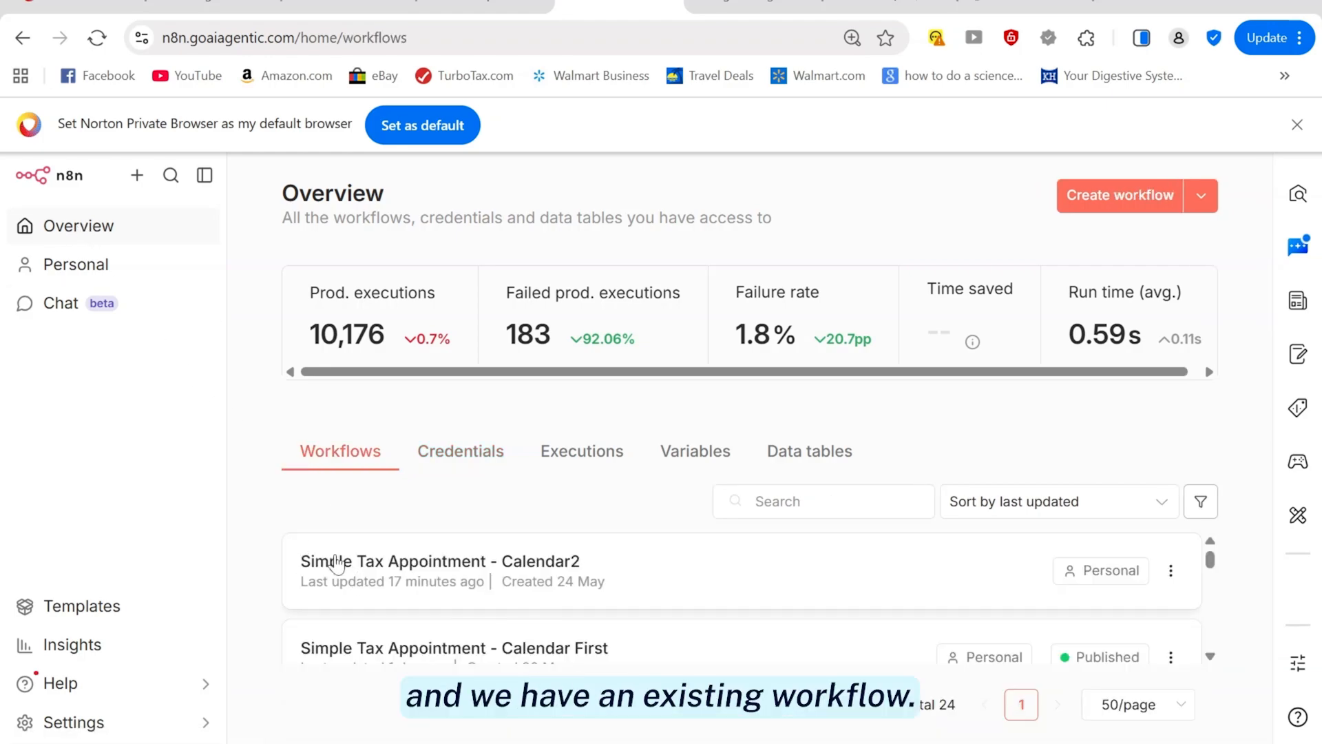
Open the Simple Tax Appointment - Calendar2 workflow and start a test run to get the booking form
{"action": "left_click", "coordinate": [348, 573]}
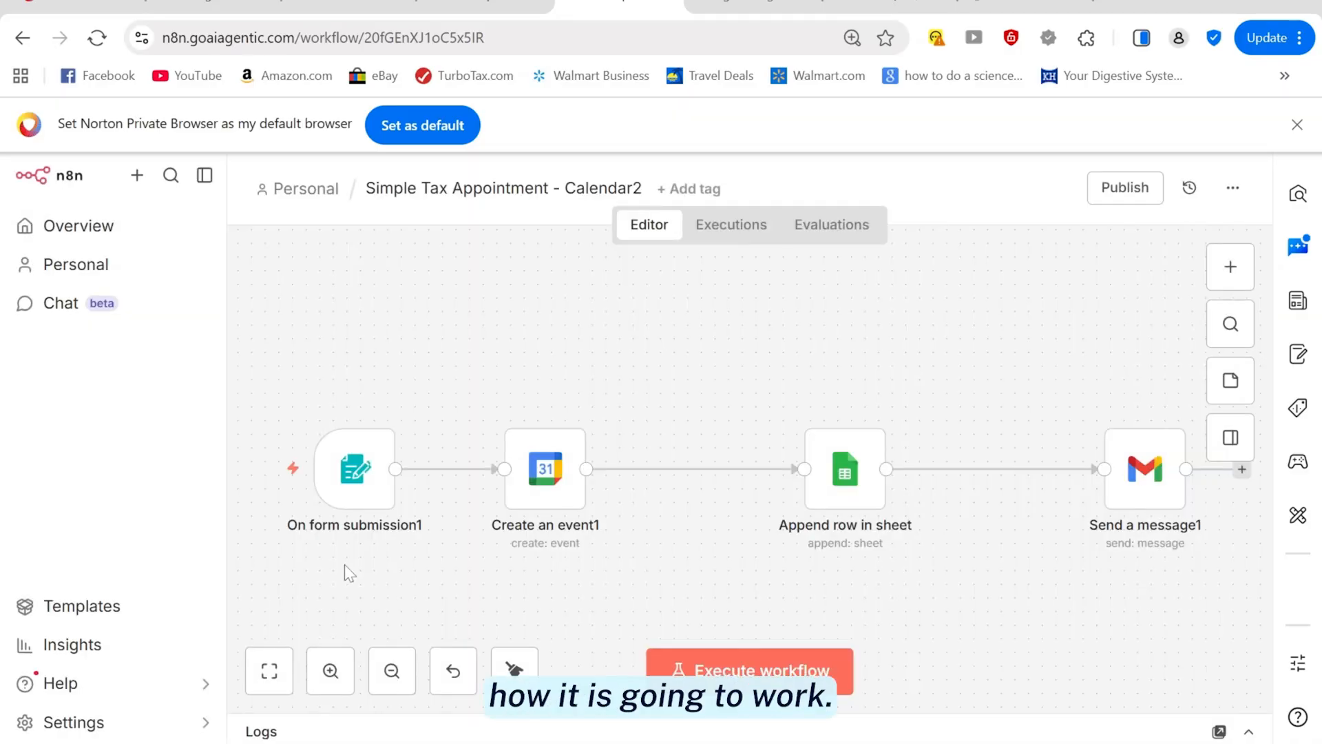
{"action": "mouse_move", "coordinate": [352, 494]}
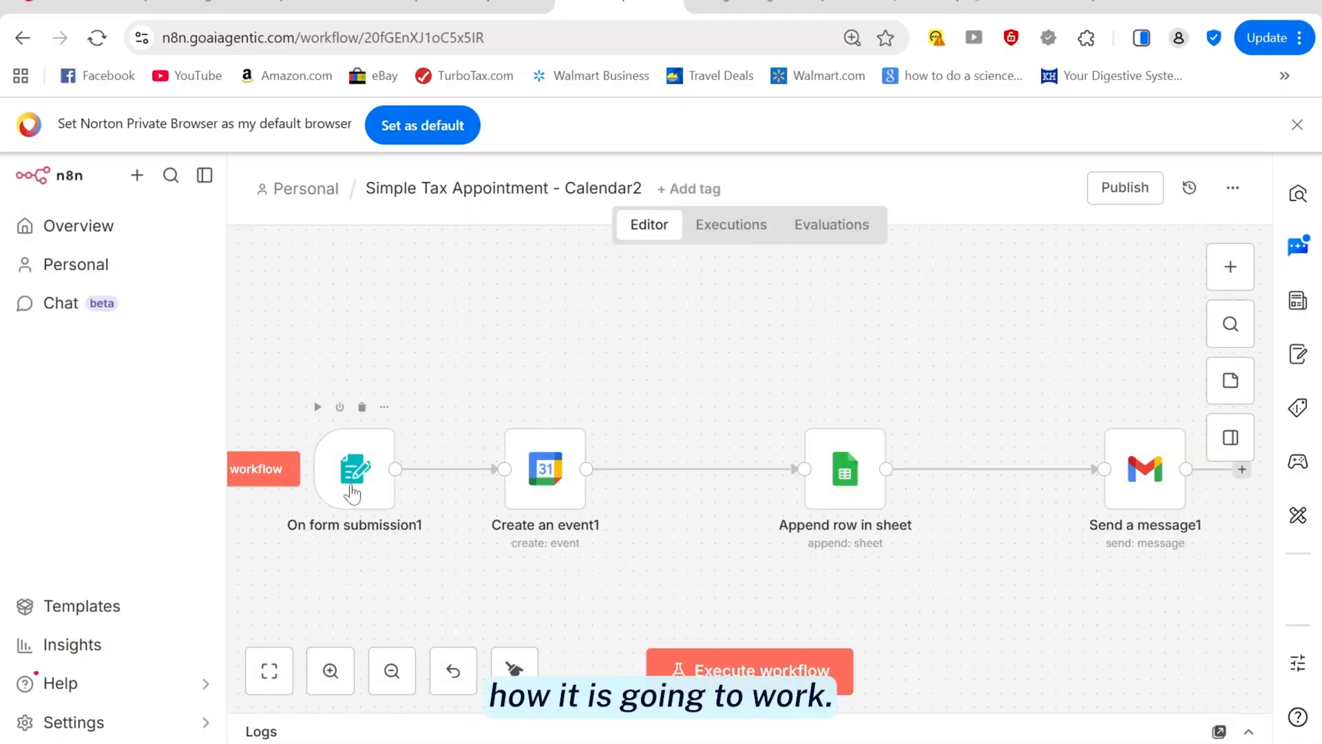
{"action": "left_click", "coordinate": [247, 485]}
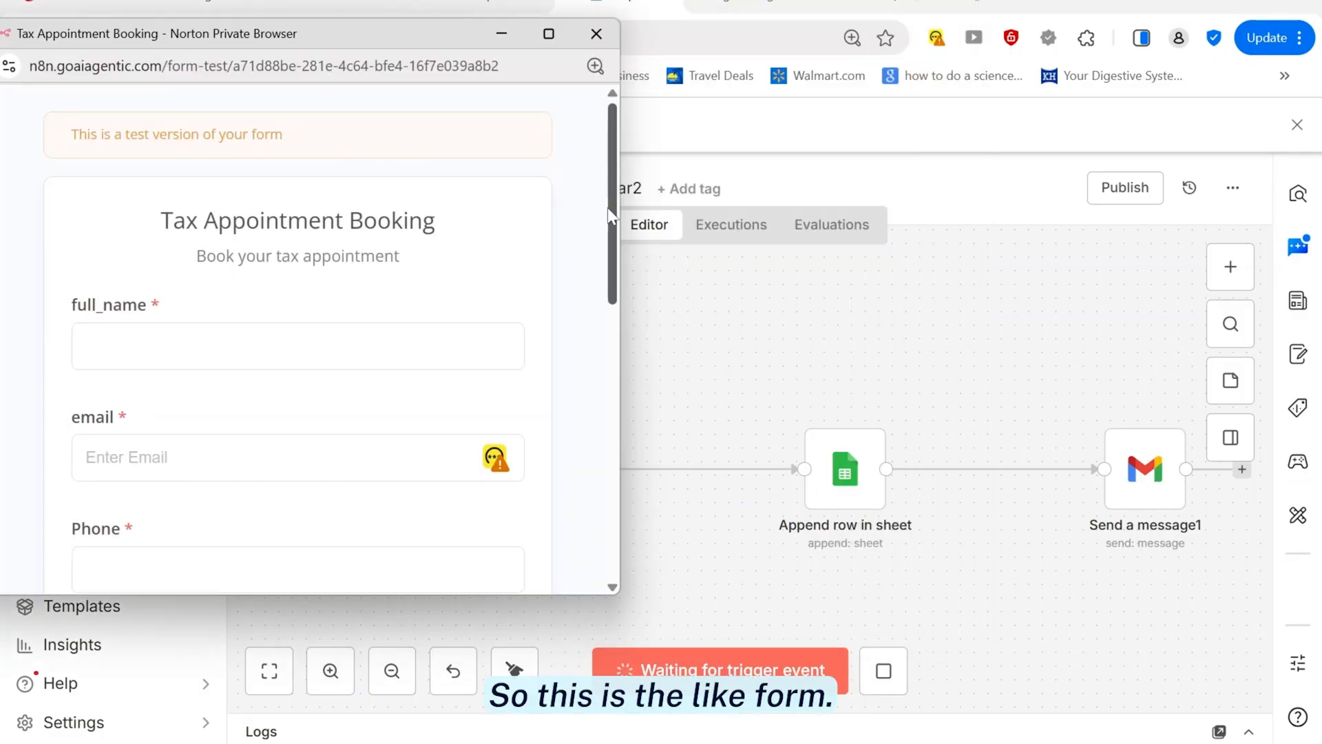
{"action": "mouse_move", "coordinate": [612, 210]}
{"action": "left_mouse_down"}
{"action": "mouse_move", "coordinate": [610, 283]}
{"action": "mouse_move", "coordinate": [611, 207]}
{"action": "left_mouse_up"}
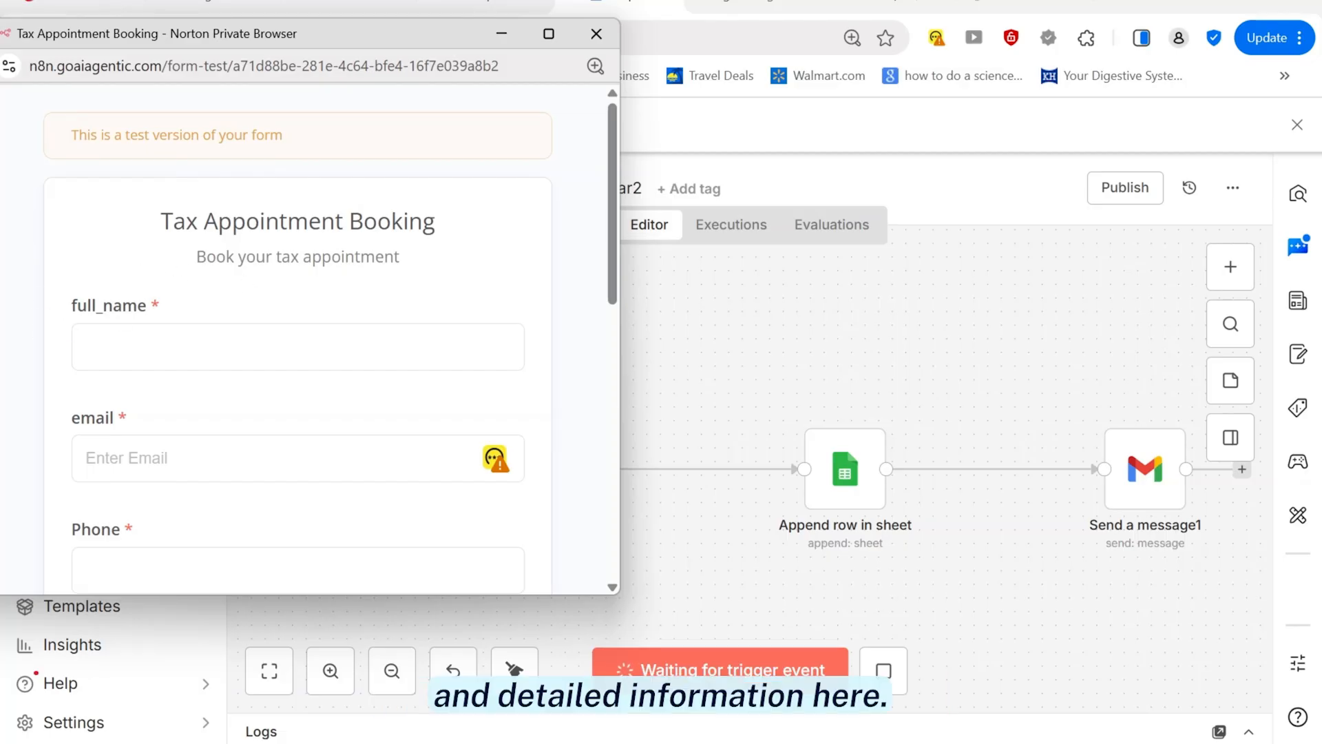
Enter the client's first name and autofill the email and phone from the saved suggestion
{"action": "left_click", "coordinate": [200, 347]}
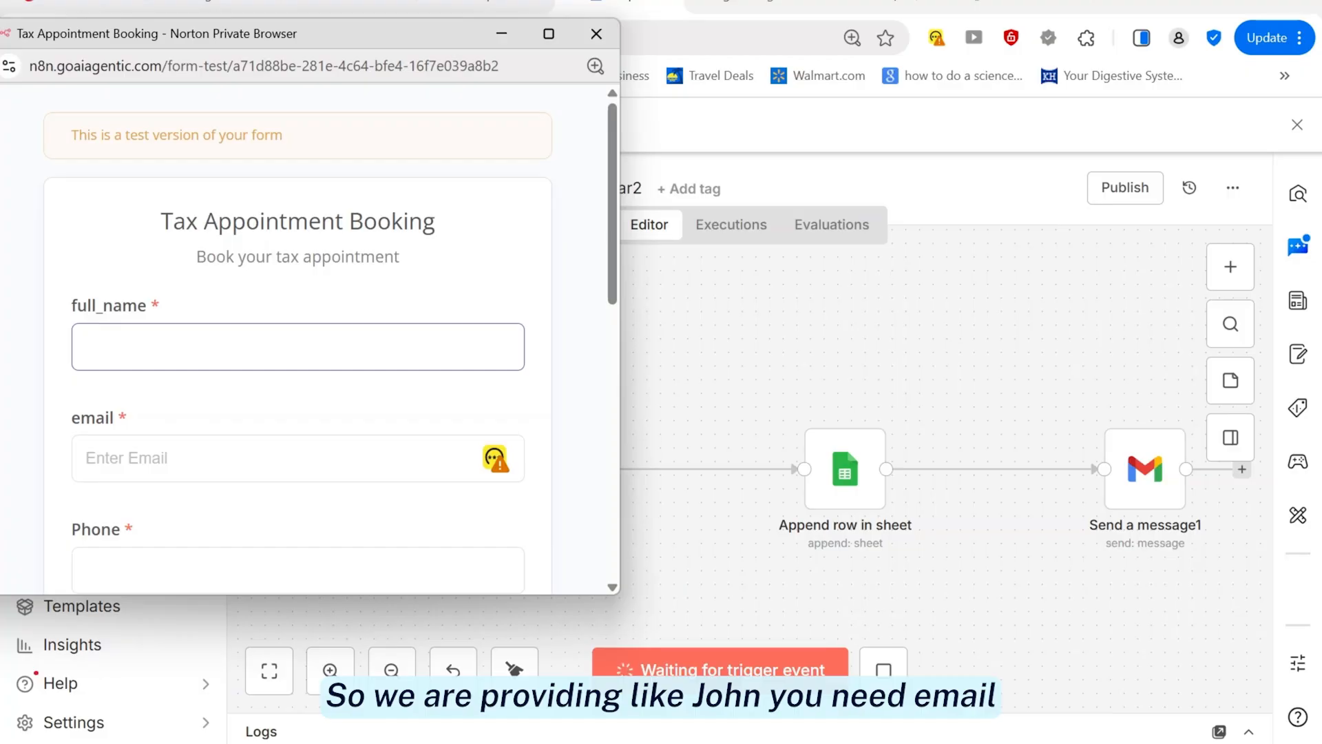
{"action": "type", "text": "John"}
{"action": "key", "text": "Tab"}
{"action": "type", "text": "sa"}
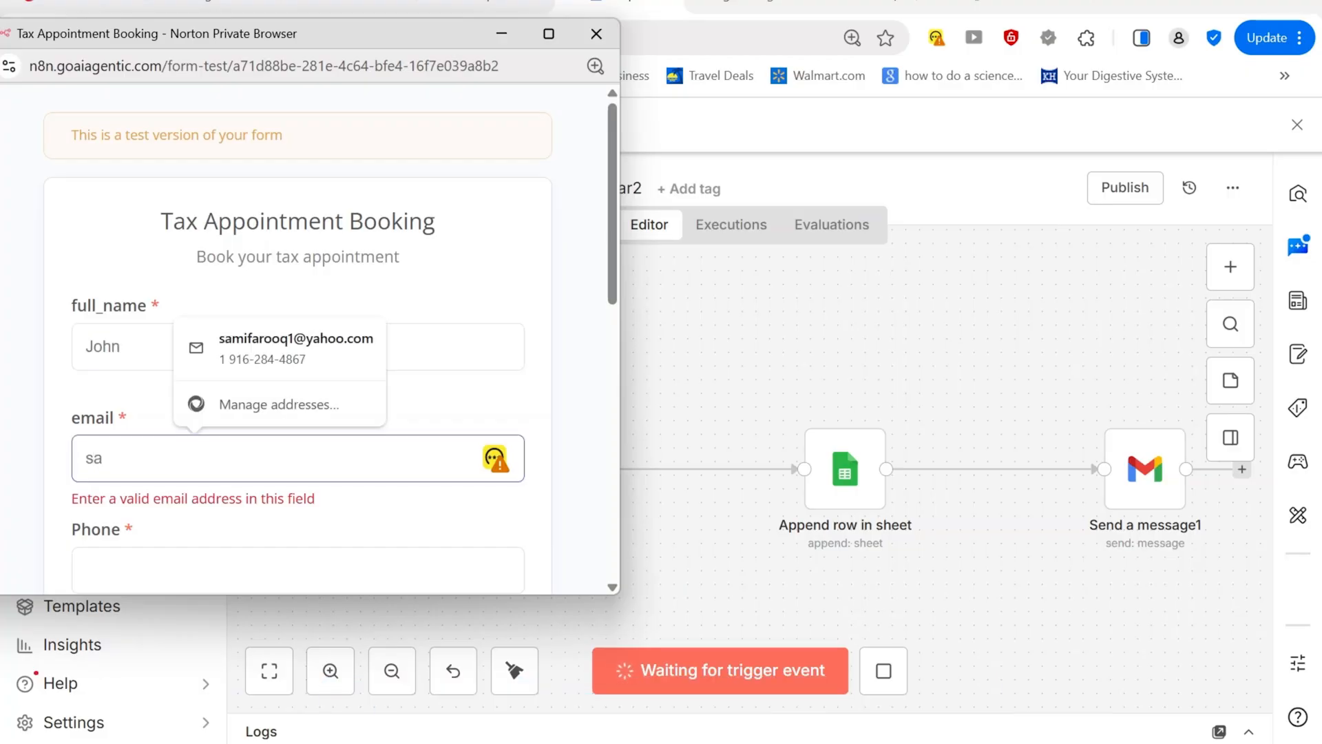
{"action": "left_click", "coordinate": [294, 340]}
{"action": "scroll", "coordinate": [613, 331], "scroll_direction": "down", "scroll_amount": 2}
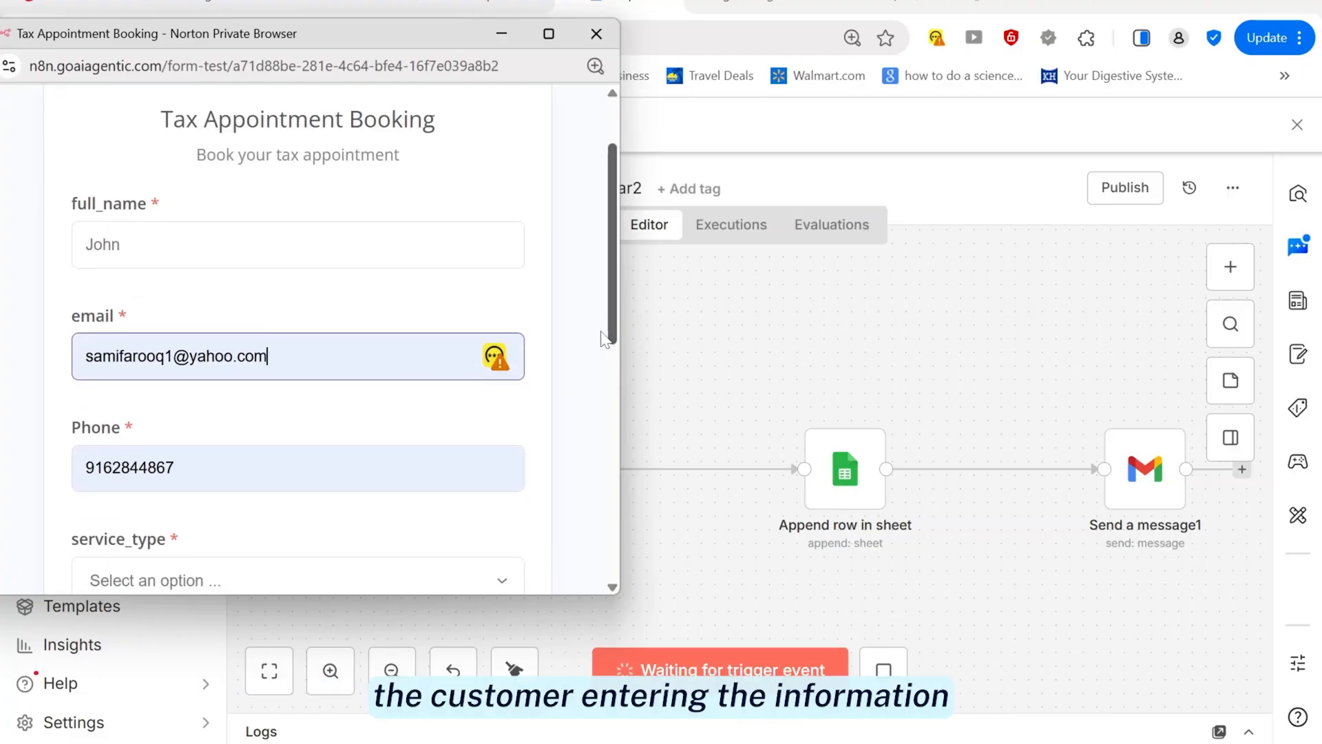
{"action": "left_click_drag", "start_coordinate": [610, 300], "coordinate": [617, 402]}
Set the service type to Tax Filing and the appointment date to 05/26/2026
{"action": "left_click", "coordinate": [383, 344]}
{"action": "left_click", "coordinate": [167, 420]}
{"action": "left_click", "coordinate": [125, 334]}
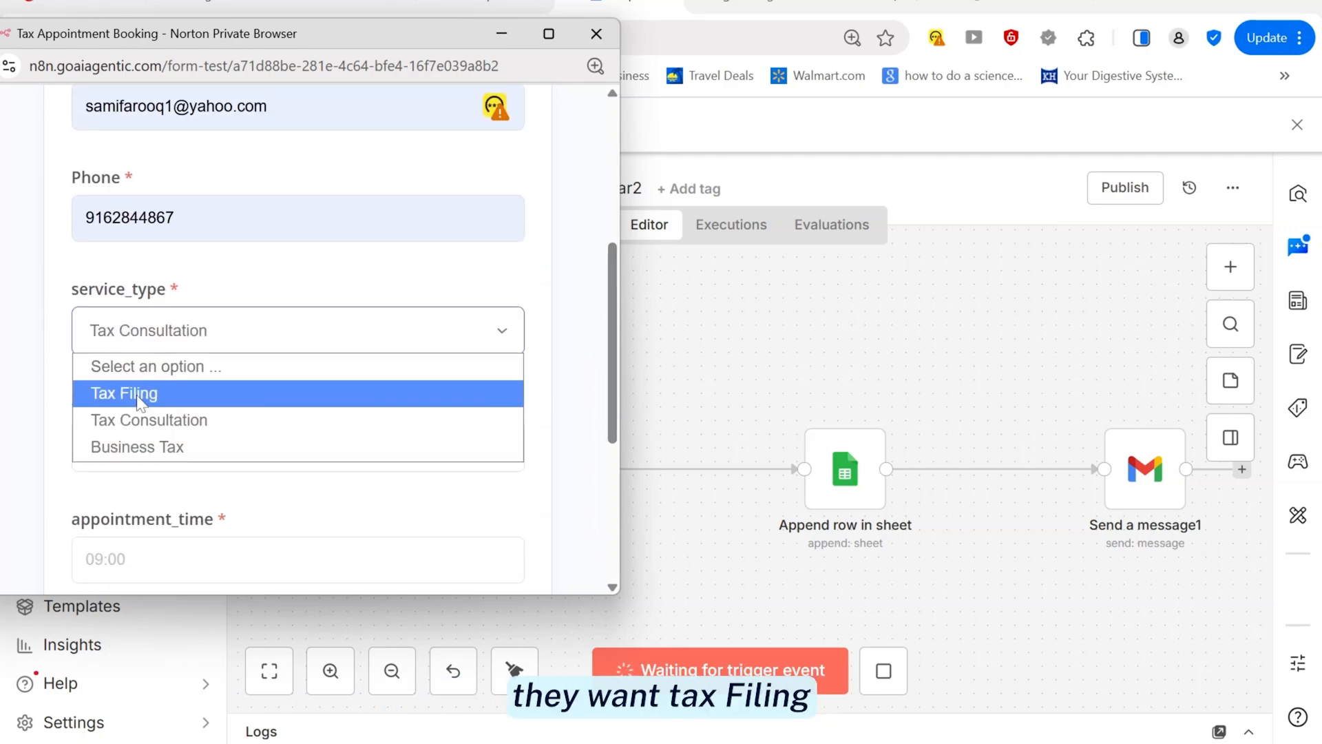
{"action": "left_click", "coordinate": [102, 389]}
{"action": "left_click", "coordinate": [499, 446]}
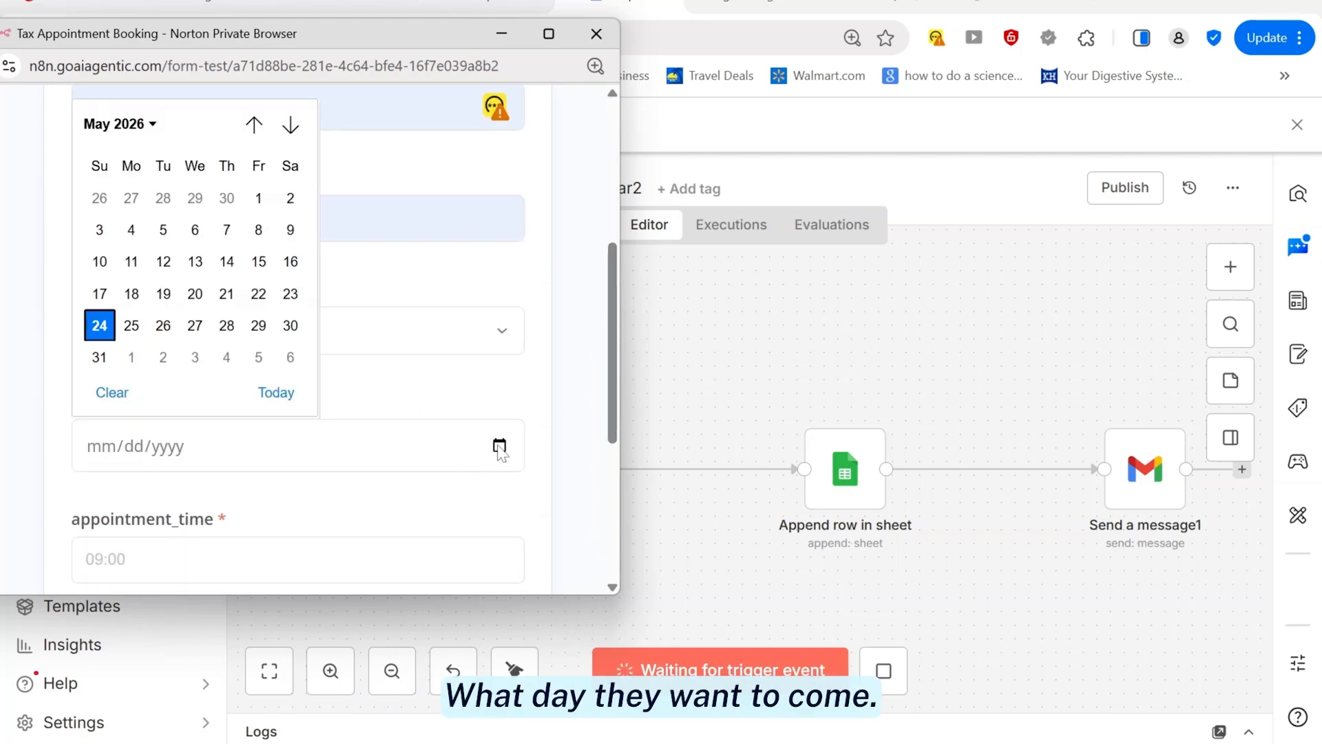
{"action": "left_click", "coordinate": [169, 332]}
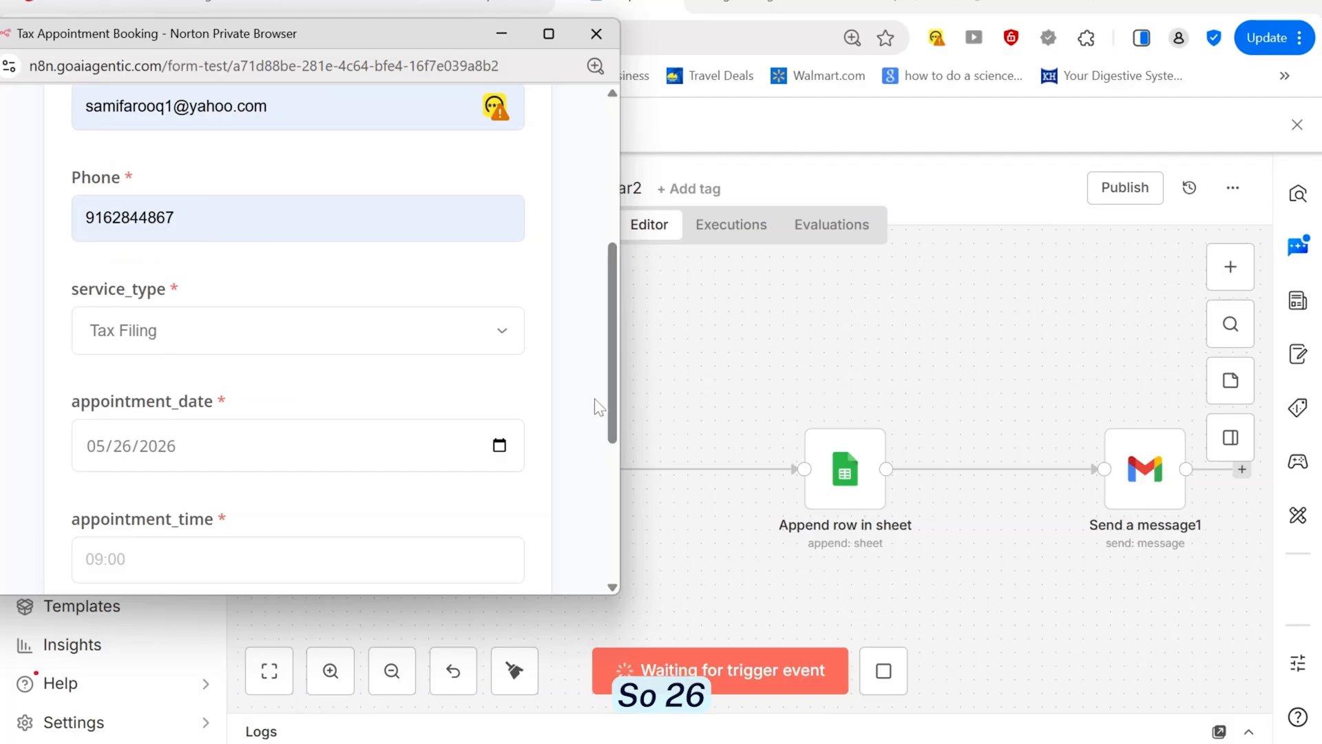
{"action": "left_click_drag", "start_coordinate": [613, 338], "coordinate": [610, 486]}
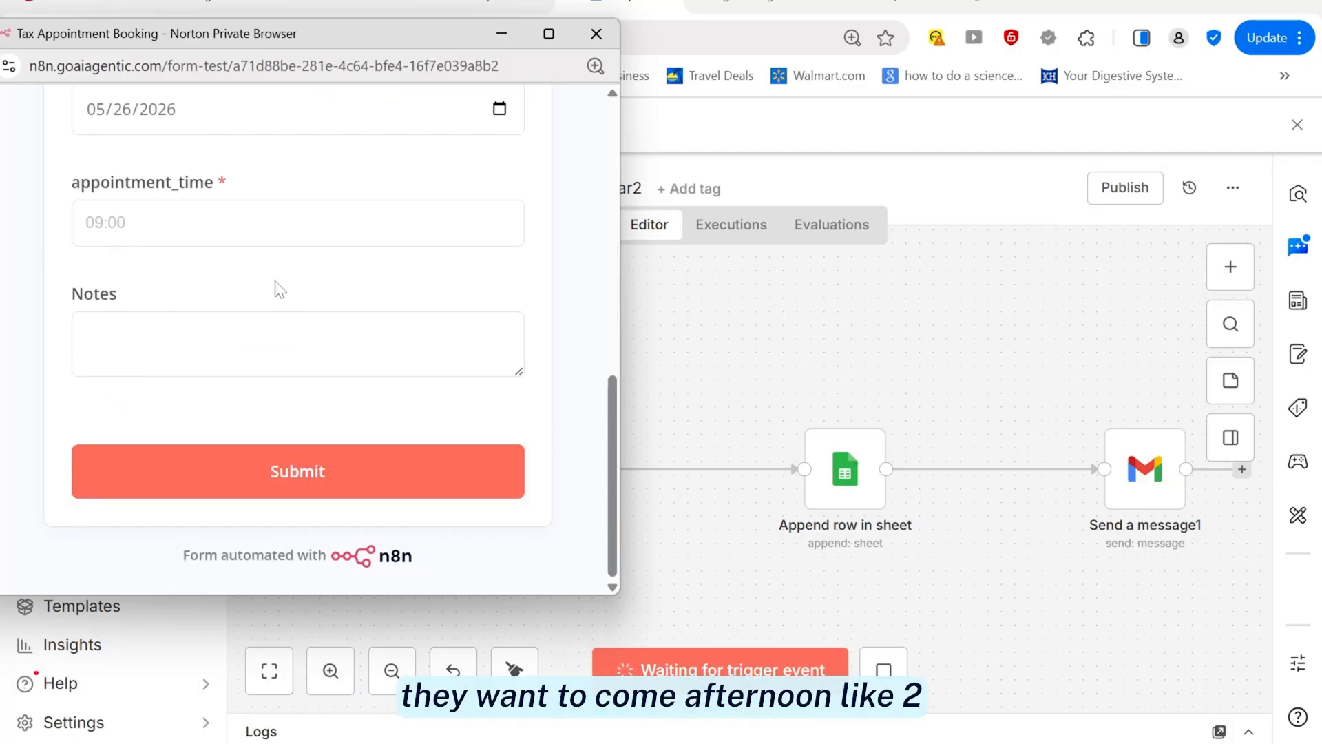
Enter 11:30 as the appointment time and 'tax filling' as the note
{"action": "left_click", "coordinate": [274, 225]}
{"action": "type", "text": "2"}
{"action": "key", "text": "BackSpace"}
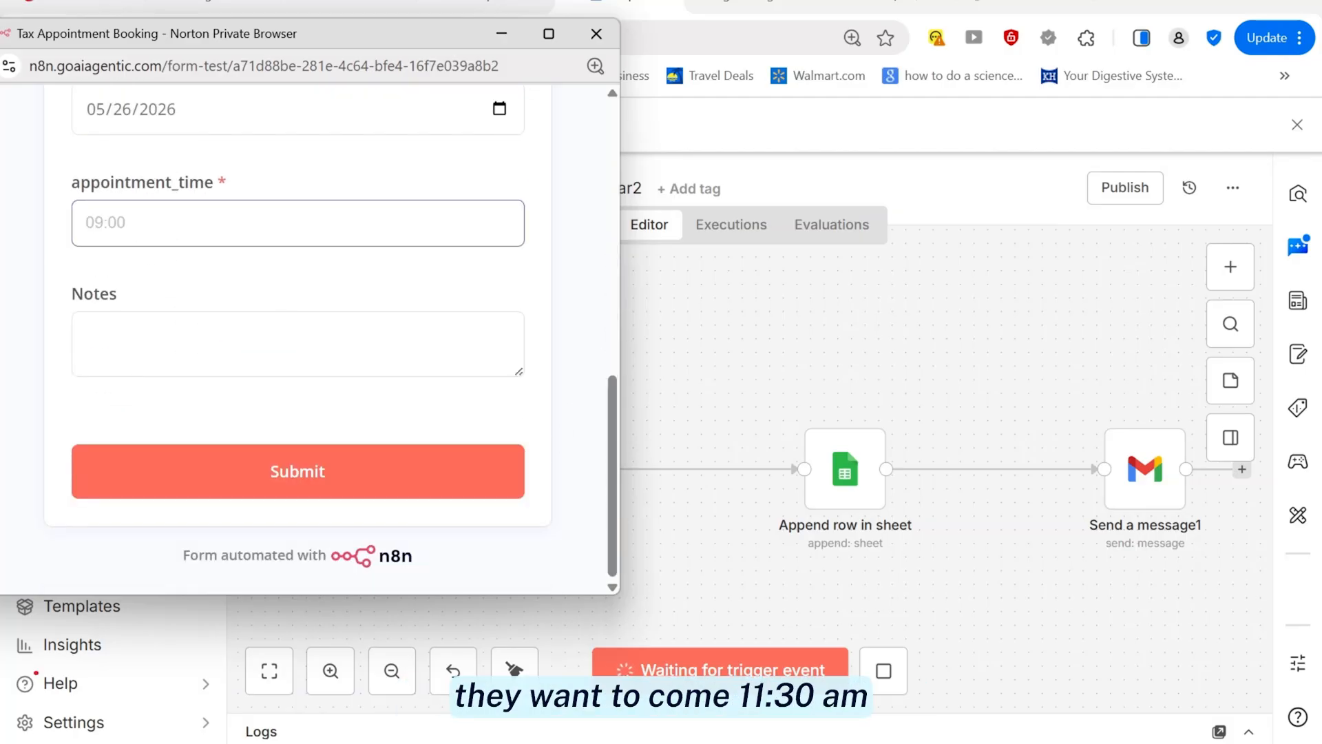
{"action": "type", "text": "11:30"}
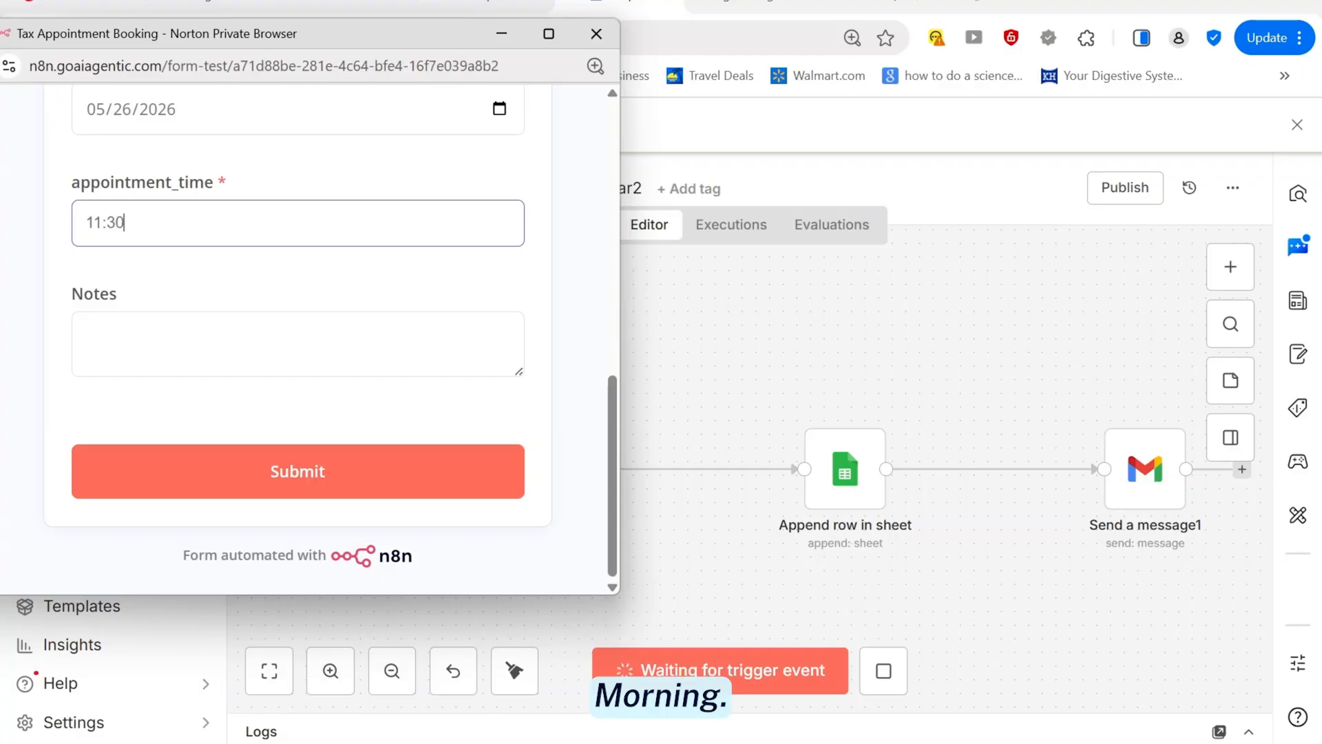
{"action": "left_click", "coordinate": [125, 346]}
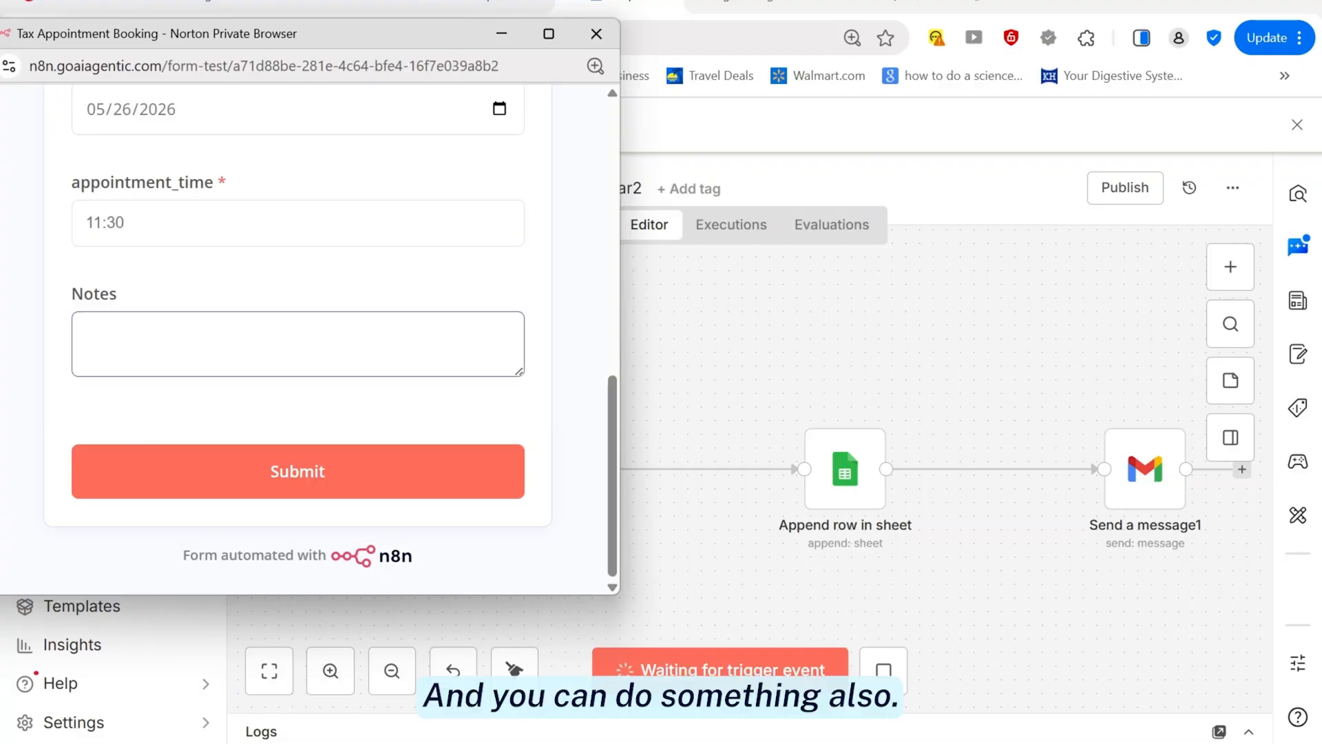
{"action": "type", "text": "tax filling"}
{"action": "left_click_drag", "start_coordinate": [622, 286], "coordinate": [250, 309]}
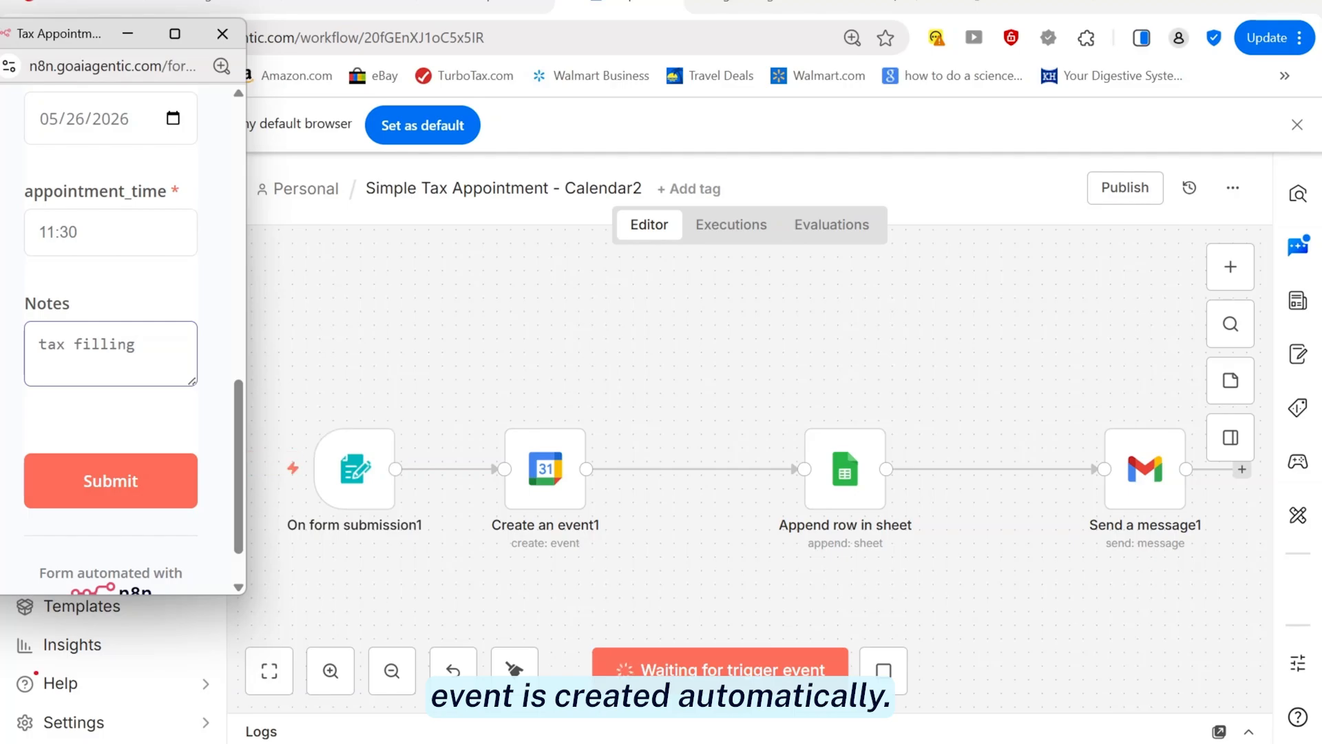
{"action": "mouse_move", "coordinate": [618, 743]}
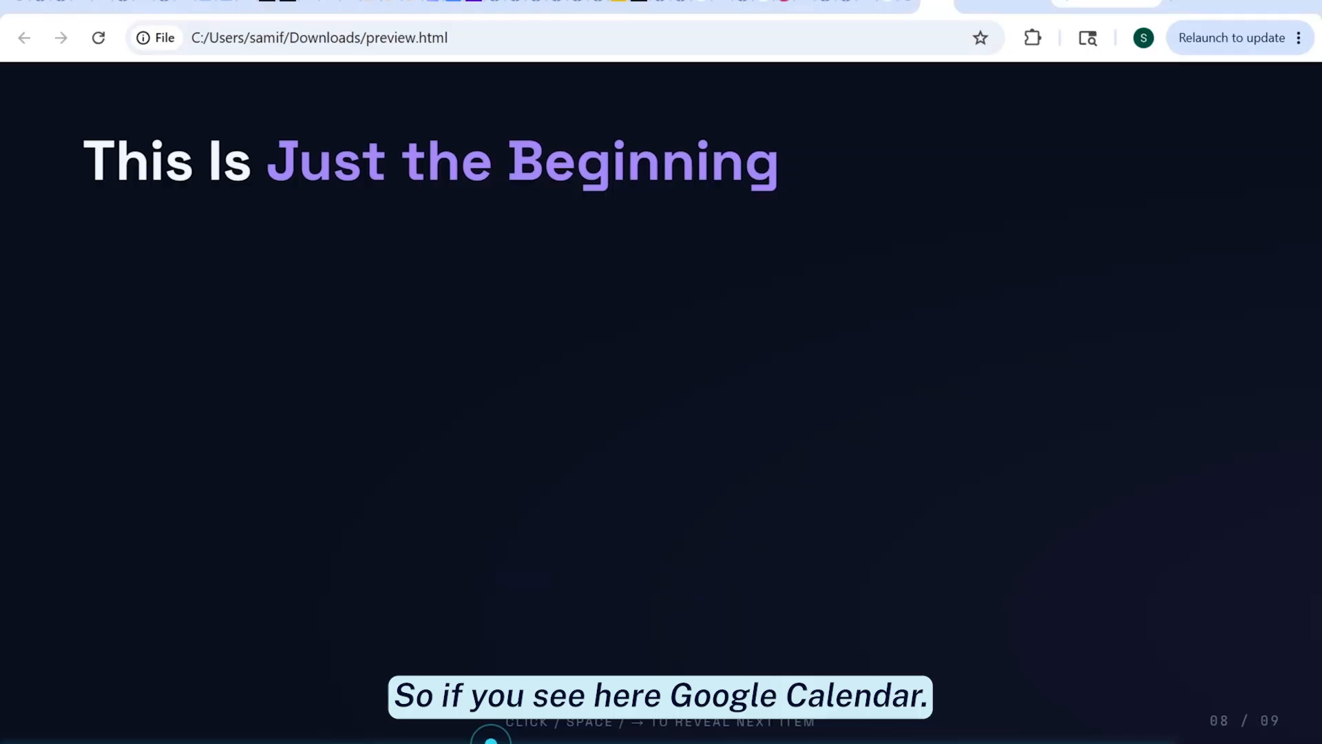
Check May 25–27 in Google Calendar and the empty Tax Appointment sheet, then return to Calendar
{"action": "left_click", "coordinate": [238, 4]}
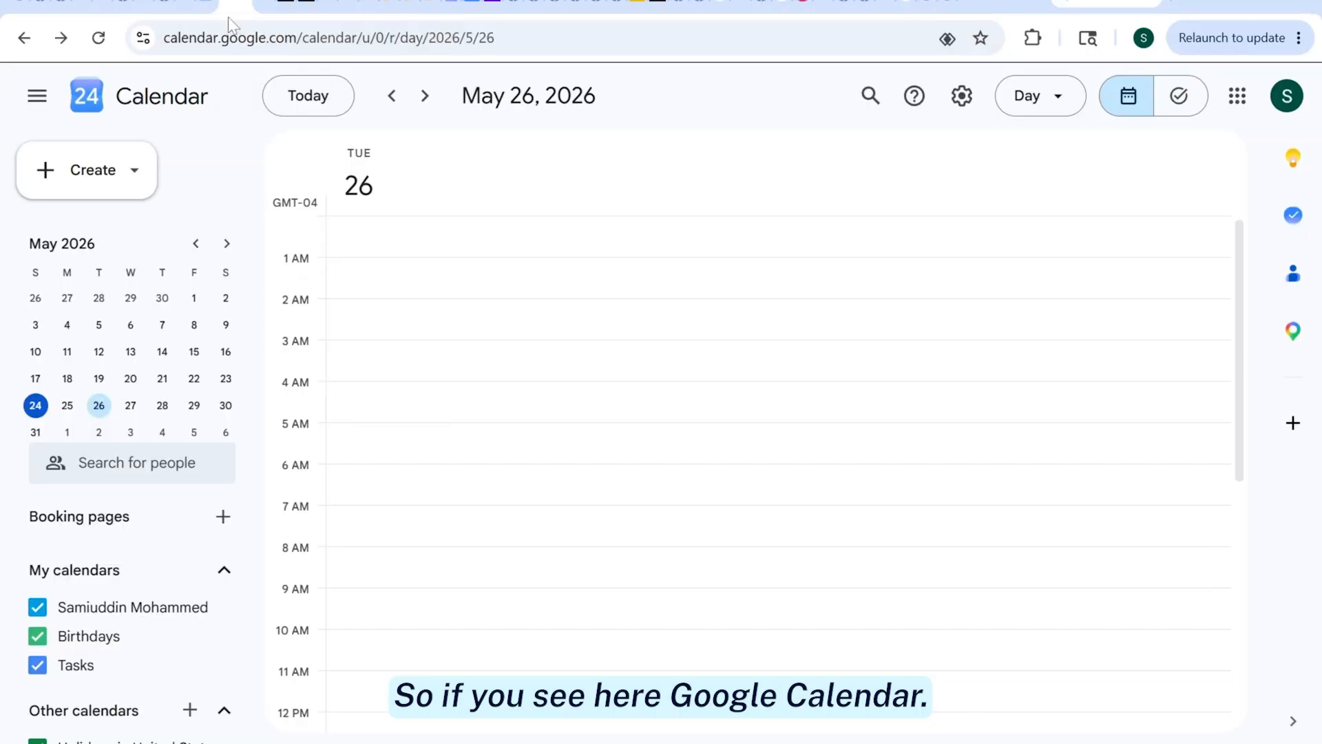
{"action": "left_click", "coordinate": [131, 406]}
{"action": "left_click", "coordinate": [100, 406]}
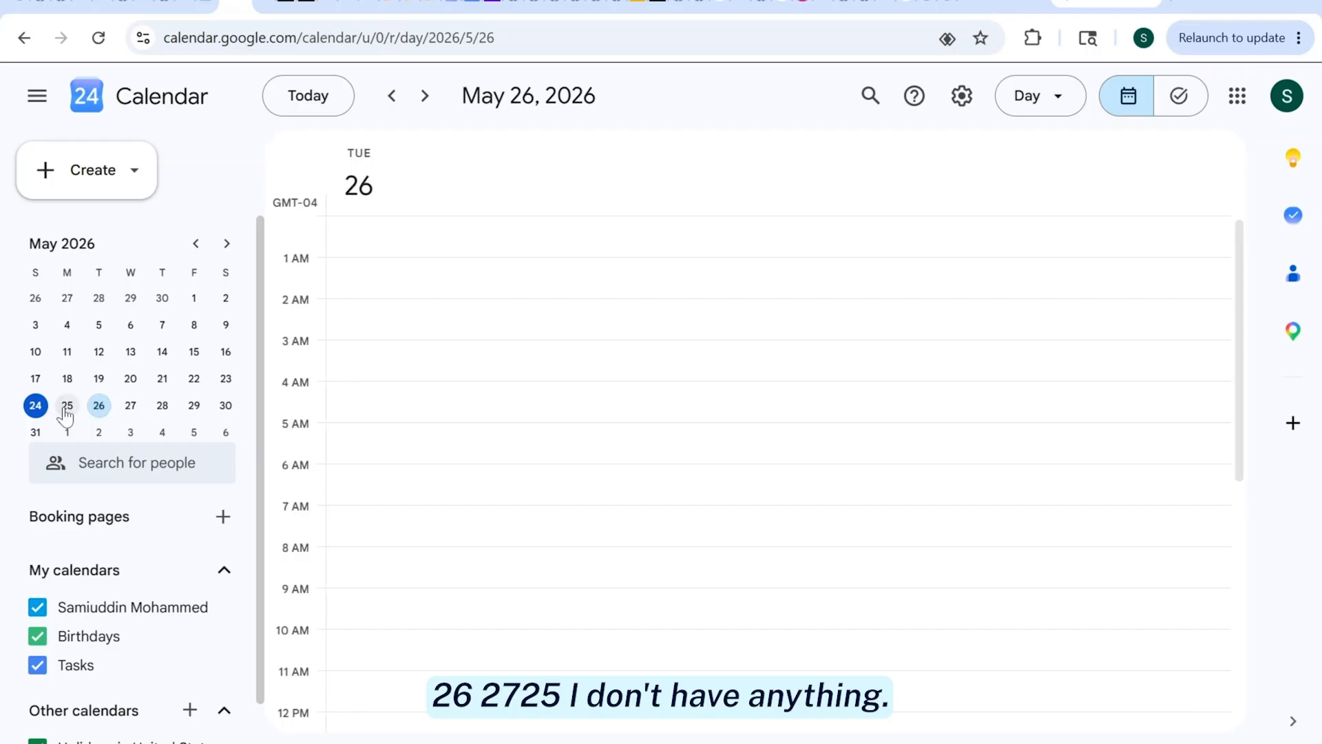
{"action": "left_click", "coordinate": [66, 408]}
{"action": "left_click", "coordinate": [99, 408]}
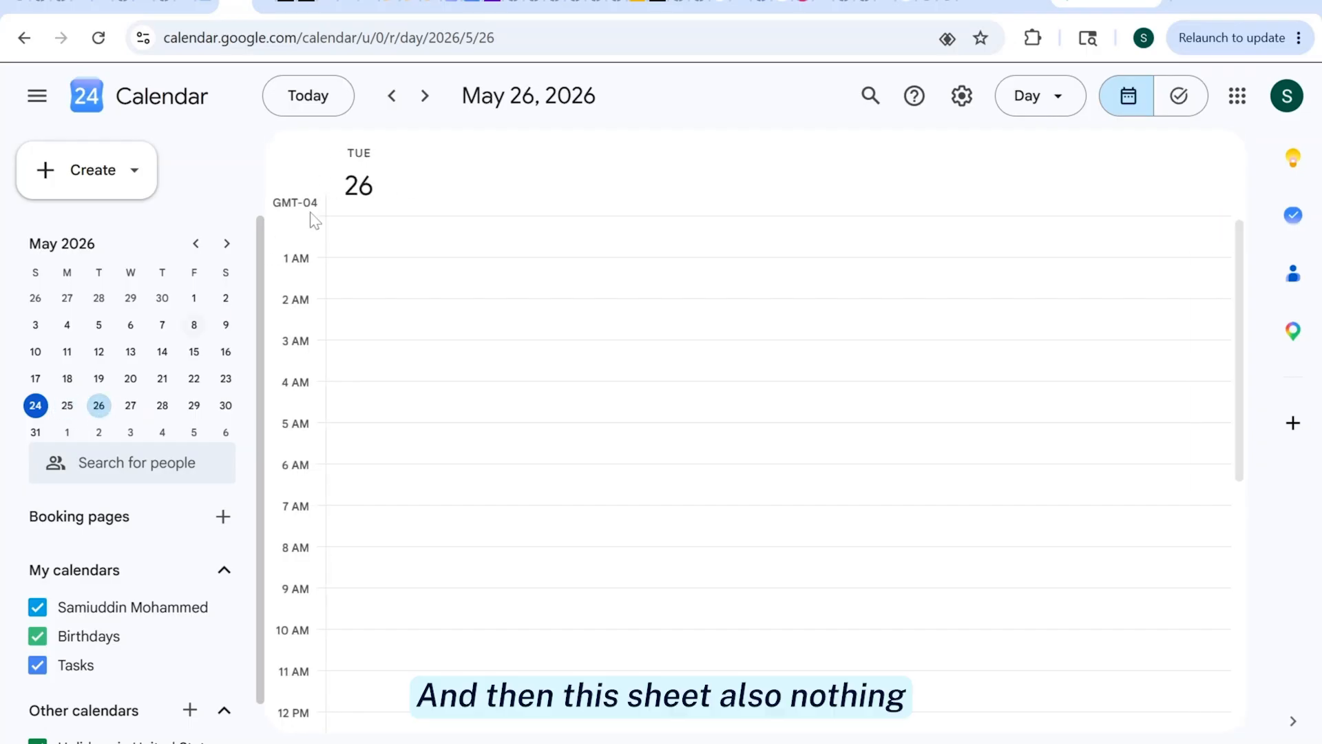
{"action": "left_click", "coordinate": [277, 7]}
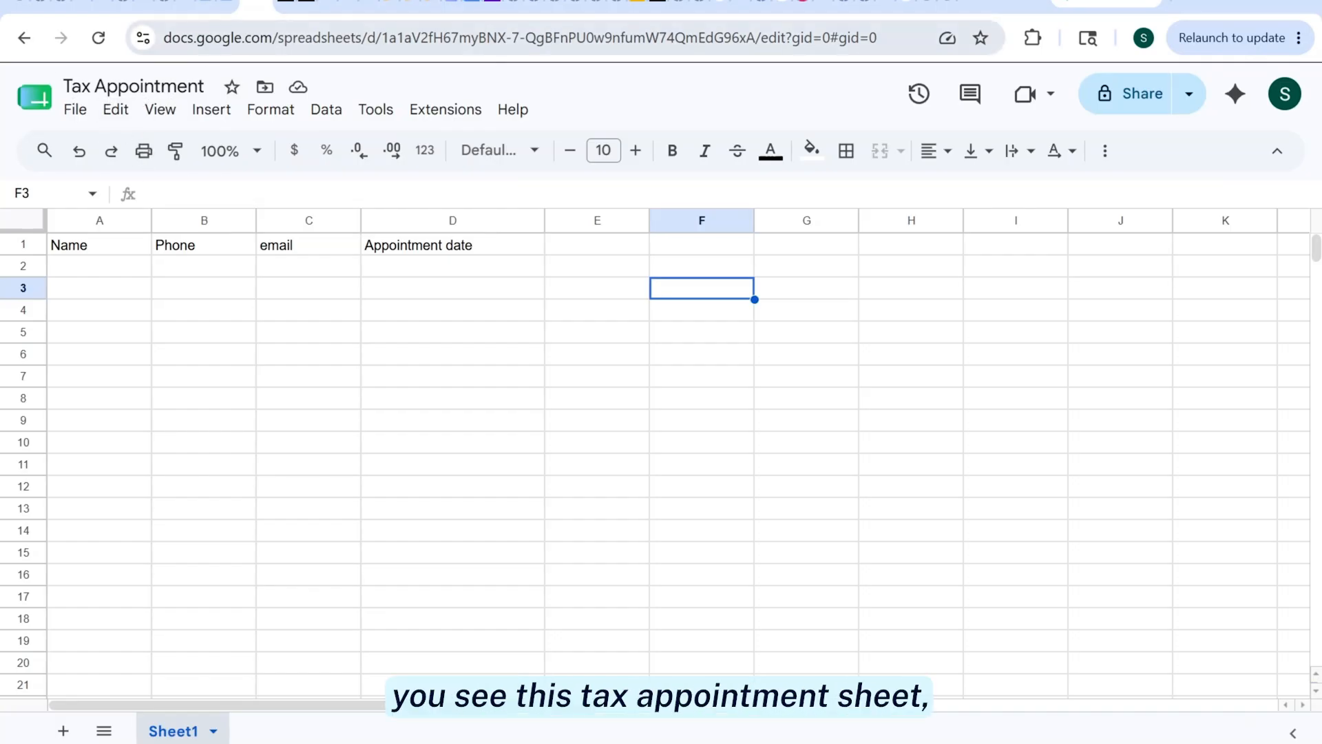
{"action": "left_click", "coordinate": [228, 5]}
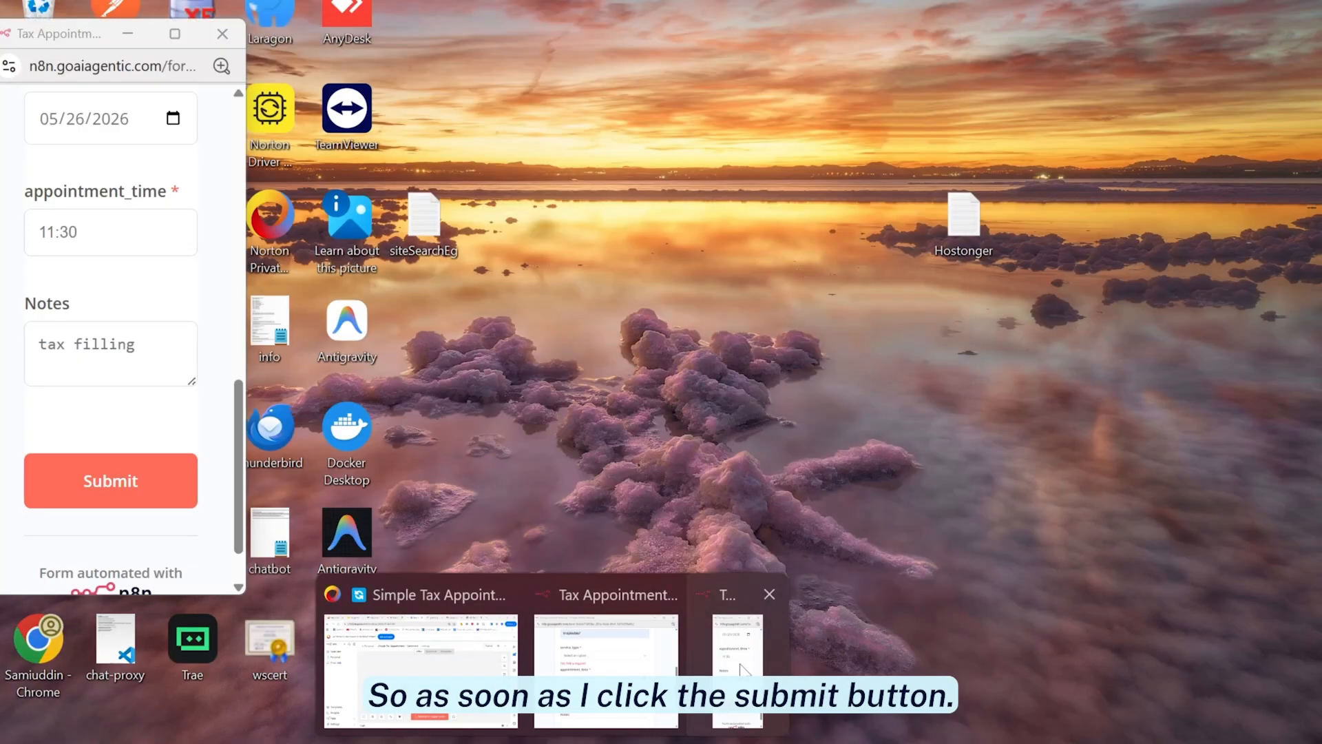
Bring the booking form forward and submit it for 05/26/2026
{"action": "left_click", "coordinate": [743, 667]}
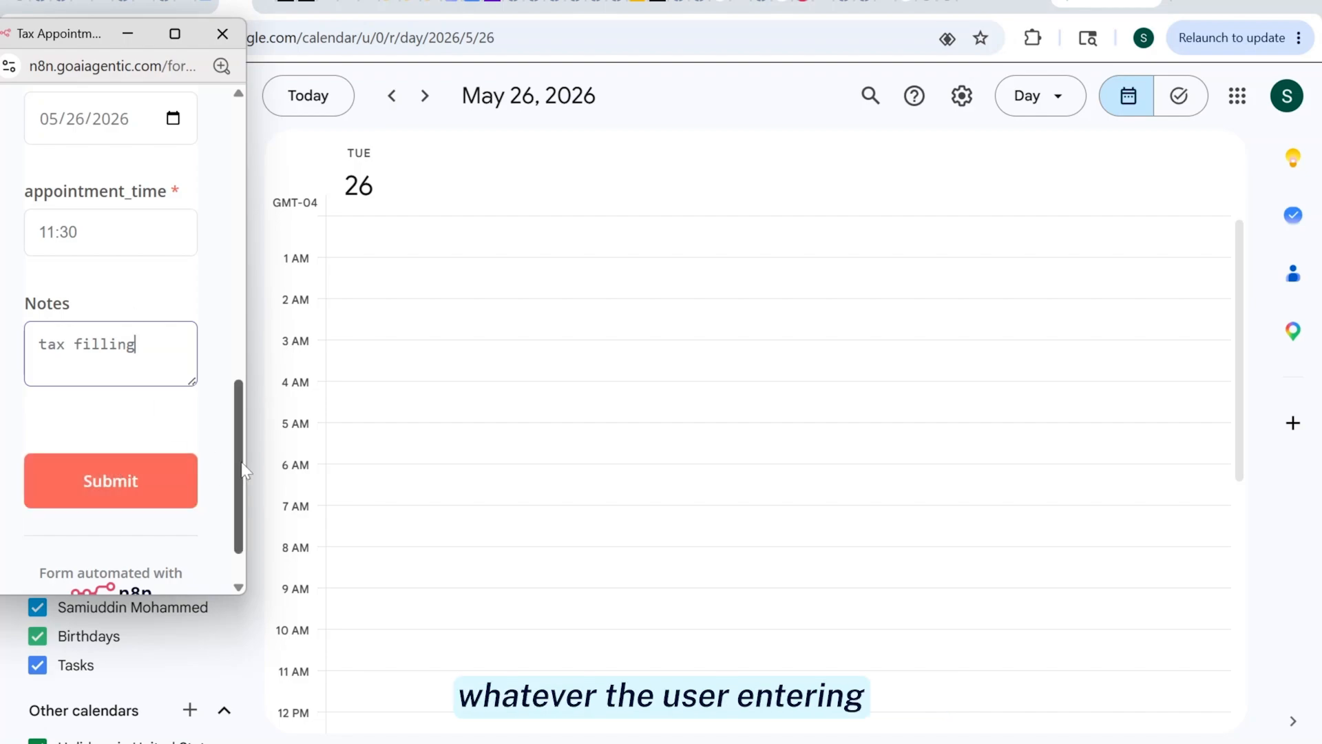
{"action": "mouse_move", "coordinate": [241, 461]}
{"action": "left_mouse_down"}
{"action": "mouse_move", "coordinate": [241, 353]}
{"action": "mouse_move", "coordinate": [235, 439]}
{"action": "left_mouse_up"}
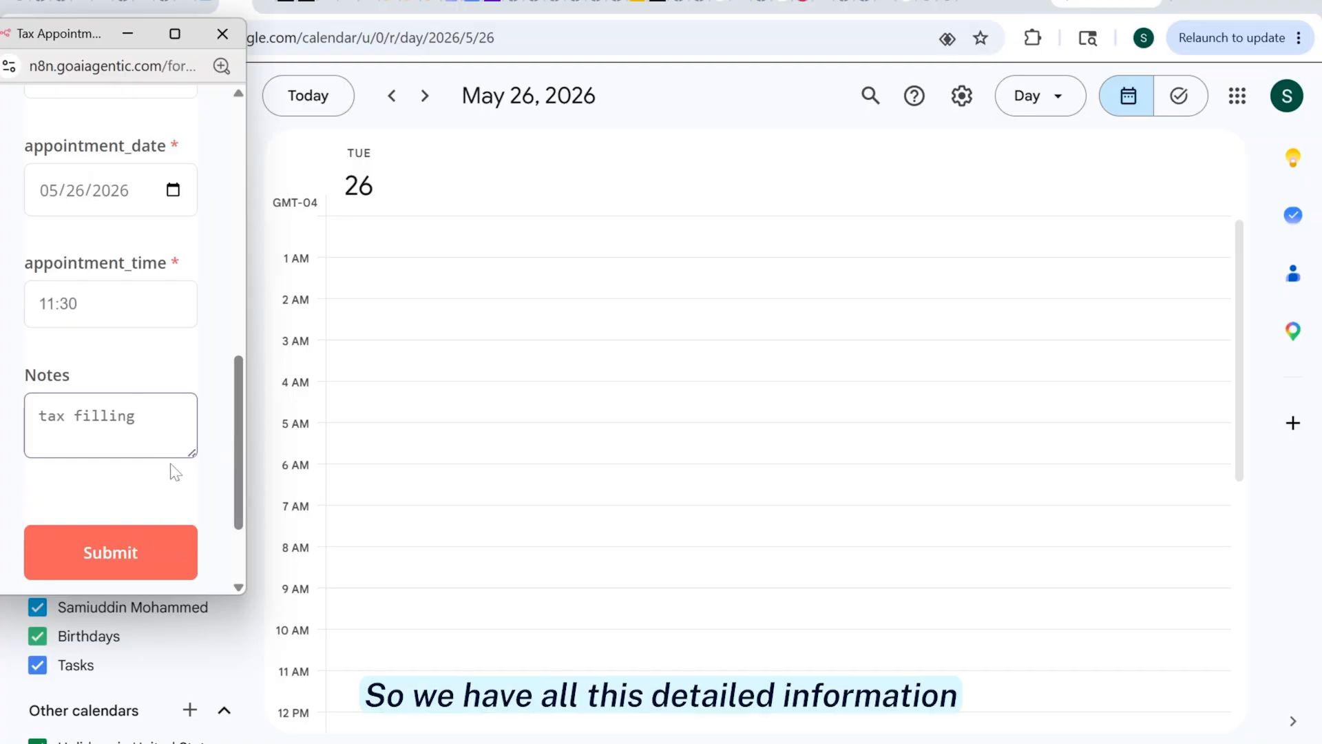
{"action": "left_click", "coordinate": [136, 562]}
Change the appointment date to 05/27/2026, resubmit, and close the test form window
{"action": "mouse_move", "coordinate": [240, 504]}
{"action": "left_mouse_down"}
{"action": "mouse_move", "coordinate": [254, 262]}
{"action": "mouse_move", "coordinate": [249, 482]}
{"action": "left_mouse_up"}
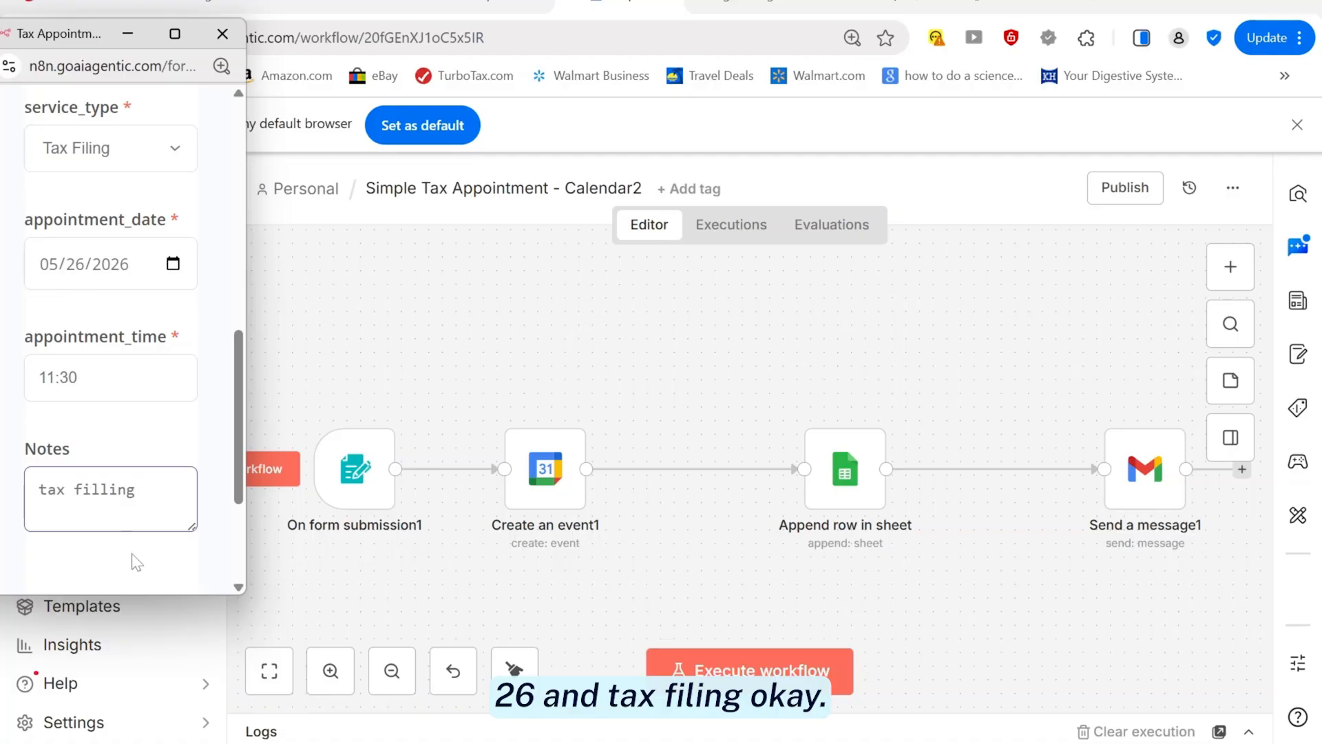
{"action": "left_click", "coordinate": [173, 263]}
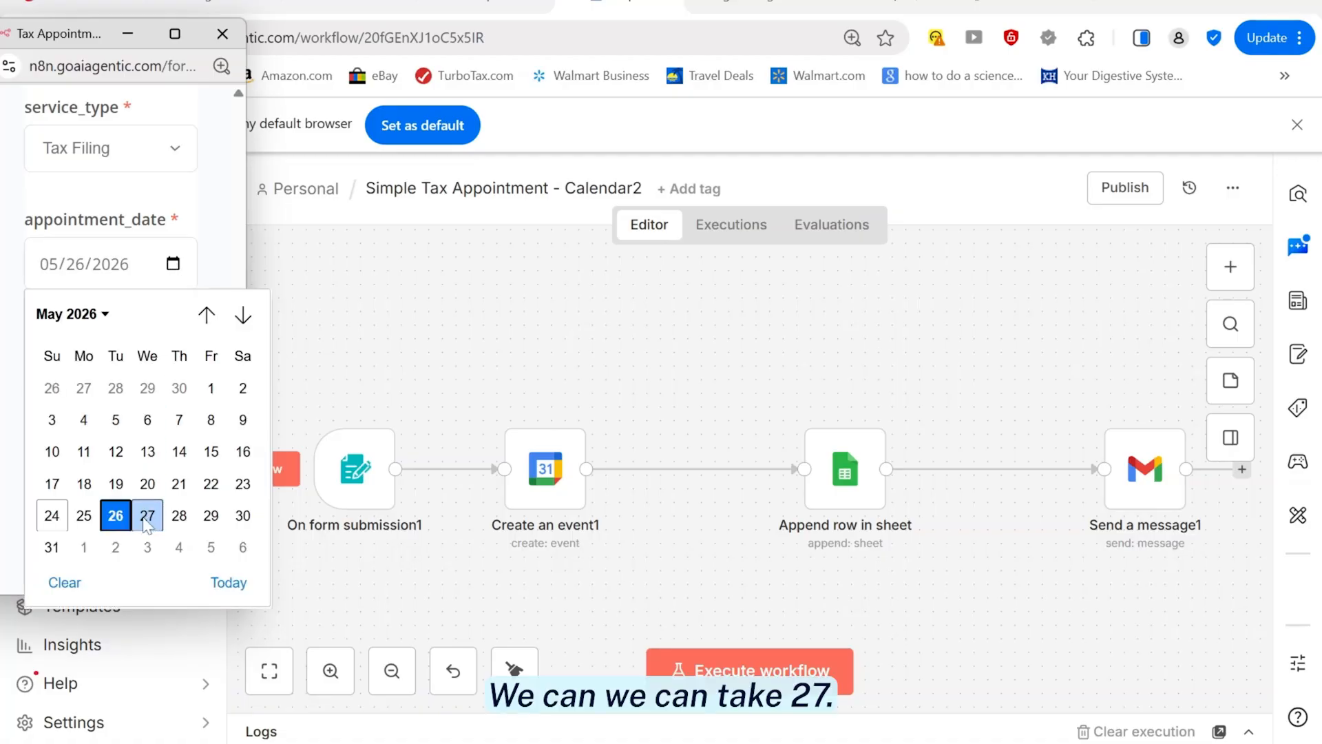
{"action": "left_click", "coordinate": [146, 521]}
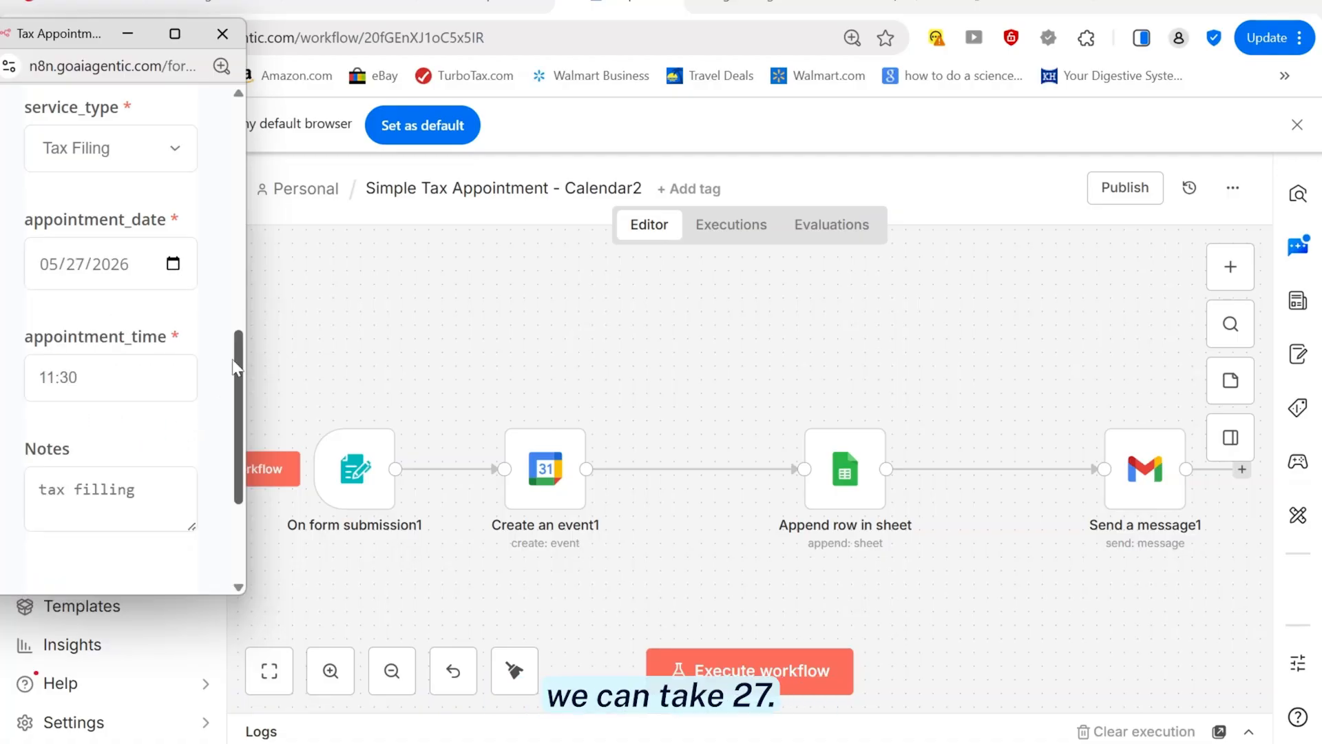
{"action": "left_click_drag", "start_coordinate": [237, 343], "coordinate": [236, 428]}
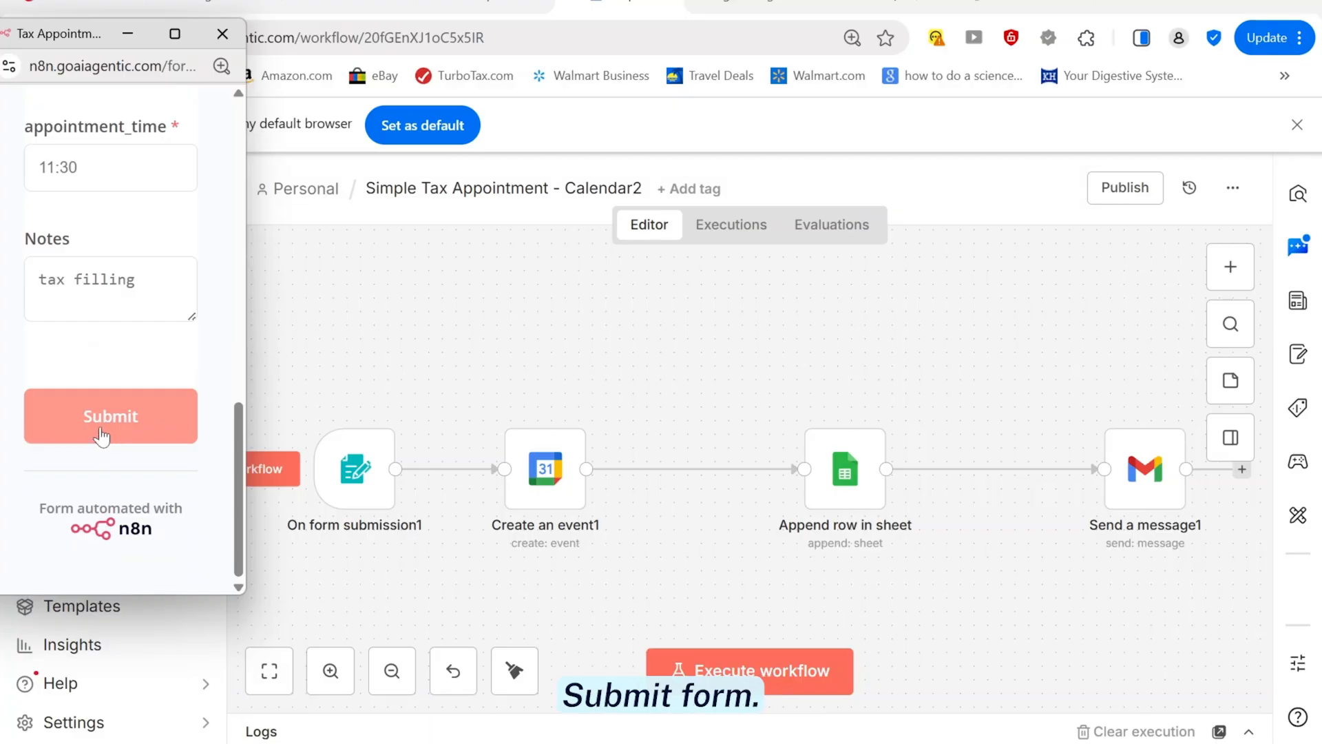
{"action": "left_click", "coordinate": [105, 437]}
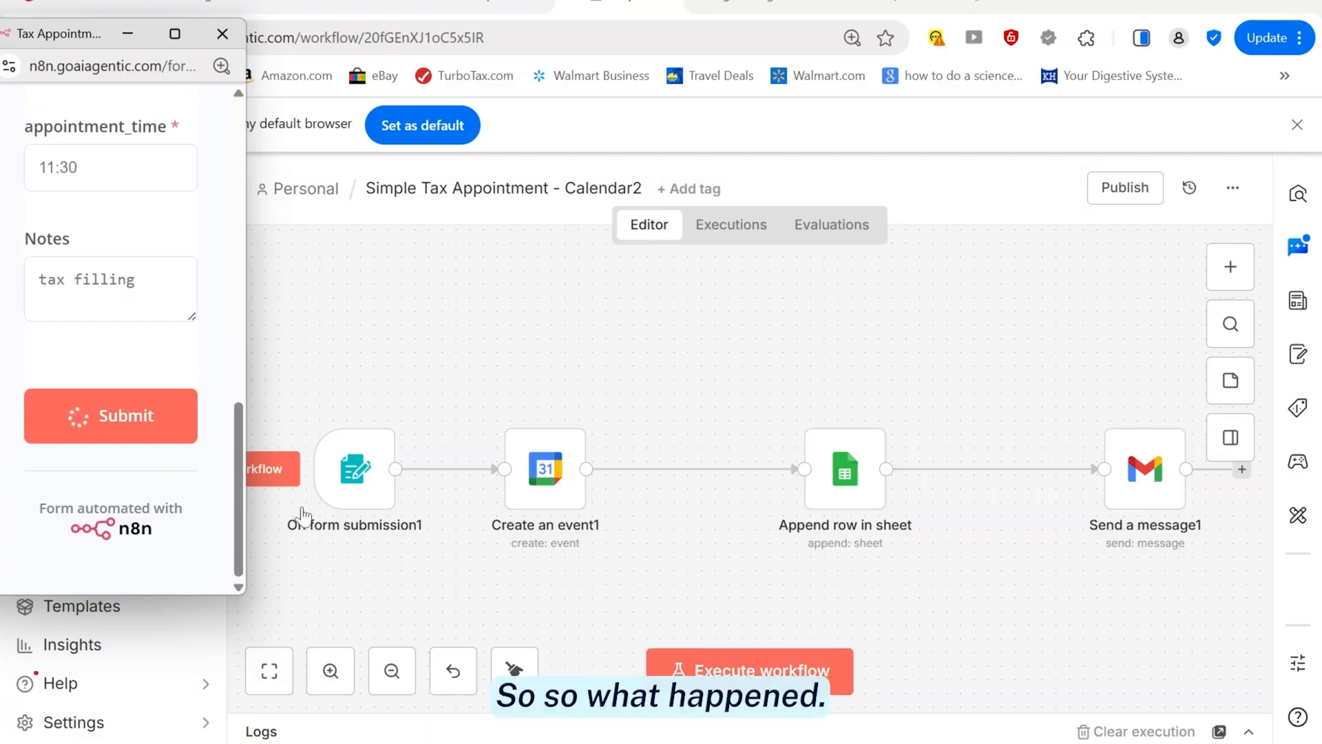
{"action": "left_click", "coordinate": [223, 33]}
Start a new test run, enter the client's first name, and autofill email and phone
{"action": "left_click", "coordinate": [750, 664]}
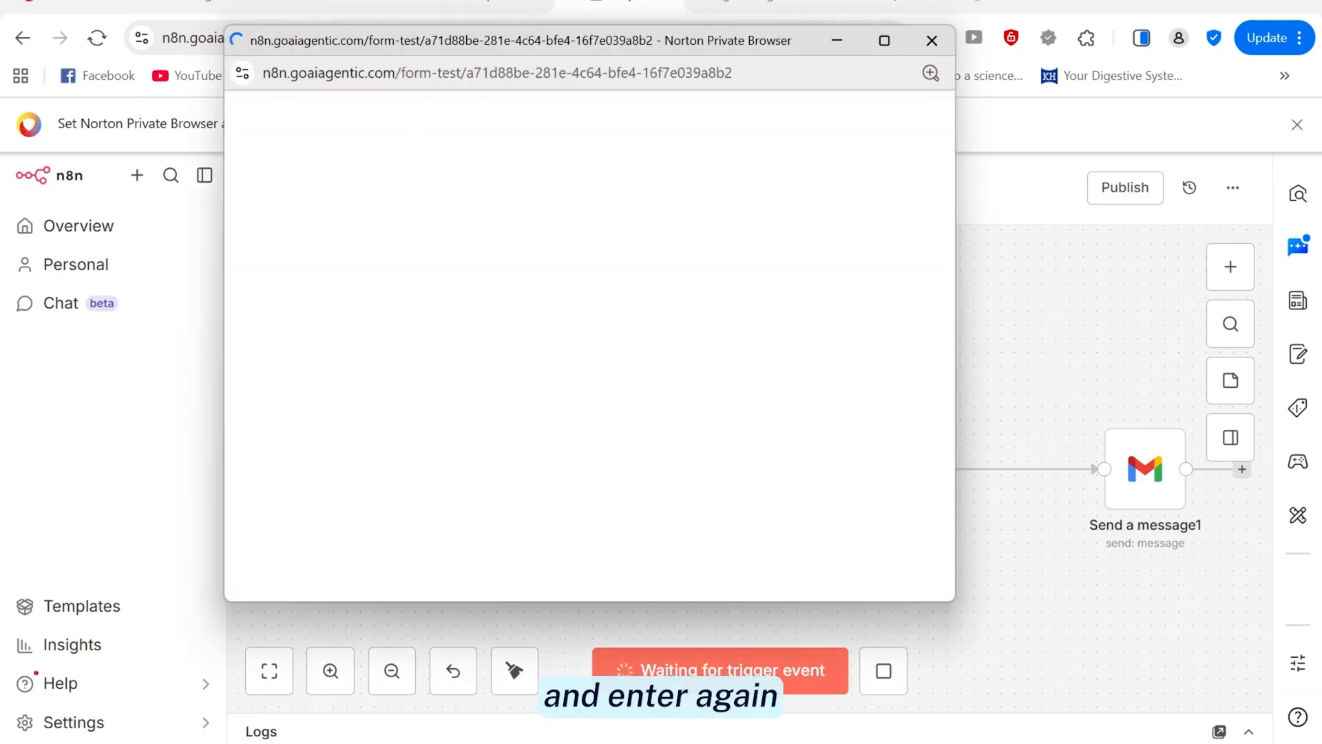
{"action": "left_click", "coordinate": [434, 358]}
{"action": "type", "text": "Joh"}
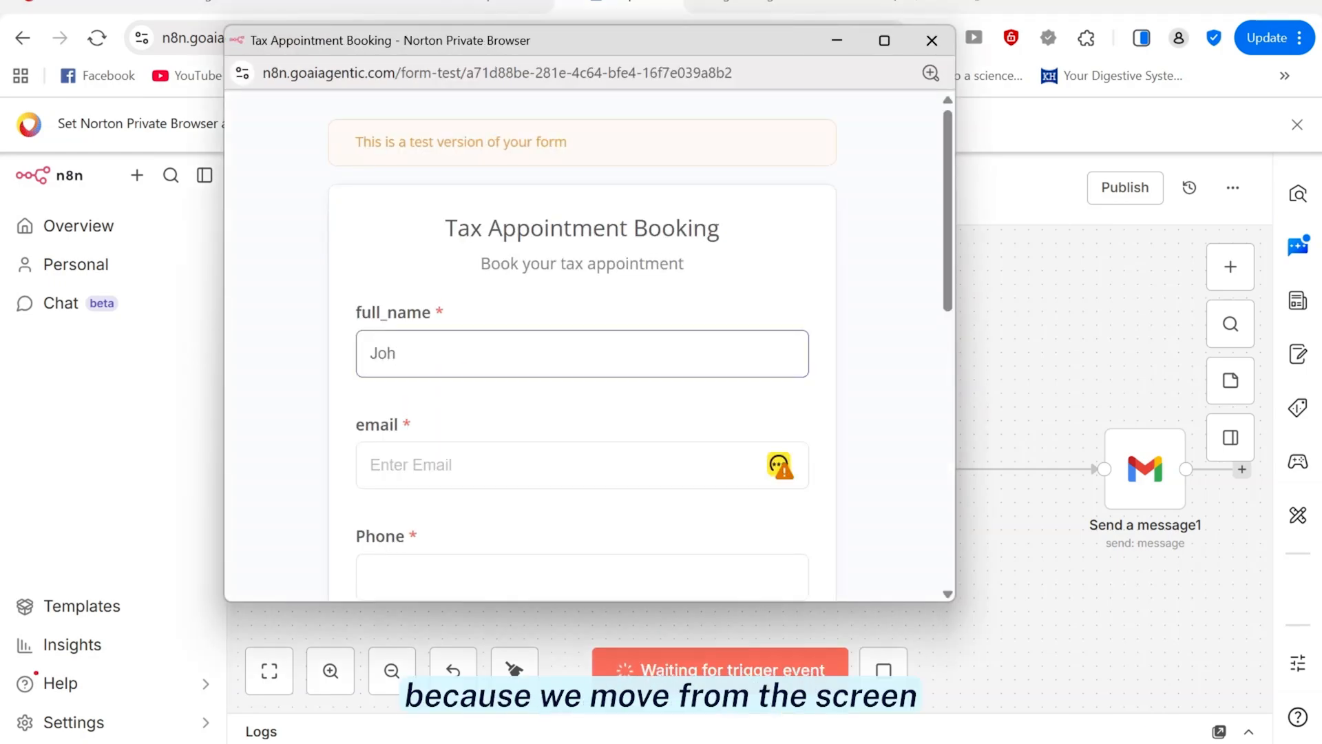
{"action": "type", "text": "n"}
{"action": "key", "text": "Tab"}
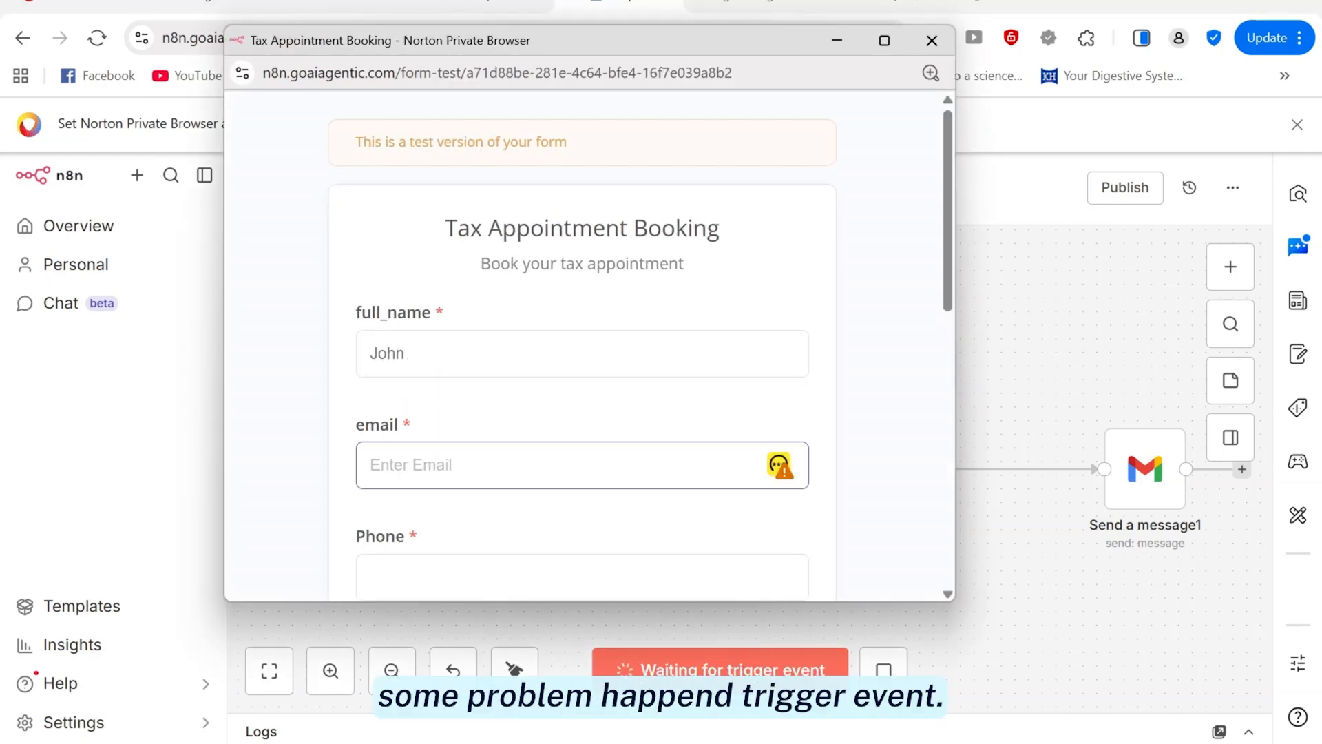
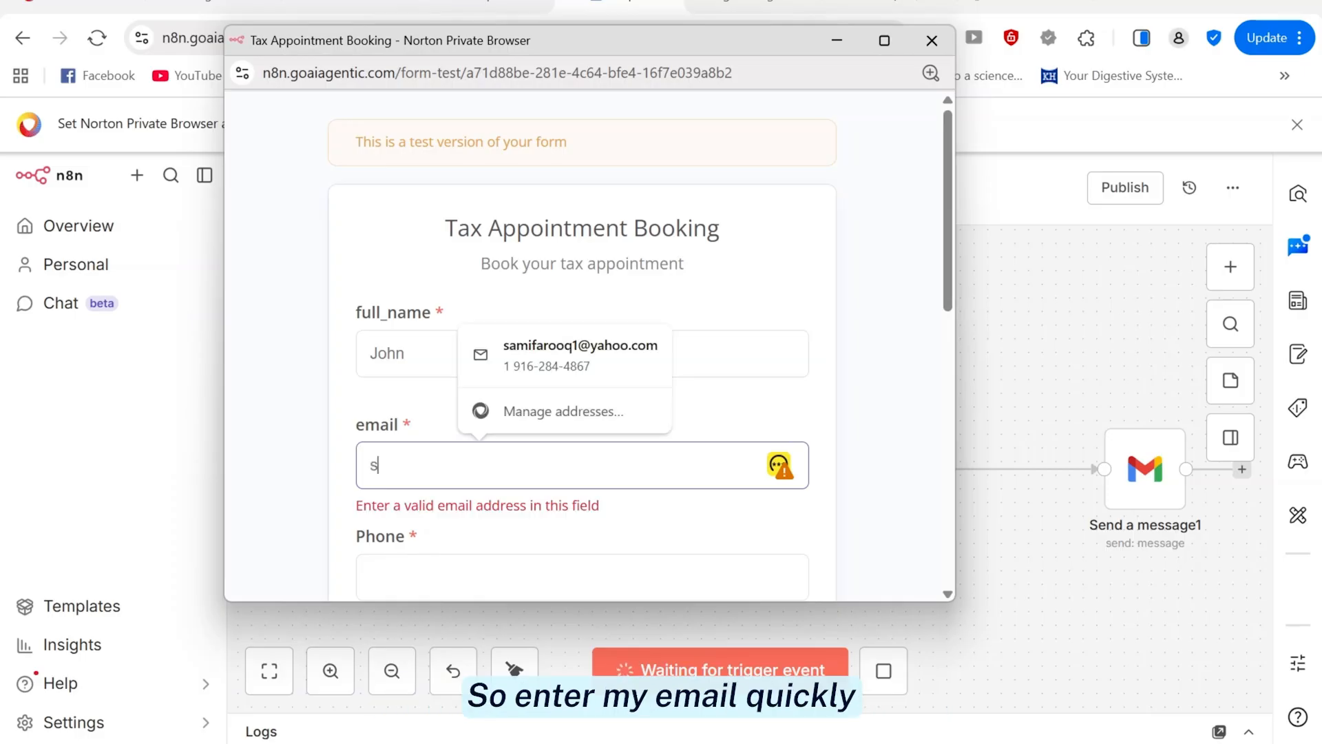
{"action": "left_click", "coordinate": [564, 351]}
{"action": "scroll", "coordinate": [553, 316], "scroll_direction": "down", "scroll_amount": 5}
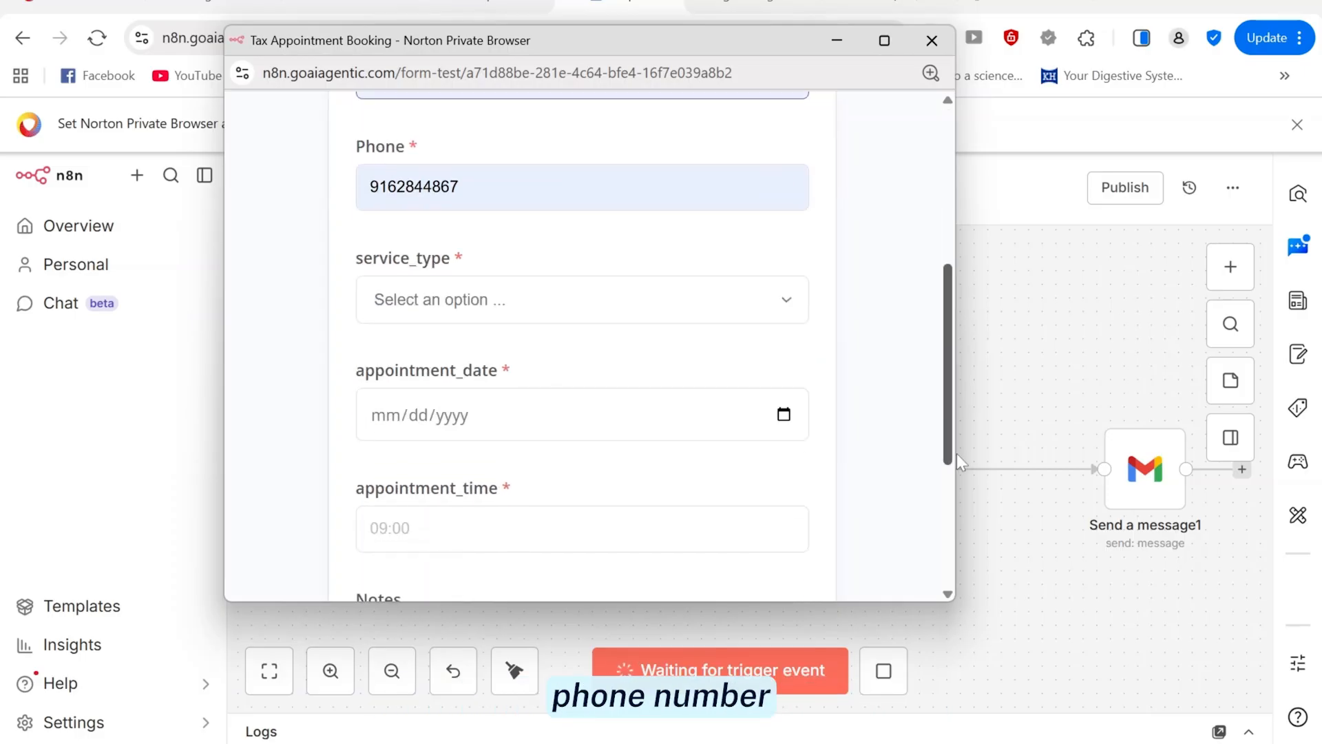
Choose Tax Filing on 05/27/2026 at 11:35 with the note 'test'
{"action": "left_click", "coordinate": [551, 311]}
{"action": "left_click", "coordinate": [435, 357]}
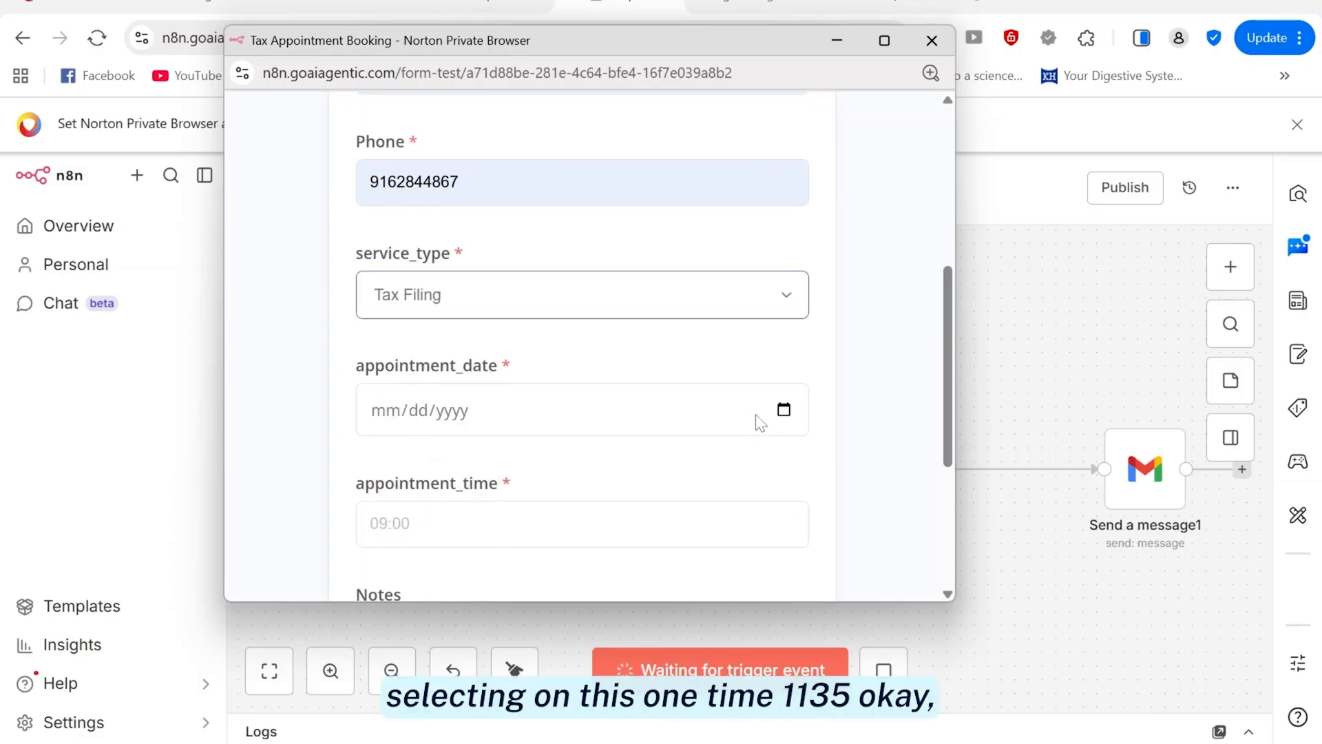
{"action": "left_click", "coordinate": [783, 411]}
{"action": "left_click", "coordinate": [480, 319]}
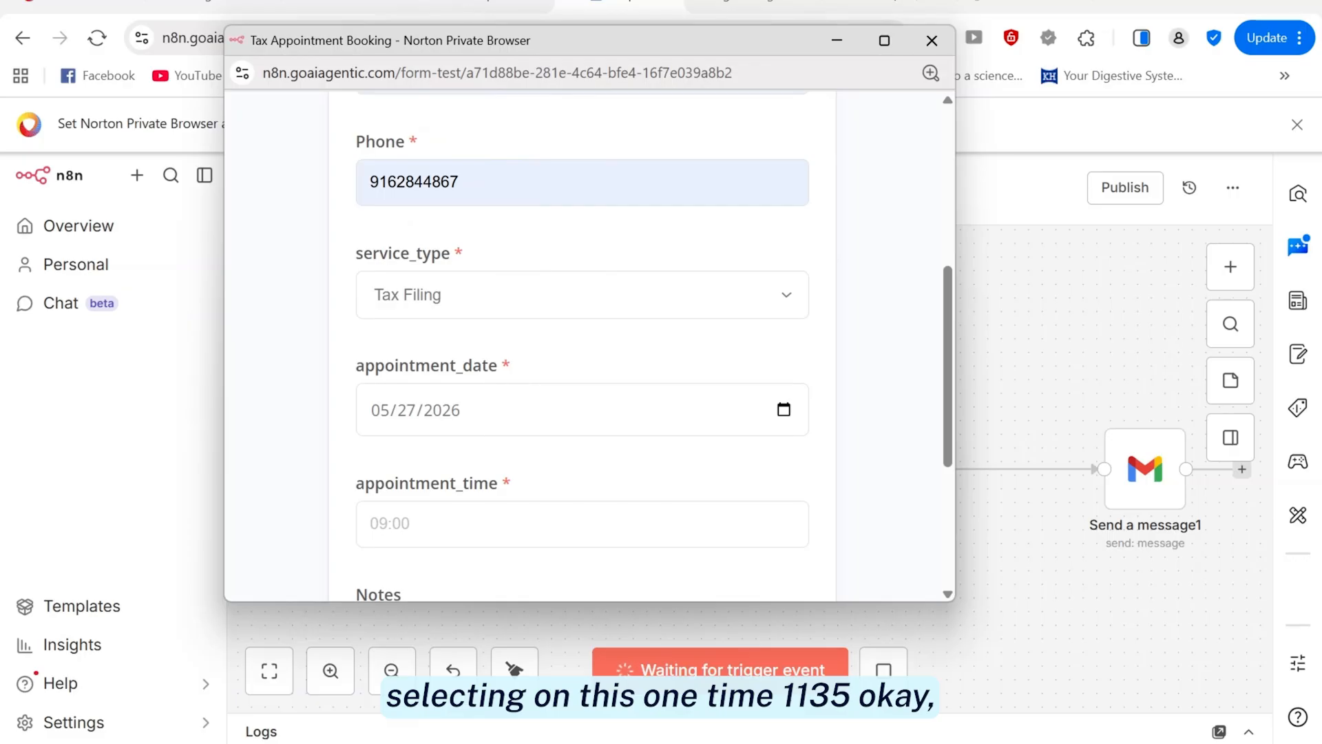
{"action": "left_click", "coordinate": [461, 524]}
{"action": "type", "text": "11:"}
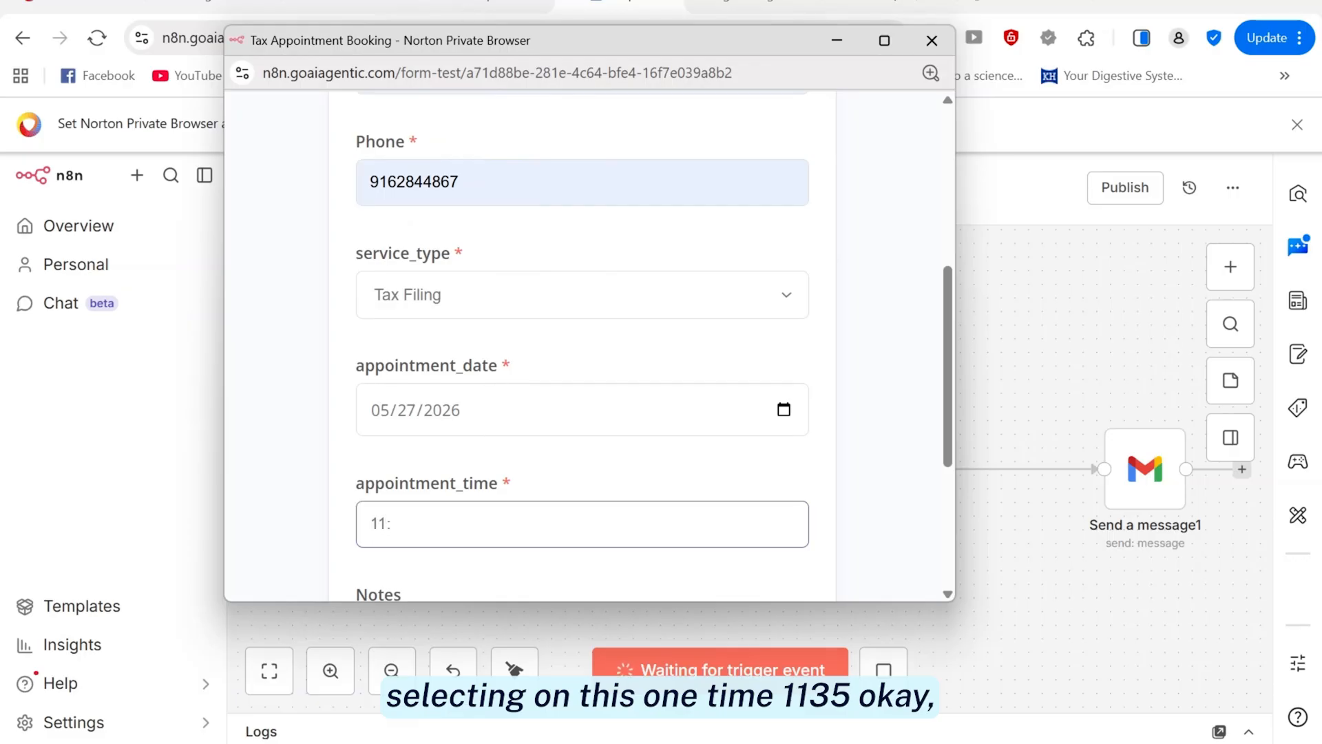
{"action": "type", "text": "35"}
{"action": "scroll", "coordinate": [916, 433], "scroll_direction": "down", "scroll_amount": 2}
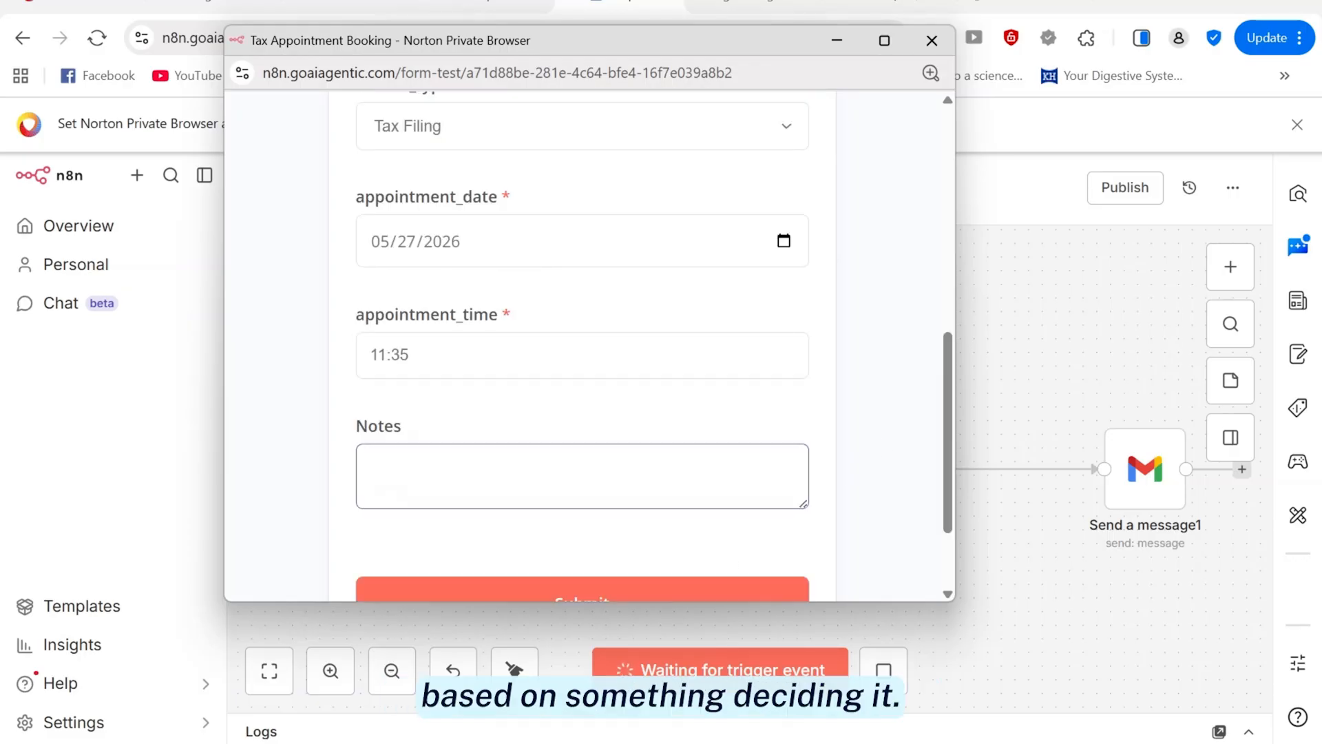
{"action": "type", "text": "test"}
Resize and move the form window to uncover the workflow, then submit the booking
{"action": "left_click_drag", "start_coordinate": [955, 344], "coordinate": [634, 345]}
{"action": "left_click_drag", "start_coordinate": [482, 40], "coordinate": [326, 40]}
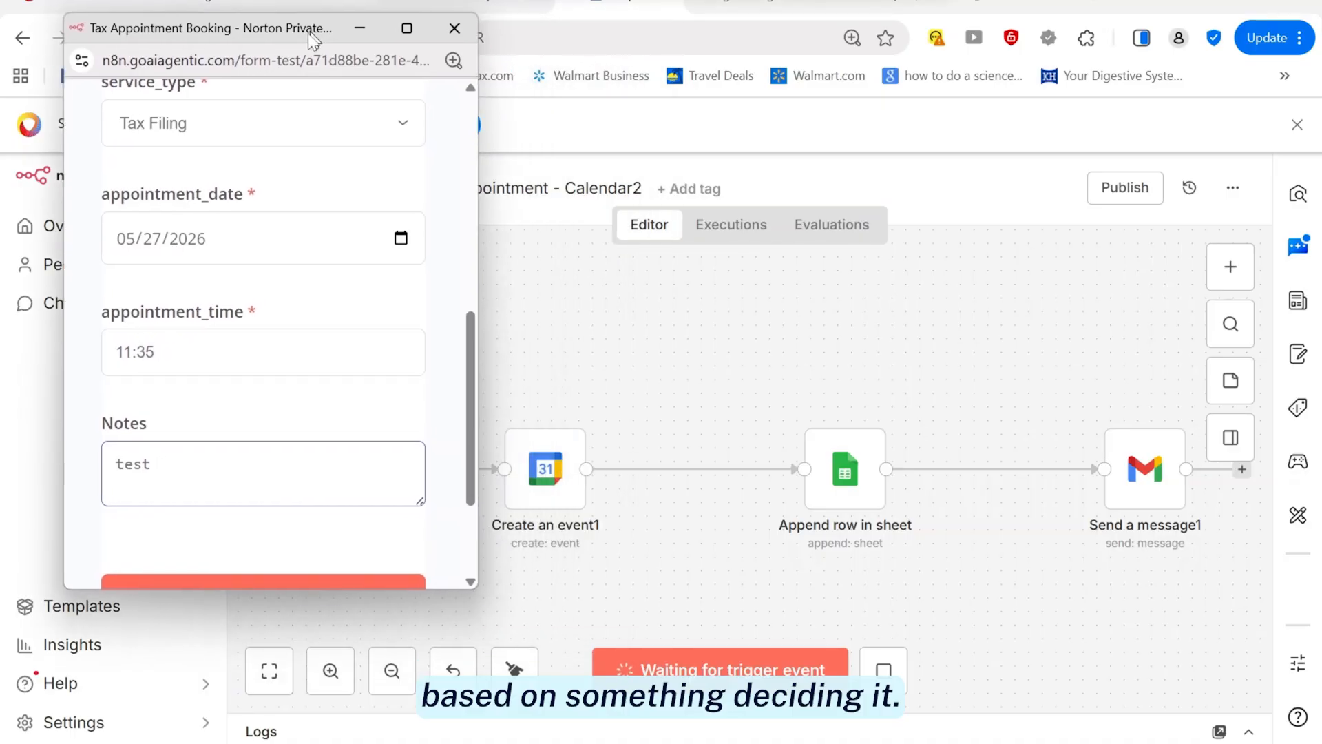
{"action": "left_click_drag", "start_coordinate": [472, 344], "coordinate": [354, 344]}
{"action": "left_click", "coordinate": [186, 446]}
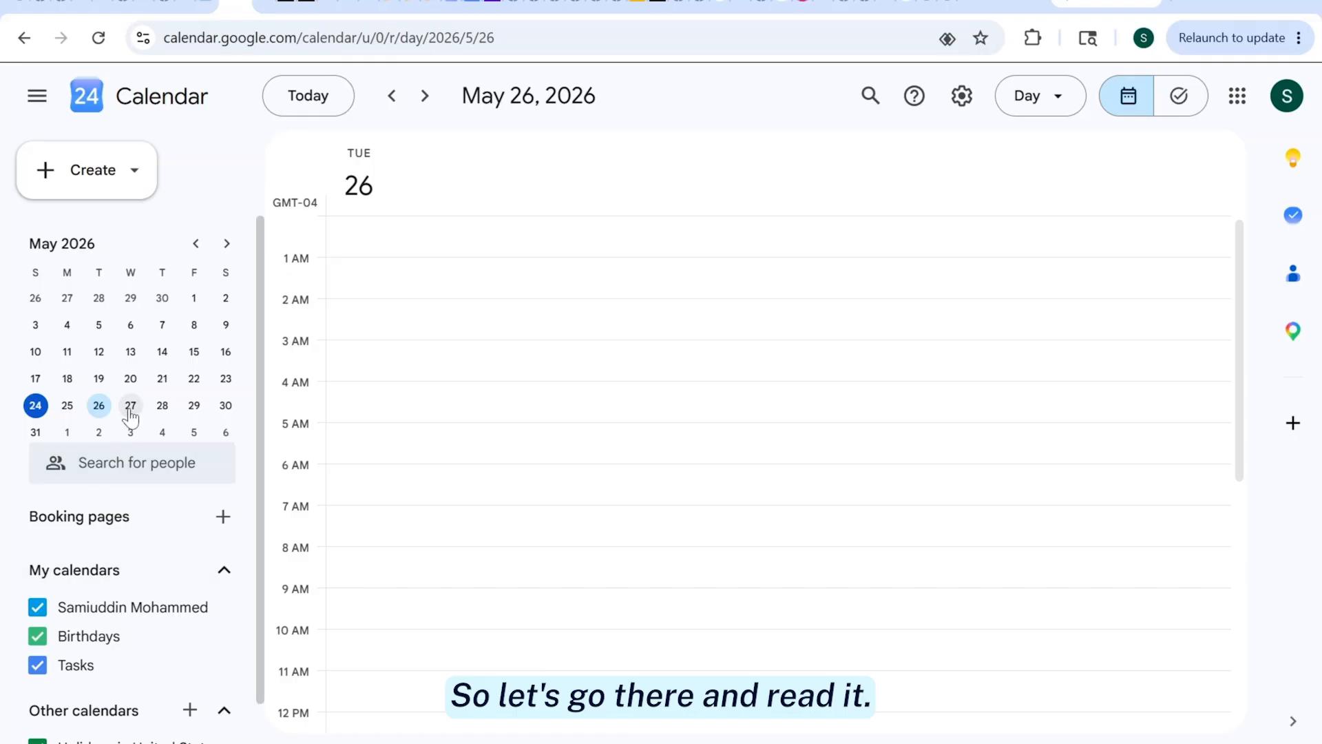
Show May 27, 2026 and inspect the 11:35am–12:05pm Tax Appointment event's client details
{"action": "left_click", "coordinate": [131, 407]}
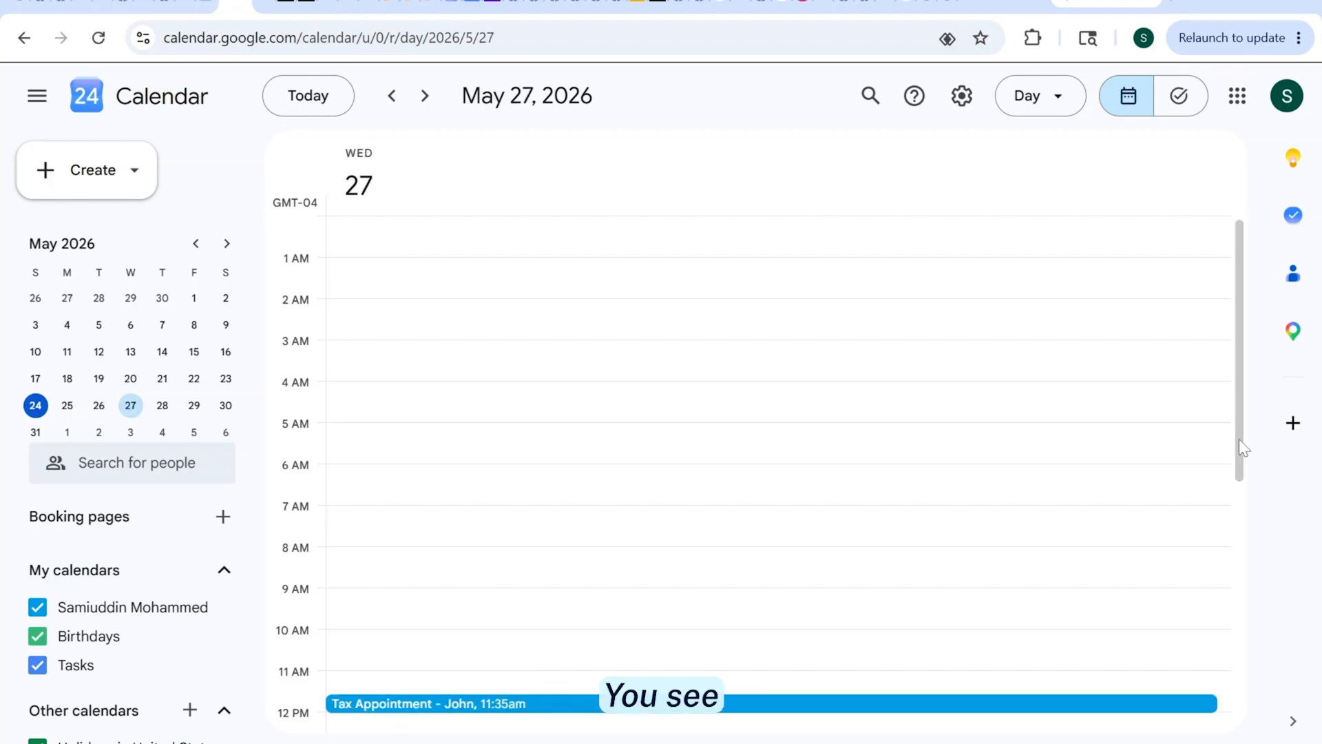
{"action": "left_click_drag", "start_coordinate": [1238, 439], "coordinate": [1233, 535]}
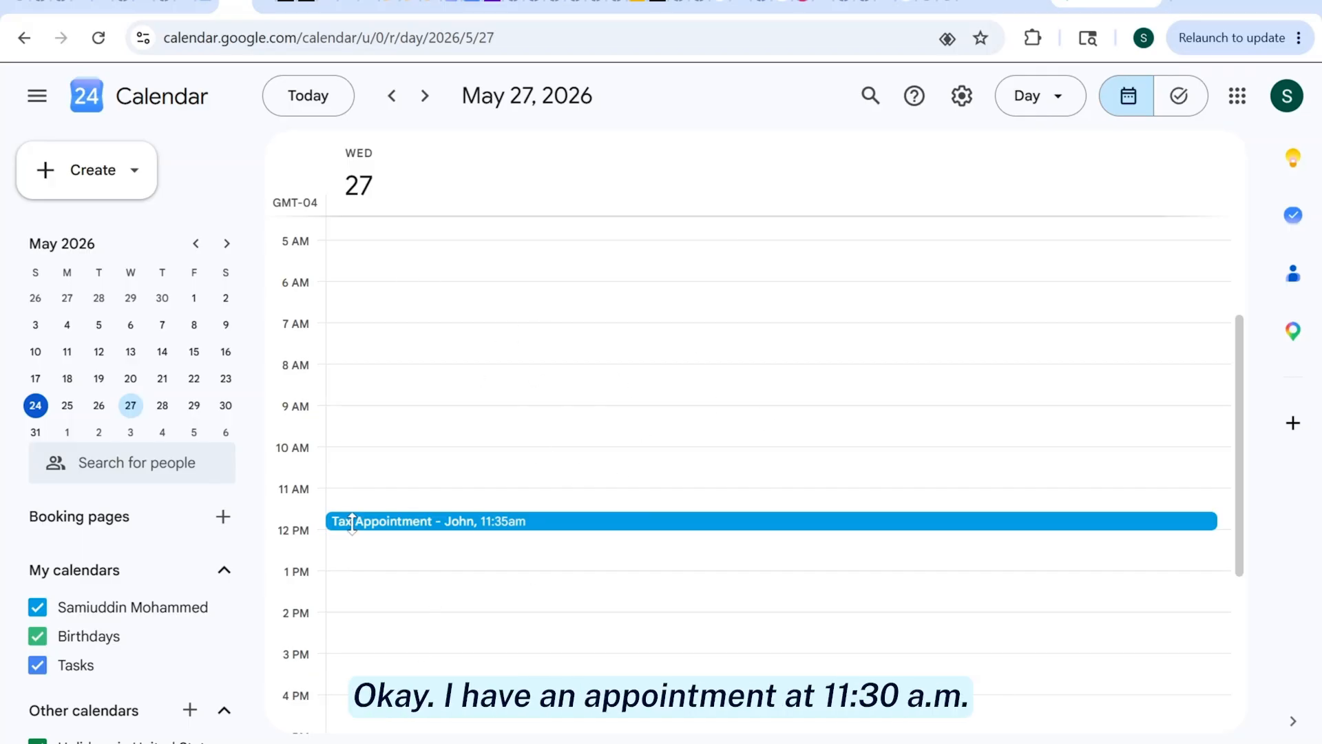
{"action": "double_click", "coordinate": [379, 528]}
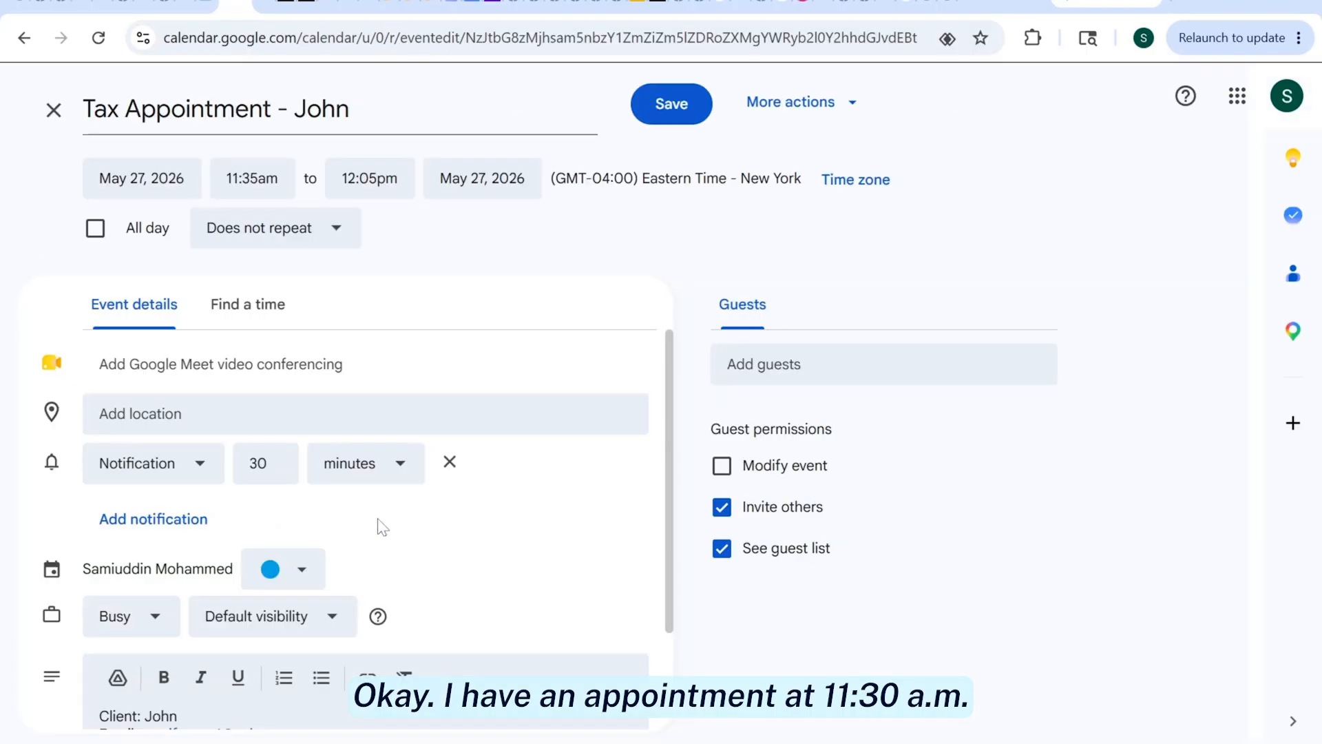
{"action": "scroll", "coordinate": [666, 398], "scroll_direction": "down", "scroll_amount": 2}
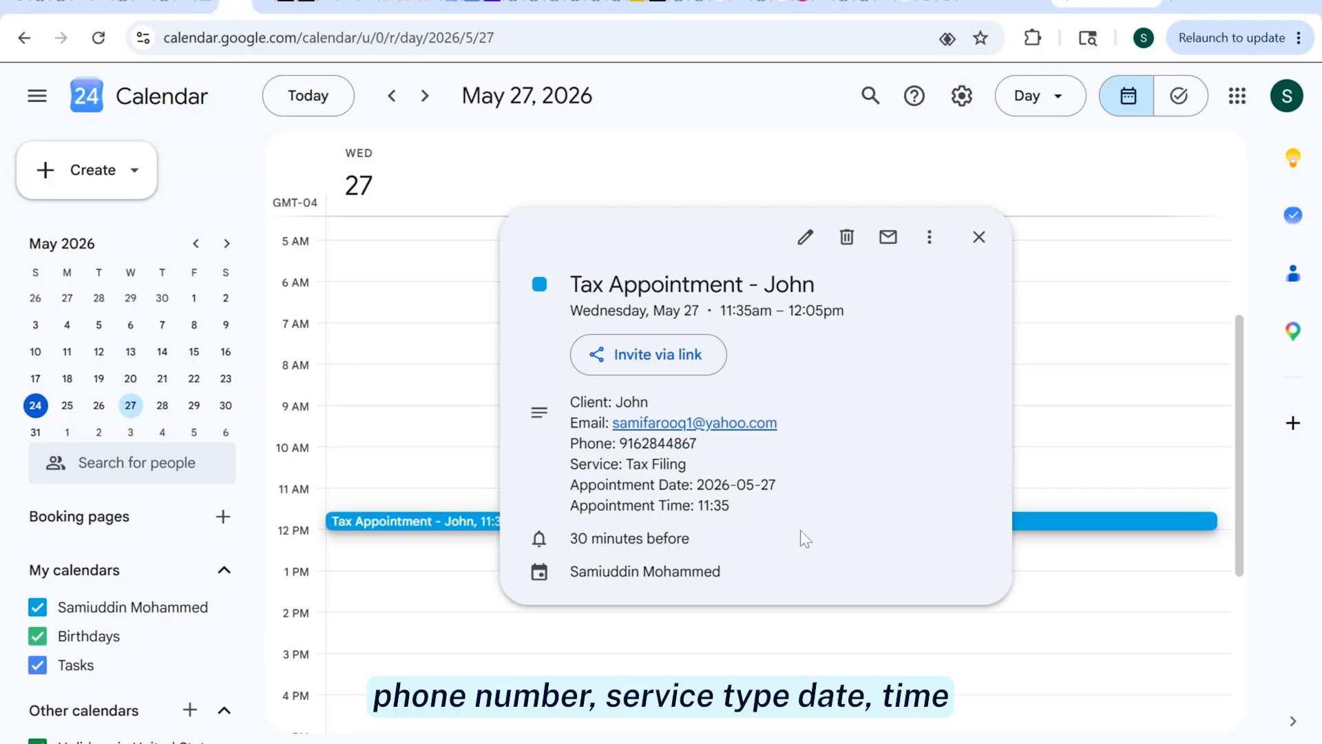
{"action": "key", "text": "Escape"}
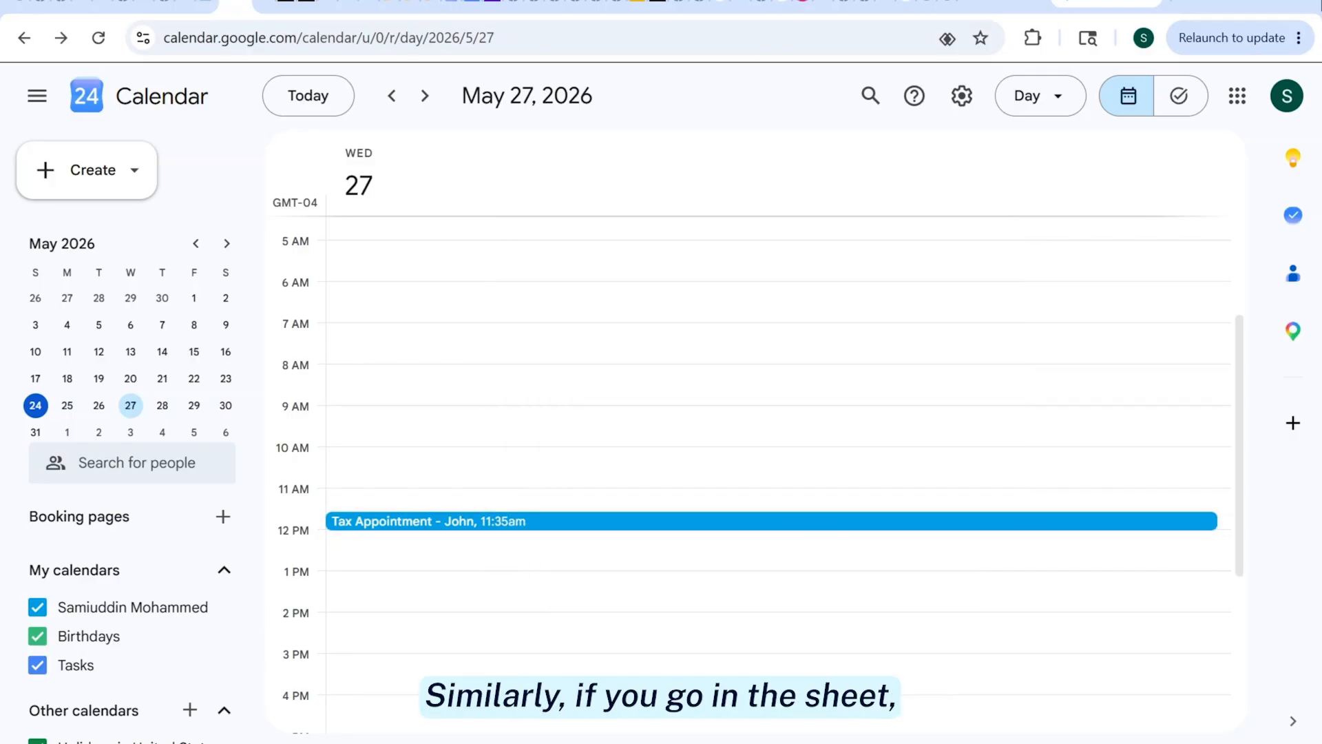
Check the appended 2026-05-27 booking row in the Tax Appointment sheet, then minimize the browser to reveal n8n
{"action": "left_click", "coordinate": [264, 7]}
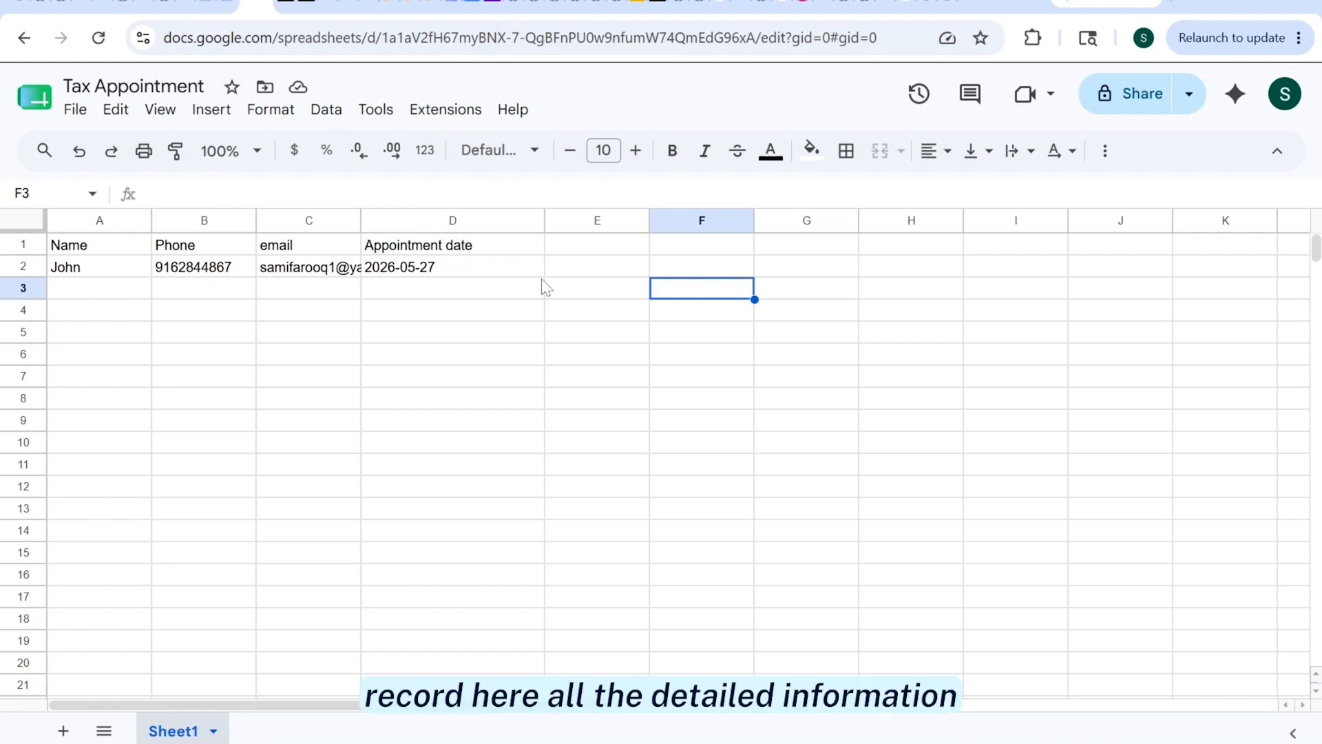
{"action": "left_click", "coordinate": [884, 4]}
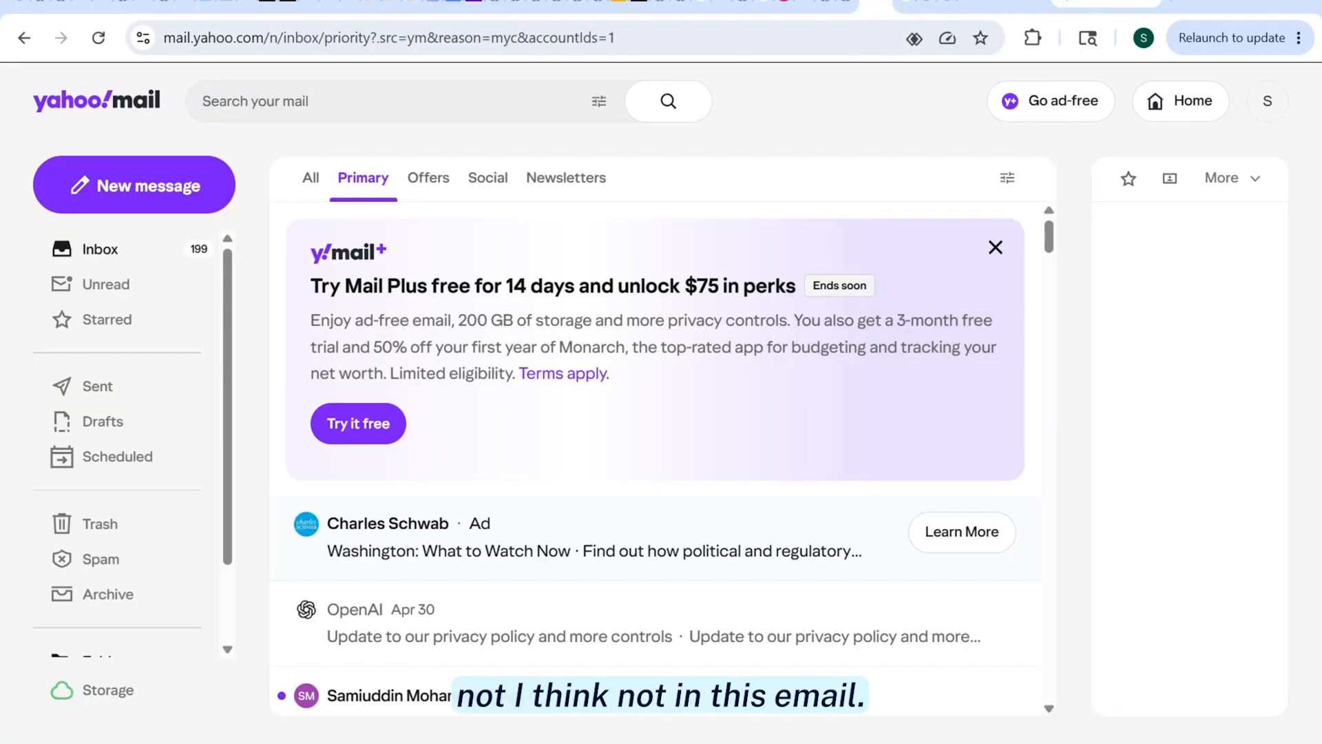
{"action": "left_click", "coordinate": [1201, 5]}
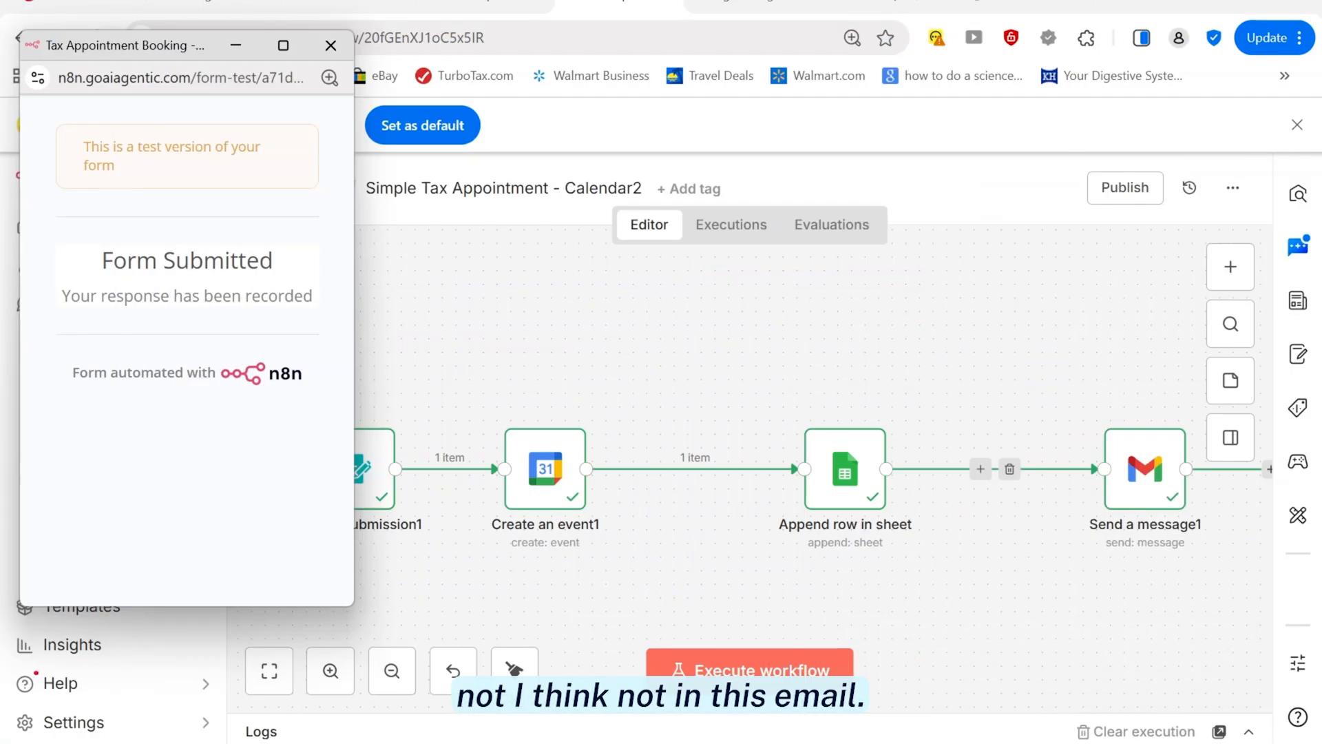
Restore the mail window and open the latest 'Tax Appointment Confirmed' email
{"action": "mouse_move", "coordinate": [585, 743]}
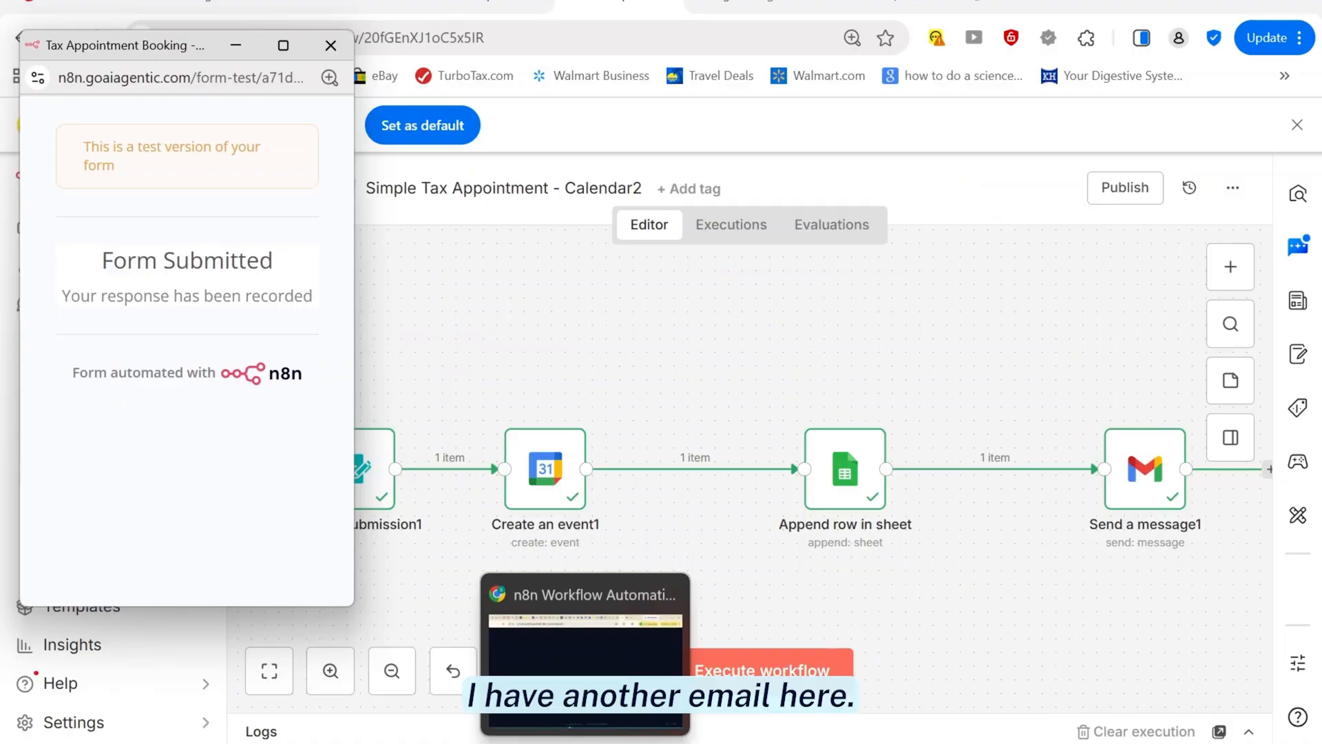
{"action": "left_click", "coordinate": [585, 654]}
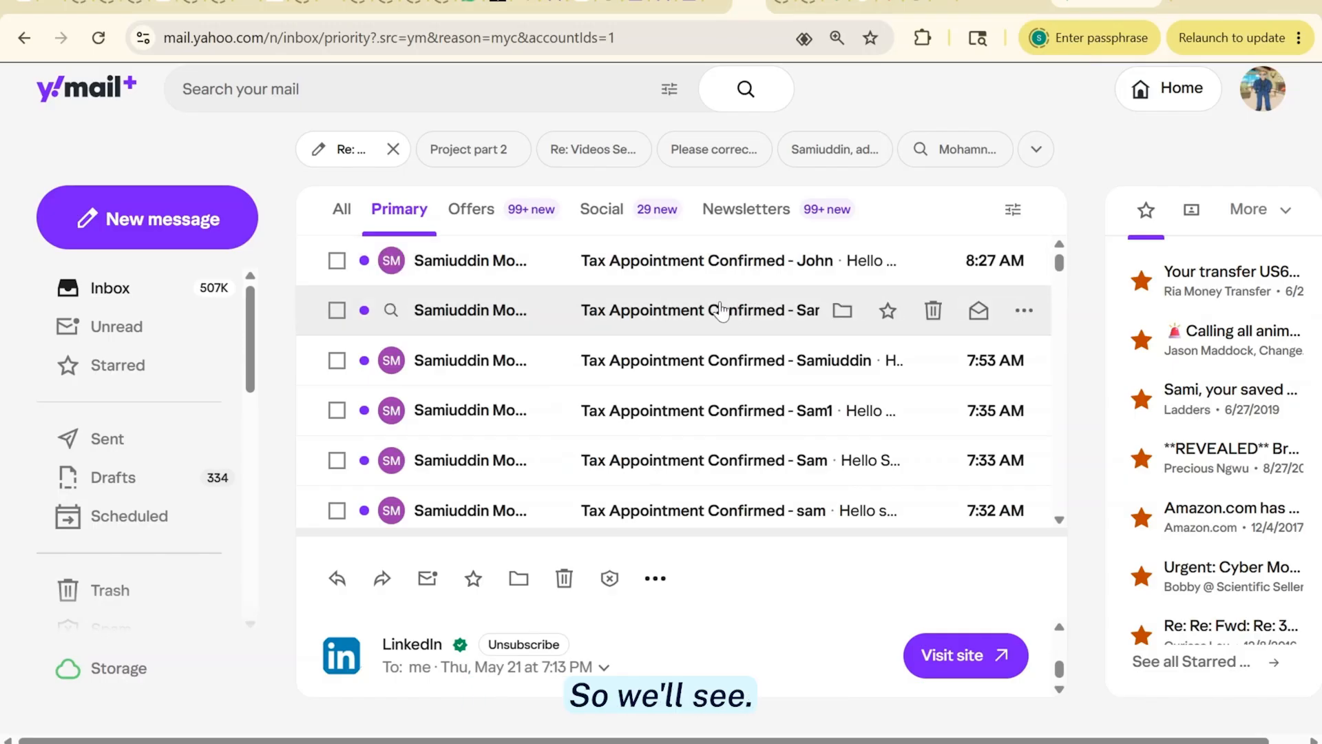
{"action": "left_click", "coordinate": [706, 265]}
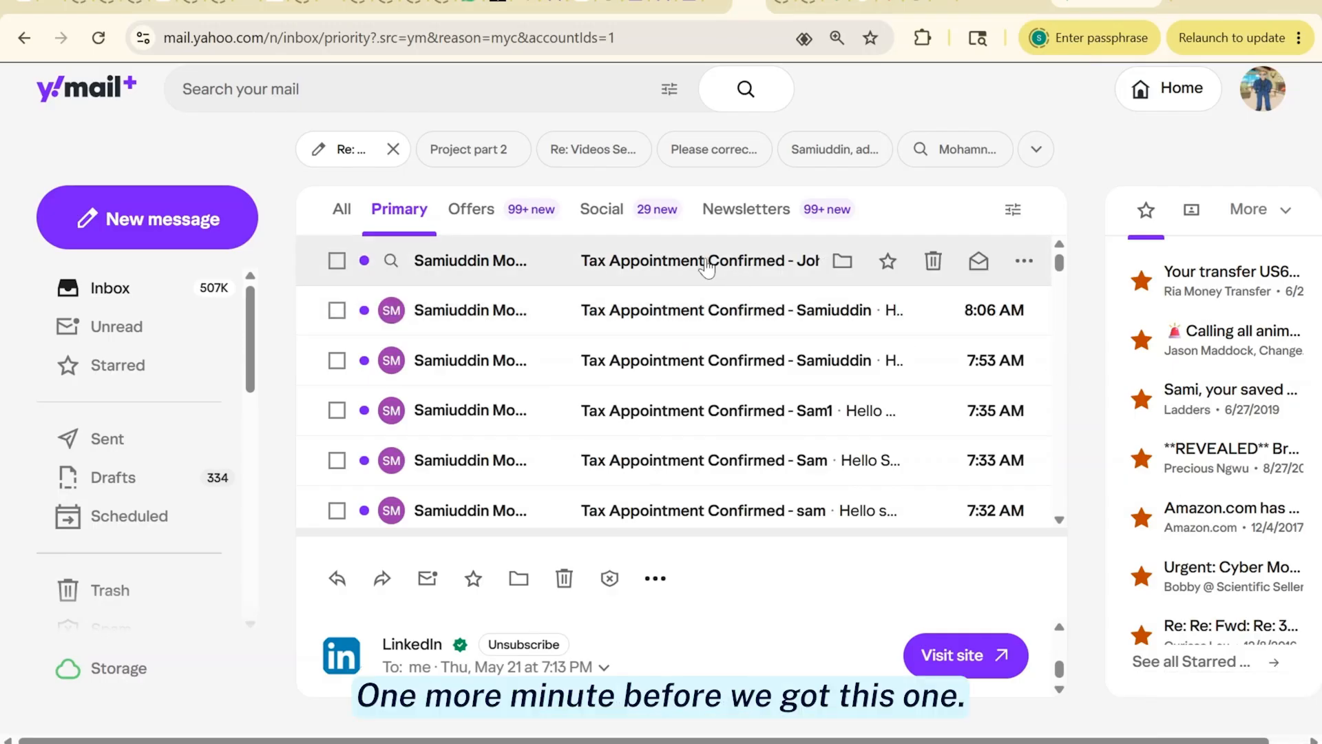
{"action": "double_click", "coordinate": [706, 266]}
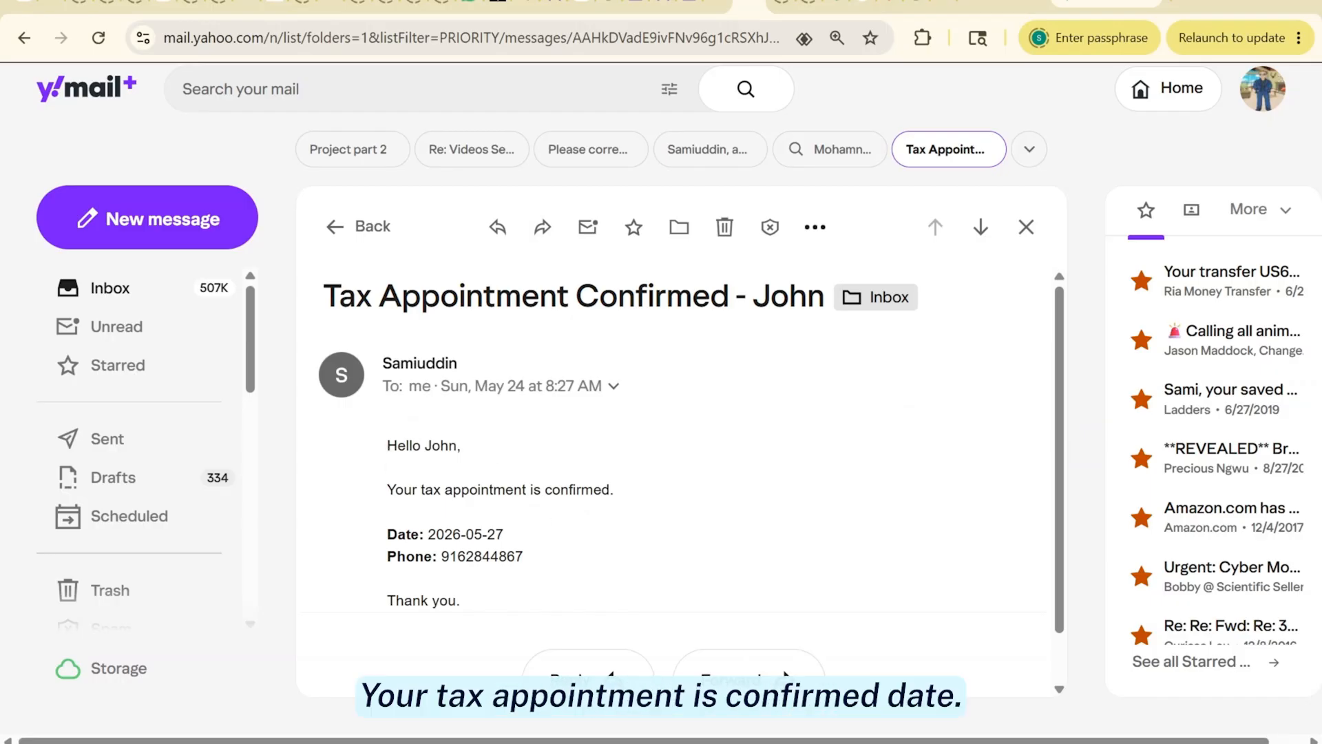
Highlight and read the 2026-05-27 appointment date and phone details in the email
{"action": "left_click_drag", "start_coordinate": [386, 536], "coordinate": [508, 534]}
{"action": "left_click", "coordinate": [388, 556]}
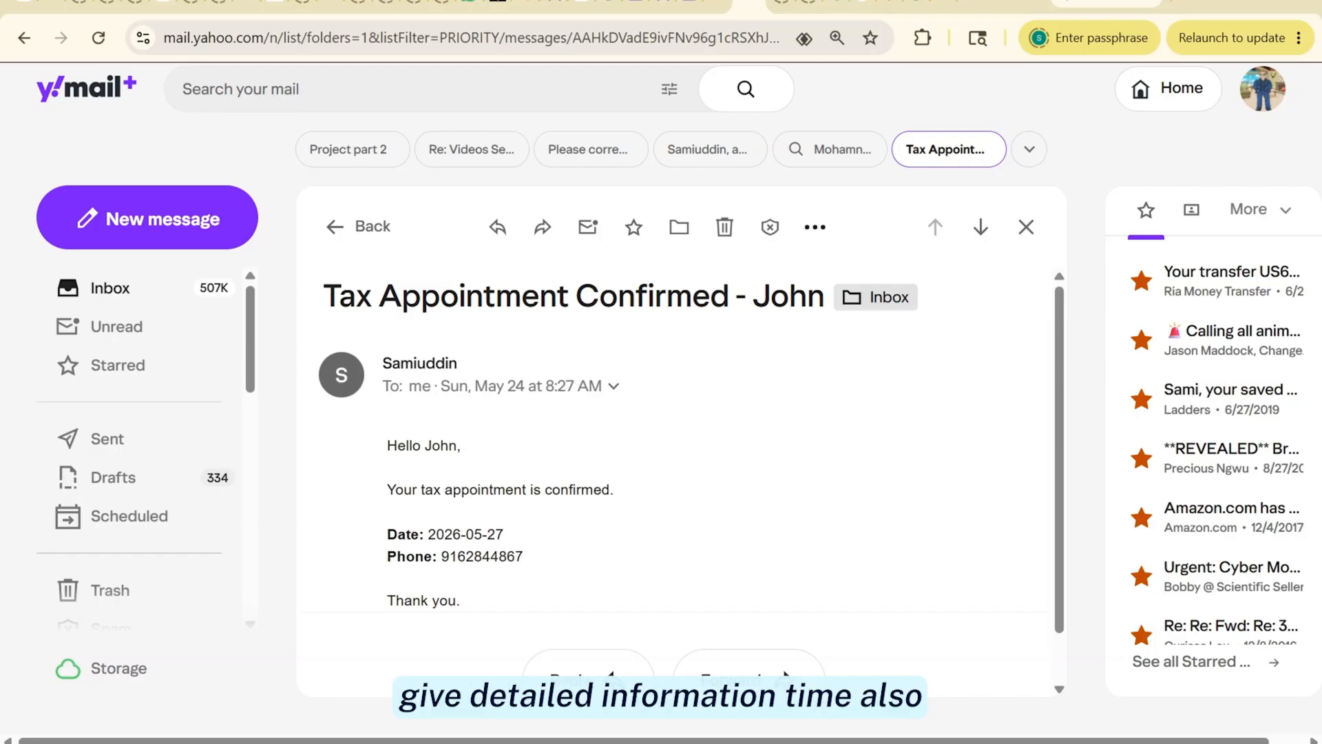
{"action": "left_click_drag", "start_coordinate": [387, 556], "coordinate": [607, 543]}
{"action": "scroll", "coordinate": [608, 538], "scroll_direction": "down", "scroll_amount": 1}
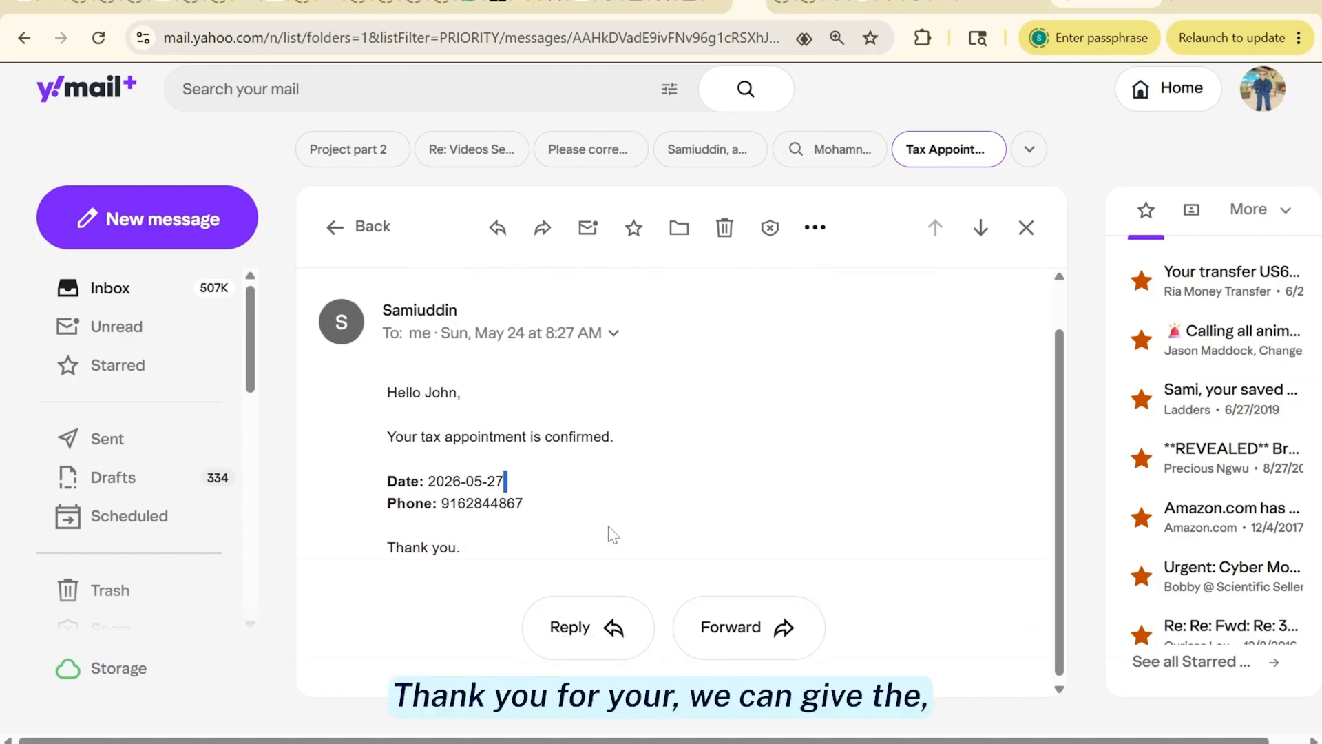
{"action": "scroll", "coordinate": [612, 533], "scroll_direction": "up", "scroll_amount": 1}
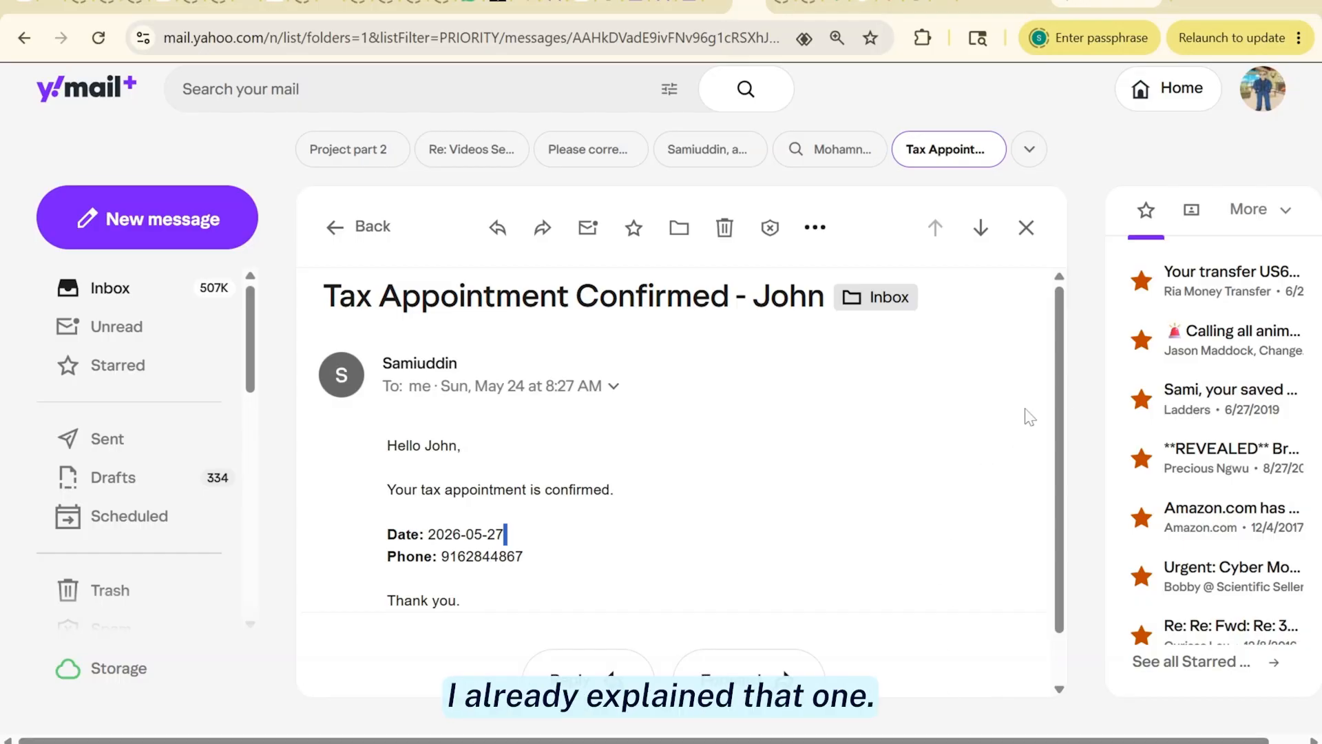
{"action": "scroll", "coordinate": [1067, 411], "scroll_direction": "down", "scroll_amount": 1}
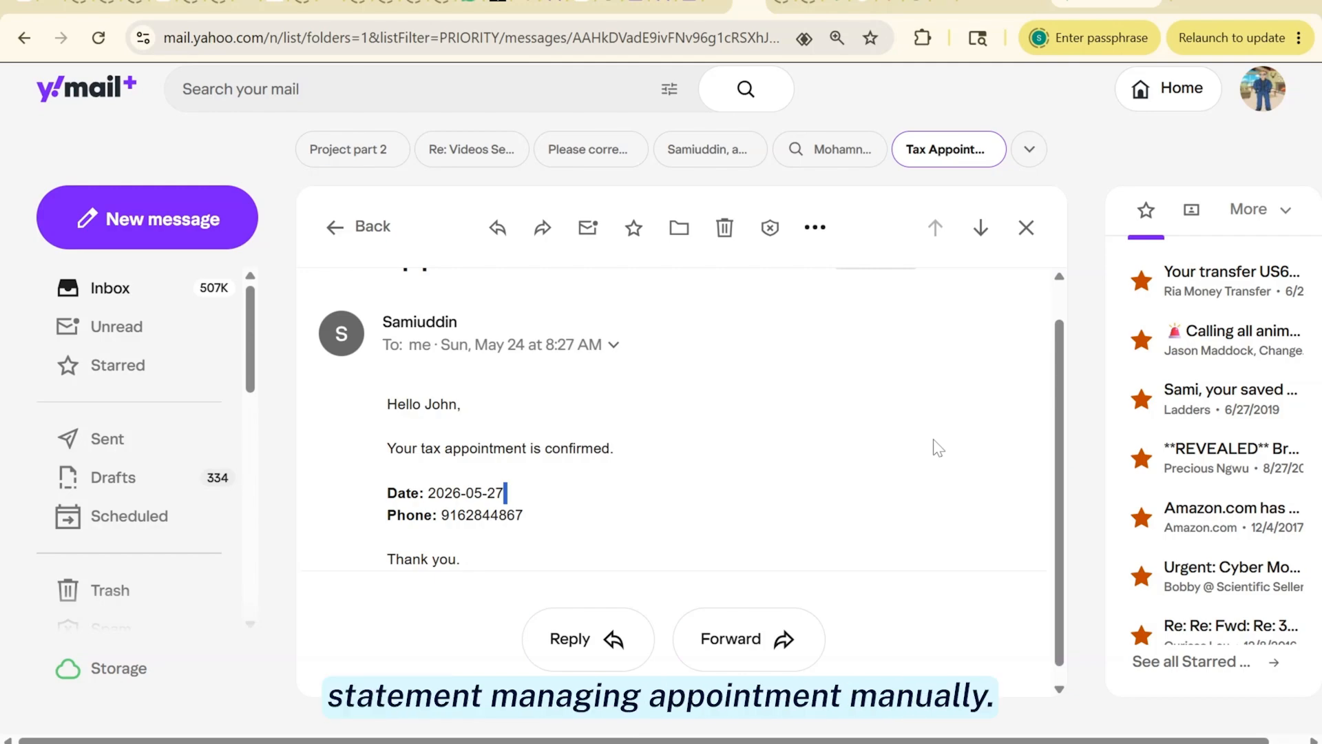
Return to the Simple Tax Appointment - Calendar2 workflow, select On form submission1, then go to the Personal list
{"action": "mouse_move", "coordinate": [572, 732]}
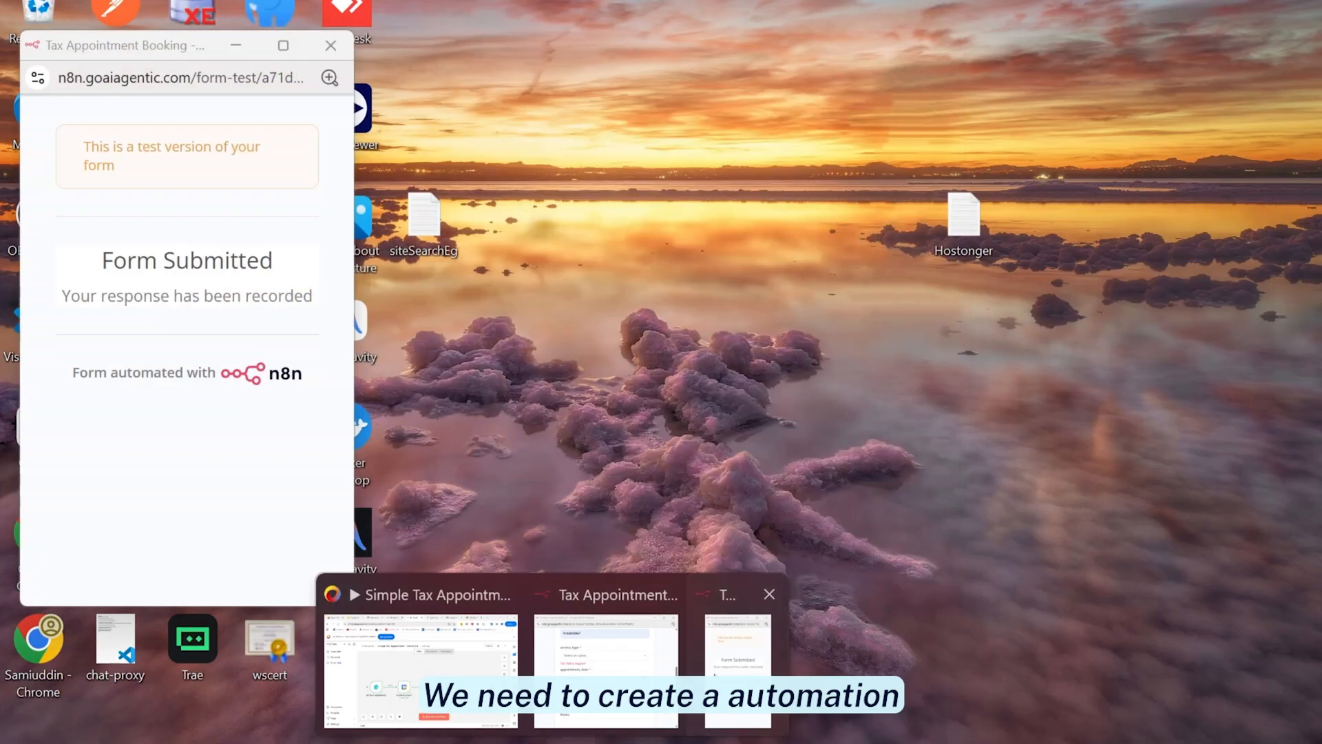
{"action": "left_click", "coordinate": [738, 671]}
{"action": "left_click", "coordinate": [330, 46]}
{"action": "left_click", "coordinate": [494, 667]}
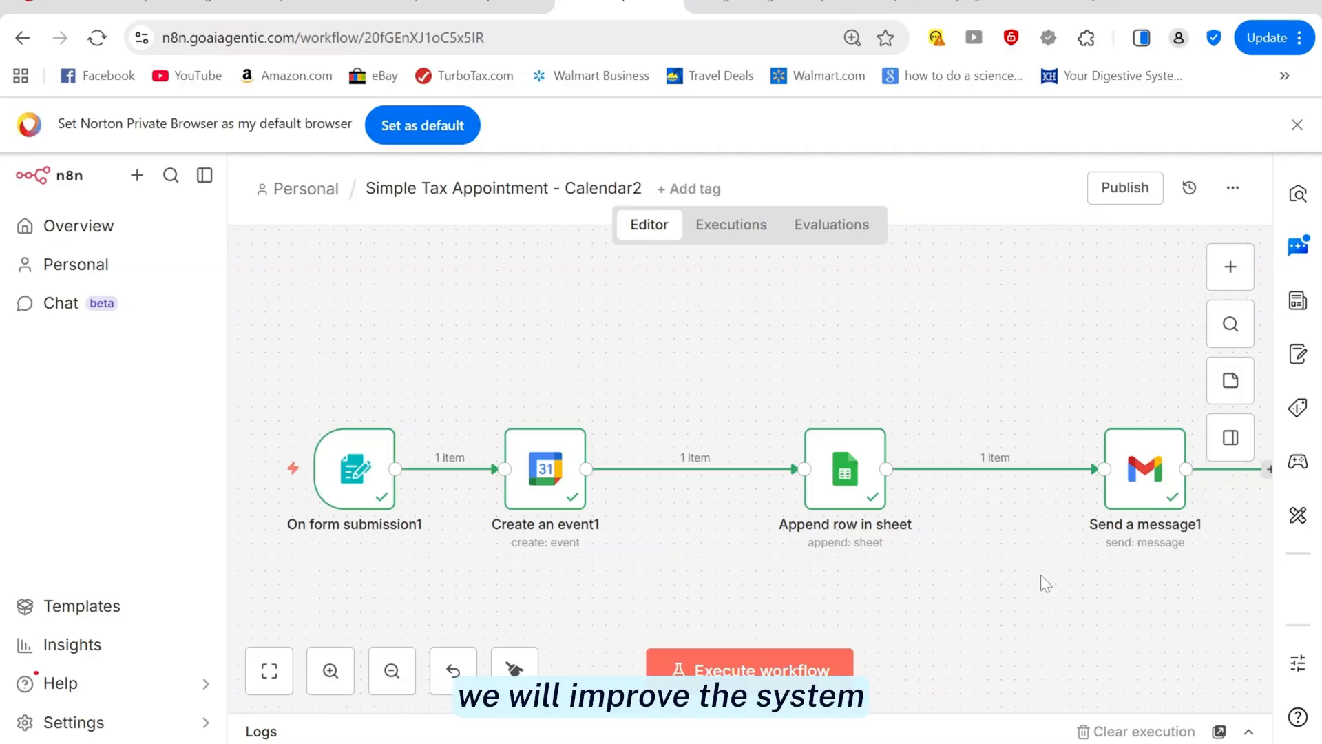
{"action": "left_click", "coordinate": [371, 485]}
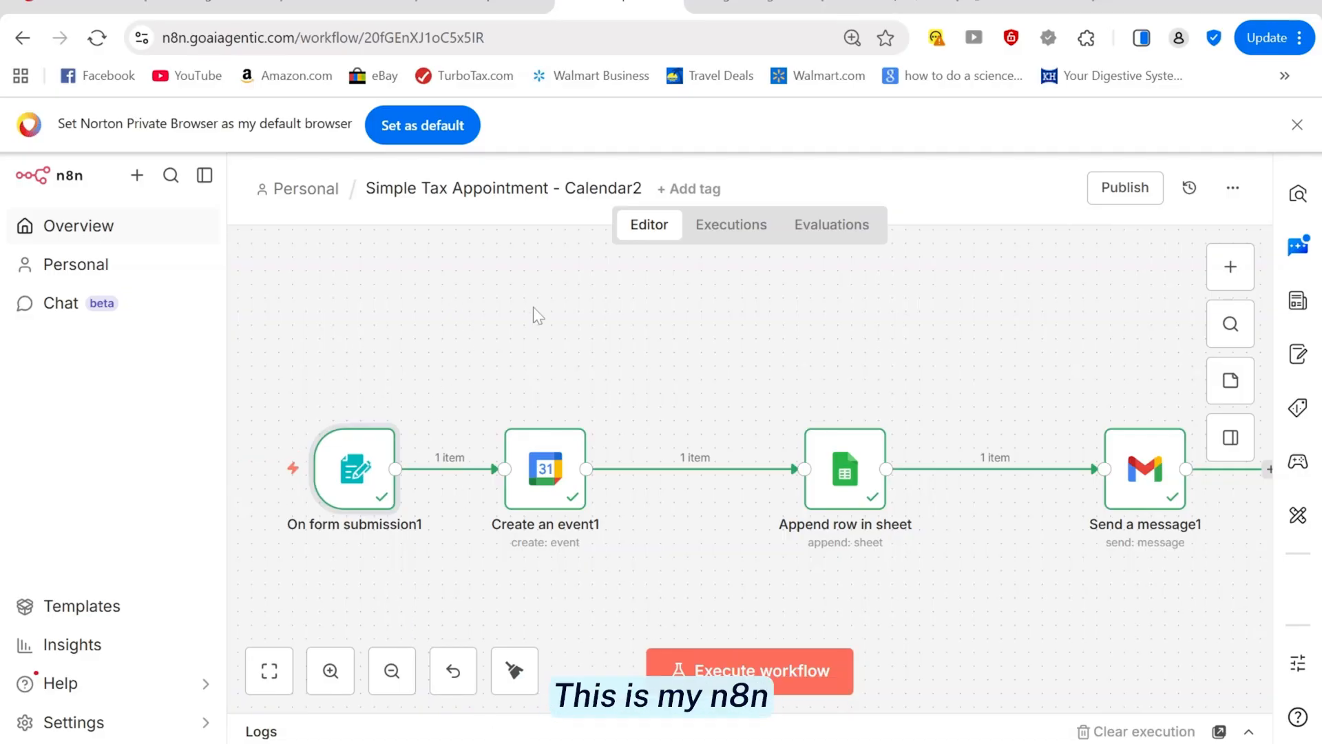
{"action": "left_click", "coordinate": [294, 205]}
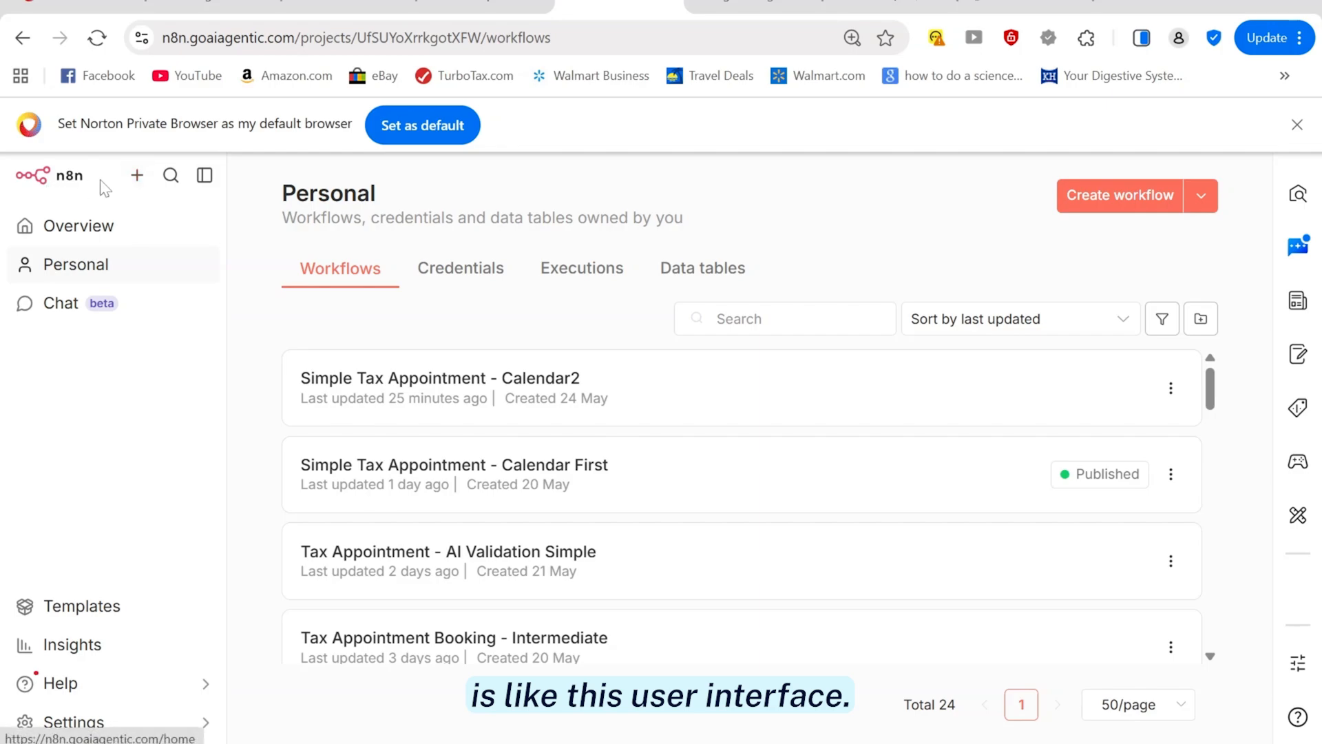
Create blank workflow 'My workflow 5', briefly revisit Simple Tax Appointment - Calendar2, then return to it
{"action": "left_click", "coordinate": [135, 180]}
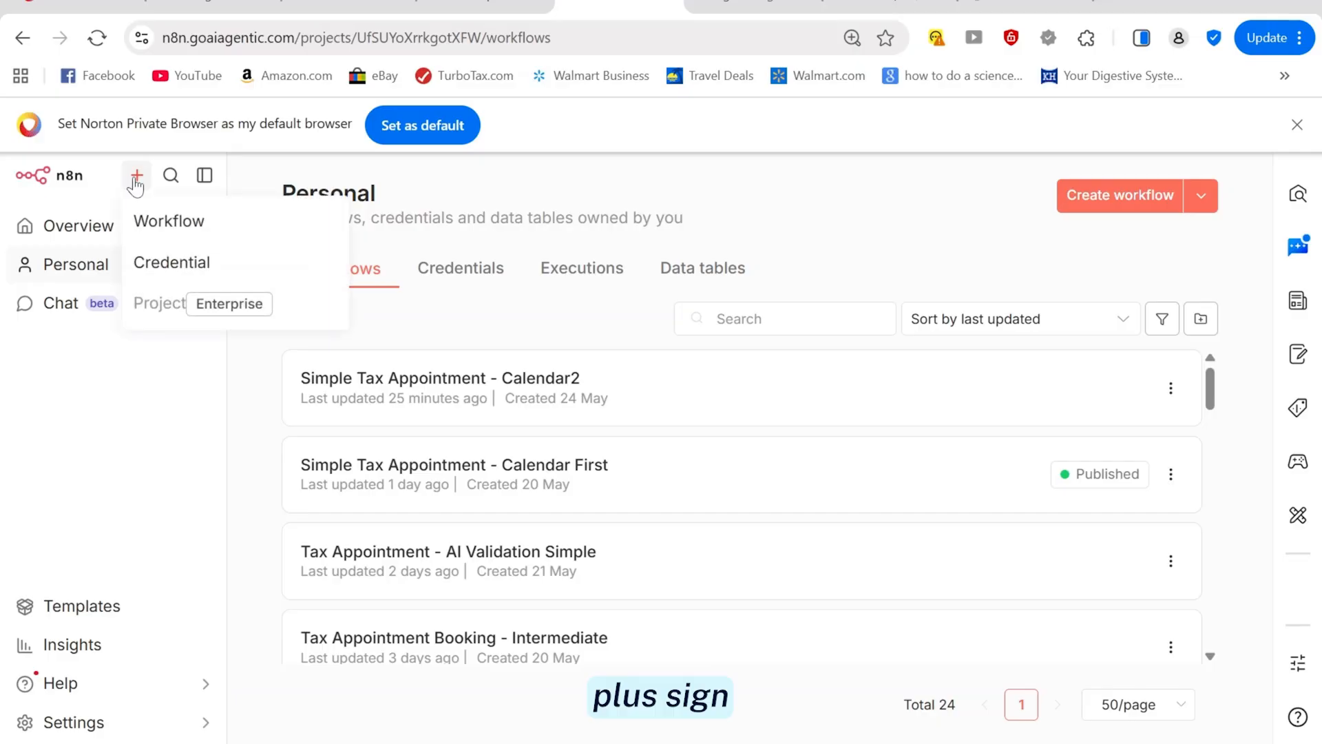
{"action": "left_click", "coordinate": [153, 229]}
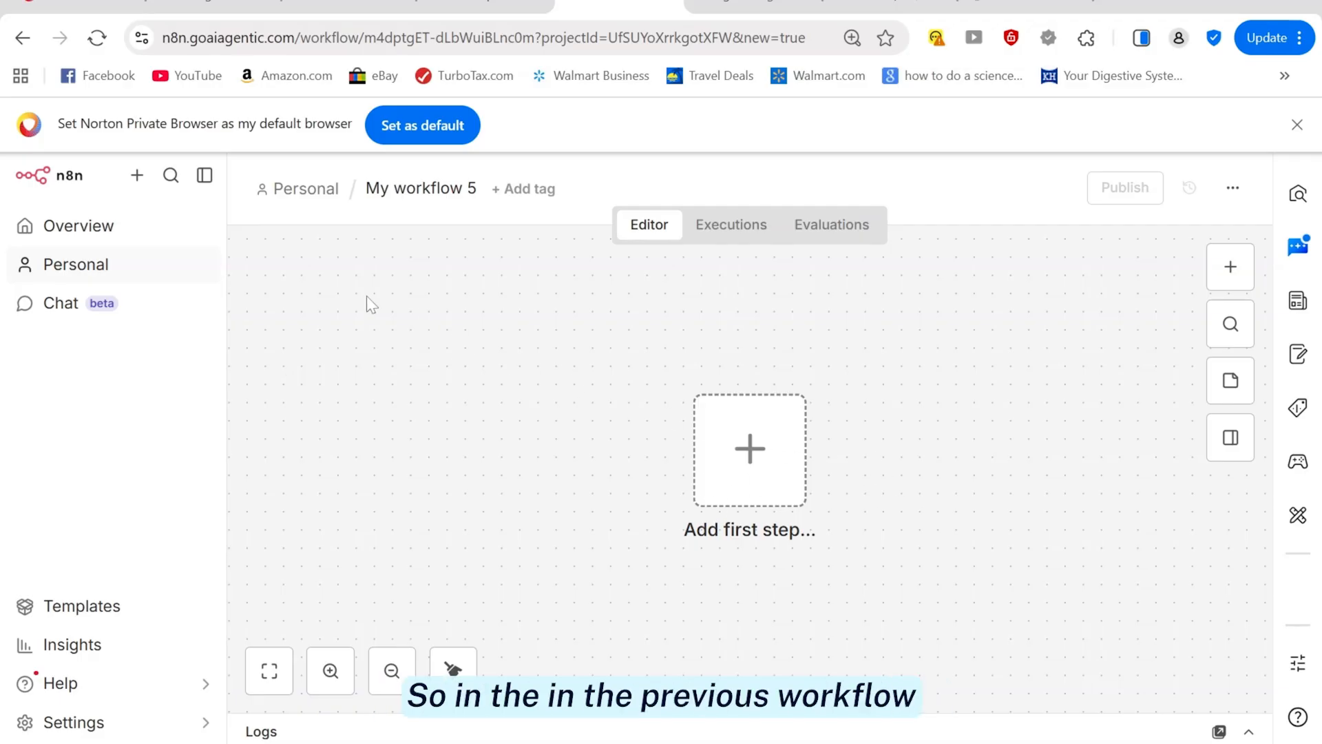
{"action": "left_click", "coordinate": [450, 4]}
{"action": "key", "text": "Escape"}
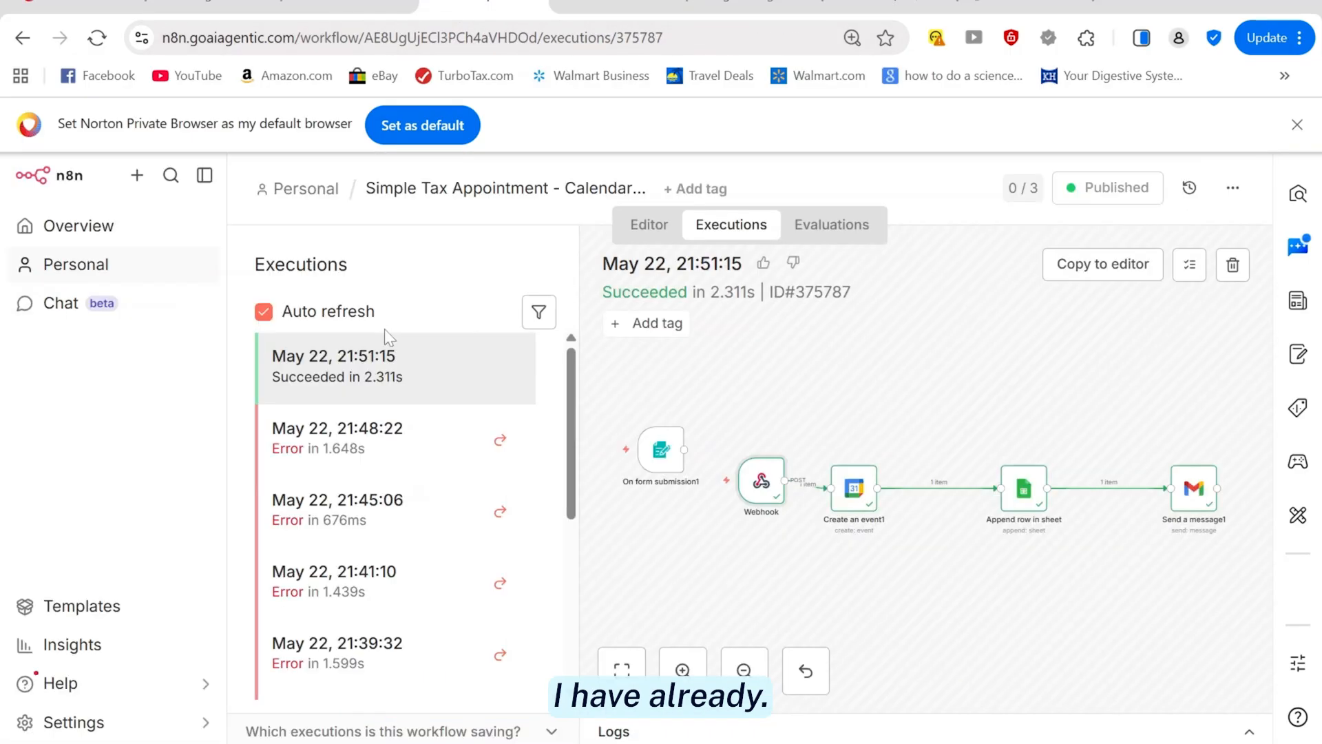
{"action": "left_click", "coordinate": [168, 234]}
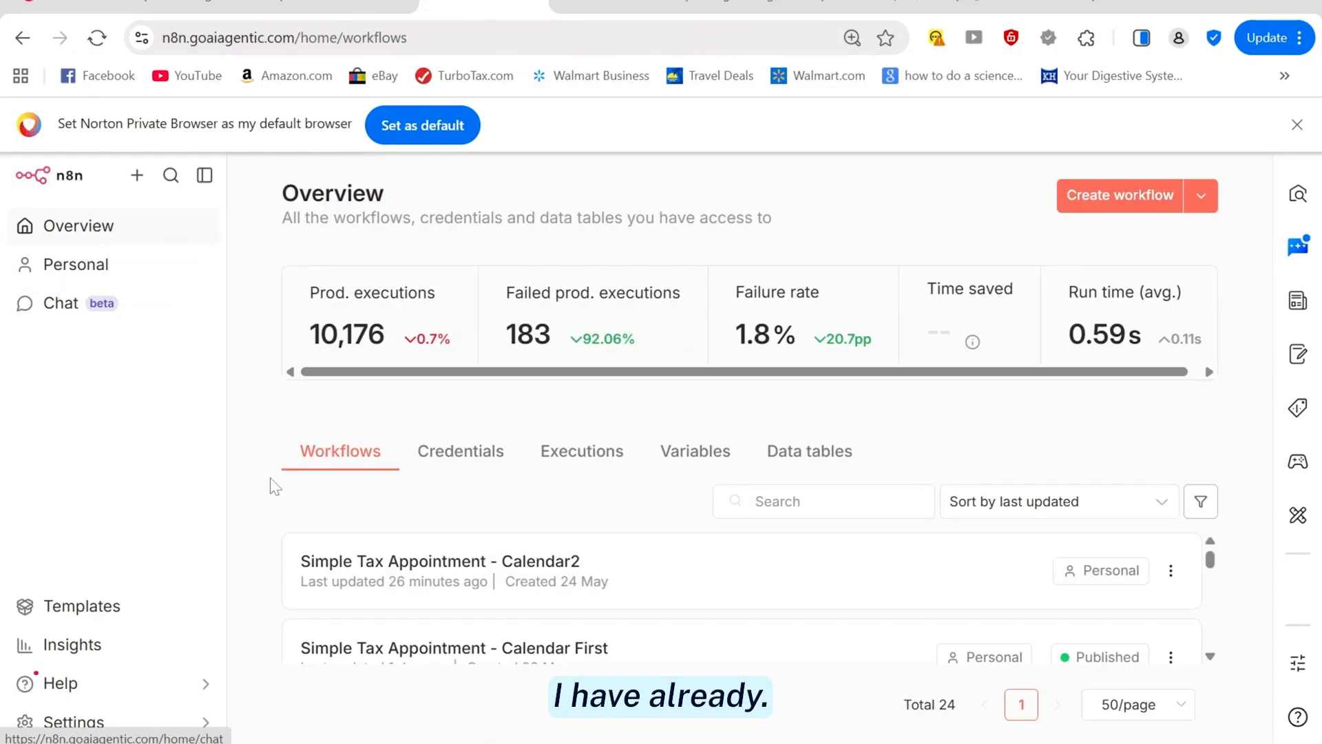
{"action": "left_click", "coordinate": [372, 580]}
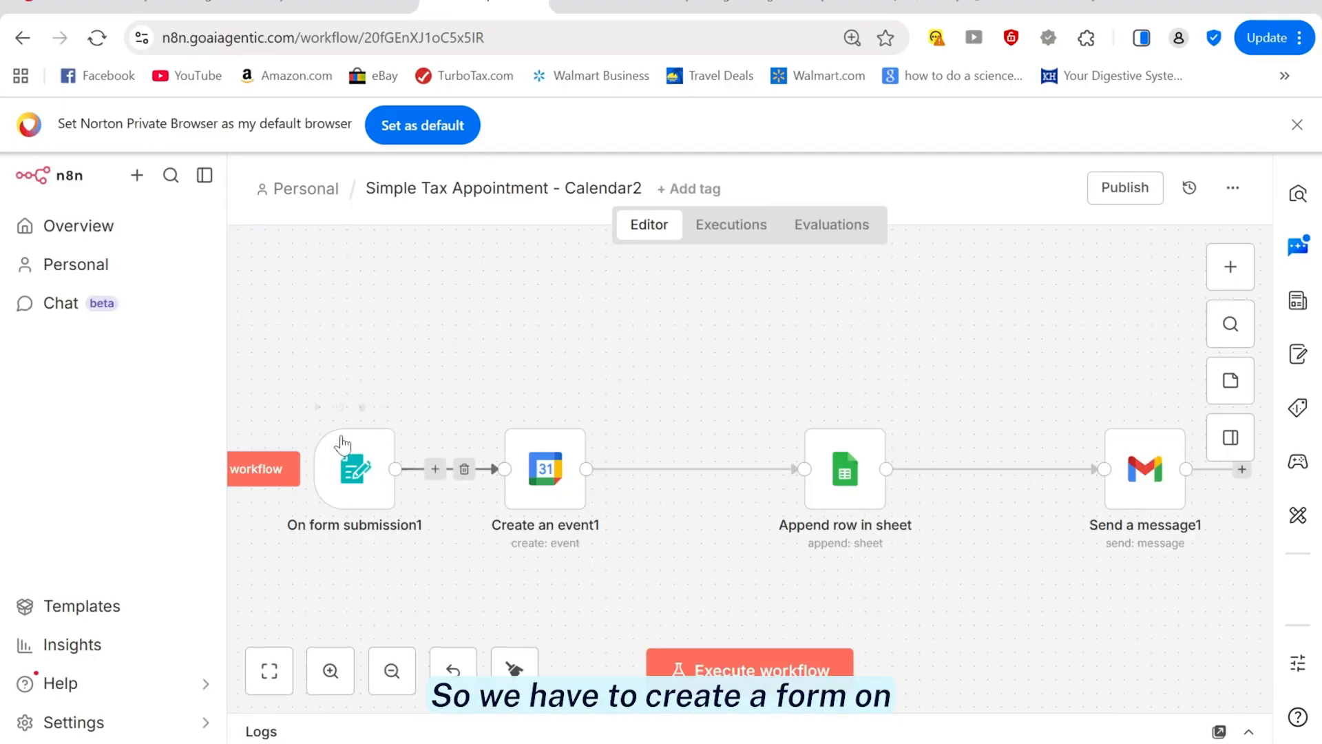
{"action": "key", "text": "ctrl+alt+n"}
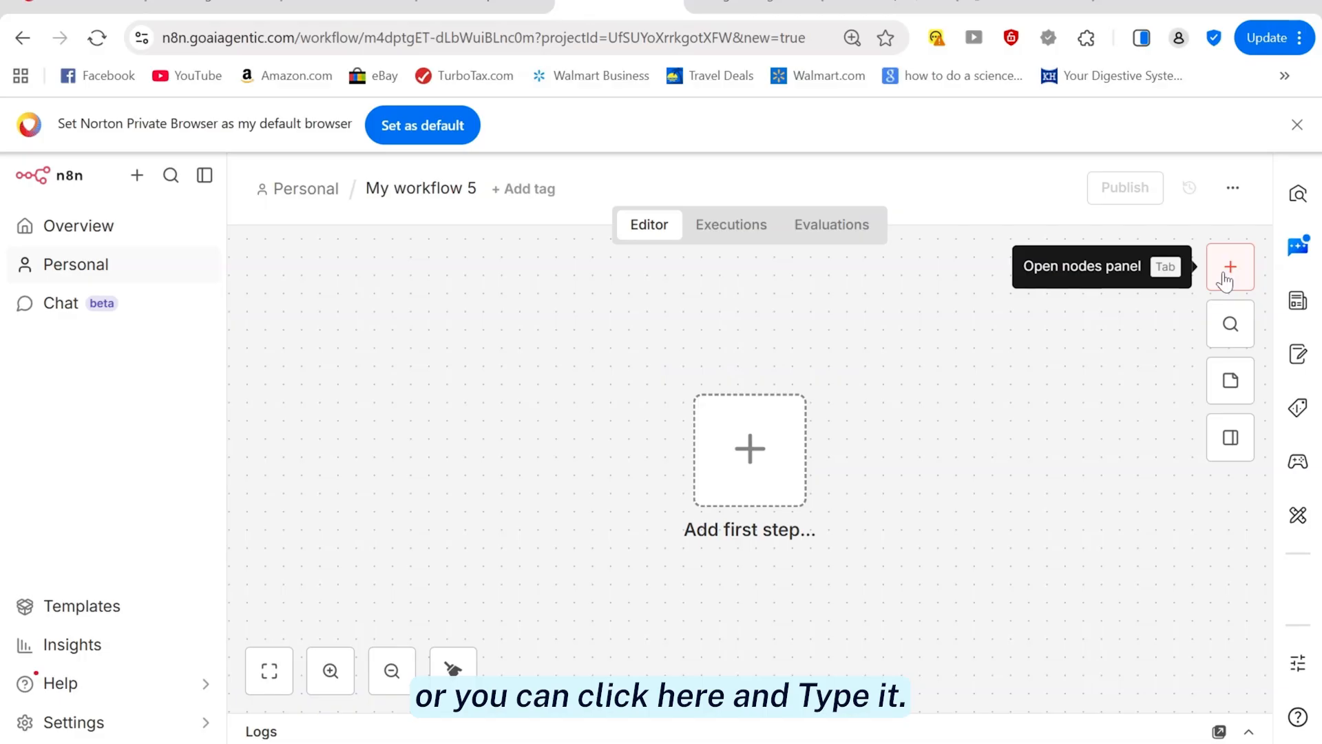
Add an n8n Form 'On form submission' trigger as the first step, found by searching 'form'
{"action": "left_click", "coordinate": [756, 462]}
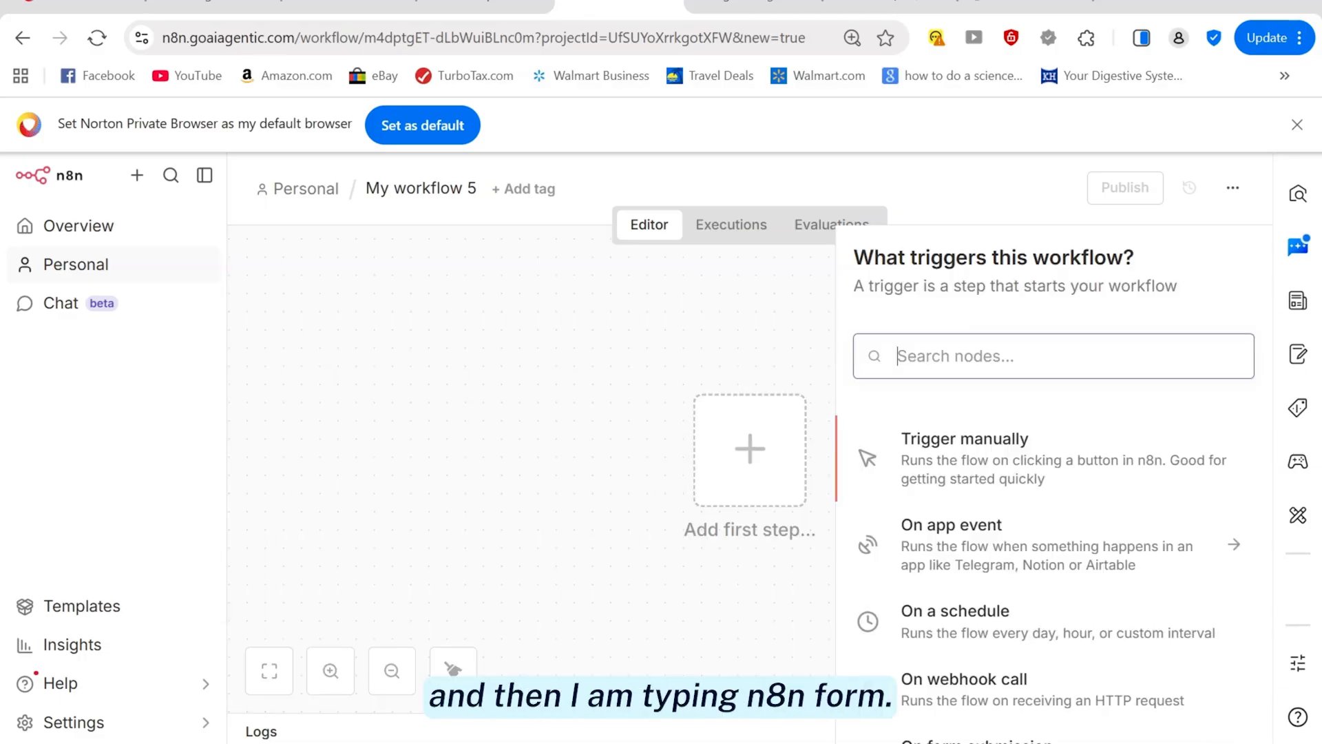
{"action": "type", "text": "form"}
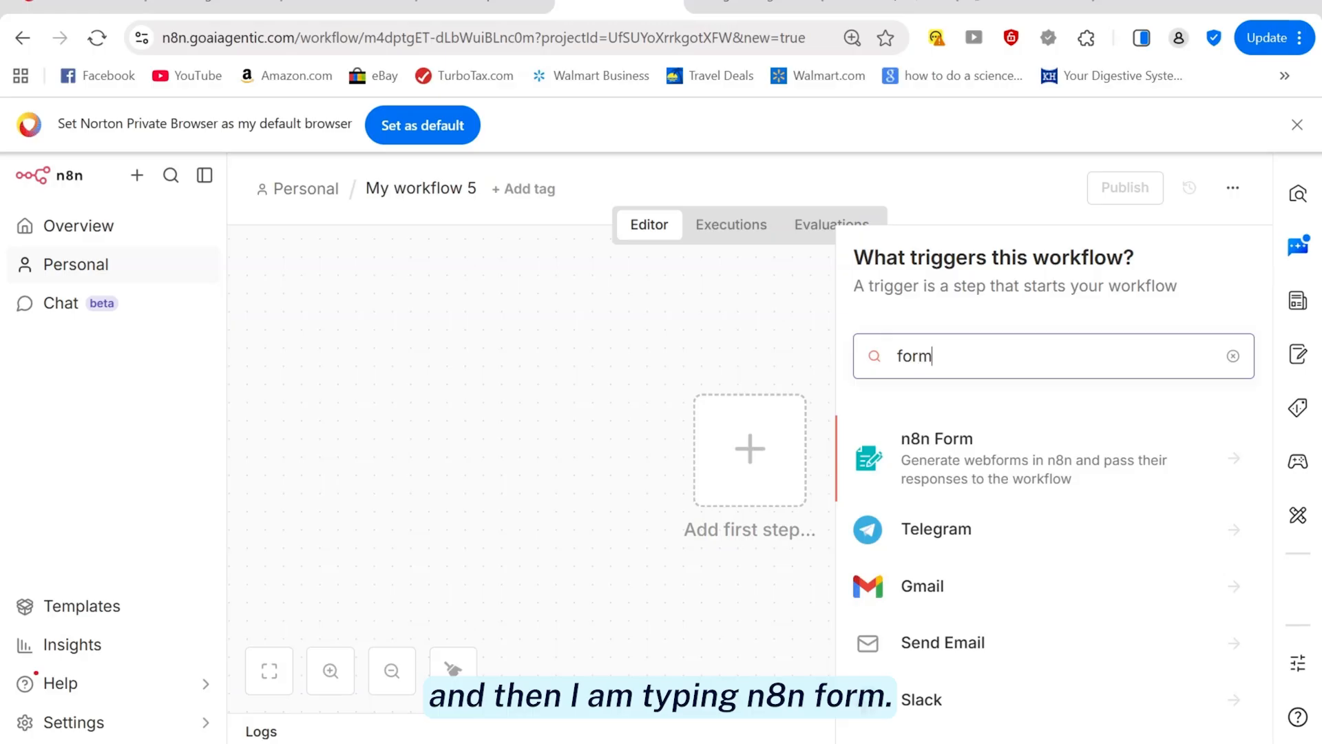
{"action": "left_click", "coordinate": [965, 449]}
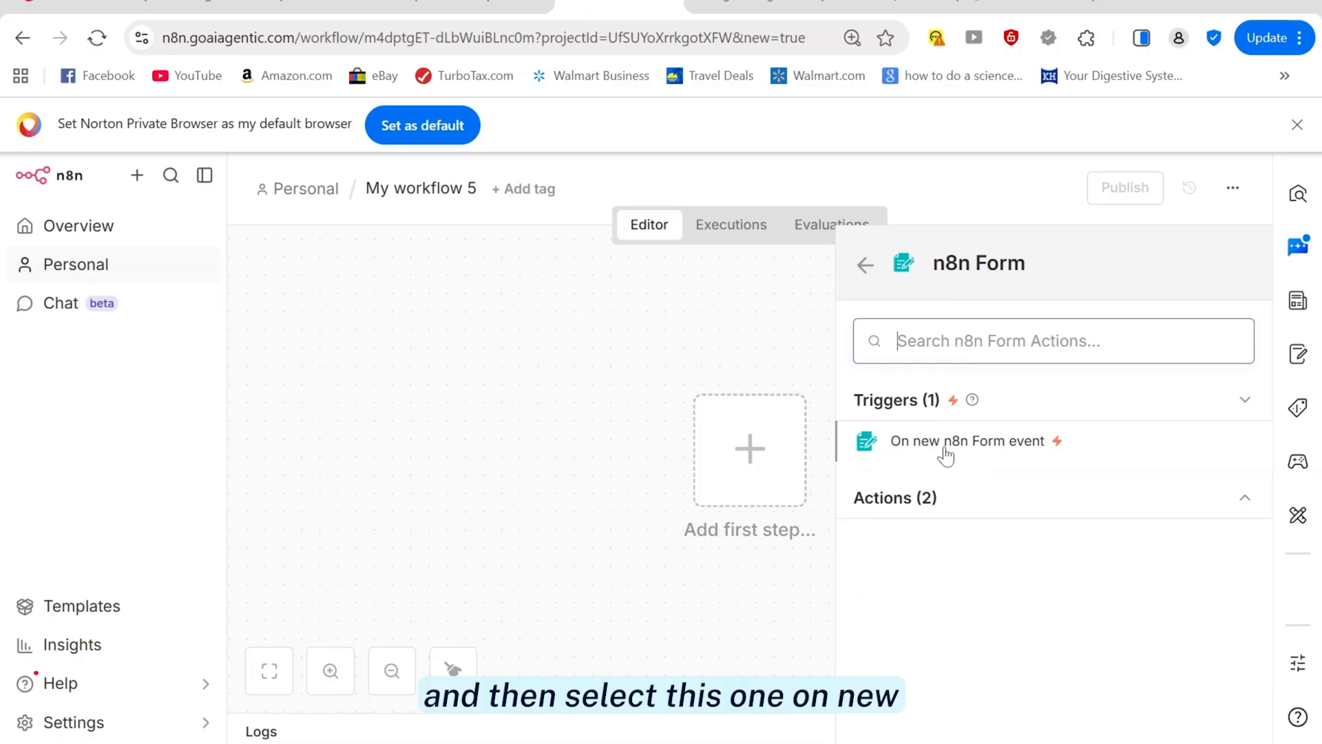
{"action": "left_click", "coordinate": [987, 449]}
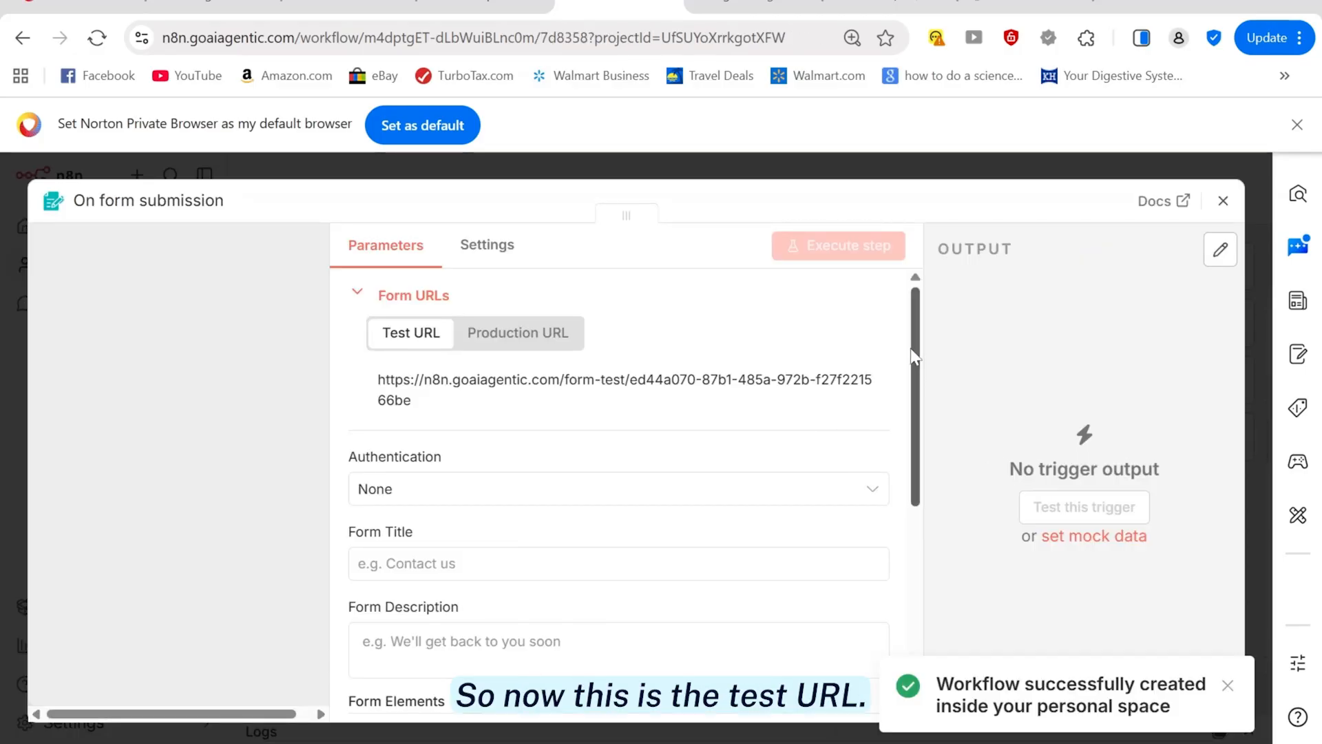
Copy title 'Tax Appointment Booking' and description 'Book your tax appointment' from the existing trigger into the new one
{"action": "left_click_drag", "start_coordinate": [914, 356], "coordinate": [912, 375]}
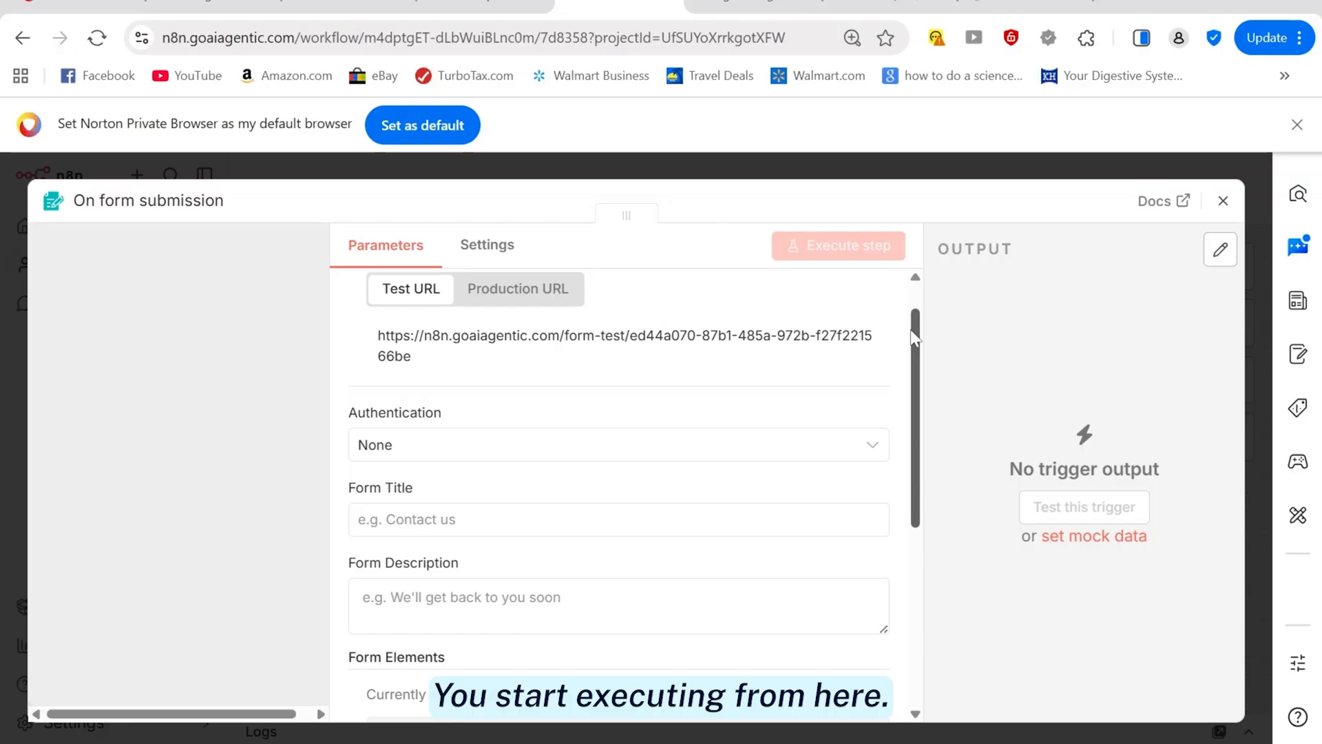
{"action": "left_click_drag", "start_coordinate": [916, 341], "coordinate": [918, 369]}
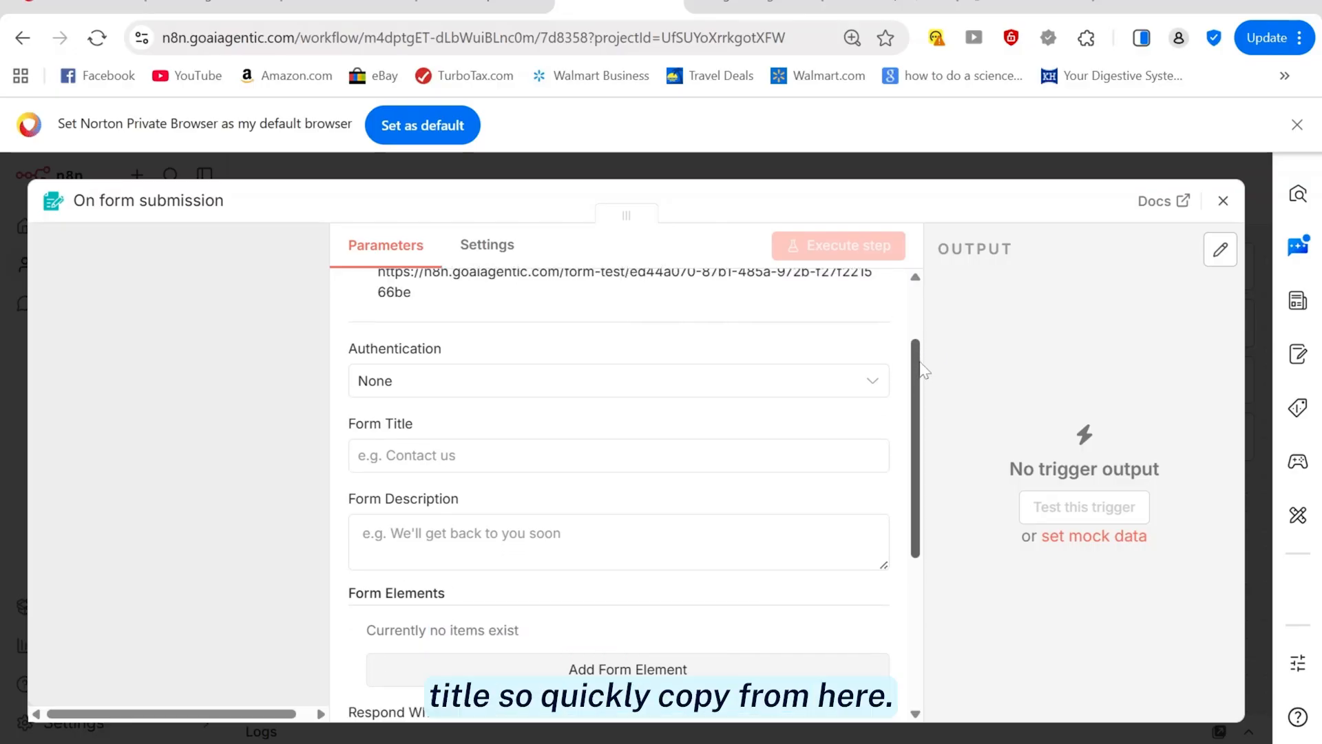
{"action": "left_click", "coordinate": [475, 6]}
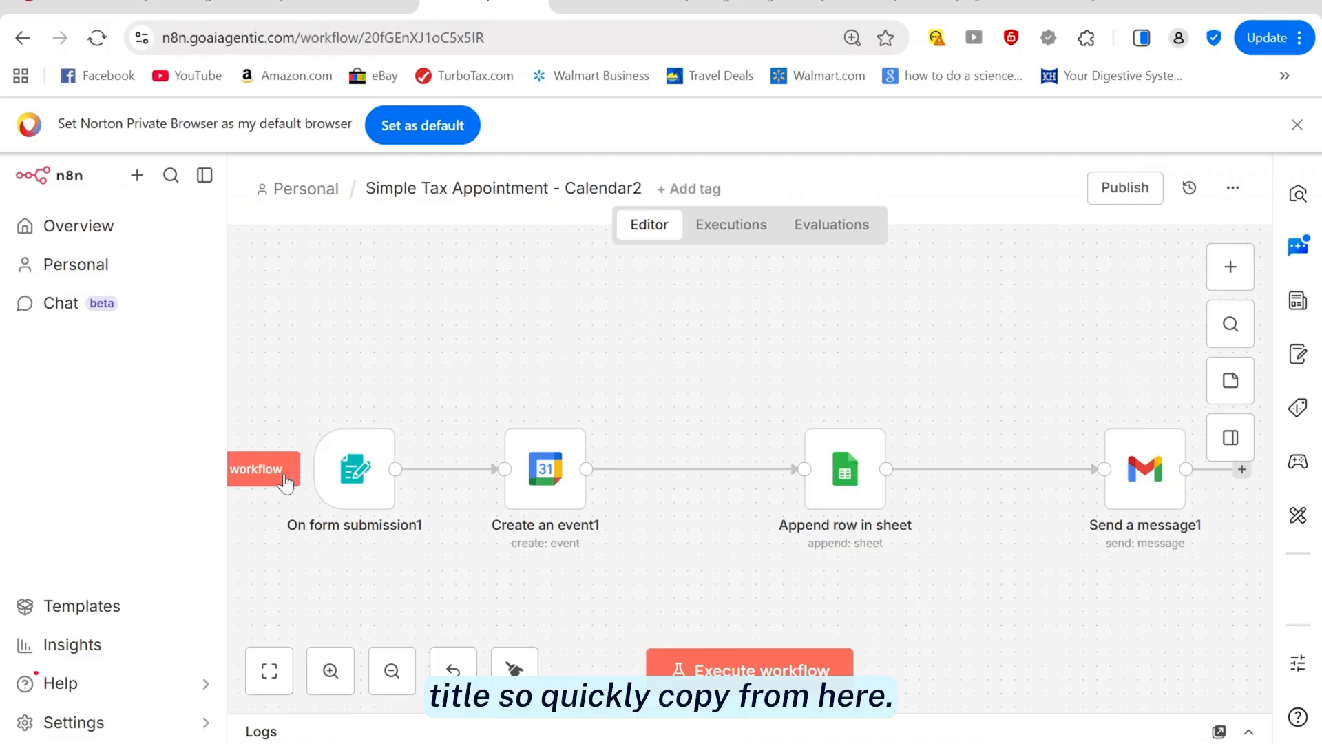
{"action": "double_click", "coordinate": [328, 490]}
{"action": "triple_click", "coordinate": [627, 638]}
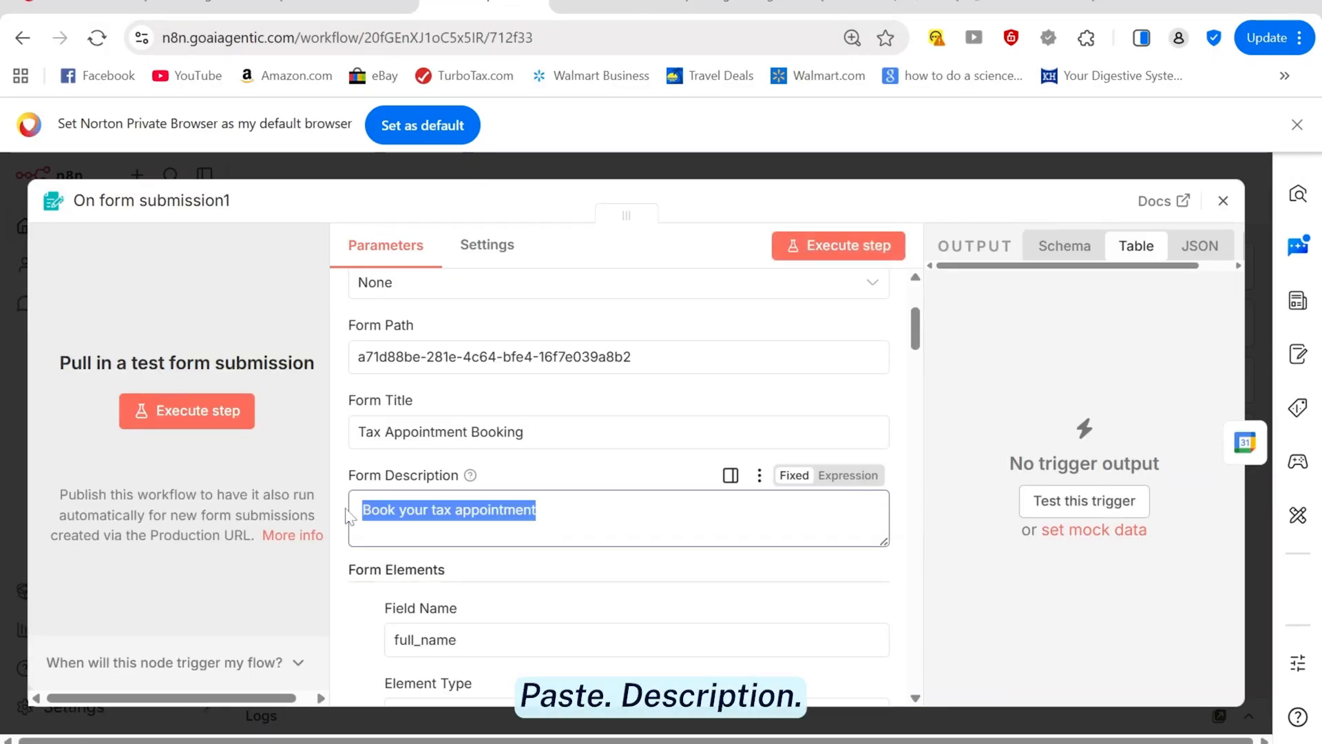
{"action": "left_click", "coordinate": [577, 5]}
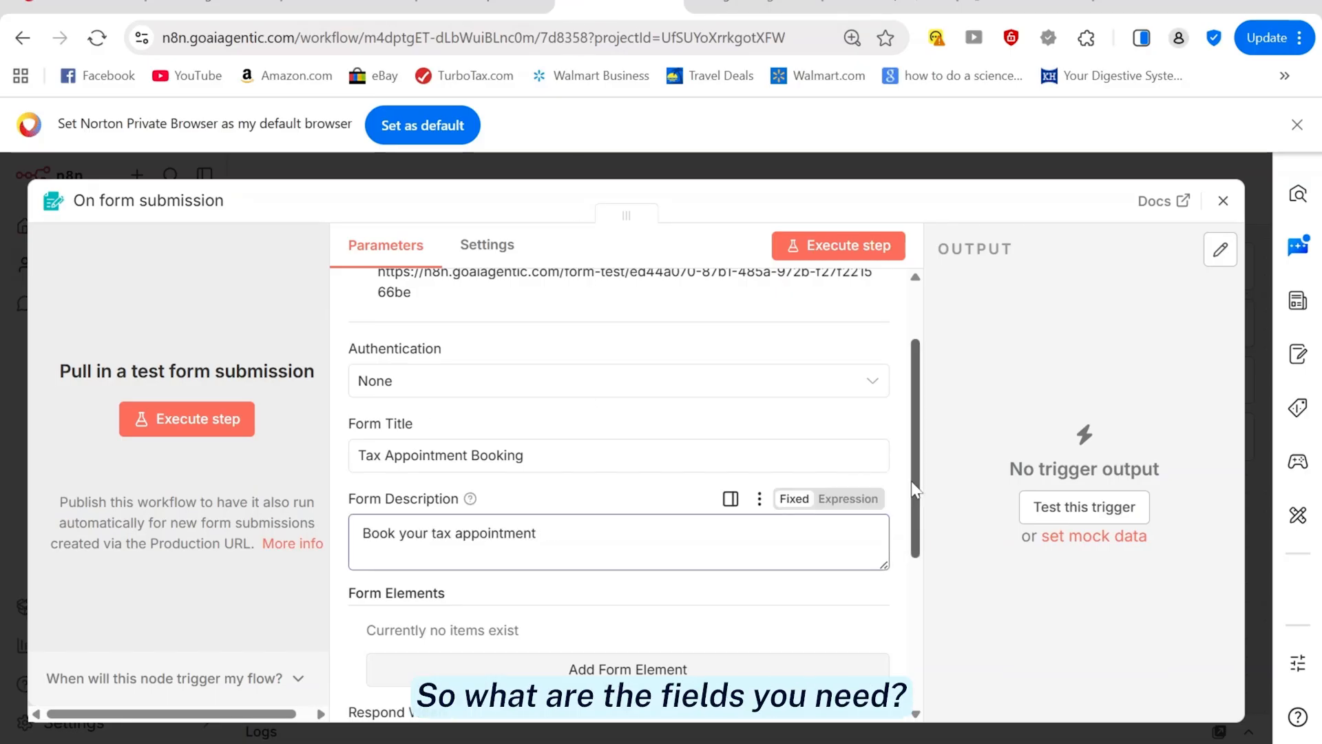
{"action": "scroll", "coordinate": [620, 482], "scroll_direction": "down", "scroll_amount": 3}
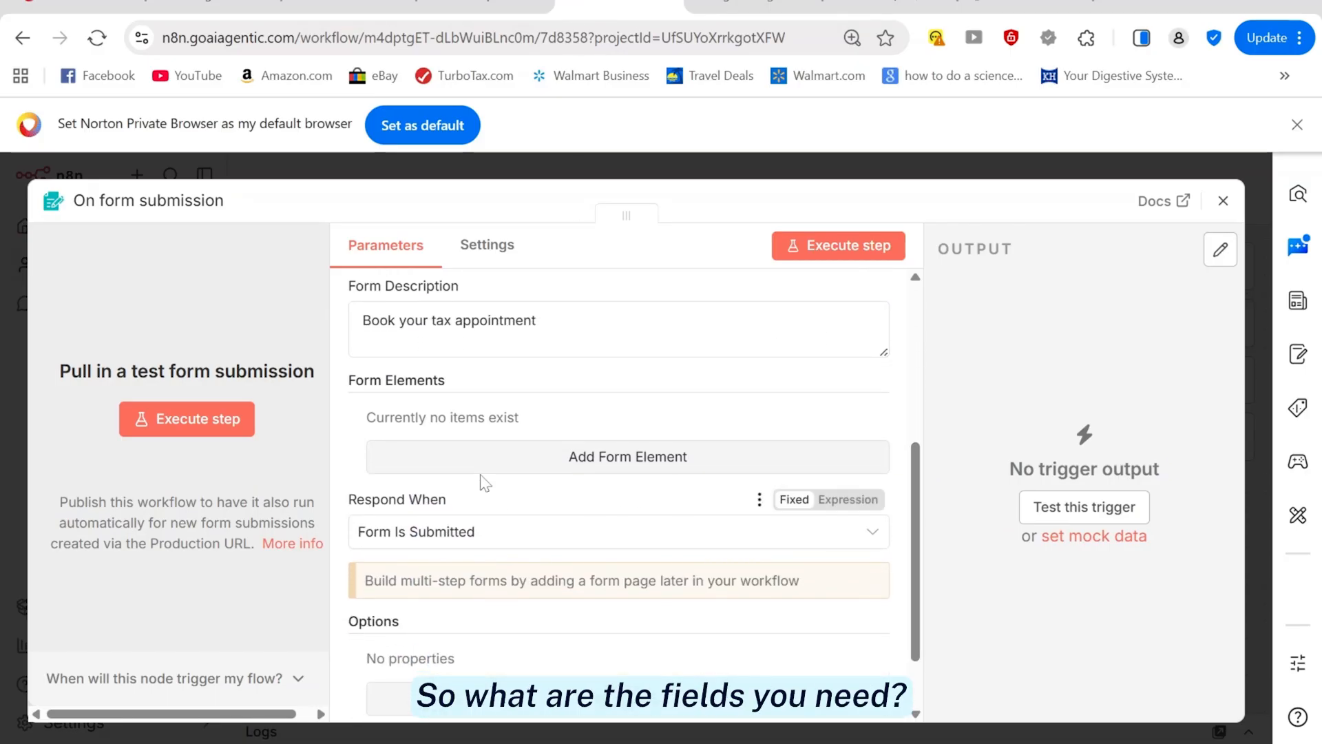
Add a Text Input field labelled full_name with placeholder 'Enter your name'
{"action": "left_click", "coordinate": [616, 457]}
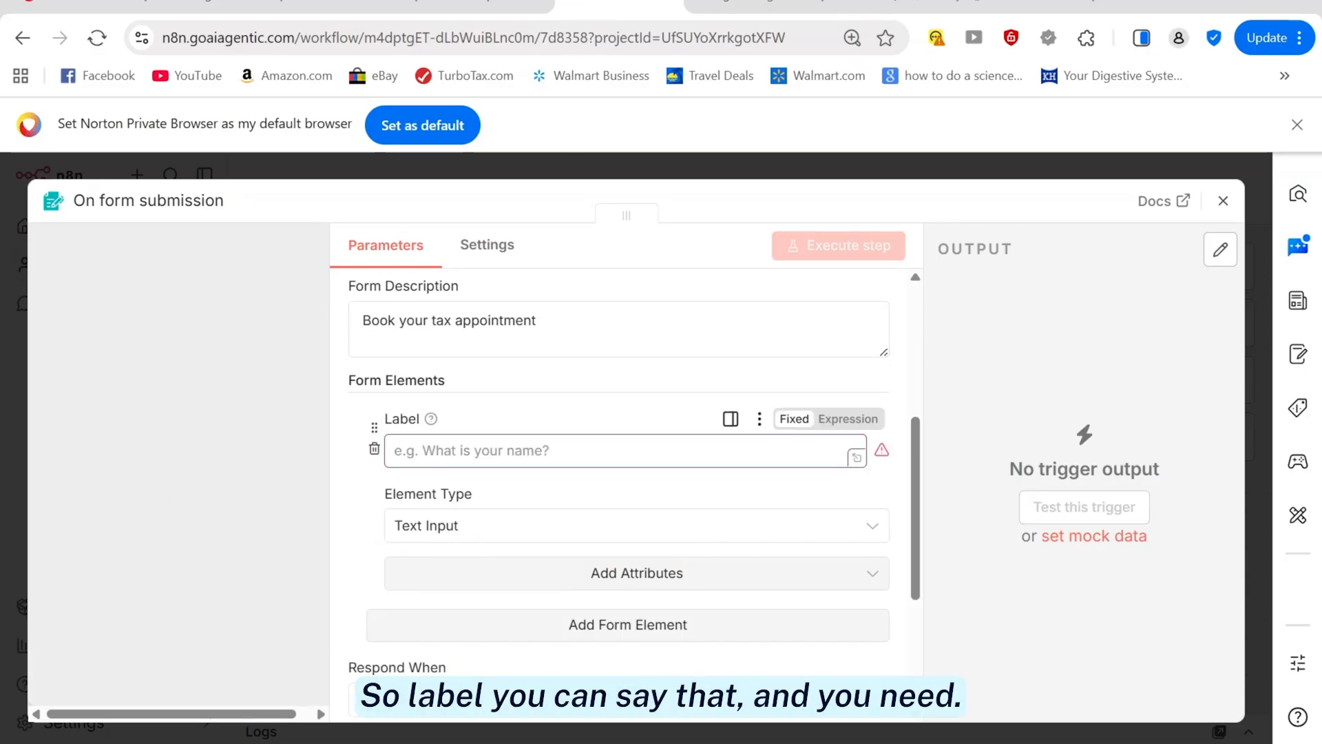
{"action": "type", "text": "Enter"}
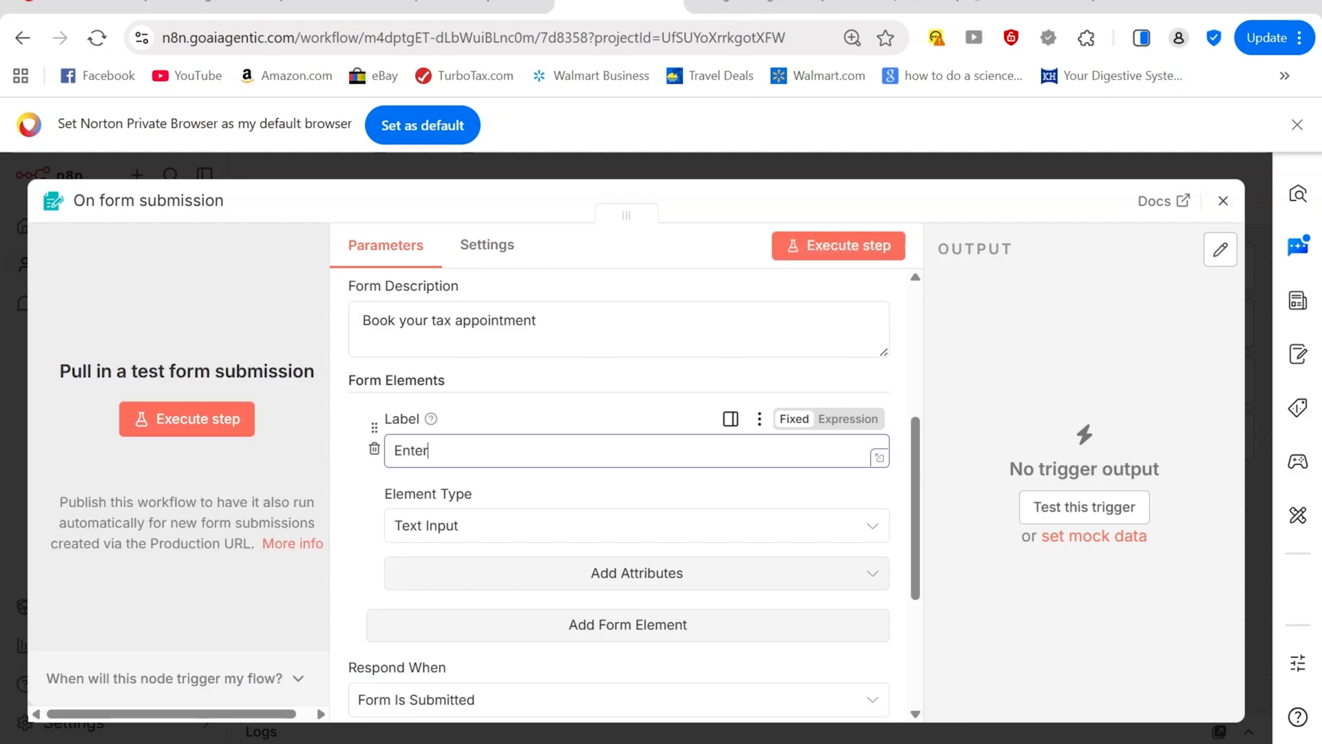
{"action": "left_click", "coordinate": [558, 530]}
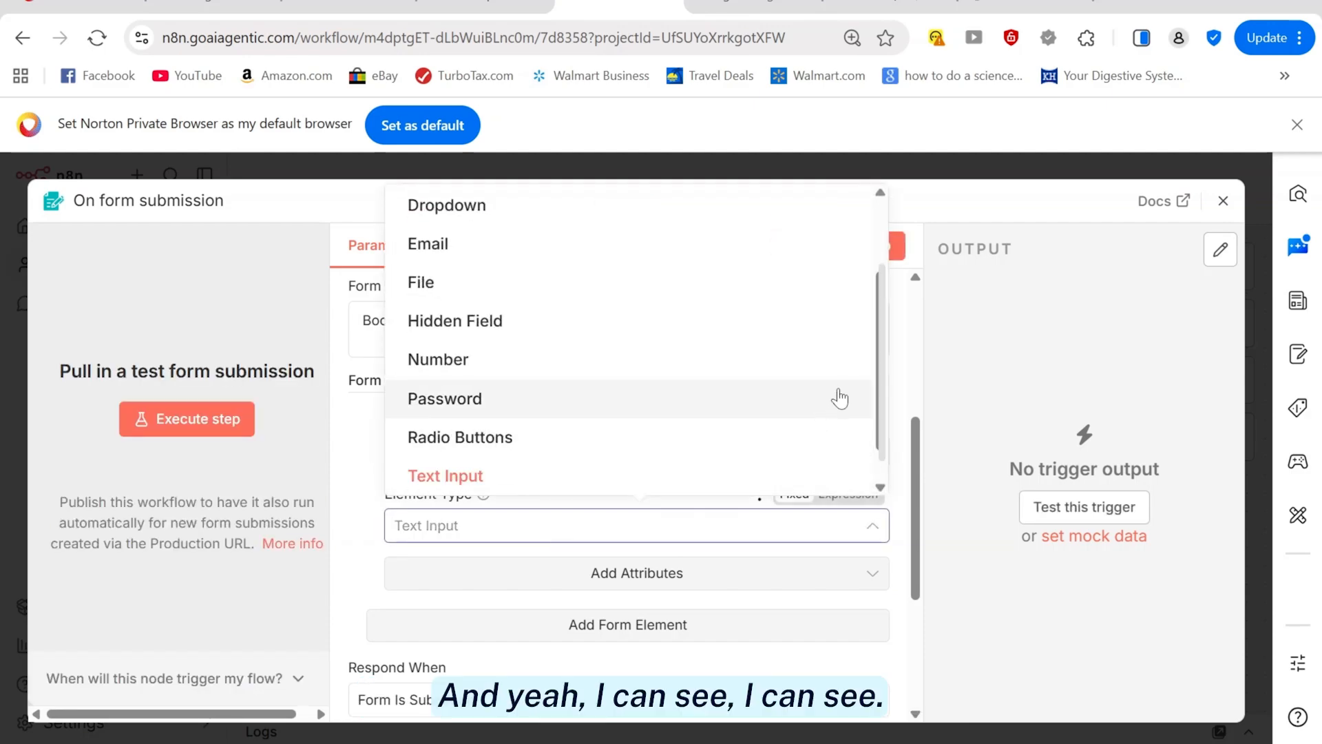
{"action": "scroll", "coordinate": [887, 374], "scroll_direction": "up", "scroll_amount": 1}
{"action": "left_click_drag", "start_coordinate": [885, 365], "coordinate": [884, 419]}
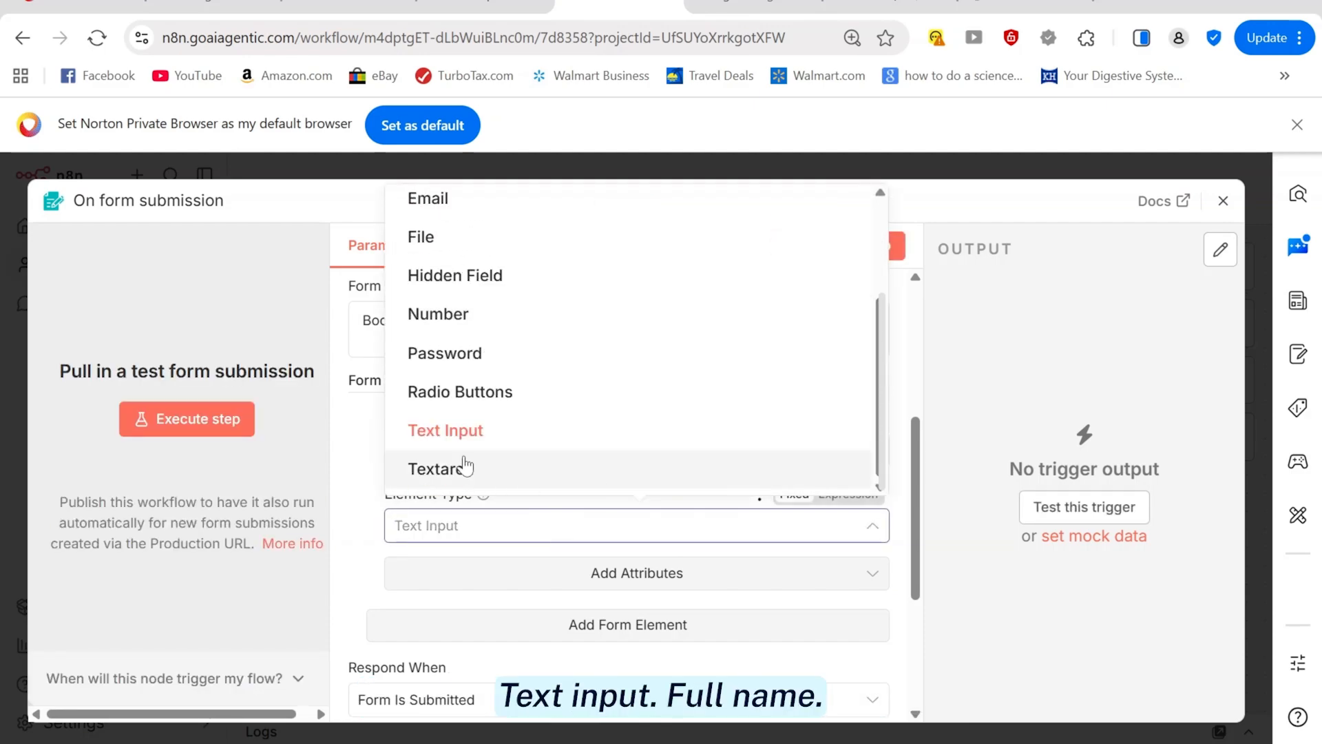
{"action": "left_click", "coordinate": [458, 433]}
{"action": "left_click_drag", "start_coordinate": [499, 451], "coordinate": [380, 460]}
{"action": "type", "text": "full"}
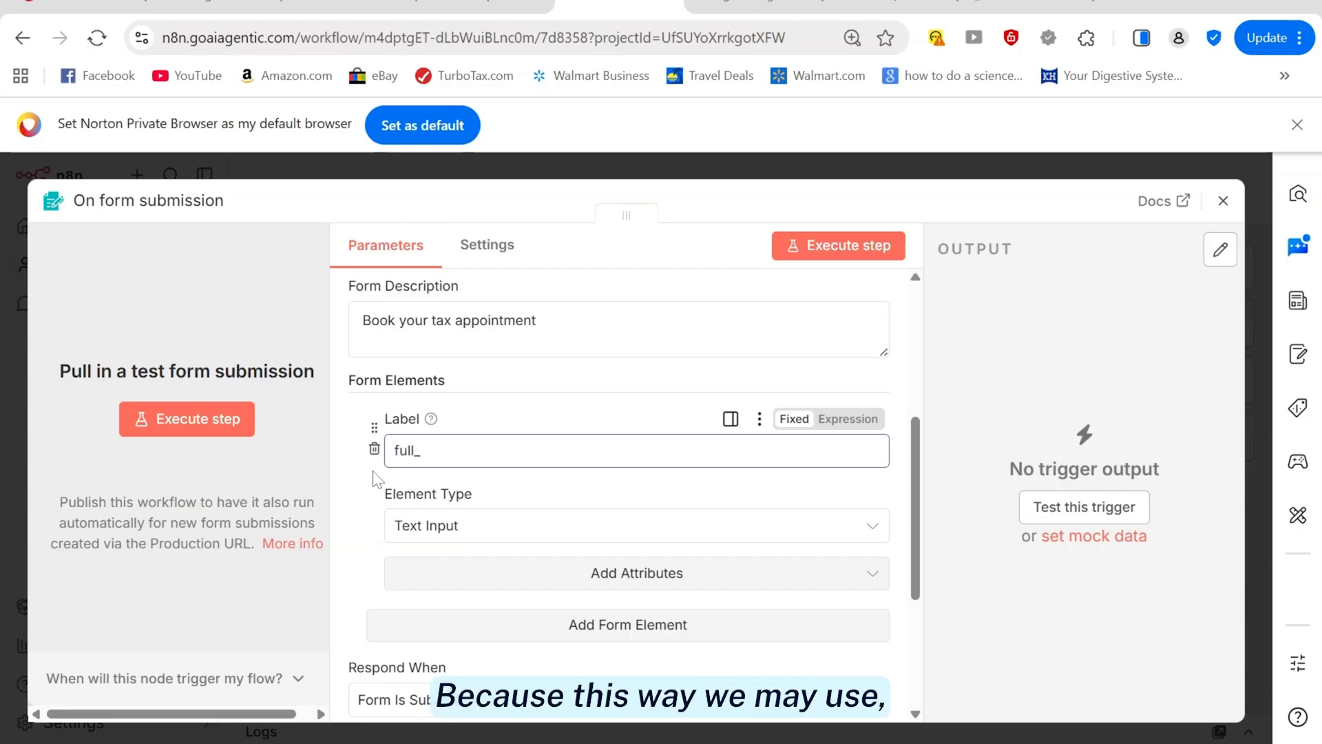
{"action": "type", "text": "_name"}
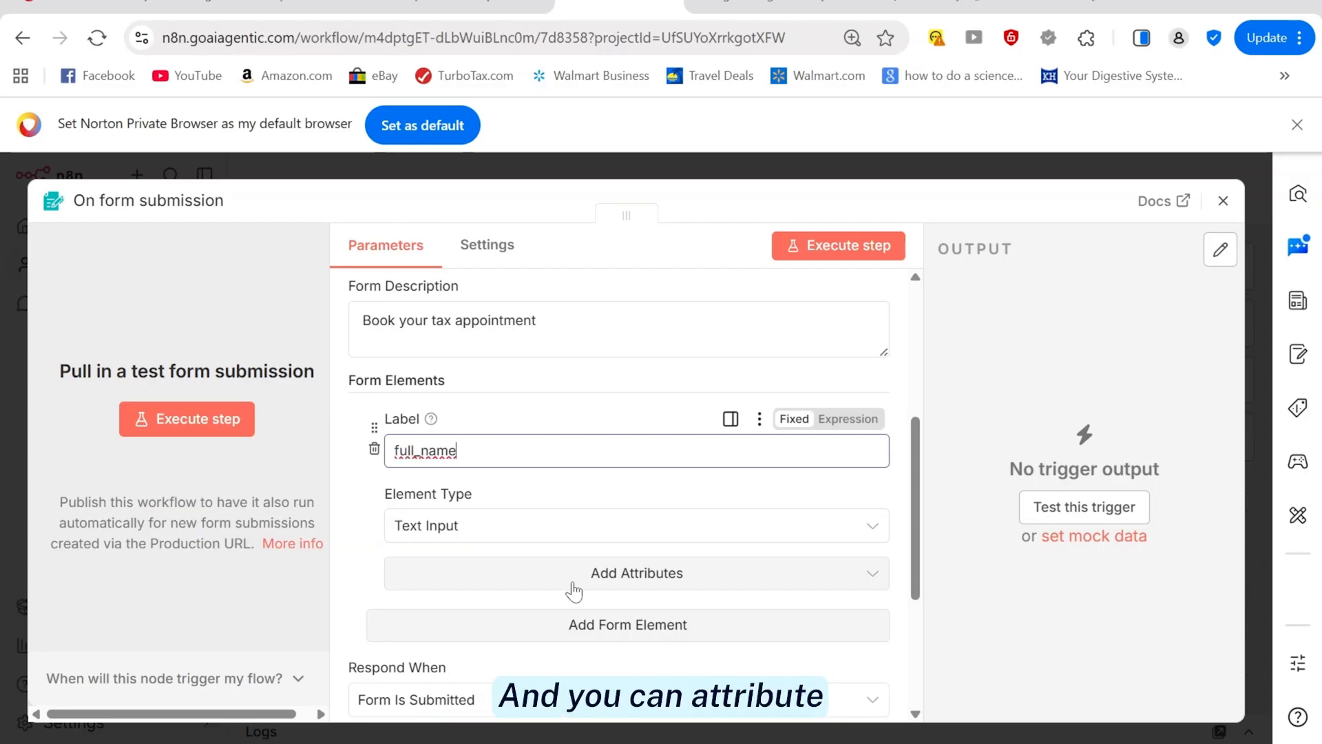
{"action": "left_click", "coordinate": [574, 589]}
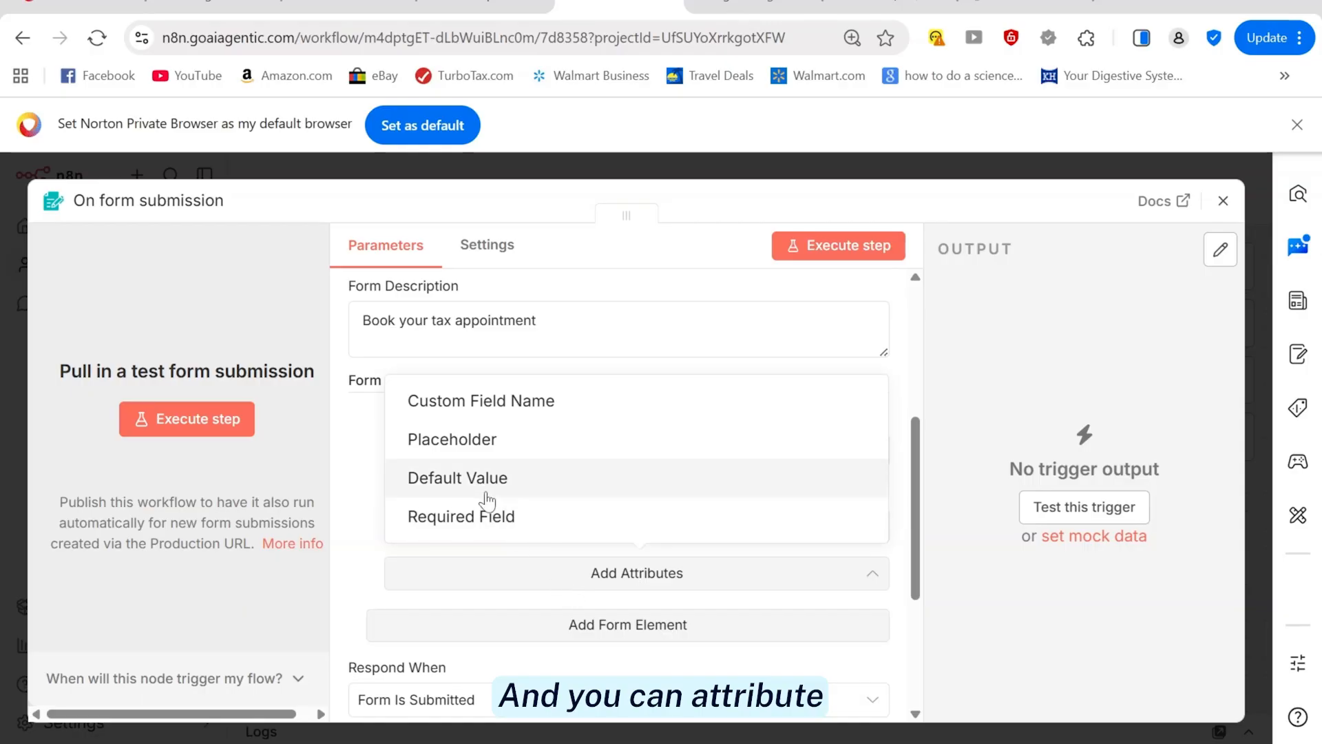
{"action": "left_click", "coordinate": [460, 449]}
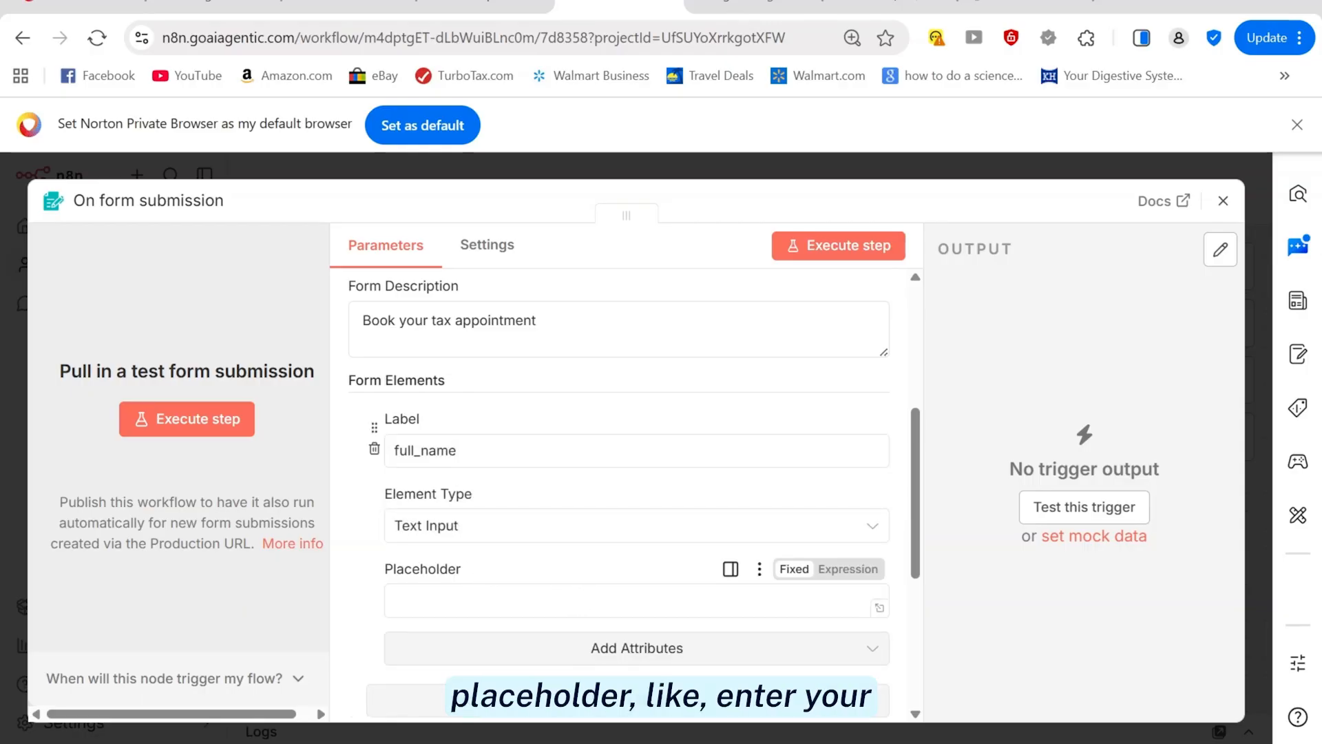
{"action": "left_click", "coordinate": [406, 596]}
{"action": "type", "text": "Enter you"}
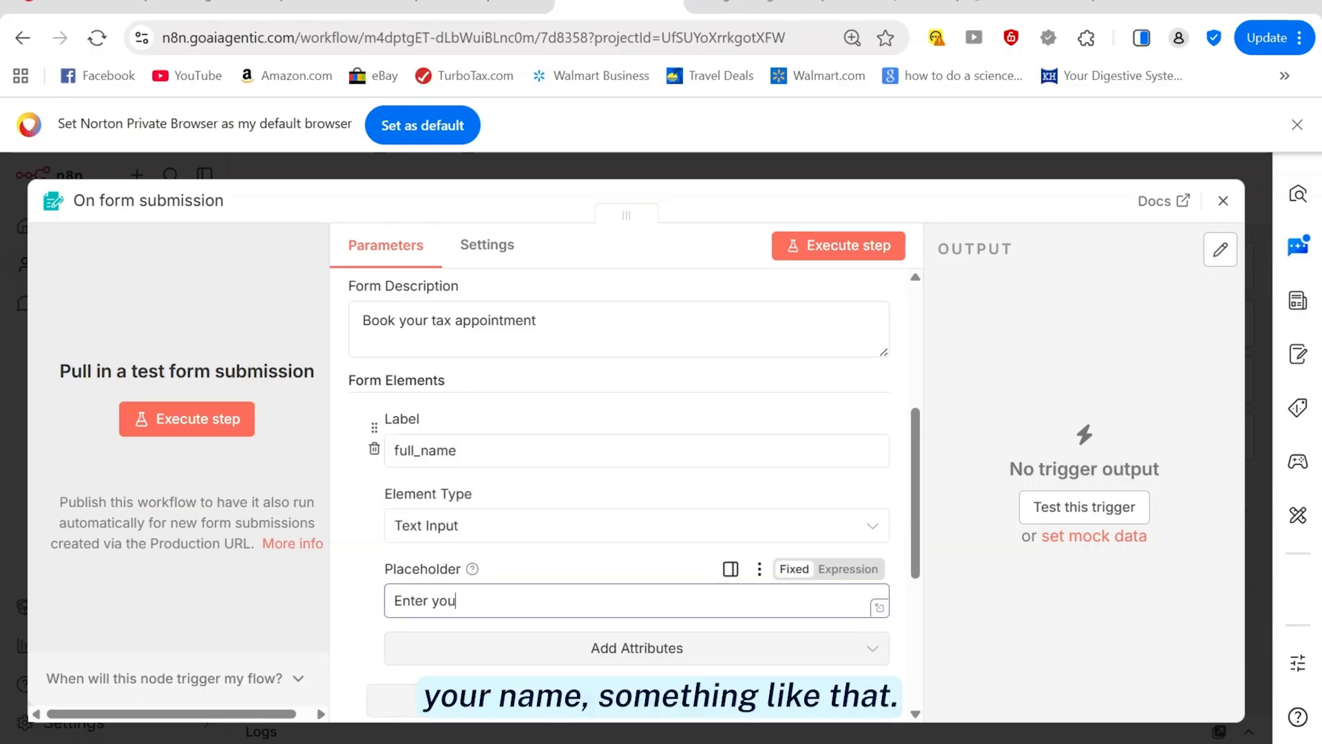
{"action": "type", "text": "r name"}
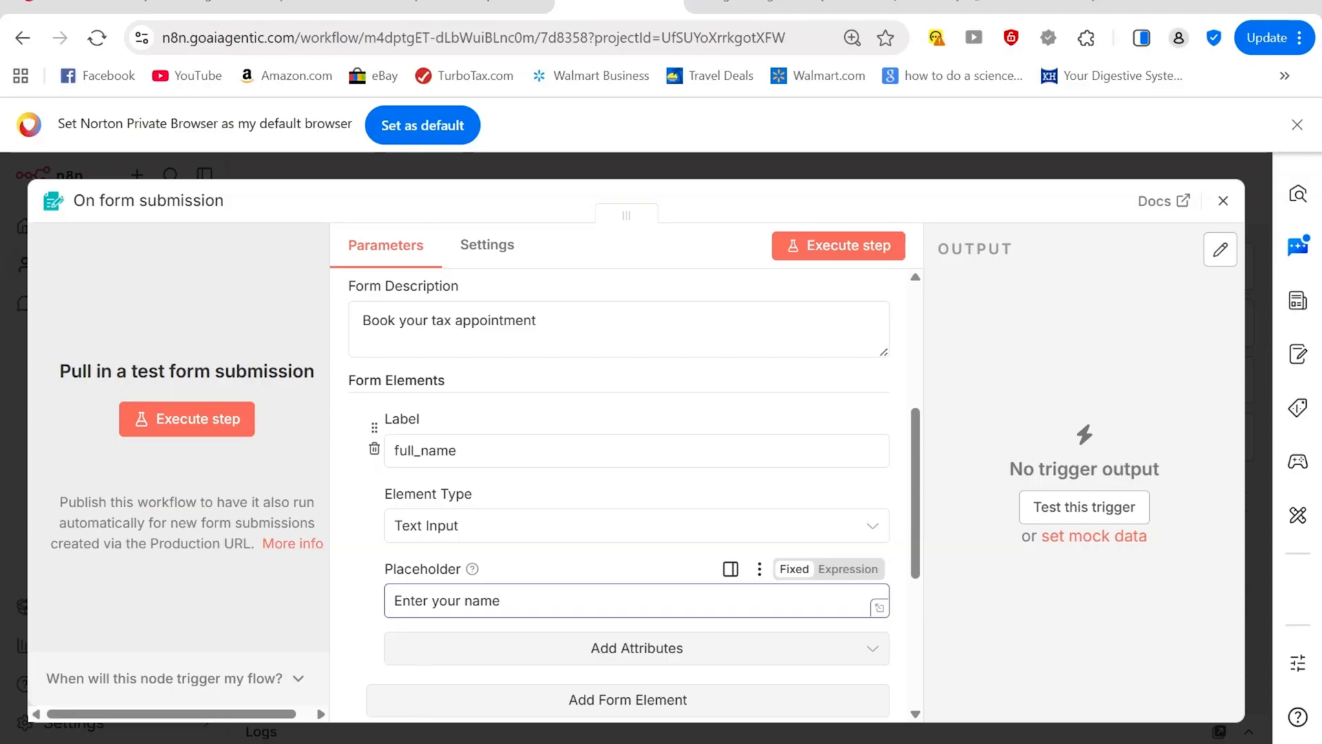
{"action": "left_click", "coordinate": [363, 422]}
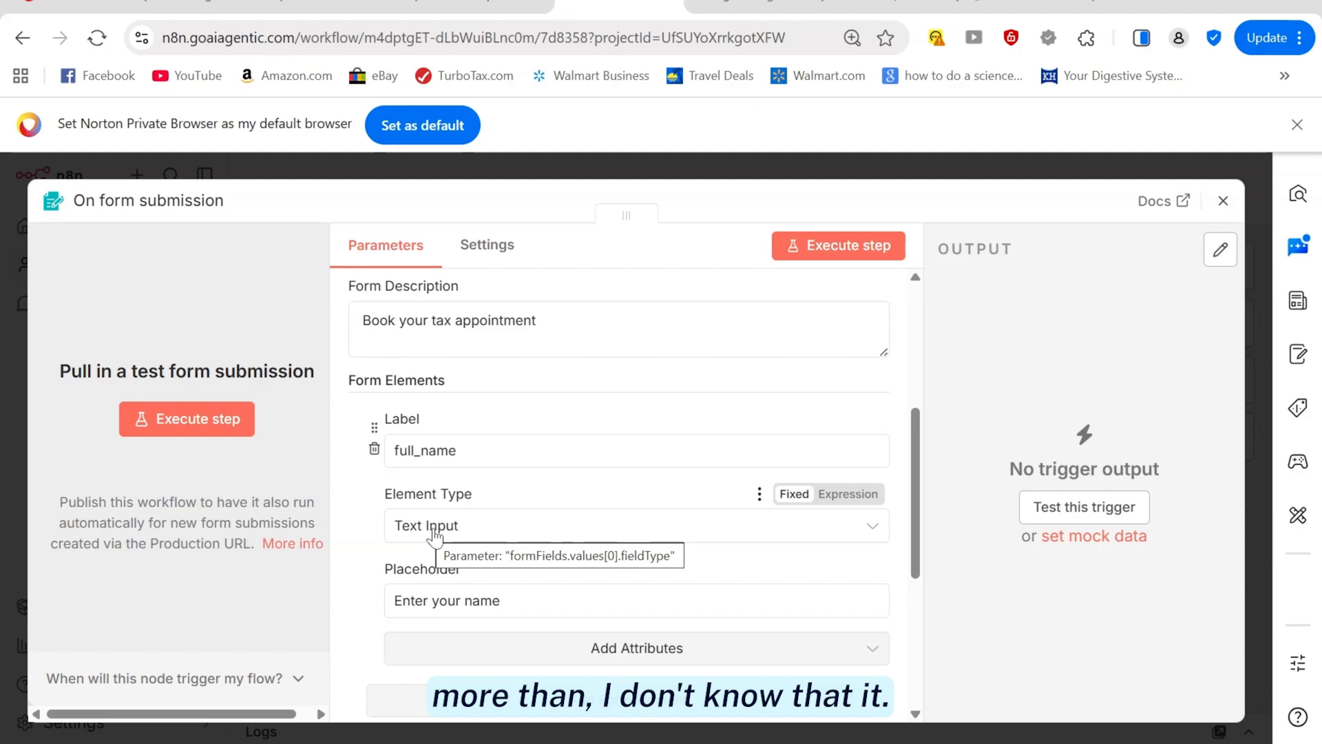
Confirm full_name stays a Text Input and add a second form element
{"action": "left_click", "coordinate": [479, 532]}
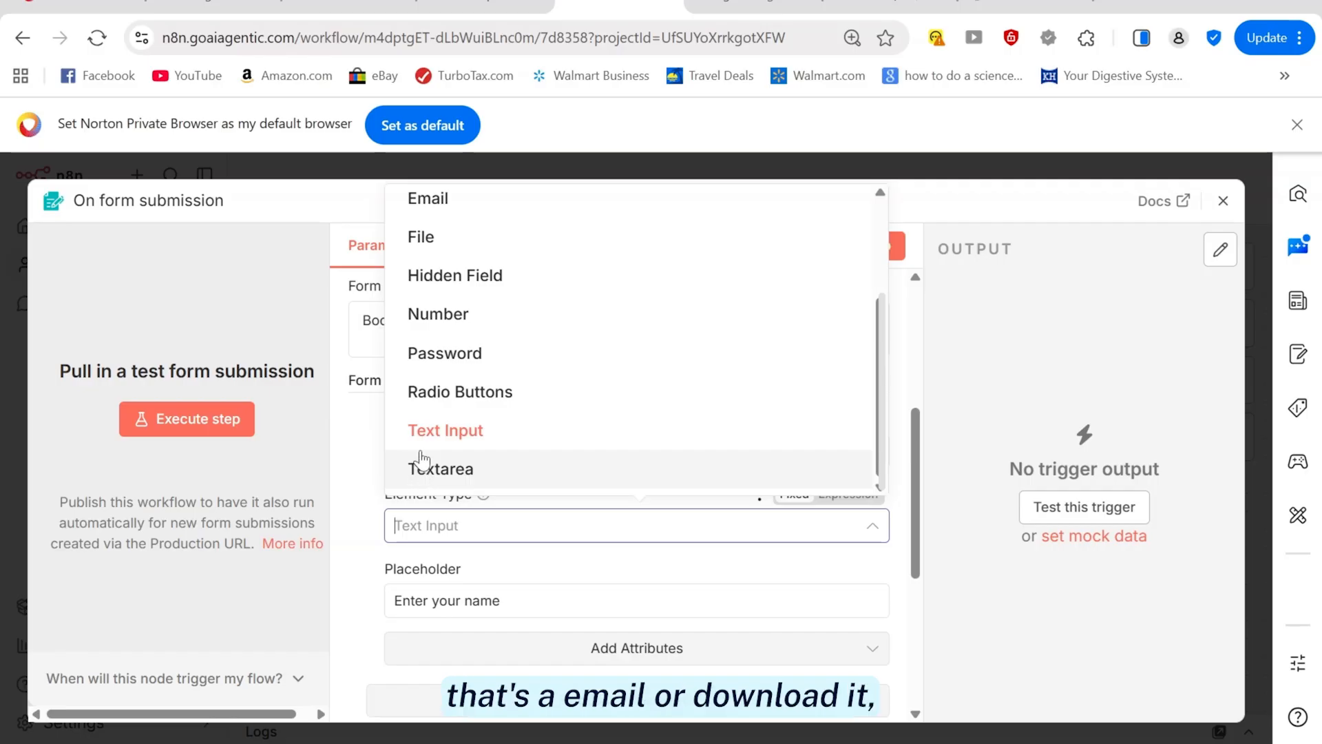
{"action": "left_click_drag", "start_coordinate": [883, 355], "coordinate": [875, 382]}
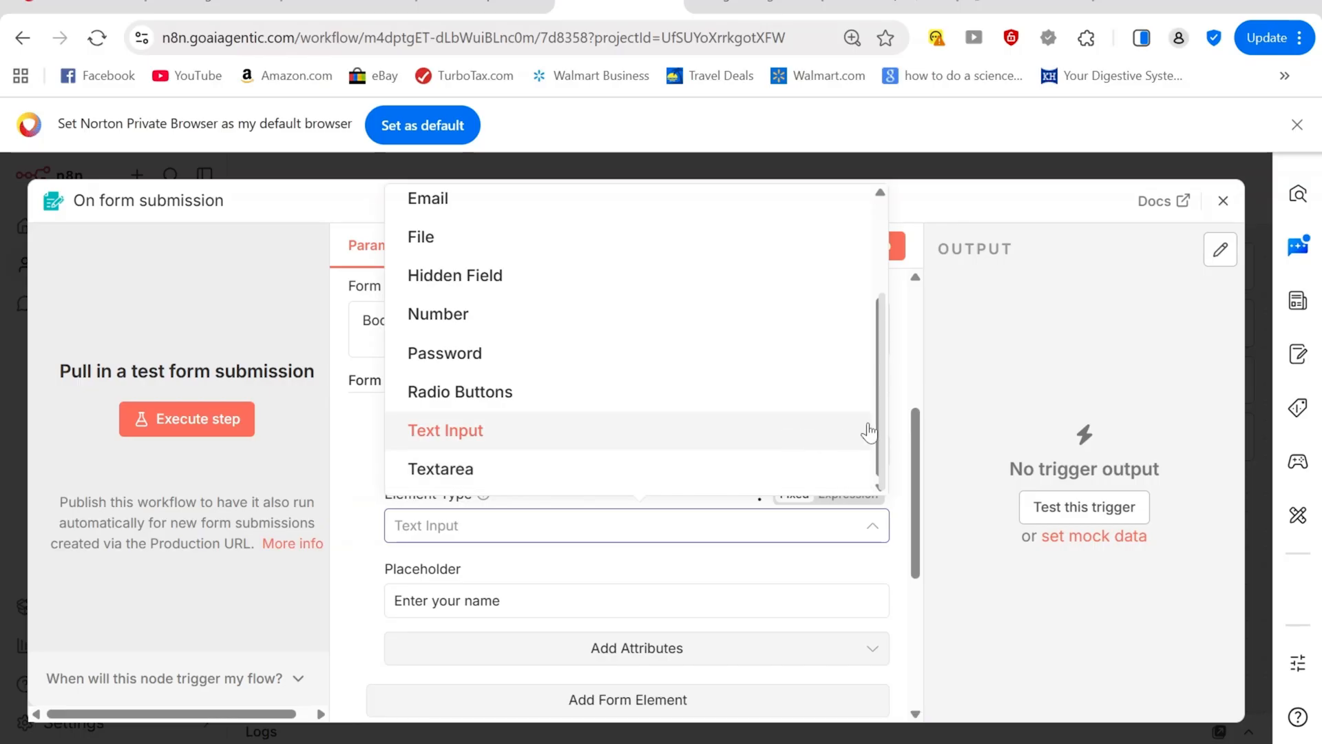
{"action": "left_click_drag", "start_coordinate": [880, 429], "coordinate": [876, 305]}
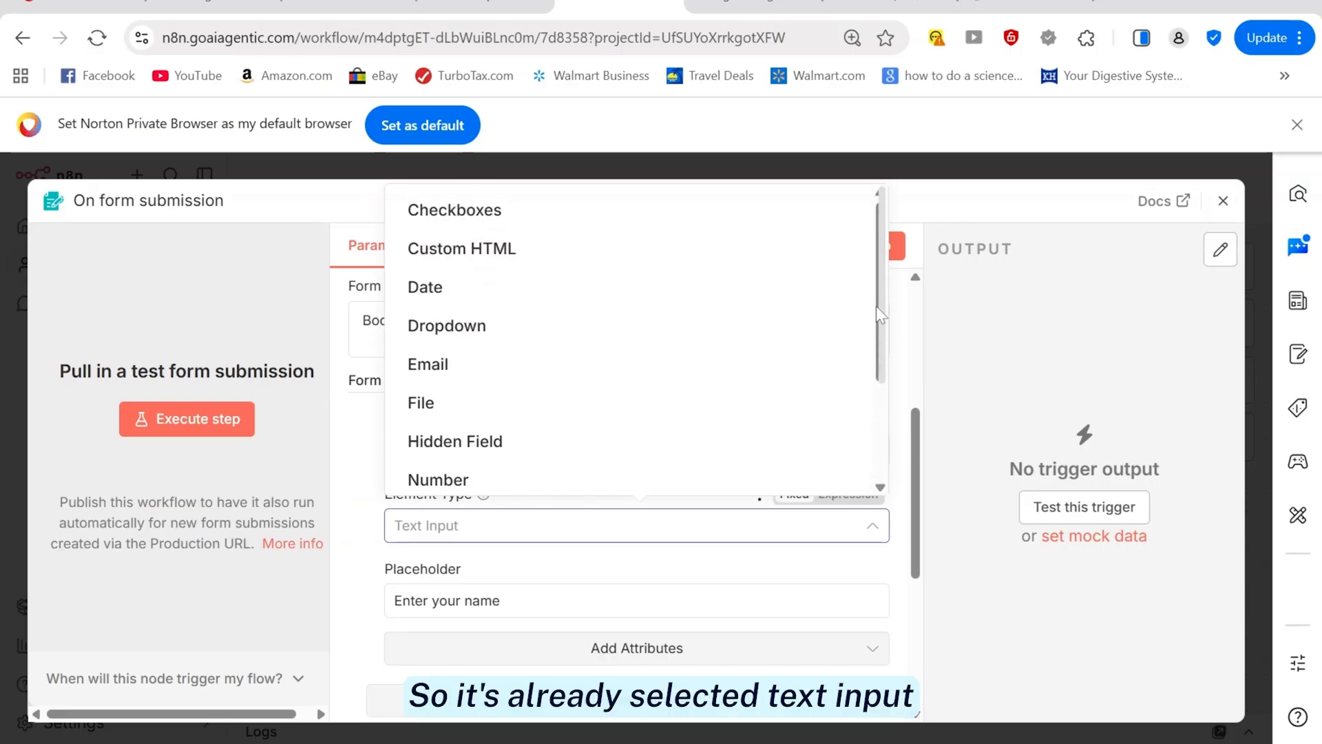
{"action": "scroll", "coordinate": [404, 466], "scroll_direction": "down", "scroll_amount": 3}
{"action": "left_click", "coordinate": [416, 443]}
{"action": "scroll", "coordinate": [354, 533], "scroll_direction": "down", "scroll_amount": 3}
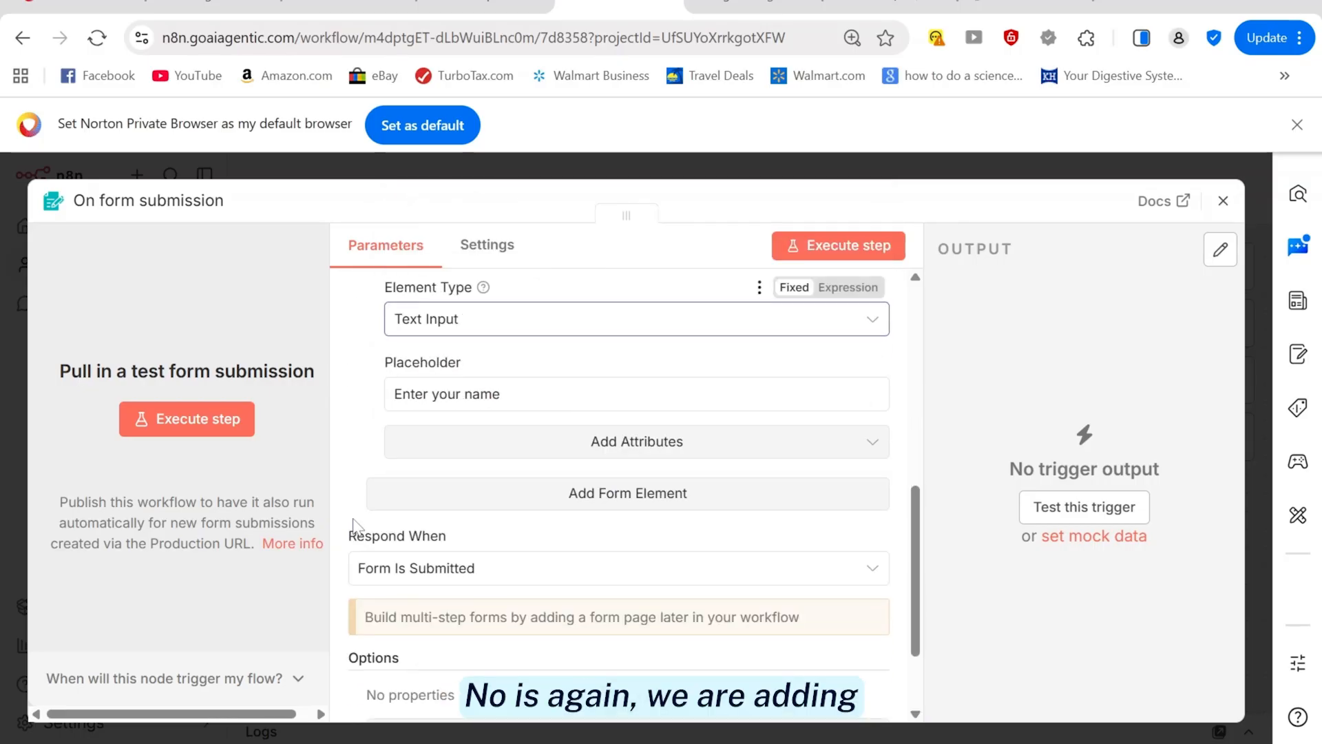
{"action": "left_click", "coordinate": [561, 506]}
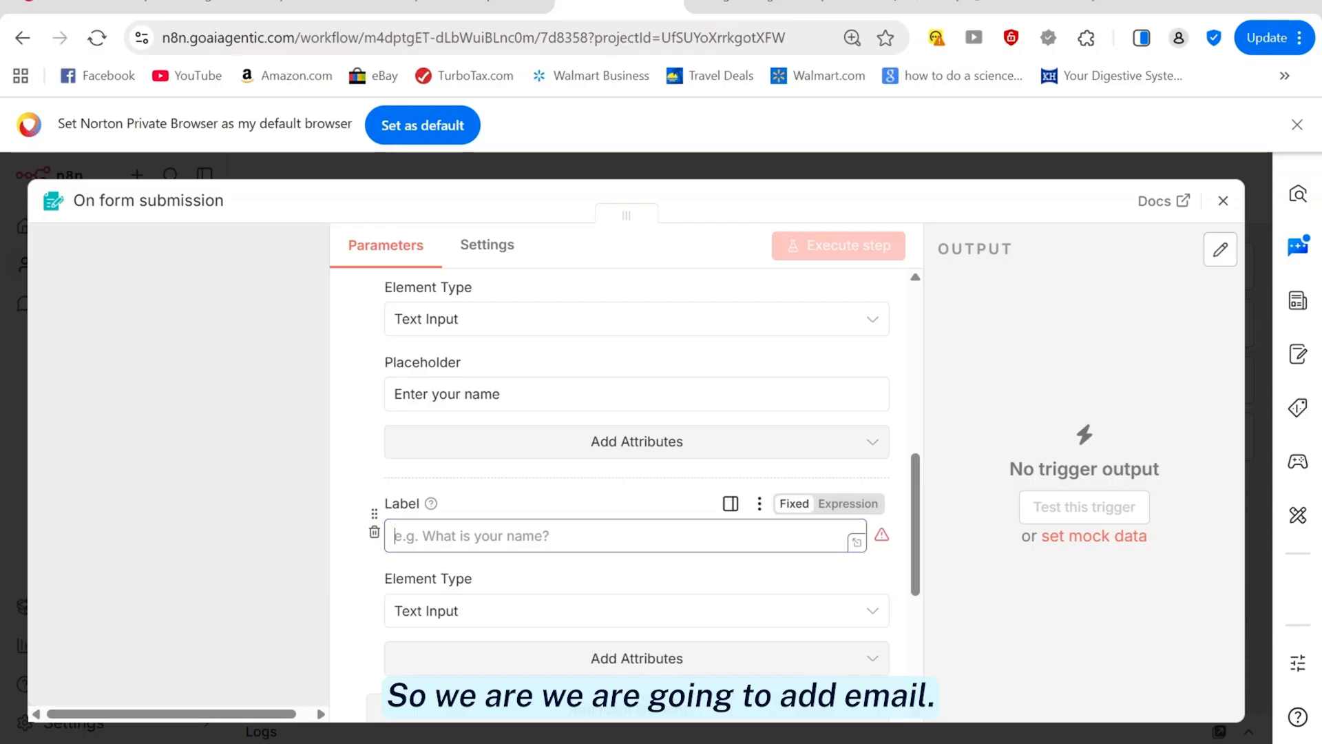
Label the second field email with placeholder 'Enter your email id' and make it required
{"action": "type", "text": "email"}
{"action": "scroll", "coordinate": [541, 568], "scroll_direction": "down", "scroll_amount": 2}
{"action": "left_click", "coordinate": [612, 561]}
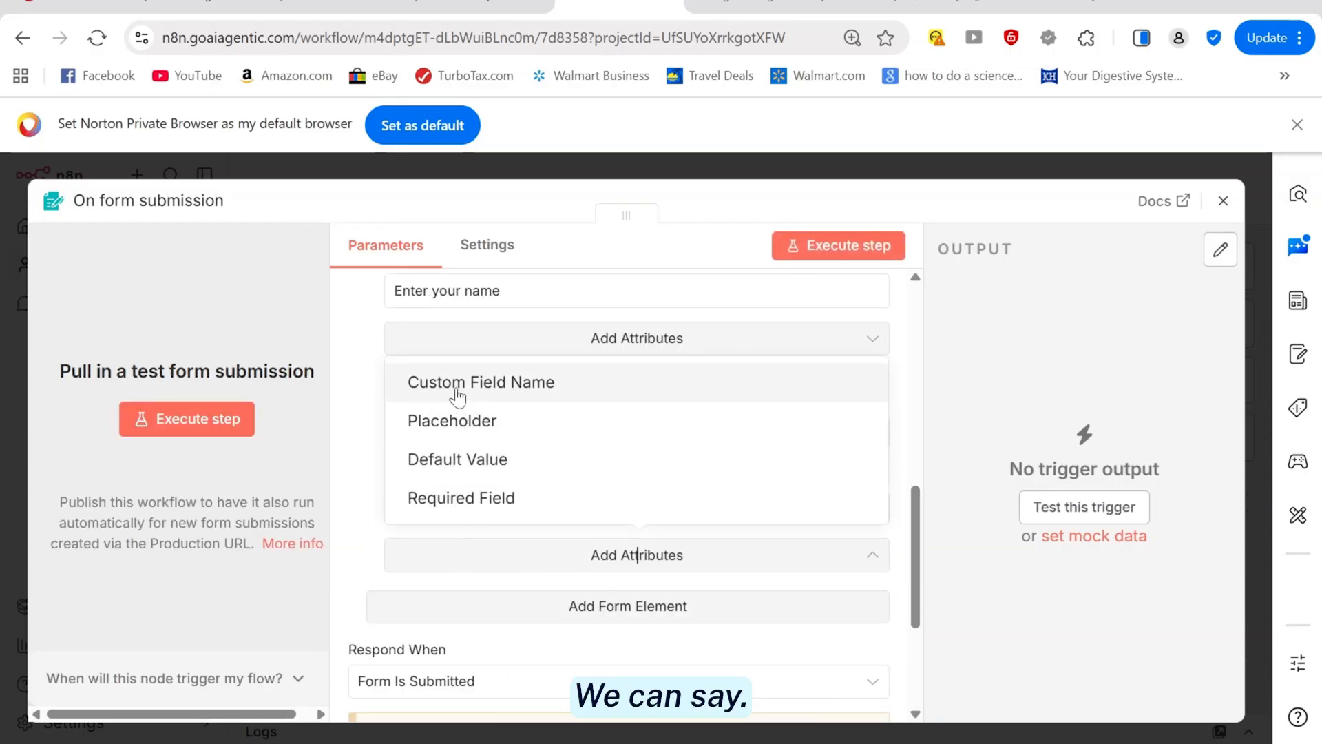
{"action": "left_click", "coordinate": [451, 422]}
{"action": "type", "text": "Enter "}
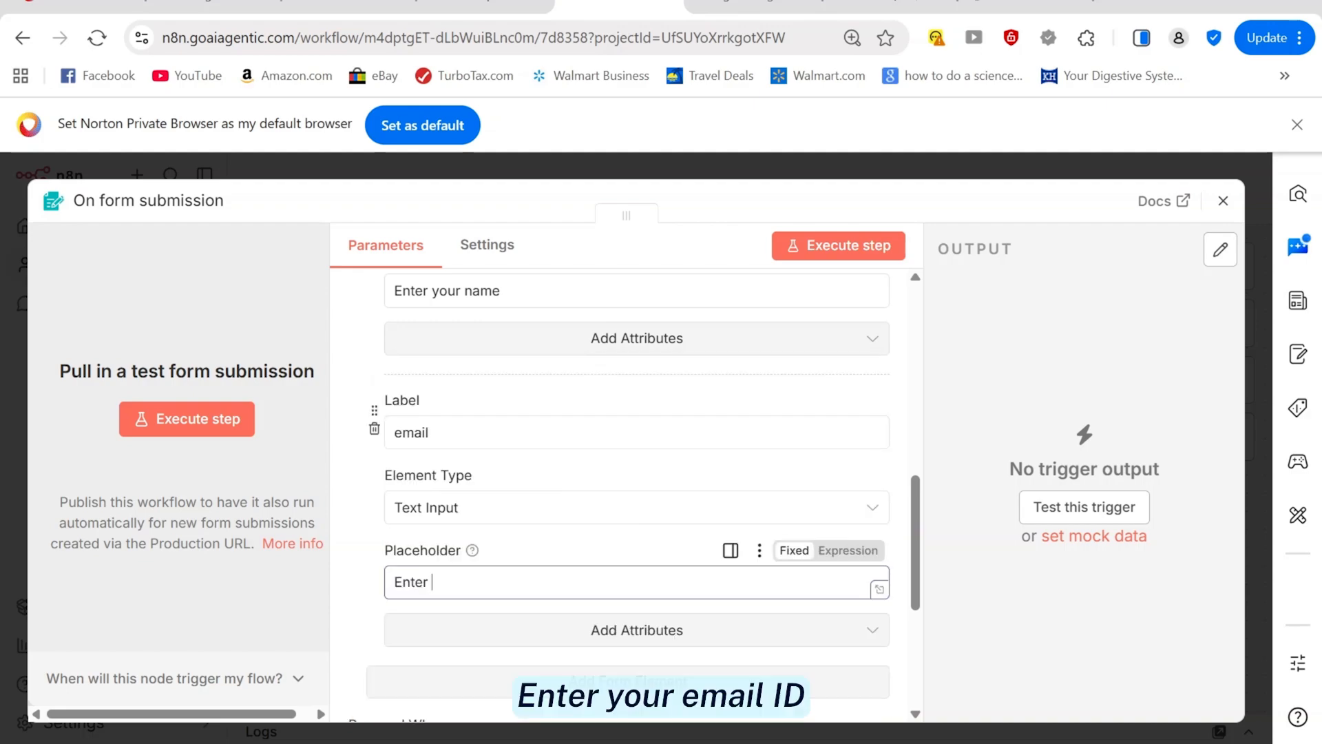
{"action": "type", "text": "your email id"}
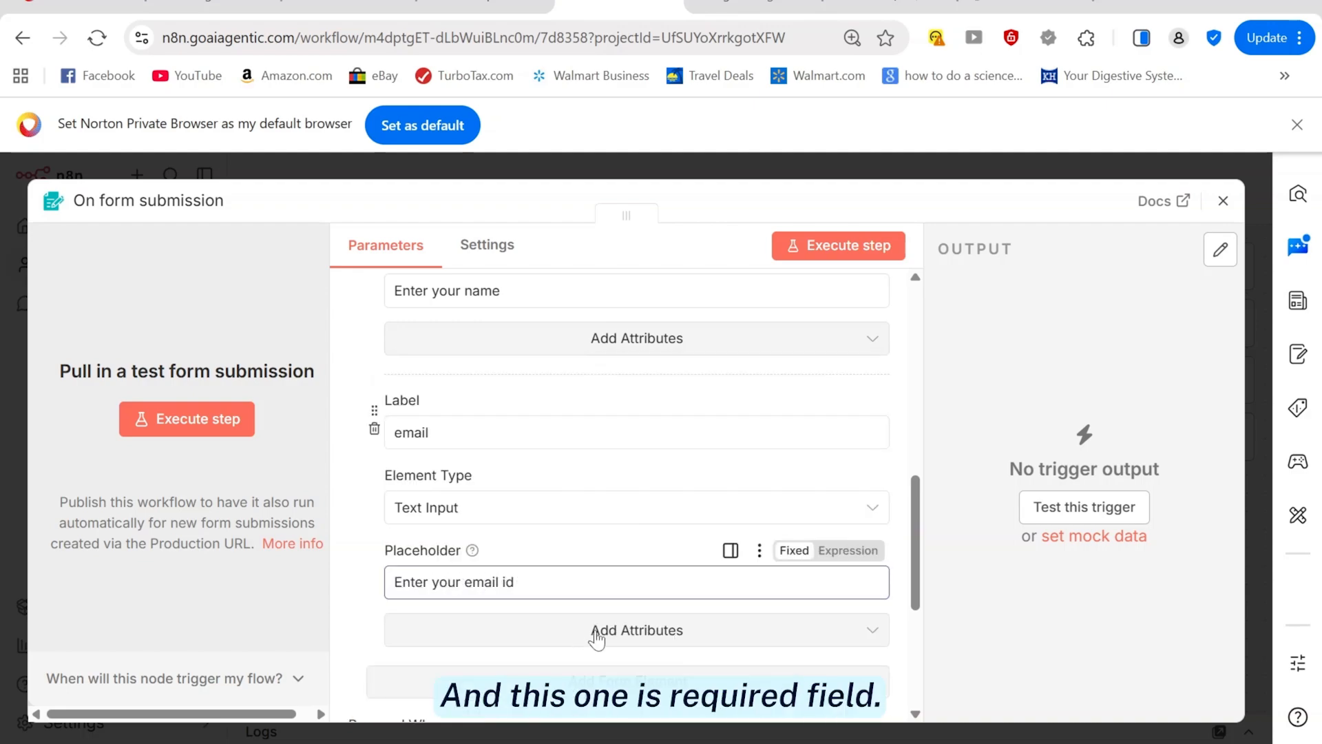
{"action": "left_click", "coordinate": [596, 639]}
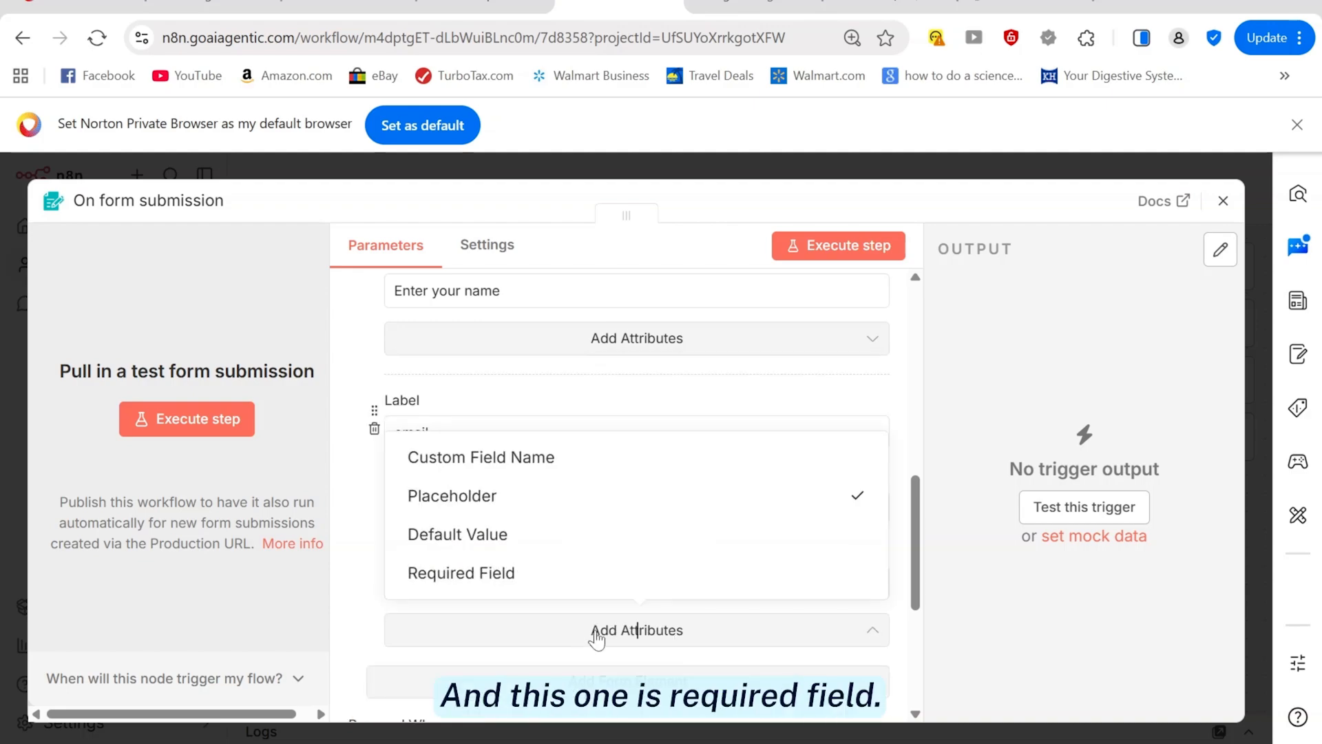
{"action": "left_click", "coordinate": [487, 574]}
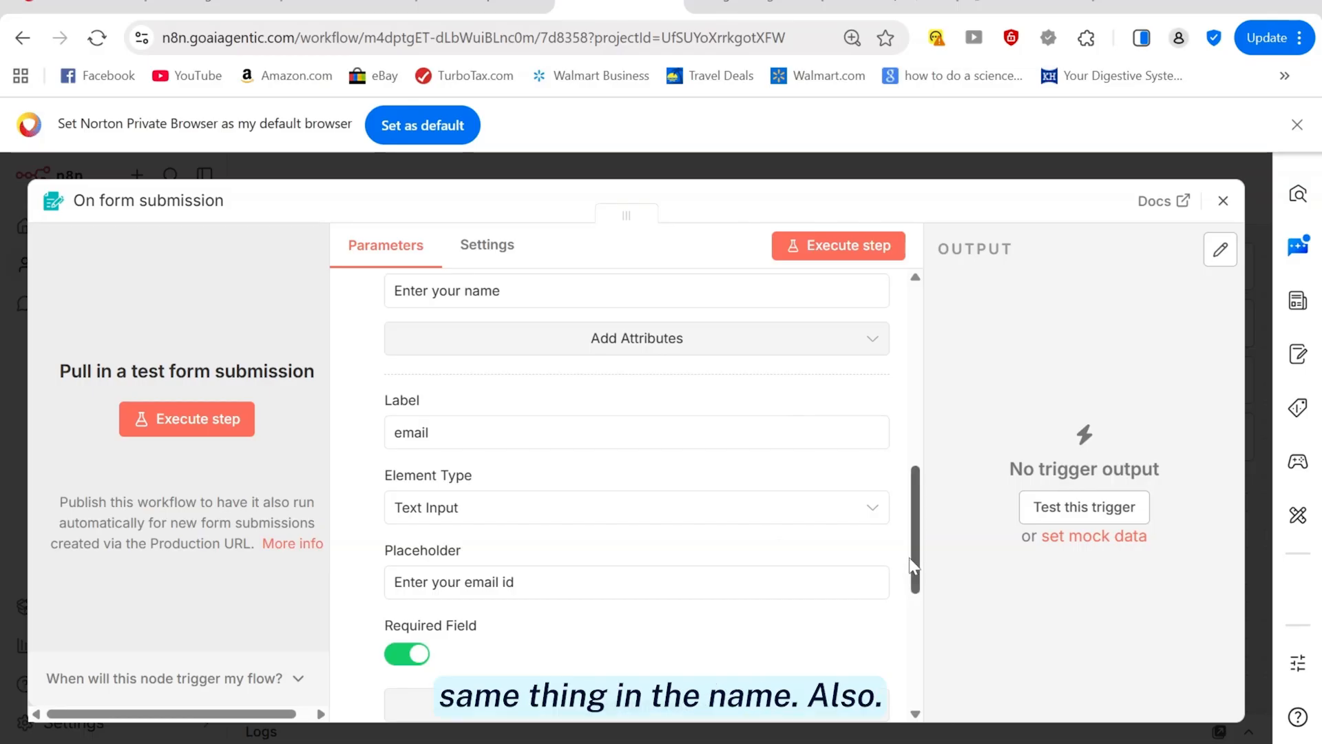
Make the full_name field required as well
{"action": "left_click_drag", "start_coordinate": [914, 566], "coordinate": [916, 475]}
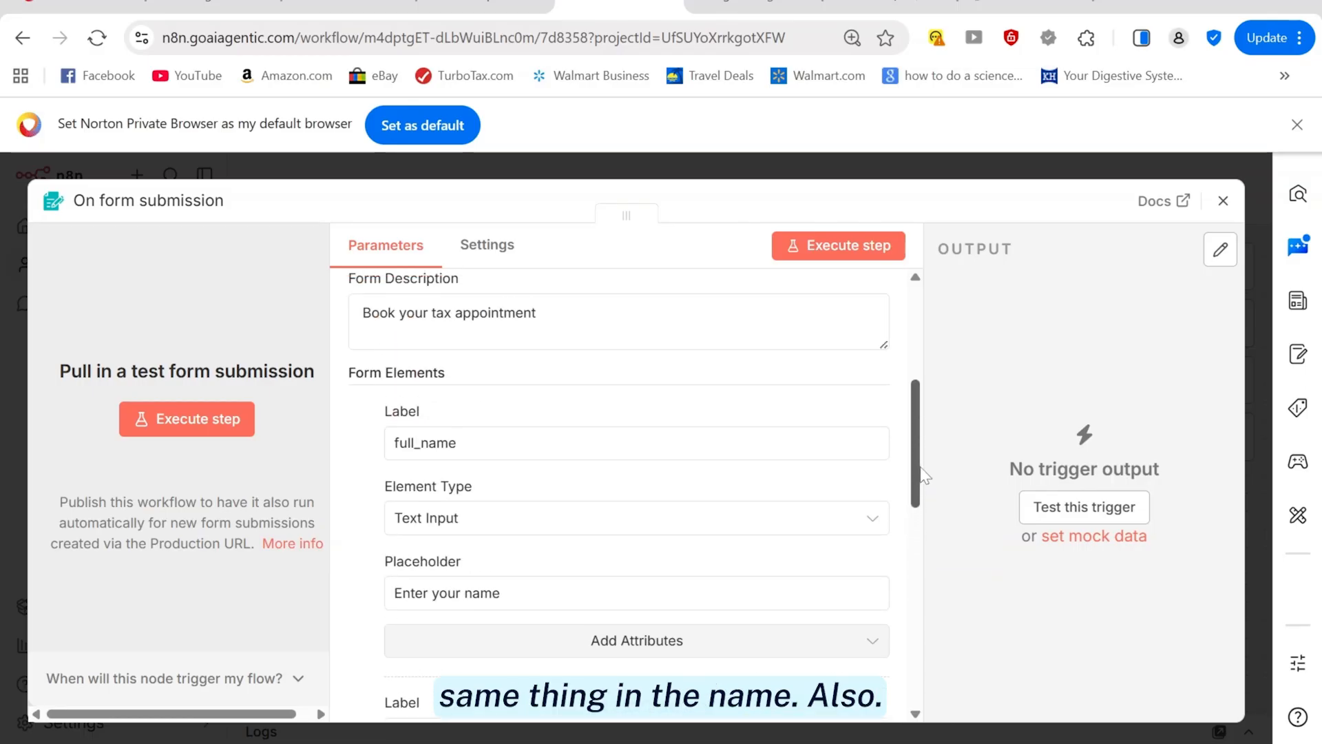
{"action": "left_click", "coordinate": [651, 654]}
{"action": "left_click", "coordinate": [539, 603]}
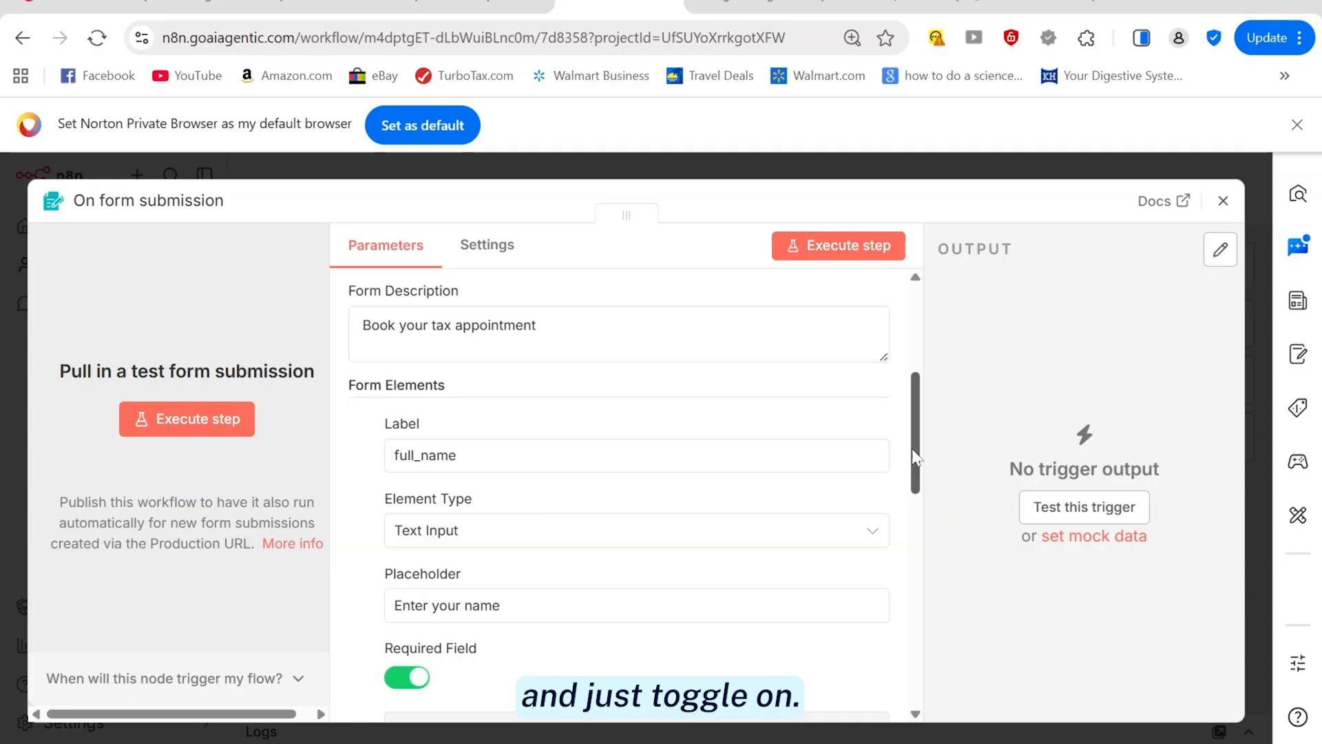
{"action": "left_click_drag", "start_coordinate": [915, 449], "coordinate": [915, 634]}
Add a Phone field and change the email field's type to Email
{"action": "left_click", "coordinate": [596, 510]}
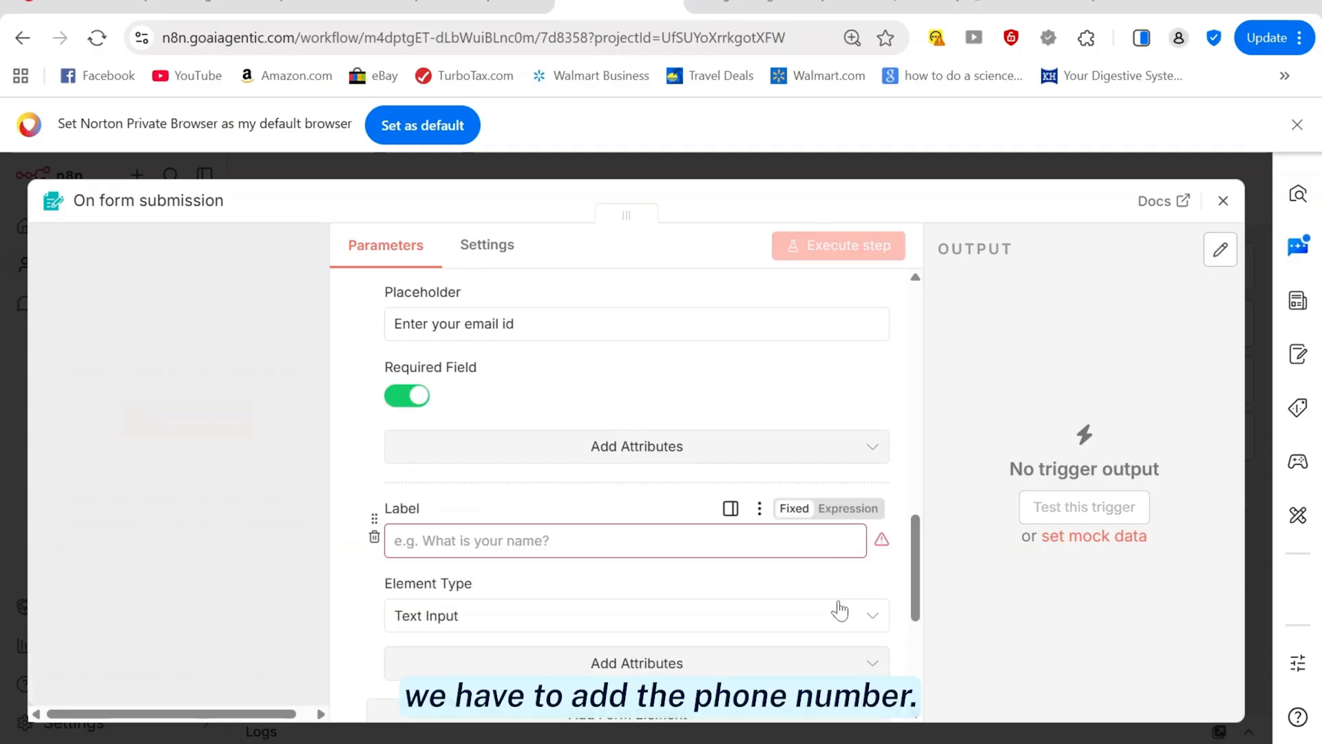
{"action": "type", "text": "Phone"}
{"action": "scroll", "coordinate": [482, 482], "scroll_direction": "down", "scroll_amount": 2}
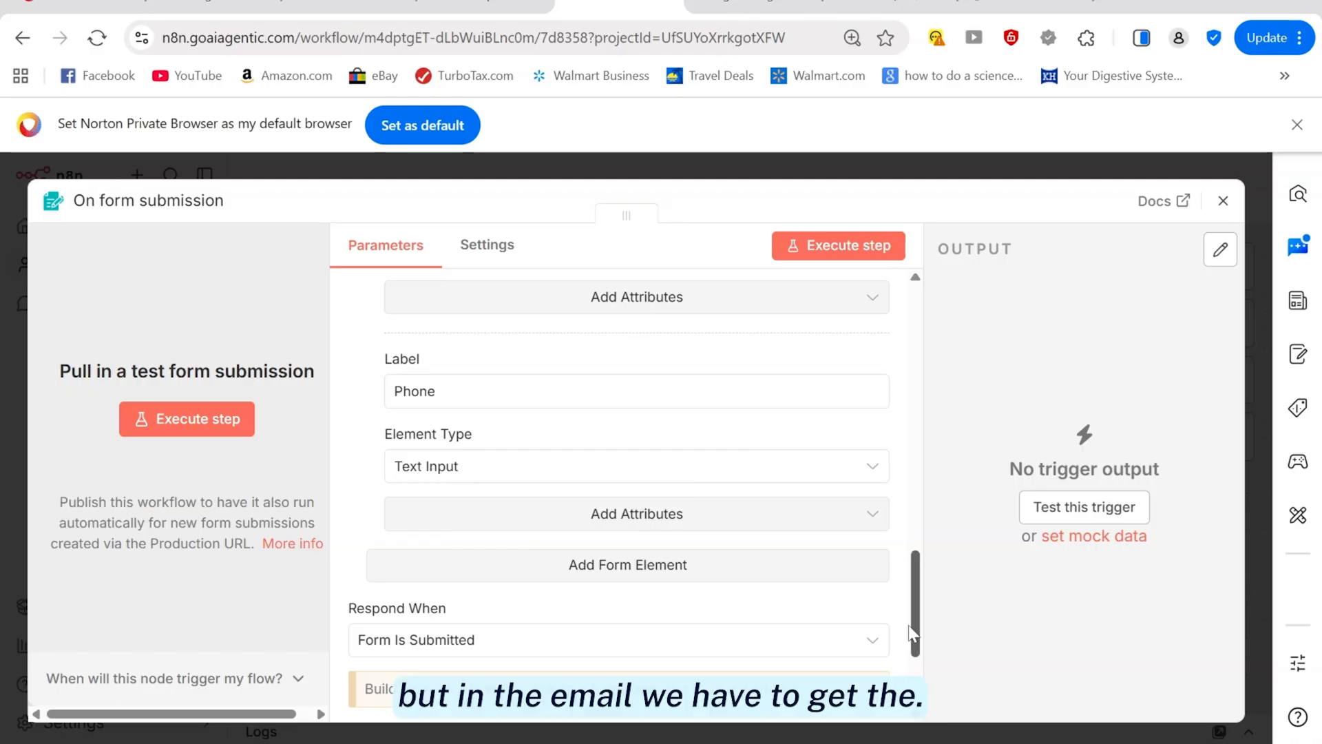
{"action": "left_click_drag", "start_coordinate": [916, 631], "coordinate": [925, 536]}
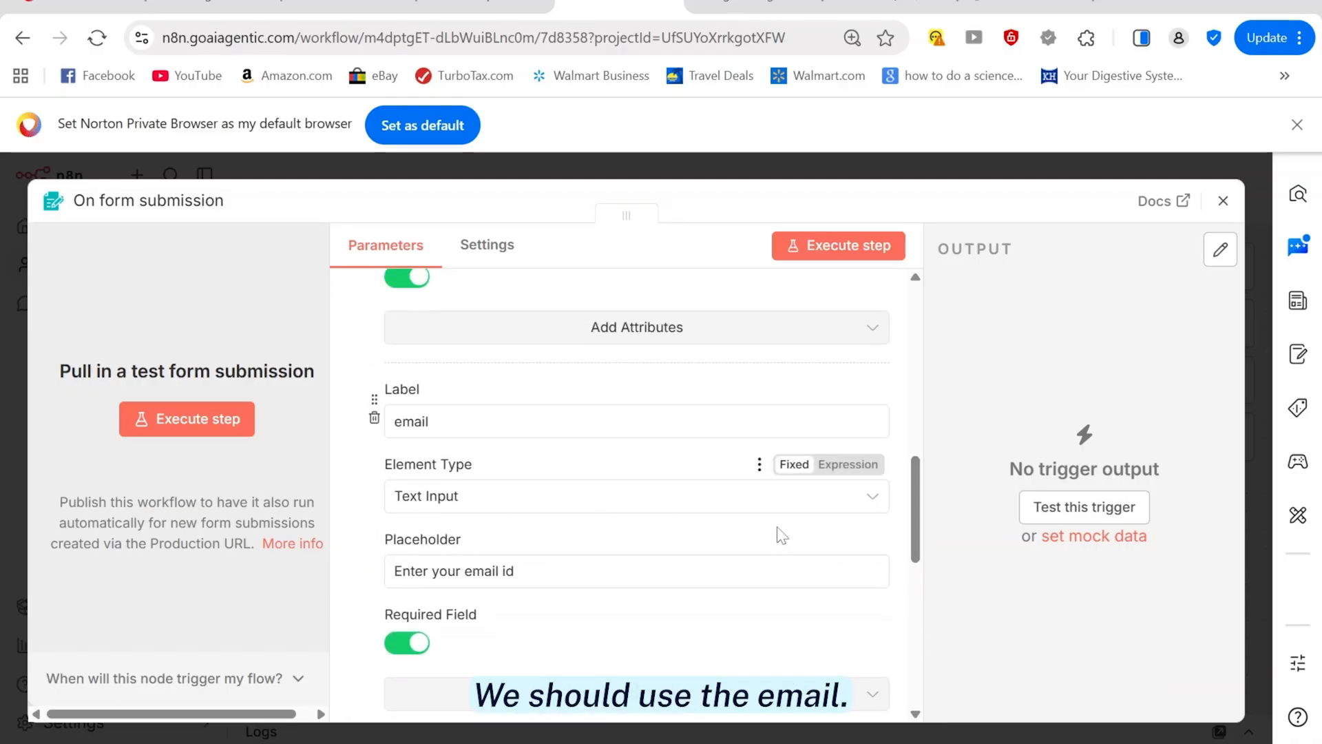
{"action": "left_click", "coordinate": [874, 507]}
{"action": "left_click", "coordinate": [395, 582]}
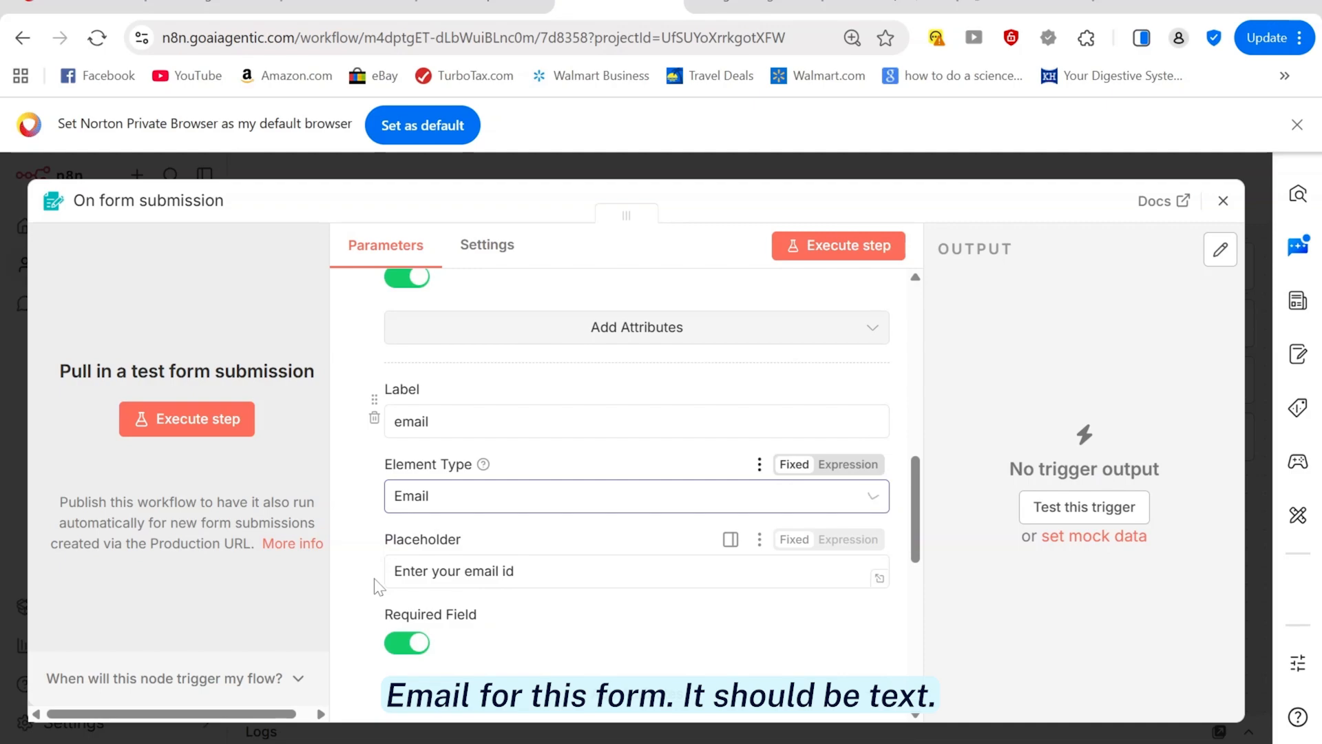
{"action": "left_click_drag", "start_coordinate": [916, 546], "coordinate": [914, 636]}
{"action": "scroll", "coordinate": [570, 514], "scroll_direction": "down", "scroll_amount": 2}
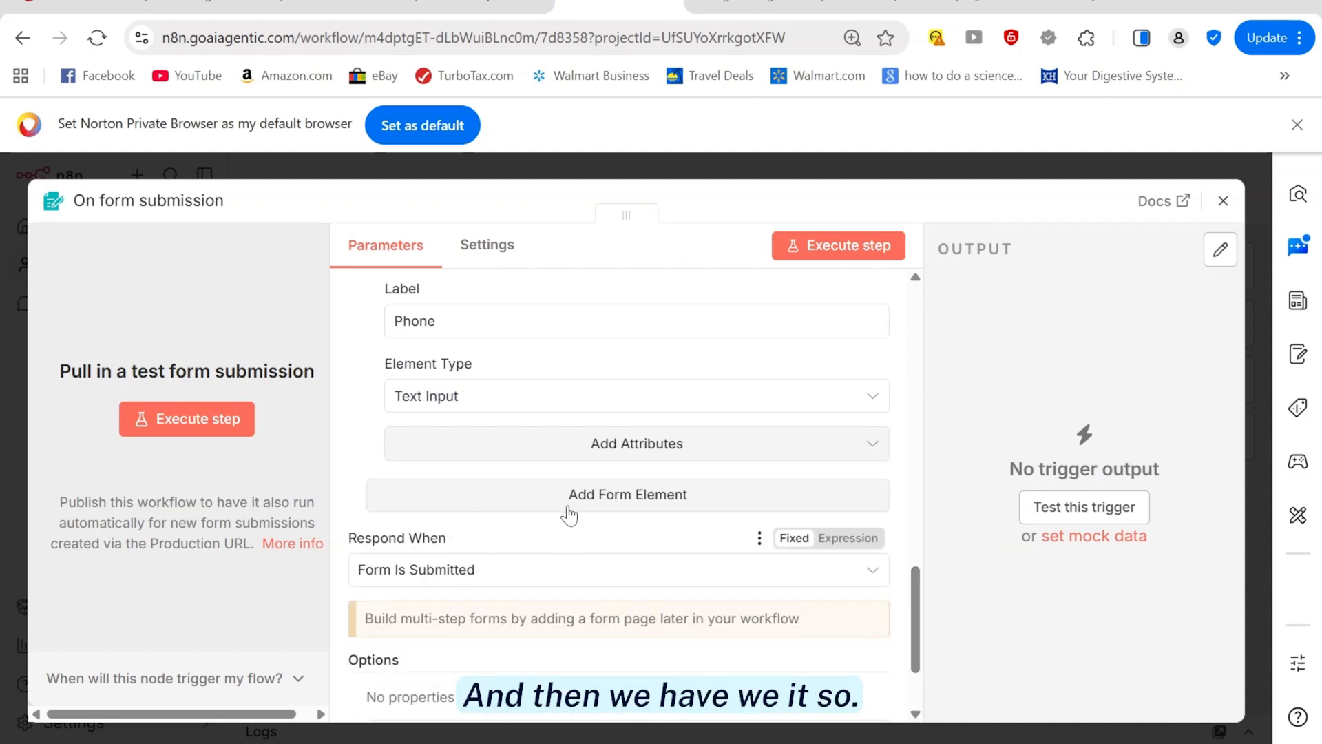
Add a service_type field set to the Dropdown type
{"action": "left_click", "coordinate": [570, 514]}
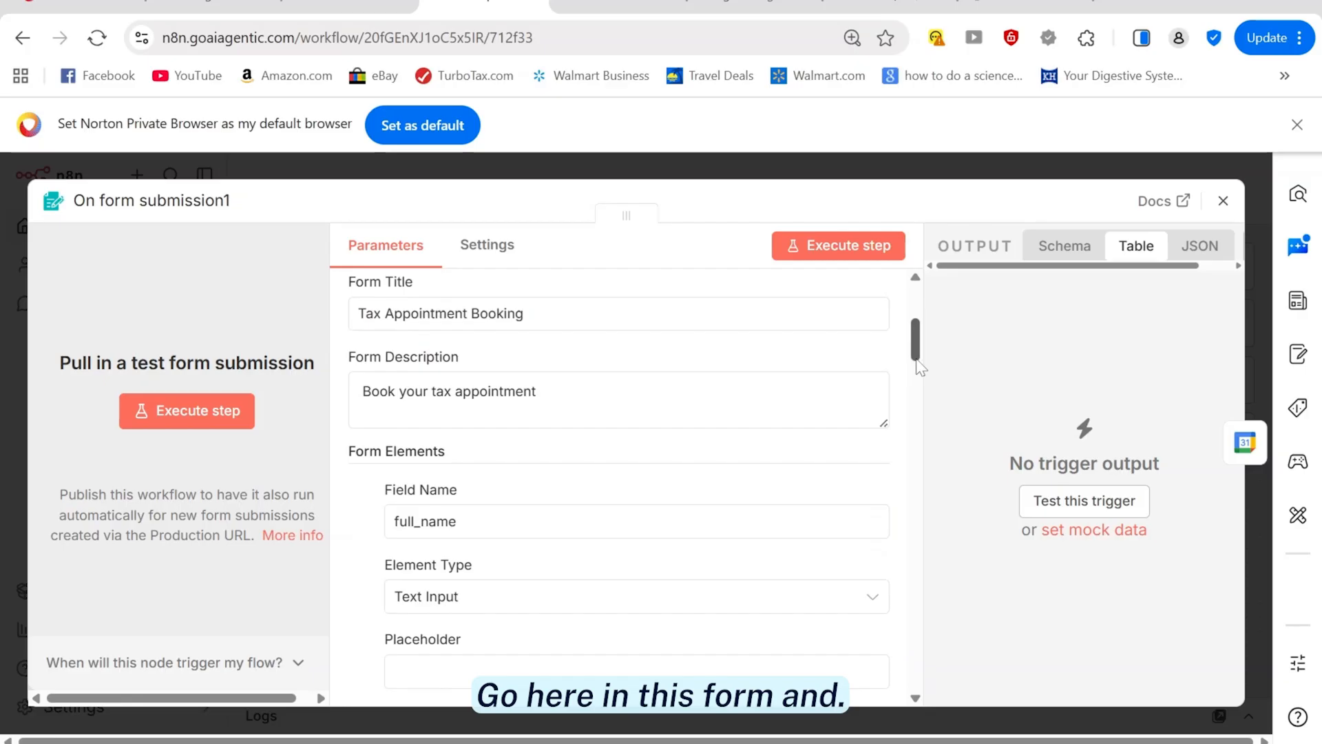
{"action": "left_click_drag", "start_coordinate": [916, 361], "coordinate": [917, 542]}
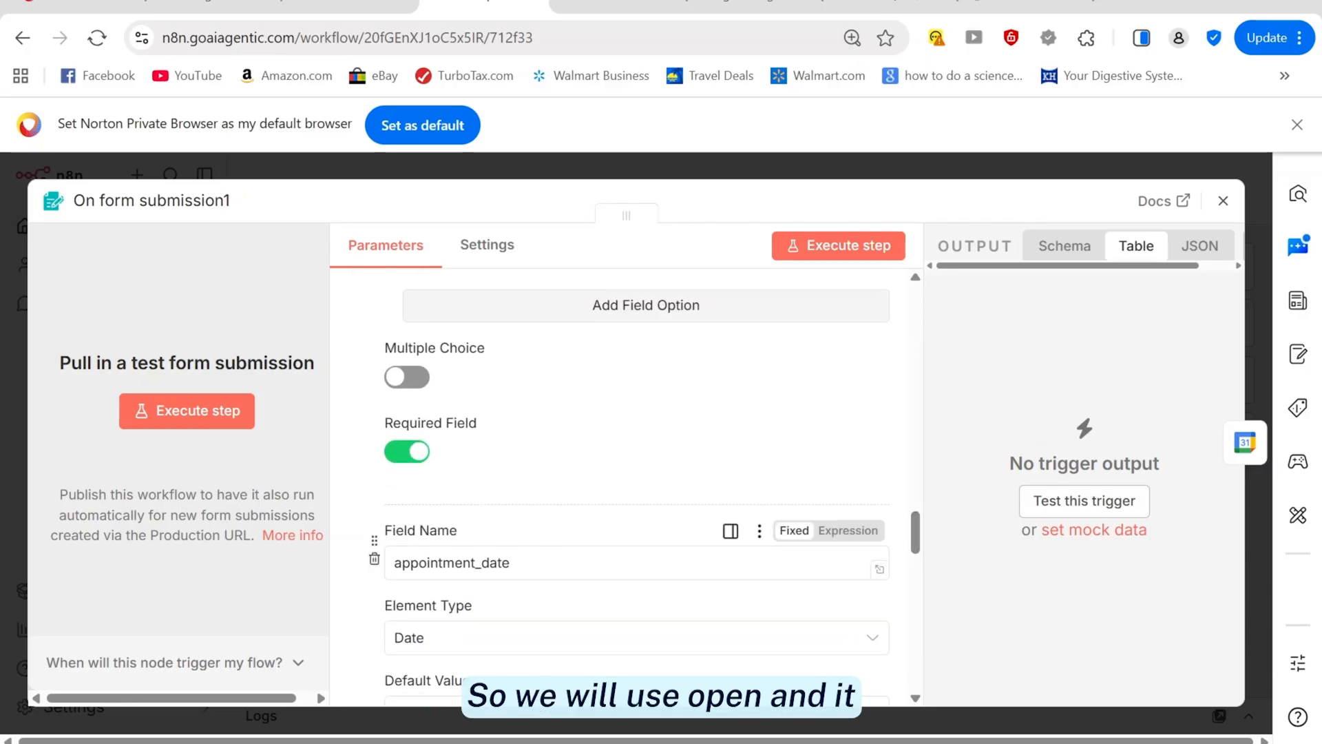
{"action": "left_click_drag", "start_coordinate": [395, 563], "coordinate": [986, 555]}
{"action": "key", "text": "ctrl+c"}
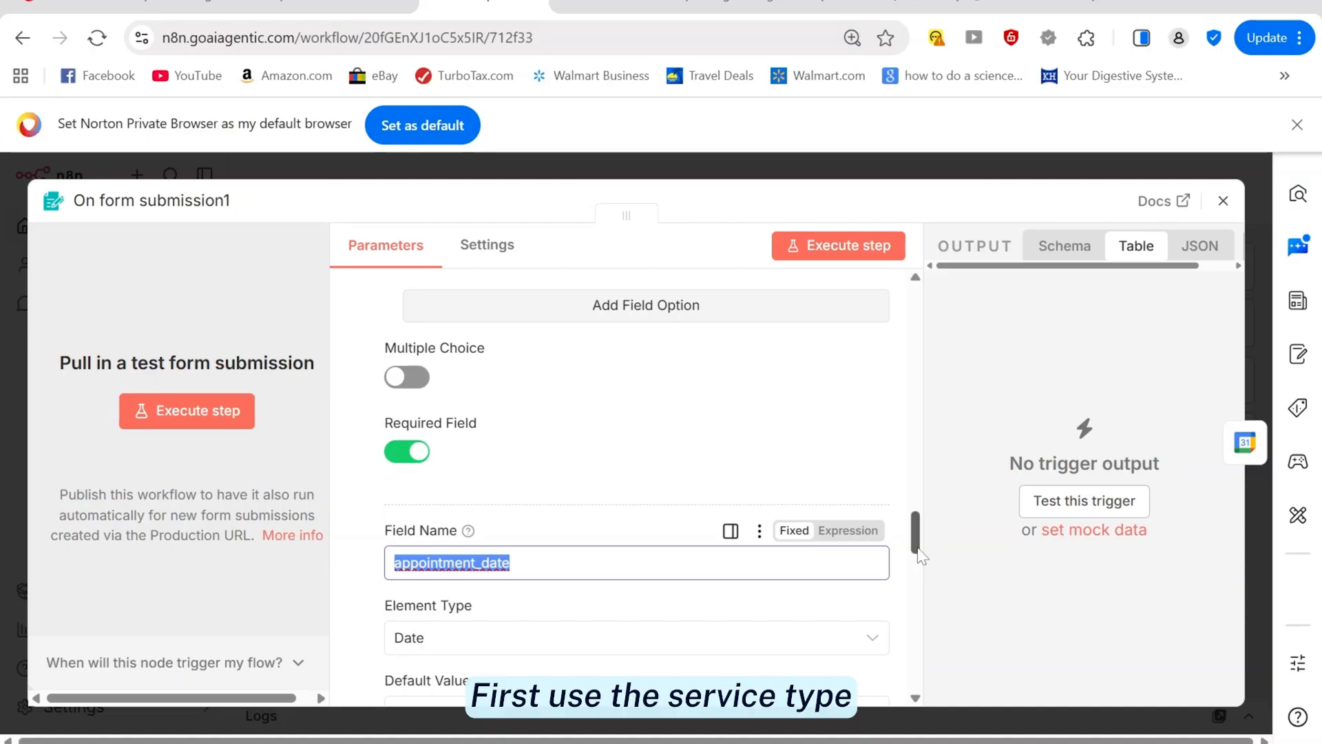
{"action": "scroll", "coordinate": [922, 555], "scroll_direction": "up", "scroll_amount": 8}
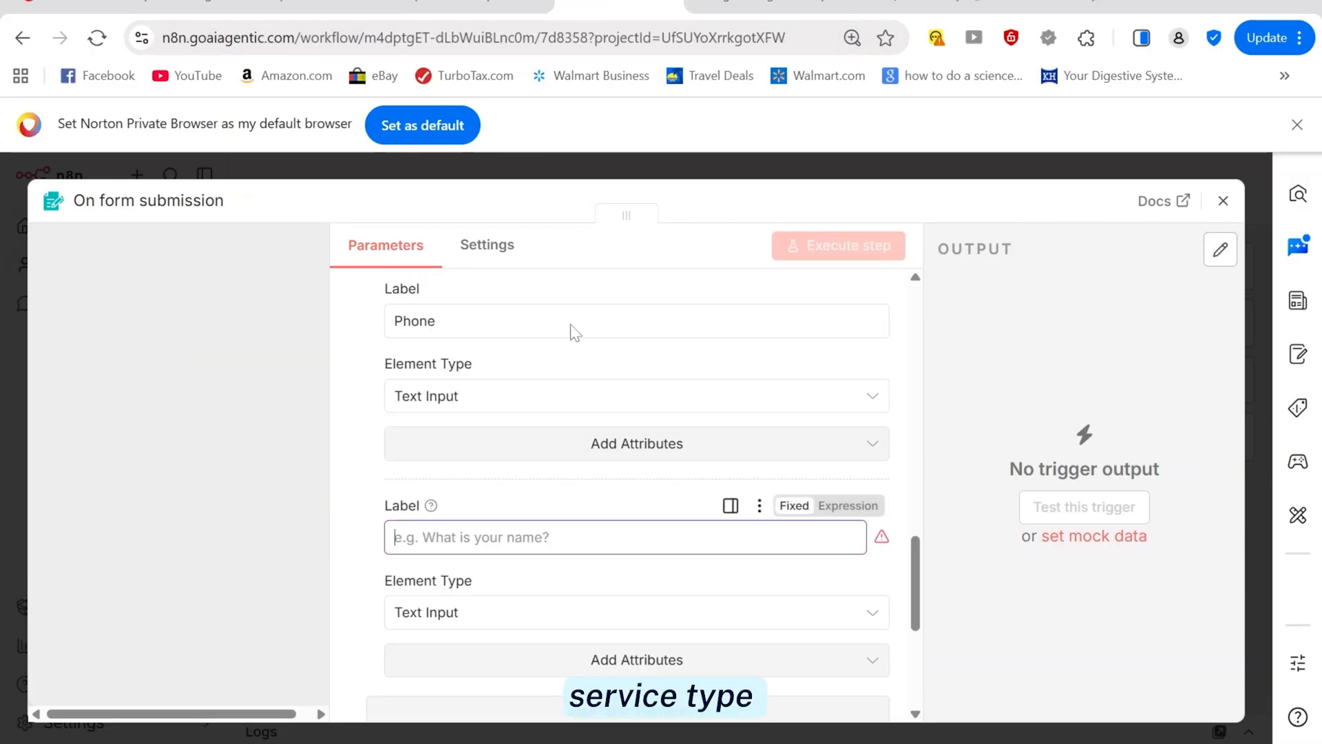
{"action": "type", "text": "service_ty"}
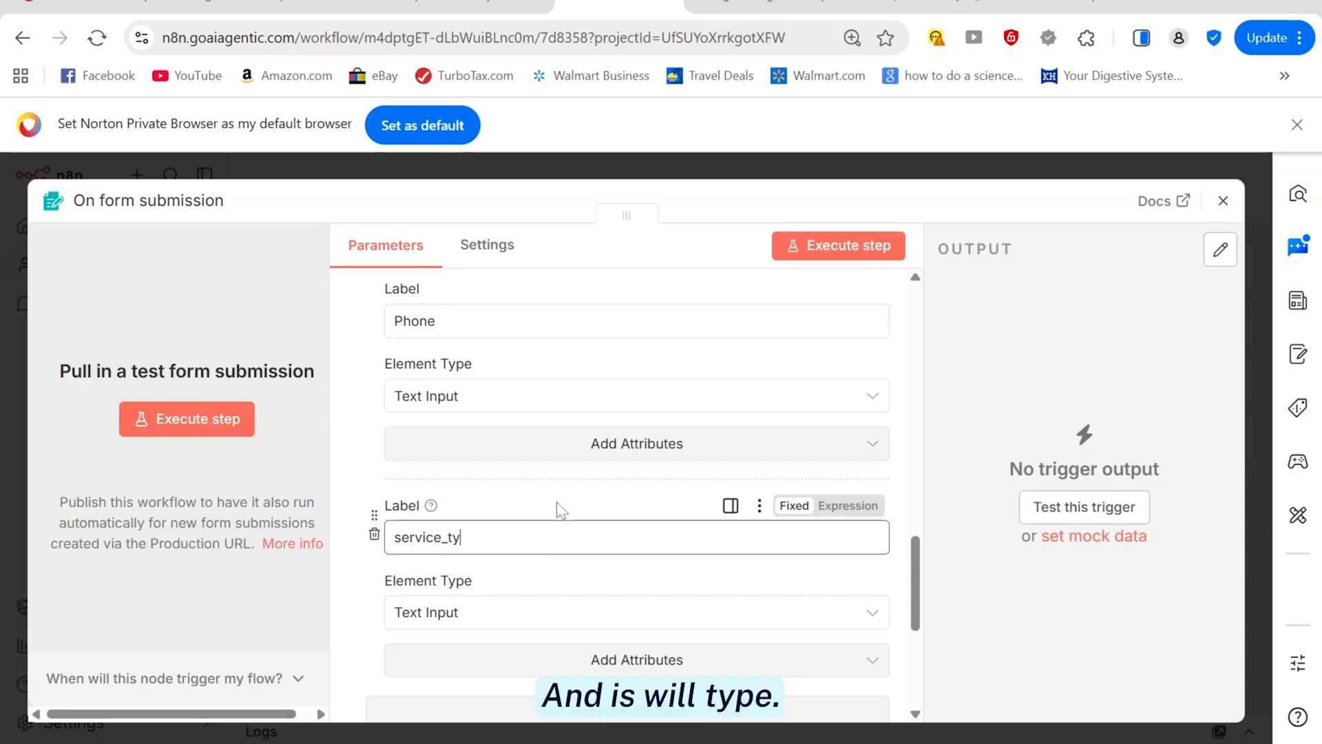
{"action": "type", "text": "pe"}
{"action": "left_click", "coordinate": [517, 615]}
{"action": "scroll", "coordinate": [496, 410], "scroll_direction": "down", "scroll_amount": 2}
{"action": "left_click", "coordinate": [465, 295]}
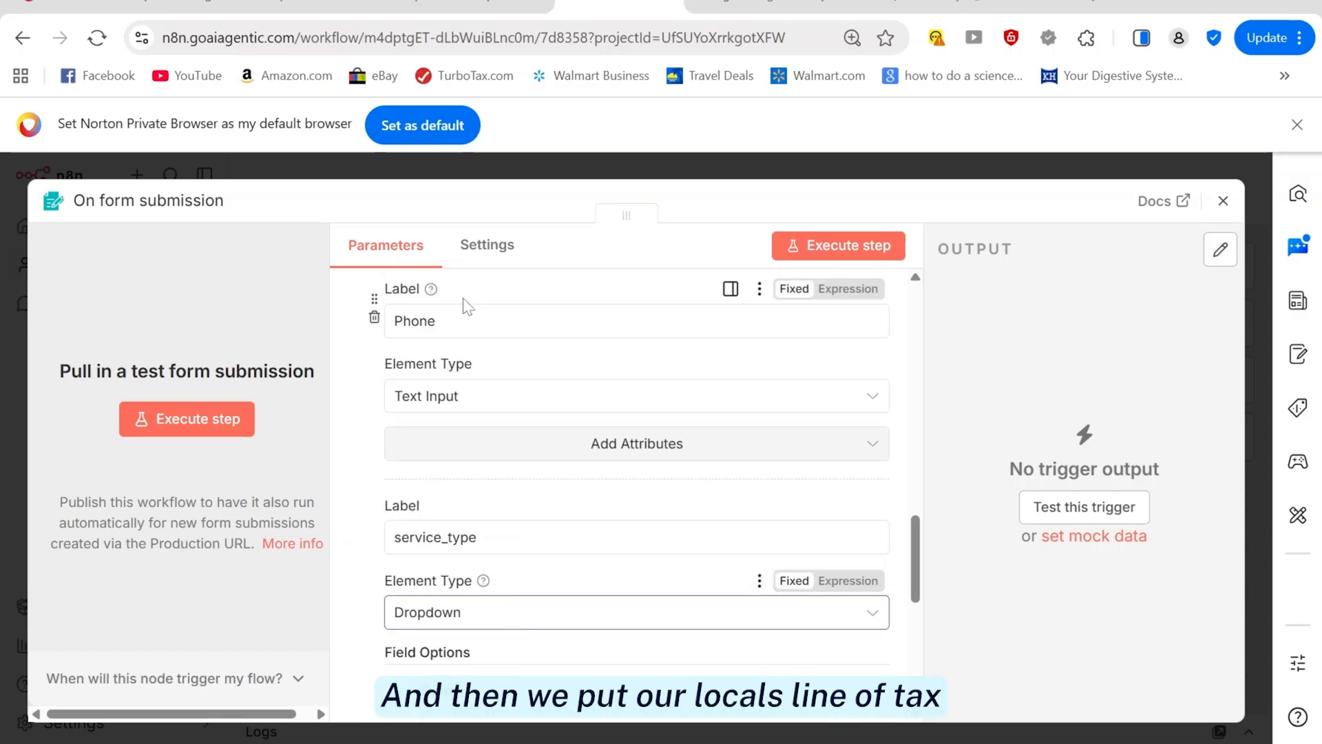
Copy the Tax Filing, Tax Consultation and Business Tax options from the reference workflow's dropdown
{"action": "left_click", "coordinate": [453, 7]}
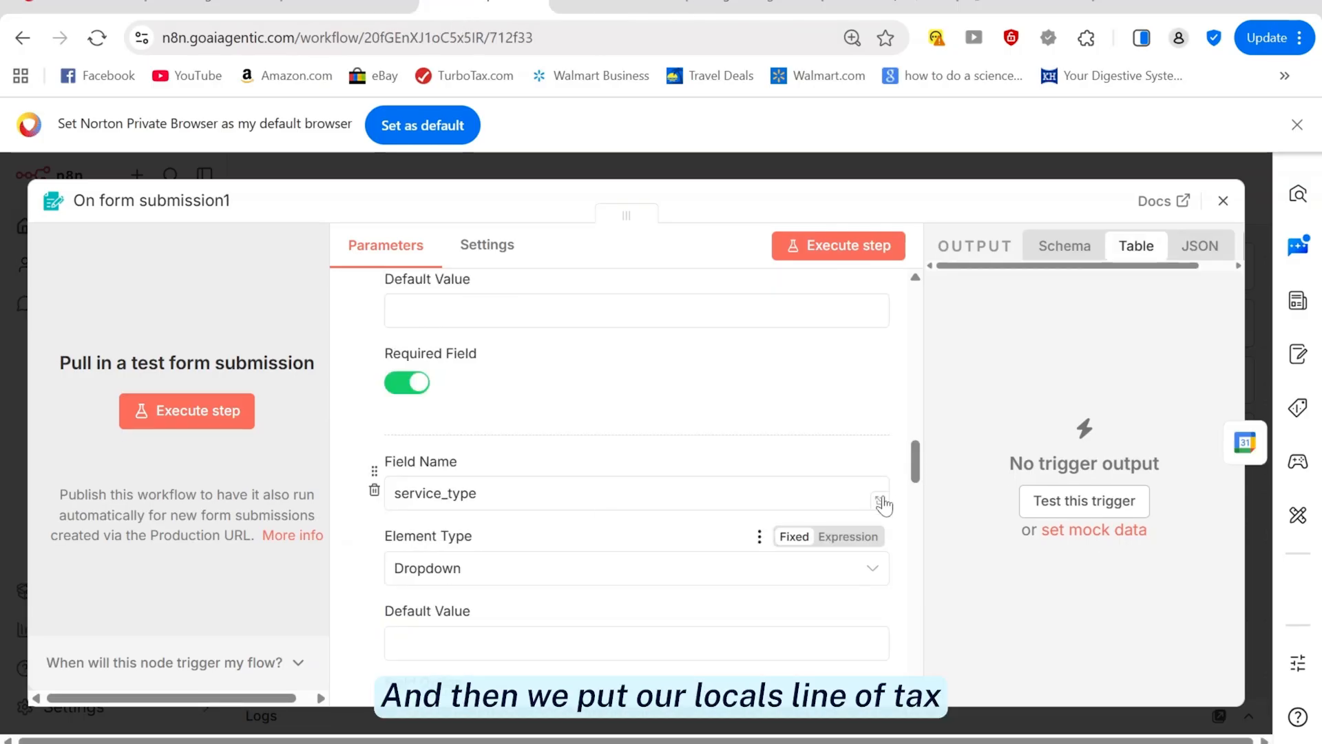
{"action": "left_click_drag", "start_coordinate": [916, 475], "coordinate": [913, 513]}
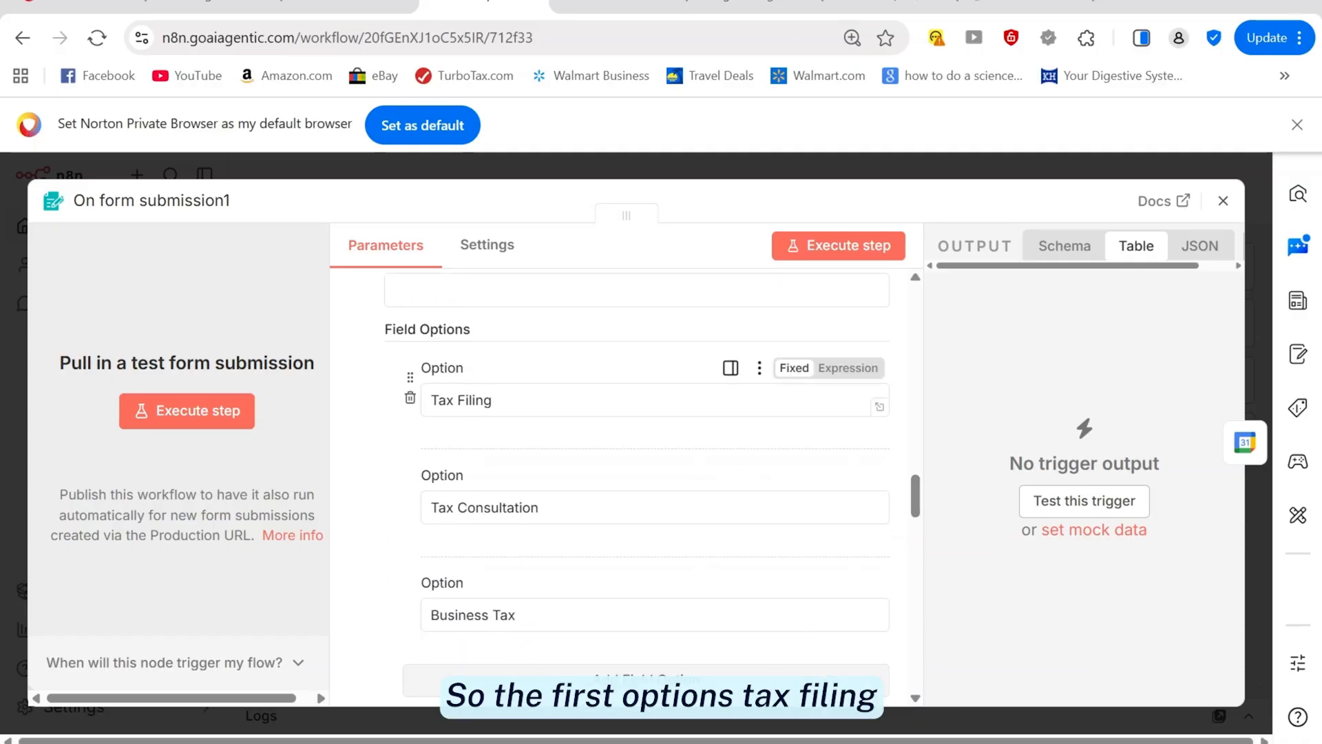
{"action": "triple_click", "coordinate": [422, 412]}
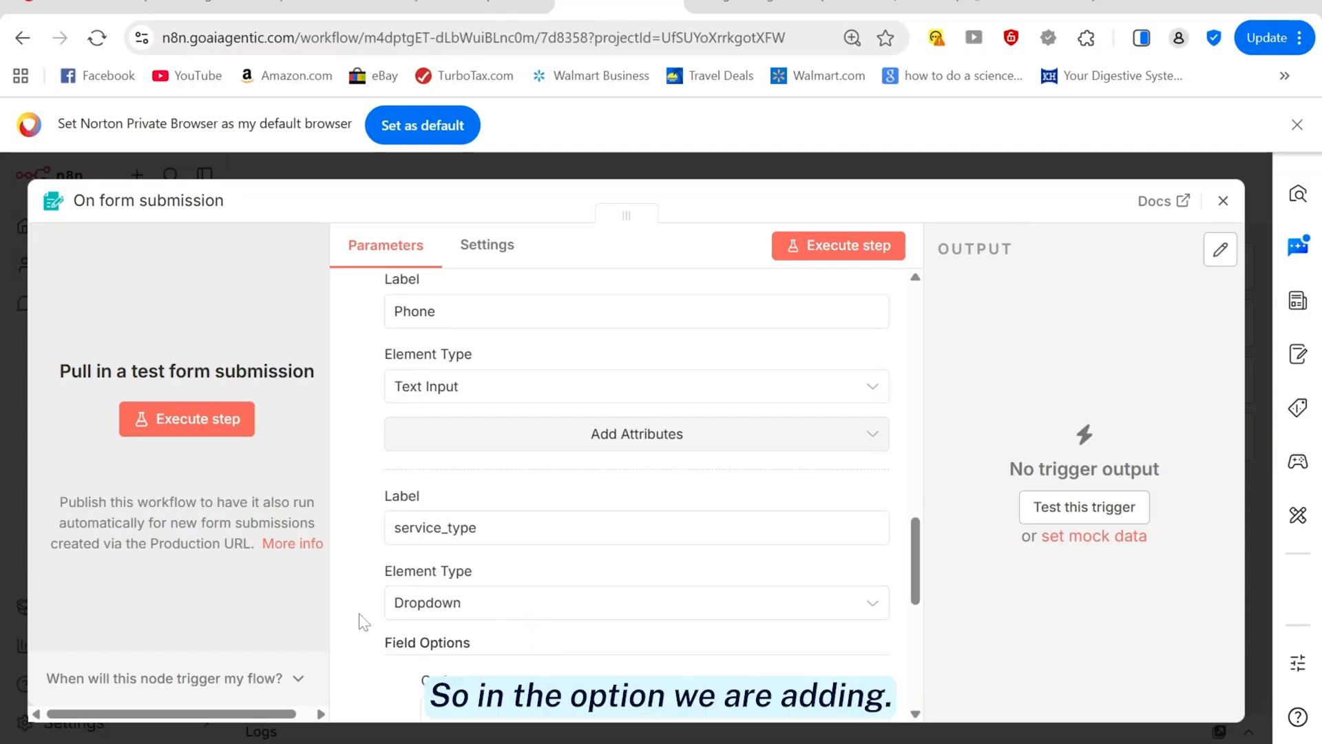
{"action": "scroll", "coordinate": [413, 551], "scroll_direction": "down", "scroll_amount": 3}
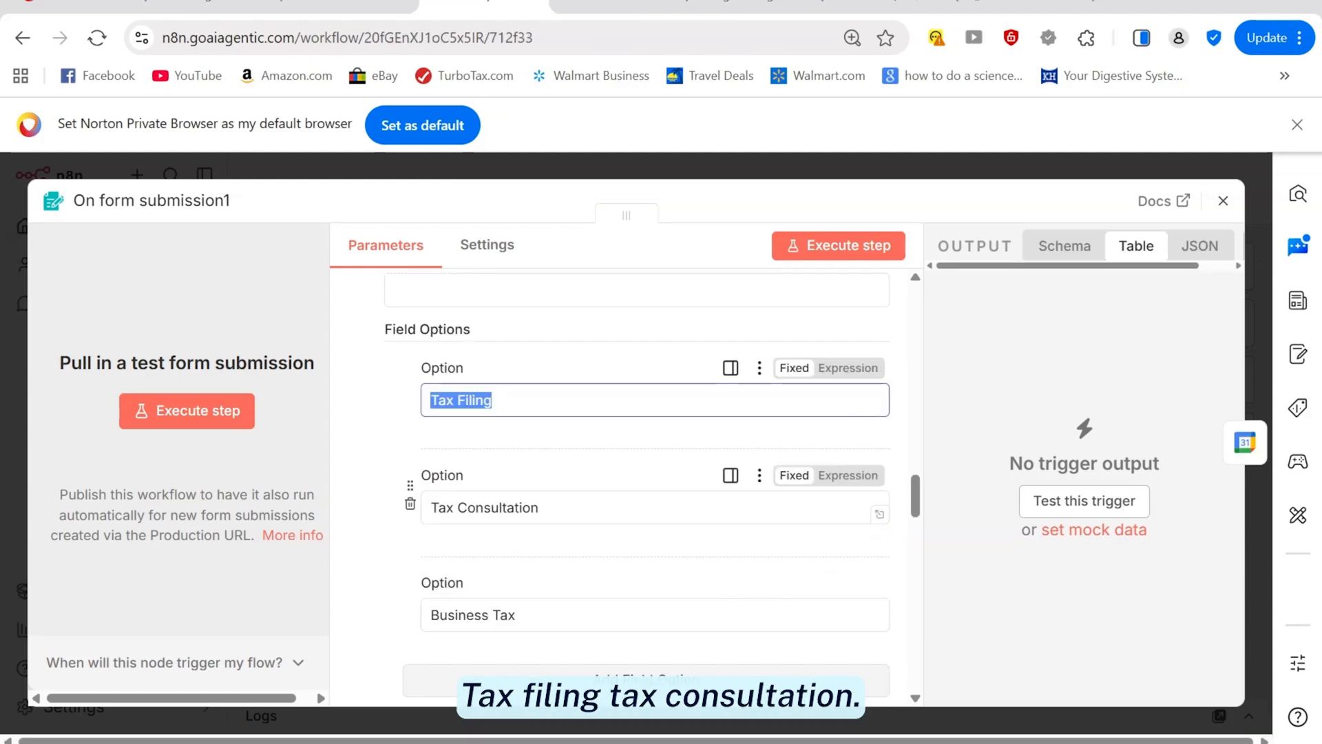
{"action": "left_click_drag", "start_coordinate": [439, 508], "coordinate": [539, 508]}
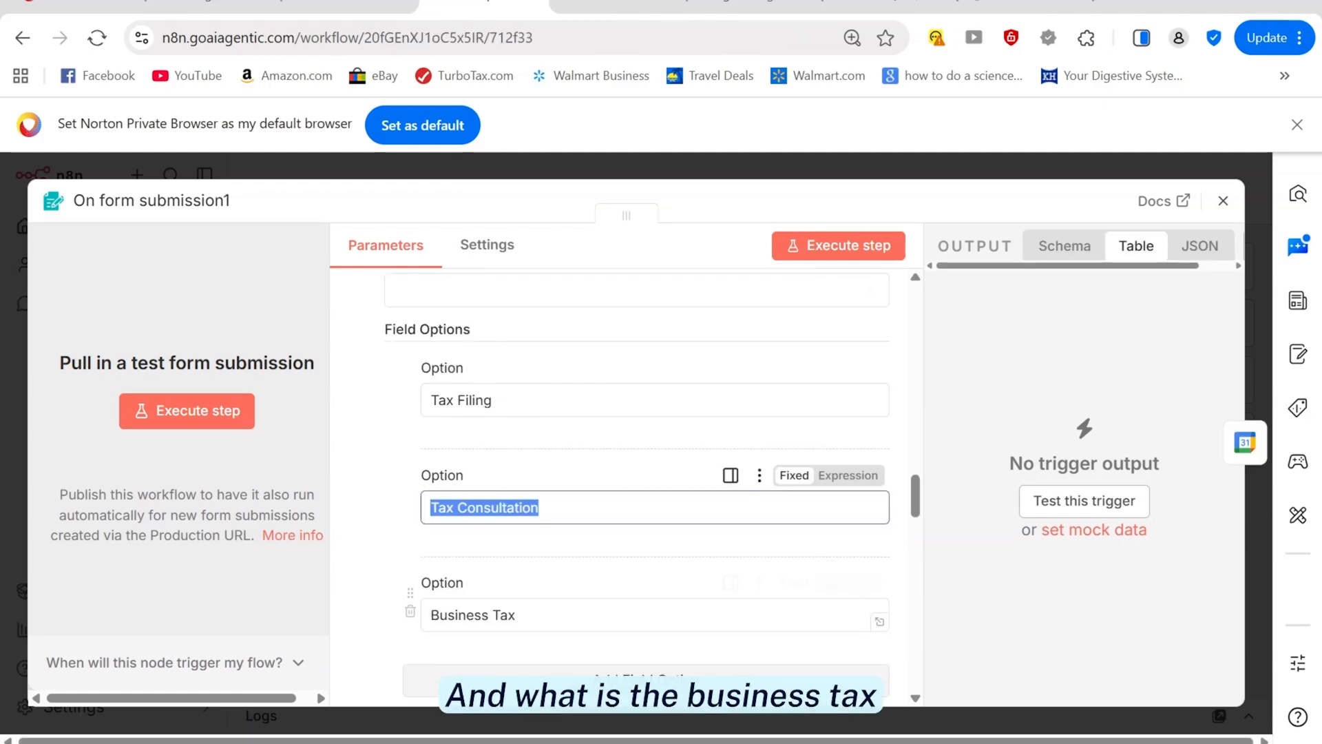
{"action": "key", "text": "Tab"}
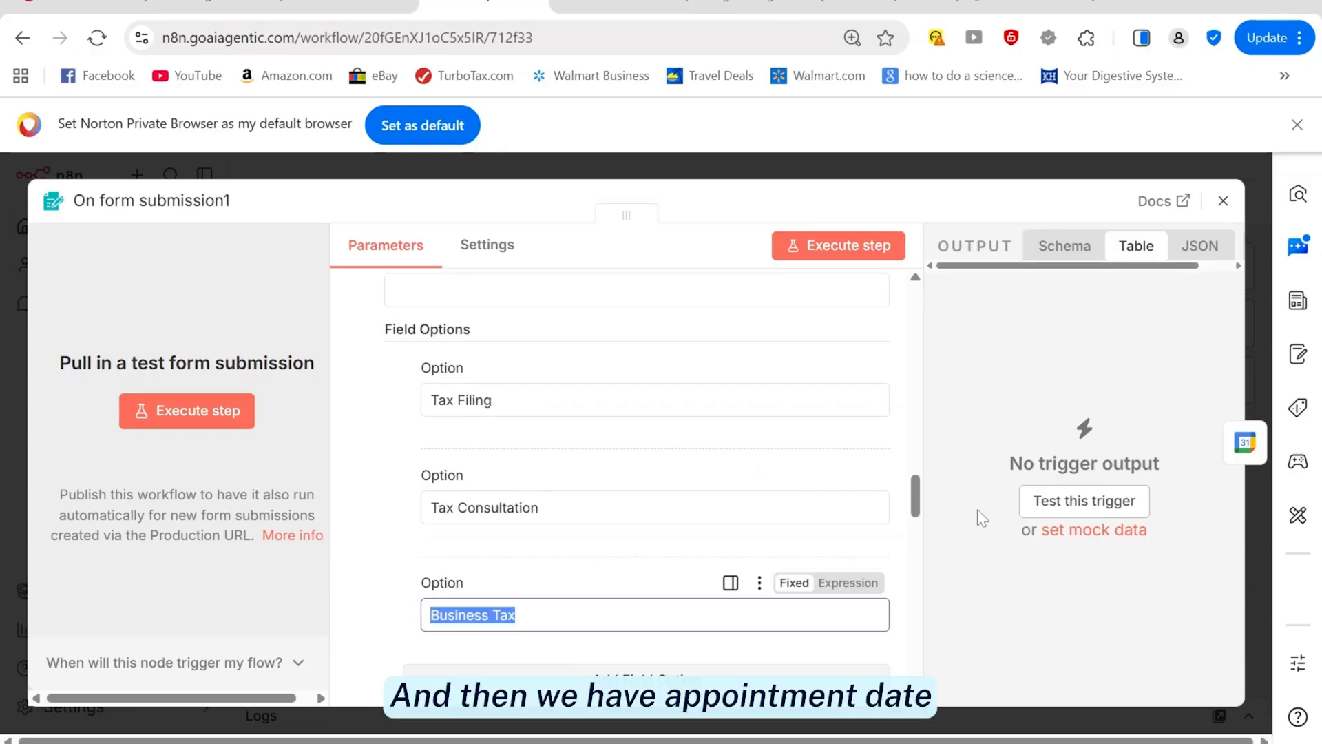
{"action": "left_click_drag", "start_coordinate": [916, 510], "coordinate": [926, 542]}
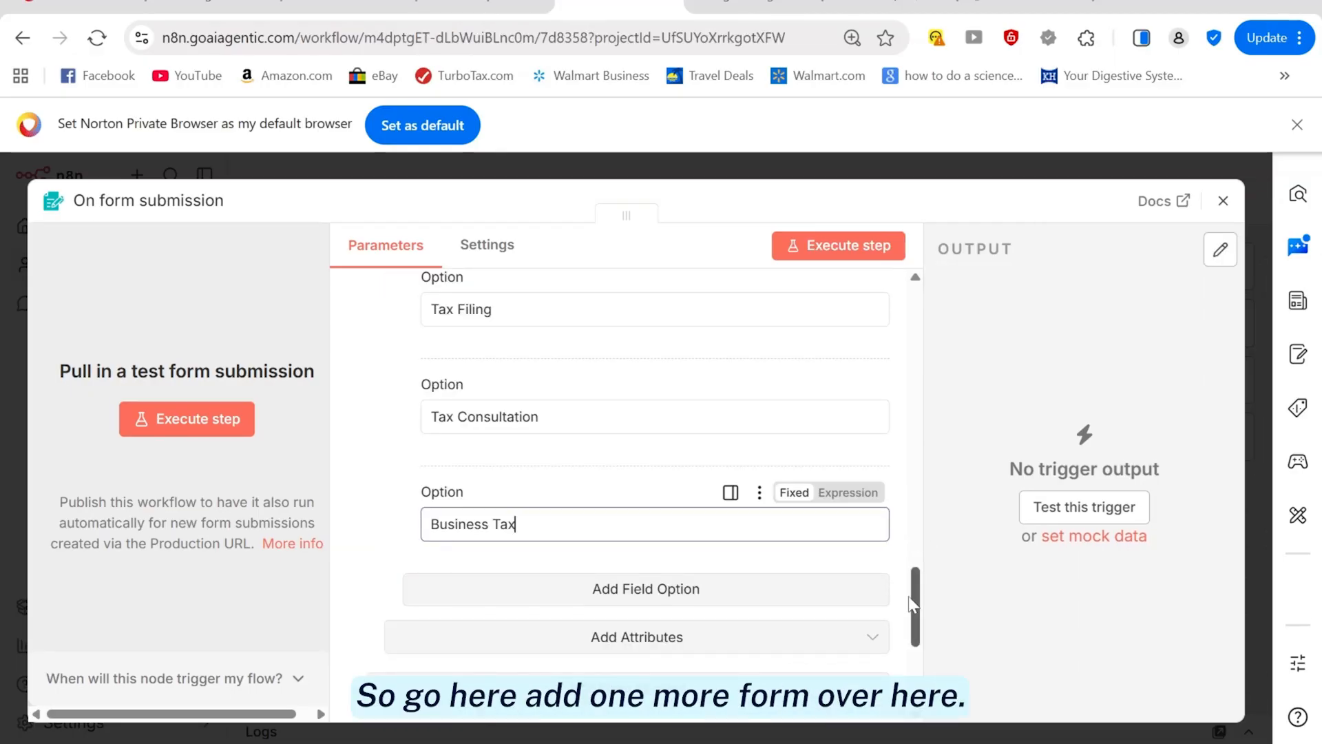
Add an appointment_date form element after service_type and set its type to Date
{"action": "scroll", "coordinate": [673, 484], "scroll_direction": "down", "scroll_amount": 3}
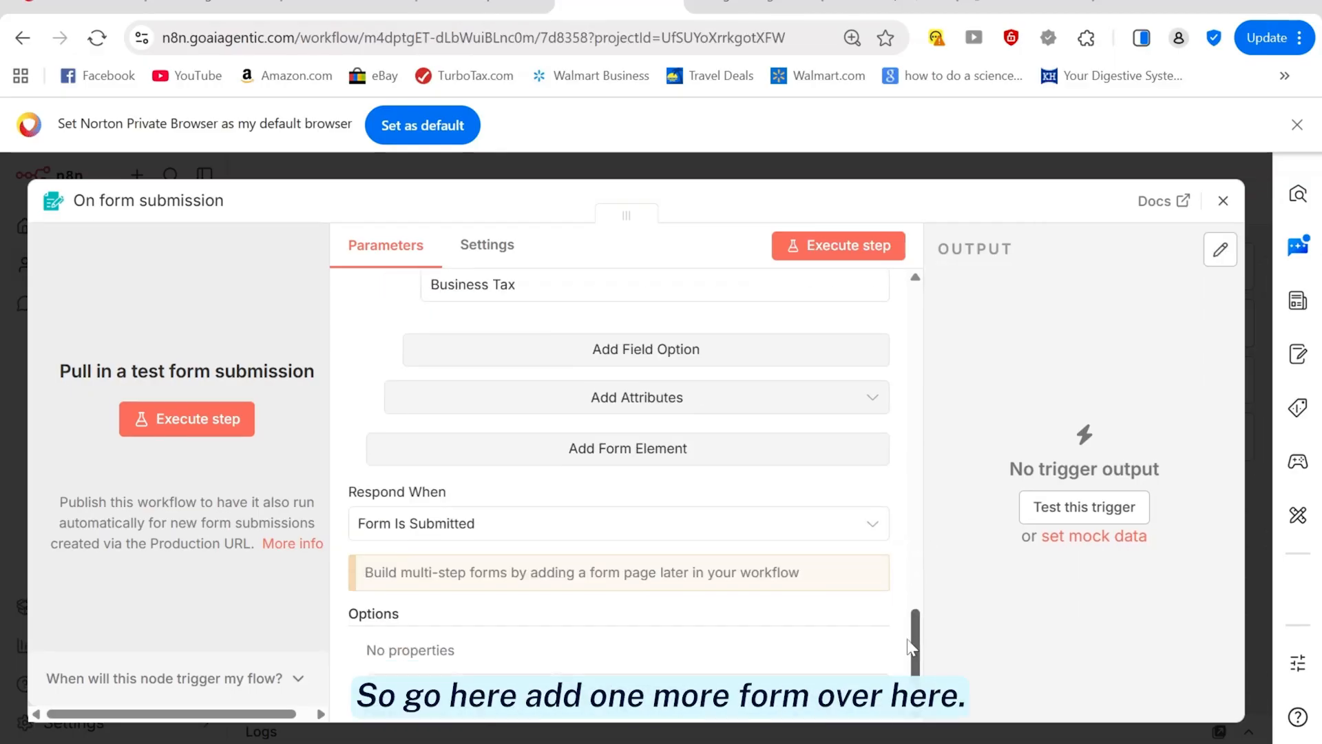
{"action": "left_click", "coordinate": [628, 444]}
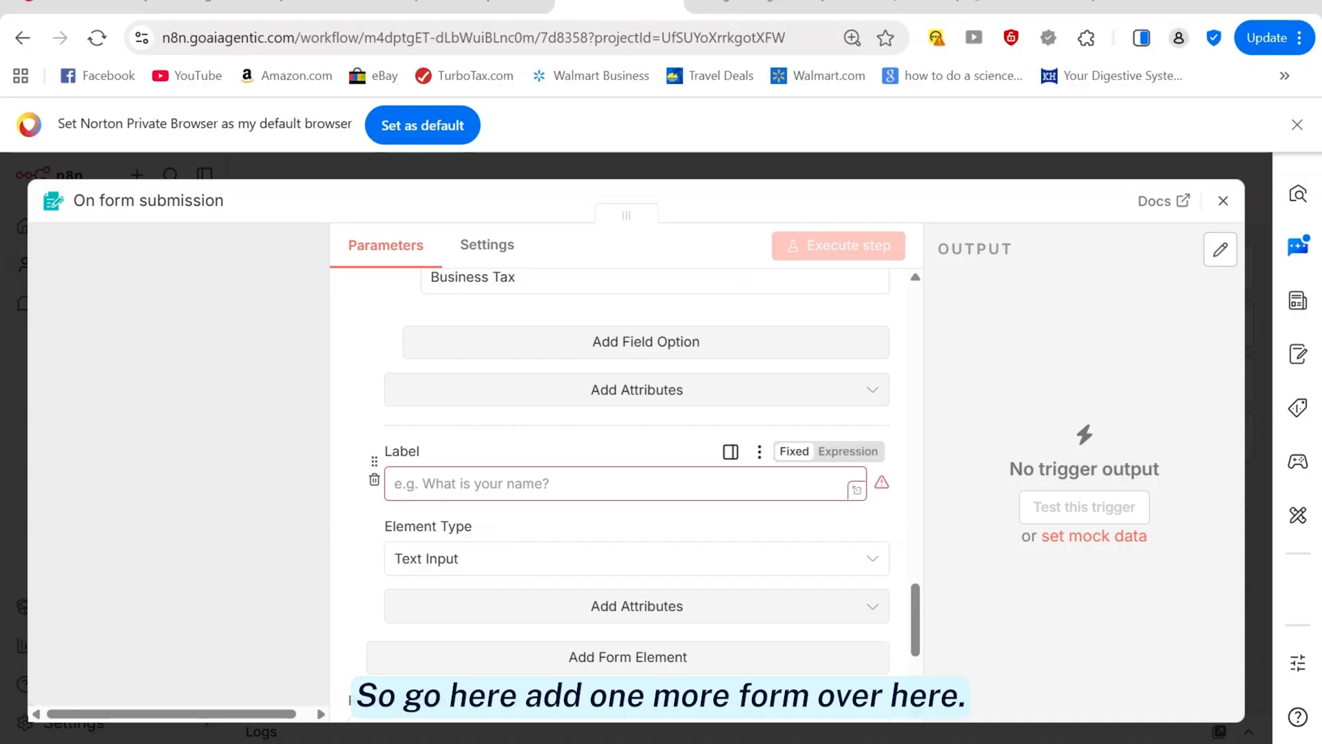
{"action": "key", "text": "ctrl+v"}
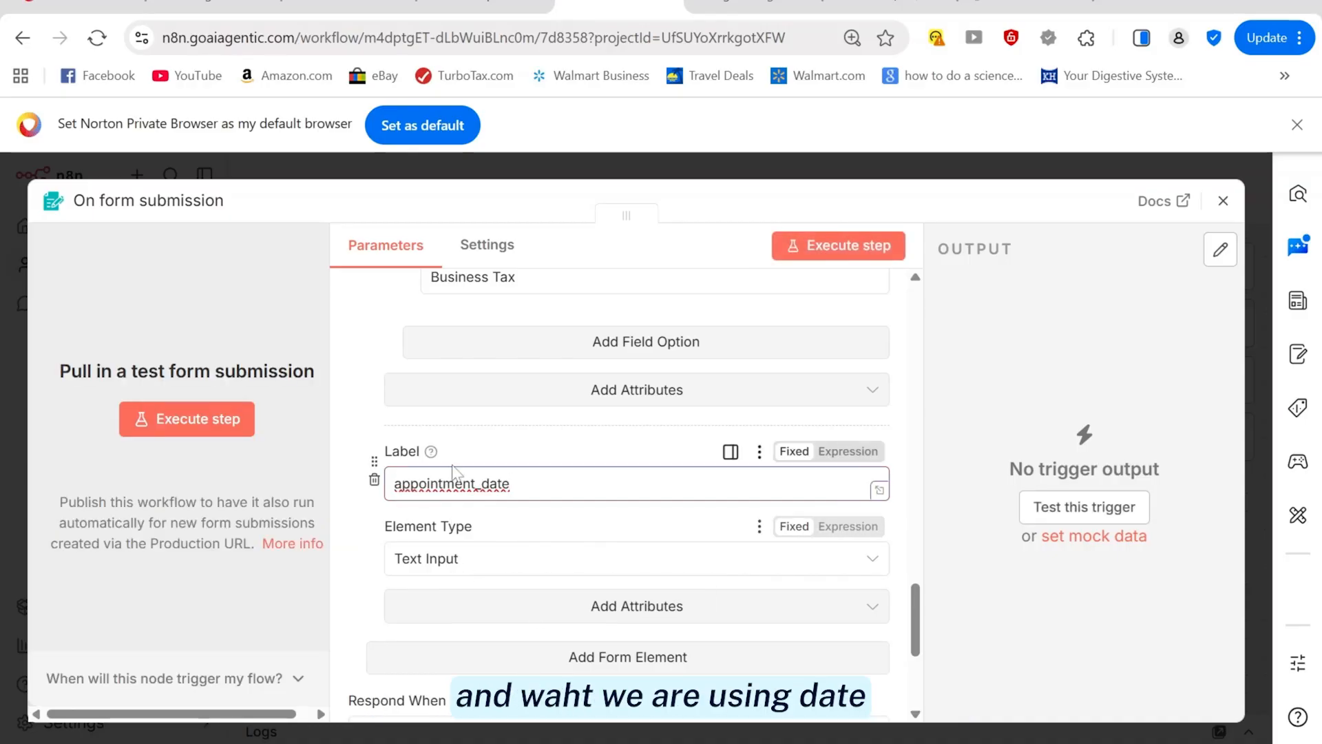
{"action": "left_click", "coordinate": [463, 11]}
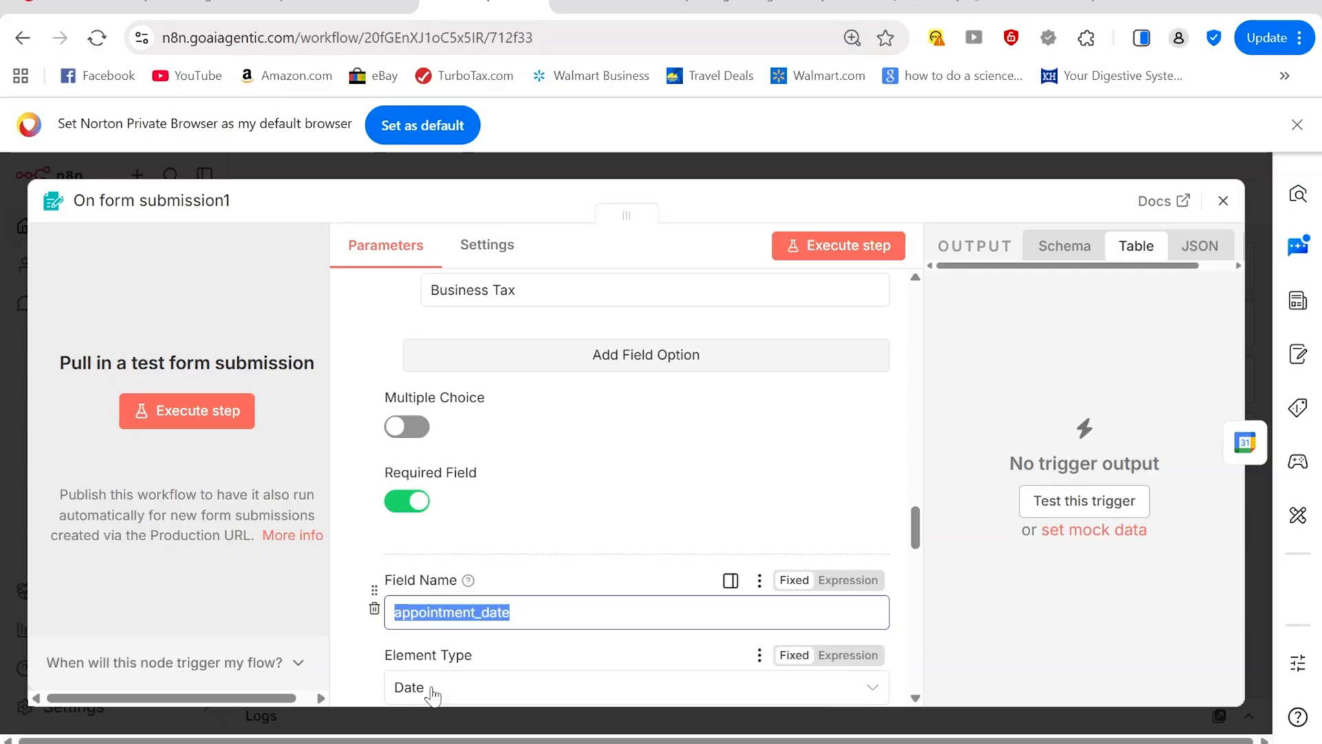
{"action": "left_click", "coordinate": [582, 6]}
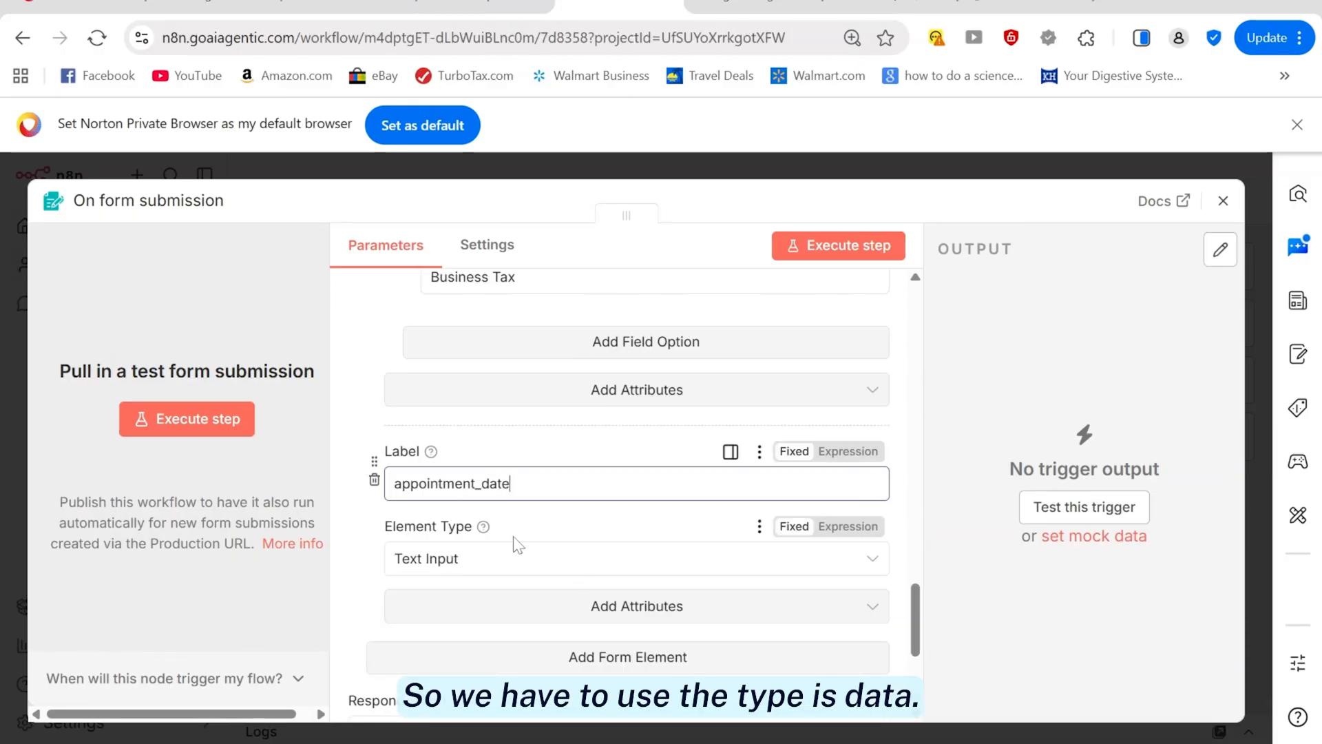
{"action": "left_click", "coordinate": [478, 559]}
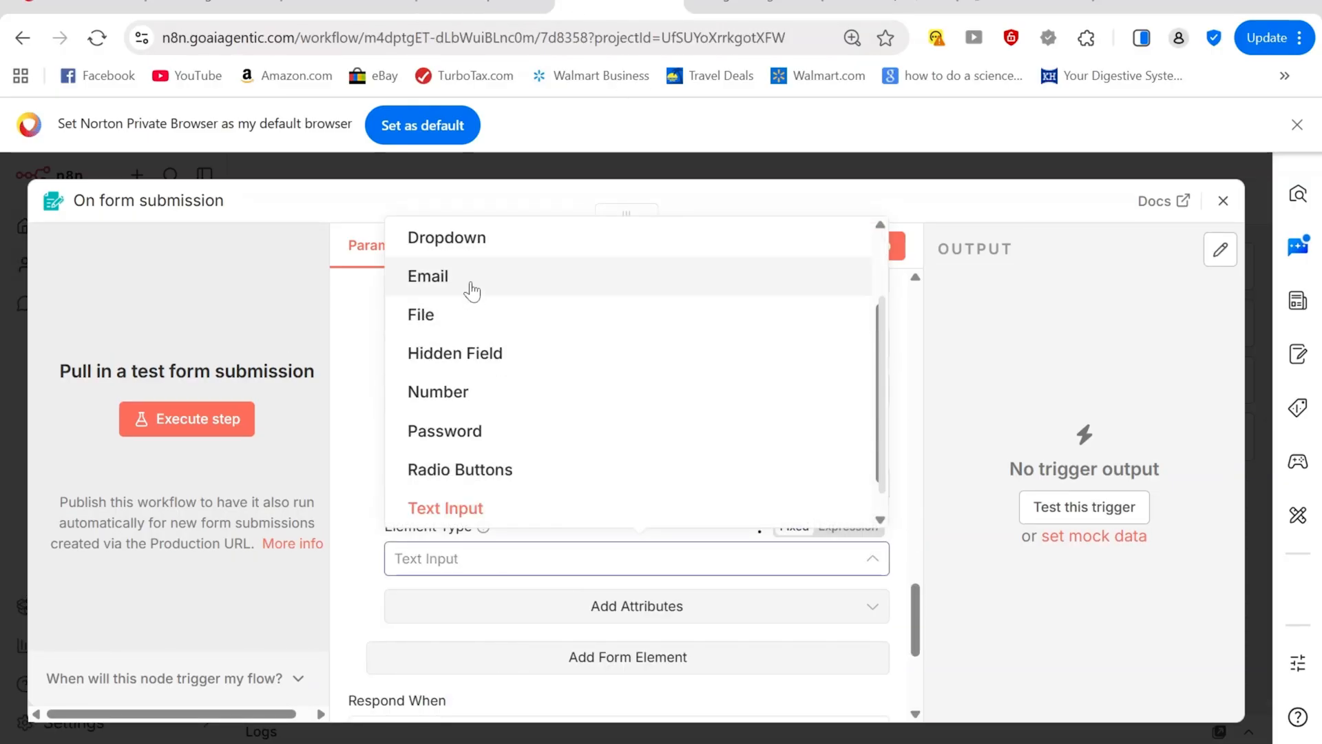
{"action": "scroll", "coordinate": [473, 286], "scroll_direction": "up", "scroll_amount": 1}
{"action": "left_click", "coordinate": [469, 238]}
Give the appointment_time field a 09:00 placeholder copied from the reference workflow
{"action": "left_click", "coordinate": [456, 4]}
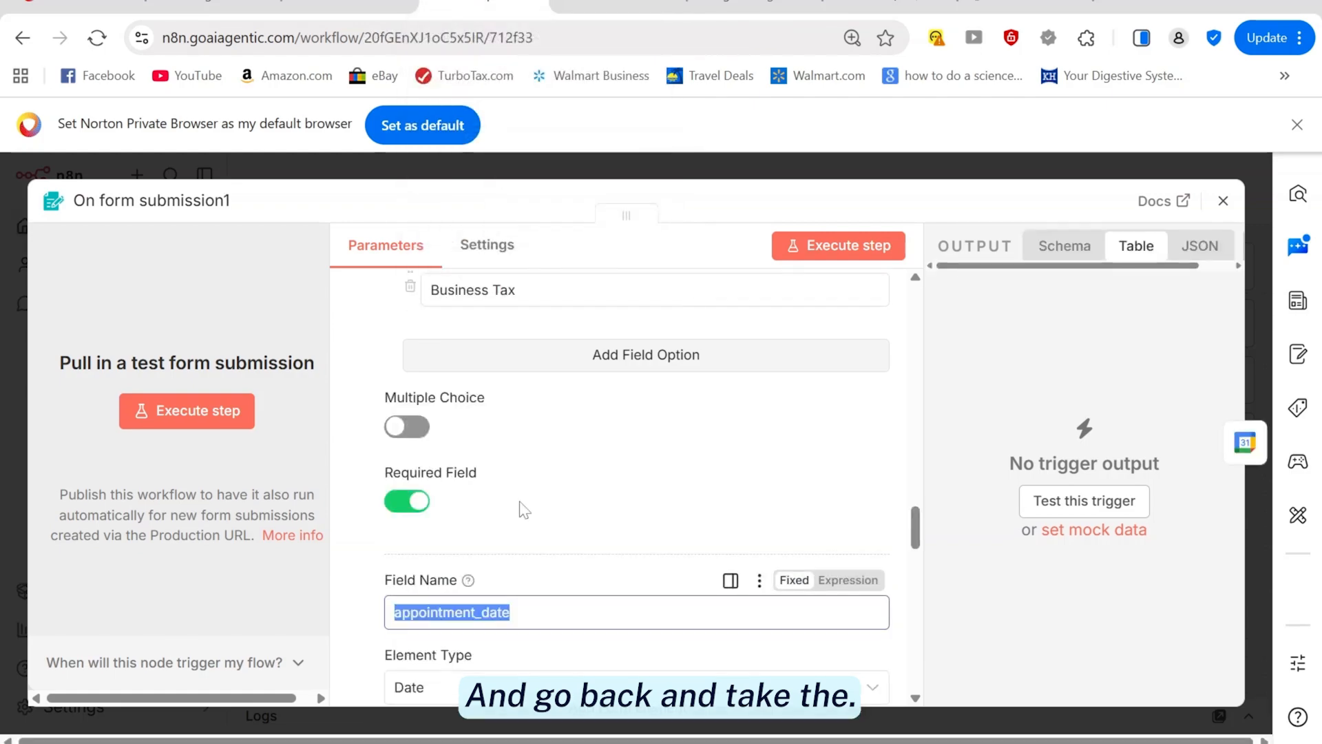
{"action": "scroll", "coordinate": [524, 551], "scroll_direction": "down", "scroll_amount": 8}
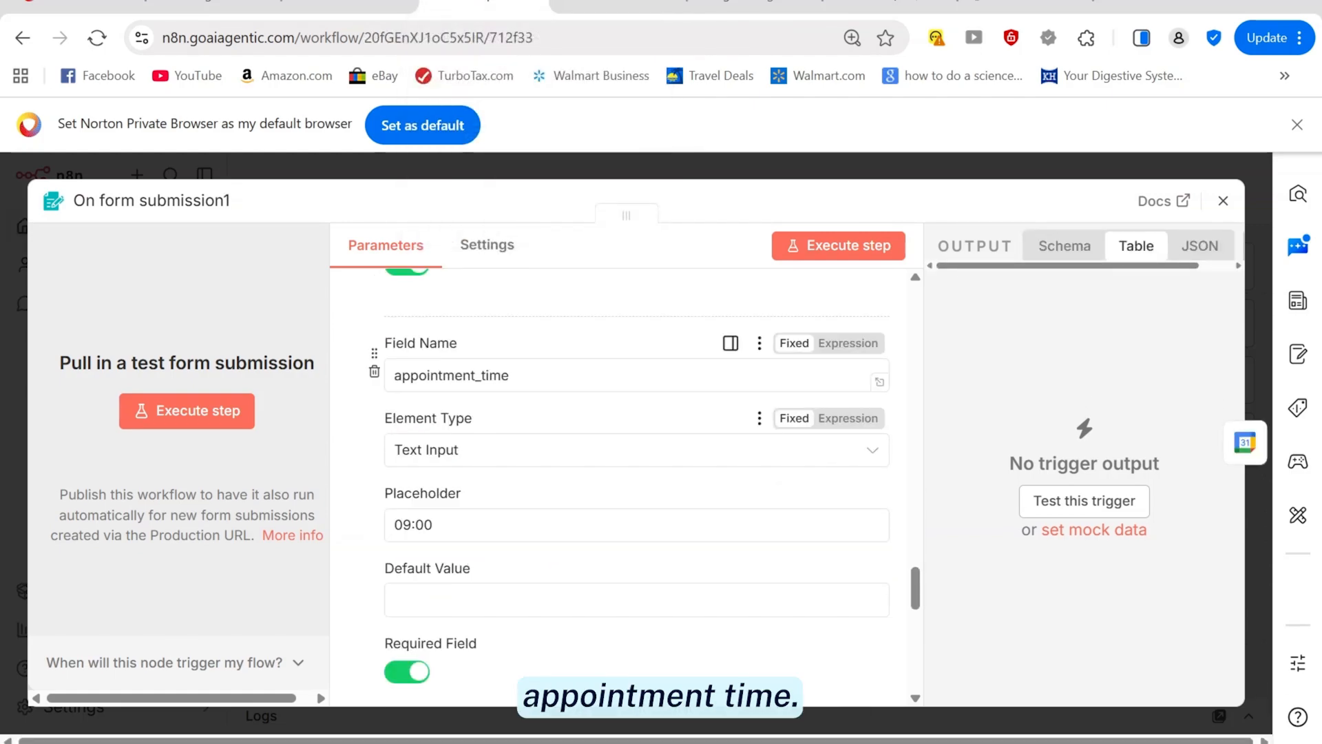
{"action": "left_click_drag", "start_coordinate": [441, 525], "coordinate": [339, 535]}
{"action": "key", "text": "ctrl+c"}
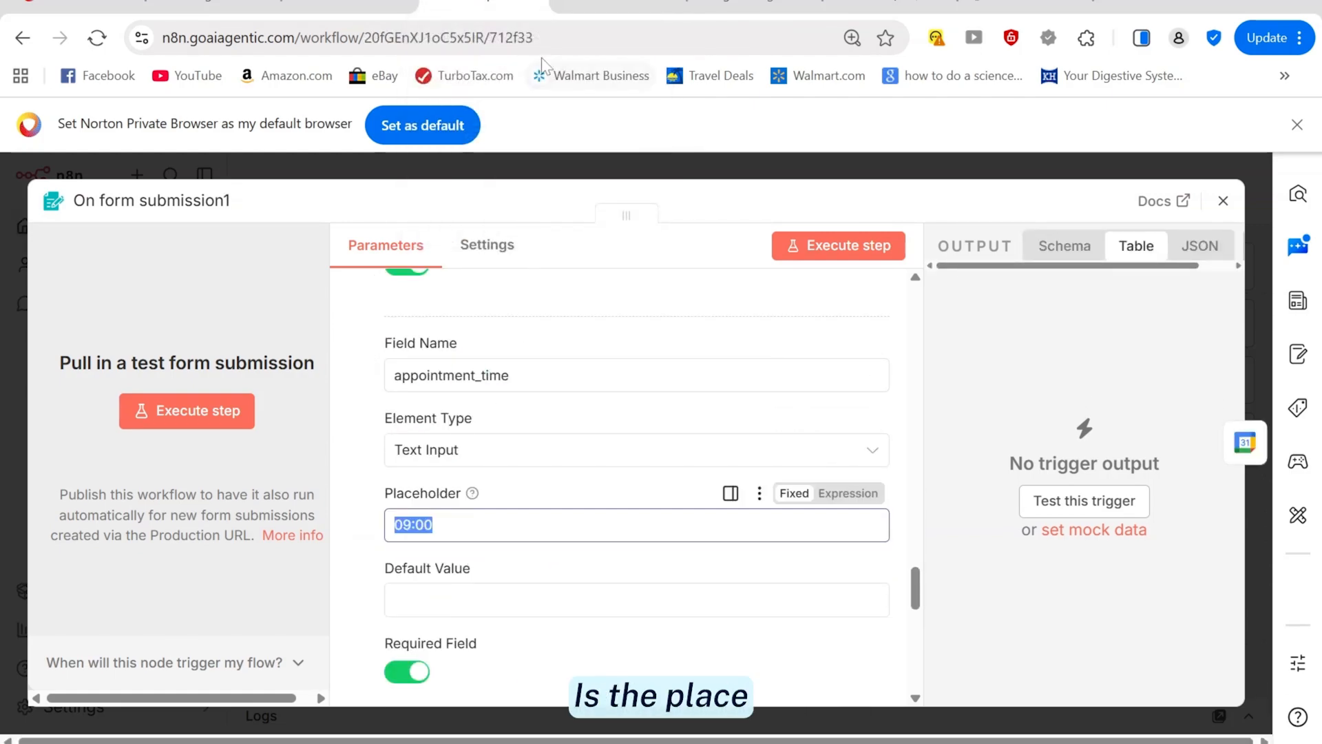
{"action": "left_click", "coordinate": [619, 5]}
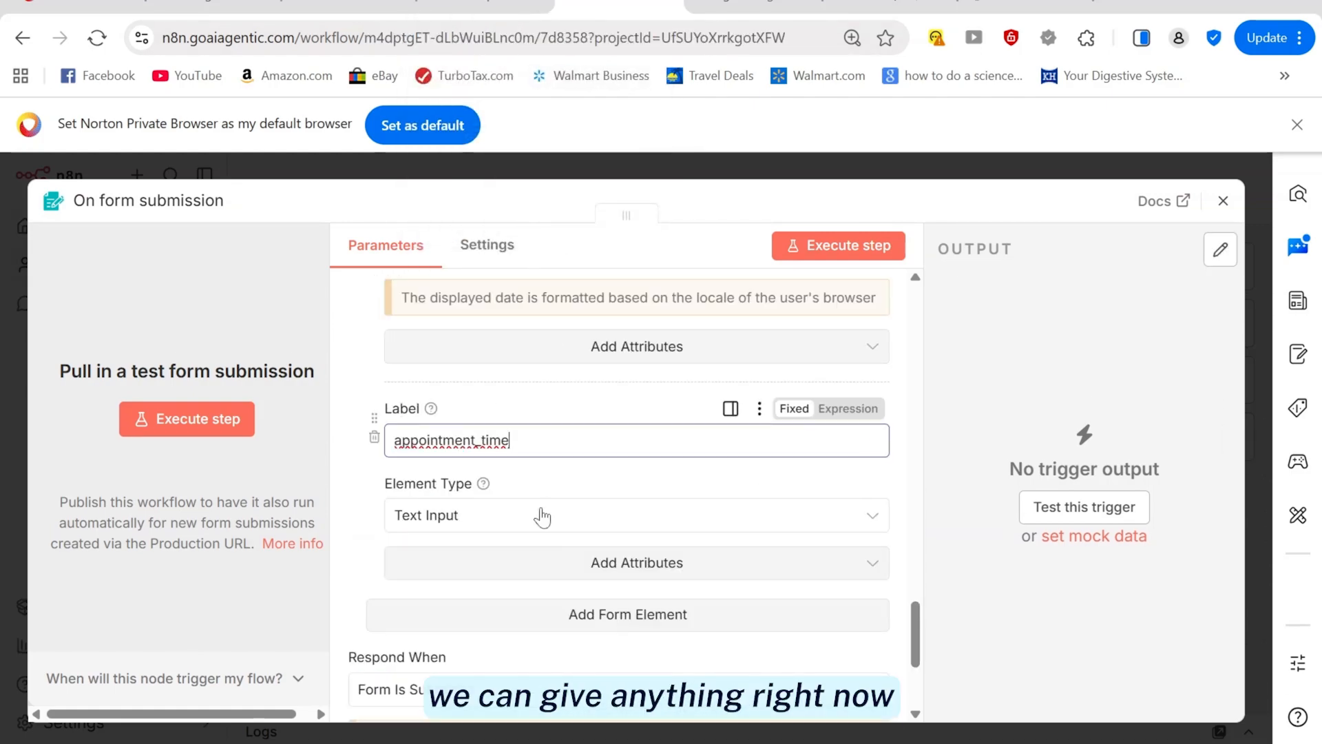
{"action": "left_click", "coordinate": [603, 579]}
{"action": "left_click", "coordinate": [445, 428]}
{"action": "left_click", "coordinate": [431, 596]}
{"action": "key", "text": "ctrl+v"}
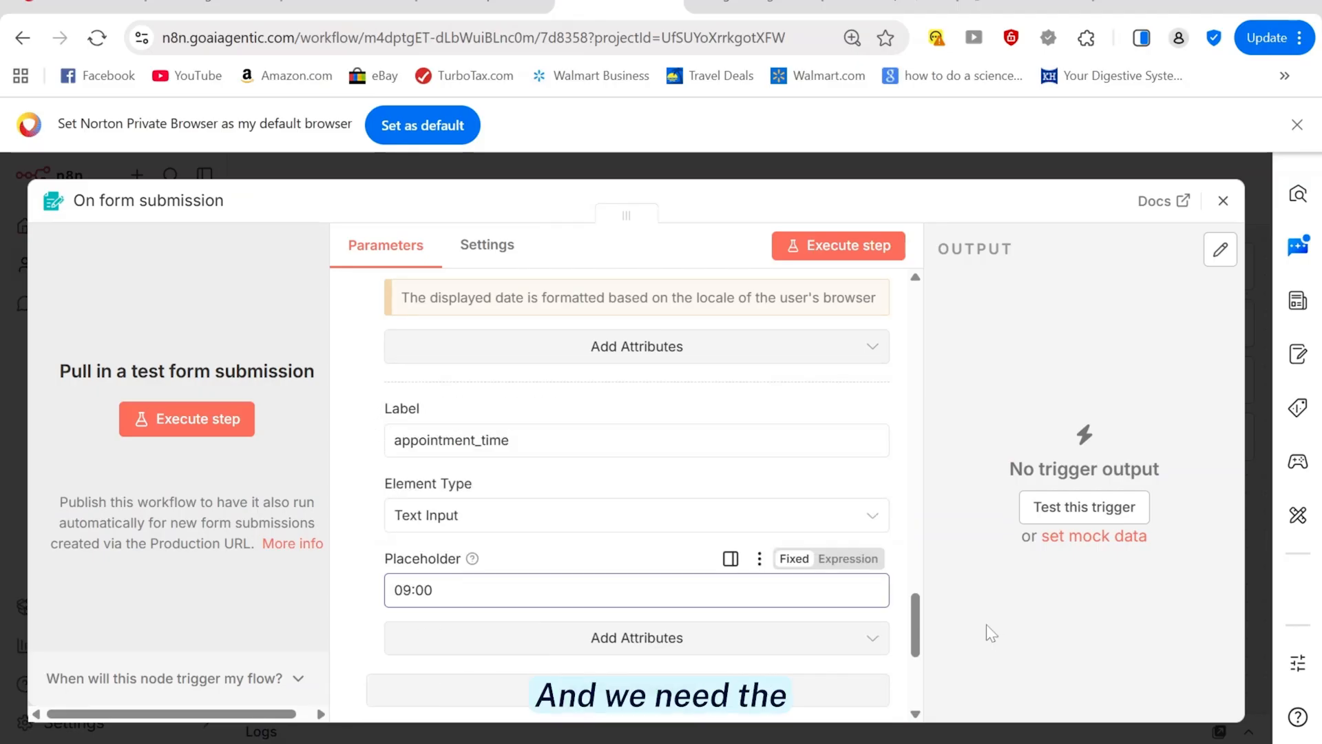
{"action": "left_click_drag", "start_coordinate": [920, 642], "coordinate": [926, 560]}
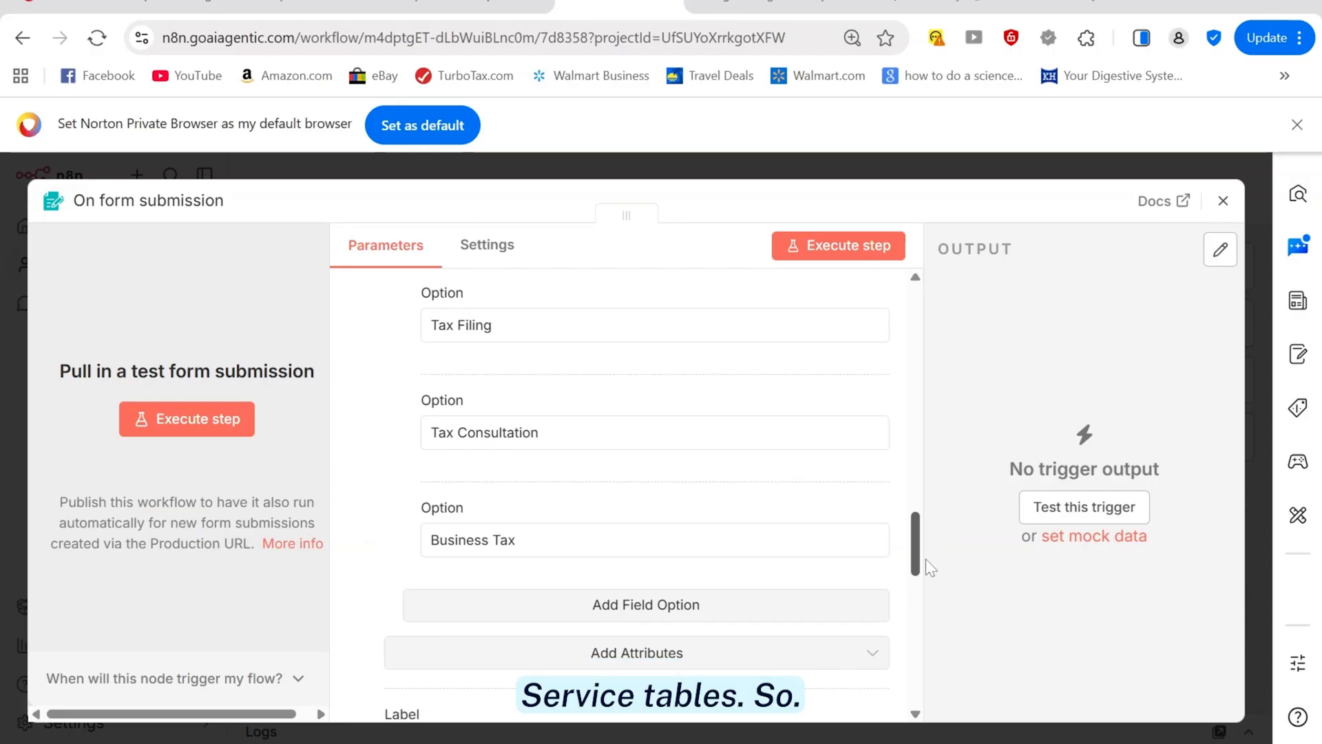
{"action": "scroll", "coordinate": [642, 579], "scroll_direction": "down", "scroll_amount": 1}
Make service_type, appointment_date and appointment_time required, and delete the empty unlabelled element
{"action": "left_click", "coordinate": [642, 579]}
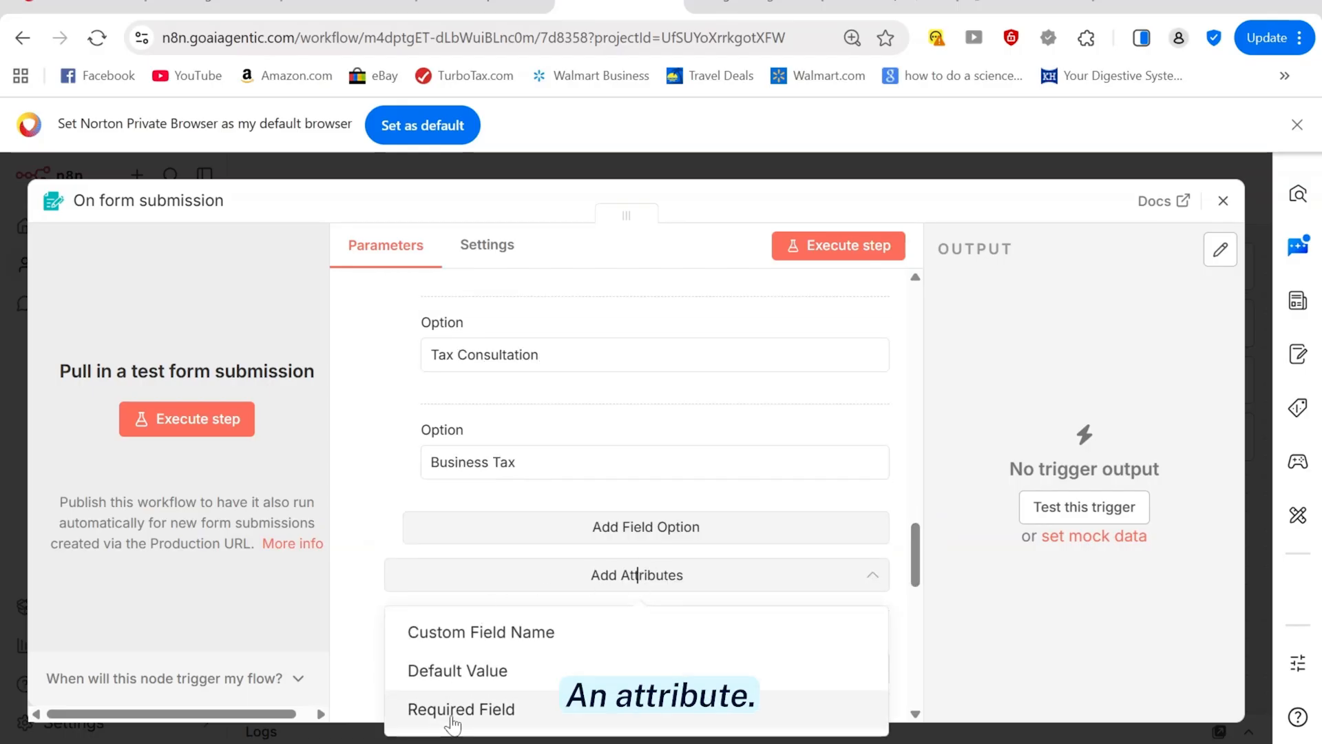
{"action": "left_click", "coordinate": [453, 706]}
{"action": "left_click", "coordinate": [407, 599]}
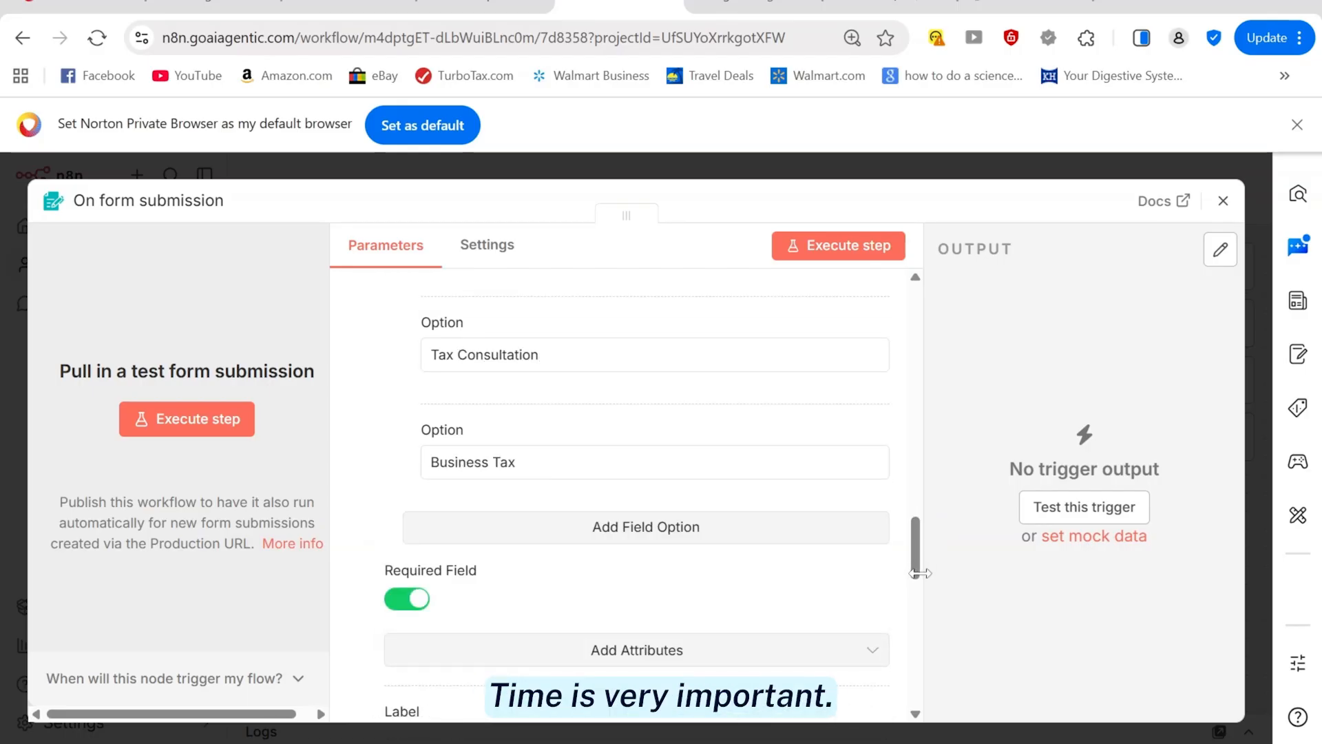
{"action": "scroll", "coordinate": [907, 571], "scroll_direction": "down", "scroll_amount": 5}
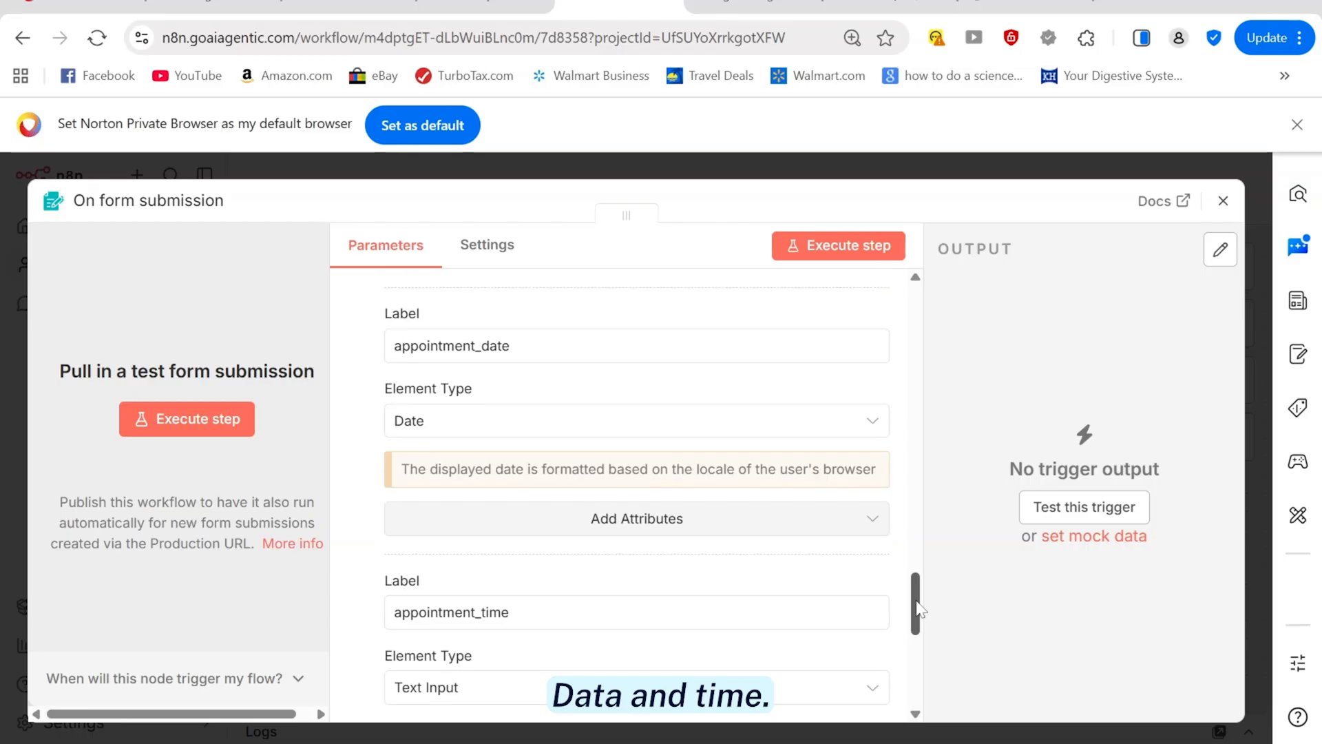
{"action": "left_click", "coordinate": [542, 528]}
{"action": "left_click", "coordinate": [448, 654]}
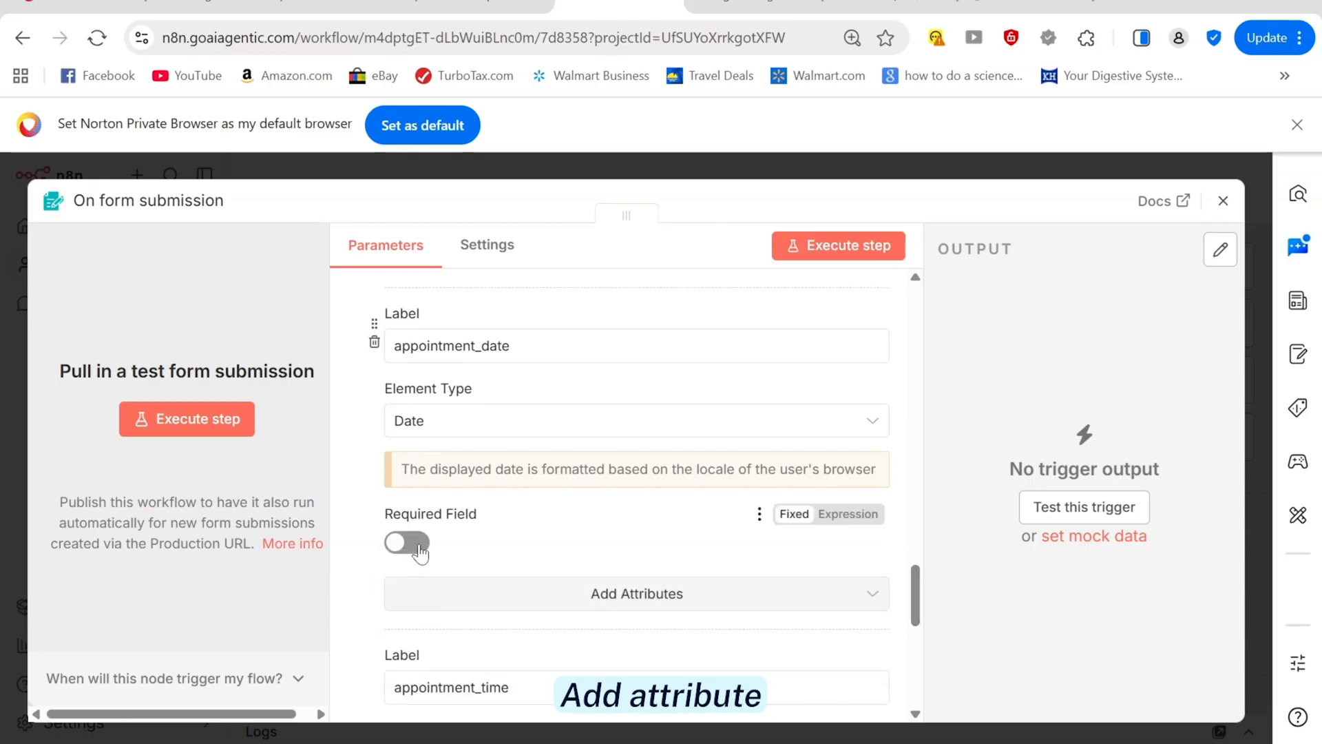
{"action": "scroll", "coordinate": [413, 599], "scroll_direction": "down", "scroll_amount": 5}
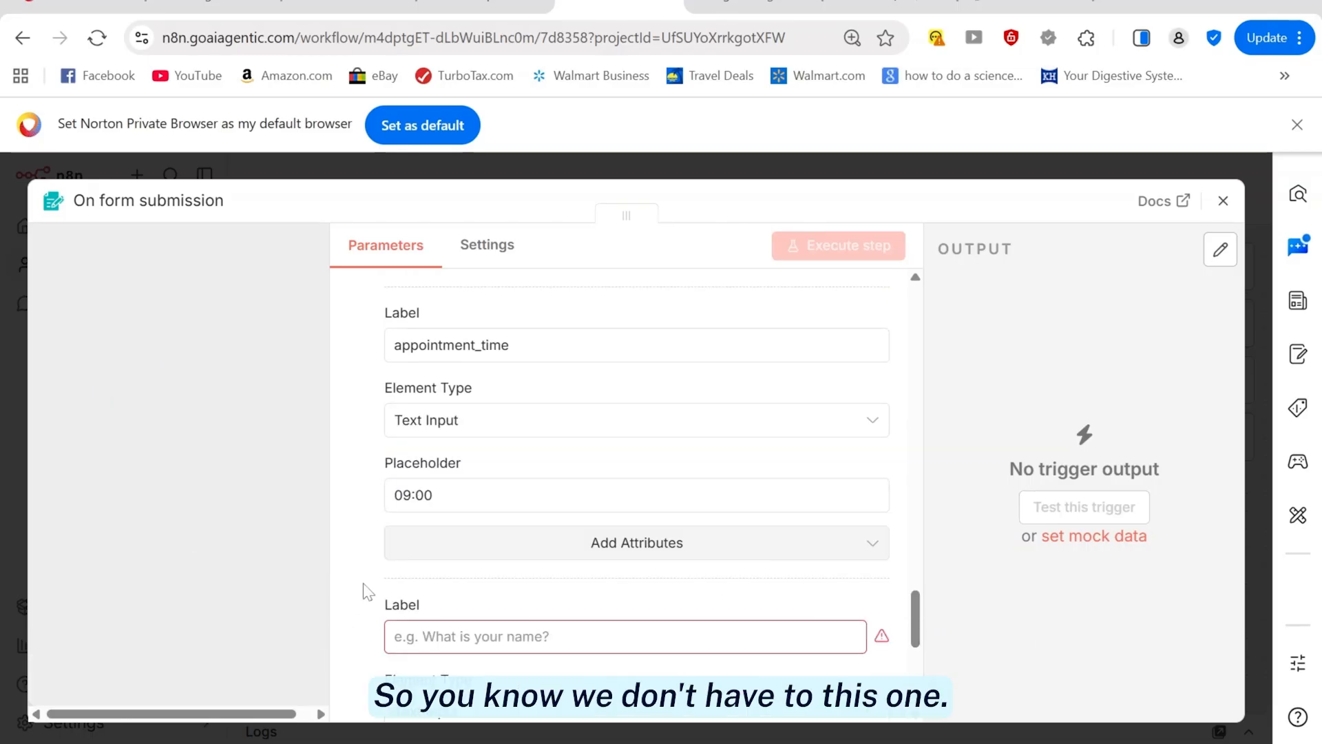
{"action": "scroll", "coordinate": [888, 630], "scroll_direction": "down", "scroll_amount": 3}
{"action": "left_click", "coordinate": [544, 303]}
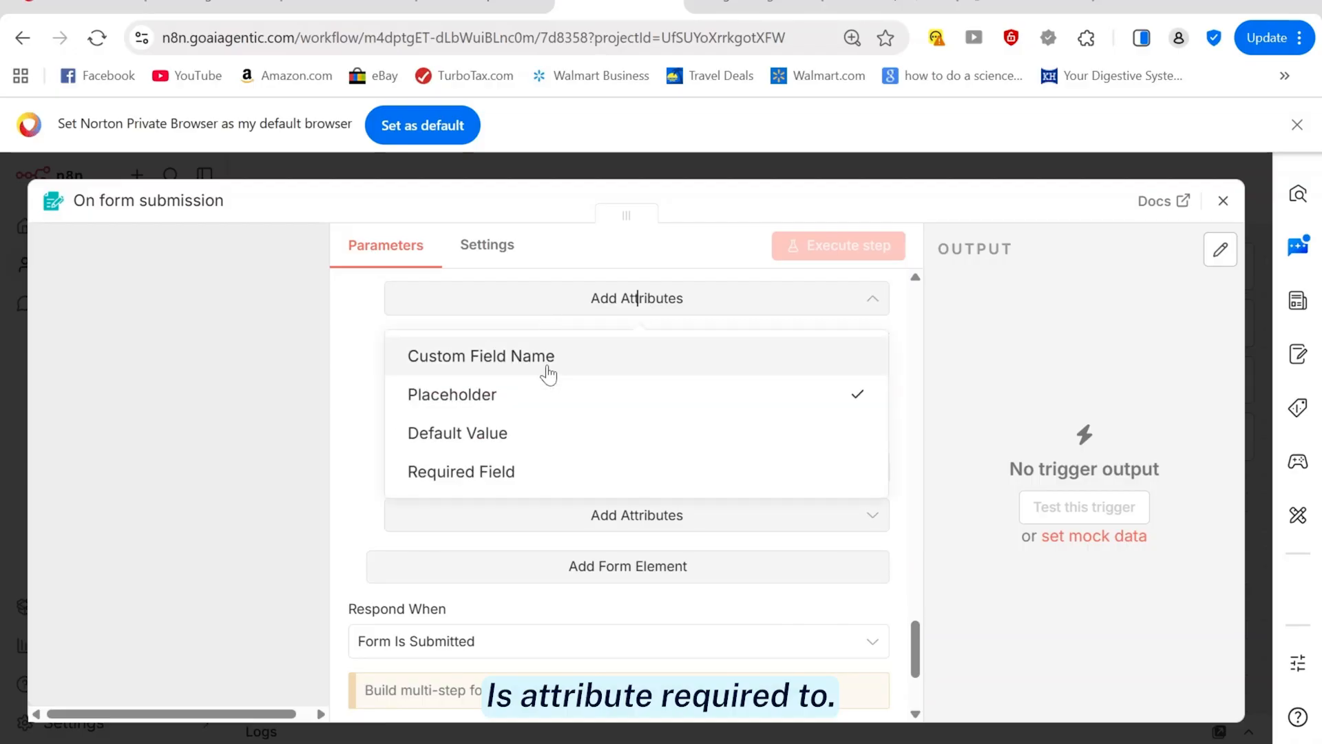
{"action": "left_click", "coordinate": [447, 472]}
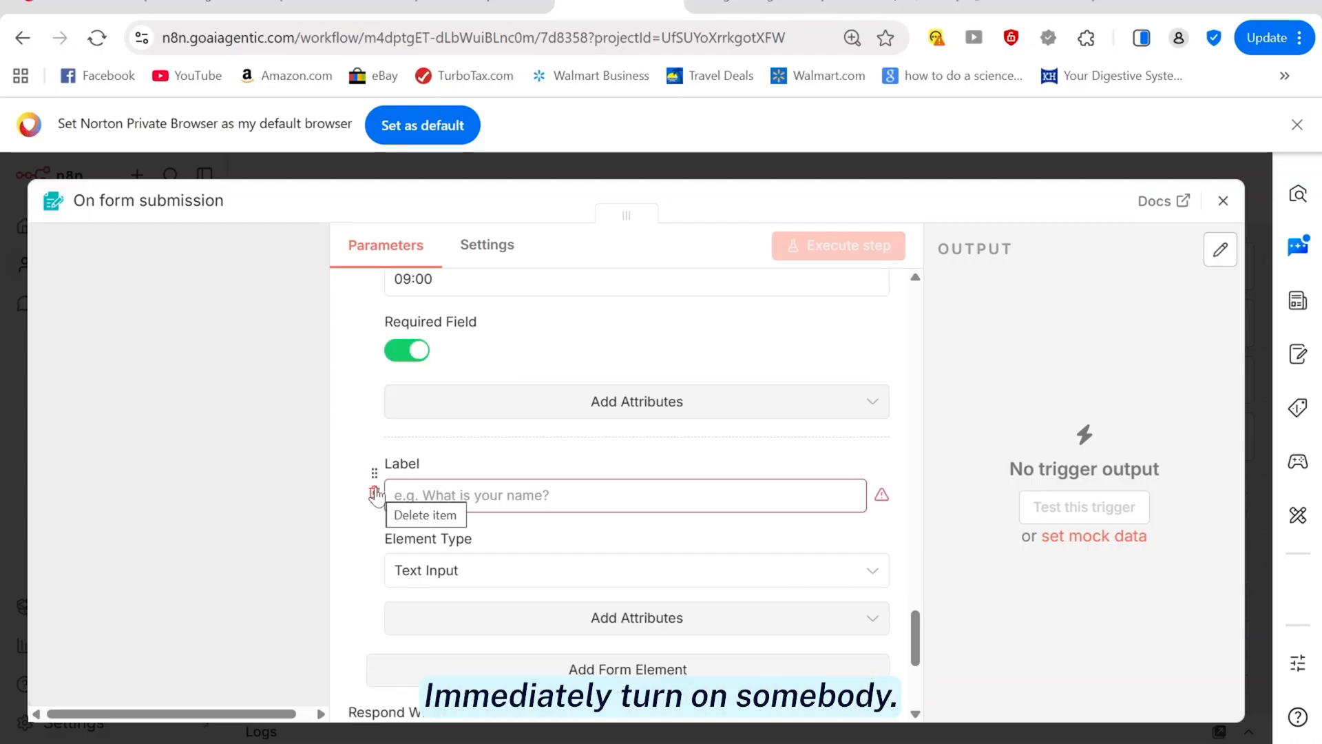
{"action": "left_click", "coordinate": [374, 493]}
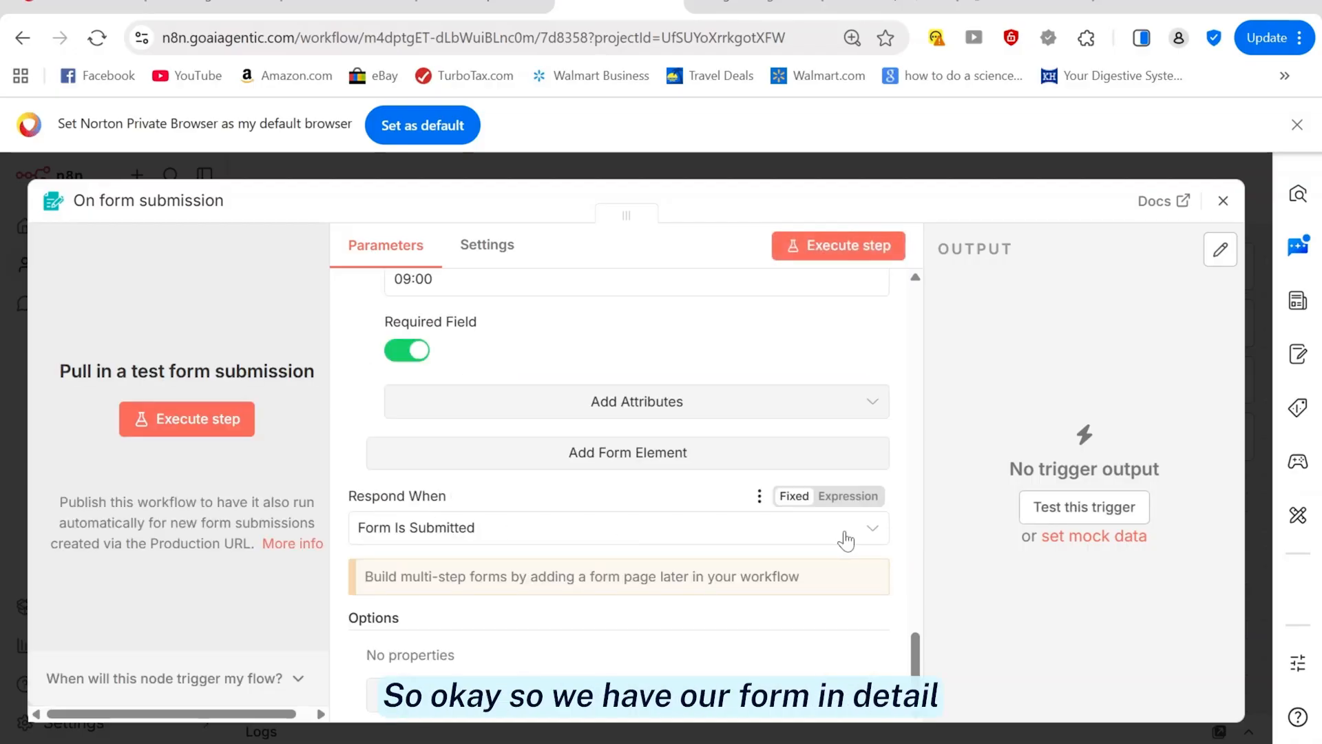
{"action": "mouse_move", "coordinate": [916, 662]}
{"action": "left_mouse_down"}
{"action": "mouse_move", "coordinate": [925, 328]}
{"action": "mouse_move", "coordinate": [925, 667]}
{"action": "left_mouse_up"}
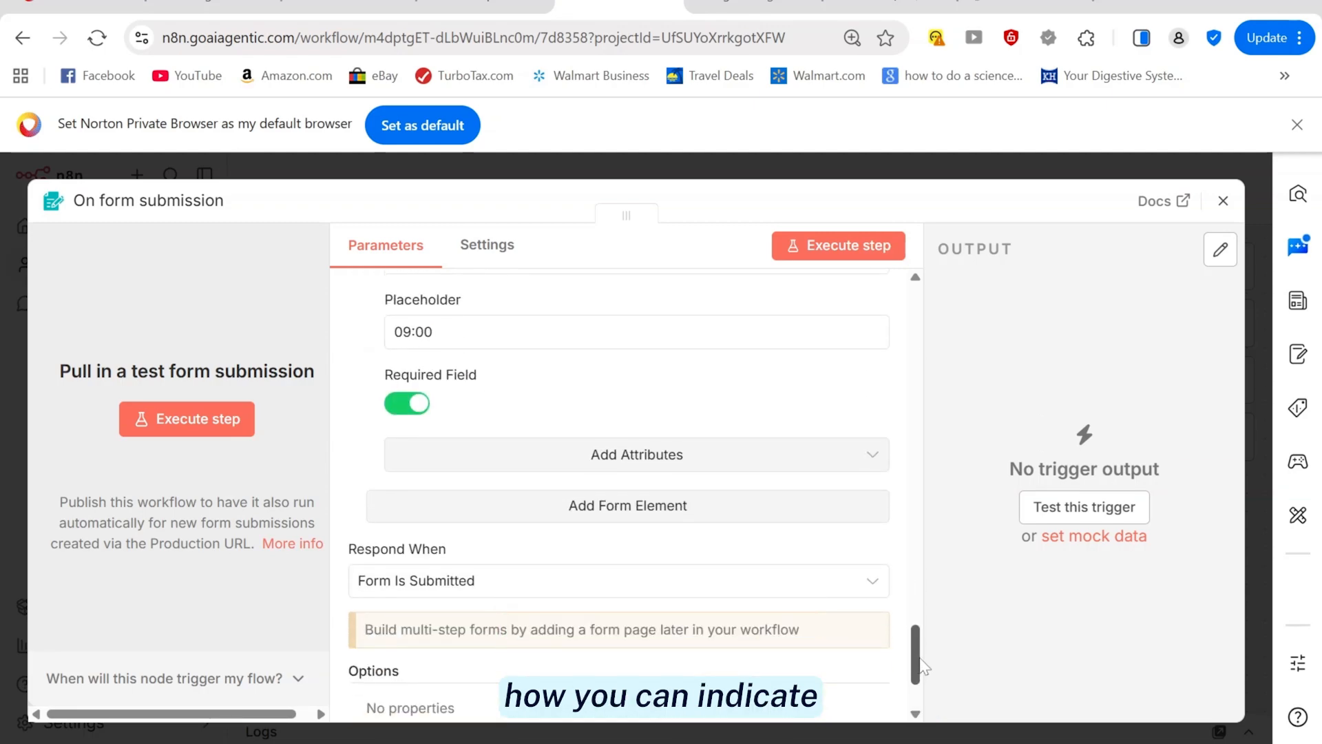
Run the trigger's test form and fill in the client's name and email via autofill
{"action": "left_click", "coordinate": [155, 422]}
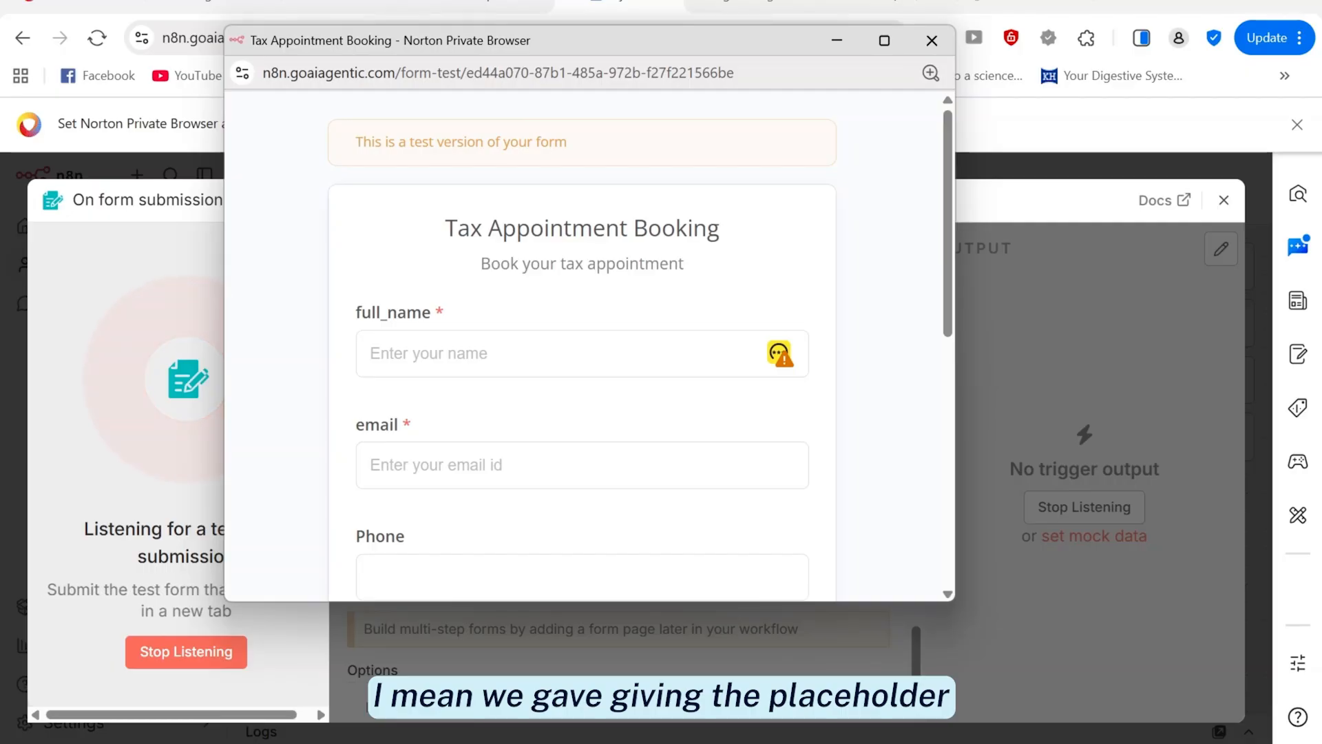
{"action": "left_click", "coordinate": [516, 371]}
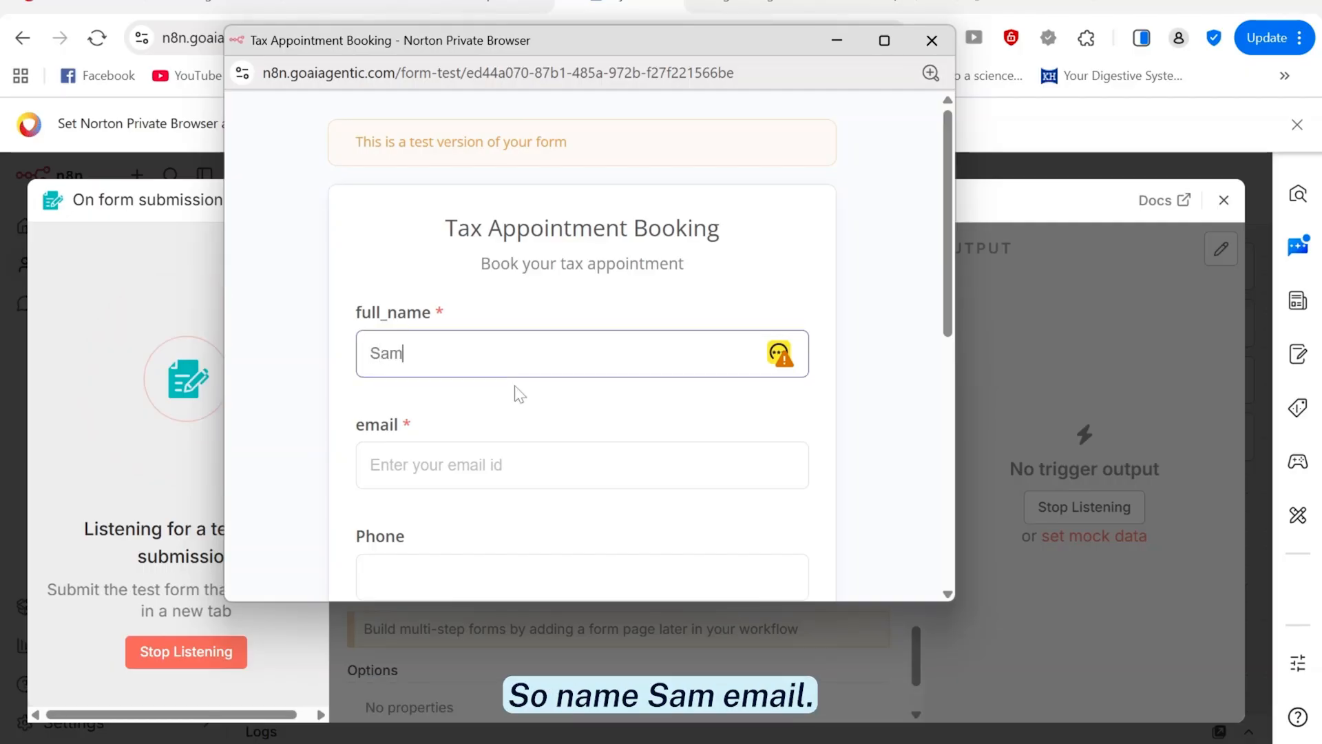
{"action": "key", "text": "Tab"}
{"action": "type", "text": "sa"}
{"action": "left_click", "coordinate": [517, 389]}
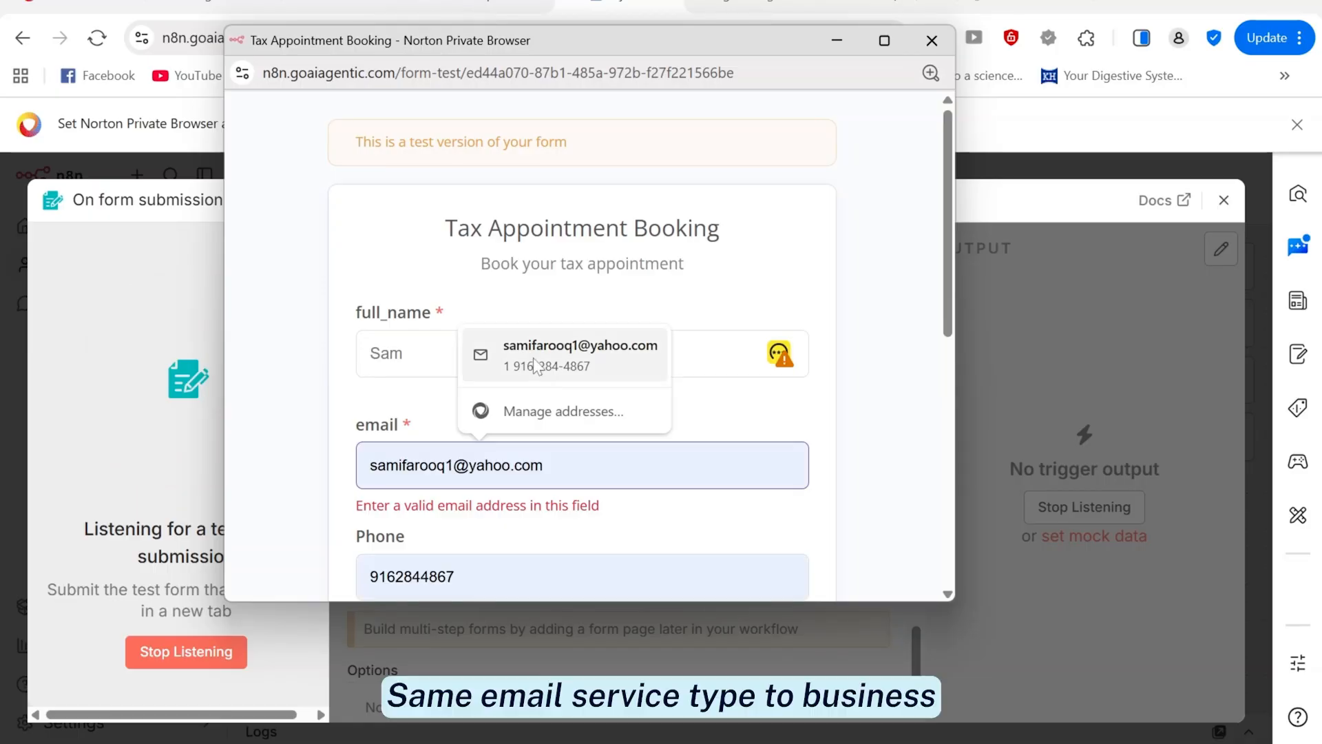
{"action": "scroll", "coordinate": [948, 320], "scroll_direction": "down", "scroll_amount": 5}
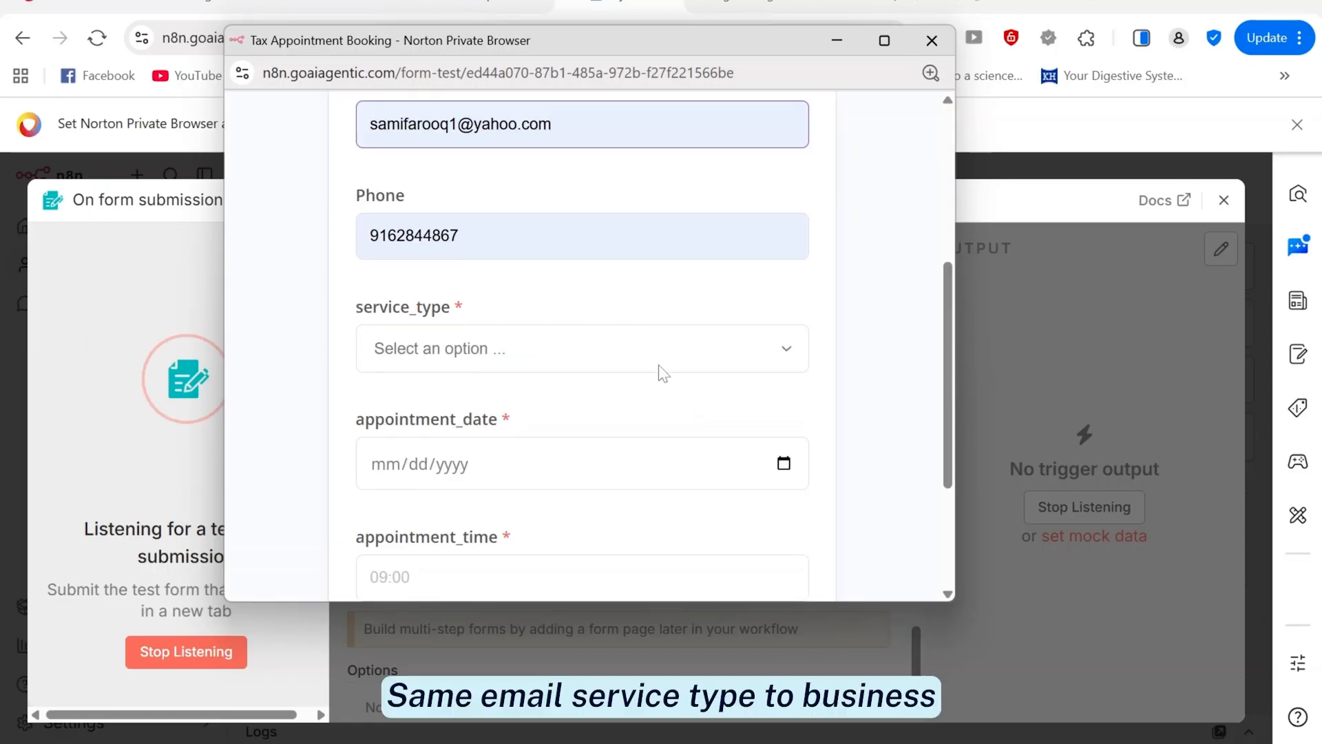
Choose Business Tax, date 05/26/2026 and time 9:45, then submit the test booking
{"action": "left_click", "coordinate": [658, 355]}
{"action": "left_click", "coordinate": [422, 473]}
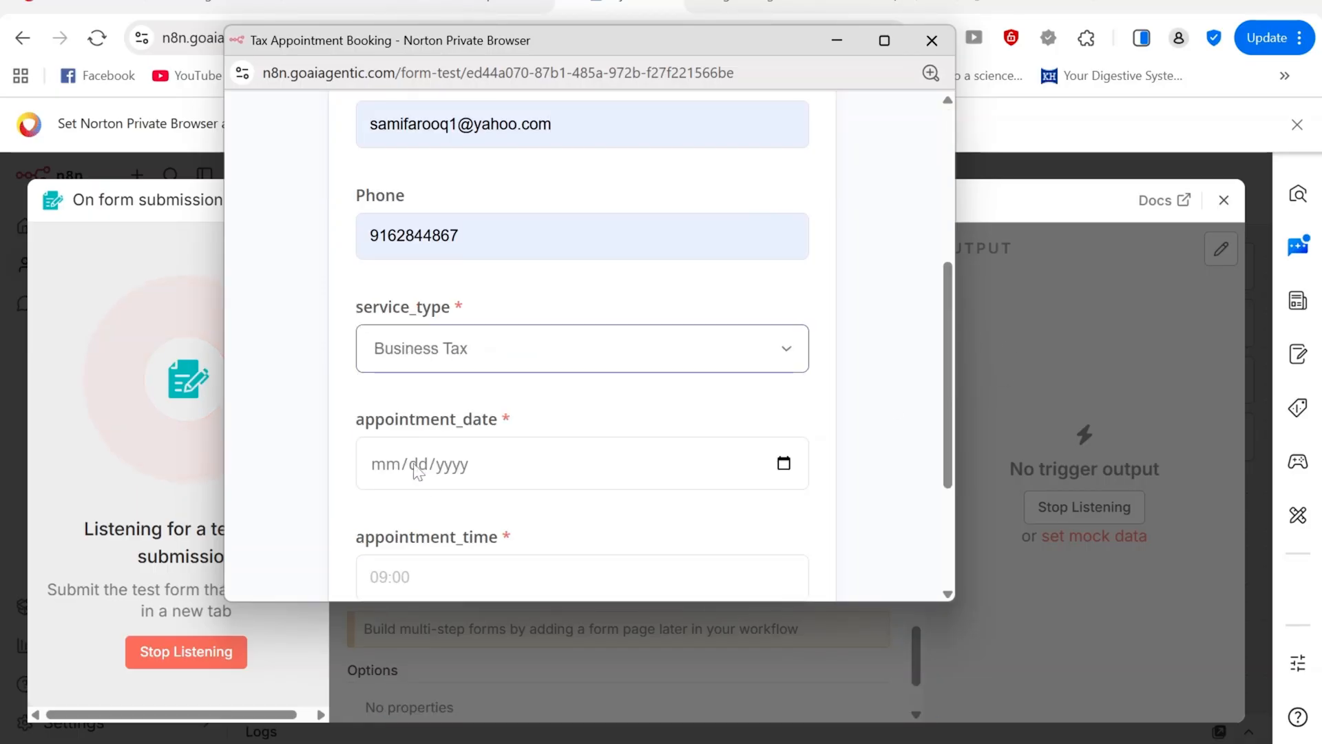
{"action": "left_click", "coordinate": [423, 472]}
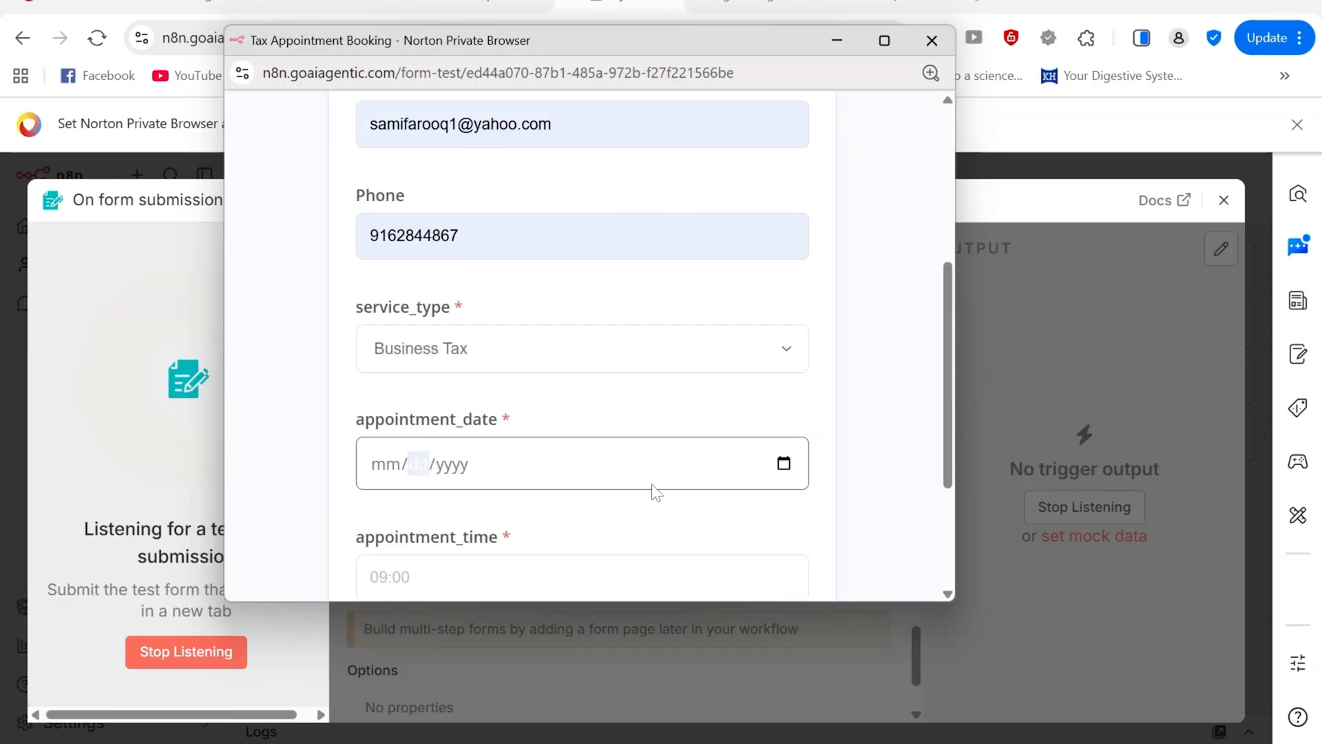
{"action": "left_click", "coordinate": [786, 471]}
{"action": "left_click", "coordinate": [448, 342]}
{"action": "key", "text": "Tab"}
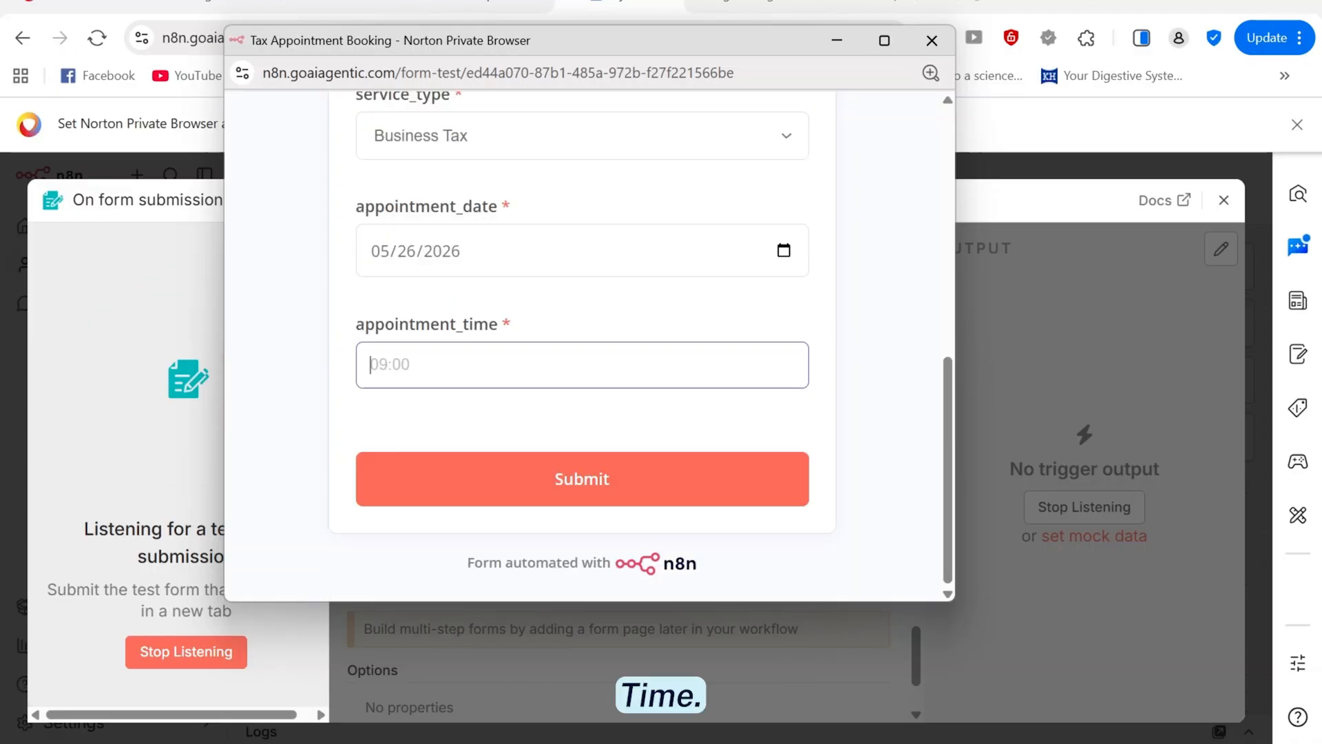
{"action": "type", "text": "9:45"}
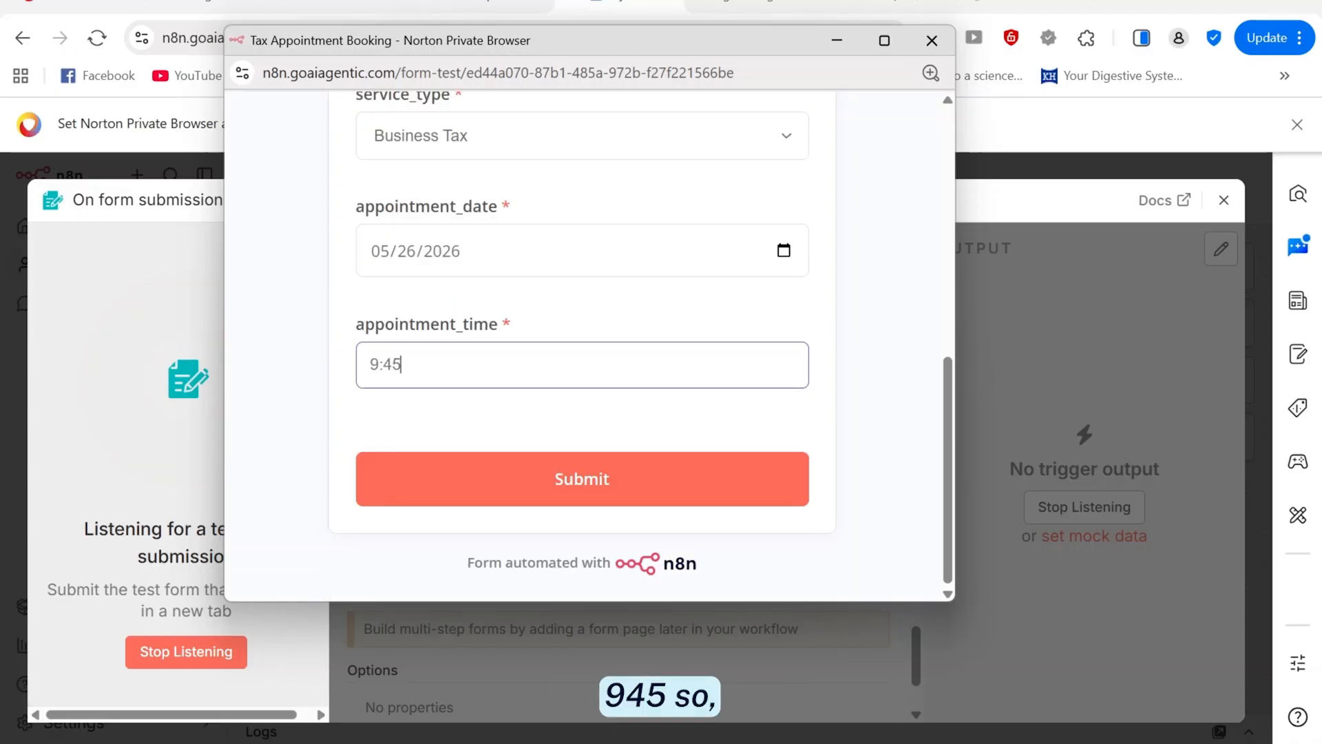
{"action": "mouse_move", "coordinate": [947, 501]}
{"action": "left_mouse_down"}
{"action": "mouse_move", "coordinate": [947, 258]}
{"action": "mouse_move", "coordinate": [945, 510]}
{"action": "left_mouse_up"}
{"action": "type", "text": "45"}
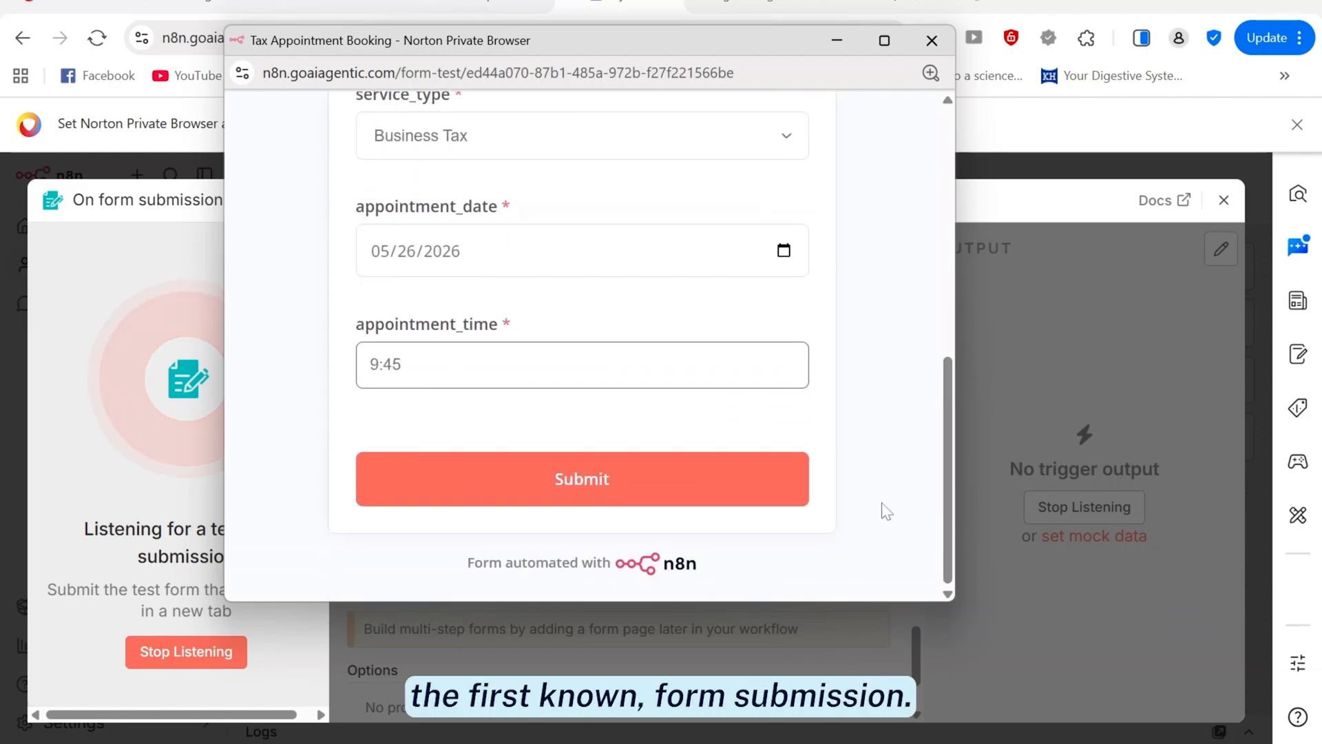
{"action": "left_click", "coordinate": [505, 487]}
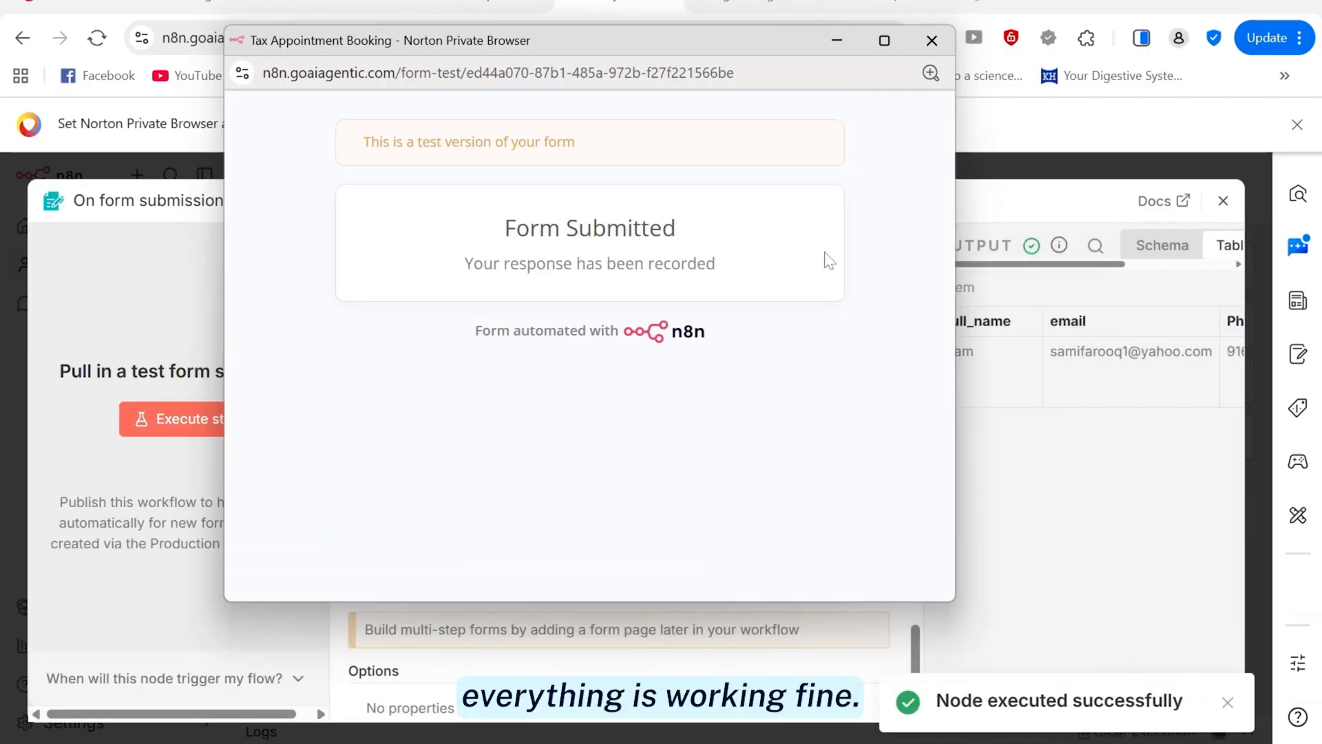
Close the test form window and the trigger panel, returning to the canvas
{"action": "left_click", "coordinate": [932, 40]}
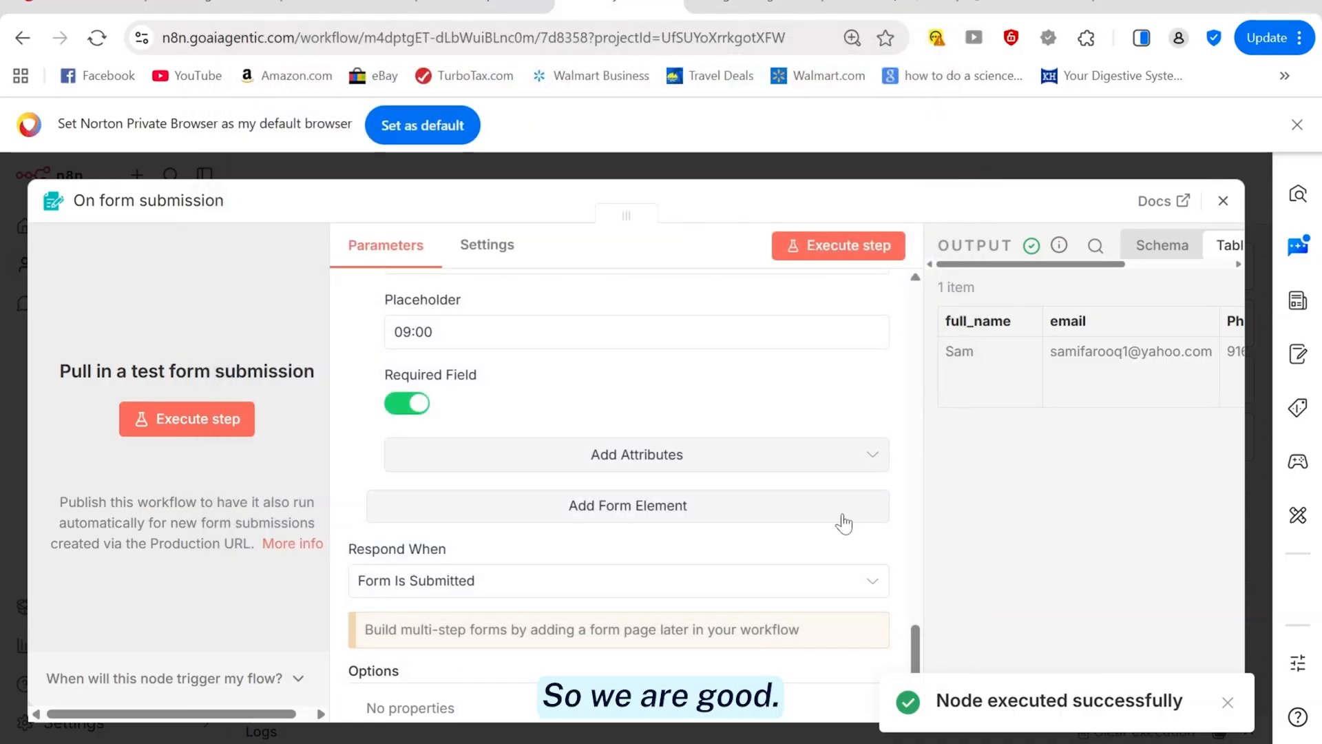
{"action": "key", "text": "Escape"}
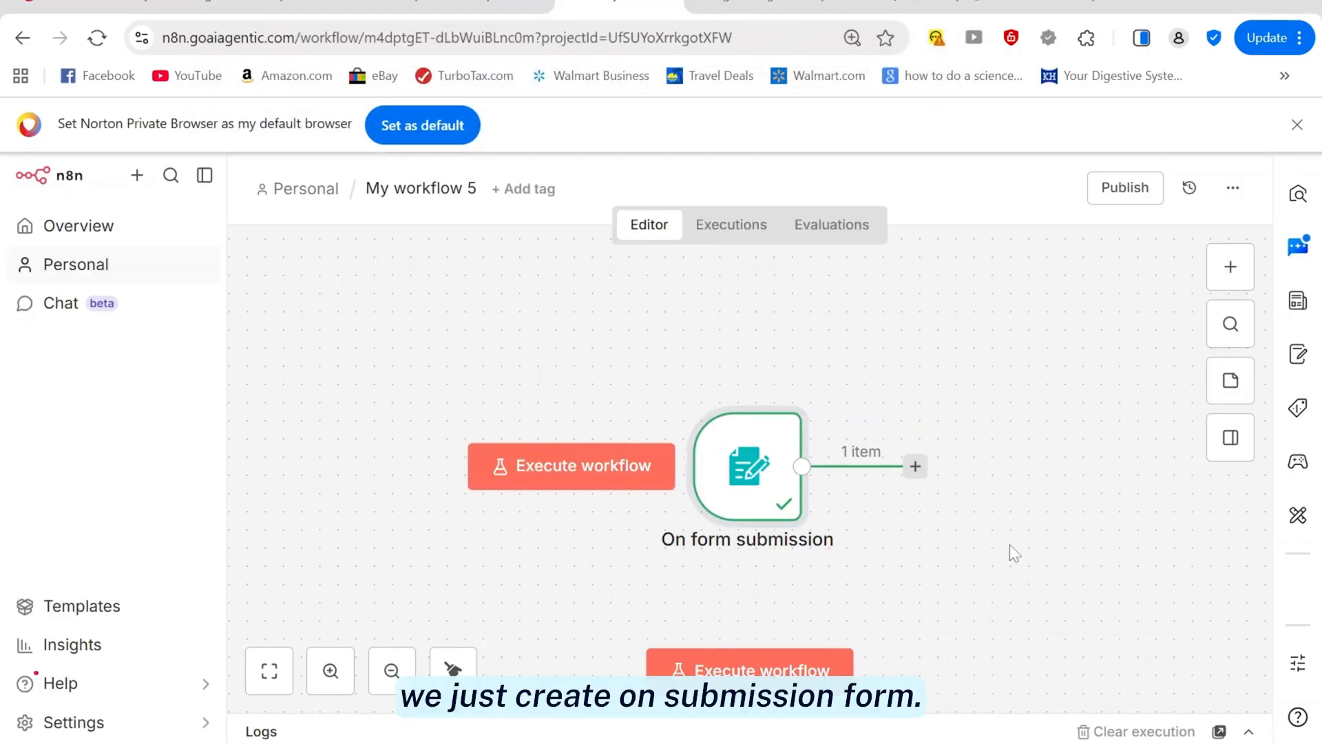
{"action": "left_click", "coordinate": [1240, 268]}
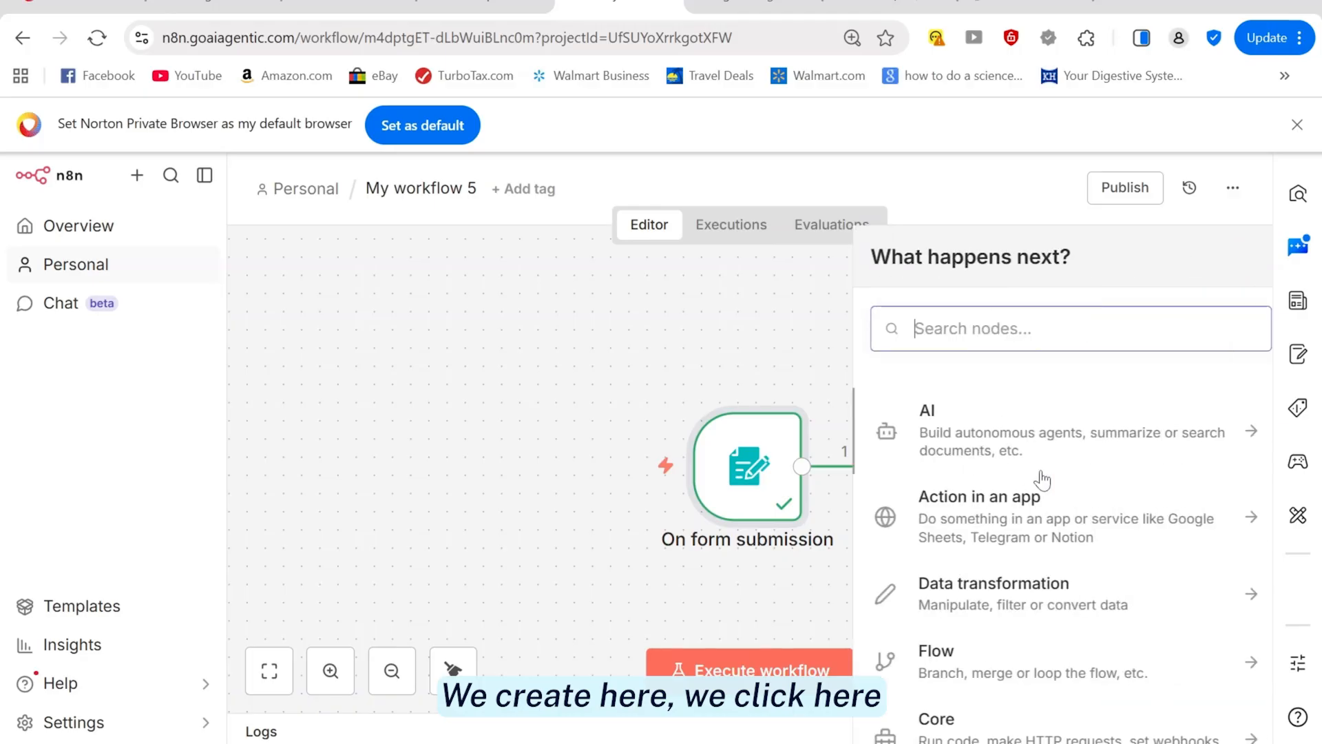
{"action": "type", "text": "form"}
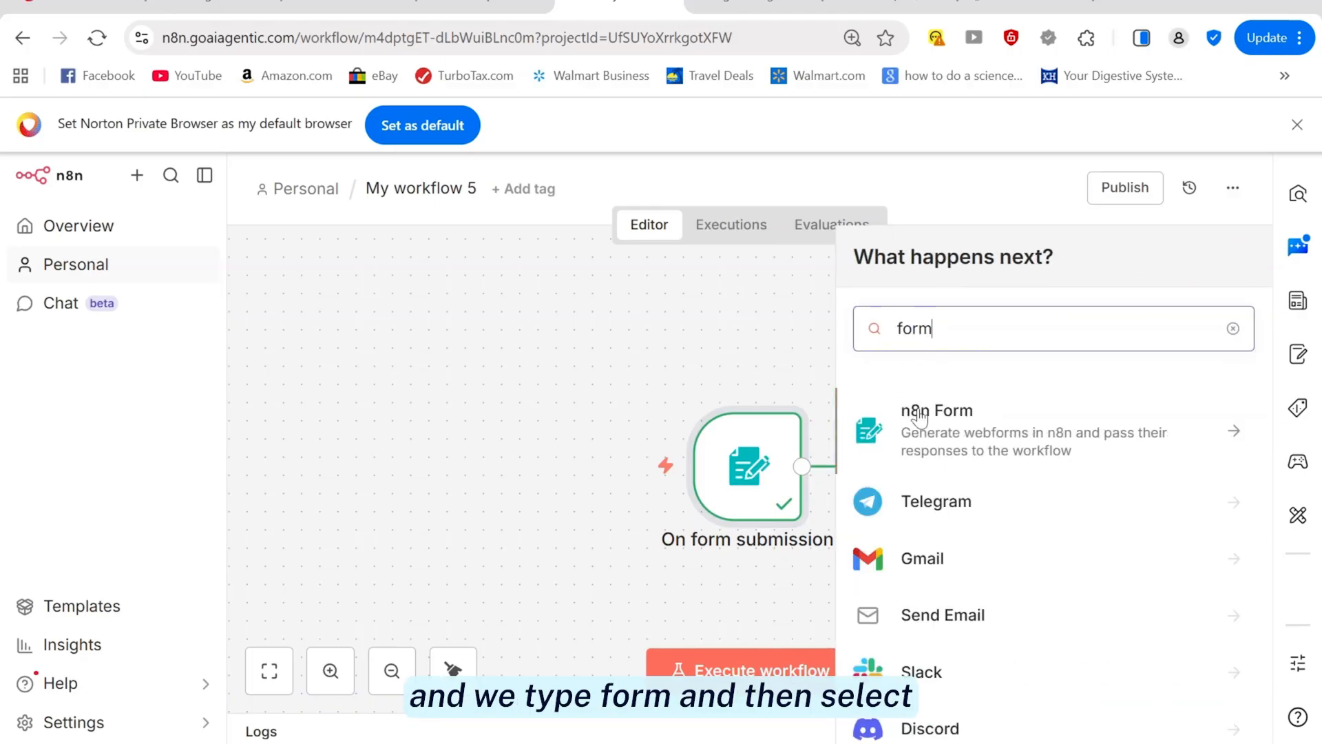
{"action": "left_click", "coordinate": [679, 366]}
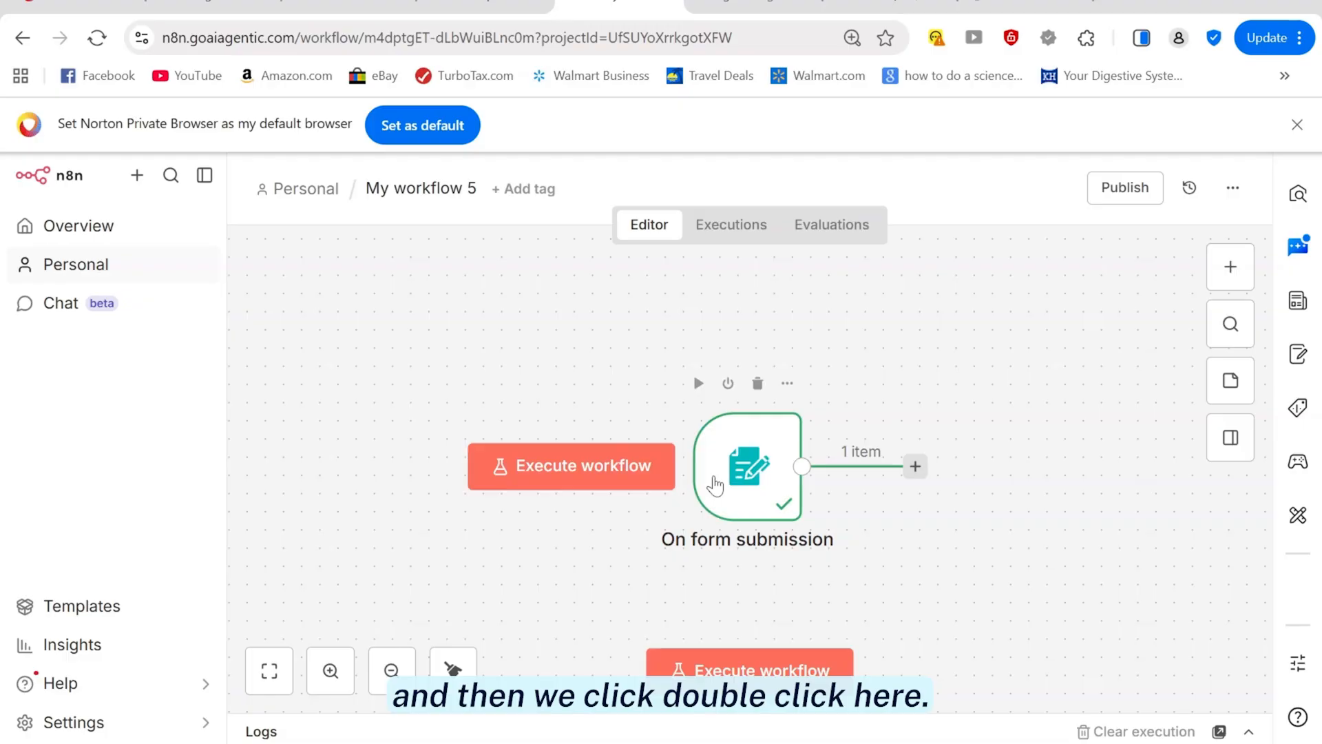
Reopen the form trigger and check the email field's type, leaving it as Email
{"action": "double_click", "coordinate": [731, 466]}
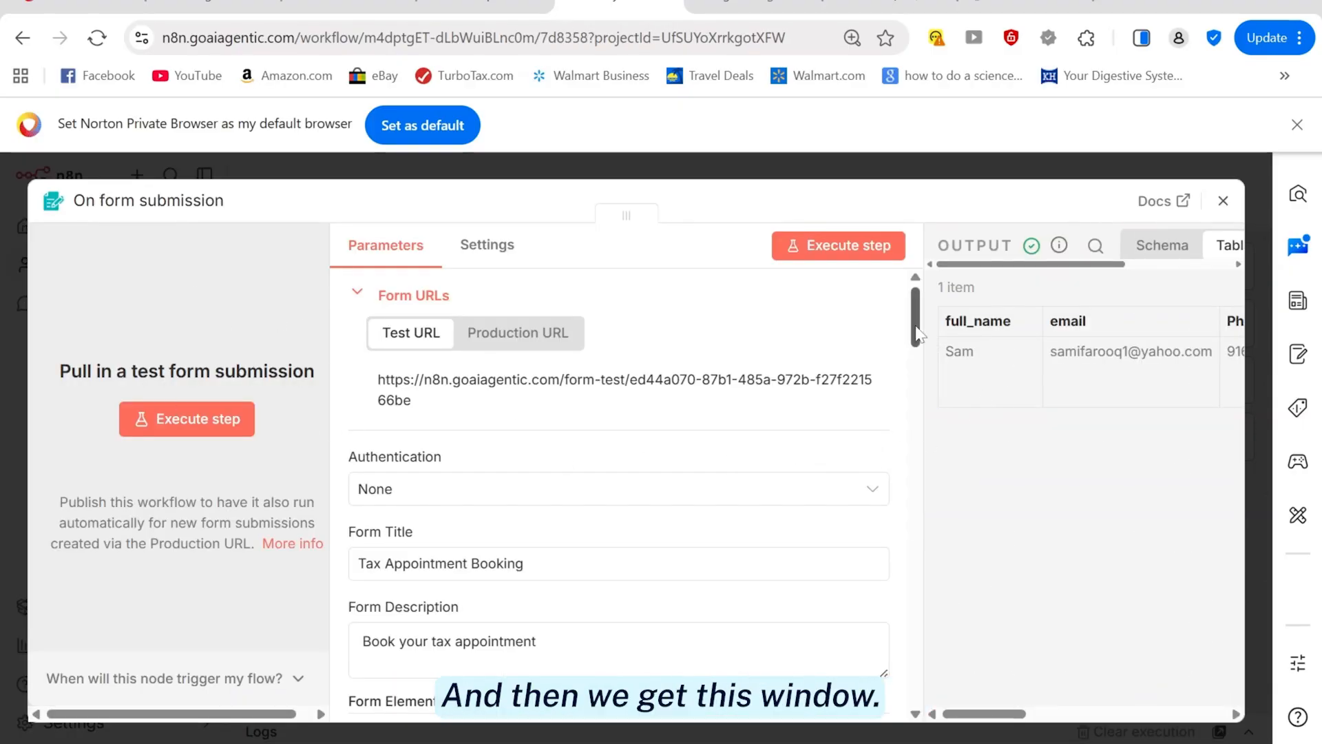
{"action": "left_click_drag", "start_coordinate": [918, 336], "coordinate": [921, 370]}
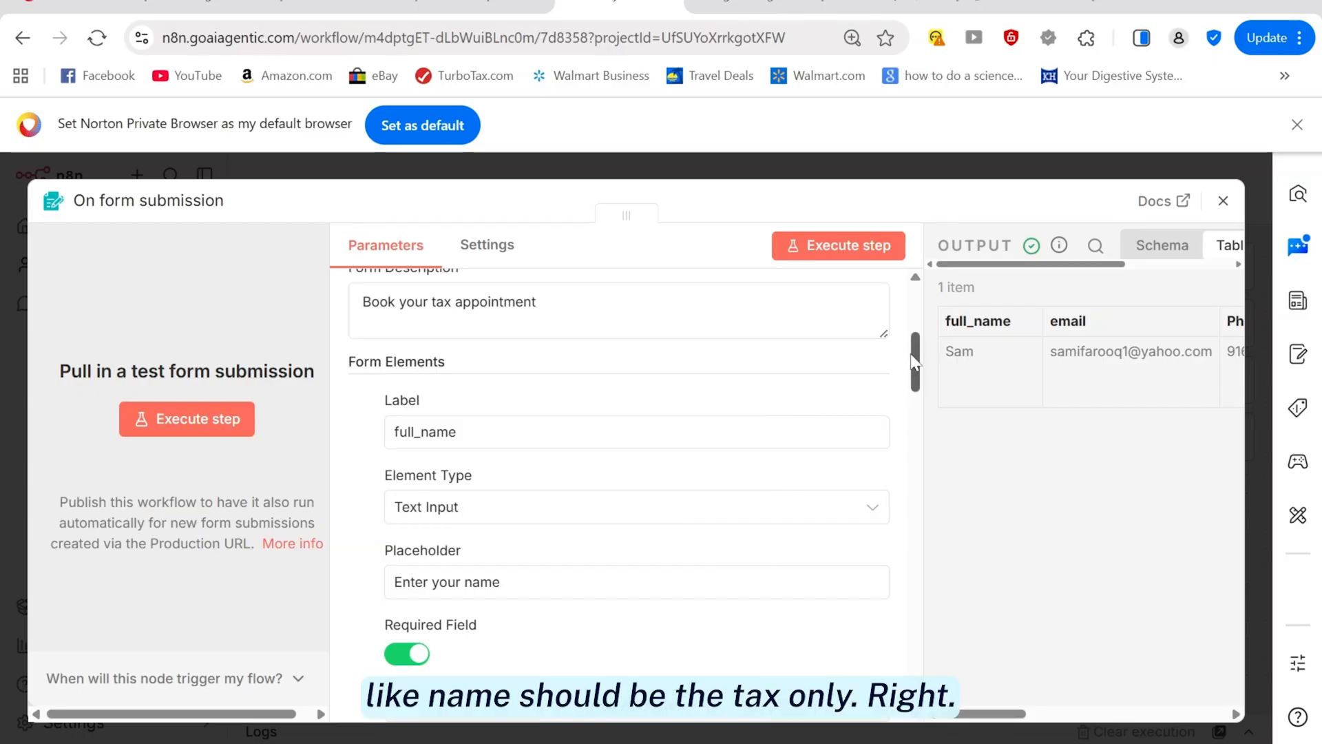
{"action": "scroll", "coordinate": [915, 358], "scroll_direction": "down", "scroll_amount": 5}
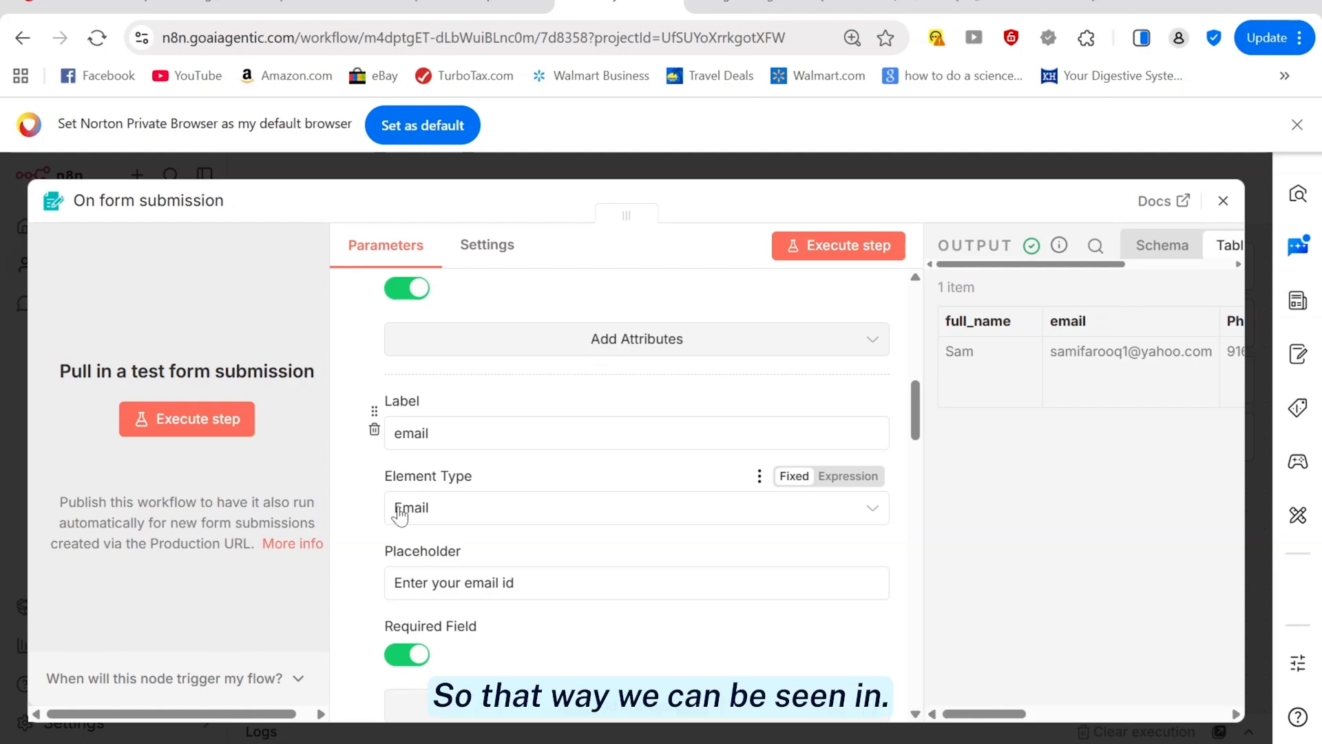
{"action": "left_click", "coordinate": [437, 515]}
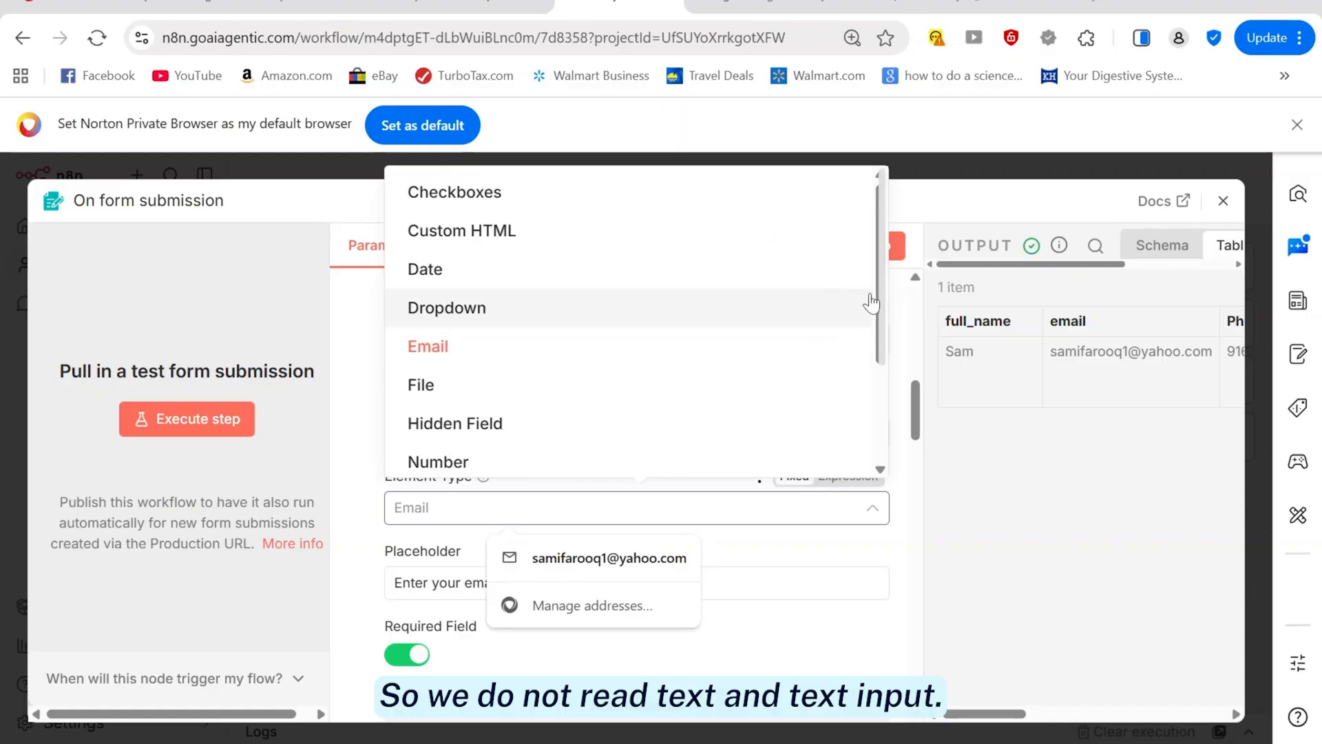
{"action": "scroll", "coordinate": [873, 312], "scroll_direction": "down", "scroll_amount": 3}
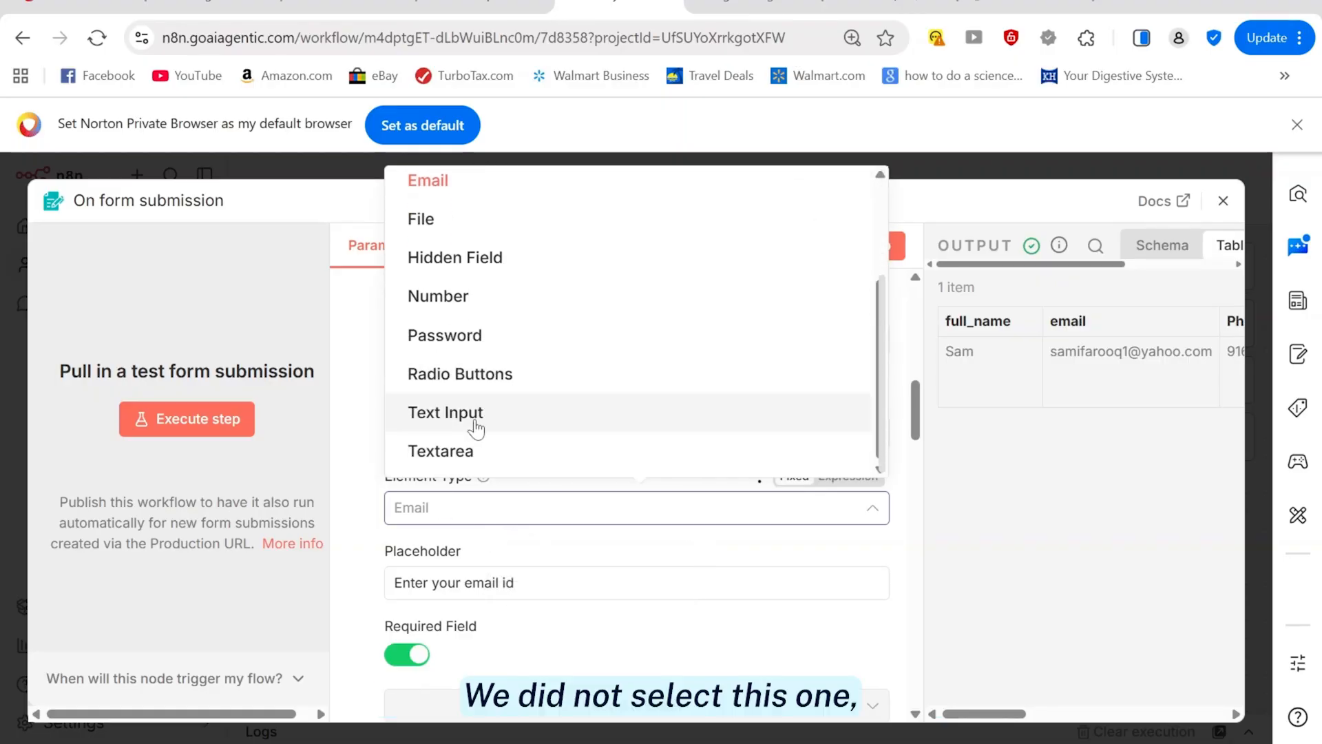
{"action": "scroll", "coordinate": [873, 415], "scroll_direction": "up", "scroll_amount": 2}
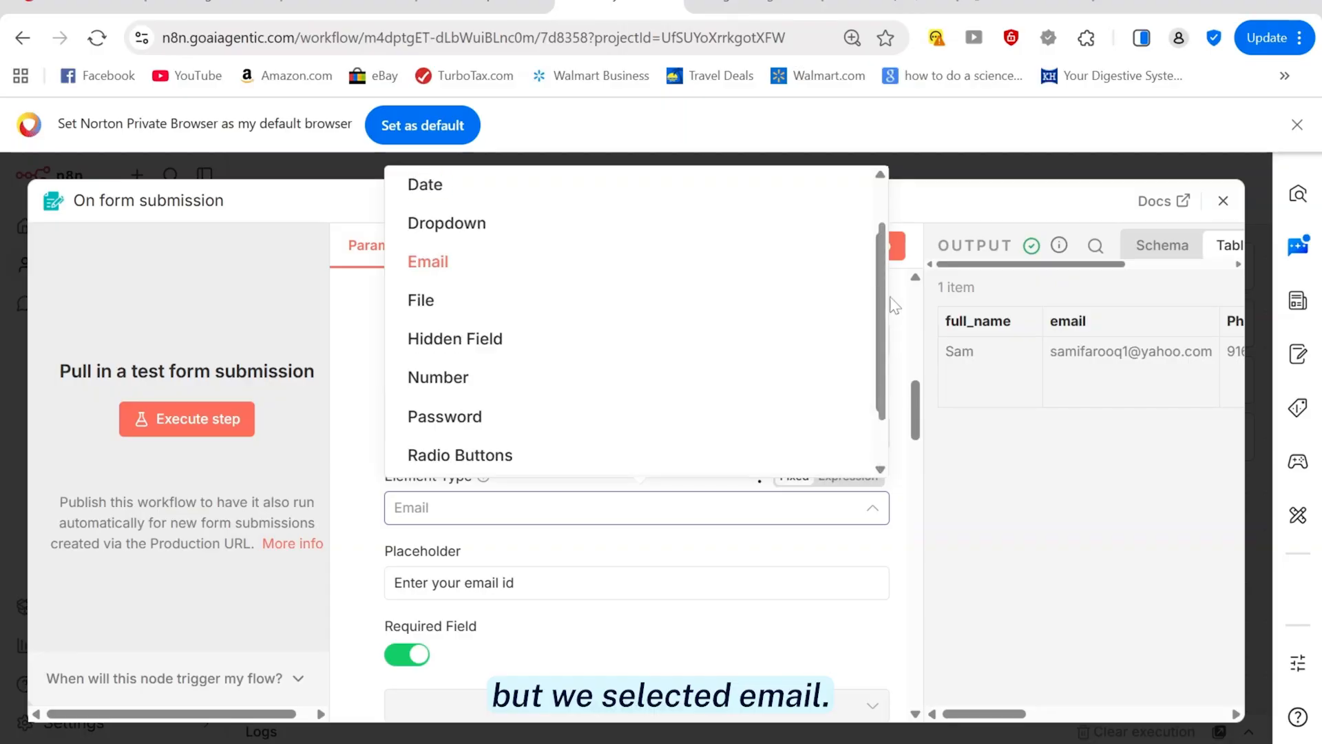
{"action": "scroll", "coordinate": [875, 306], "scroll_direction": "up", "scroll_amount": 2}
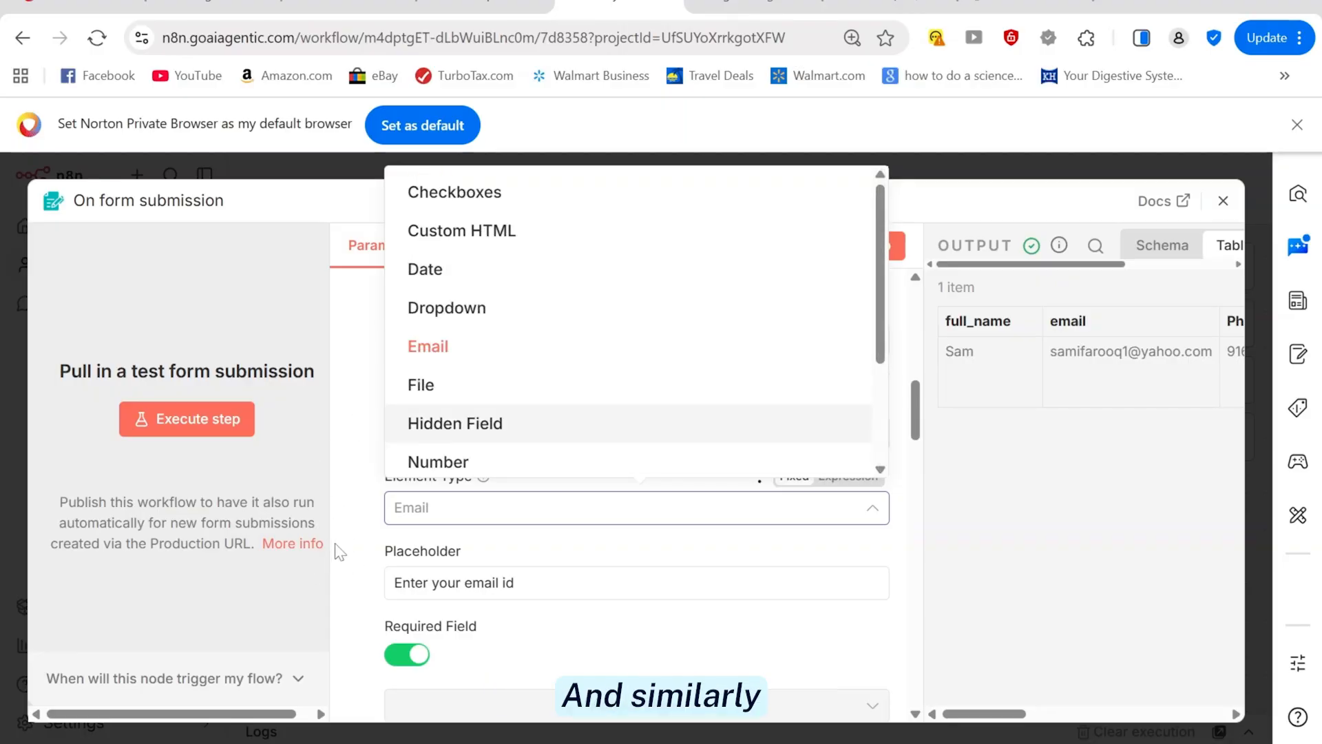
{"action": "left_click", "coordinate": [339, 551]}
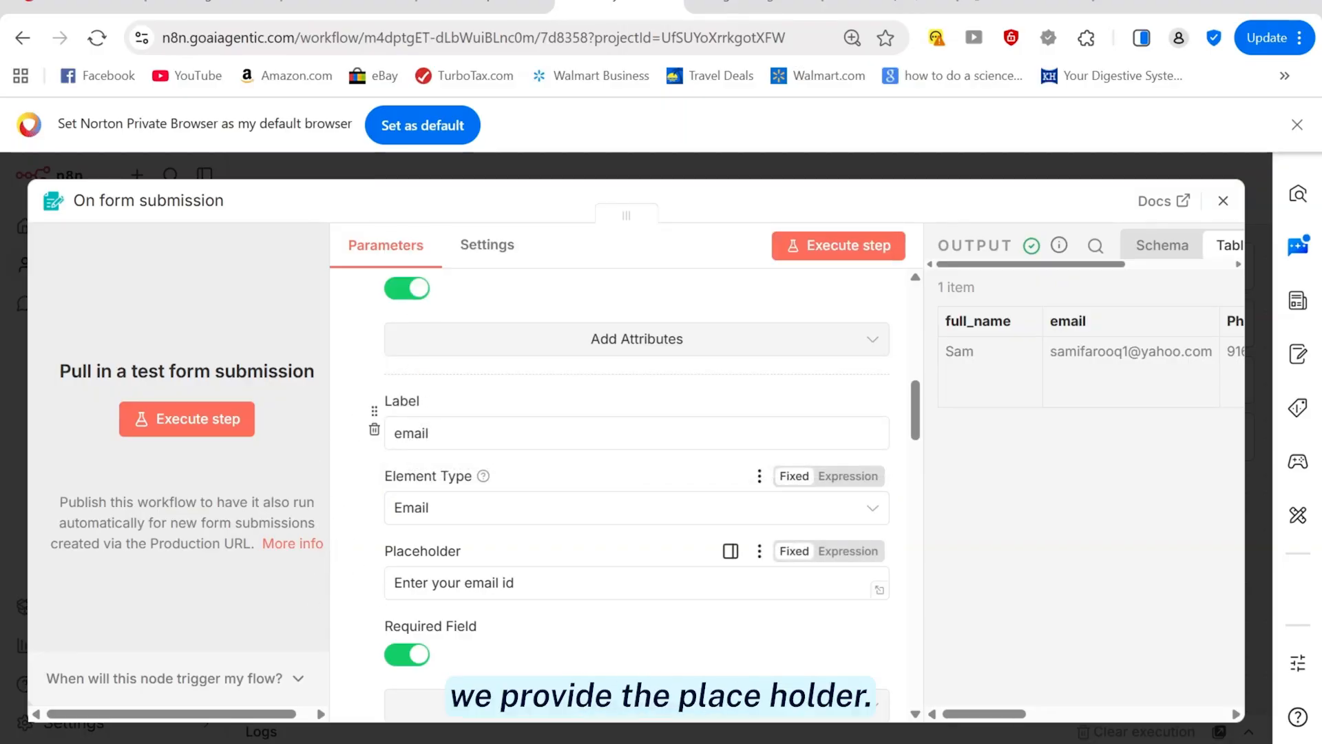
Scroll through the remaining form fields down to appointment_time and close the trigger panel
{"action": "scroll", "coordinate": [370, 570], "scroll_direction": "down", "scroll_amount": 3}
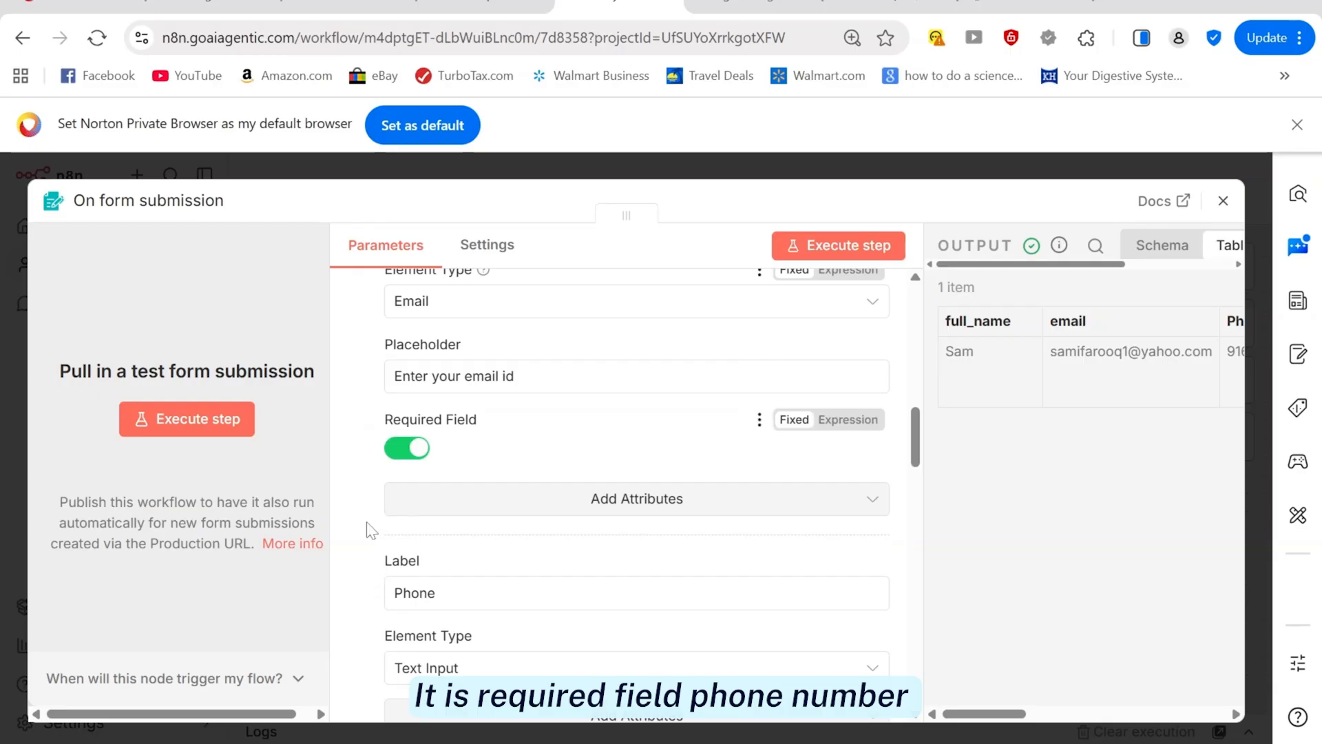
{"action": "scroll", "coordinate": [365, 529], "scroll_direction": "down", "scroll_amount": 3}
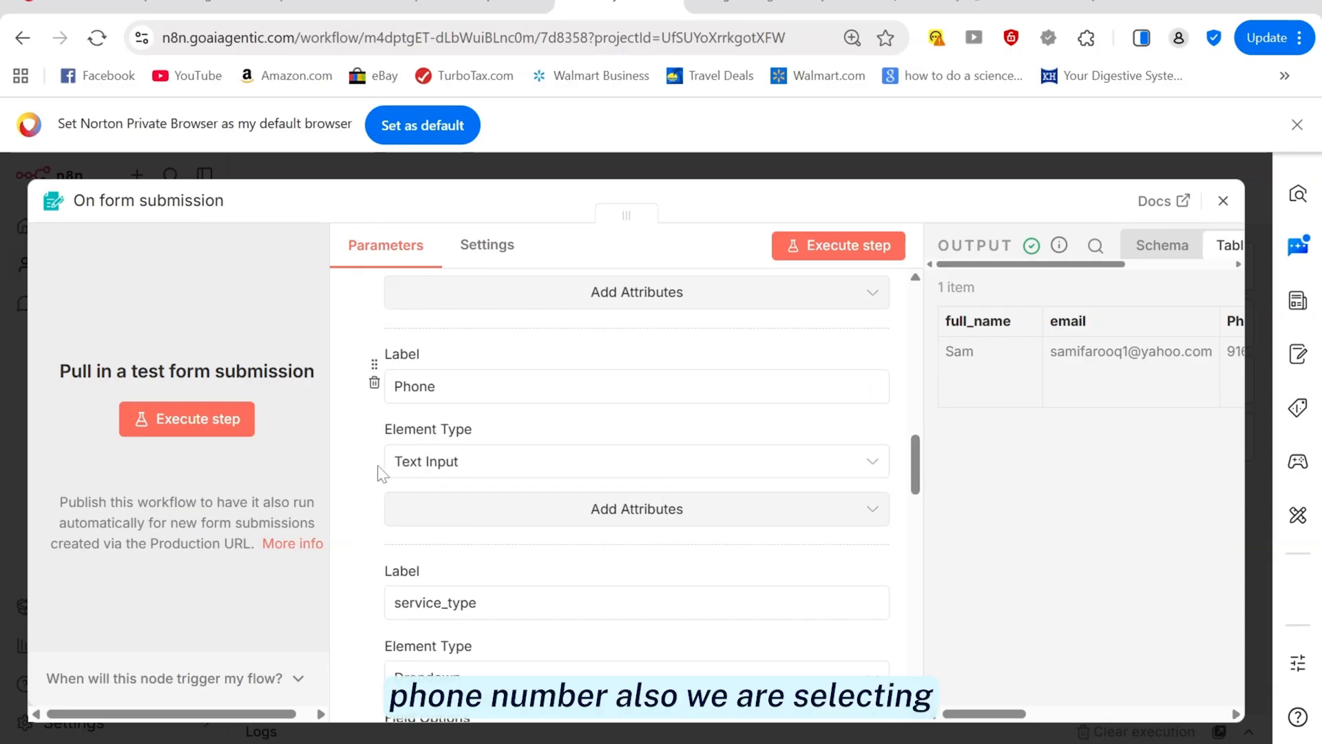
{"action": "scroll", "coordinate": [358, 472], "scroll_direction": "down", "scroll_amount": 3}
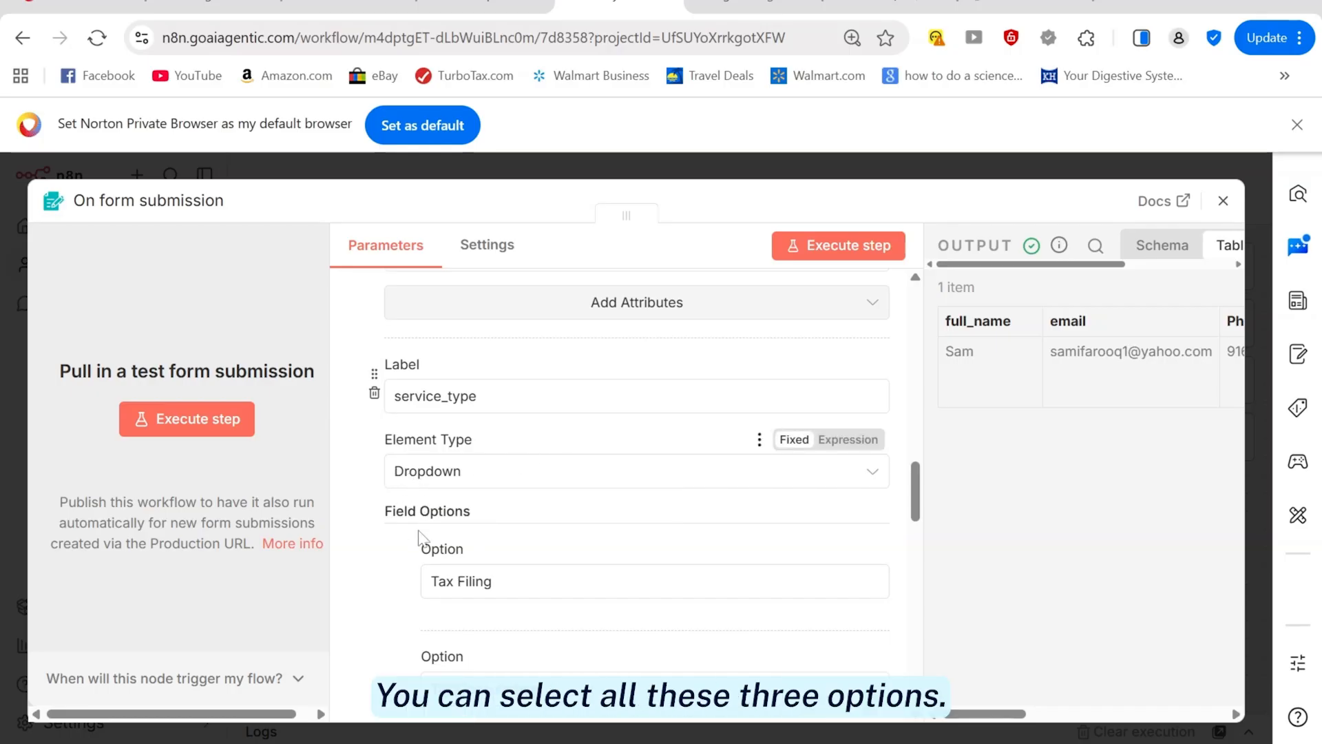
{"action": "scroll", "coordinate": [375, 606], "scroll_direction": "down", "scroll_amount": 3}
{"action": "scroll", "coordinate": [373, 599], "scroll_direction": "down", "scroll_amount": 3}
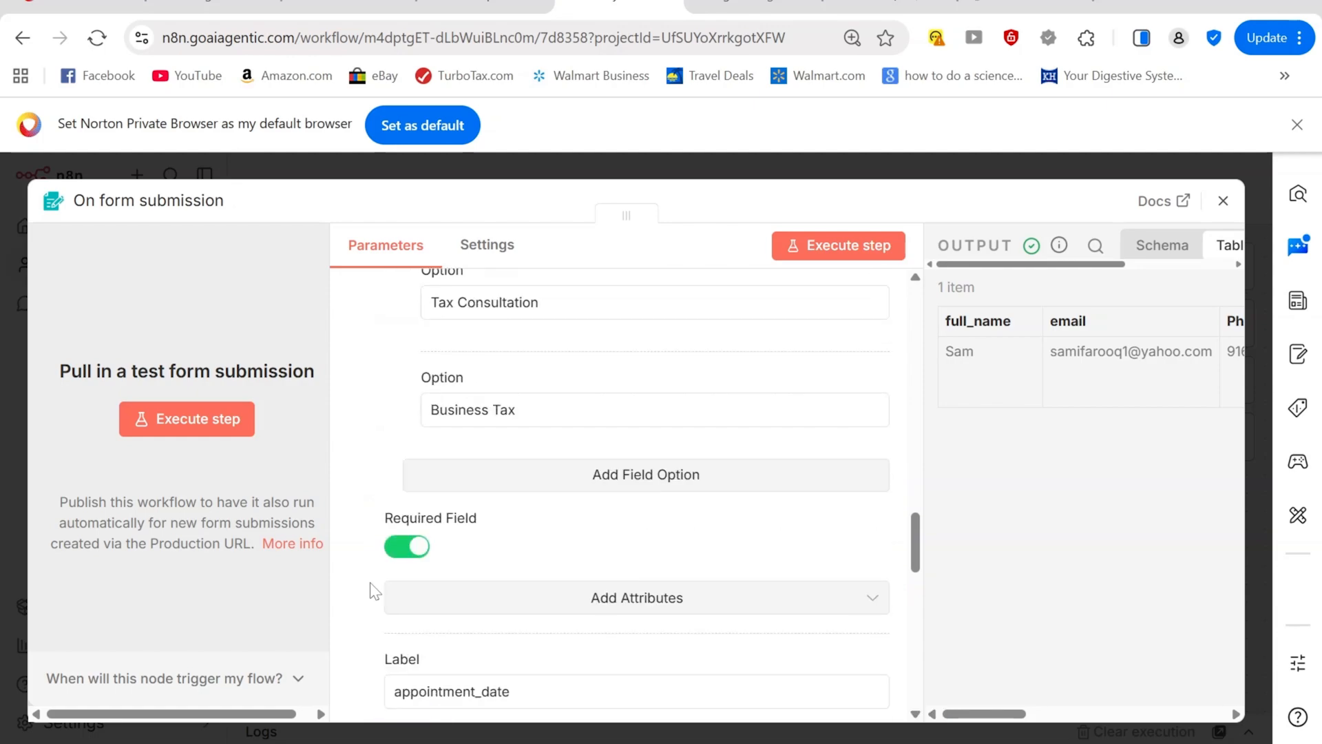
{"action": "scroll", "coordinate": [383, 414], "scroll_direction": "down", "scroll_amount": 3}
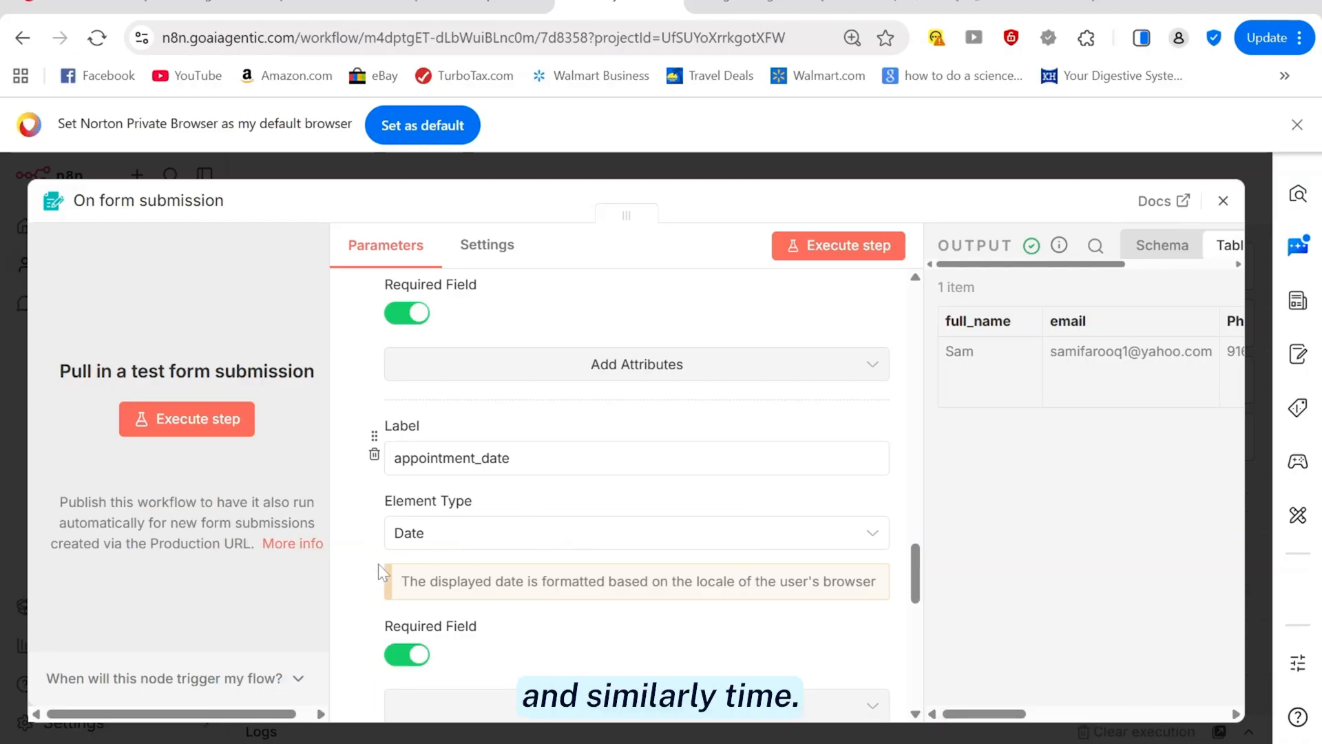
{"action": "scroll", "coordinate": [566, 544], "scroll_direction": "down", "scroll_amount": 4}
{"action": "scroll", "coordinate": [578, 599], "scroll_direction": "down", "scroll_amount": 1}
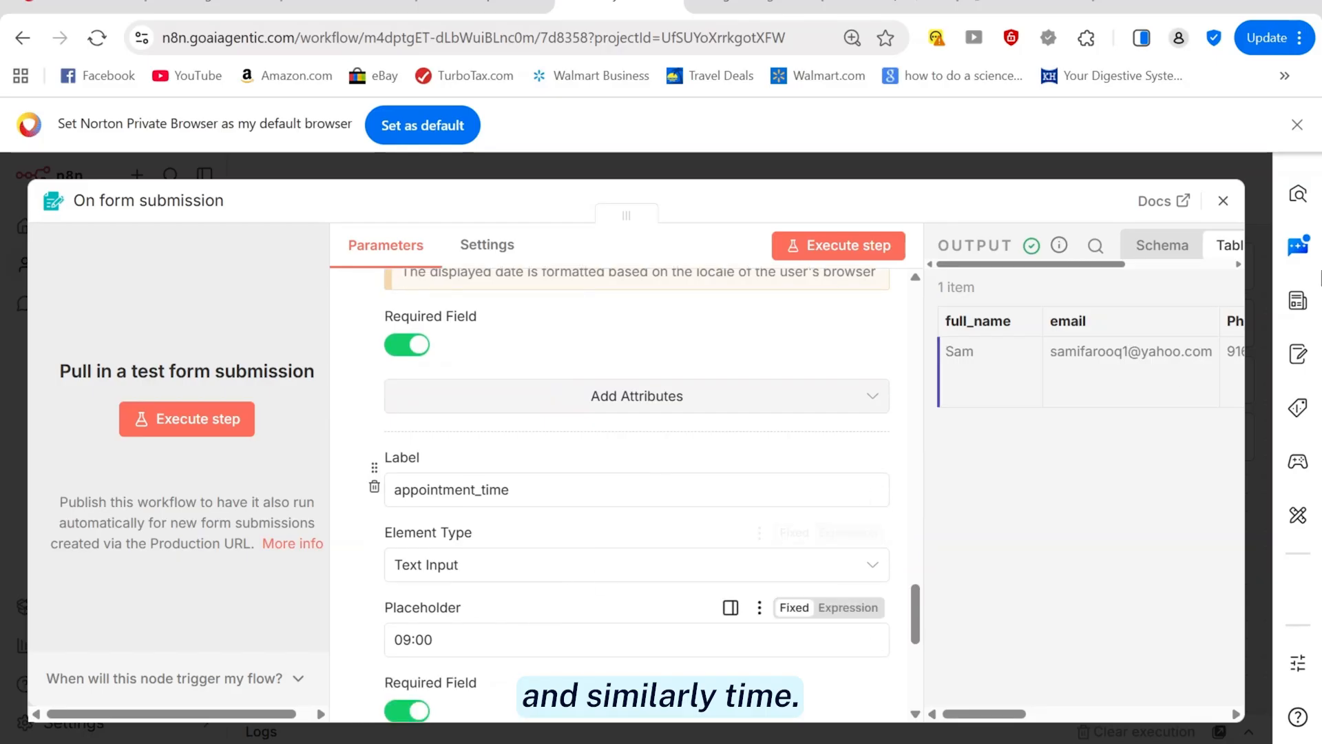
{"action": "left_click", "coordinate": [1228, 210]}
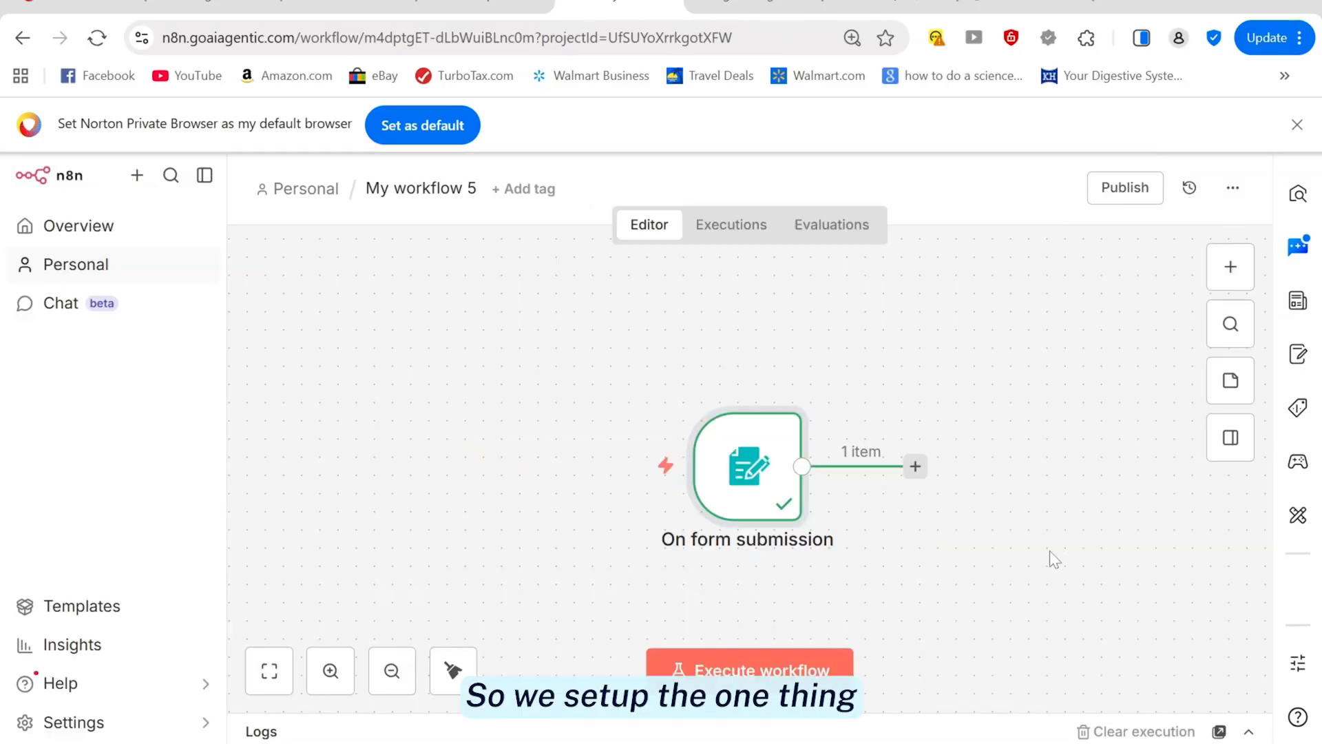
Move the form trigger left and add a Google Calendar 'Create an event' node after it
{"action": "left_click_drag", "start_coordinate": [734, 470], "coordinate": [306, 417]}
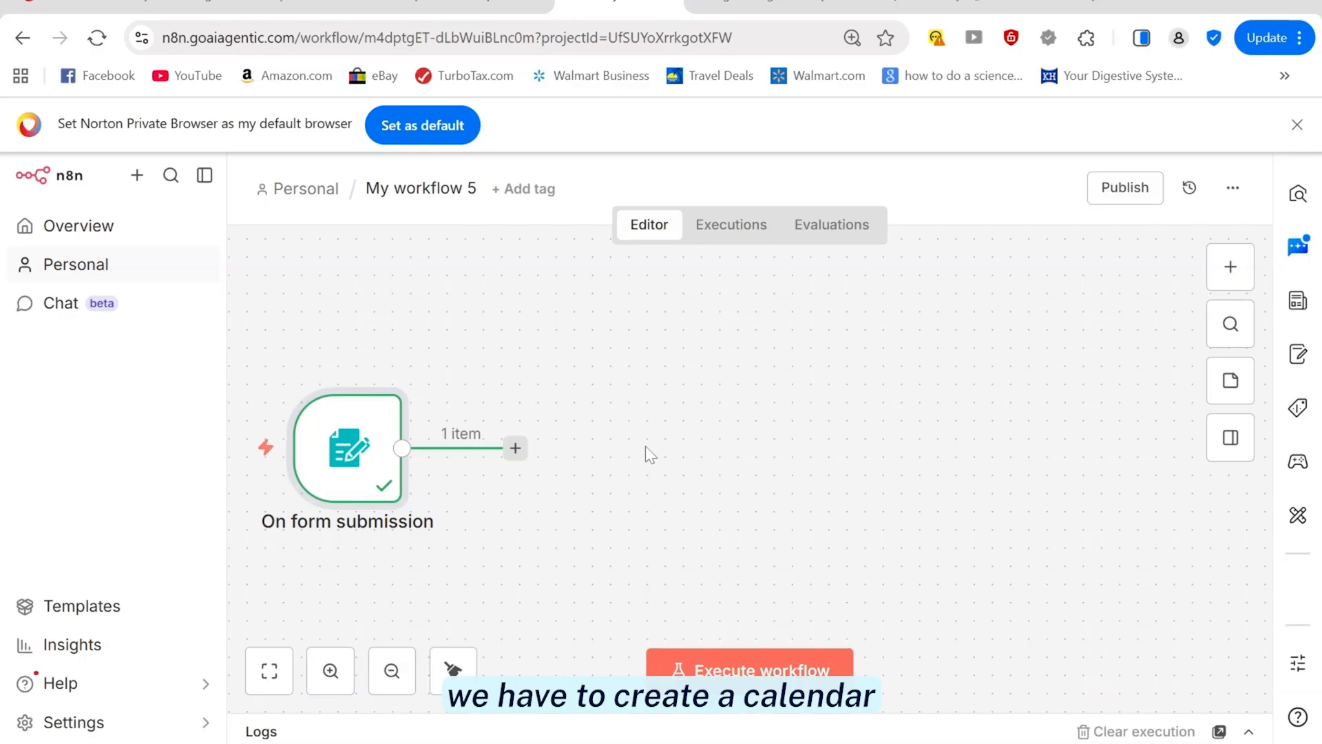
{"action": "left_click", "coordinate": [1230, 267]}
{"action": "type", "text": "google "}
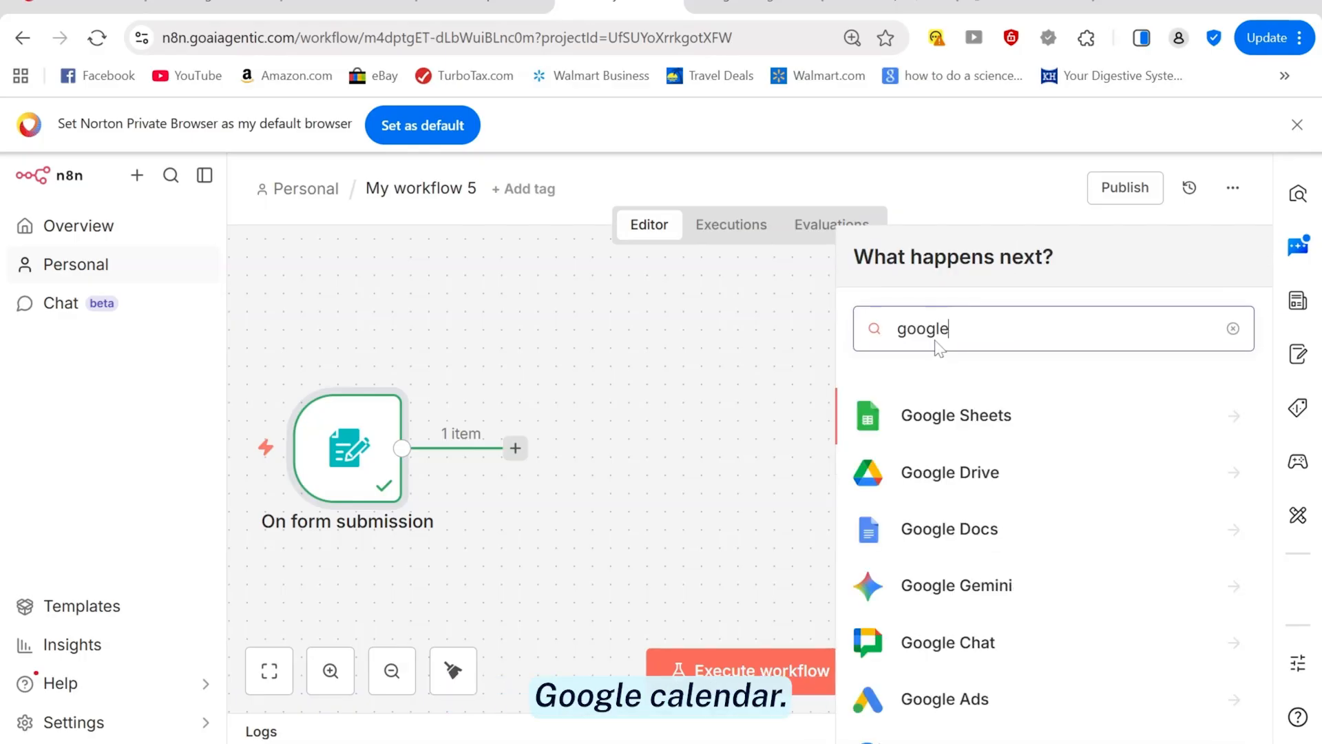
{"action": "type", "text": "ca"}
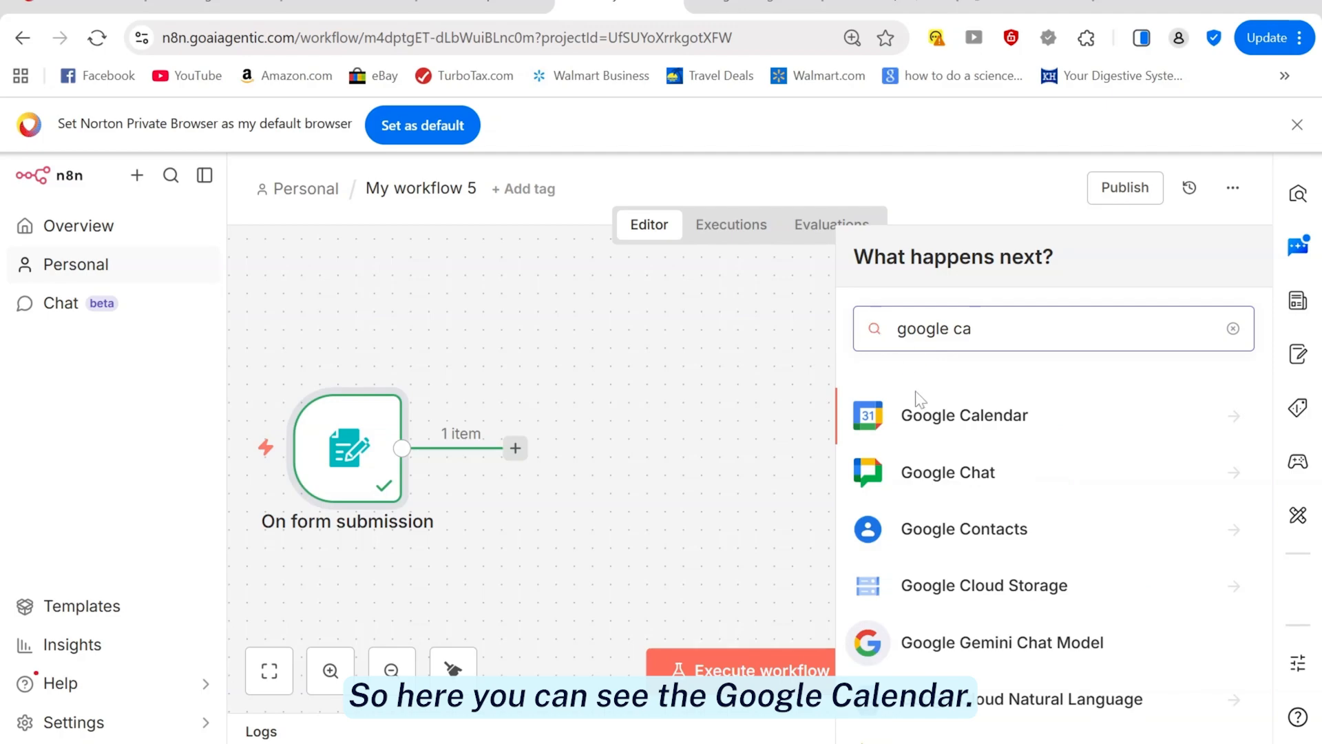
{"action": "left_click", "coordinate": [918, 427]}
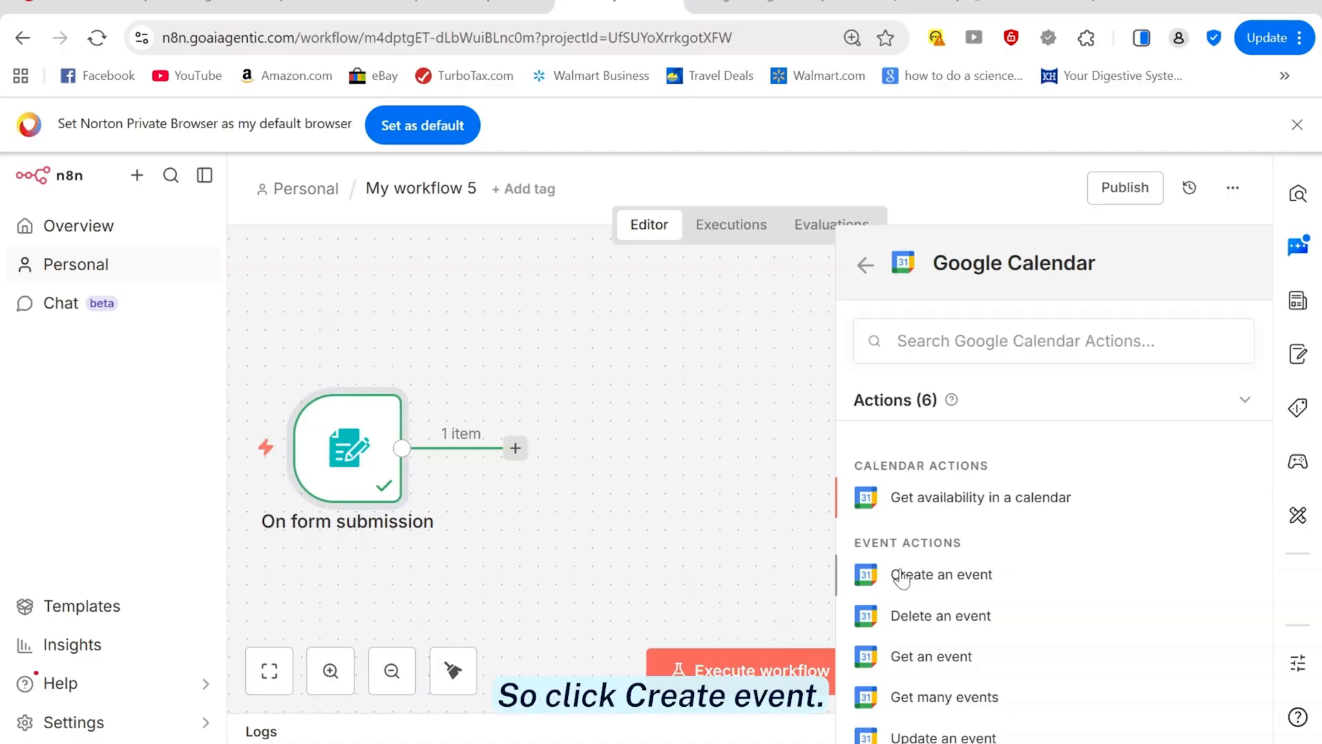
{"action": "left_click", "coordinate": [901, 579]}
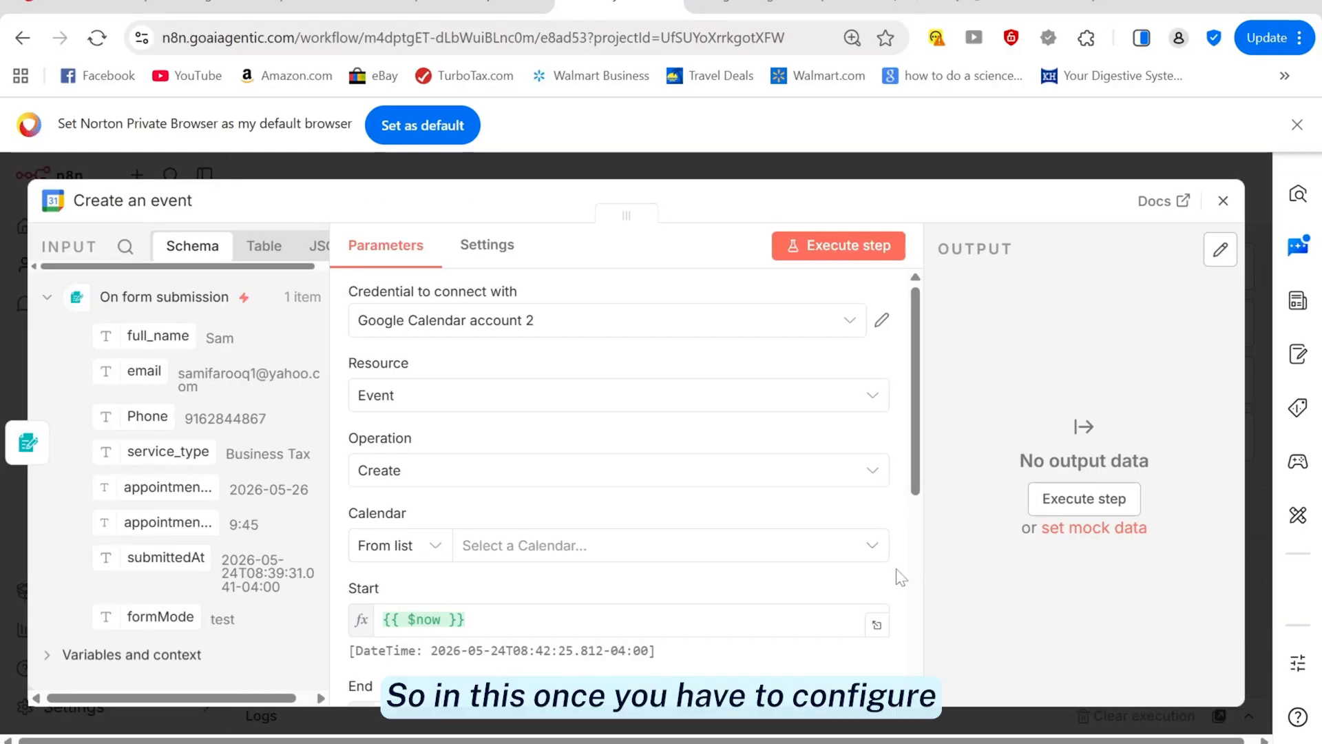
{"action": "left_click", "coordinate": [880, 323]}
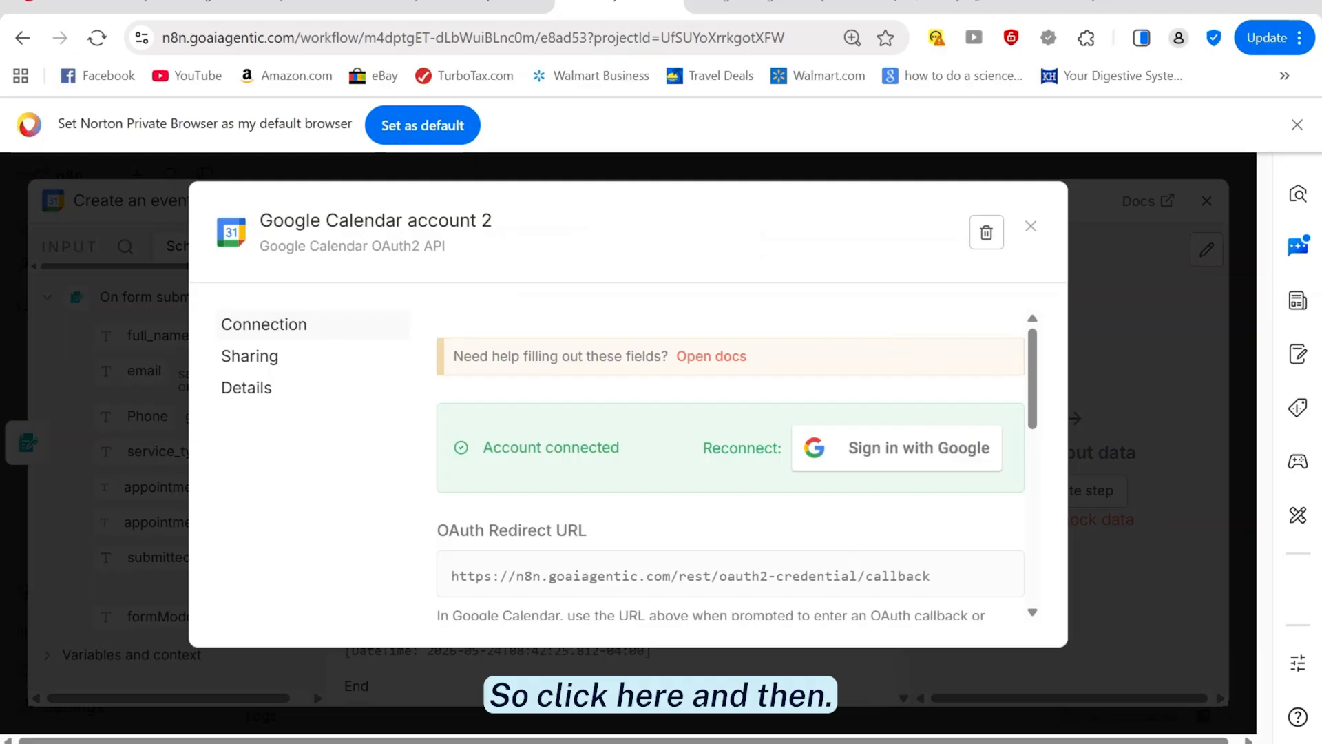
{"action": "scroll", "coordinate": [537, 402], "scroll_direction": "down", "scroll_amount": 1}
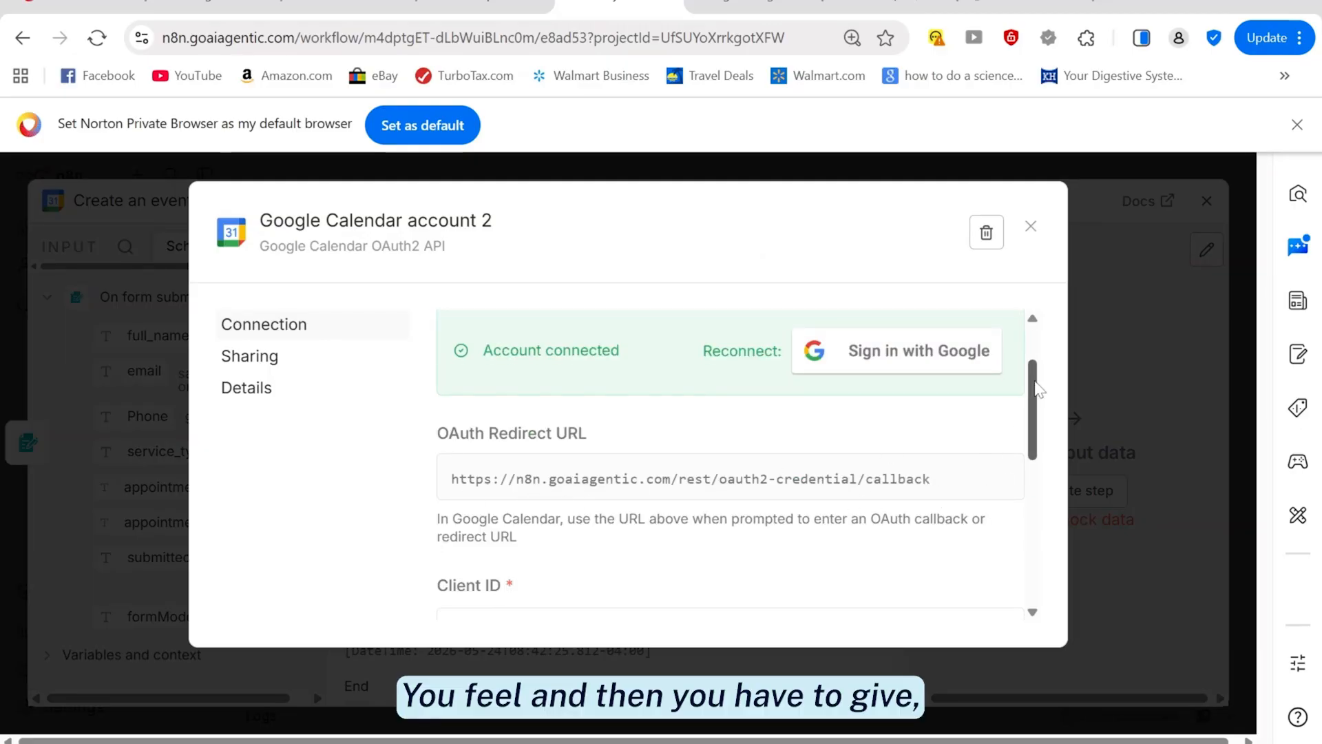
{"action": "left_click_drag", "start_coordinate": [1039, 389], "coordinate": [1012, 416]}
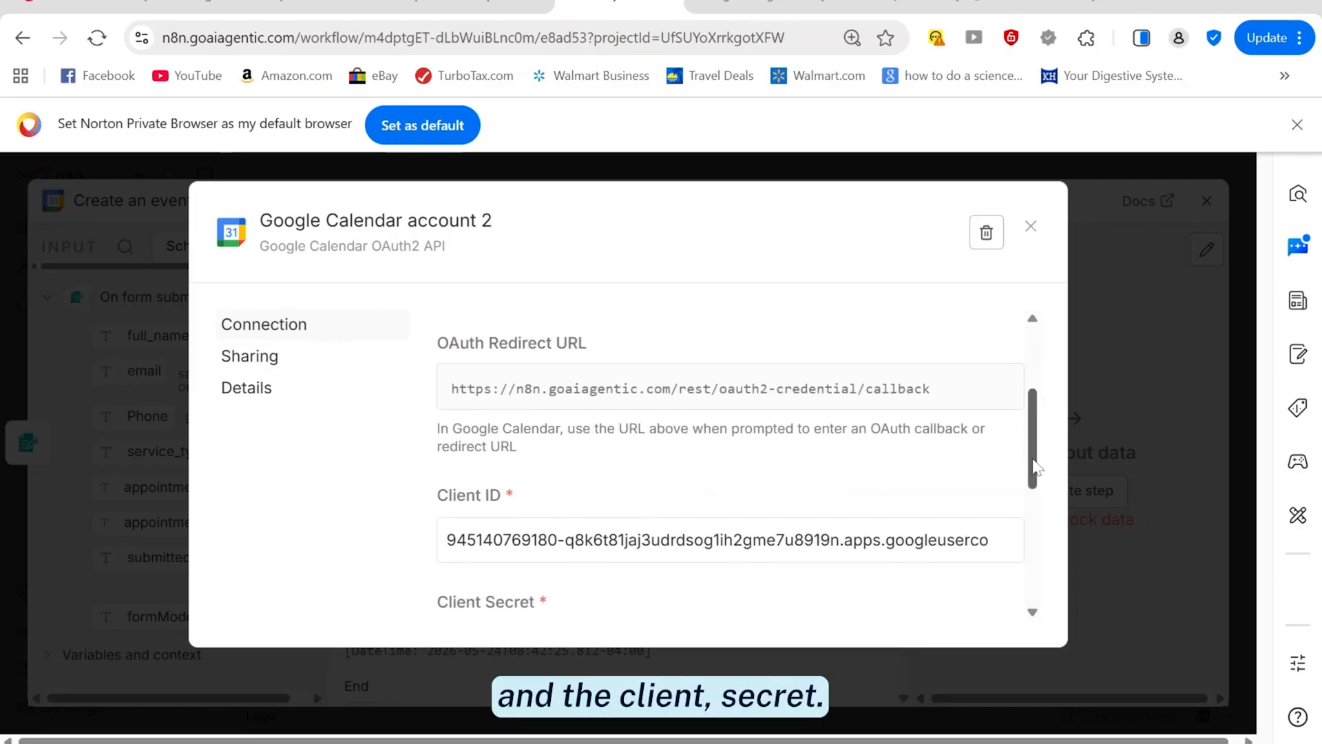
{"action": "left_click_drag", "start_coordinate": [1035, 466], "coordinate": [1044, 518]}
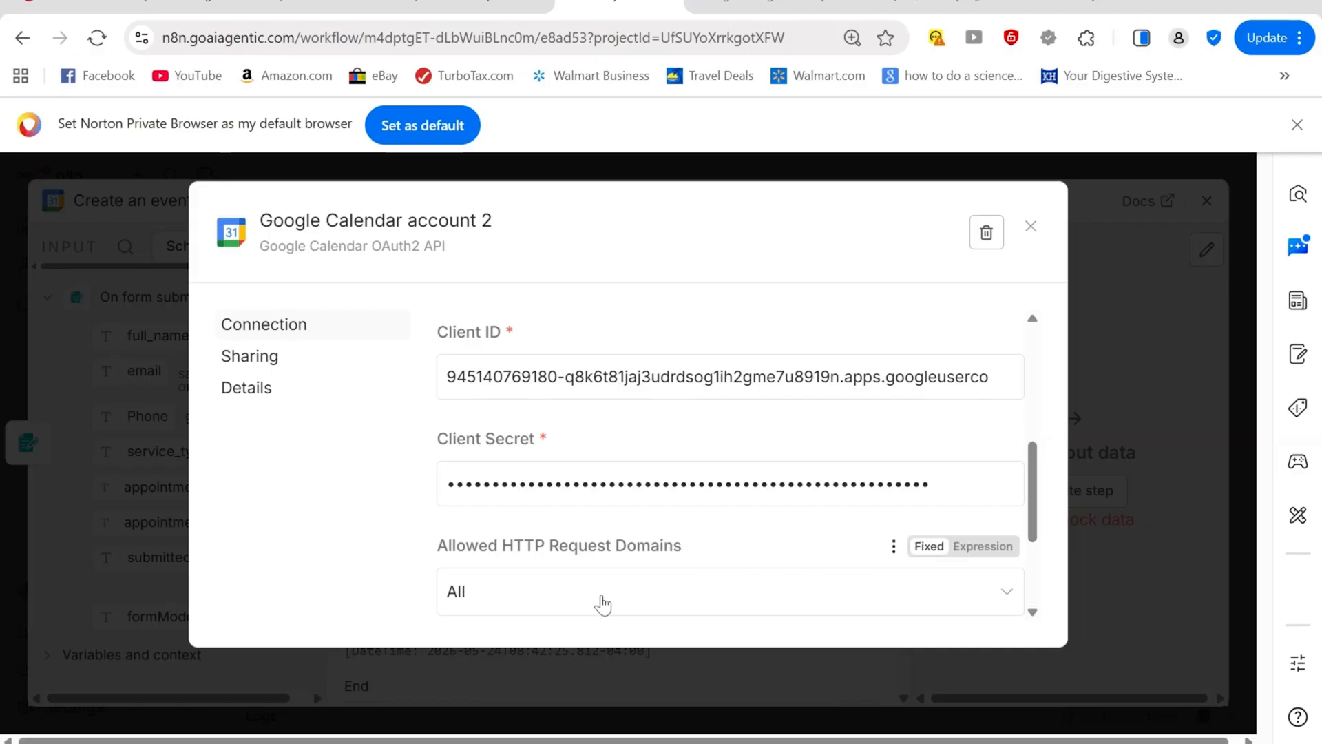
{"action": "scroll", "coordinate": [599, 601], "scroll_direction": "up", "scroll_amount": 5}
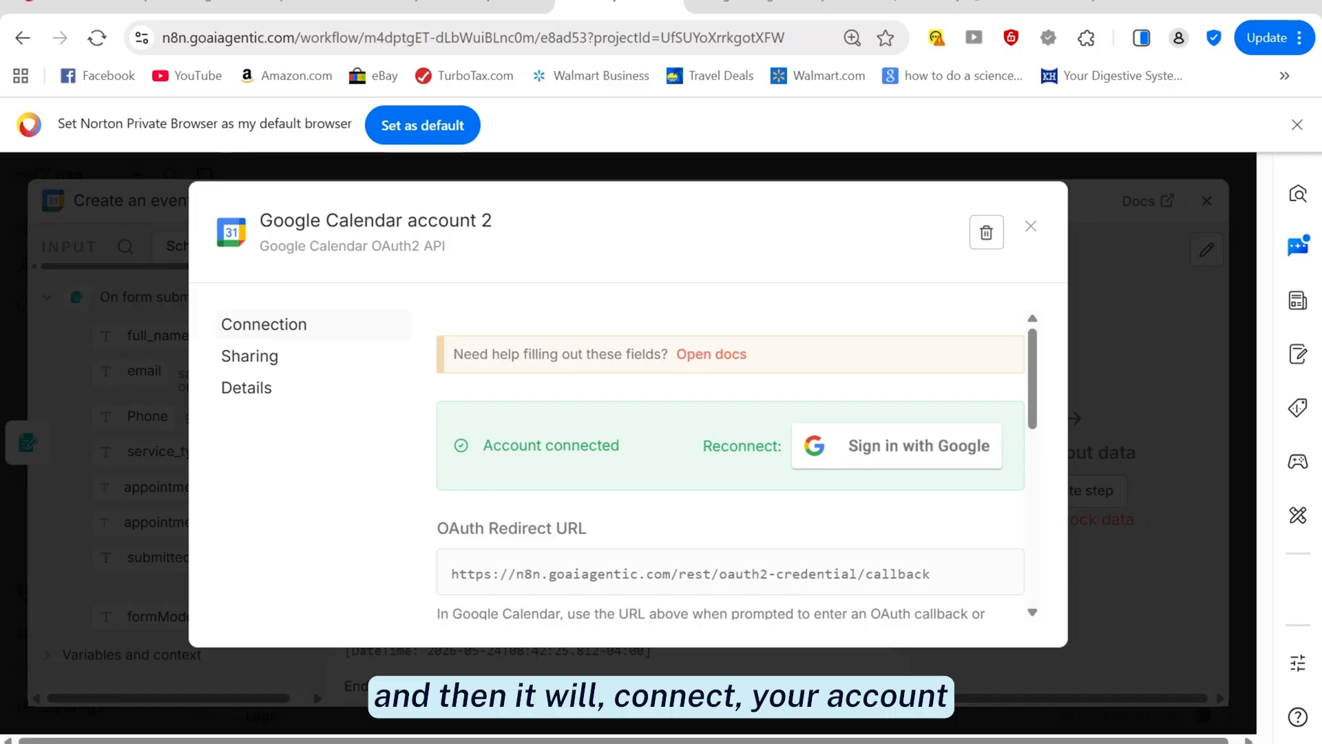
{"action": "left_click", "coordinate": [1029, 230]}
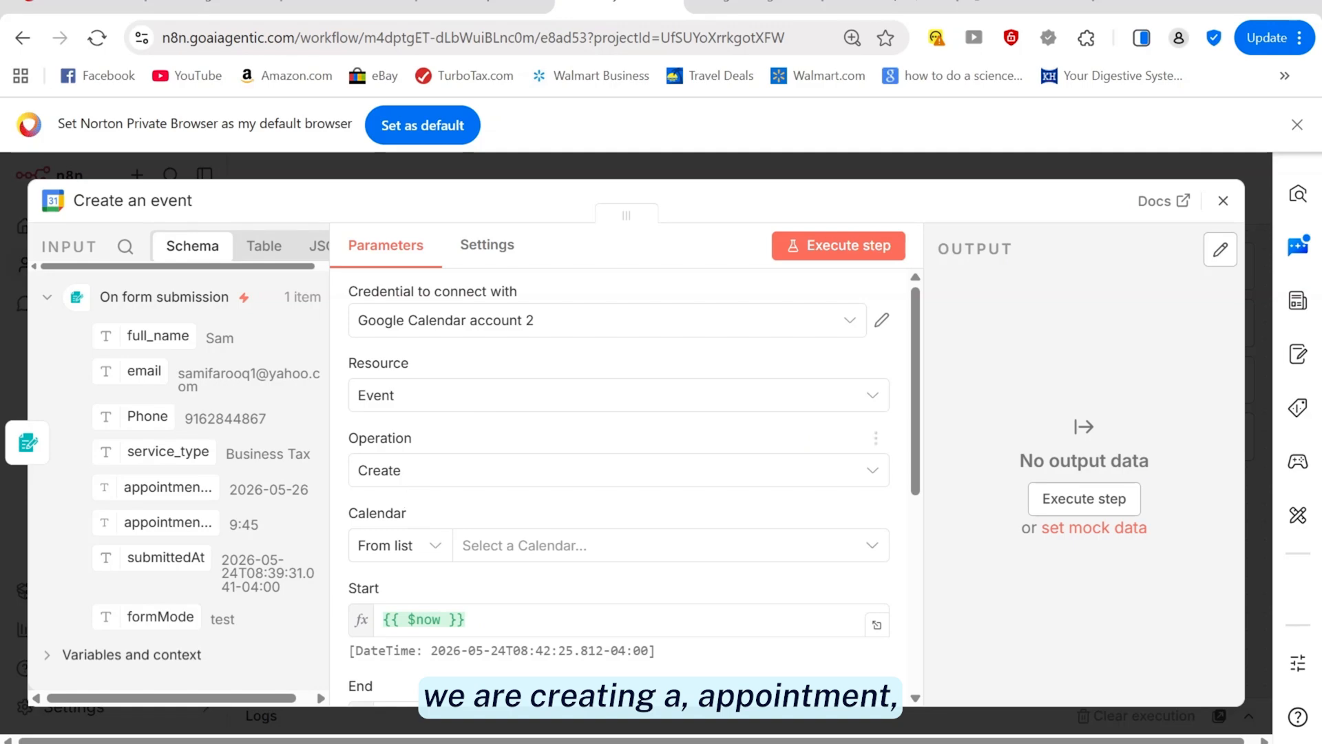
Replace Start's {{ $now }} with {{ $json.appointment_date }}, resolving to 2026-05-26
{"action": "scroll", "coordinate": [918, 463], "scroll_direction": "down", "scroll_amount": 1}
{"action": "scroll", "coordinate": [918, 463], "scroll_direction": "down", "scroll_amount": 4}
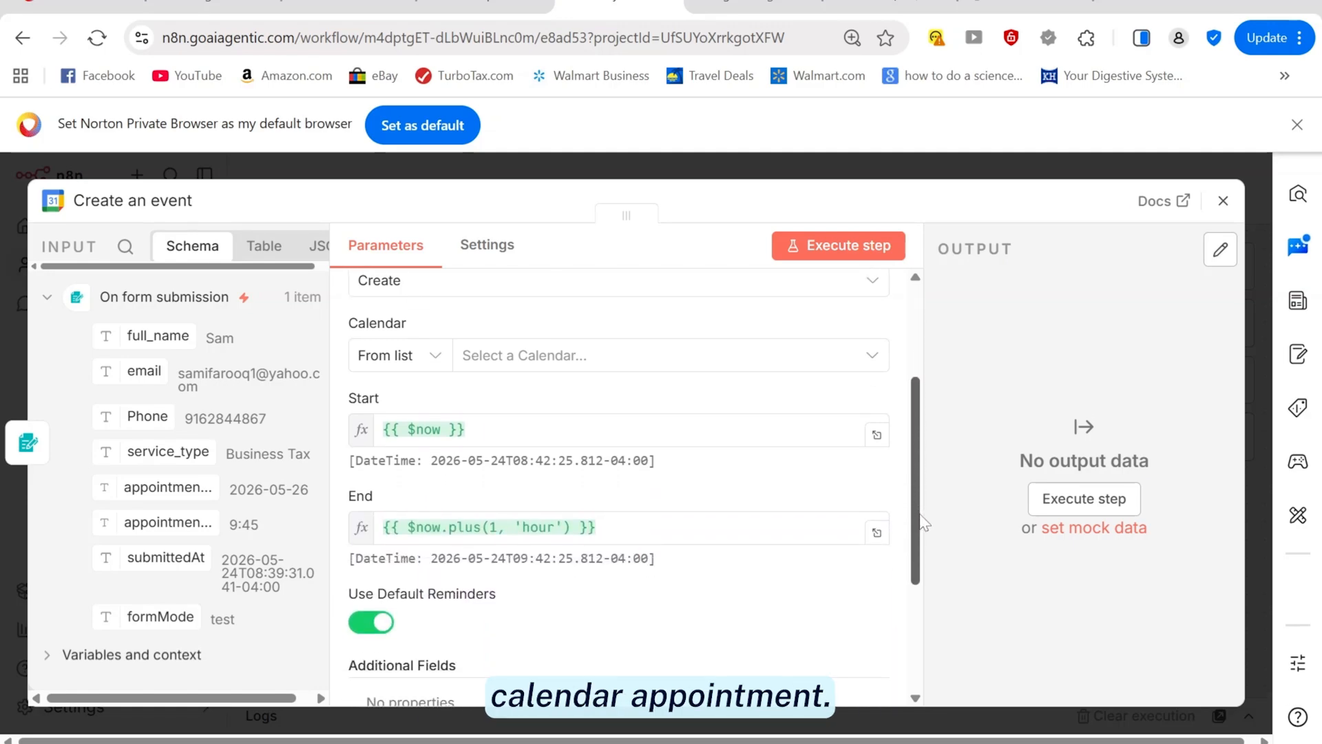
{"action": "mouse_move", "coordinate": [935, 545]}
{"action": "left_mouse_down"}
{"action": "mouse_move", "coordinate": [943, 527]}
{"action": "mouse_move", "coordinate": [949, 541]}
{"action": "left_mouse_up"}
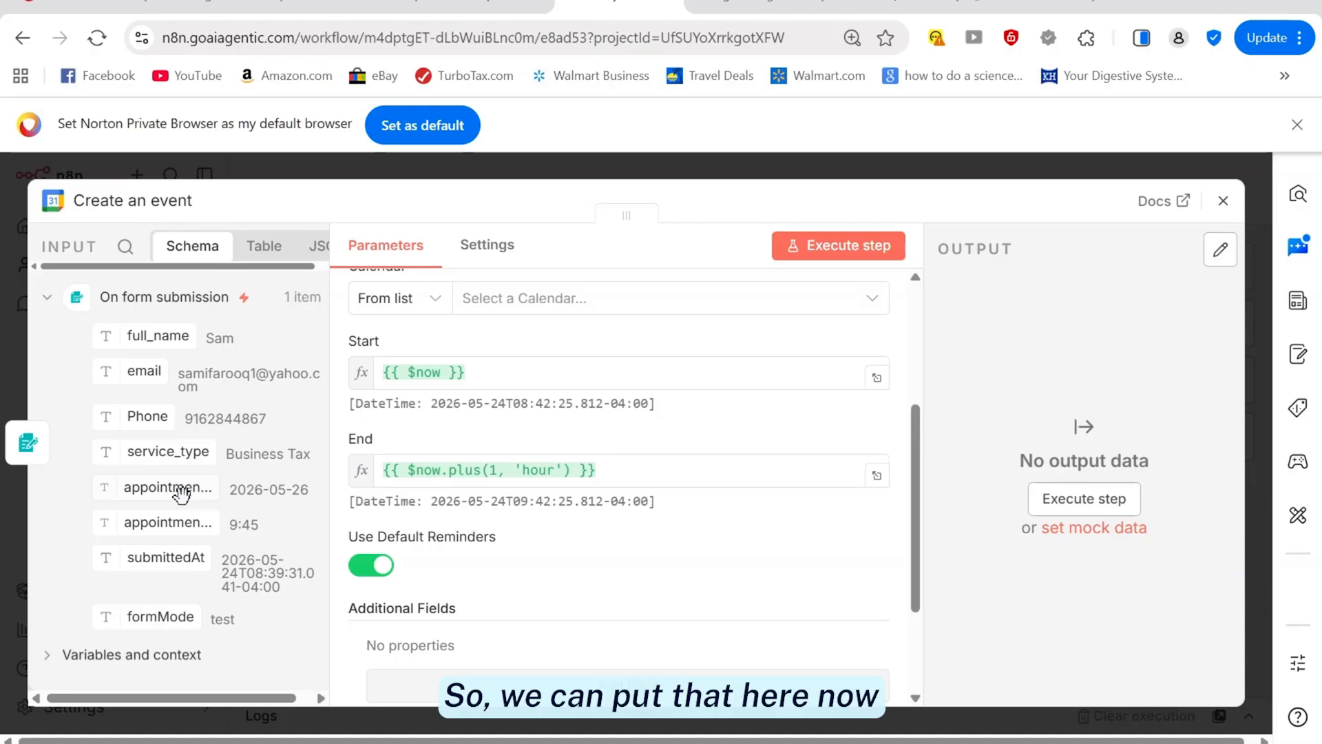
{"action": "left_click_drag", "start_coordinate": [185, 489], "coordinate": [473, 384]}
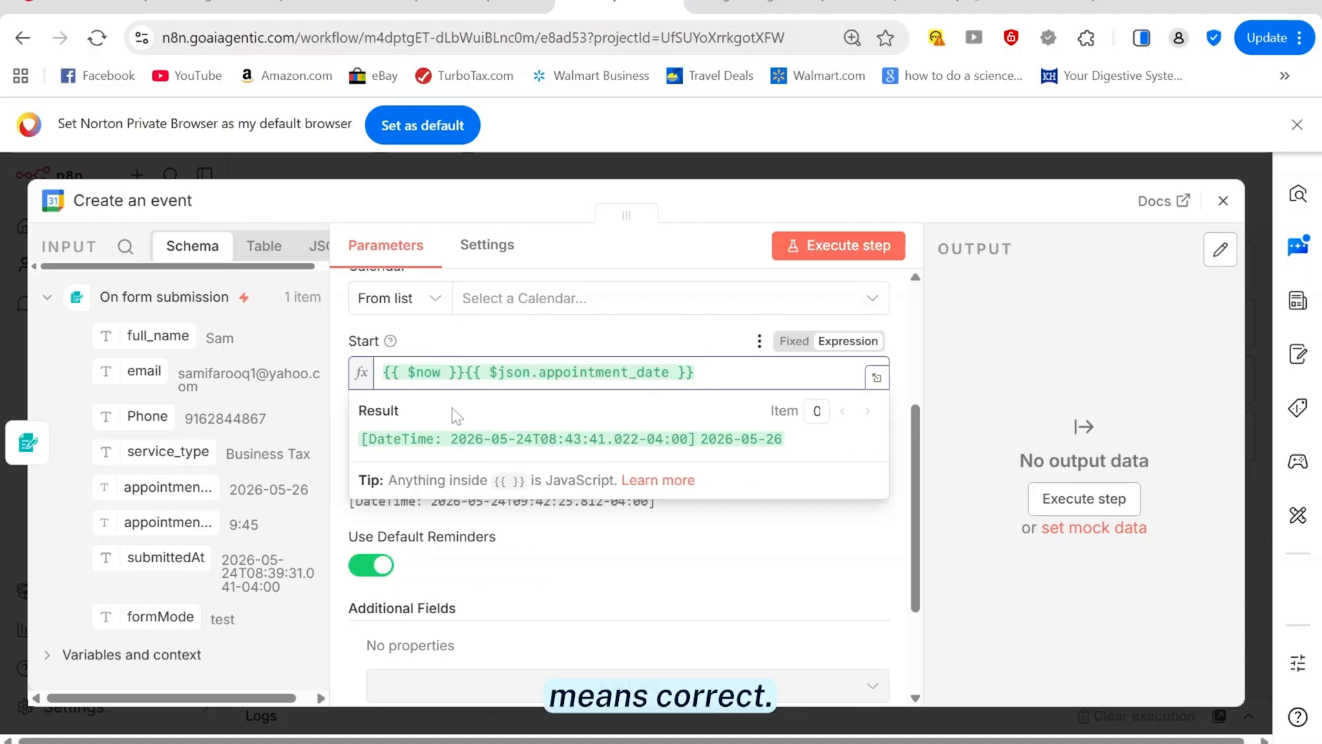
{"action": "key", "text": "BackSpace"}
{"action": "key", "text": "BackSpace"}
{"action": "key", "text": "BackSpace"}
{"action": "key", "text": "BackSpace"}
{"action": "key", "text": "BackSpace"}
{"action": "key", "text": "BackSpace"}
{"action": "key", "text": "BackSpace"}
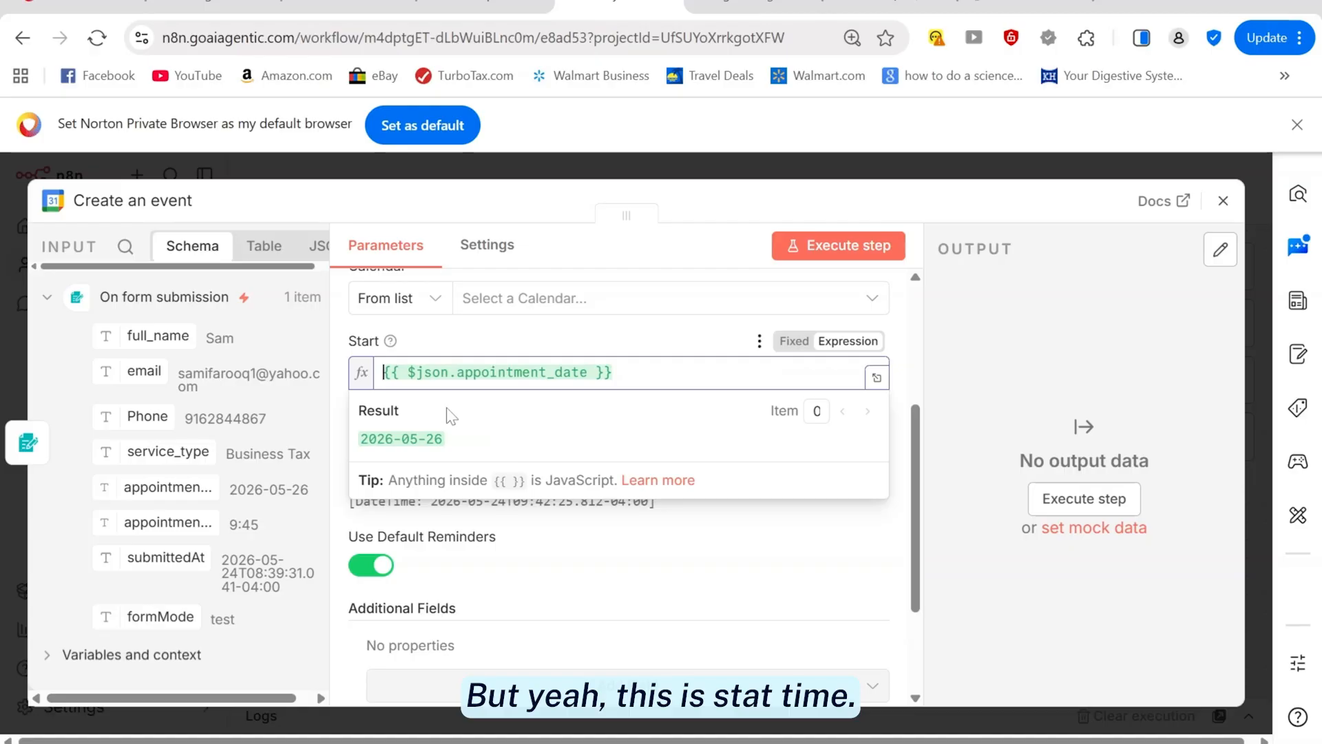
{"action": "left_click", "coordinate": [606, 571]}
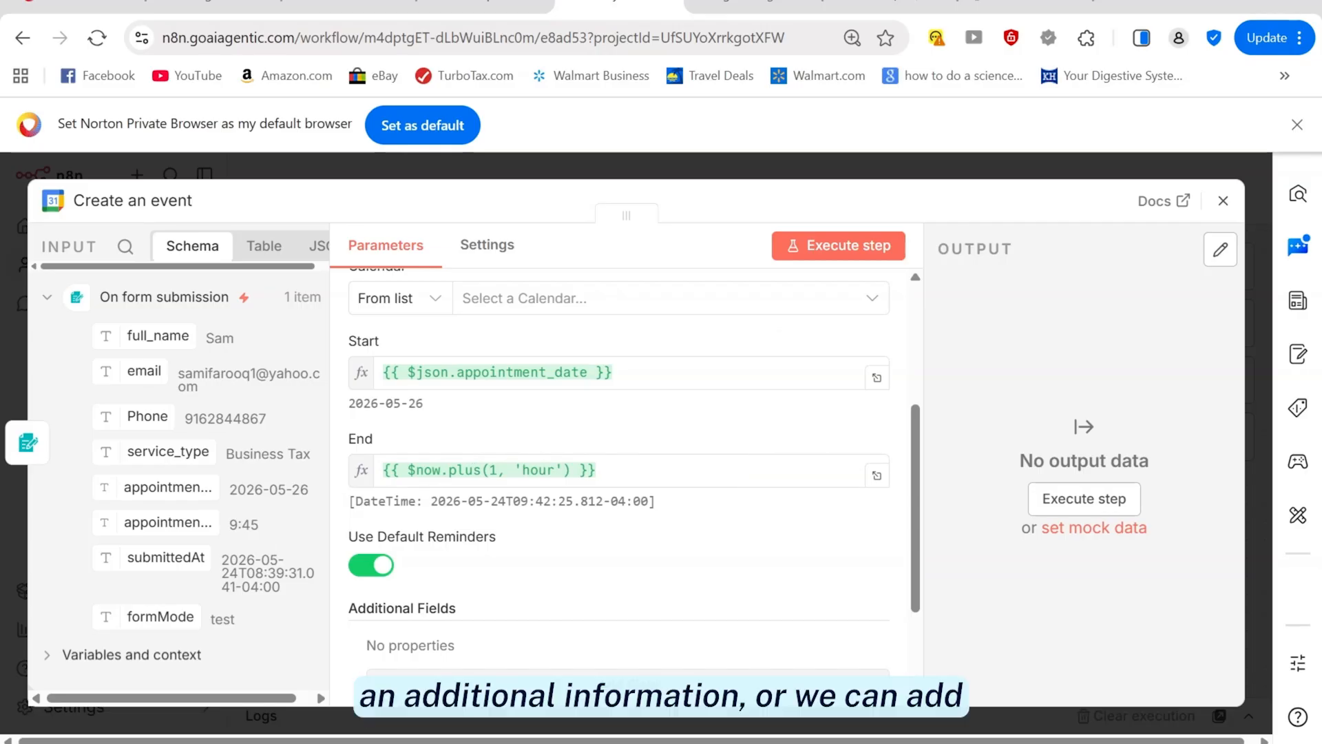
{"action": "scroll", "coordinate": [920, 585], "scroll_direction": "down", "scroll_amount": 3}
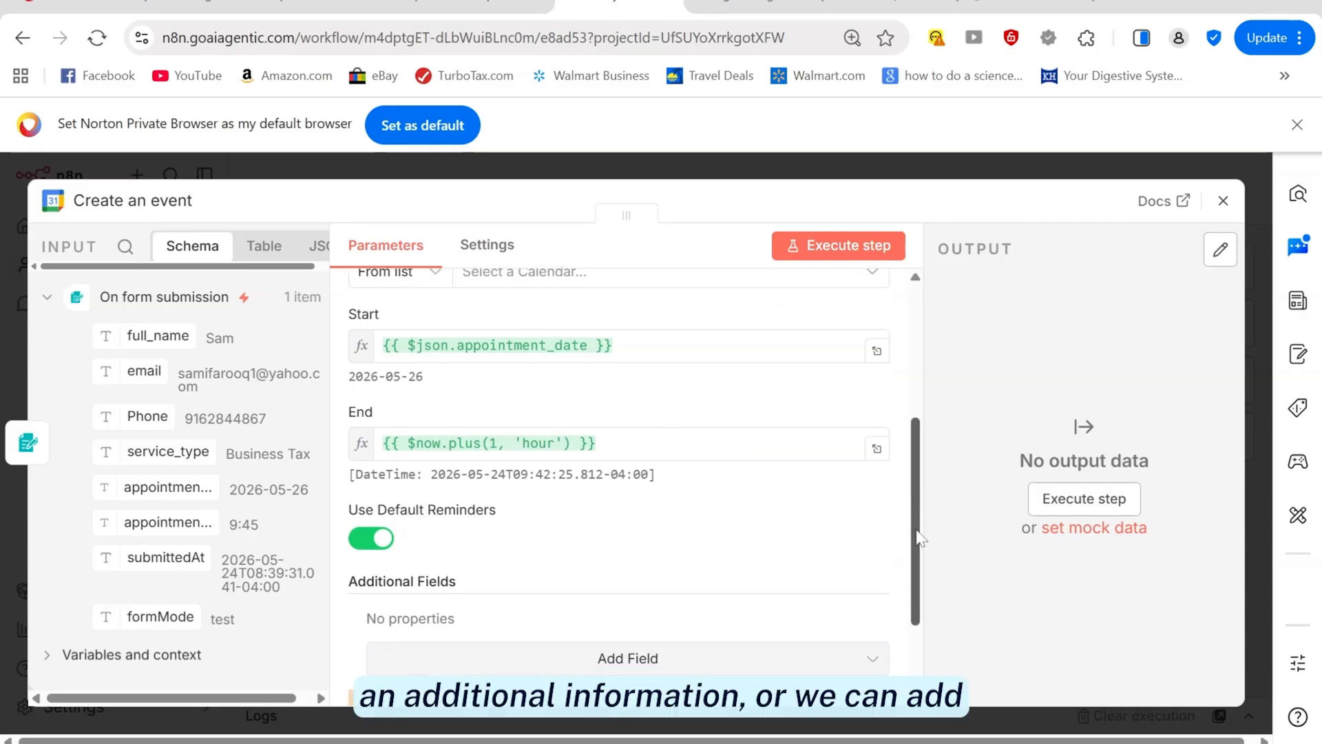
{"action": "scroll", "coordinate": [922, 596], "scroll_direction": "up", "scroll_amount": 1}
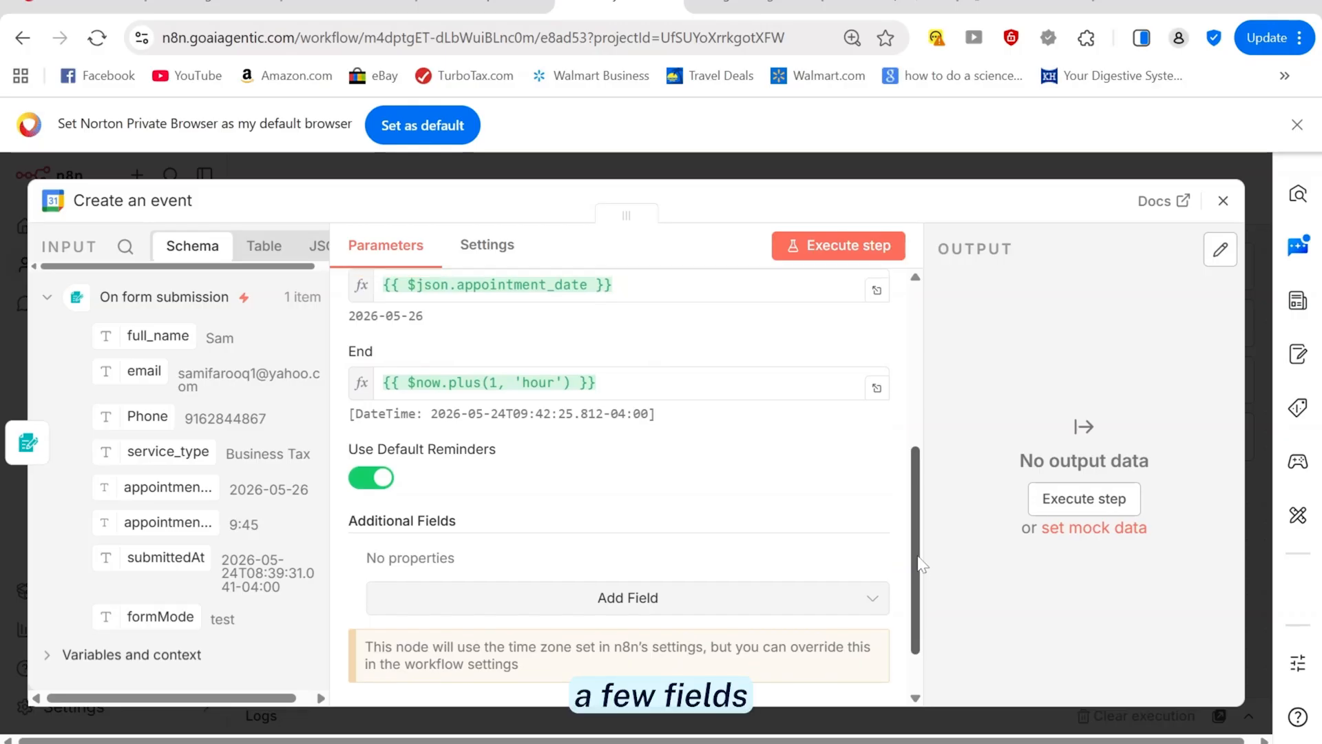
{"action": "scroll", "coordinate": [920, 563], "scroll_direction": "down", "scroll_amount": 1}
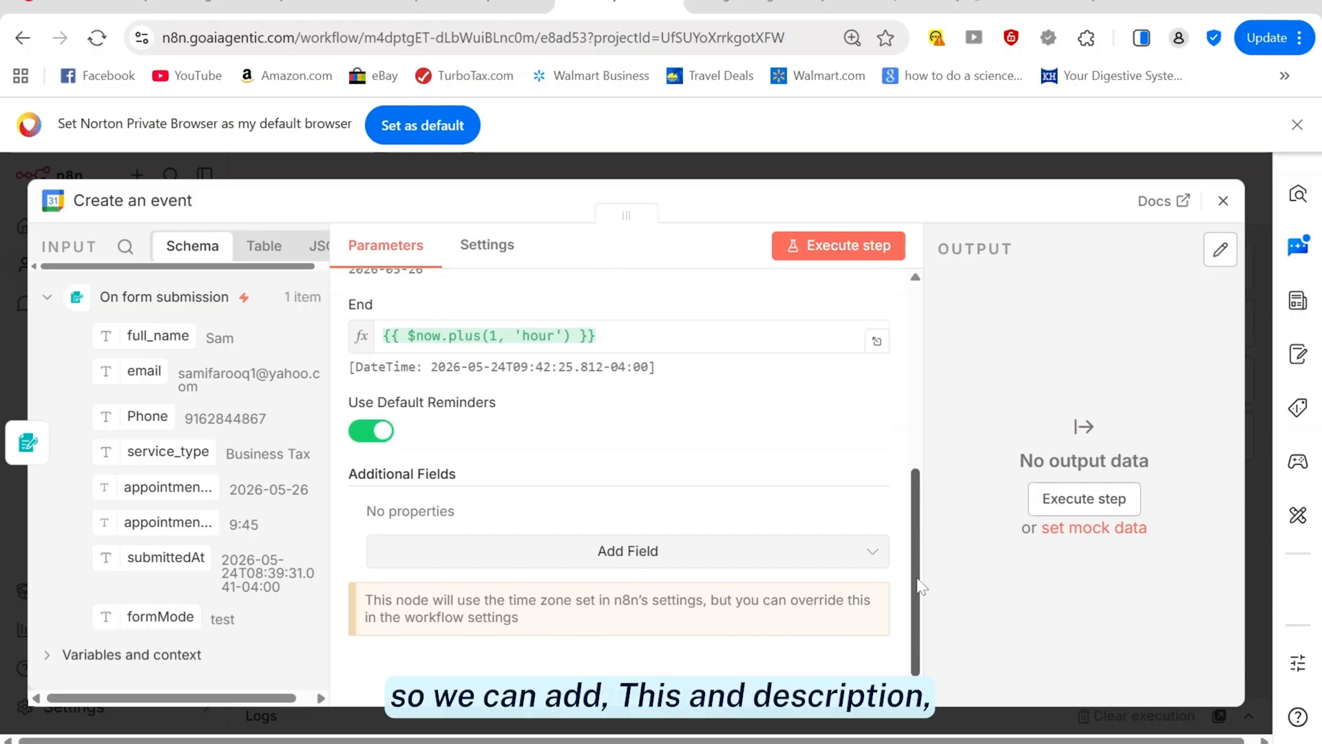
{"action": "scroll", "coordinate": [922, 571], "scroll_direction": "down", "scroll_amount": 1}
Add a Description field to the Create an event node's additional fields
{"action": "left_click", "coordinate": [627, 528]}
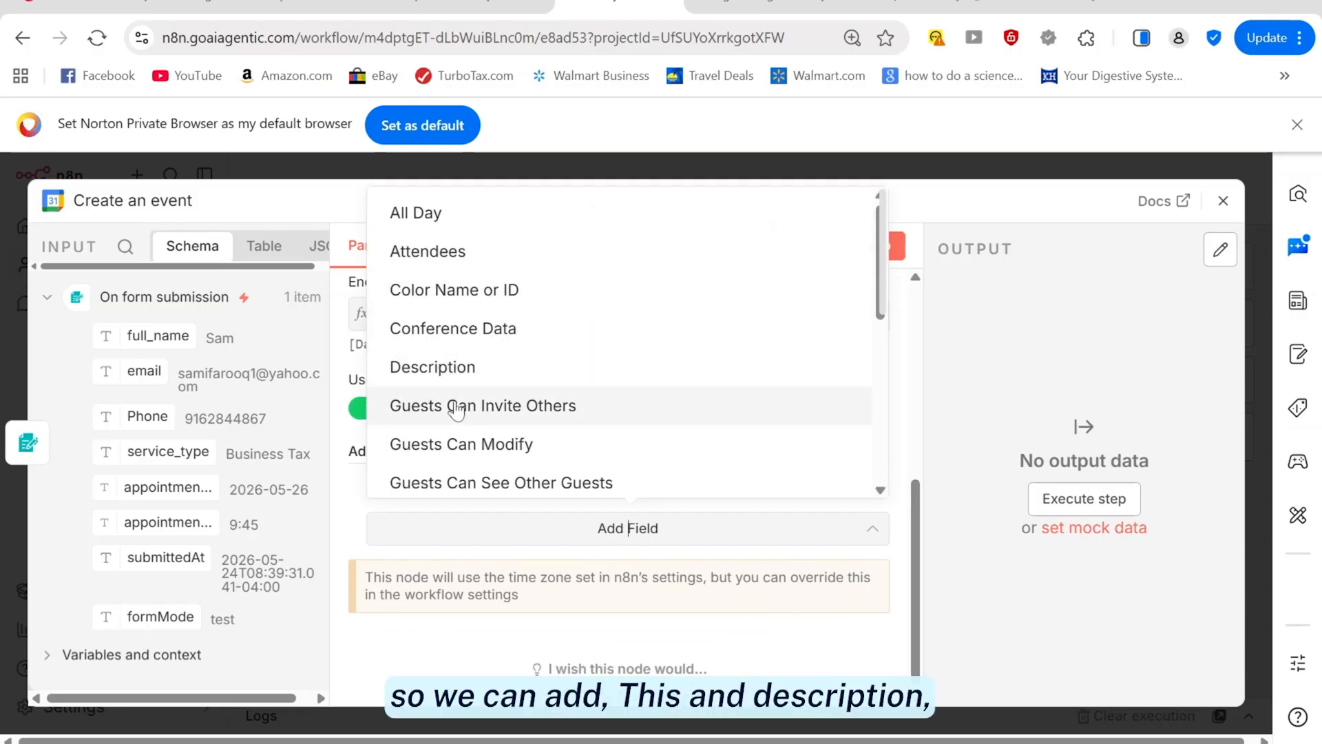
{"action": "left_click_drag", "start_coordinate": [882, 329], "coordinate": [895, 301]}
{"action": "left_click", "coordinate": [435, 372]}
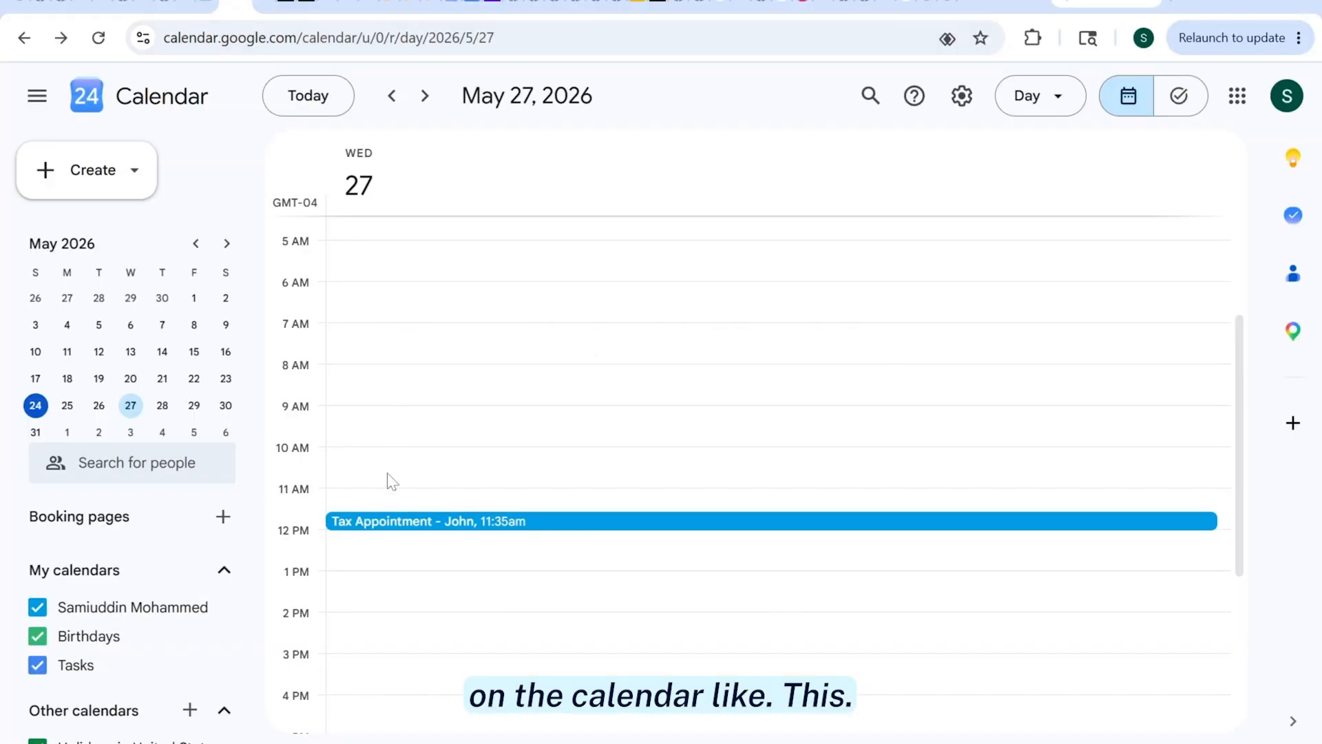
{"action": "left_click", "coordinate": [420, 521]}
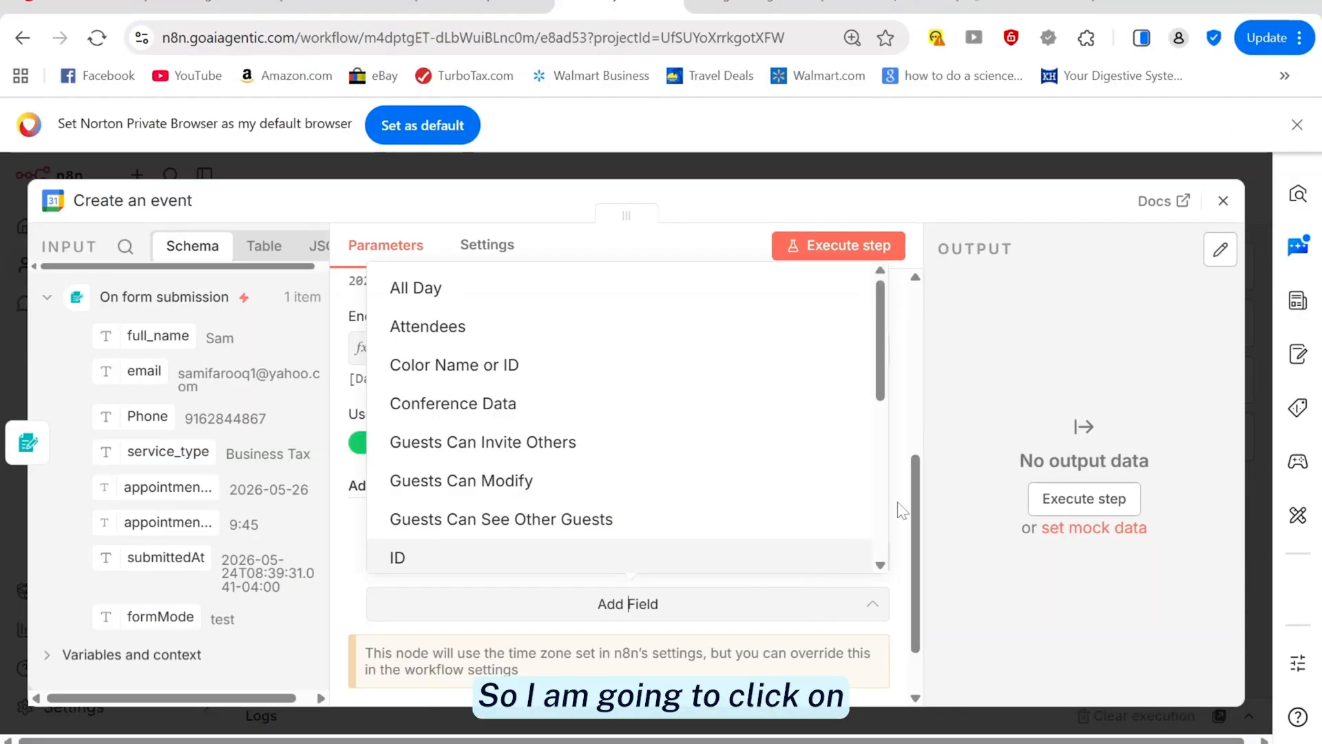
{"action": "scroll", "coordinate": [866, 431], "scroll_direction": "down", "scroll_amount": 5}
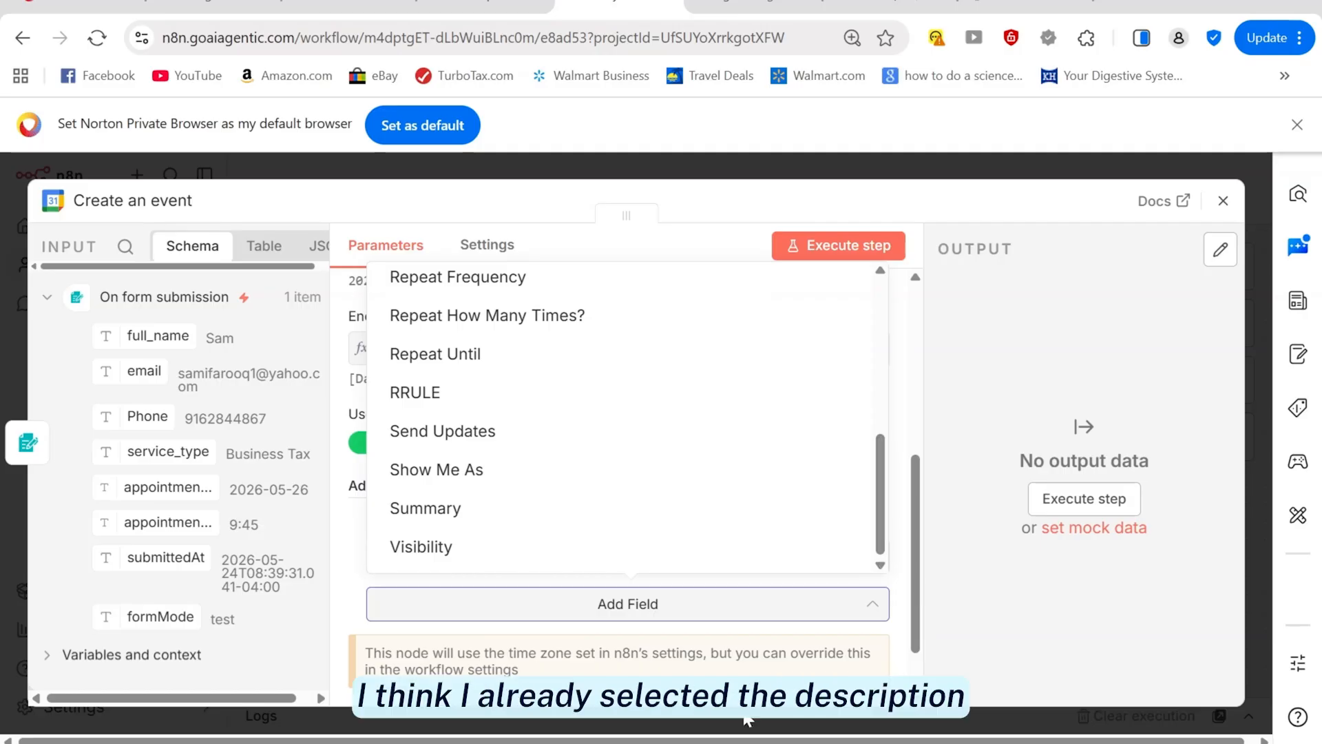
{"action": "left_click", "coordinate": [354, 608]}
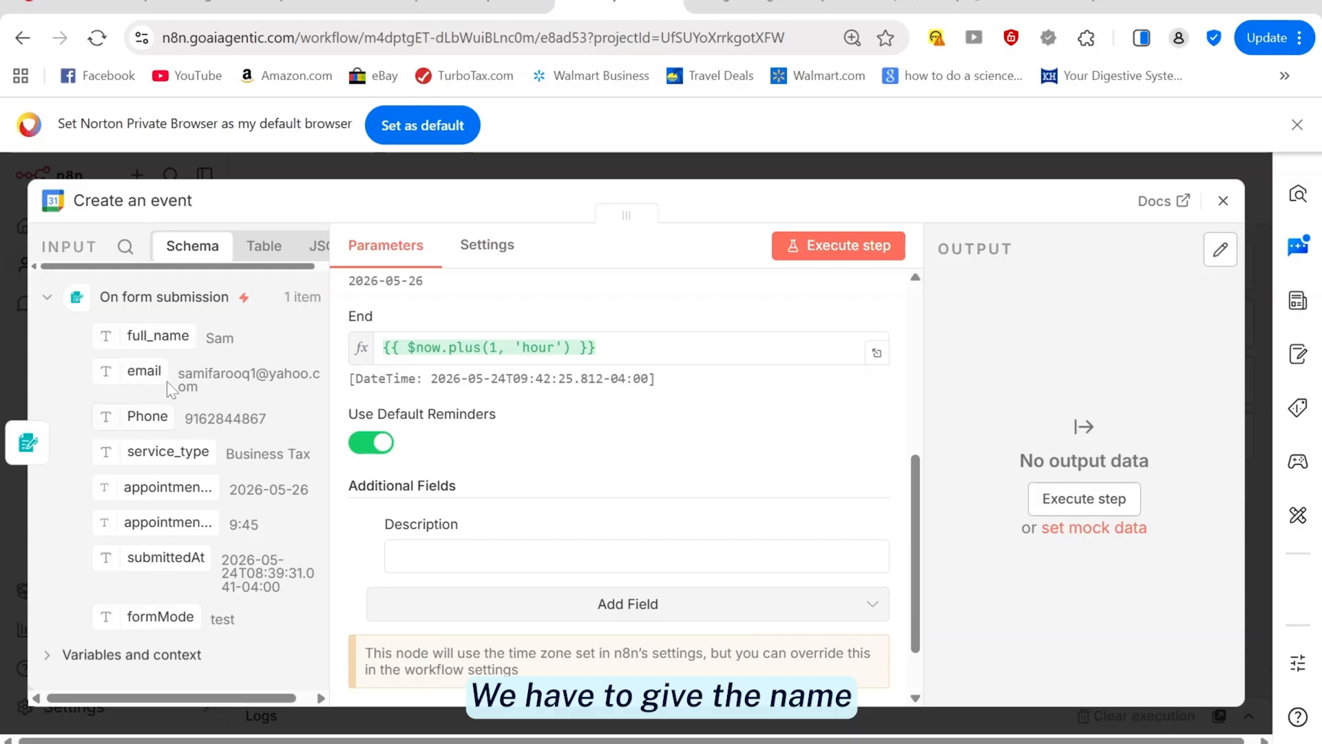
Insert full_name, email and Phone from the input schema into the Description expression
{"action": "left_click_drag", "start_coordinate": [155, 336], "coordinate": [455, 556]}
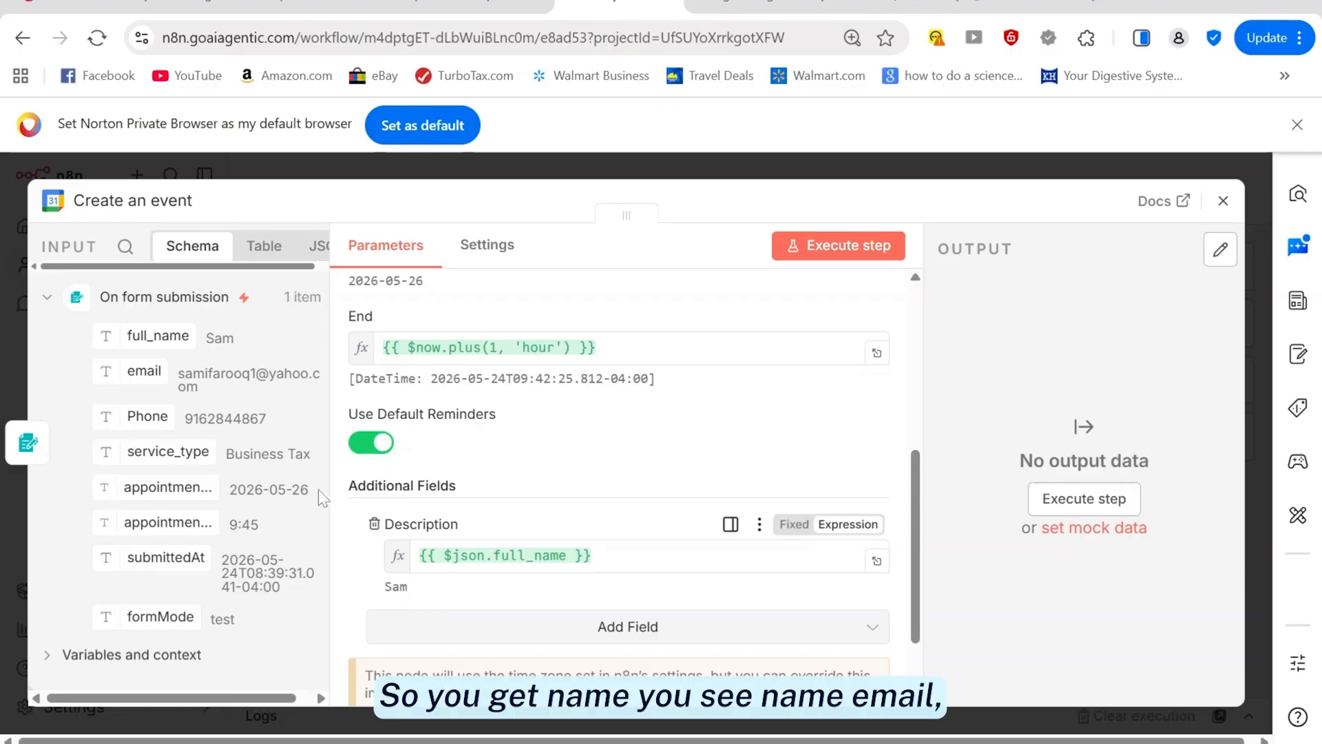
{"action": "left_click_drag", "start_coordinate": [130, 372], "coordinate": [641, 553]}
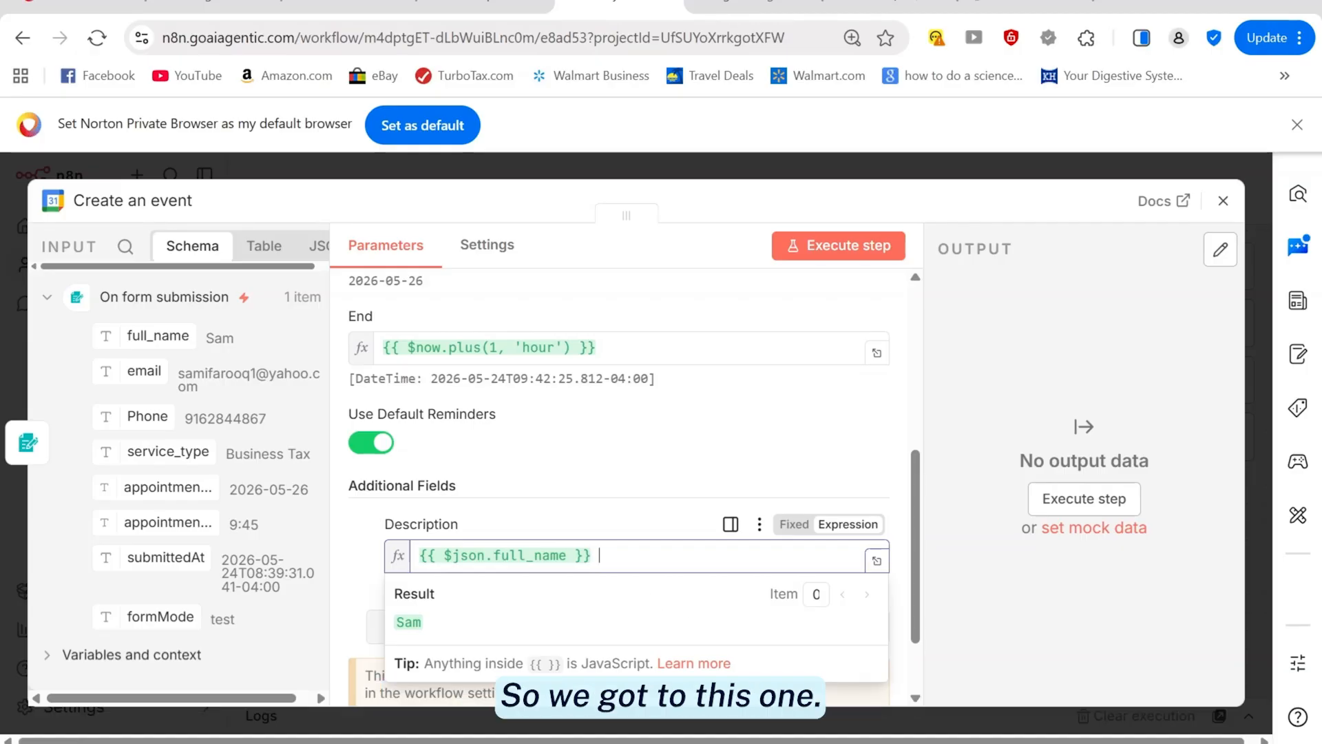
{"action": "left_click_drag", "start_coordinate": [143, 384], "coordinate": [664, 556]}
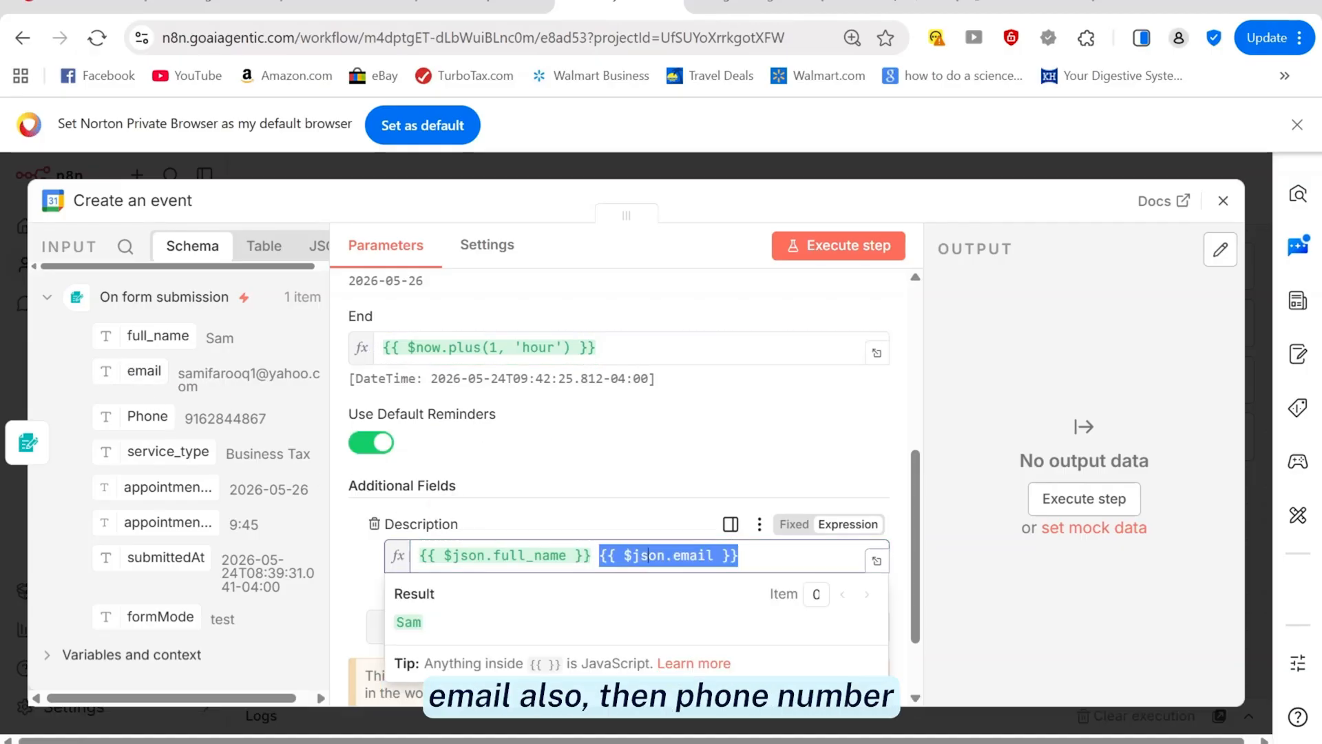
{"action": "left_click_drag", "start_coordinate": [159, 421], "coordinate": [751, 556]}
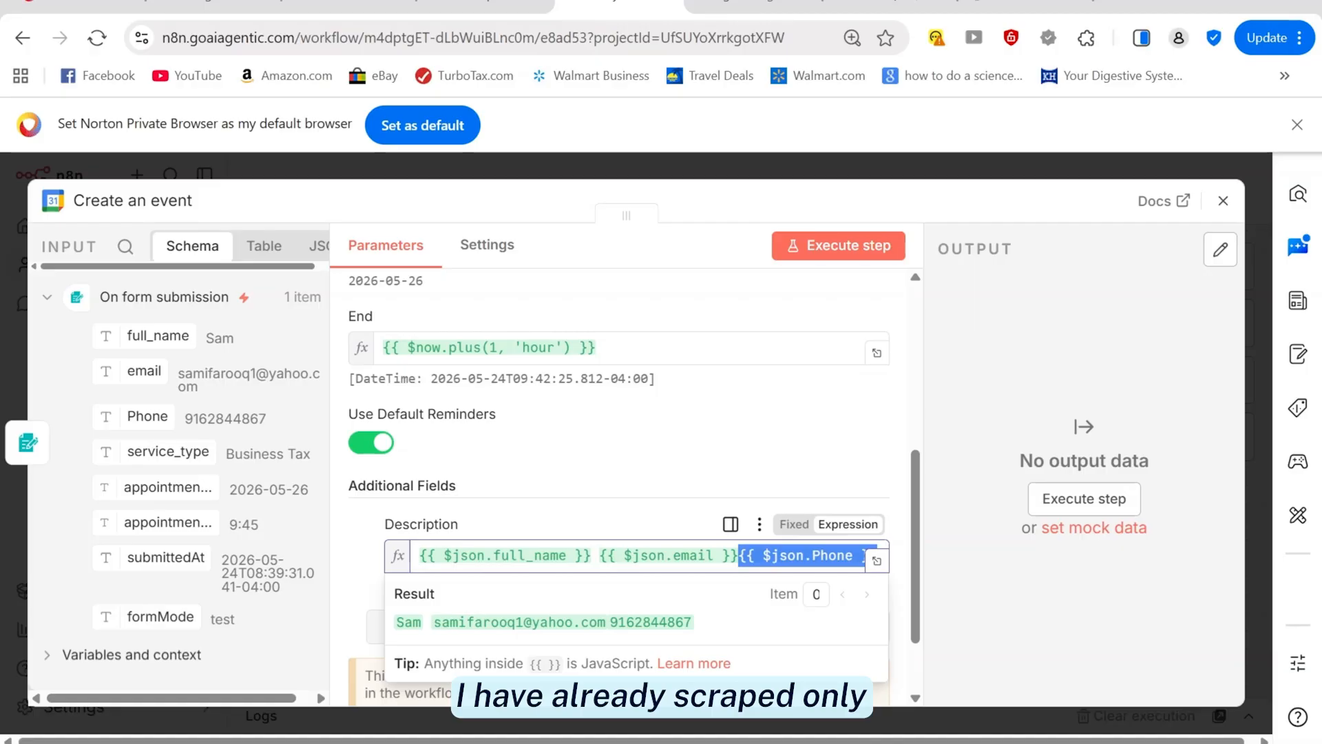
Copy the start-time DateTime.fromFormat expression from the Word notes and return to n8n
{"action": "mouse_move", "coordinate": [661, 742]}
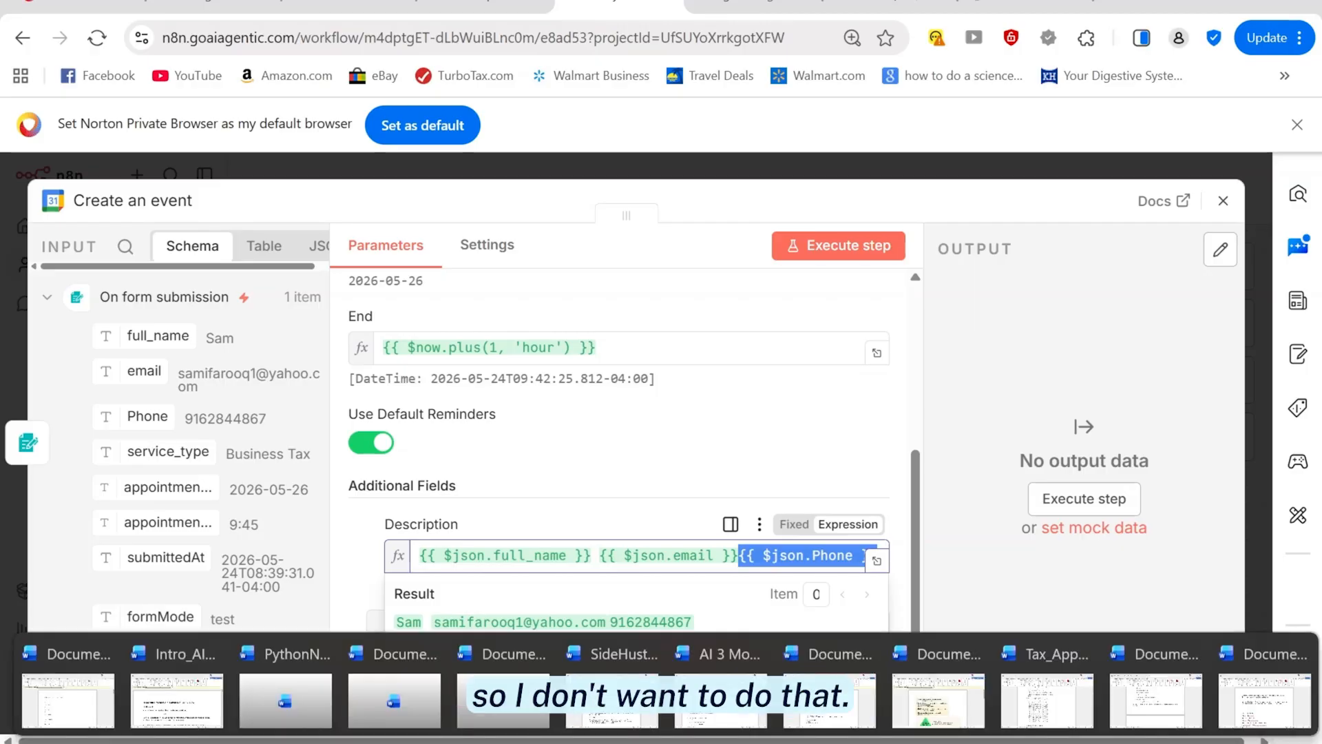
{"action": "left_click", "coordinate": [1265, 699]}
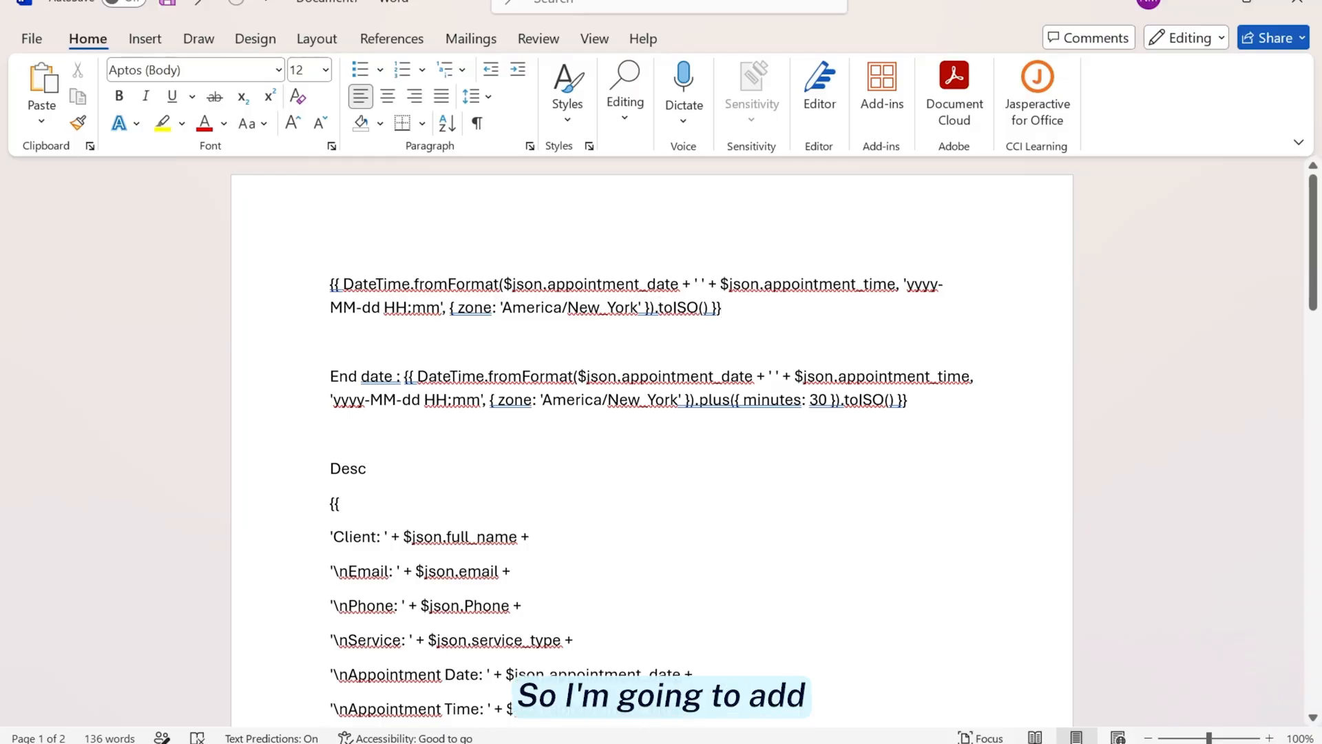
{"action": "key", "text": "ctrl+shift+Left"}
{"action": "key", "text": "ctrl+shift+Left"}
{"action": "key", "text": "ctrl+shift+Left"}
{"action": "key", "text": "ctrl+shift+Left"}
{"action": "key", "text": "ctrl+shift+Left"}
{"action": "key", "text": "ctrl+shift+Left"}
{"action": "key", "text": "ctrl+shift+Left"}
{"action": "key", "text": "ctrl+shift+Left"}
{"action": "key", "text": "ctrl+shift+Left"}
{"action": "key", "text": "ctrl+shift+Left"}
{"action": "key", "text": "ctrl+shift+Left"}
{"action": "key", "text": "ctrl+shift+Left"}
{"action": "key", "text": "ctrl+c"}
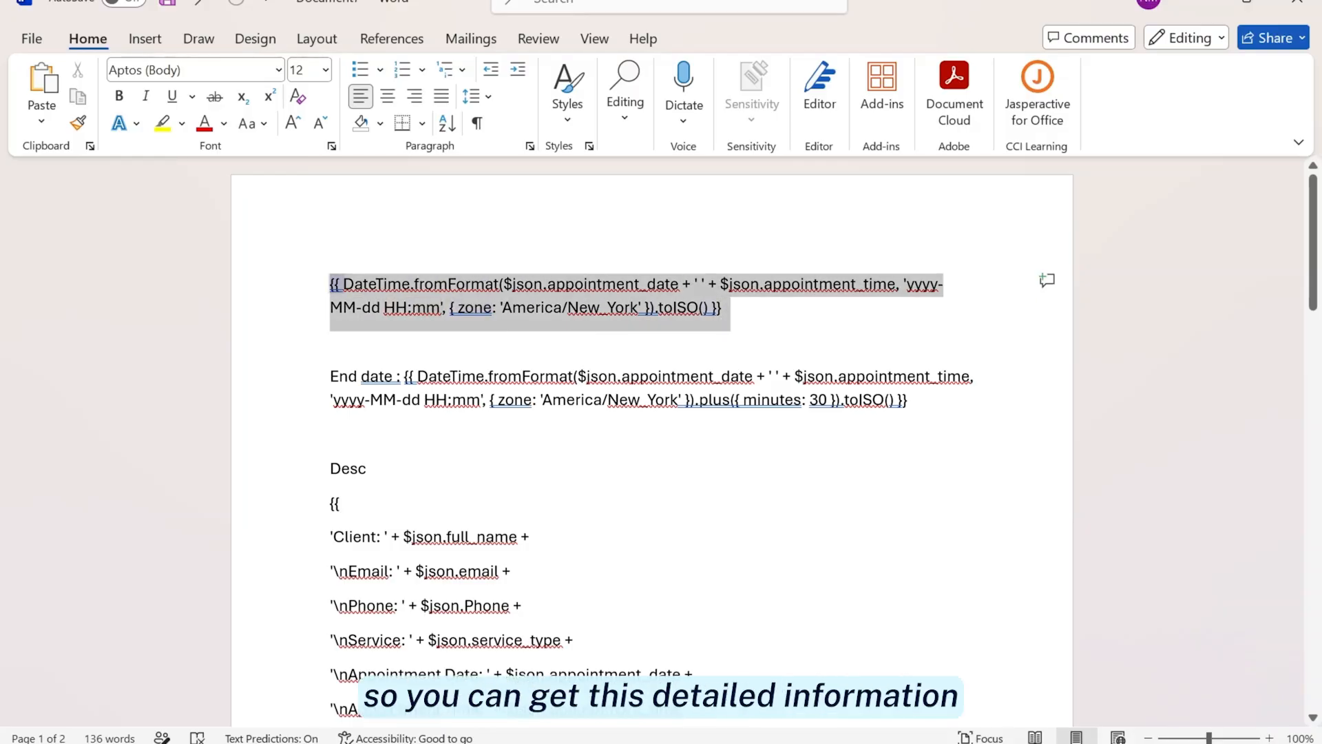
{"action": "mouse_move", "coordinate": [331, 296]}
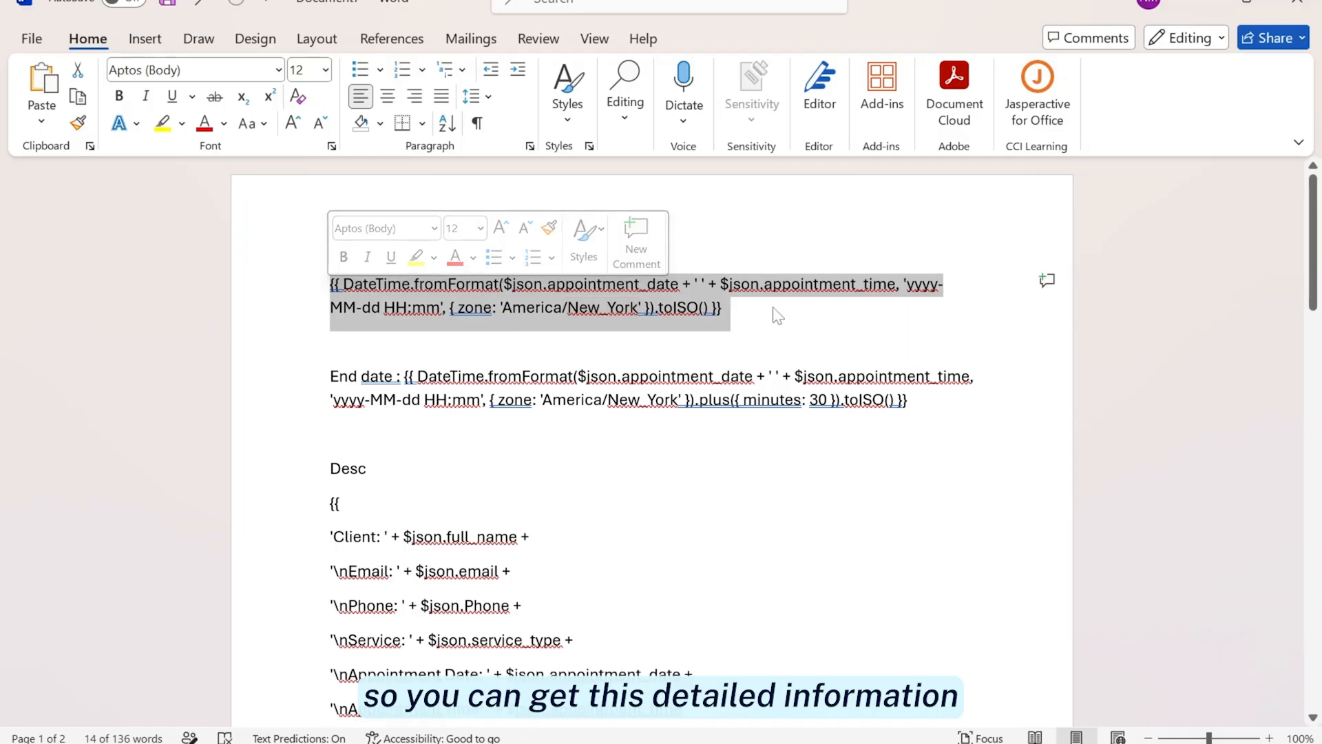
{"action": "key", "text": "Right"}
{"action": "key", "text": "alt+Tab"}
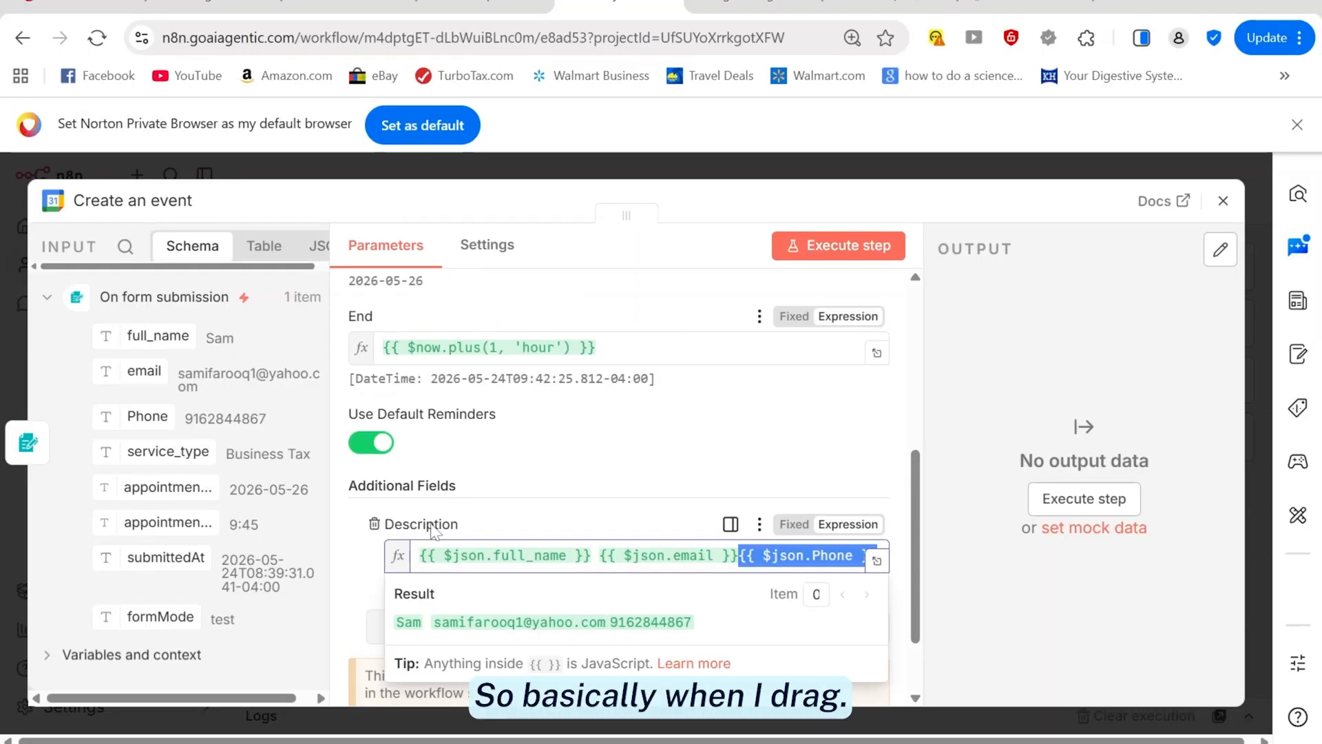
Replace the Start value with the copied DateTime.fromFormat appointment date-time expression
{"action": "scroll", "coordinate": [629, 428], "scroll_direction": "up", "scroll_amount": 10}
{"action": "left_click", "coordinate": [620, 559]}
{"action": "key", "text": "ctrl+a"}
{"action": "key", "text": "BackSpace"}
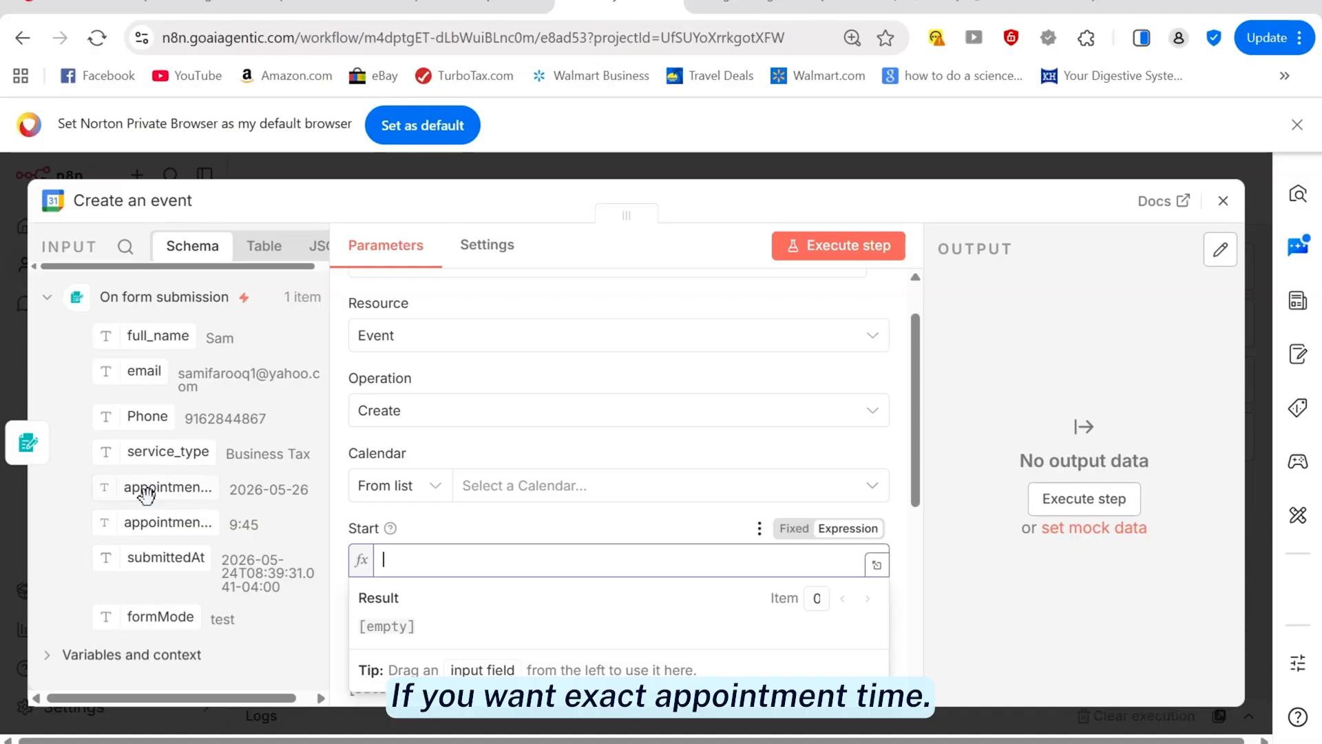
{"action": "left_click_drag", "start_coordinate": [146, 492], "coordinate": [495, 559]}
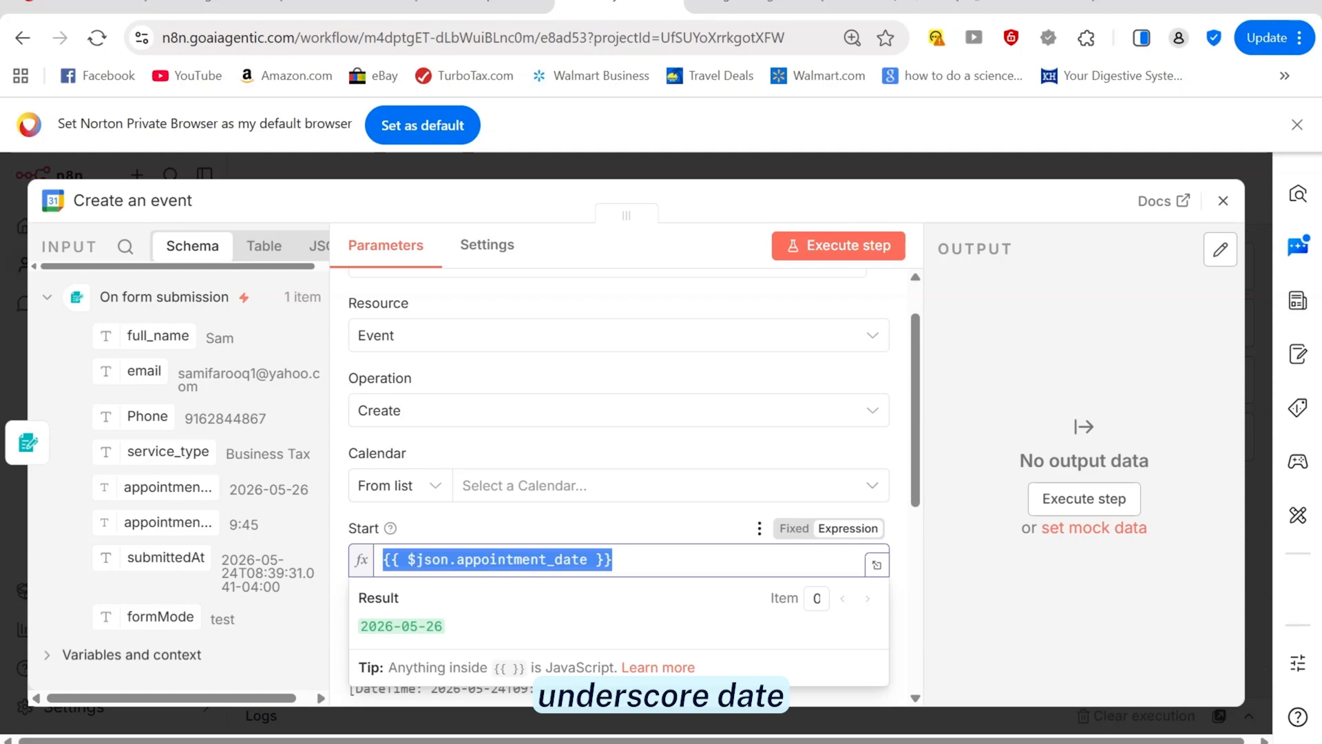
{"action": "left_click_drag", "start_coordinate": [443, 626], "coordinate": [369, 626]}
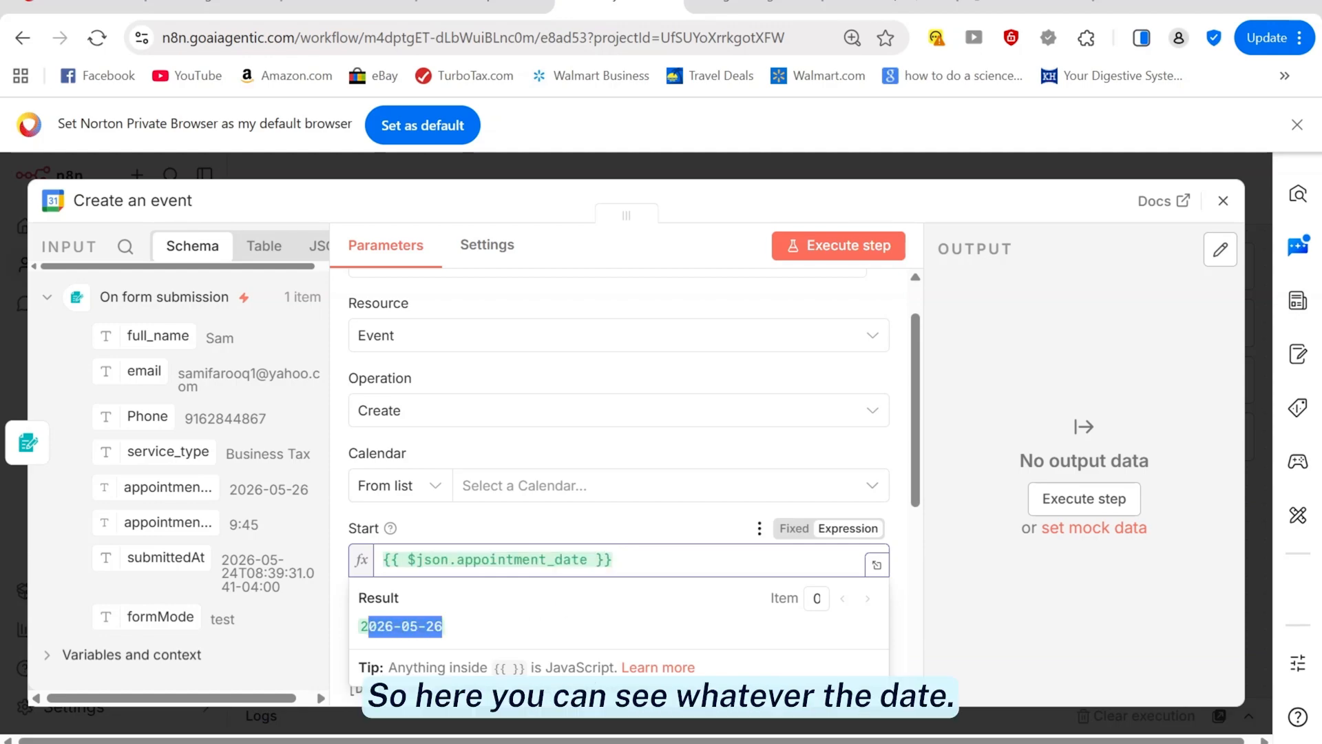
{"action": "left_click", "coordinate": [613, 559]}
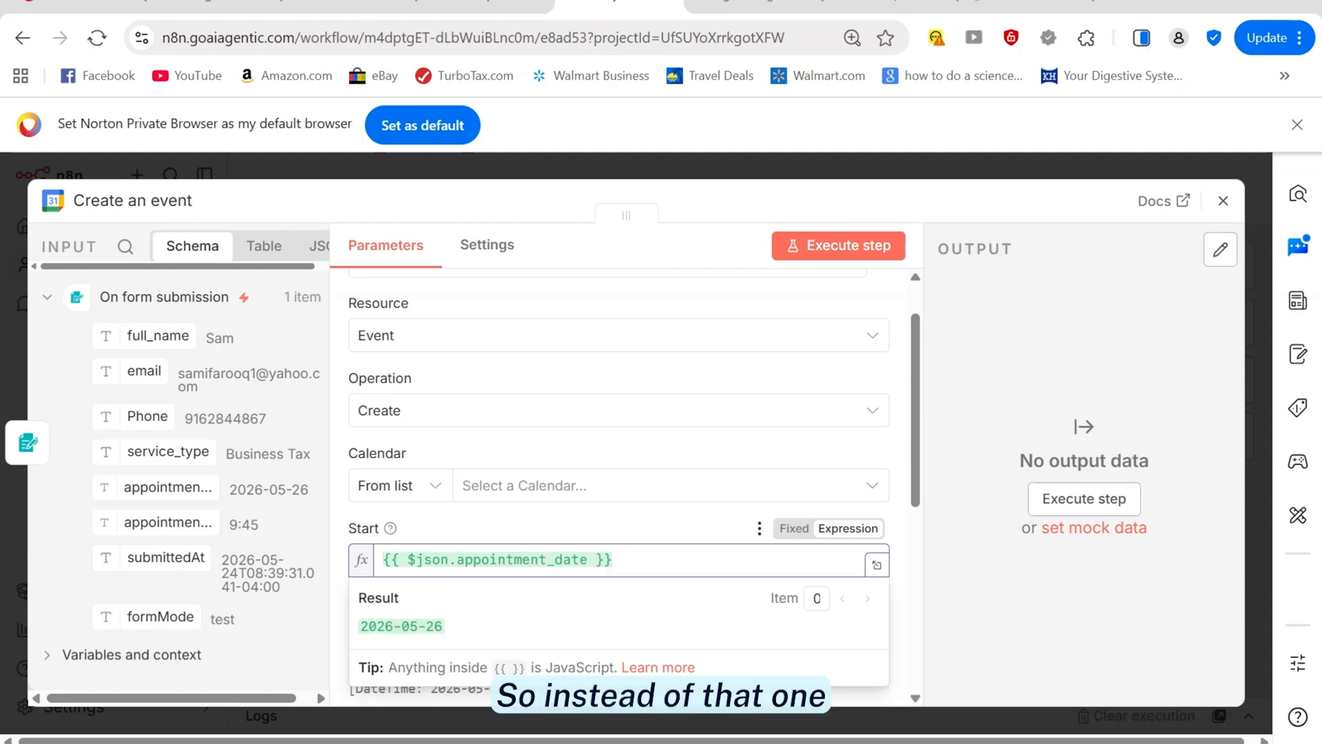
{"action": "left_click_drag", "start_coordinate": [613, 559], "coordinate": [382, 559]}
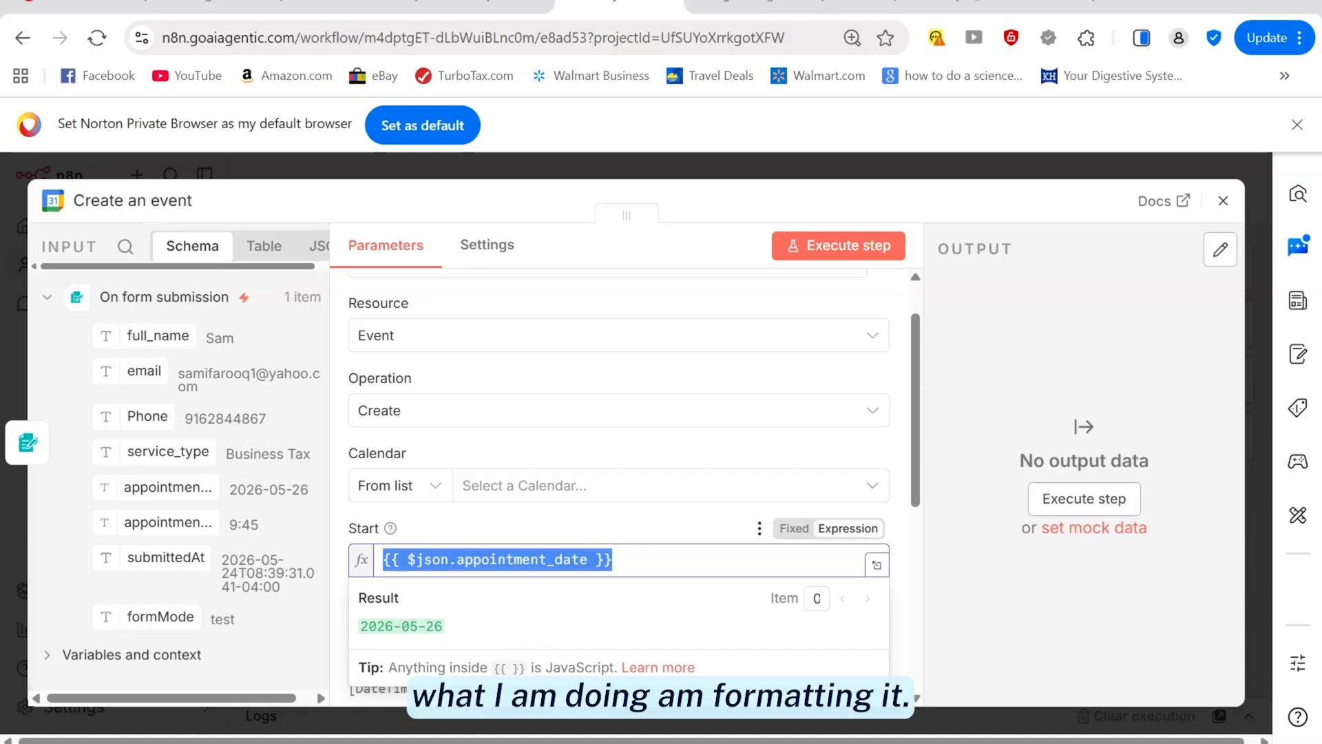
{"action": "key", "text": "ctrl+v"}
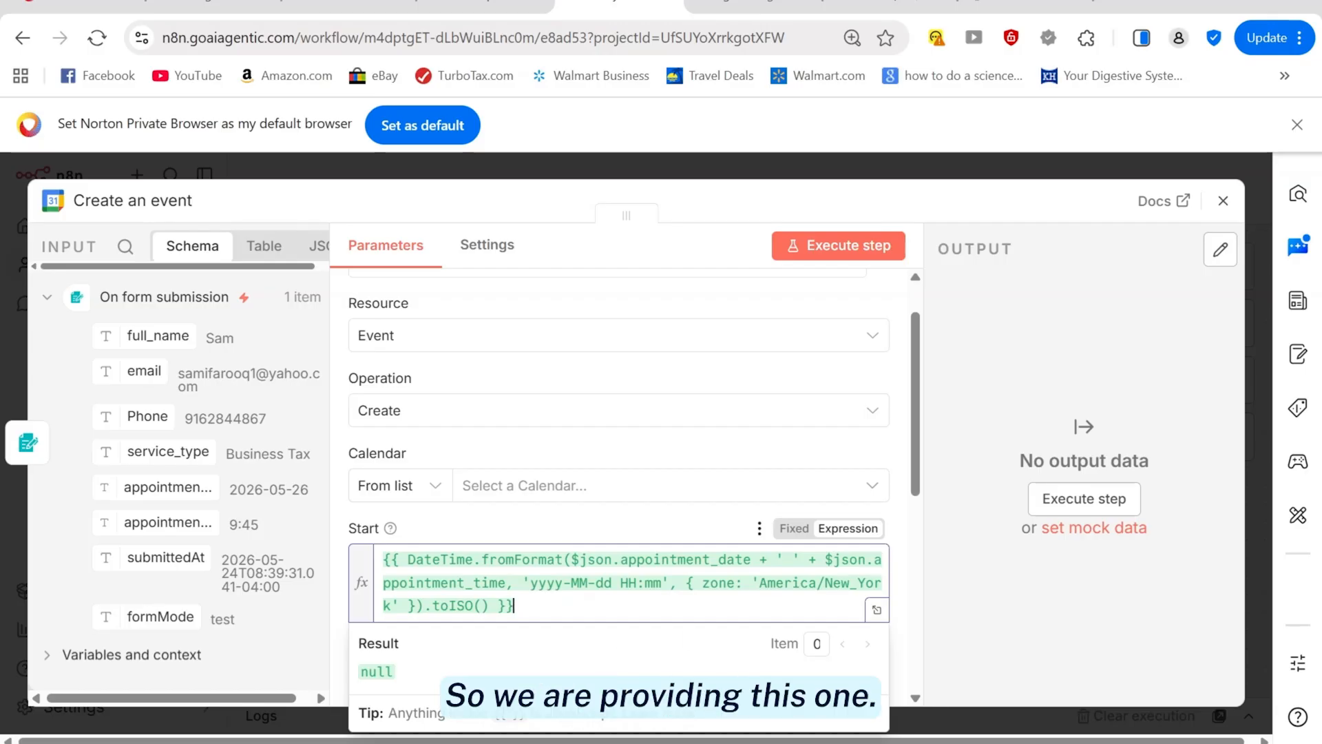
{"action": "left_click", "coordinate": [971, 413]}
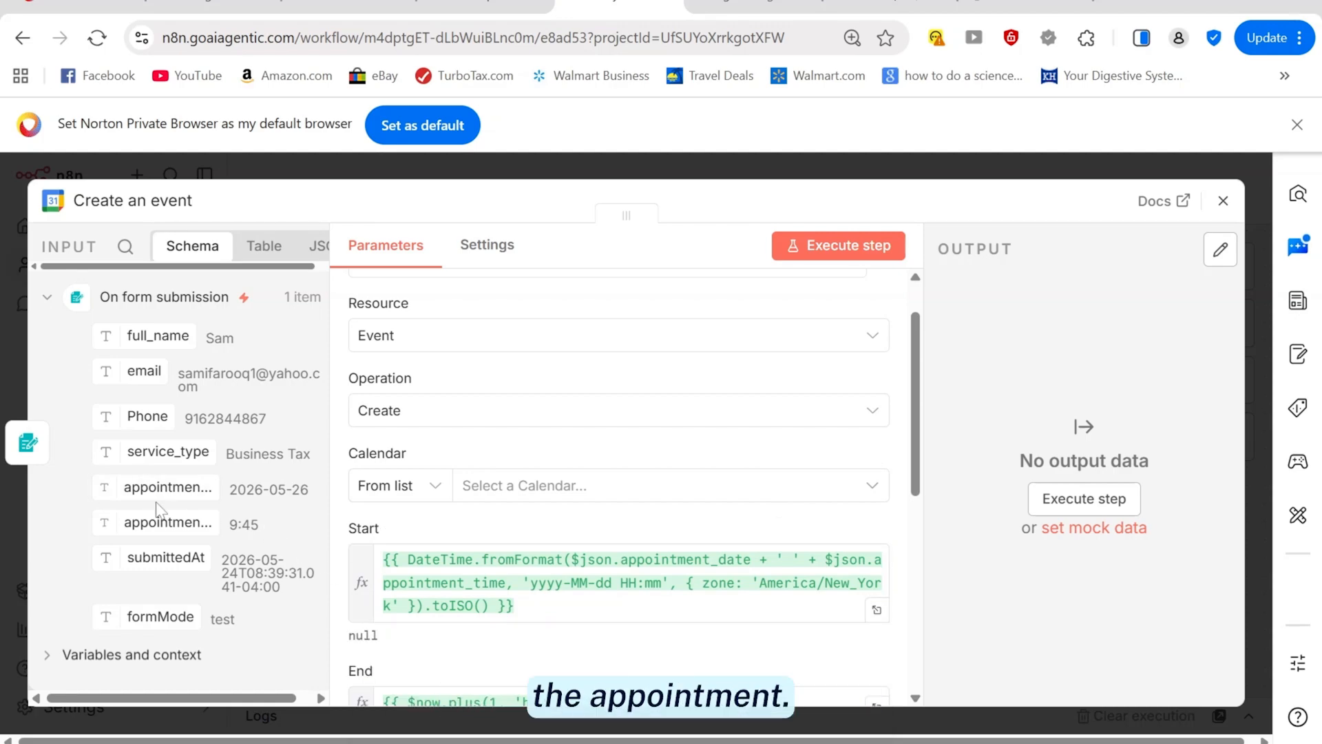
Remove the extra appointment_date reference from Start and the stray colon from End
{"action": "left_click_drag", "start_coordinate": [146, 489], "coordinate": [565, 610]}
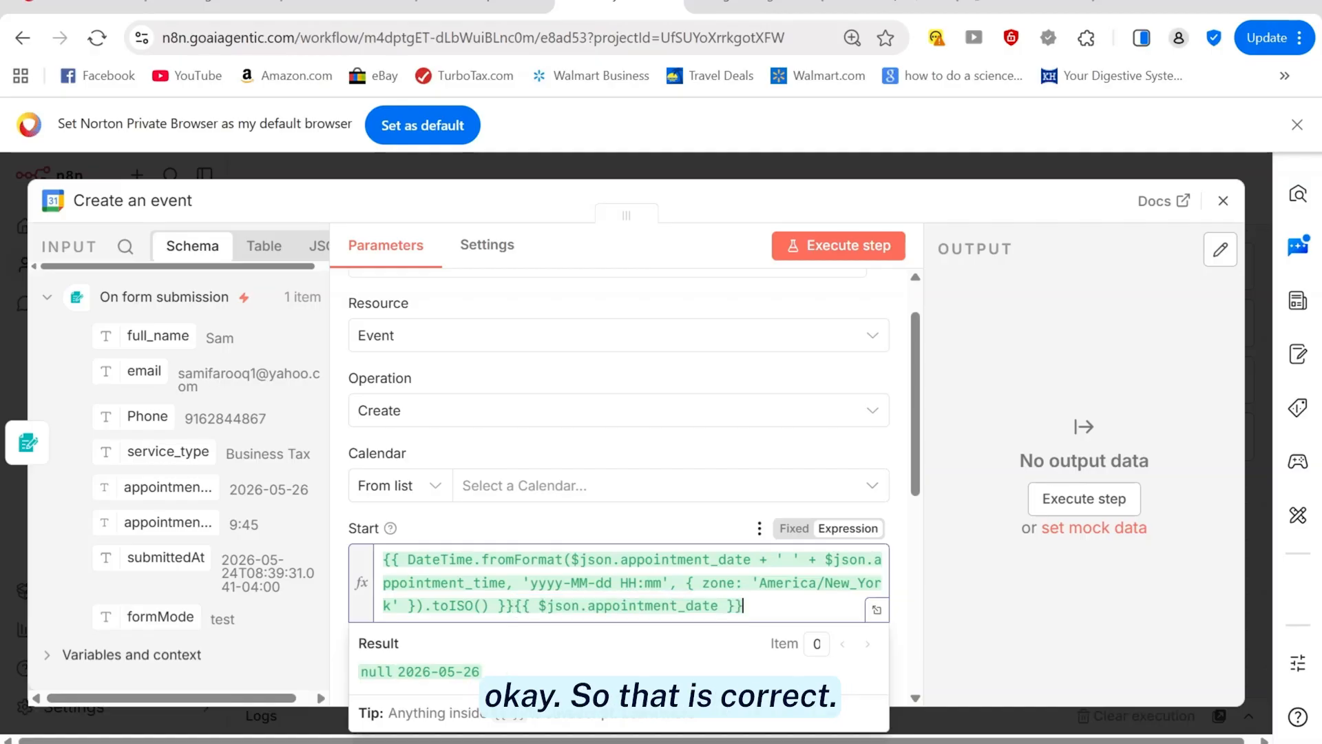
{"action": "left_click_drag", "start_coordinate": [743, 606], "coordinate": [515, 606]}
{"action": "key", "text": "BackSpace"}
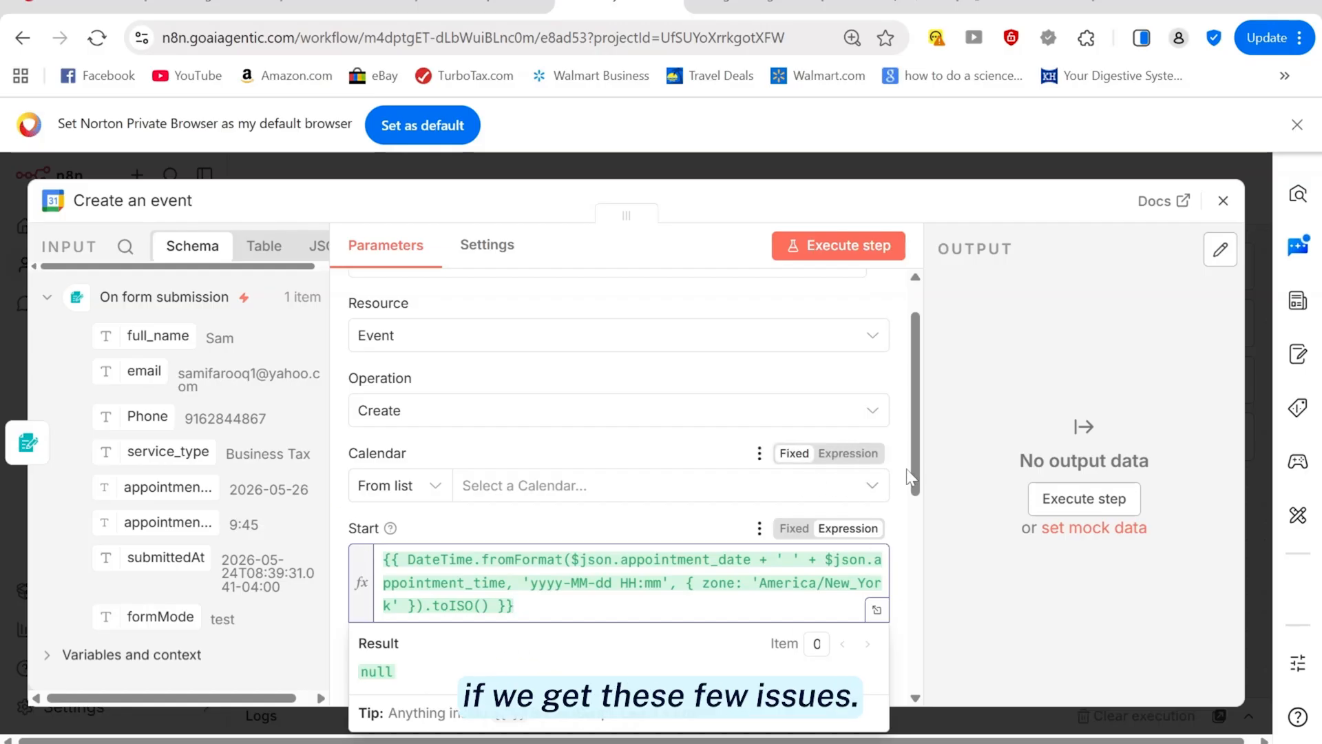
{"action": "left_click_drag", "start_coordinate": [916, 478], "coordinate": [922, 546]}
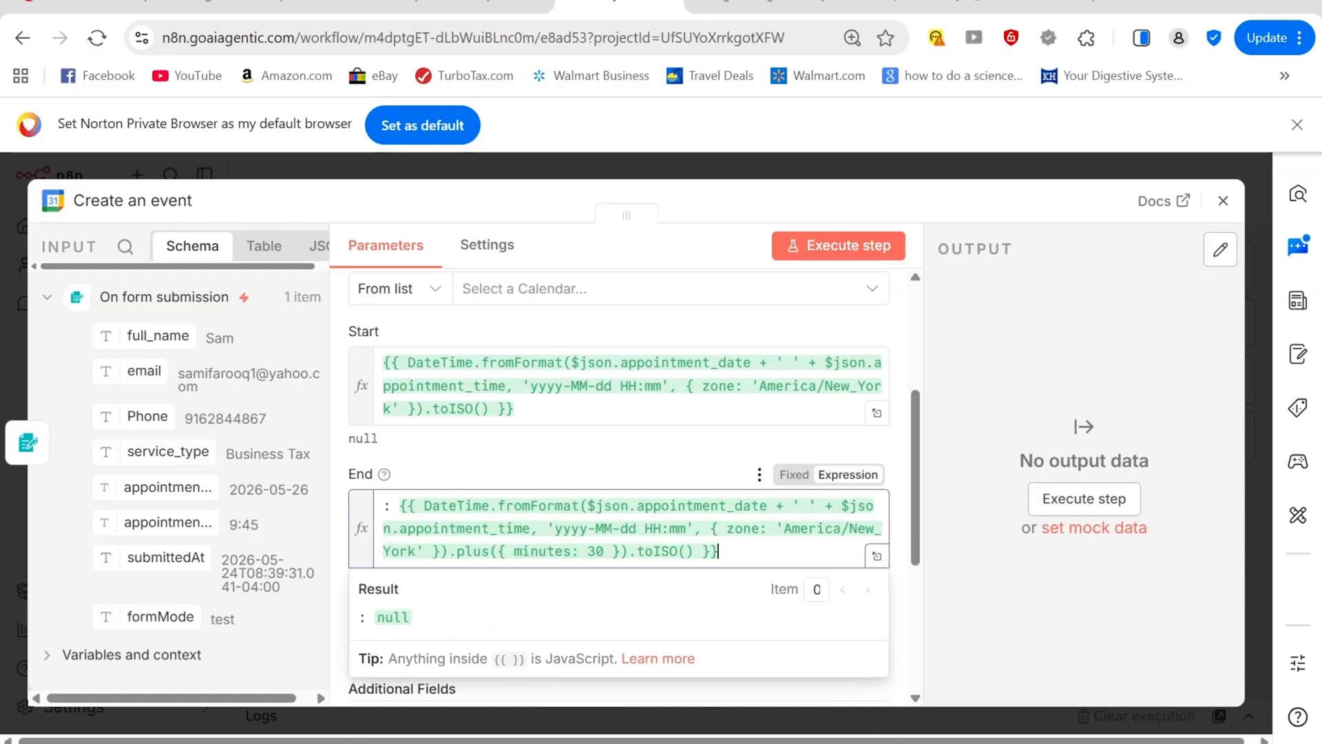
{"action": "left_click", "coordinate": [392, 506]}
{"action": "key", "text": "BackSpace"}
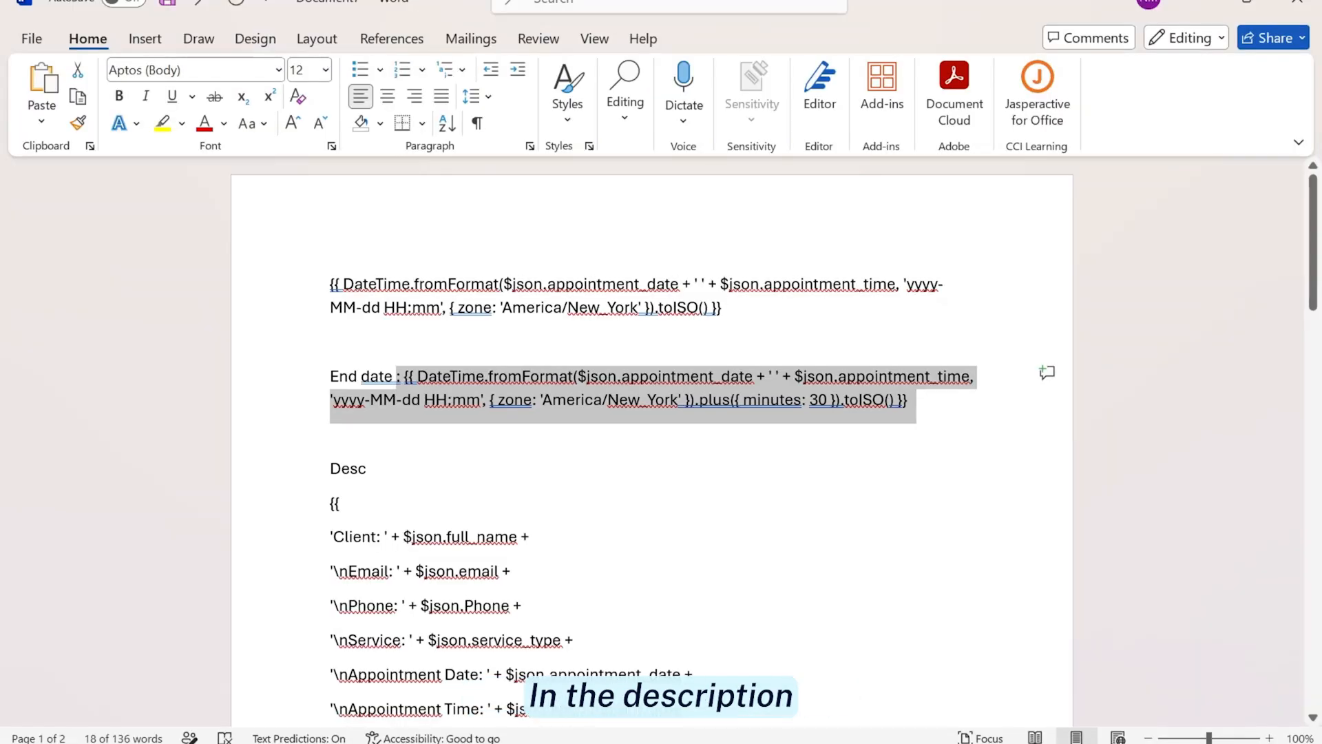
{"action": "left_click", "coordinate": [330, 504]}
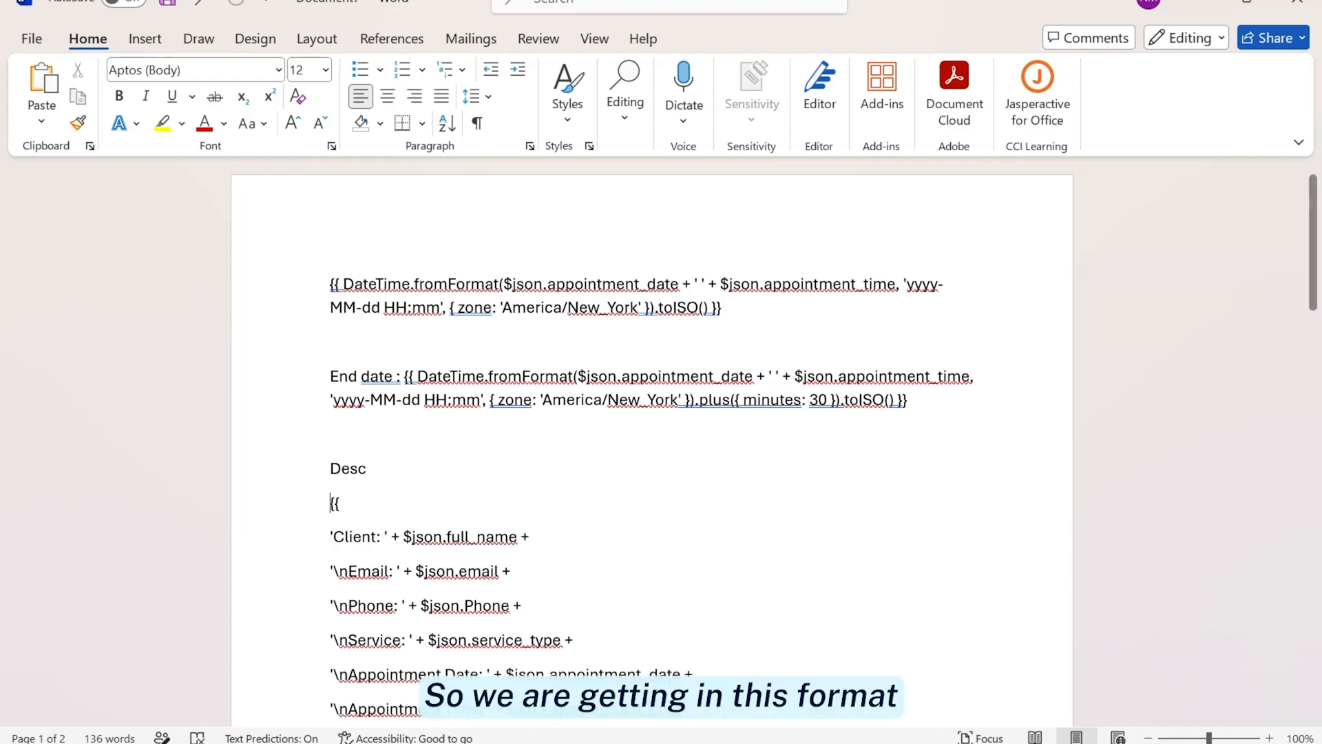
Copy the Desc {{ … }} expression block from Word and view the sample Tax Appointment event
{"action": "key", "text": "alt+Tab"}
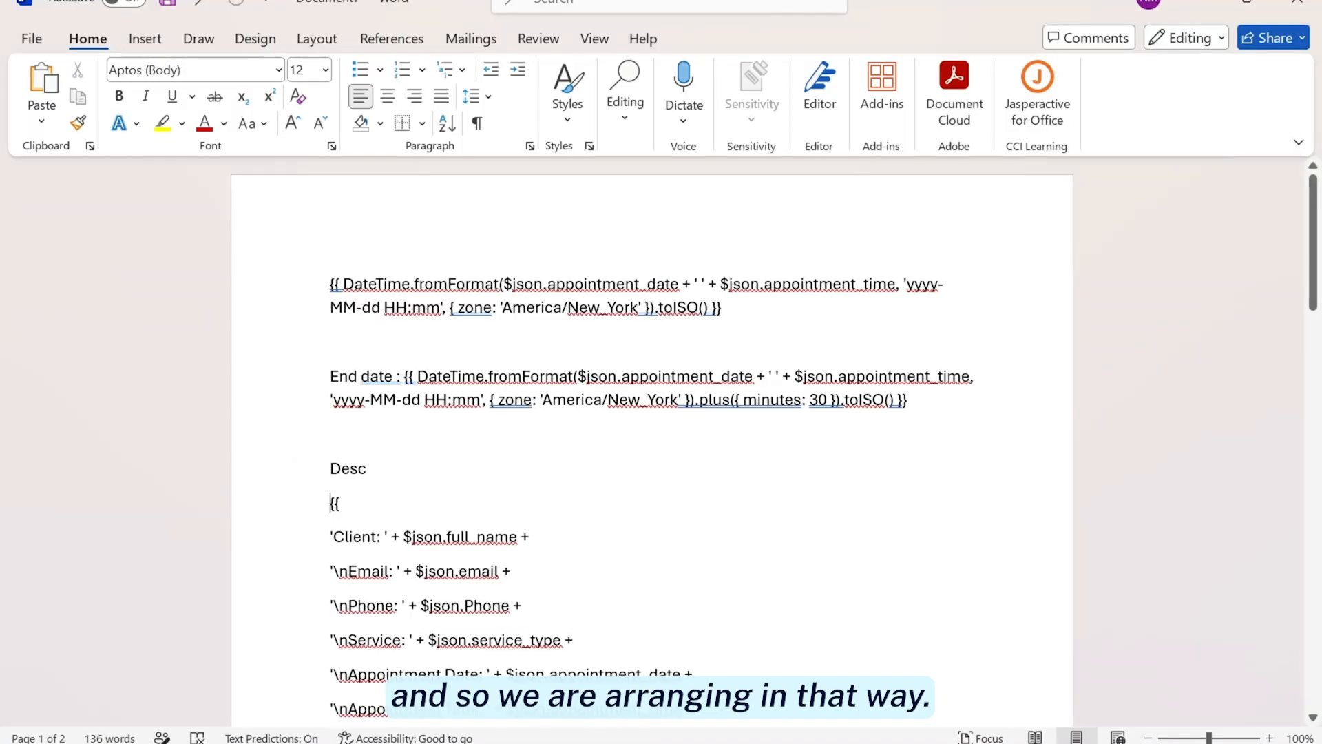
{"action": "left_click_drag", "start_coordinate": [330, 503], "coordinate": [369, 602]}
{"action": "scroll", "coordinate": [394, 606], "scroll_direction": "down", "scroll_amount": 2}
{"action": "key", "text": "ctrl+c"}
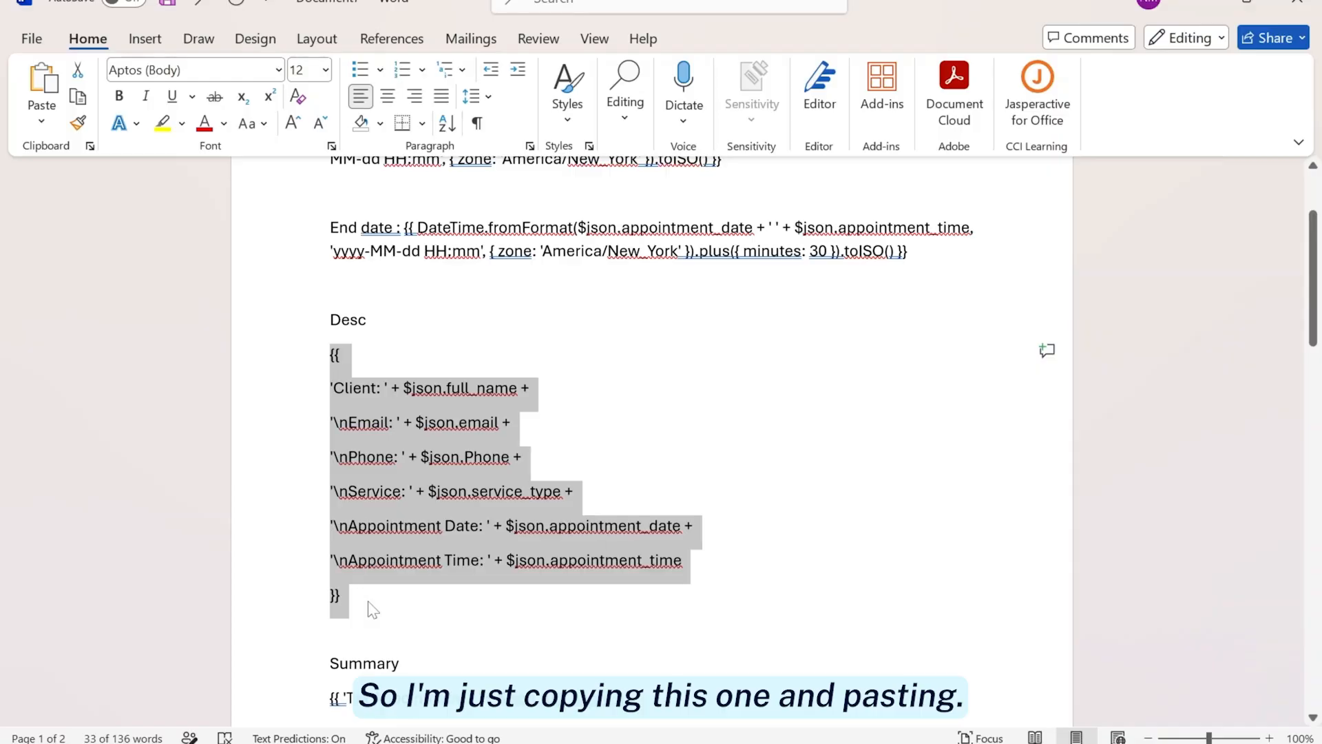
{"action": "key", "text": "alt"}
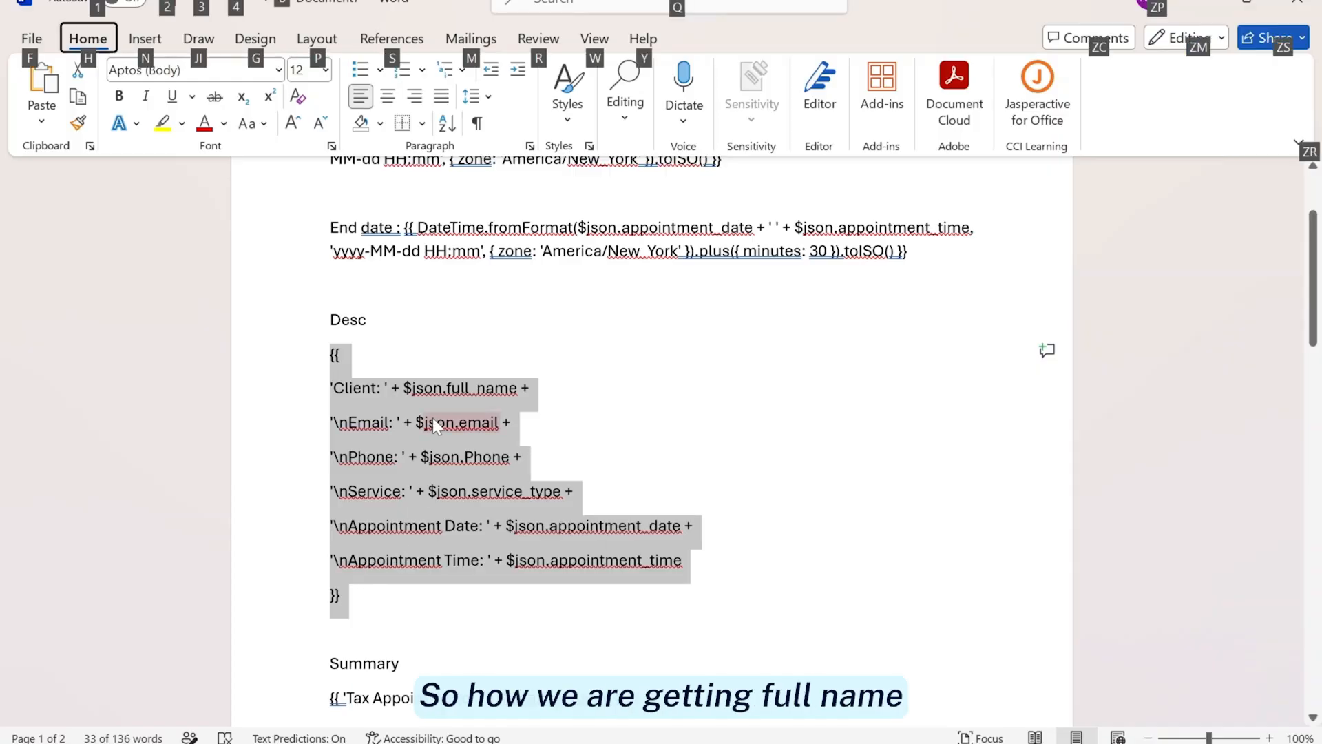
{"action": "key", "text": "alt+Tab"}
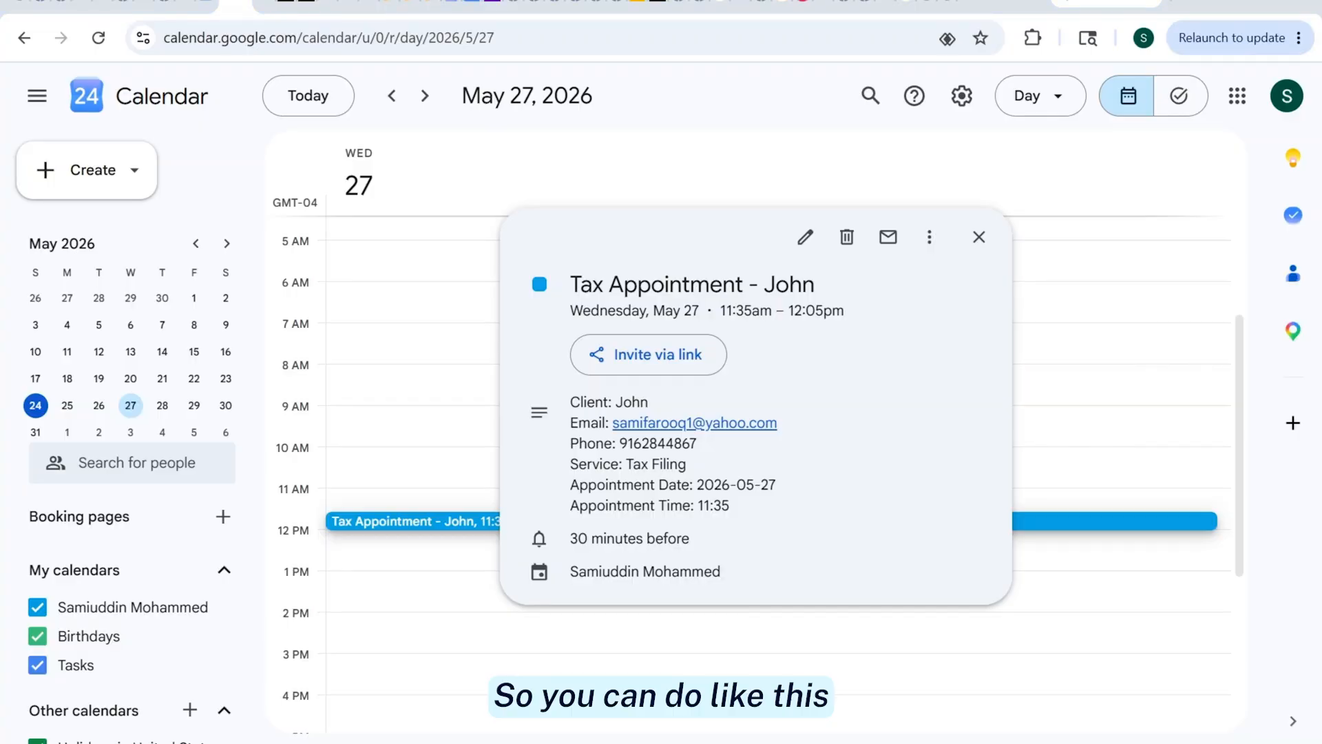
{"action": "key", "text": "alt+Tab"}
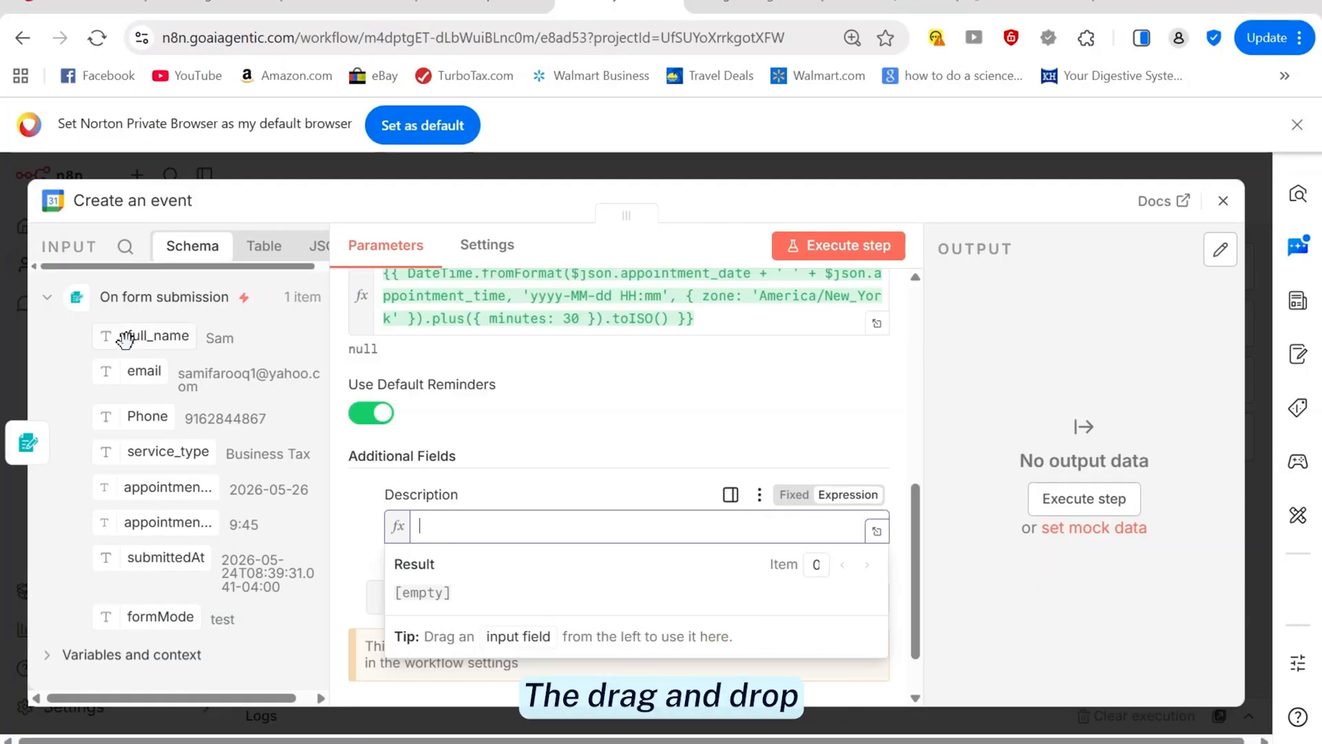
Paste the multi-line details expression into Description, previewing client, email, phone, service, date and time
{"action": "left_click_drag", "start_coordinate": [127, 339], "coordinate": [430, 527]}
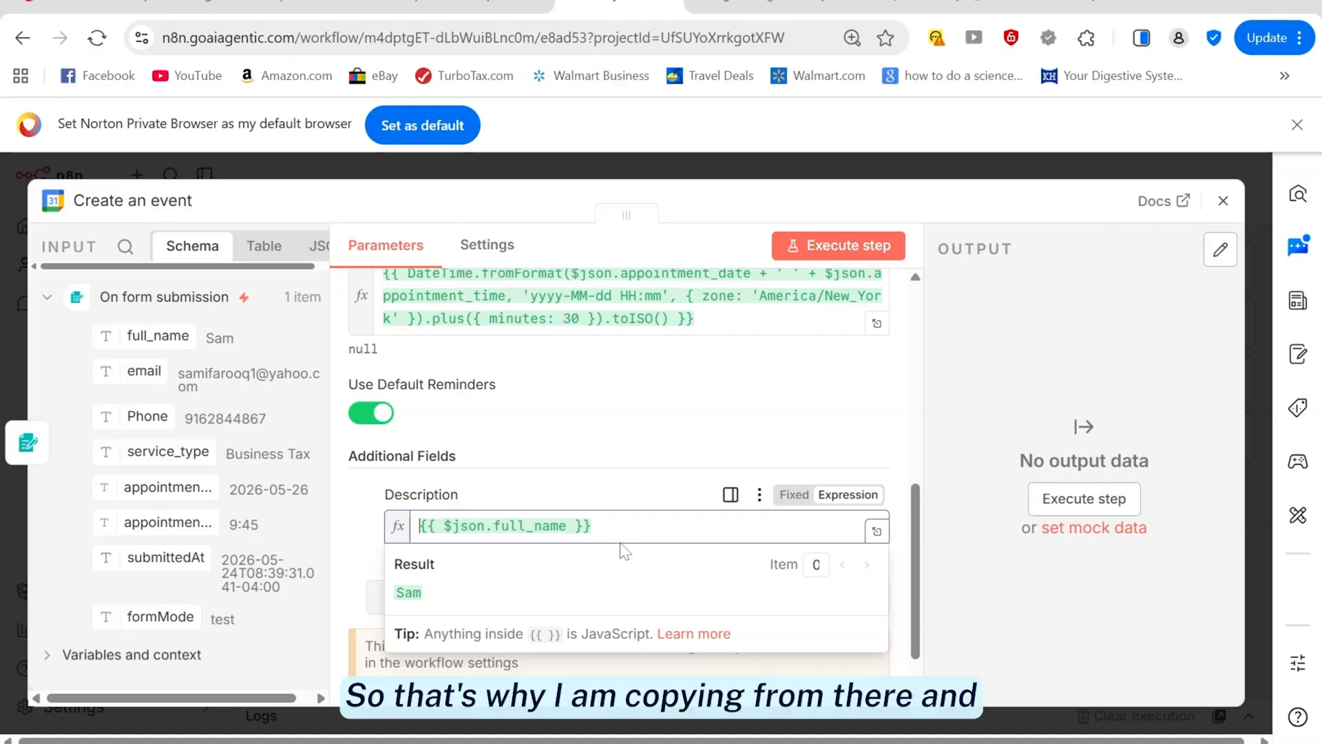
{"action": "left_click_drag", "start_coordinate": [591, 525], "coordinate": [378, 537]}
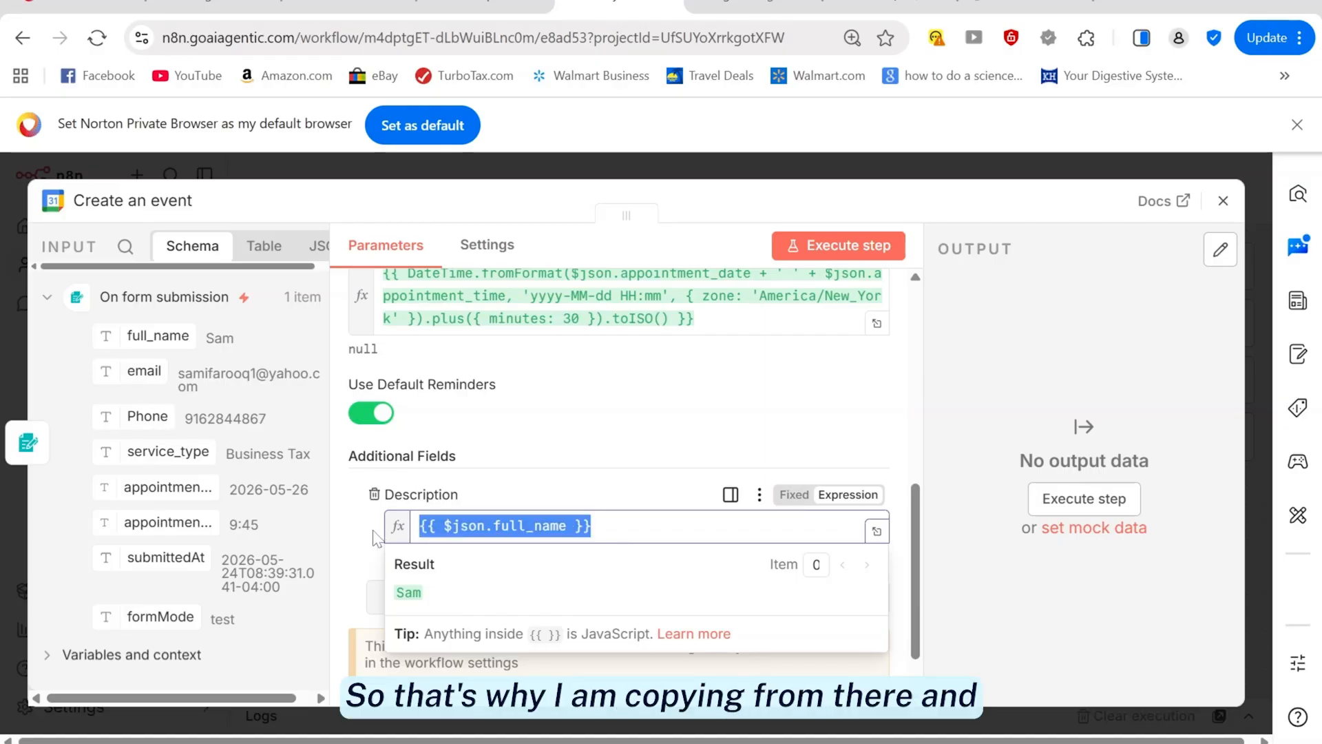
{"action": "key", "text": "ctrl+v"}
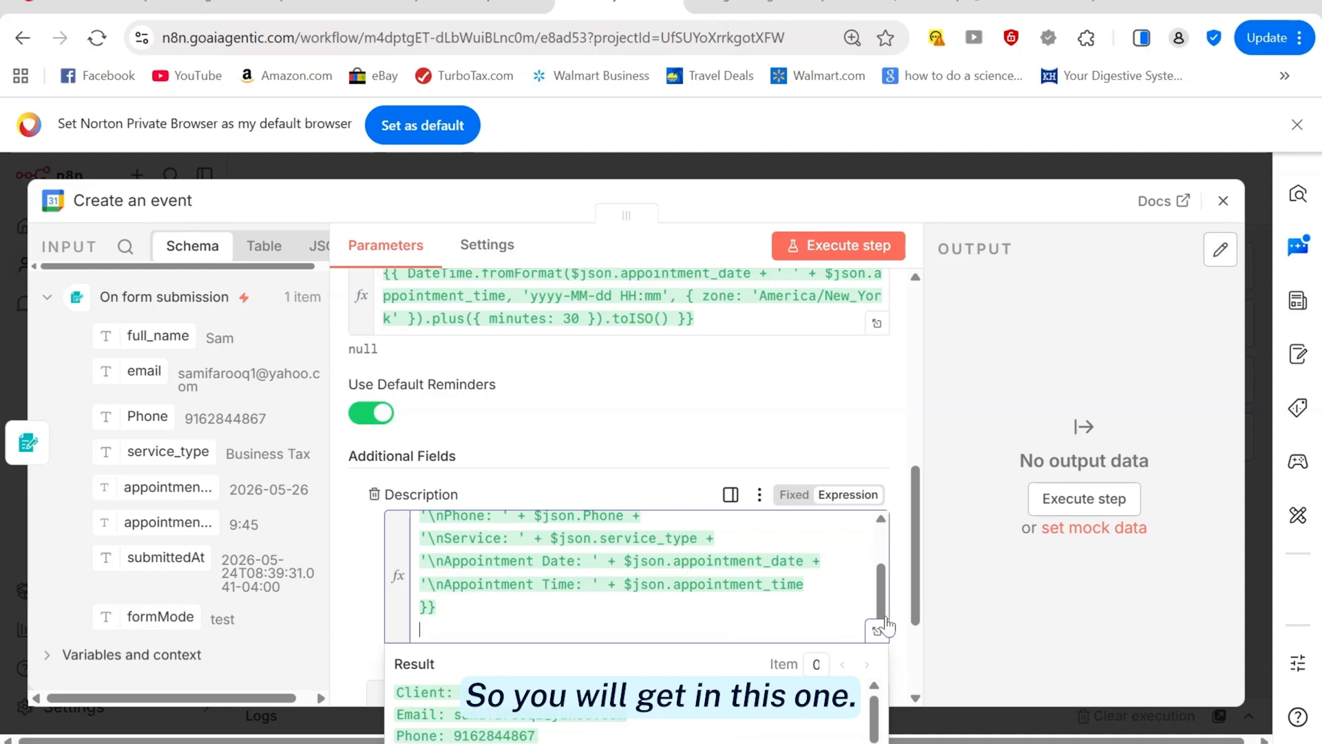
{"action": "scroll", "coordinate": [487, 661], "scroll_direction": "down", "scroll_amount": 2}
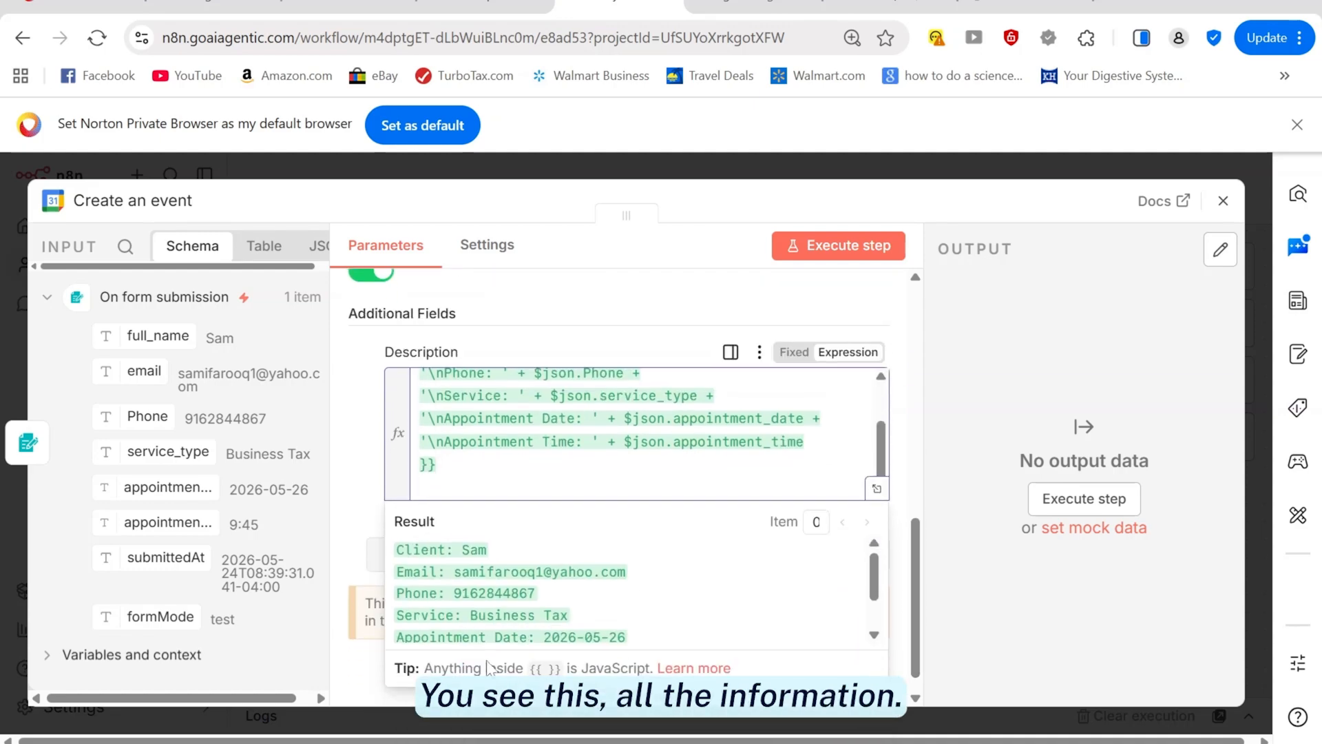
{"action": "left_click_drag", "start_coordinate": [916, 672], "coordinate": [907, 449]}
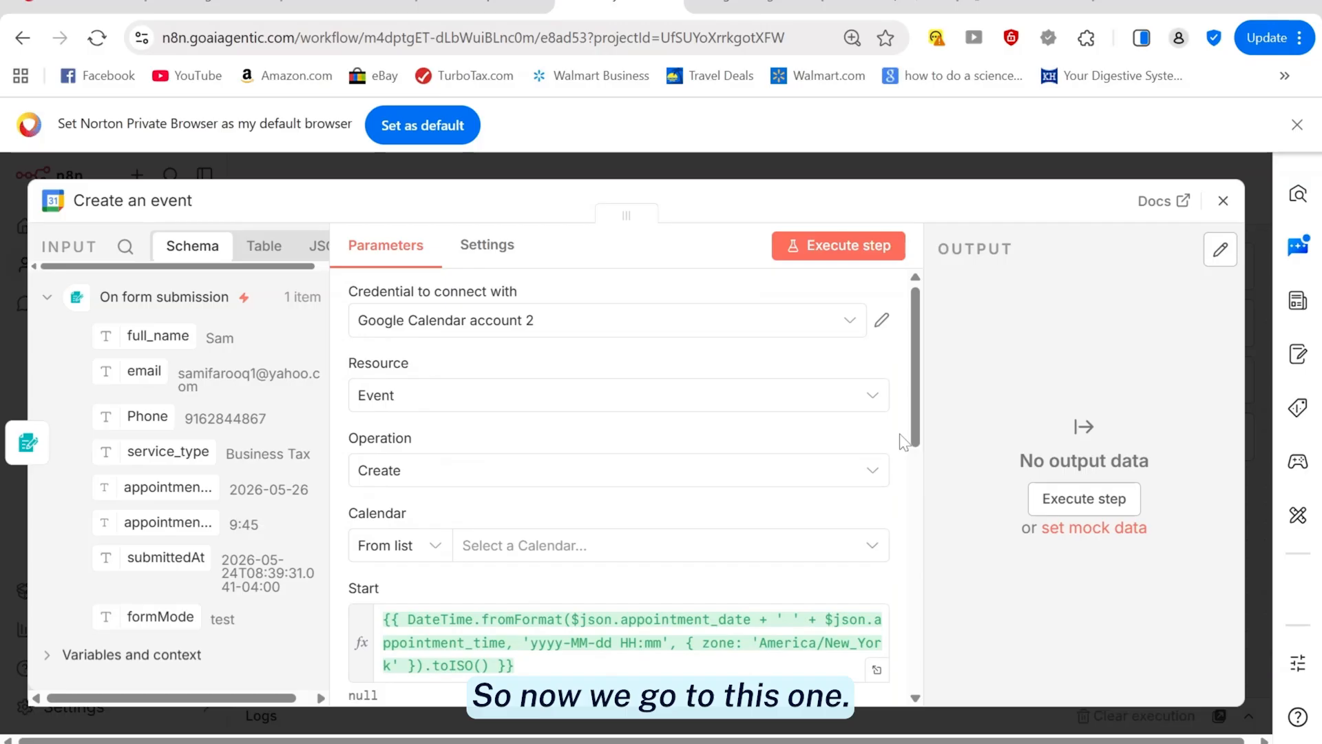
{"action": "scroll", "coordinate": [904, 440], "scroll_direction": "down", "scroll_amount": 3}
{"action": "left_click_drag", "start_coordinate": [922, 413], "coordinate": [944, 606]}
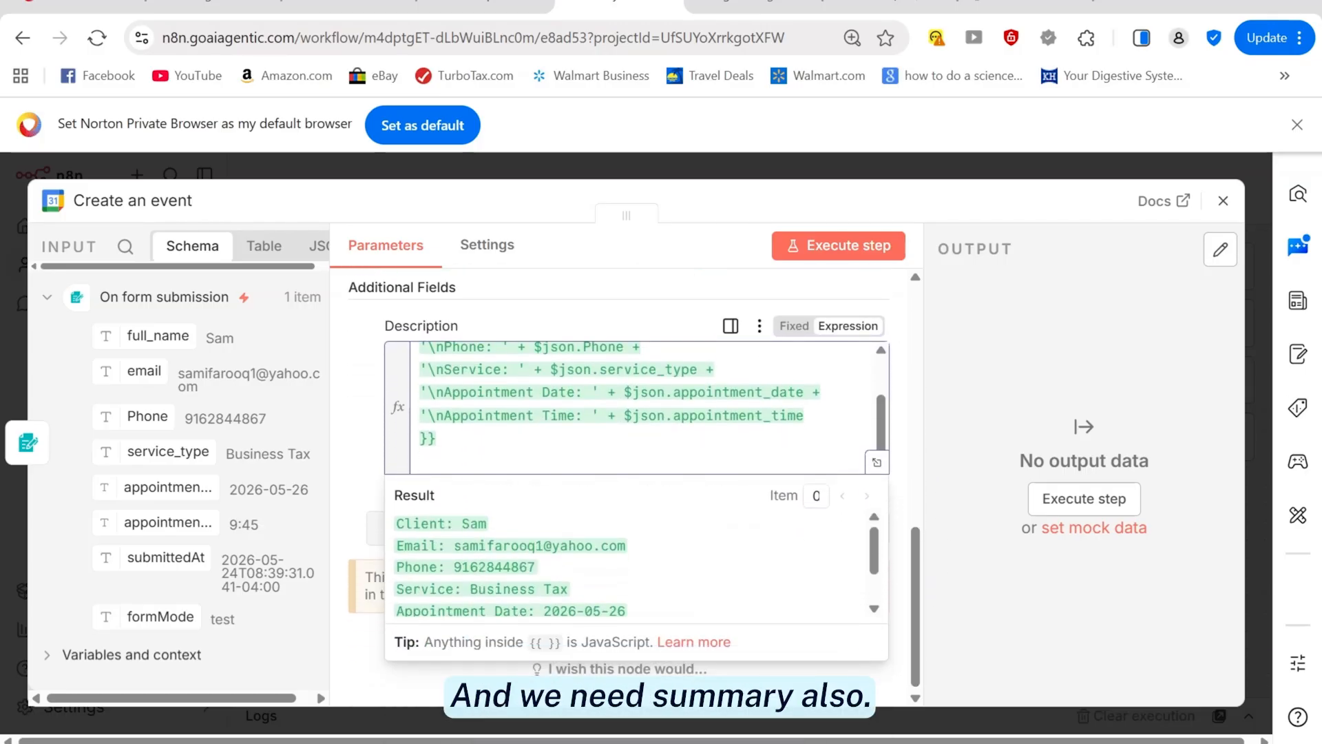
{"action": "left_click", "coordinate": [358, 494]}
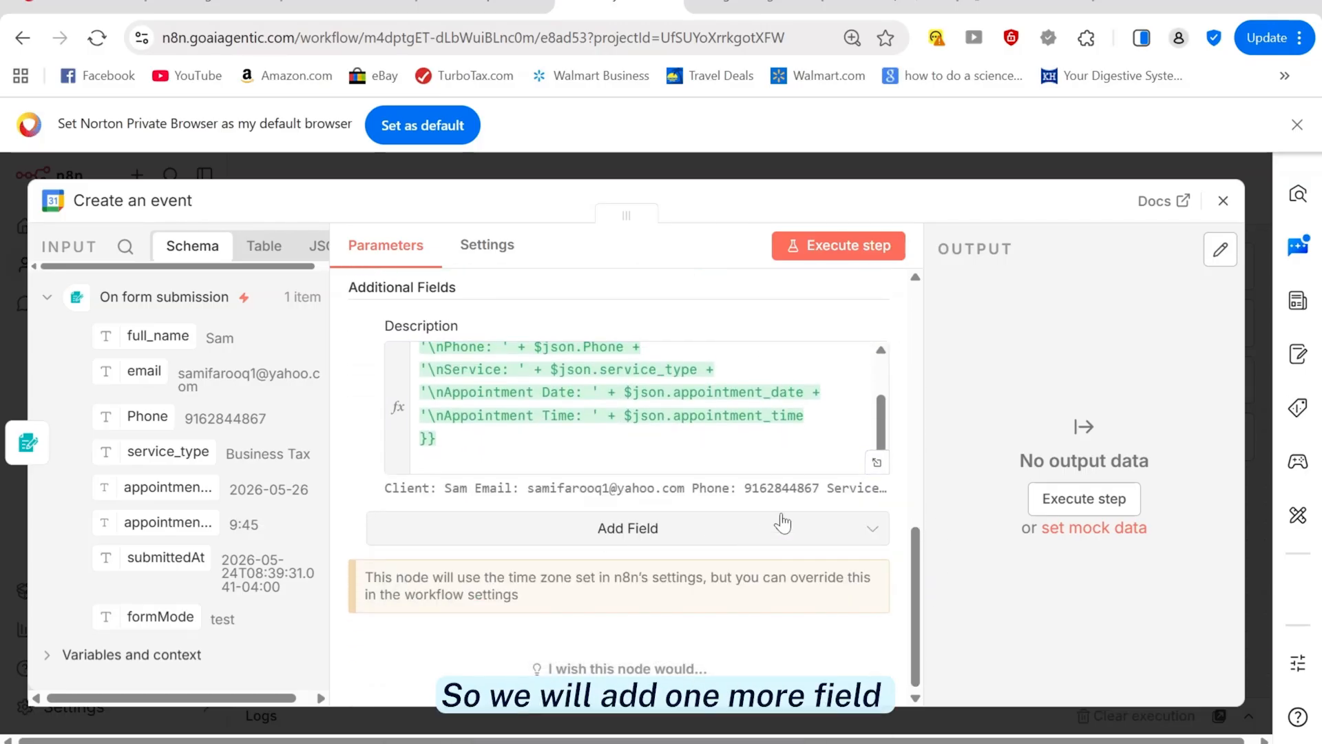
Add a Summary field reading 'Tax Appointment - ' followed by the full_name value
{"action": "left_click", "coordinate": [657, 539]}
{"action": "left_click", "coordinate": [454, 445]}
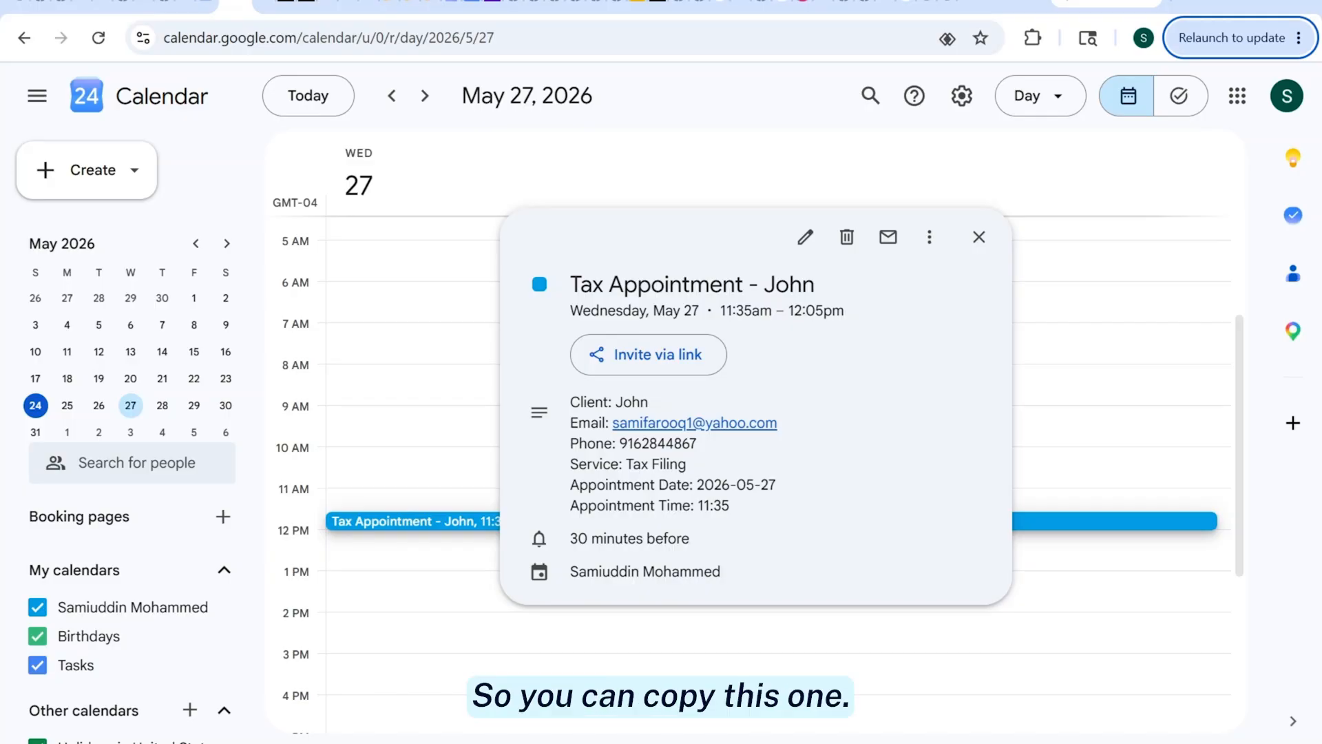
{"action": "left_click_drag", "start_coordinate": [571, 284], "coordinate": [757, 285]}
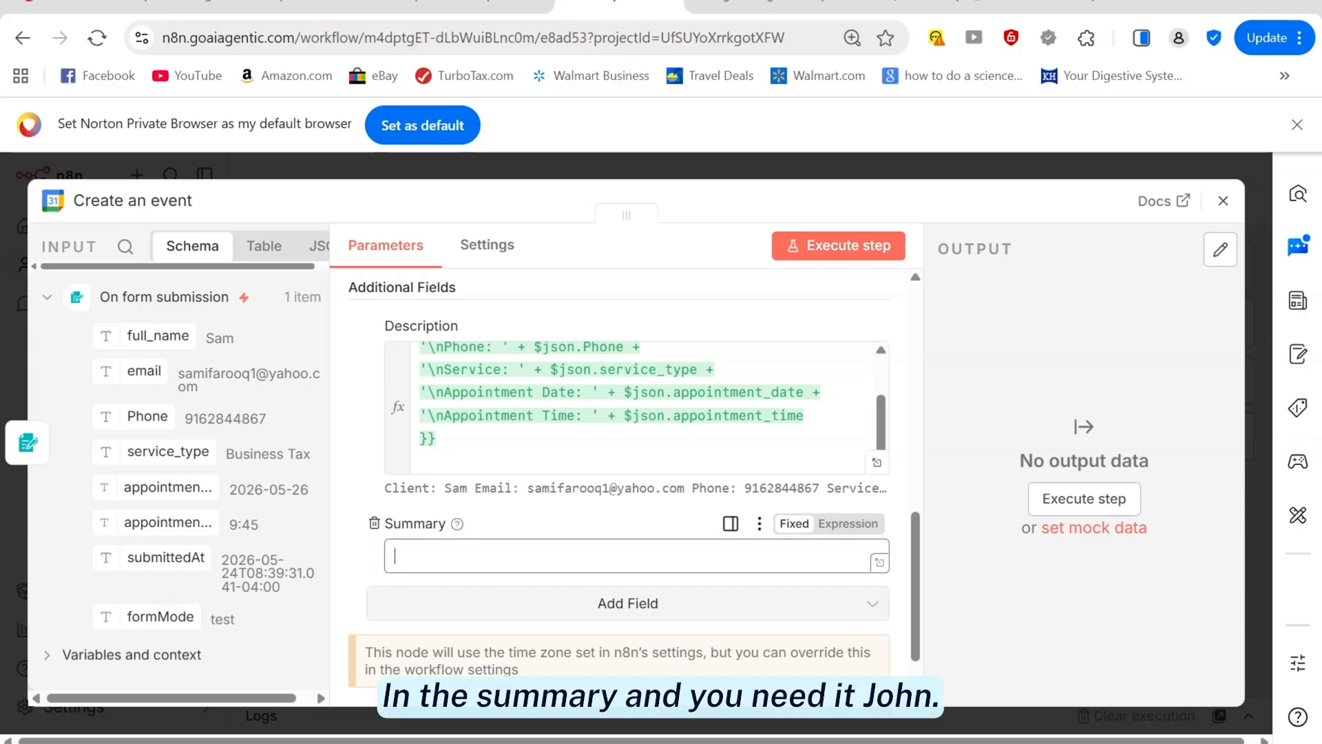
{"action": "key", "text": "ctrl+v"}
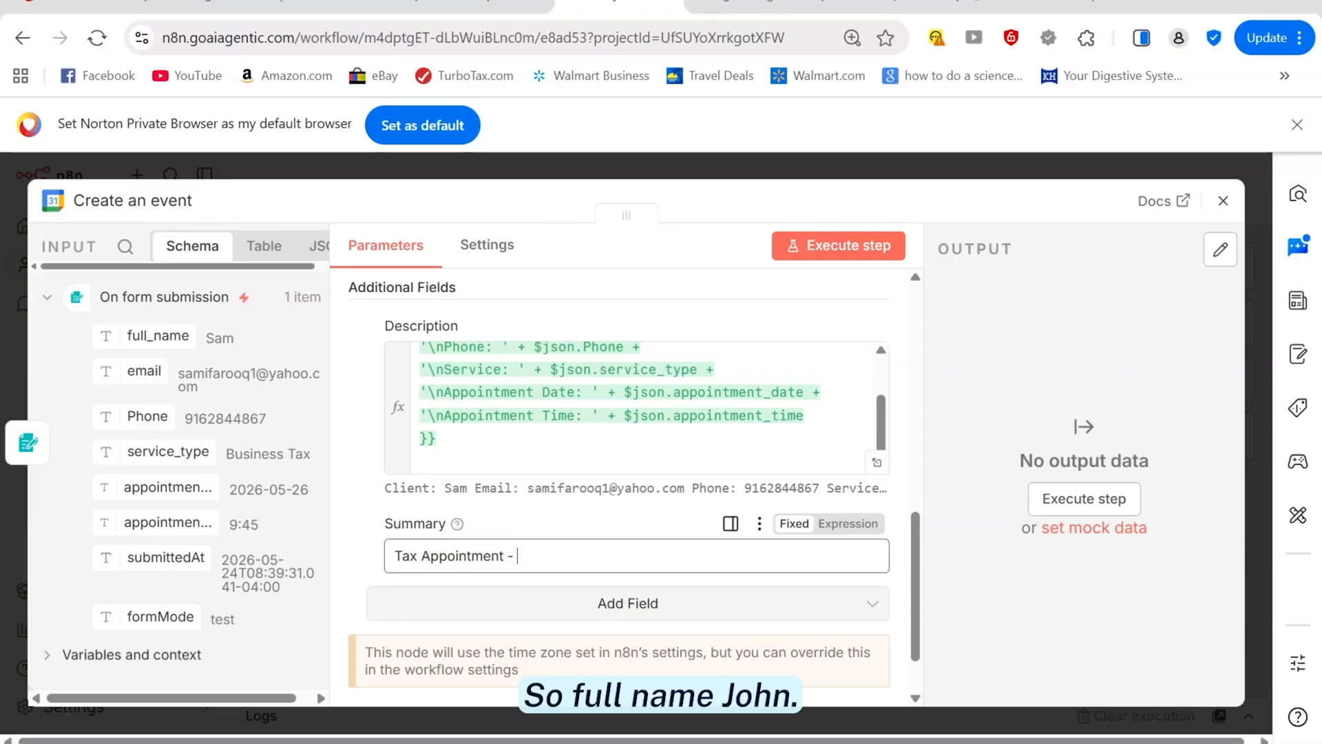
{"action": "left_click_drag", "start_coordinate": [158, 336], "coordinate": [441, 556]}
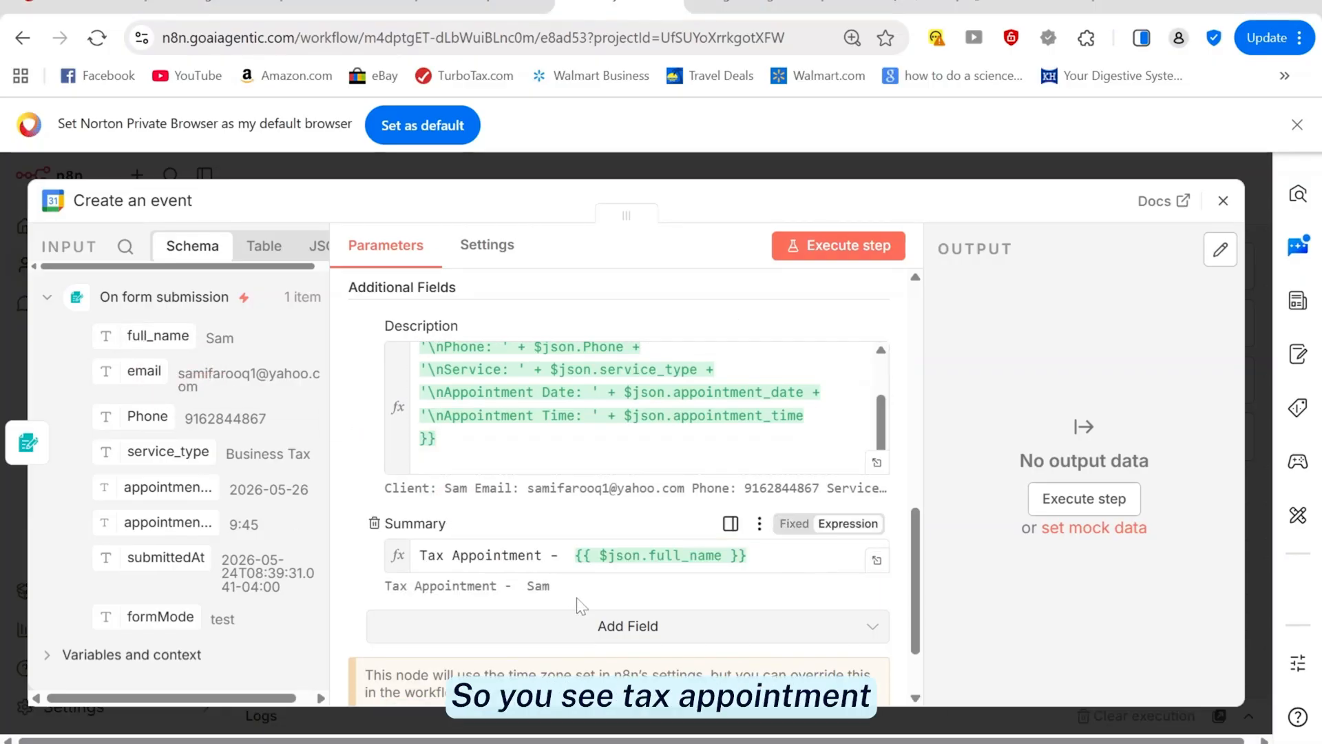
Test-run the calendar node, dismiss the error, and pick the account's own calendar from the list
{"action": "left_click", "coordinate": [795, 253]}
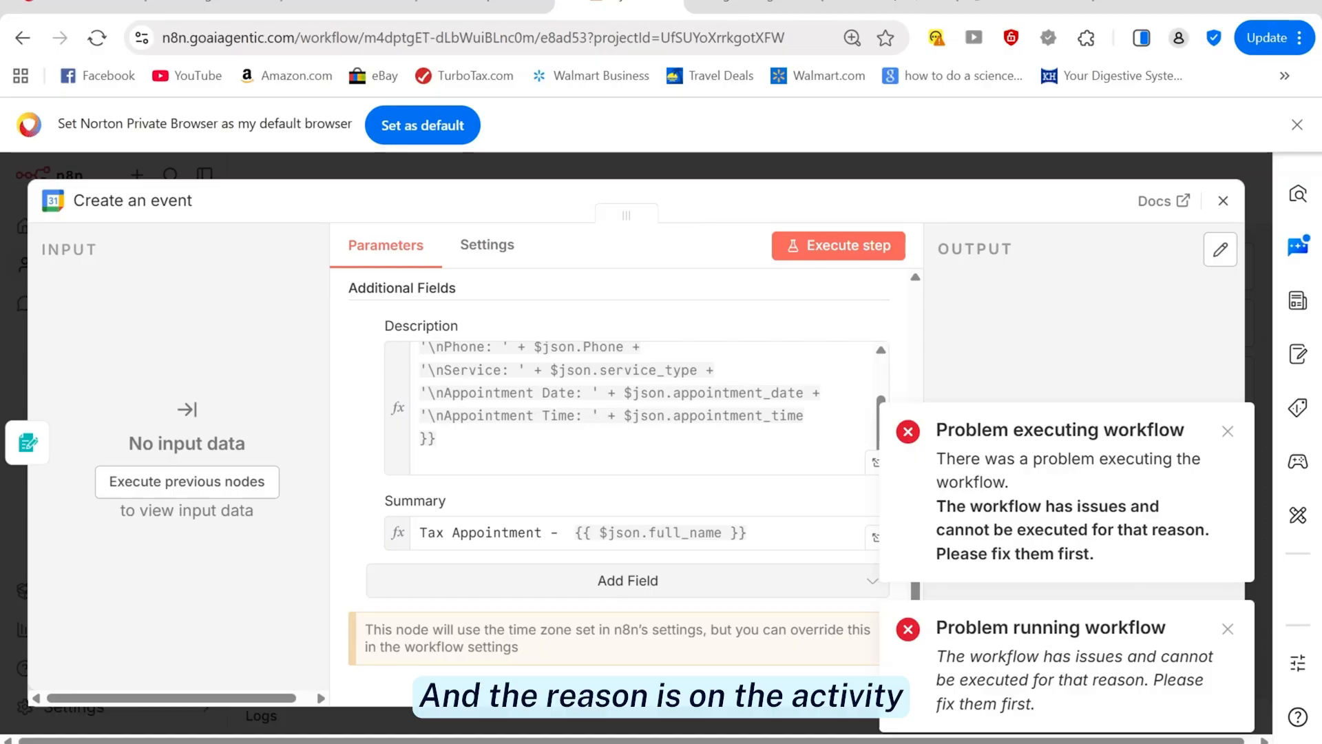
{"action": "left_click", "coordinate": [1228, 432]}
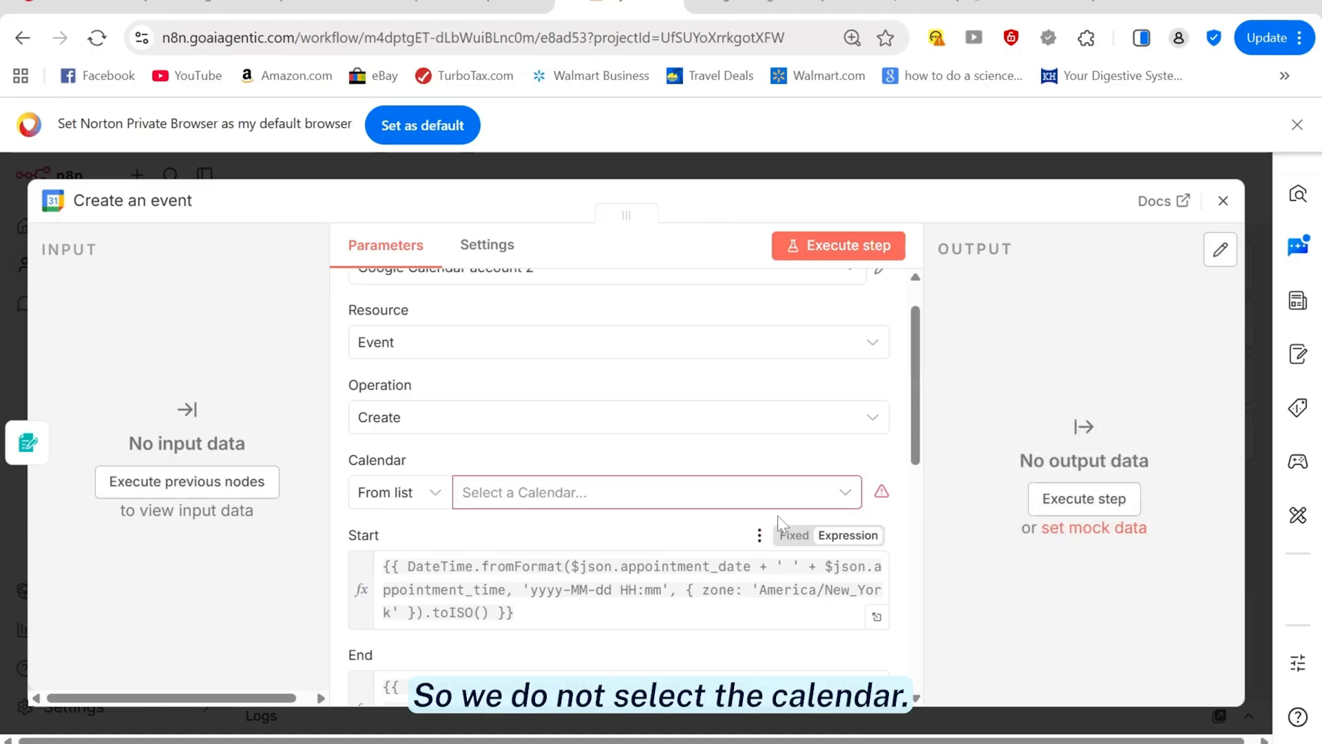
{"action": "left_click", "coordinate": [845, 495]}
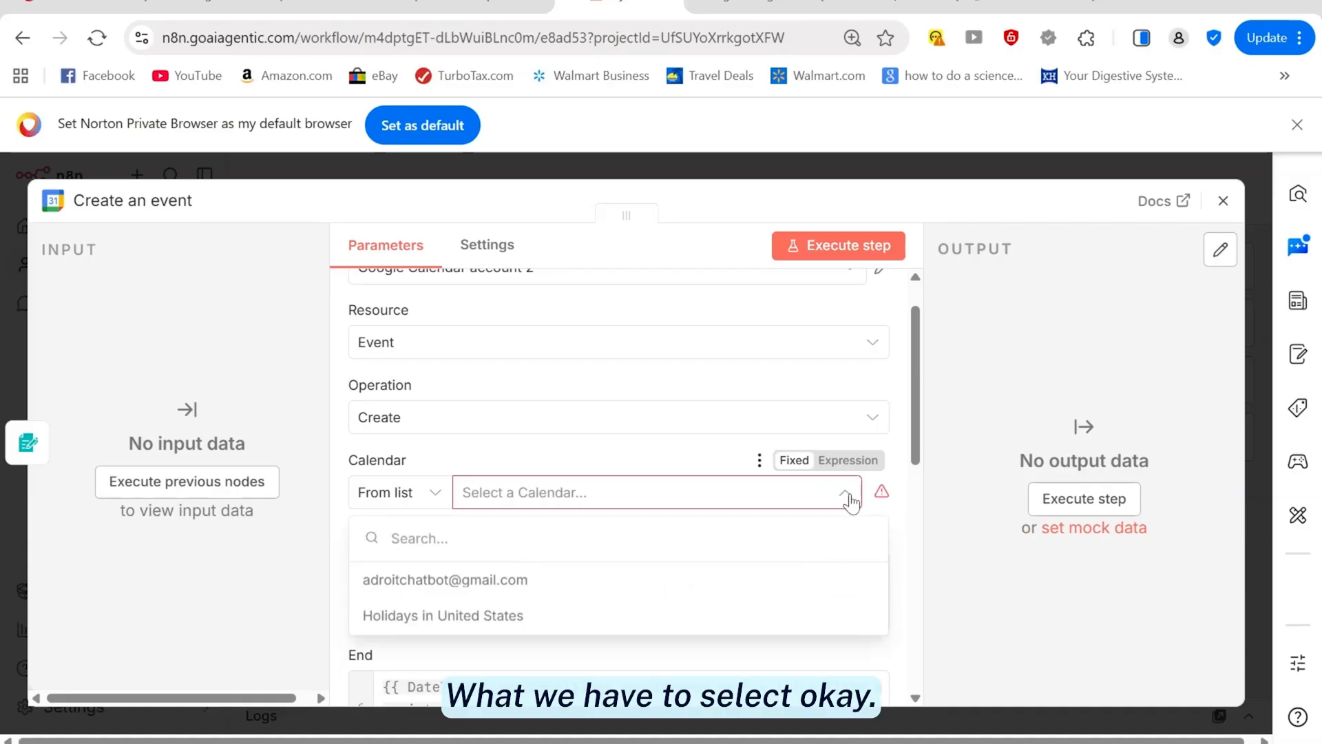
{"action": "left_click", "coordinate": [508, 581]}
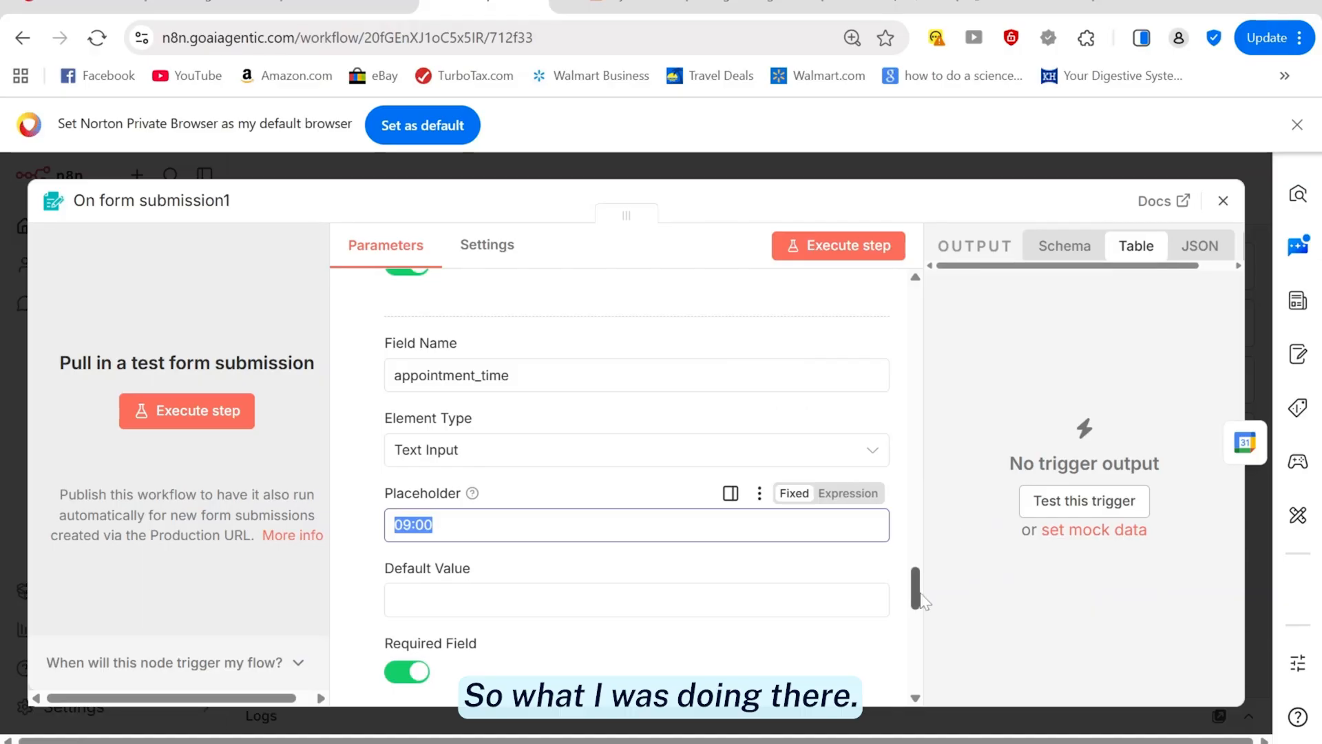
Close the form trigger panel and reopen the Create an event node's settings
{"action": "left_click_drag", "start_coordinate": [921, 611], "coordinate": [917, 282]}
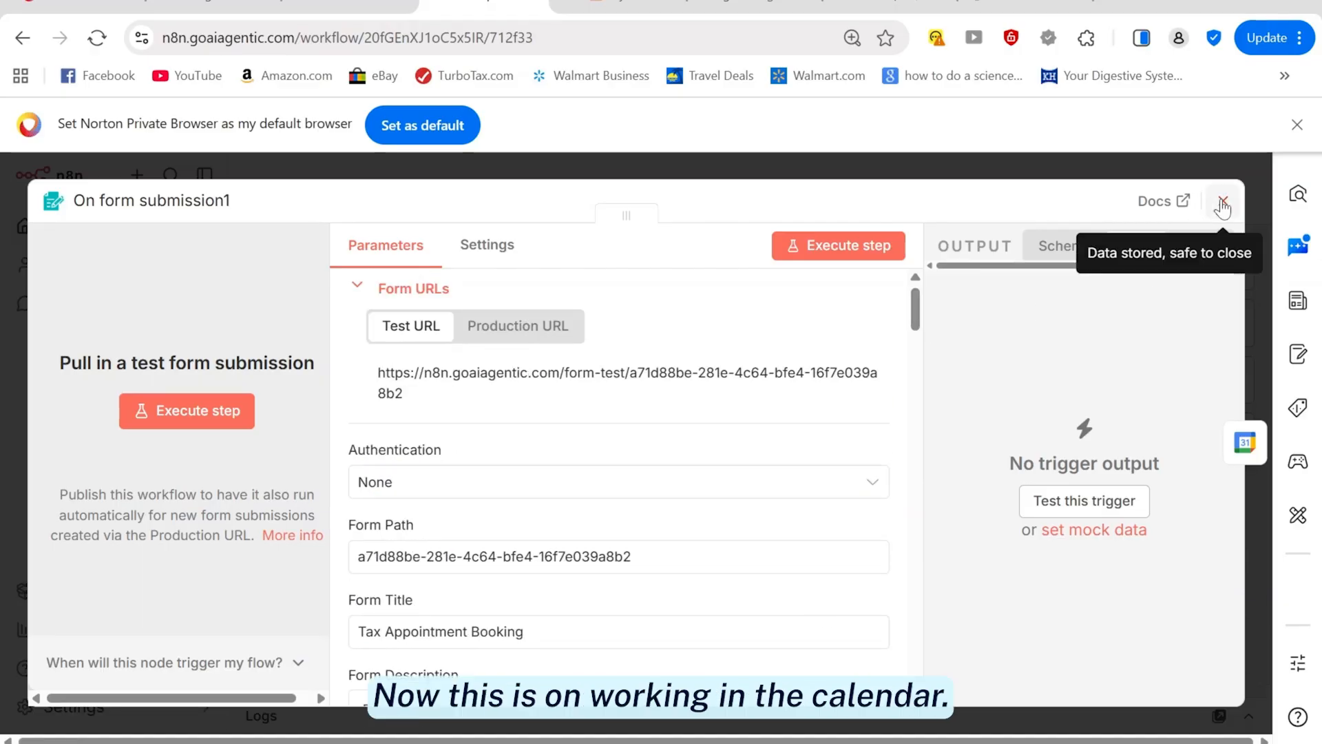
{"action": "left_click", "coordinate": [1223, 200]}
{"action": "double_click", "coordinate": [547, 502]}
{"action": "scroll", "coordinate": [544, 502], "scroll_direction": "down", "scroll_amount": 2}
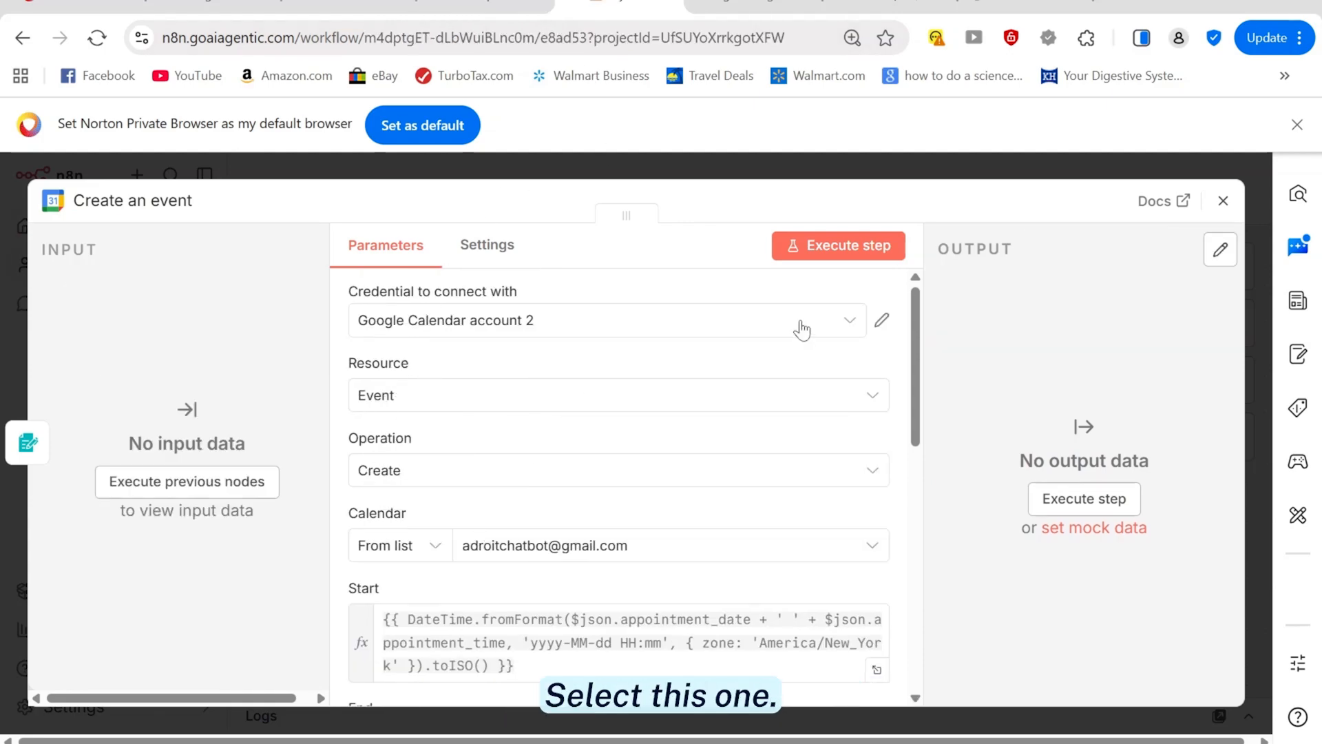
Confirm the node keeps the Google Calendar account credential, Event resource and Create operation
{"action": "left_click", "coordinate": [792, 322]}
{"action": "left_click", "coordinate": [555, 430]}
{"action": "left_click", "coordinate": [554, 409]}
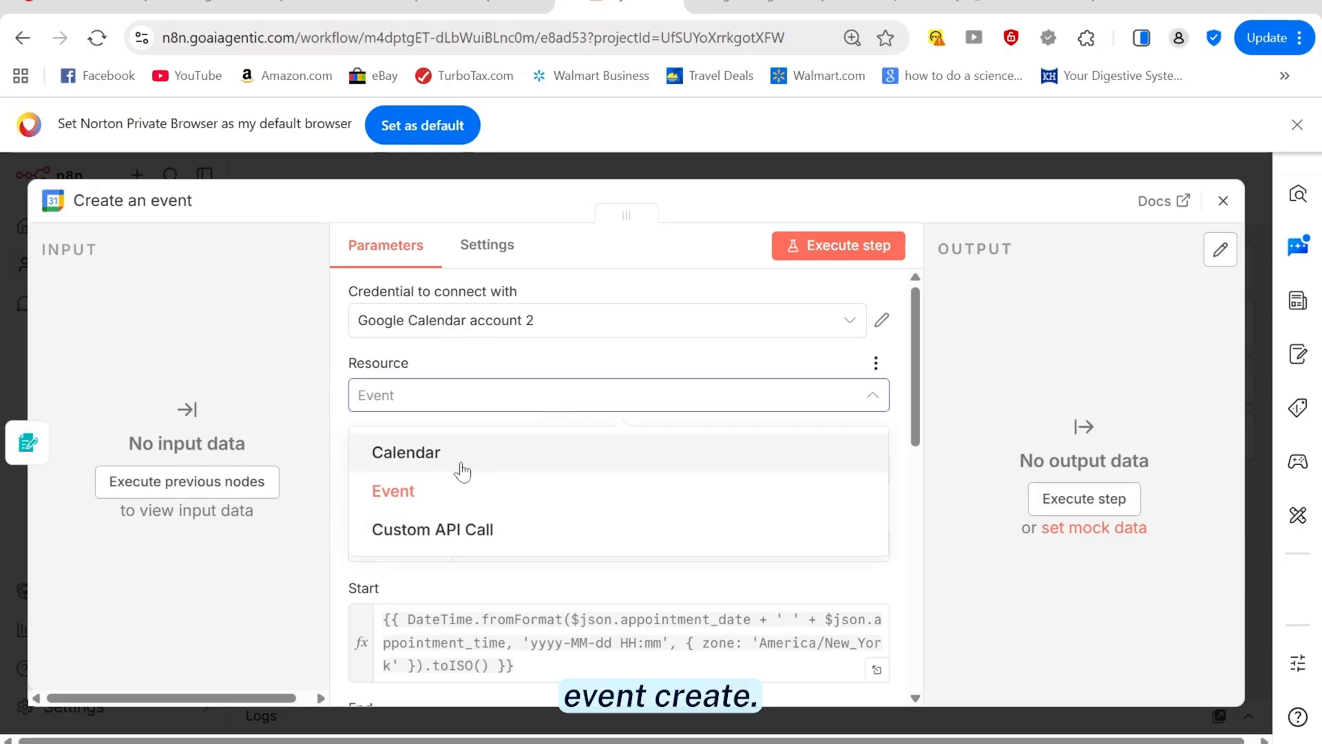
{"action": "left_click", "coordinate": [448, 485]}
{"action": "left_click", "coordinate": [430, 482]}
{"action": "left_click", "coordinate": [417, 531]}
{"action": "left_click", "coordinate": [432, 434]}
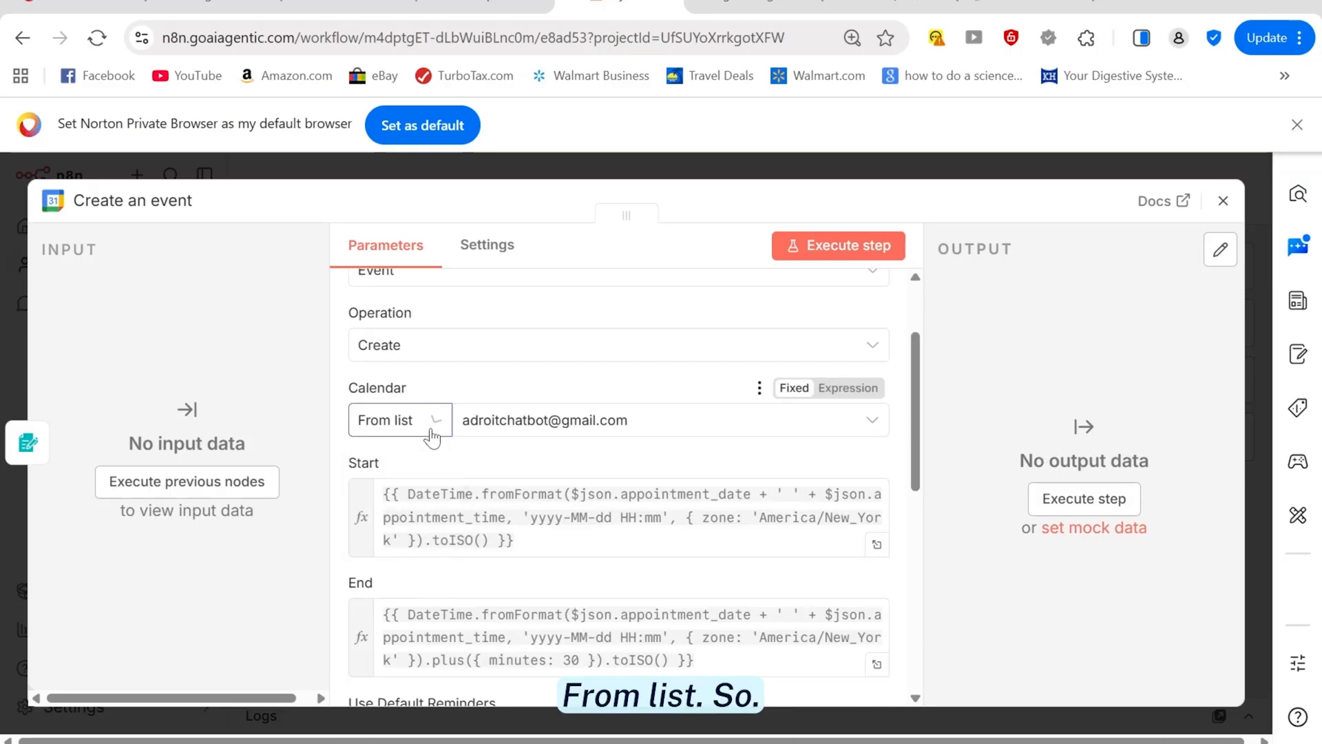
{"action": "scroll", "coordinate": [806, 441], "scroll_direction": "up", "scroll_amount": 2}
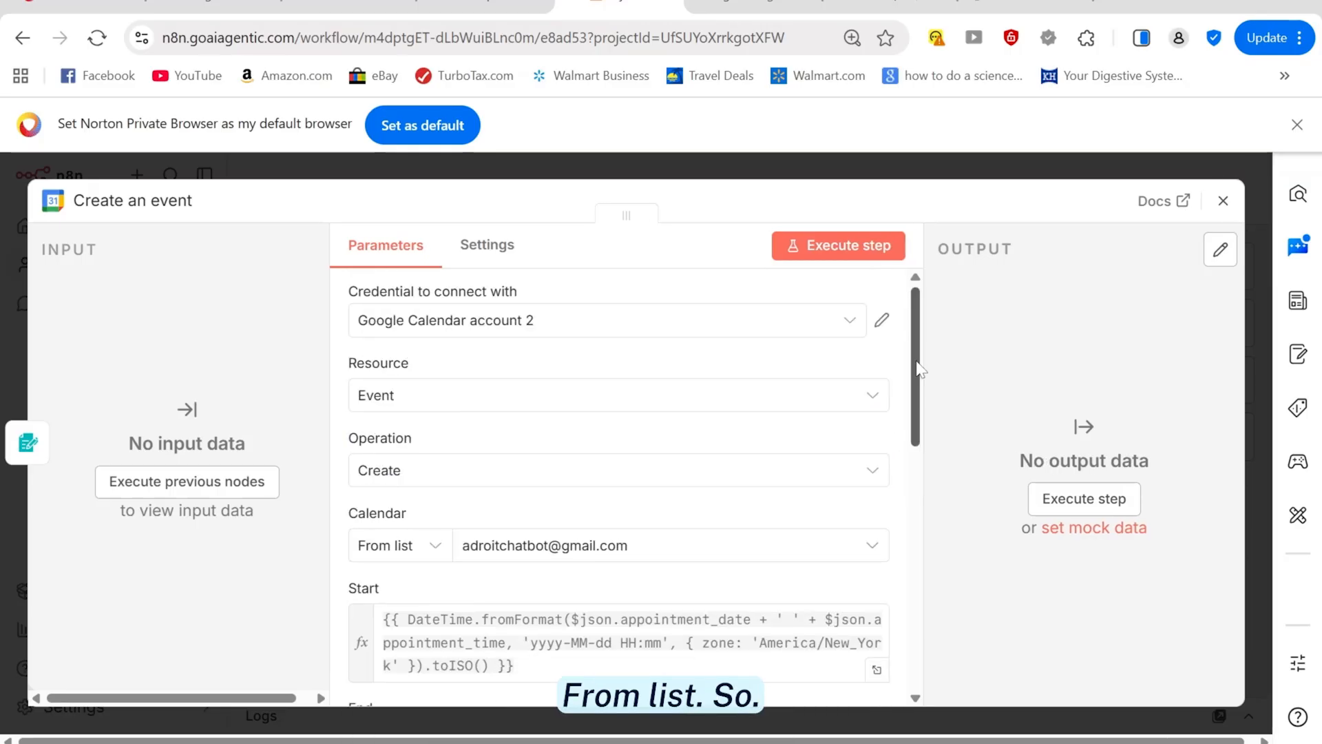
Run the node with a test form booking for a client name at 13:00, then close the form
{"action": "left_click", "coordinate": [851, 248]}
{"action": "type", "text": "Sam1"}
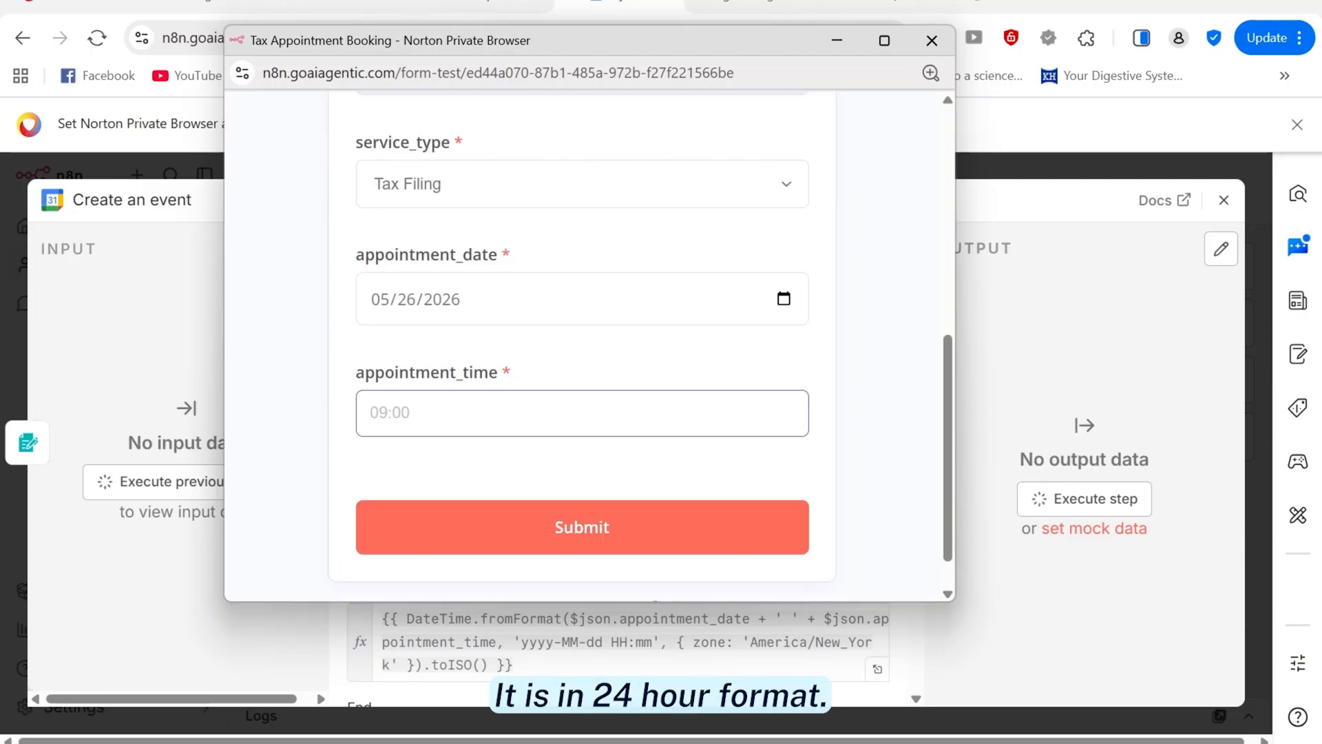
{"action": "type", "text": "13:"}
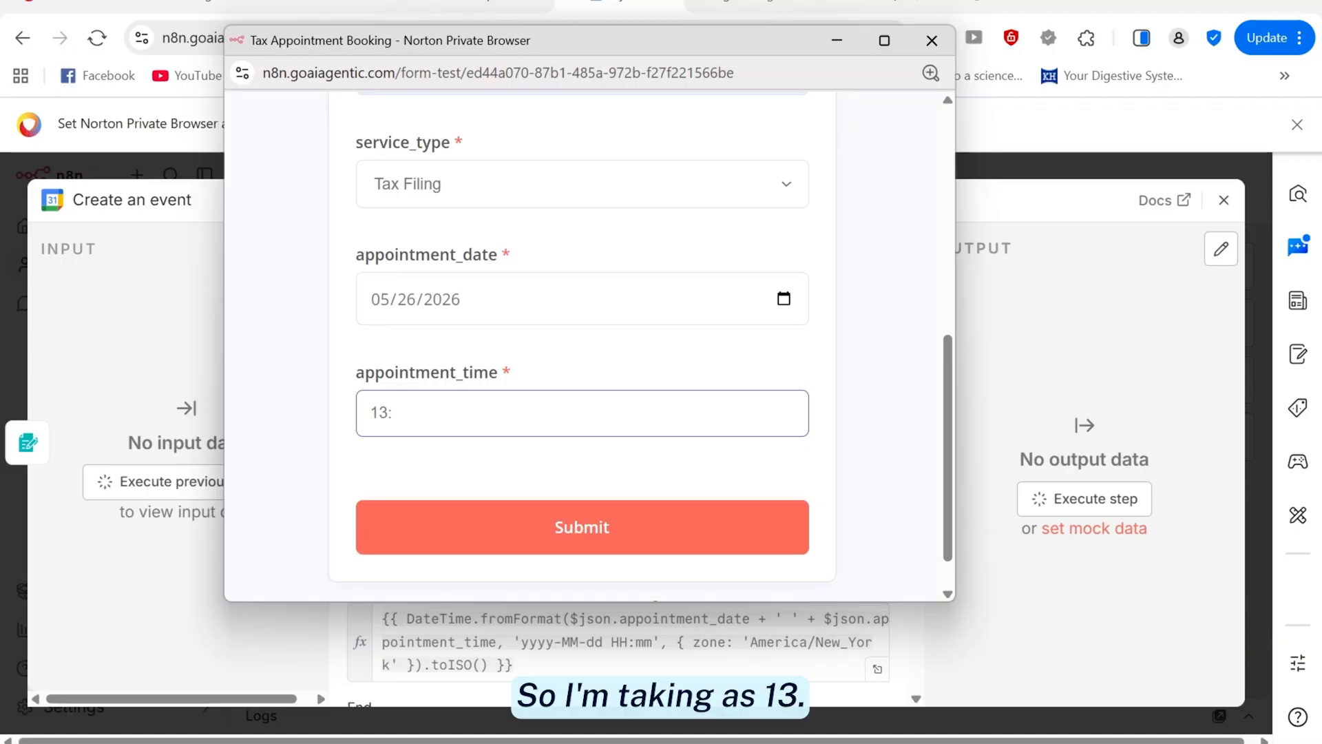
{"action": "type", "text": "00"}
{"action": "left_click", "coordinate": [672, 526]}
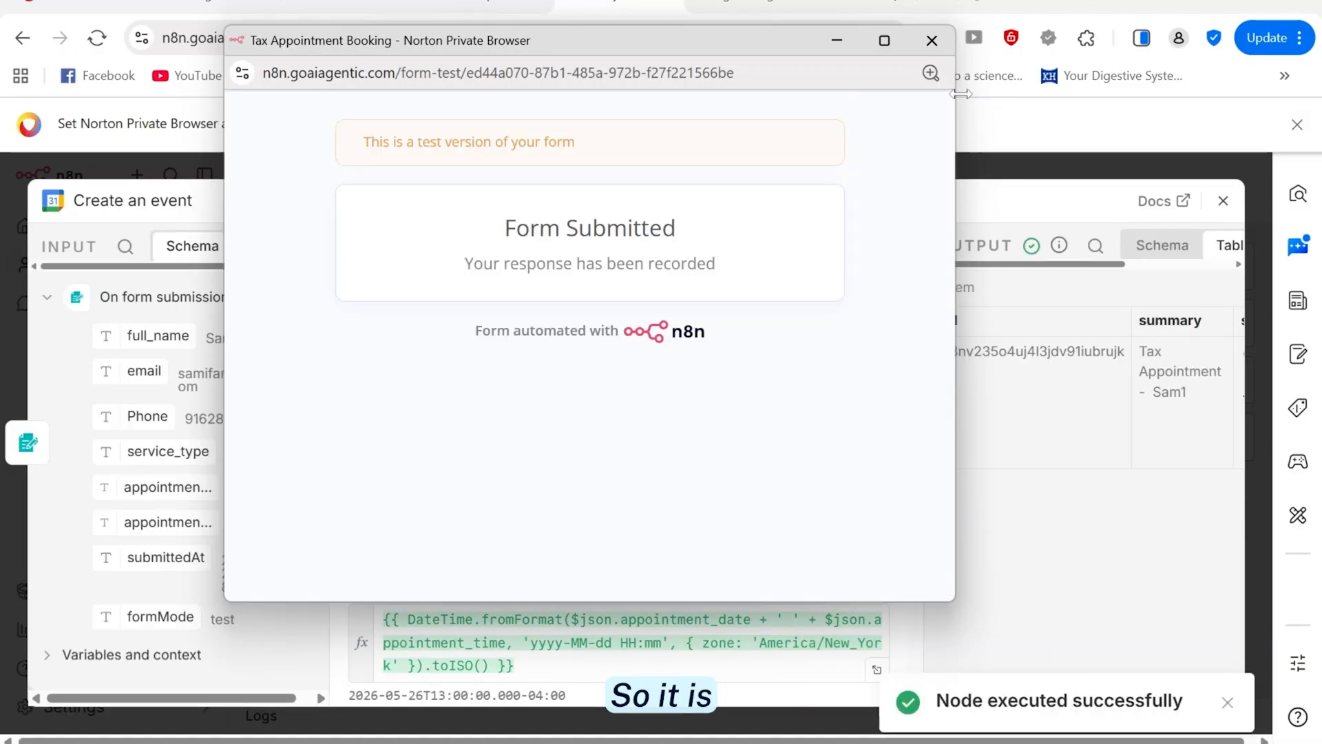
{"action": "left_click", "coordinate": [931, 41]}
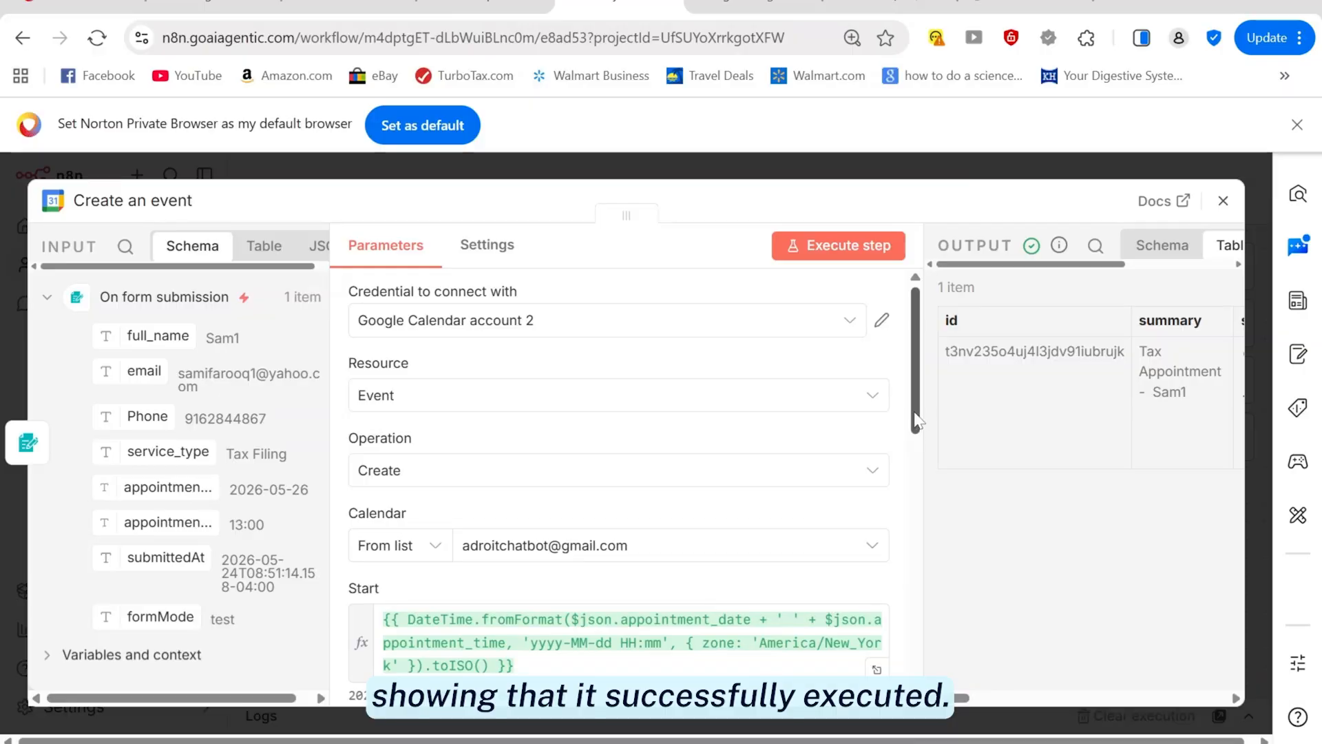
{"action": "left_click_drag", "start_coordinate": [916, 420], "coordinate": [955, 489]}
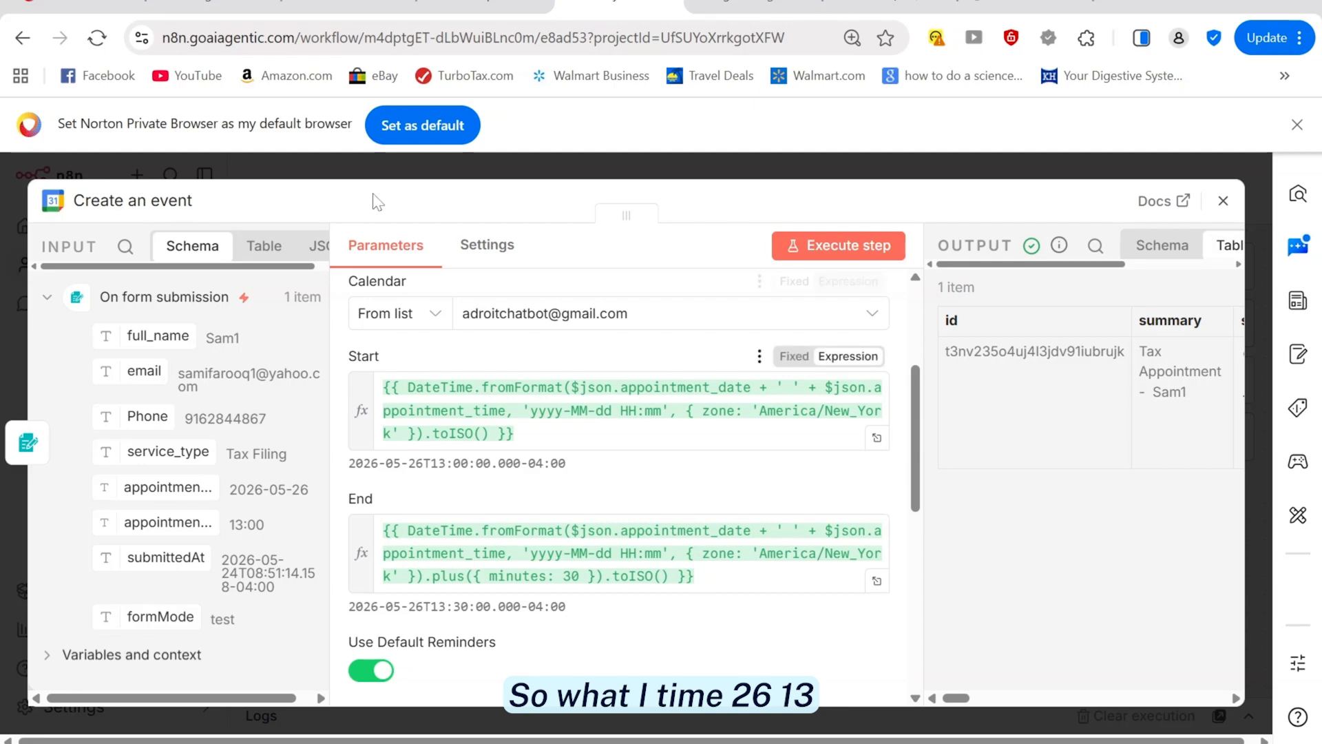
Verify the 1:00–1:30pm Tax Appointment event on May 26 in Google Calendar, then return to the n8n canvas
{"action": "mouse_move", "coordinate": [642, 740]}
{"action": "left_click", "coordinate": [642, 661]}
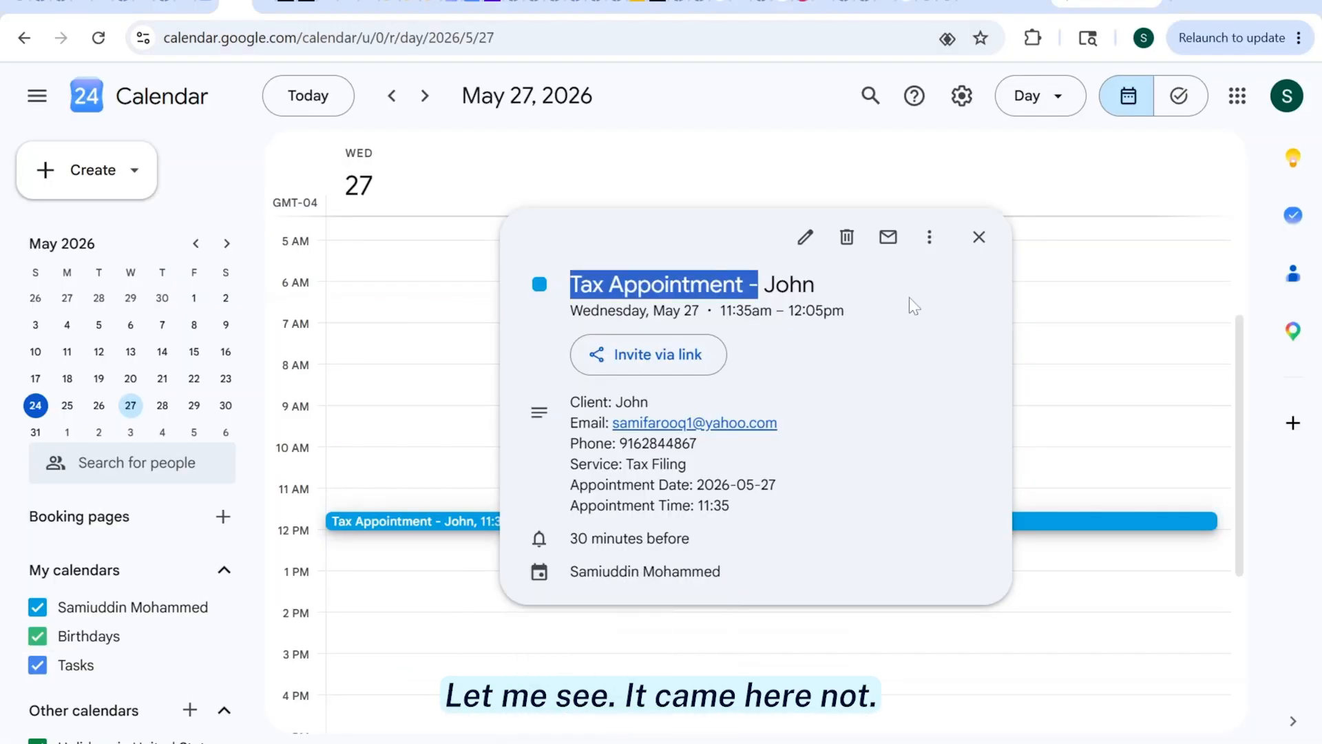
{"action": "left_click", "coordinate": [978, 237]}
{"action": "key", "text": "k"}
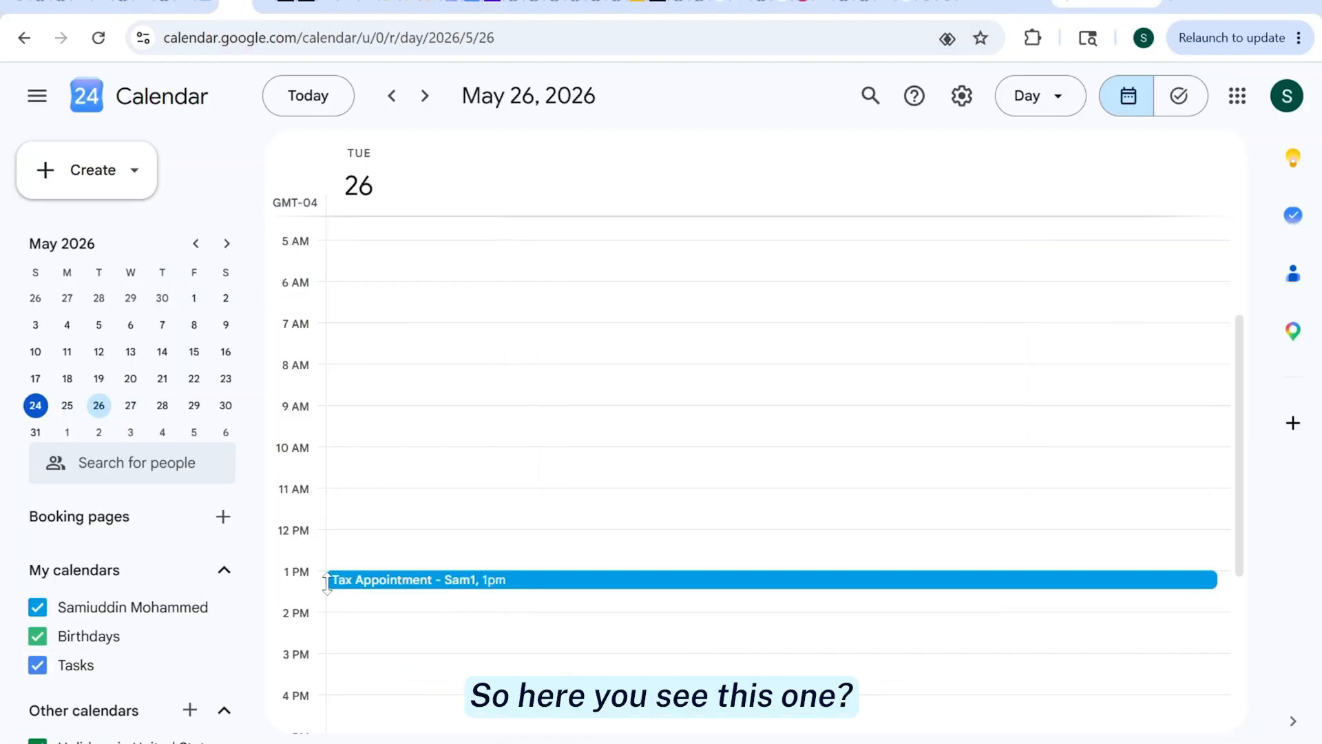
{"action": "left_click", "coordinate": [388, 580]}
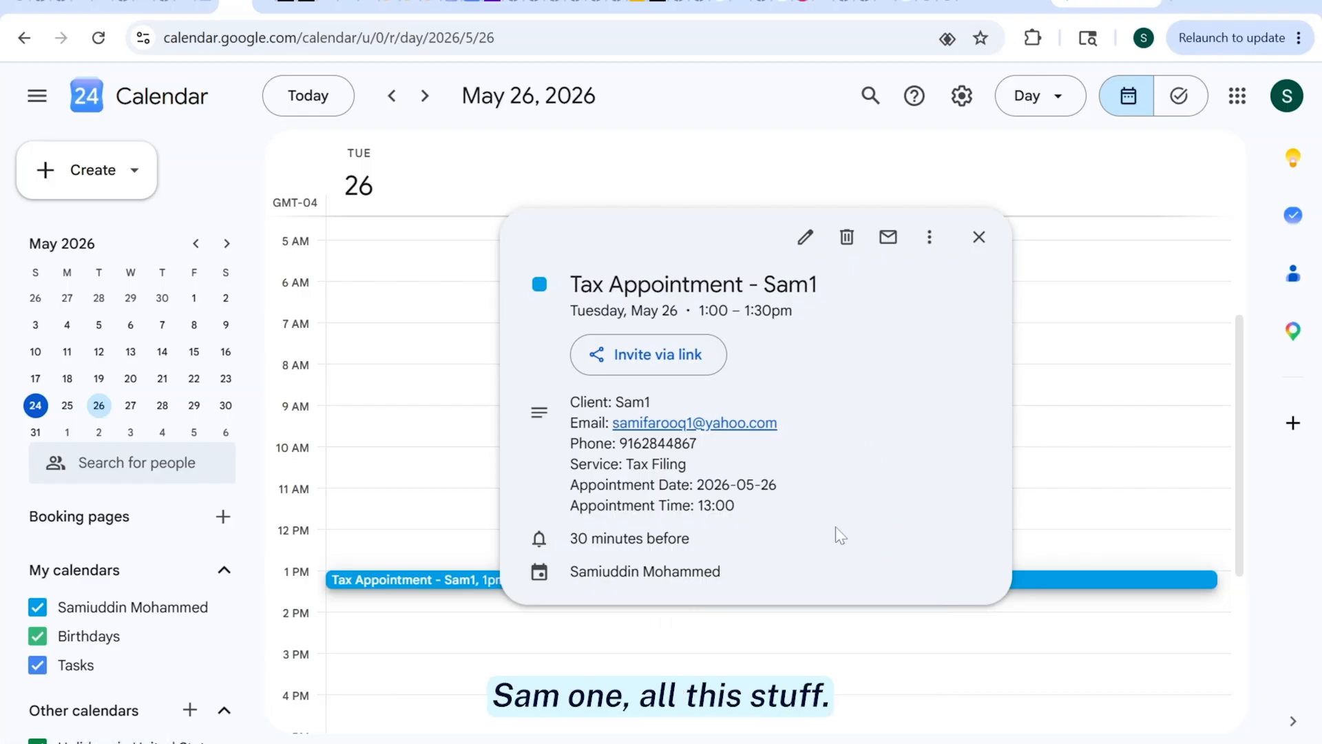
{"action": "key", "text": "Escape"}
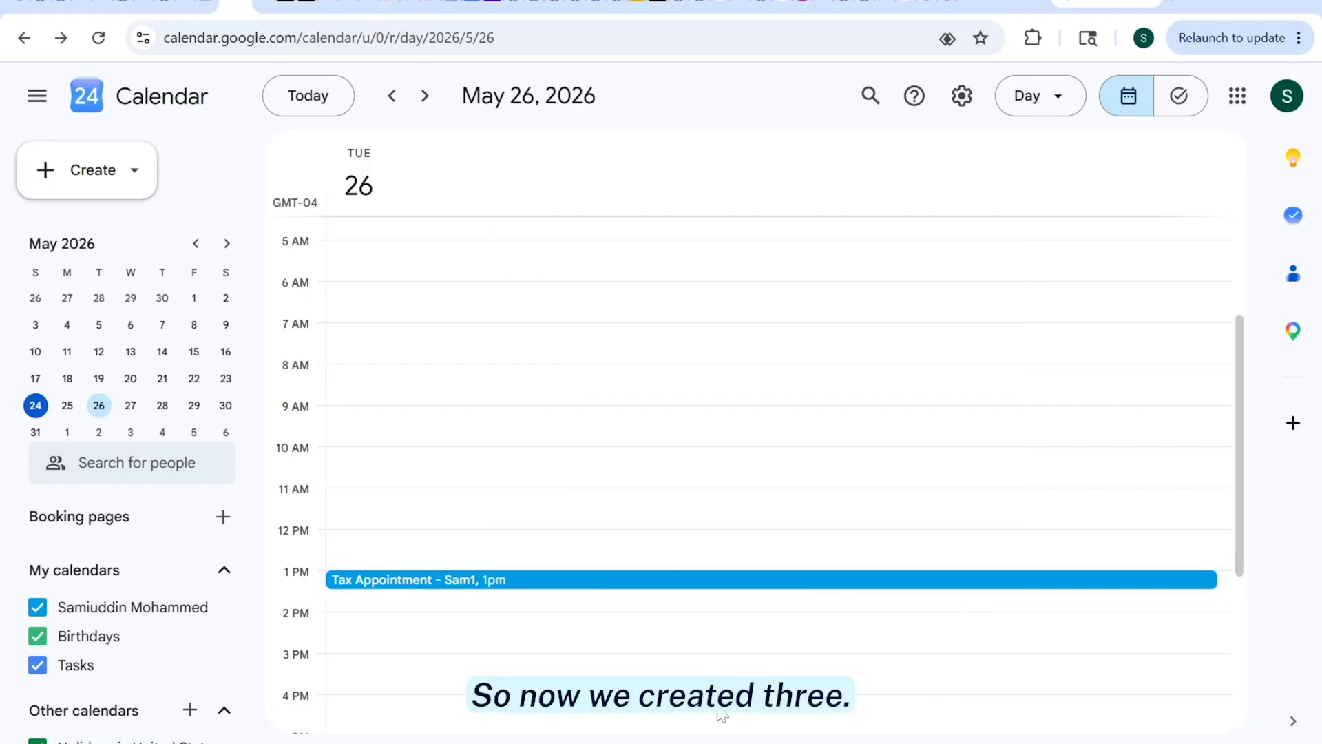
{"action": "key", "text": "alt+Tab"}
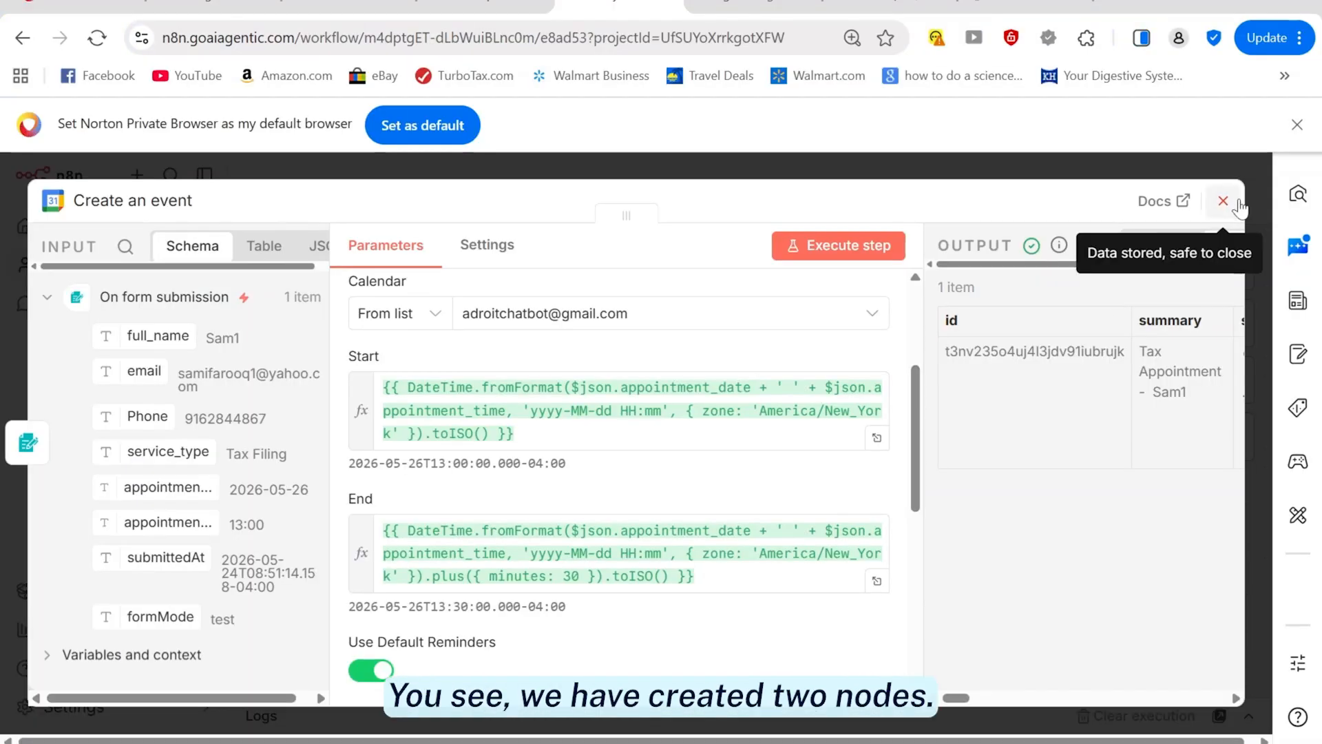
{"action": "left_click", "coordinate": [1223, 200]}
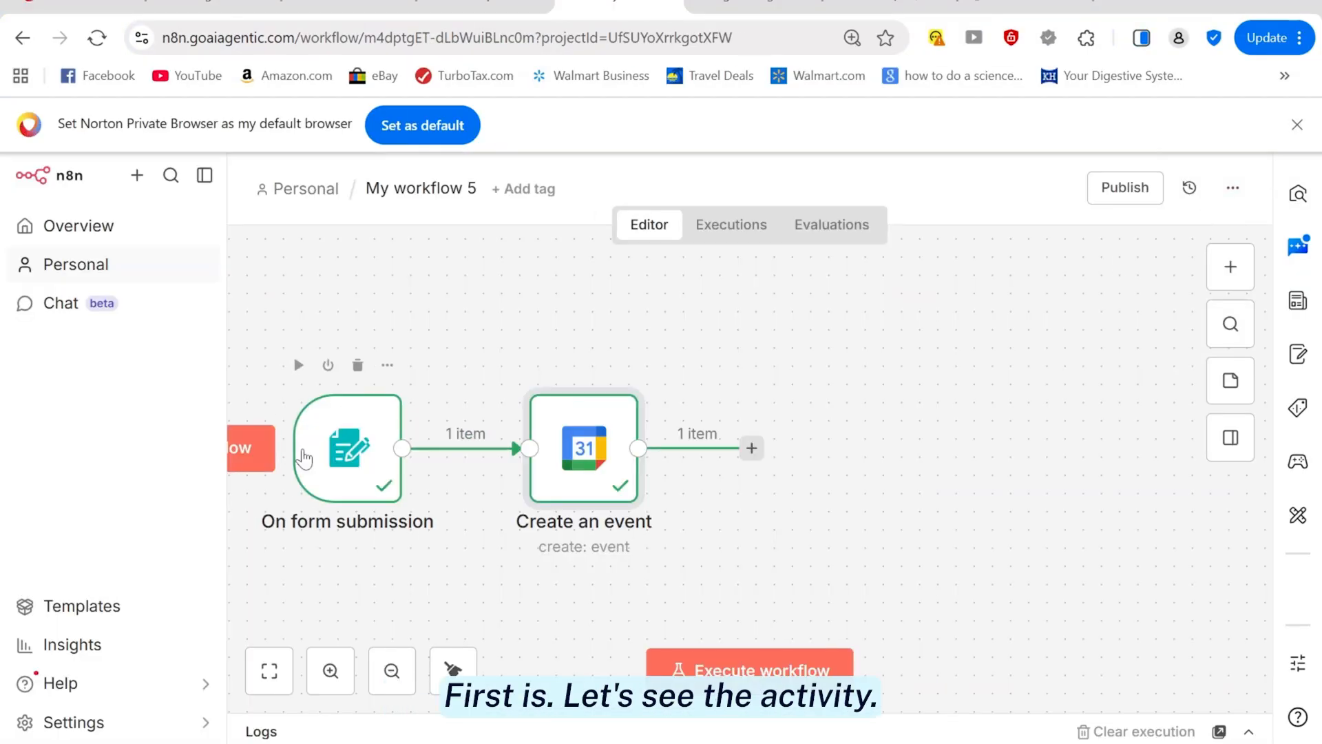
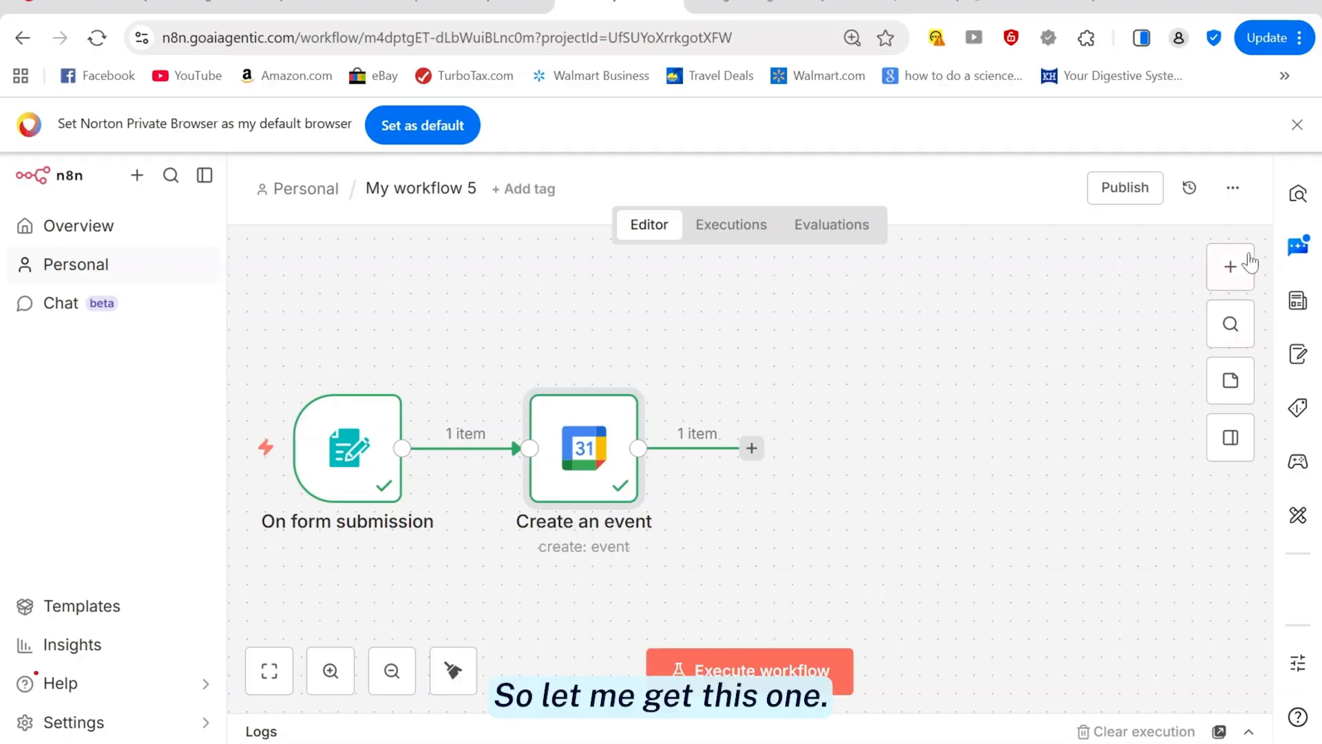
Search the node picker for 'goo' and choose Google Sheets as the next node
{"action": "left_click", "coordinate": [1231, 267]}
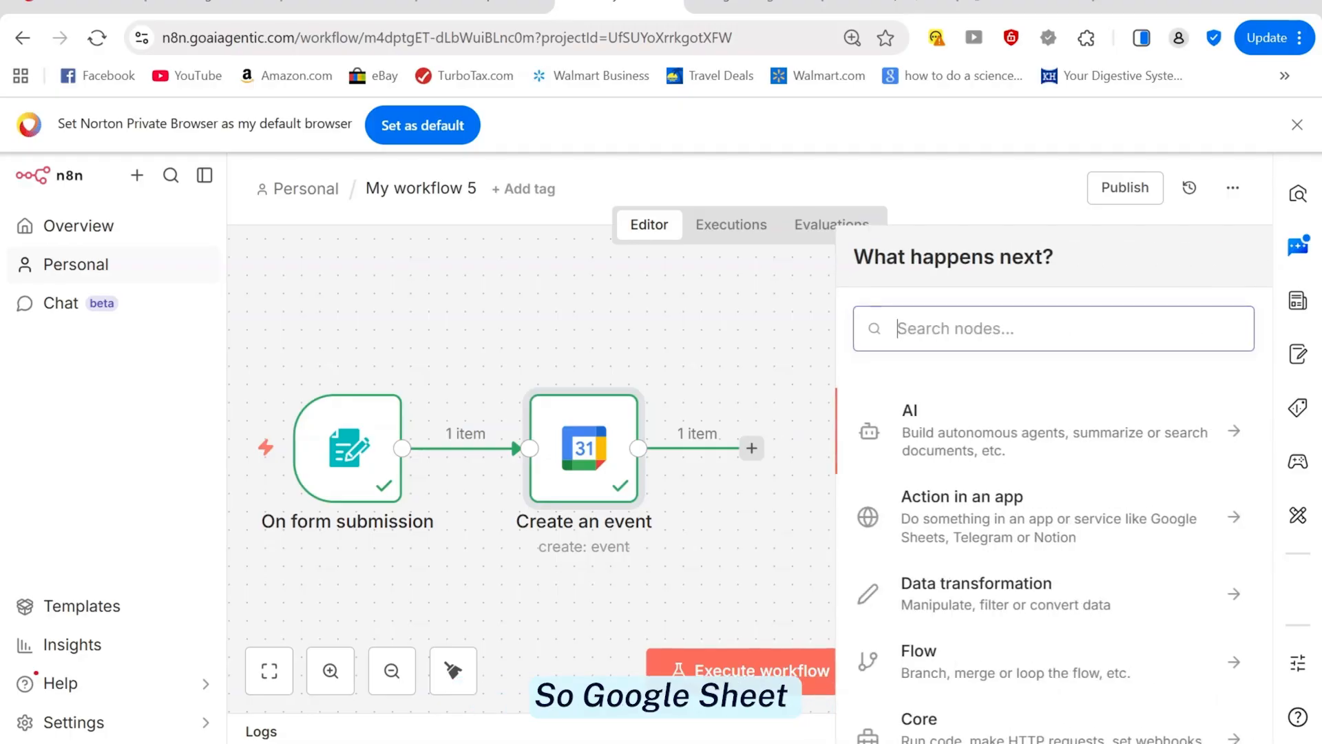
{"action": "type", "text": "google"}
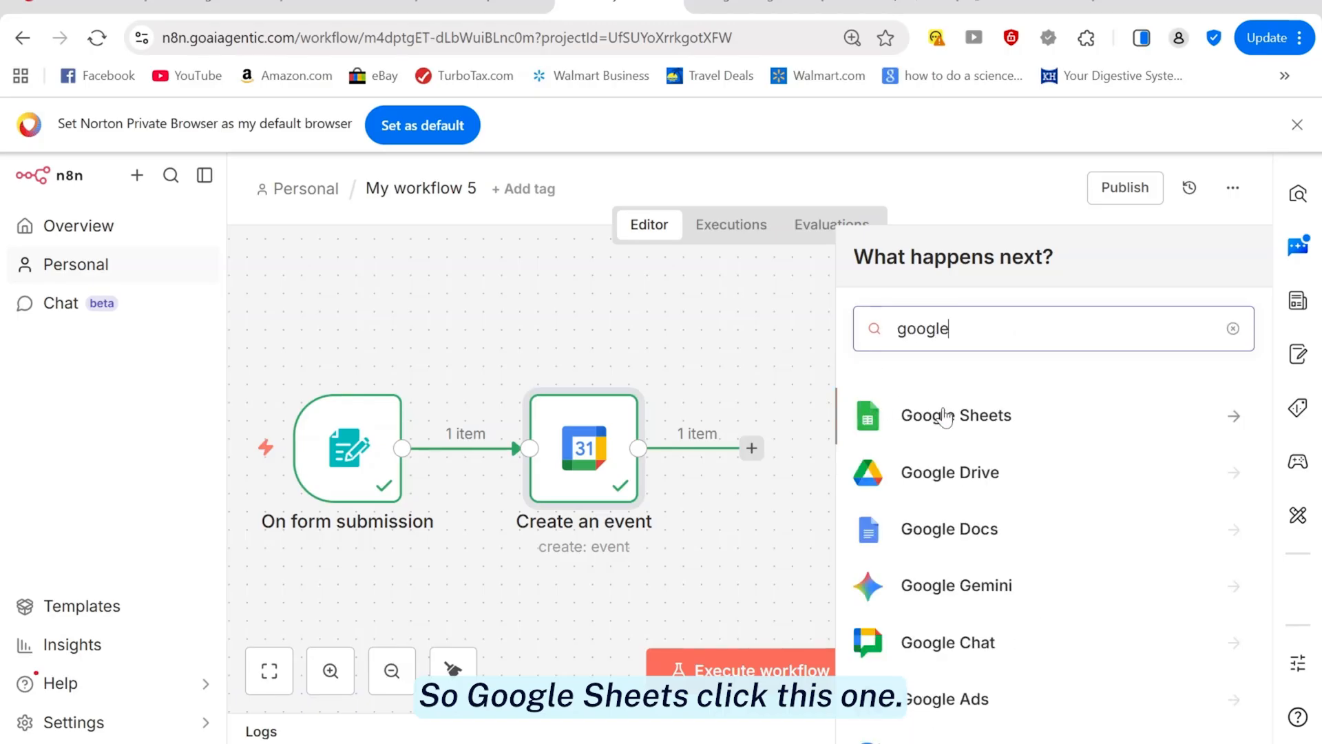
{"action": "left_click", "coordinate": [944, 416]}
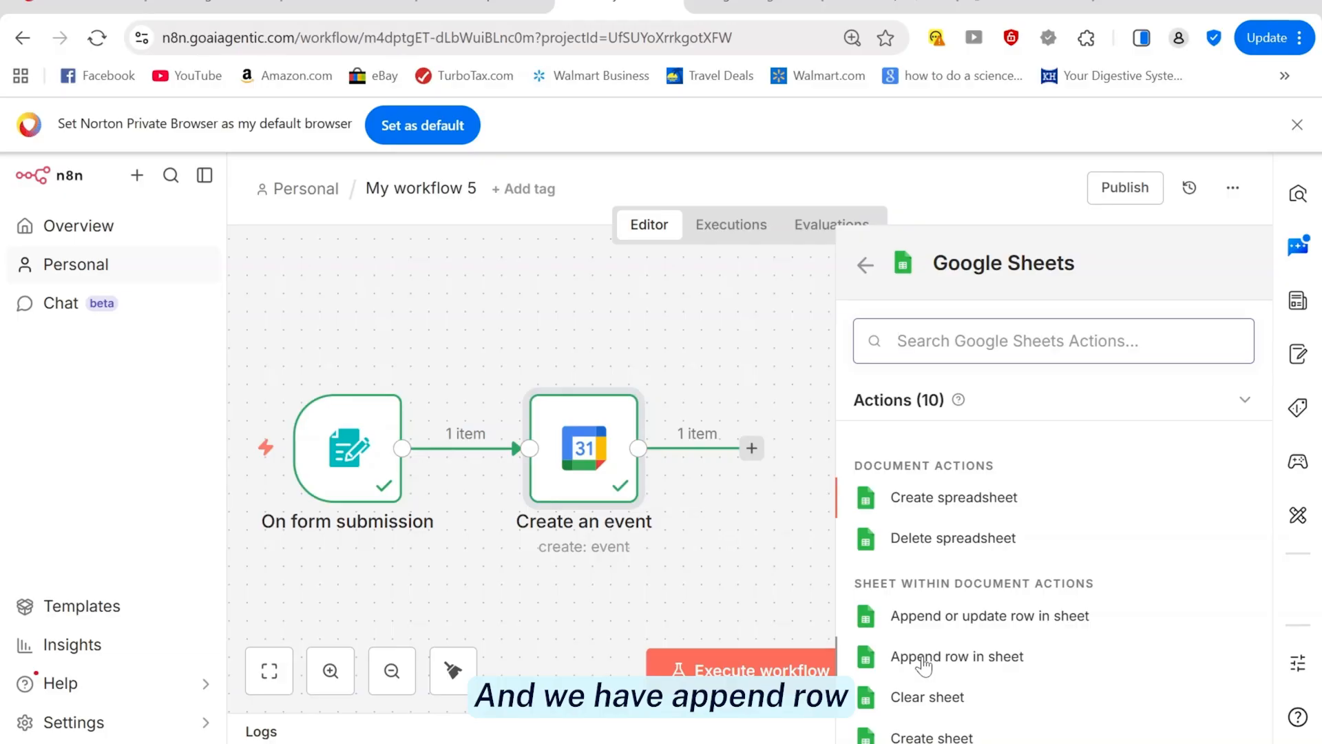
{"action": "left_click", "coordinate": [585, 742]}
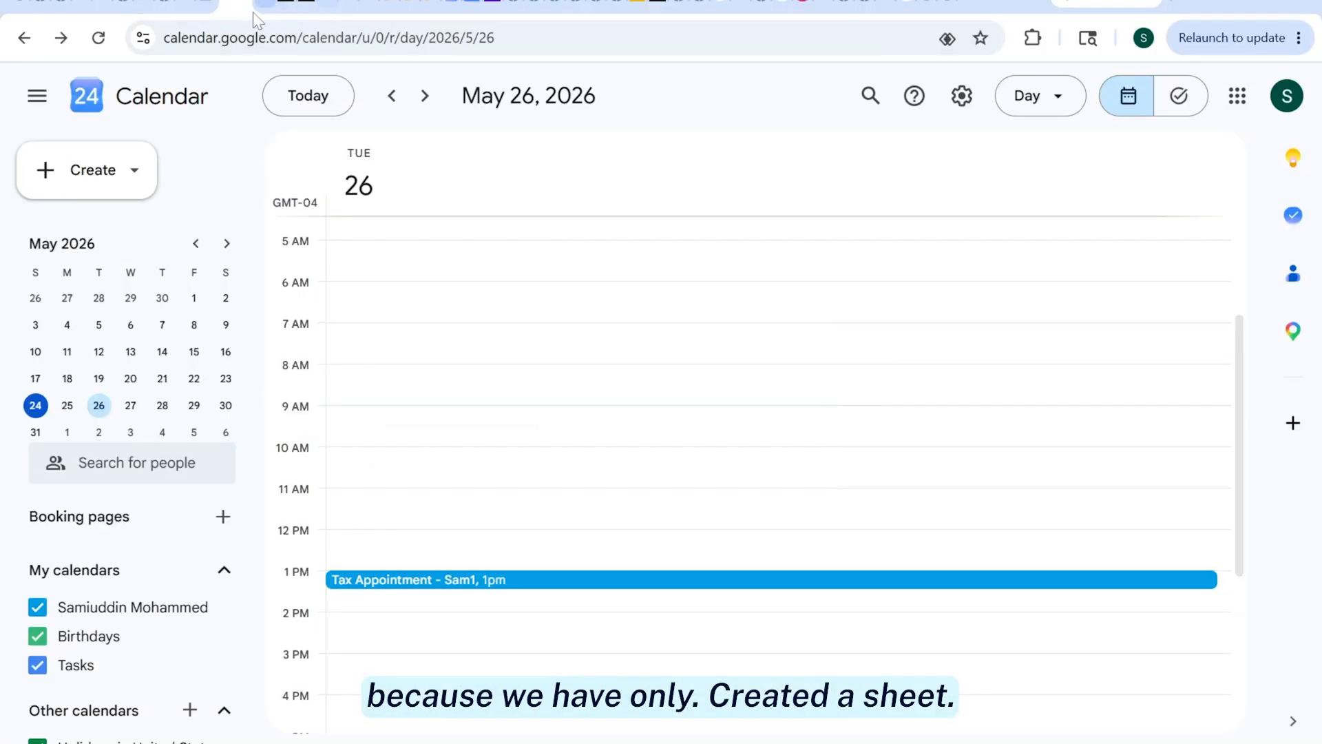
{"action": "left_click", "coordinate": [260, 6]}
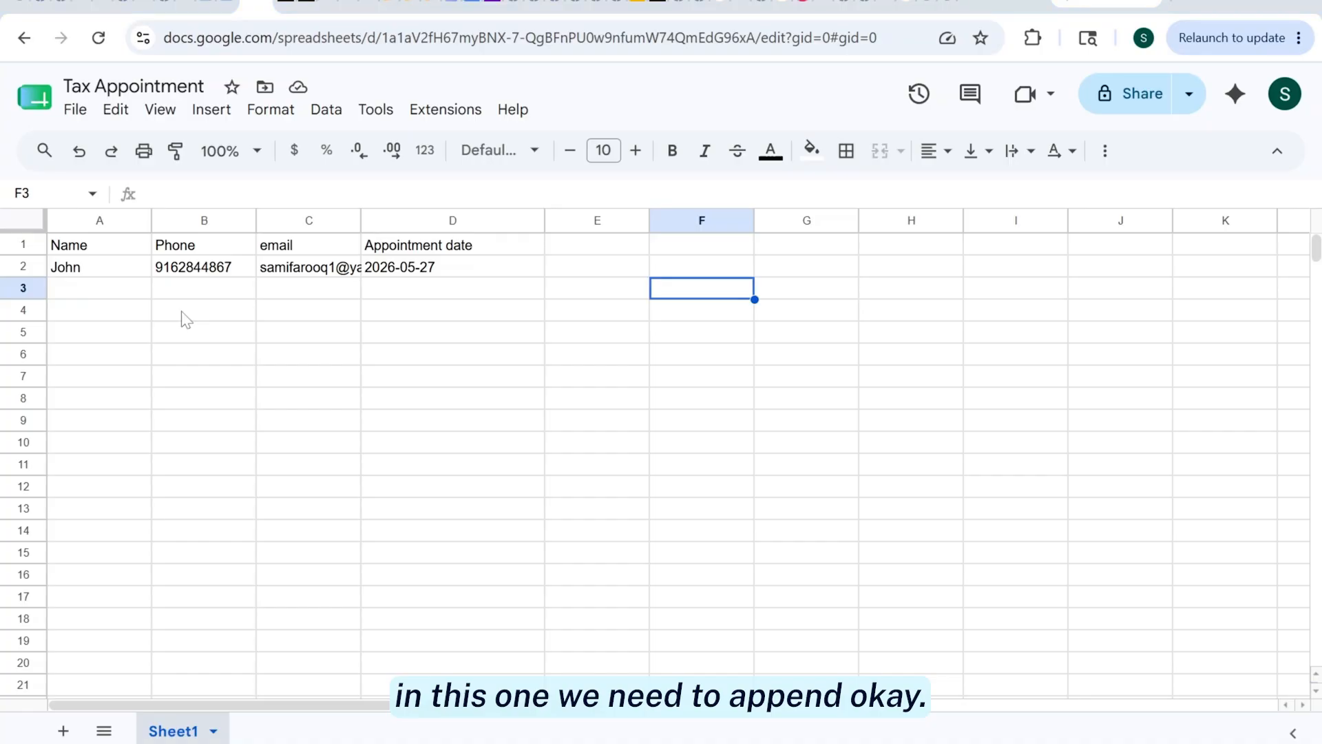
{"action": "key", "text": "alt+Tab"}
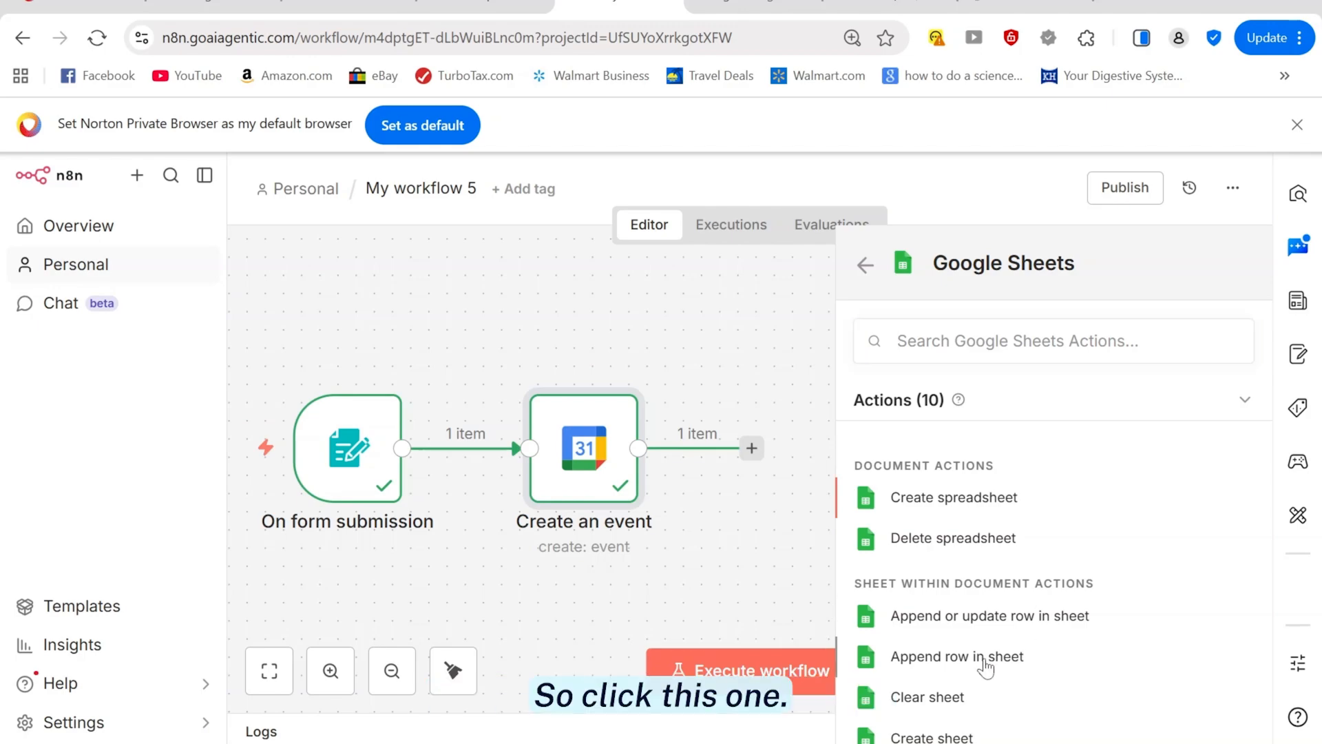
Add the Append row in sheet action using the existing Google Sheets account credential
{"action": "left_click", "coordinate": [985, 661]}
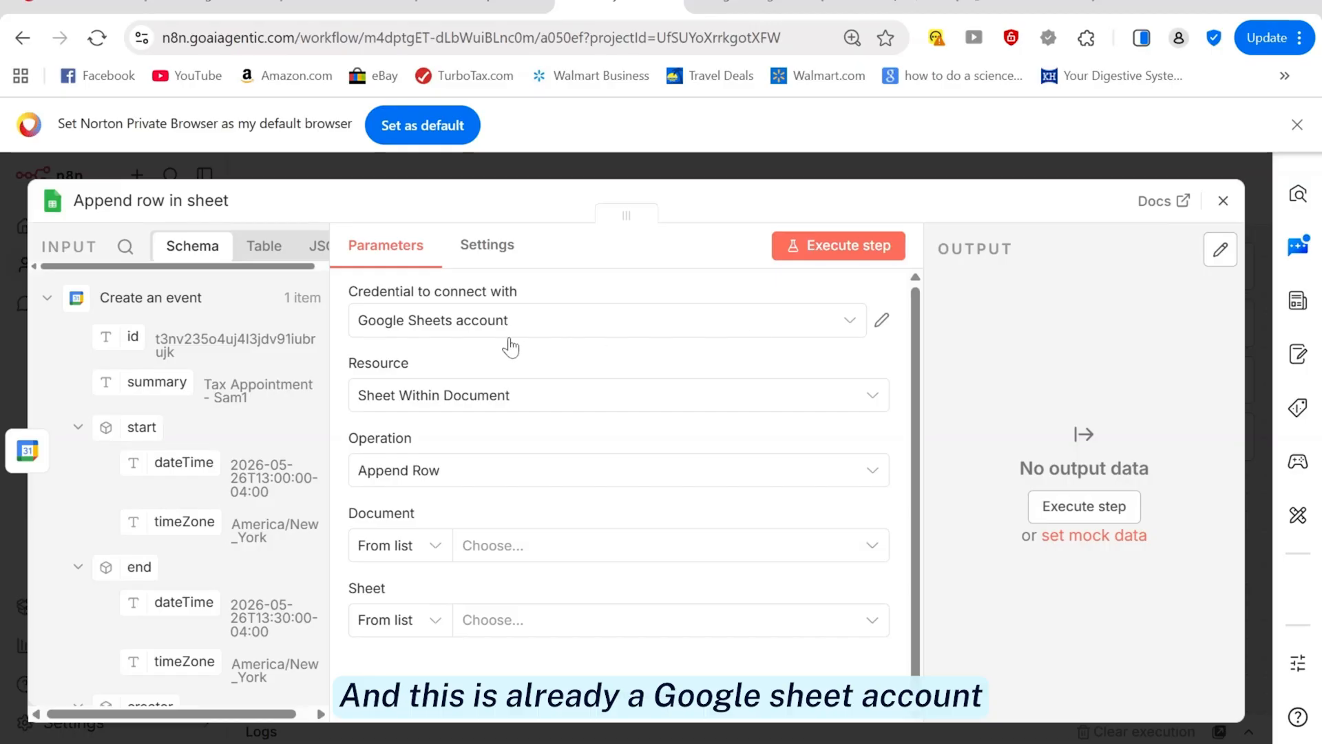
{"action": "left_click", "coordinate": [882, 323]}
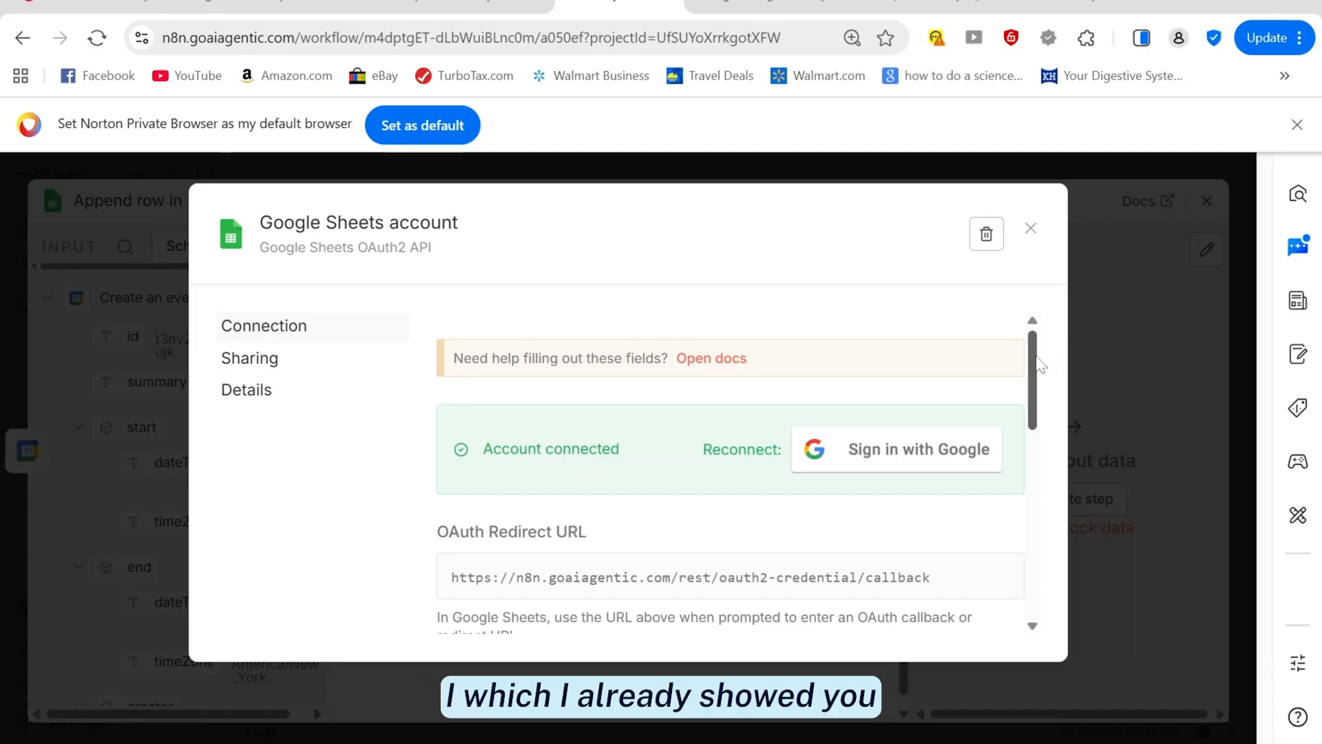
{"action": "left_click", "coordinate": [1031, 230]}
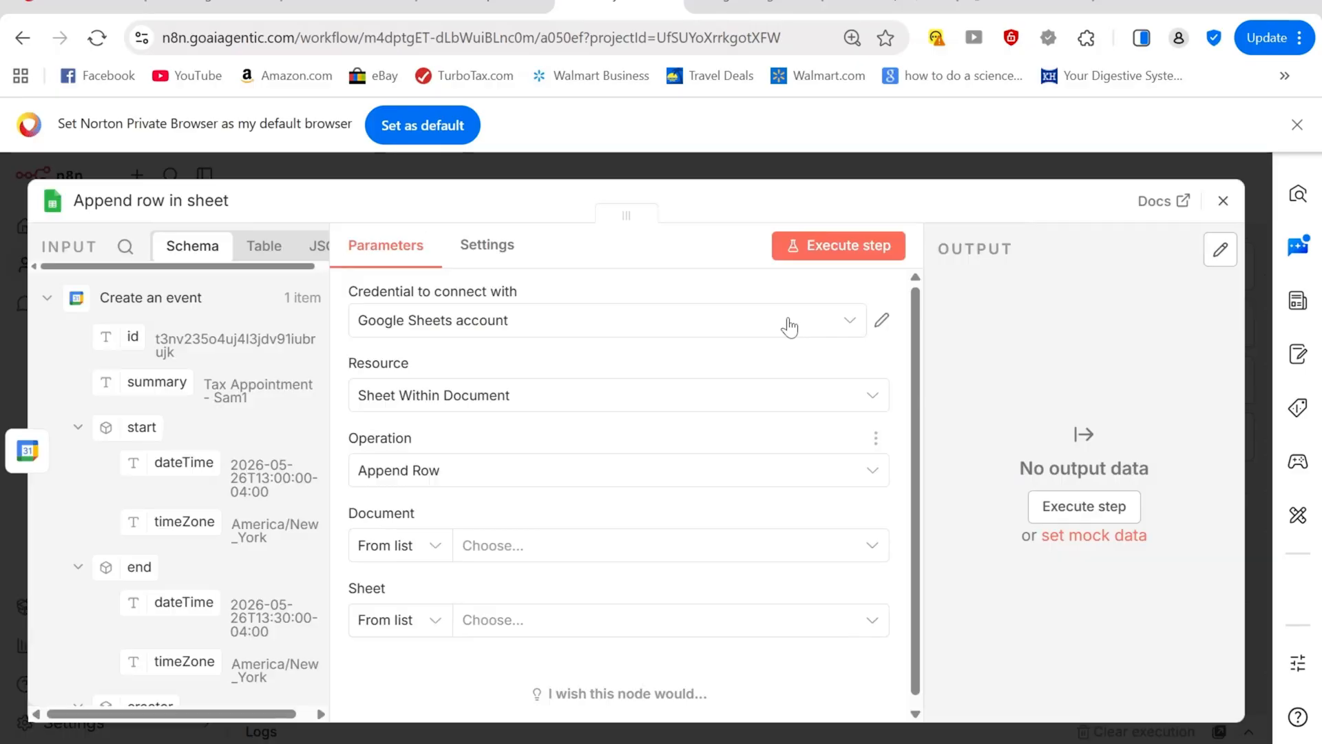
{"action": "left_click", "coordinate": [844, 332]}
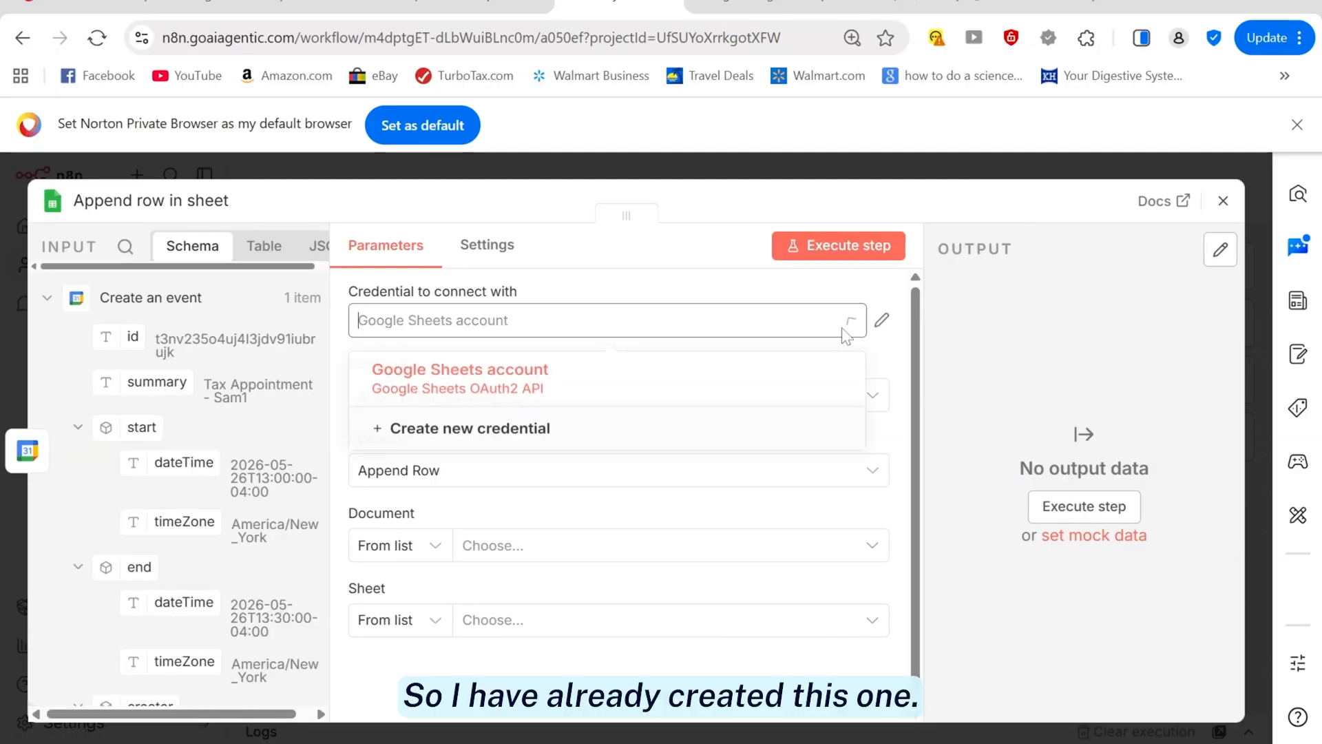
{"action": "left_click", "coordinate": [484, 395]}
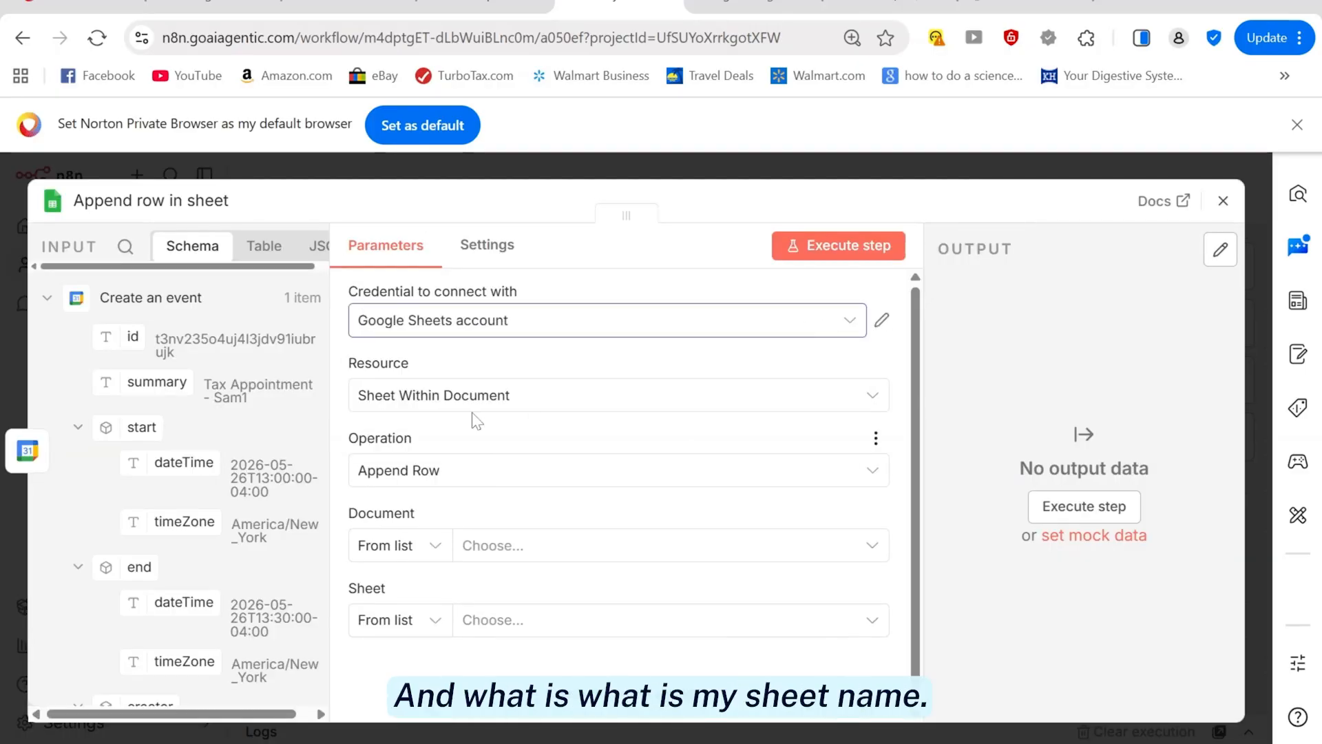
{"action": "left_click", "coordinate": [618, 743]}
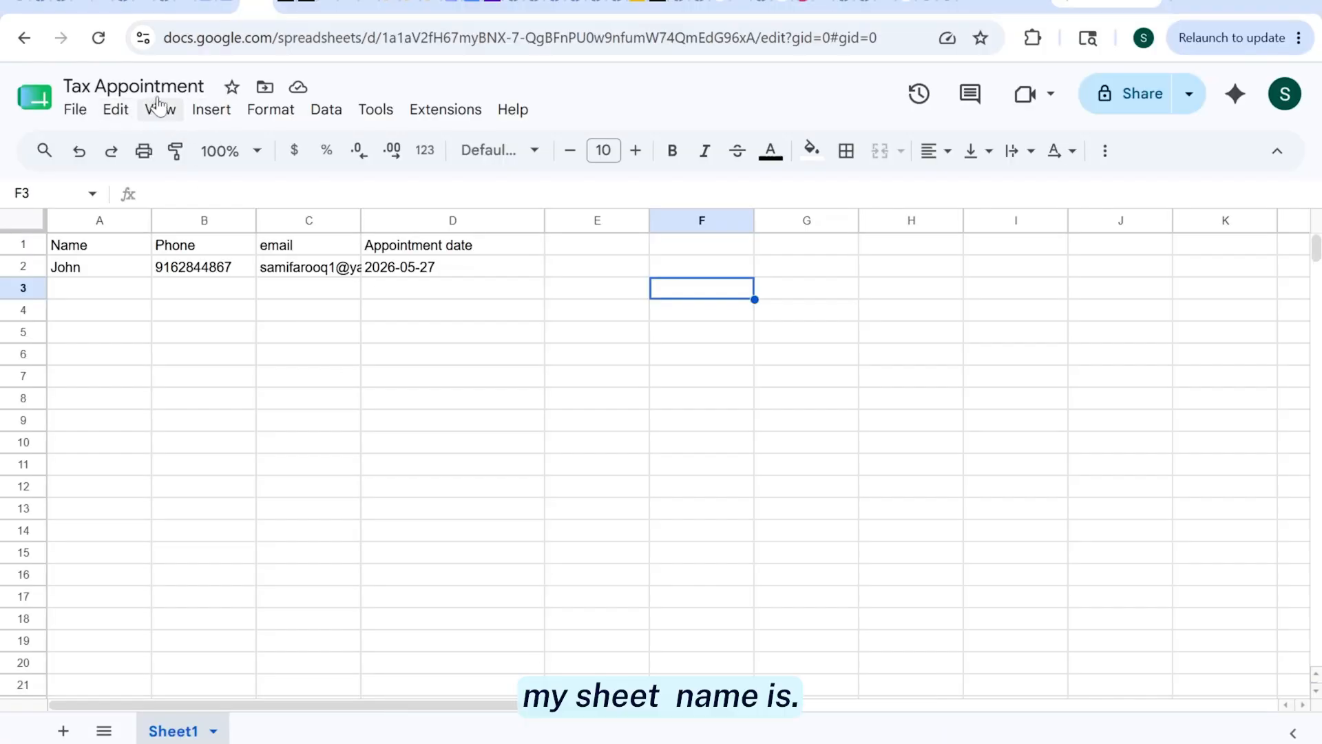
{"action": "left_click", "coordinate": [25, 39]}
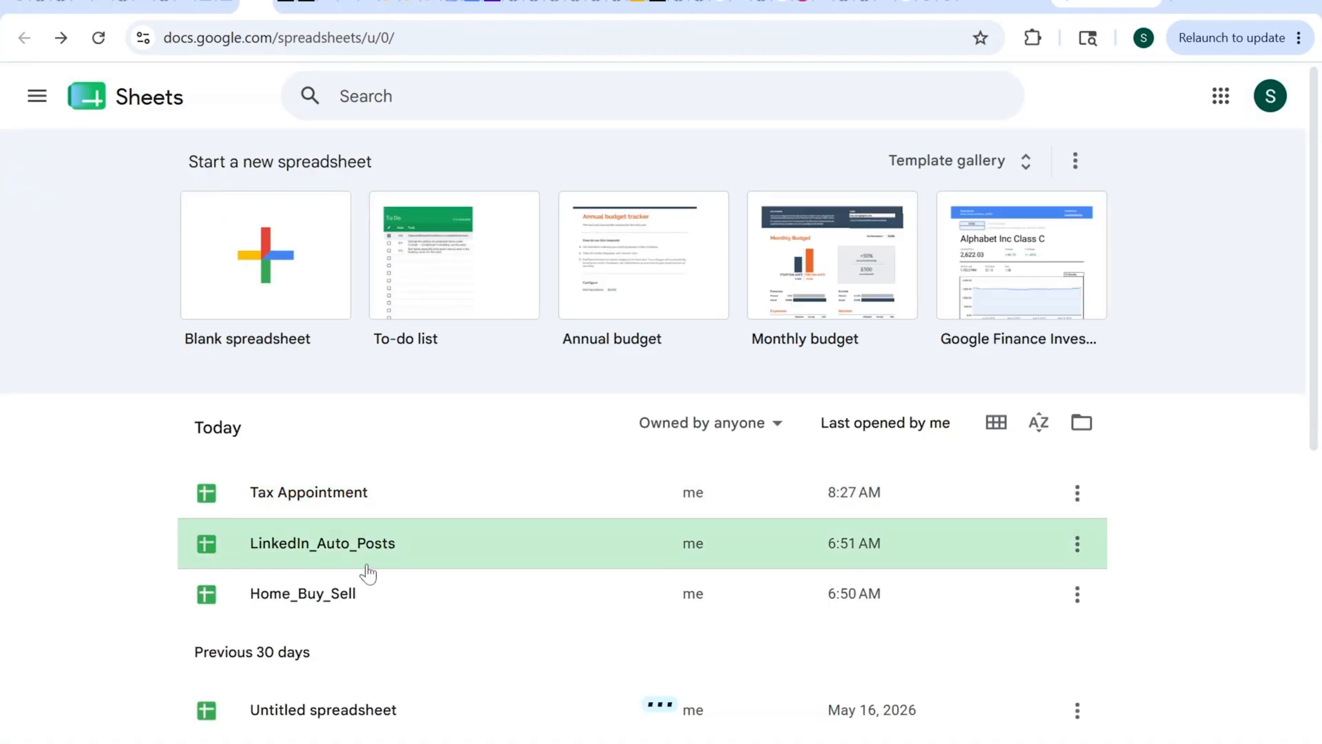
{"action": "left_click", "coordinate": [311, 503]}
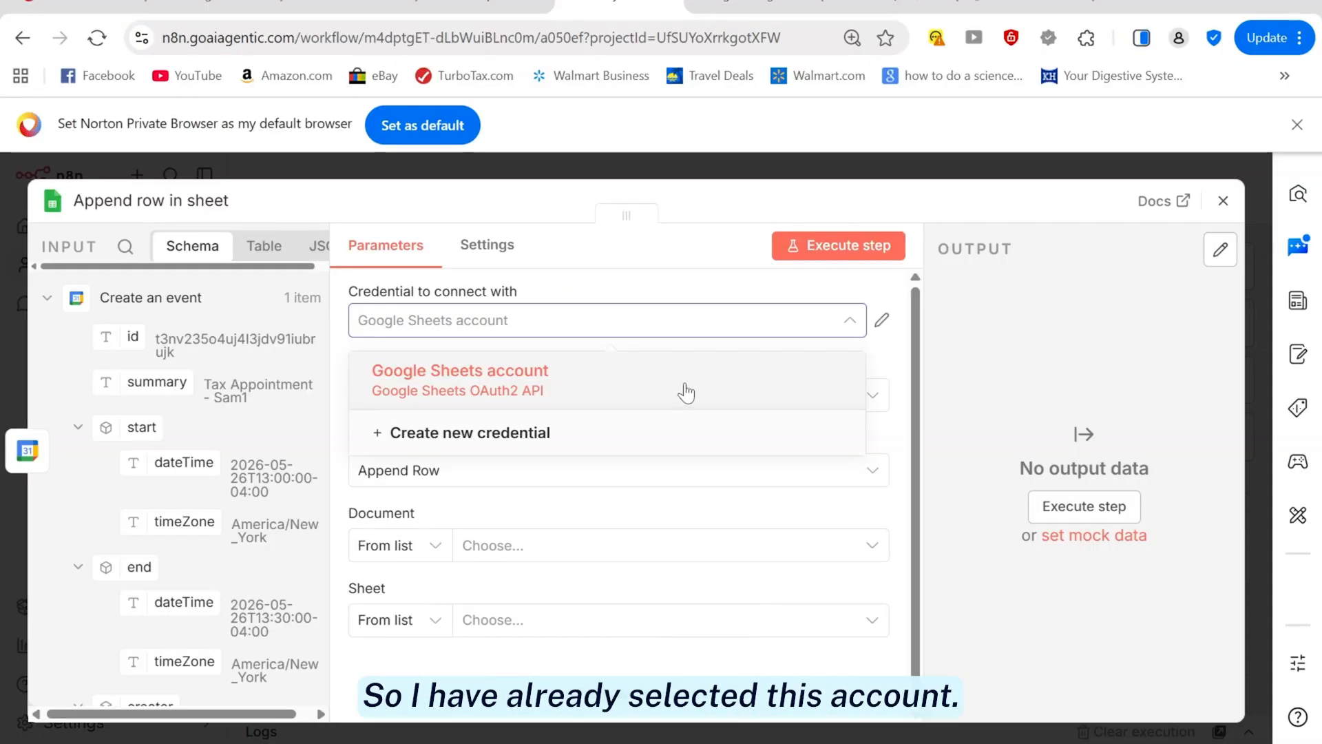
{"action": "left_click", "coordinate": [534, 382]}
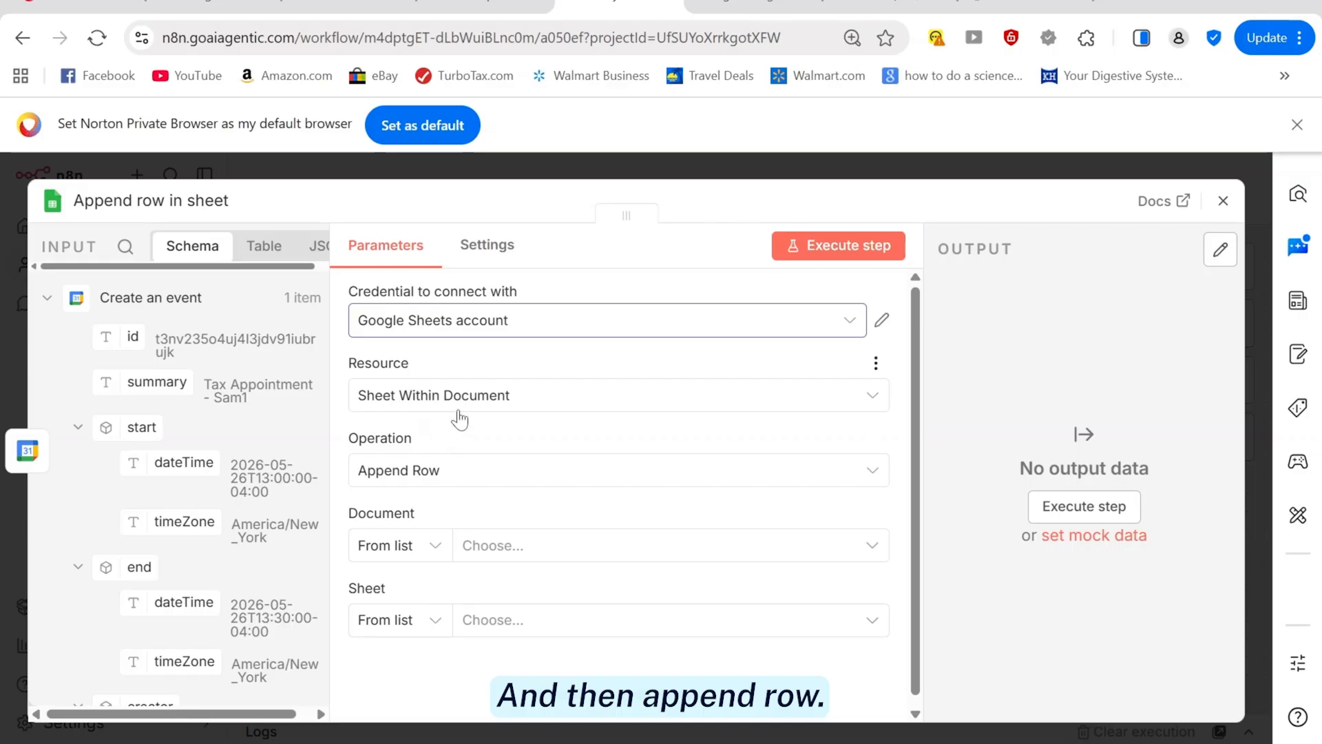
Set the append target to Sheet1 of the Tax Appointment spreadsheet
{"action": "left_click", "coordinate": [874, 547]}
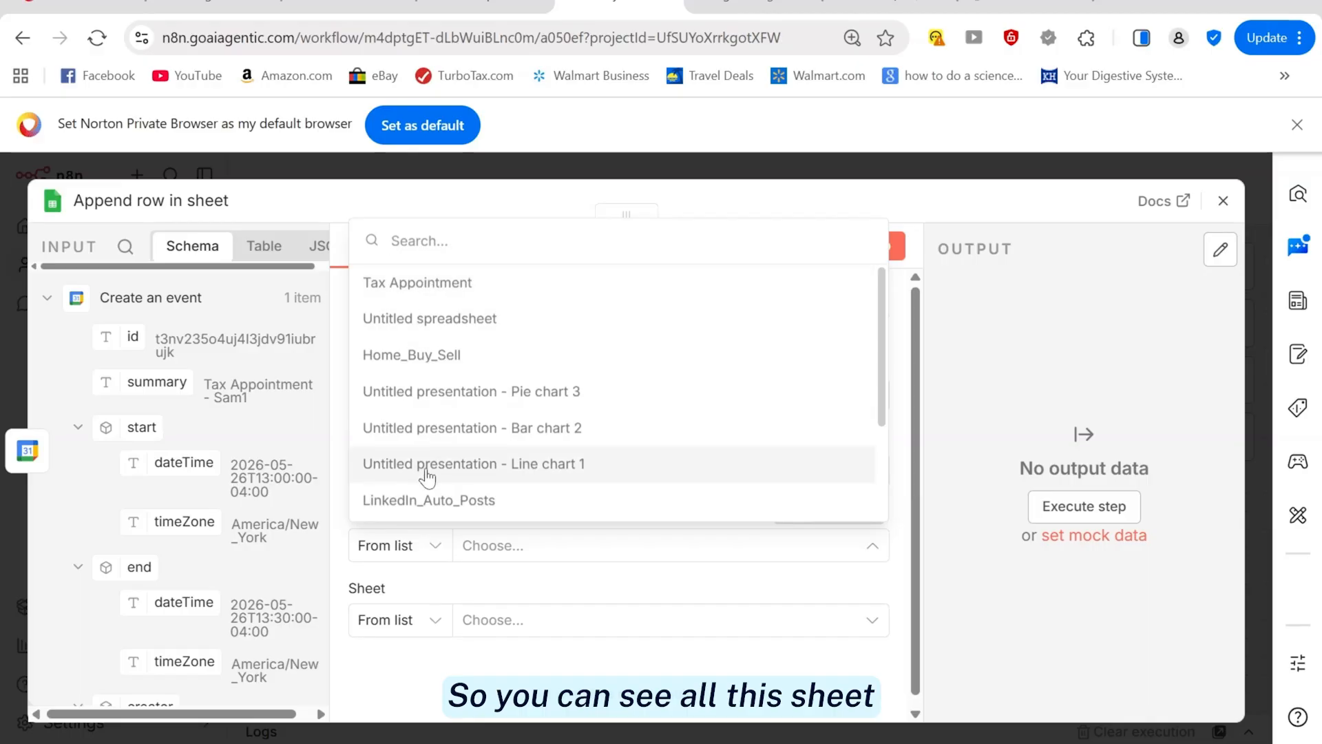
{"action": "left_click", "coordinate": [427, 290]}
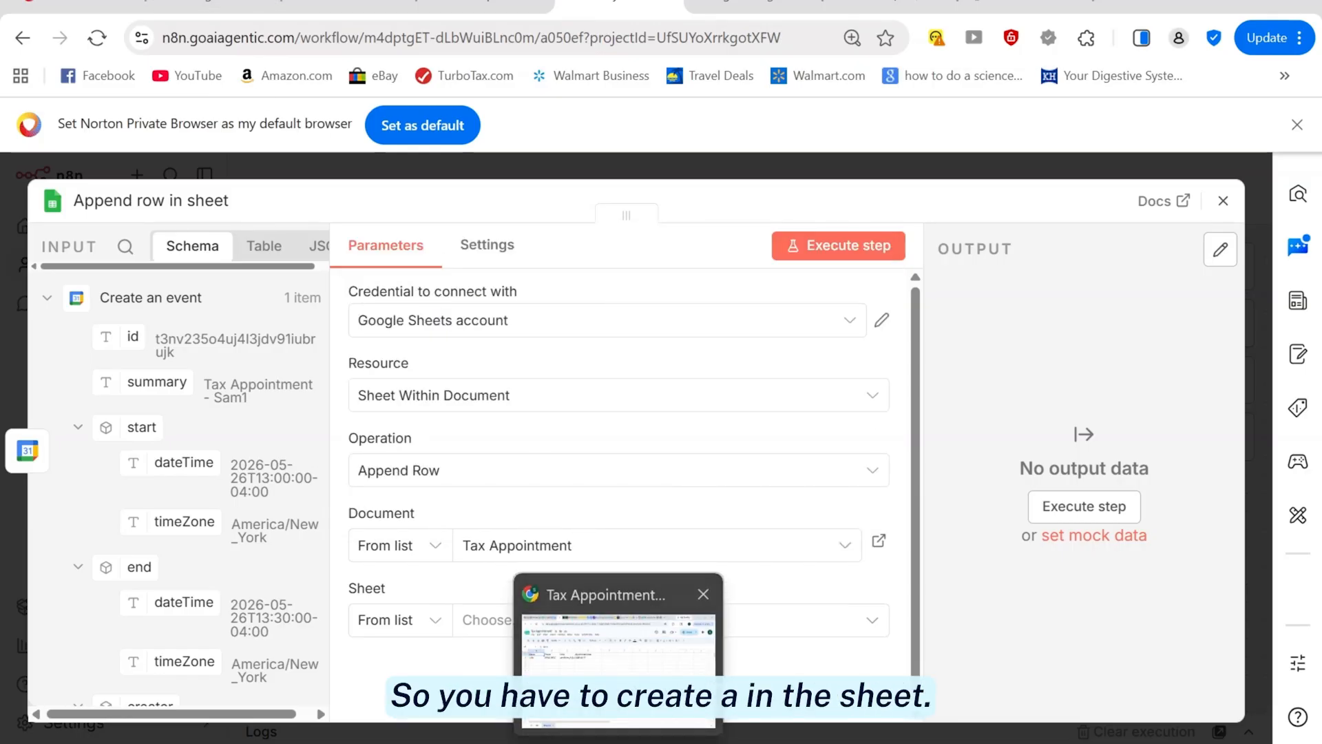
{"action": "left_click", "coordinate": [620, 661]}
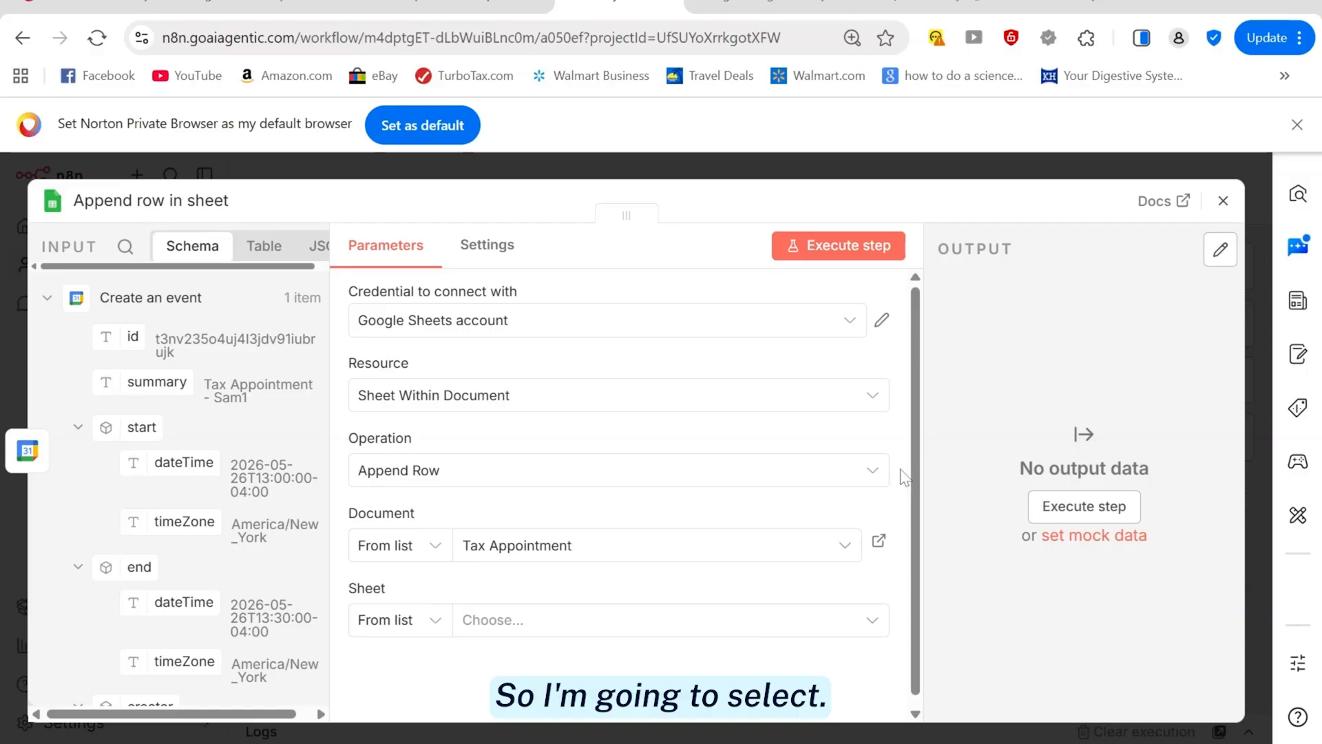
{"action": "scroll", "coordinate": [920, 475], "scroll_direction": "down", "scroll_amount": 1}
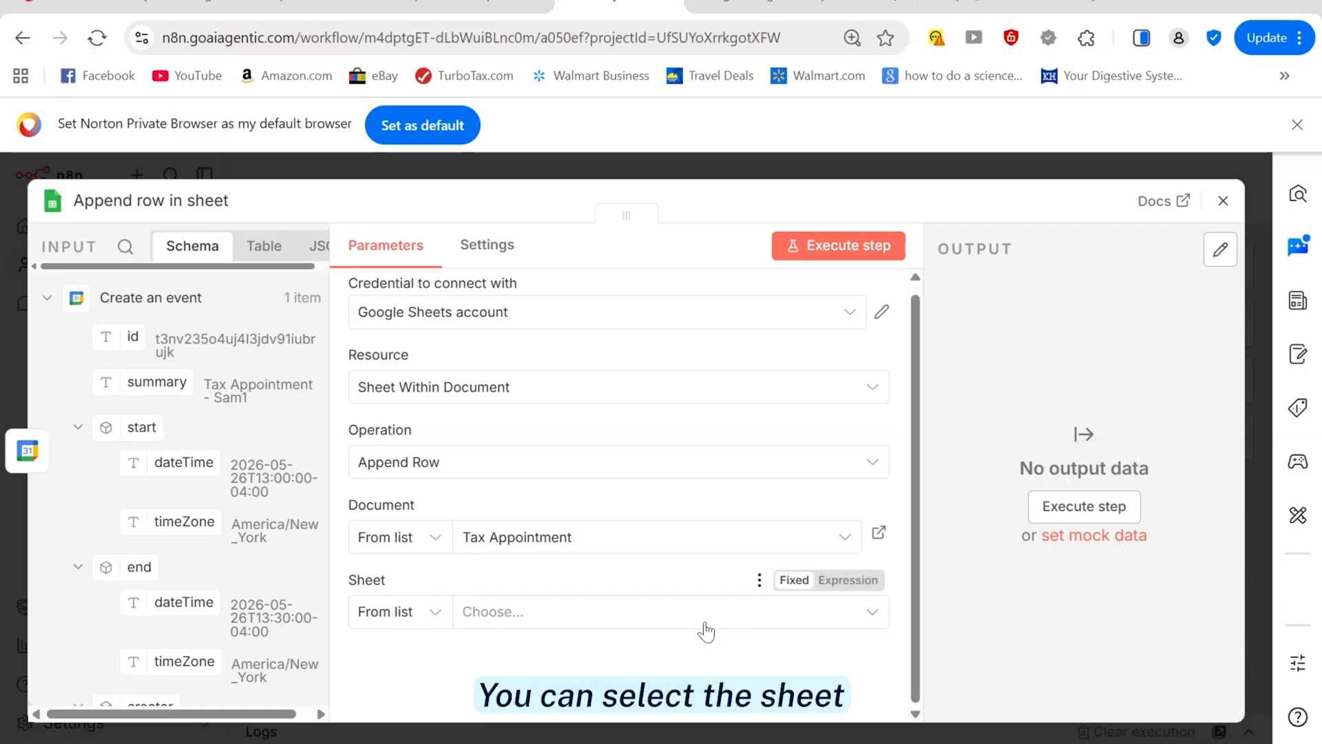
{"action": "left_click", "coordinate": [873, 616]}
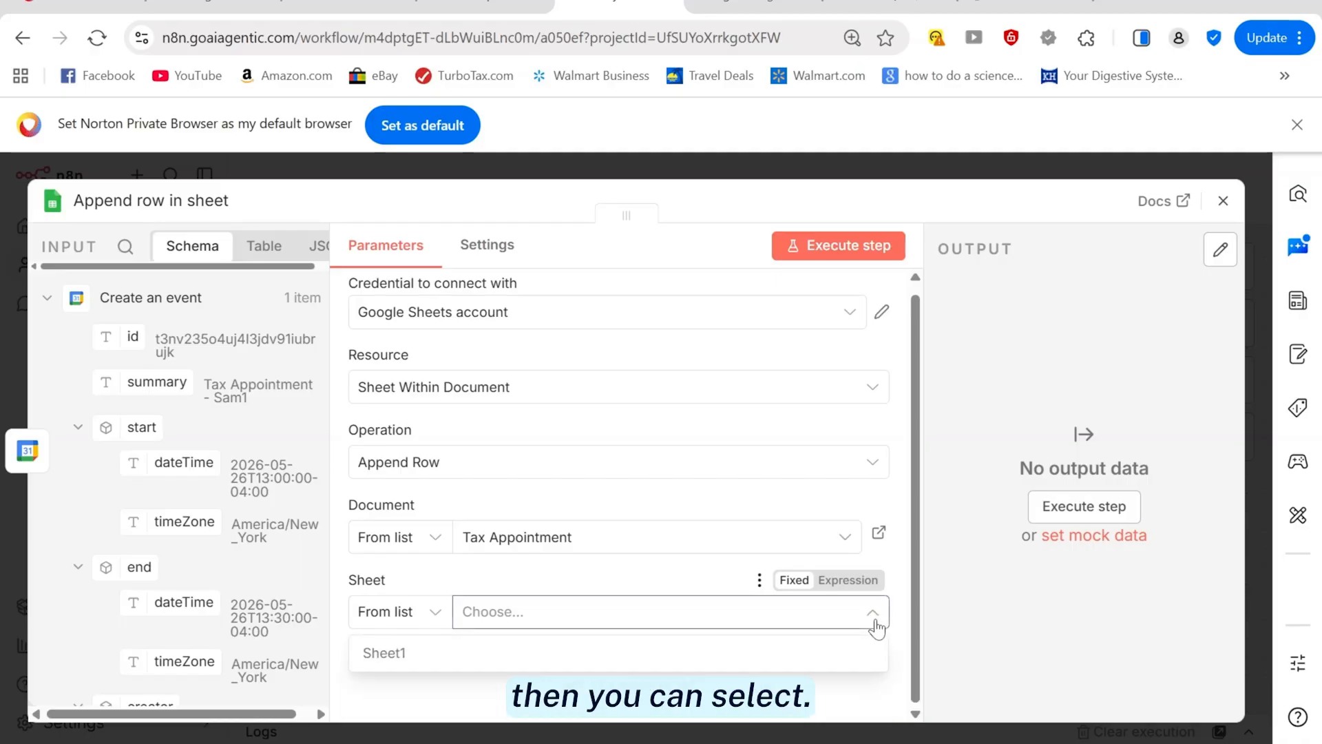
{"action": "left_click", "coordinate": [381, 653]}
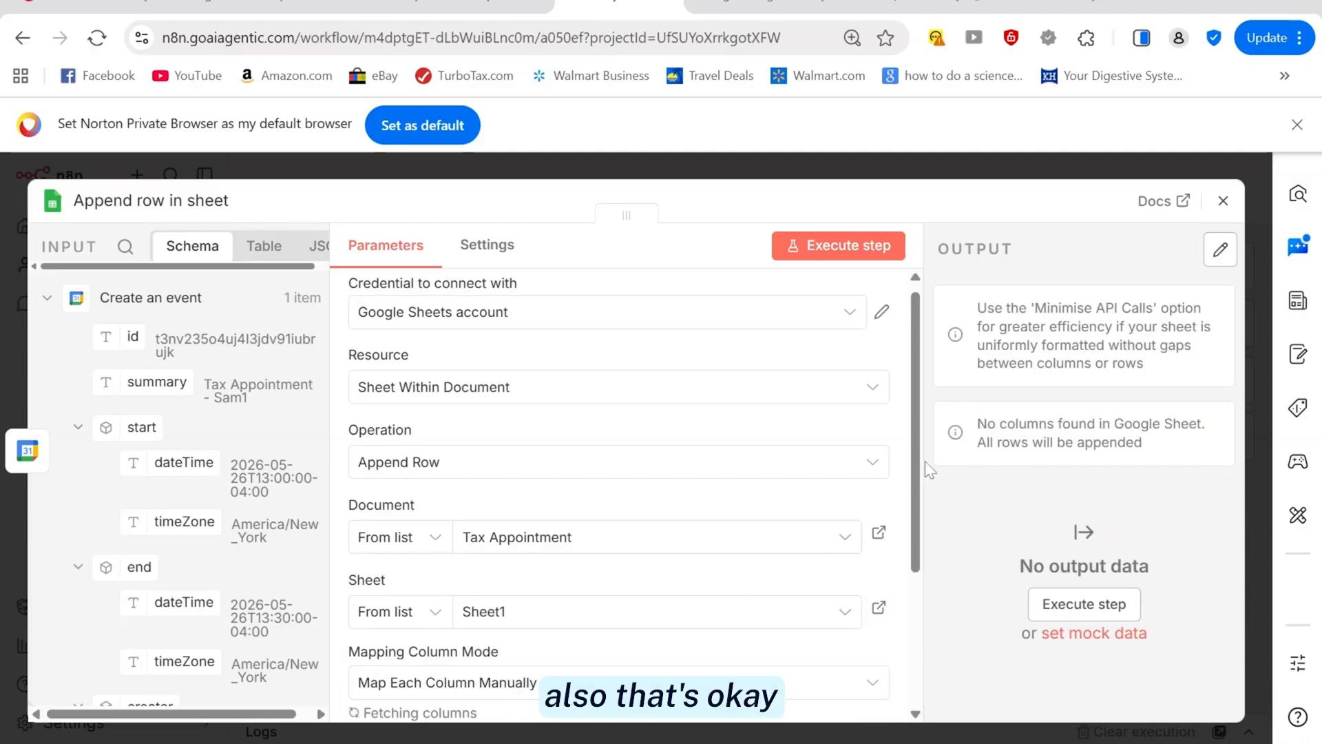
Check the sheet's column headers, then set Mapping Column Mode to Map Each Column Manually
{"action": "scroll", "coordinate": [901, 529], "scroll_direction": "down", "scroll_amount": 3}
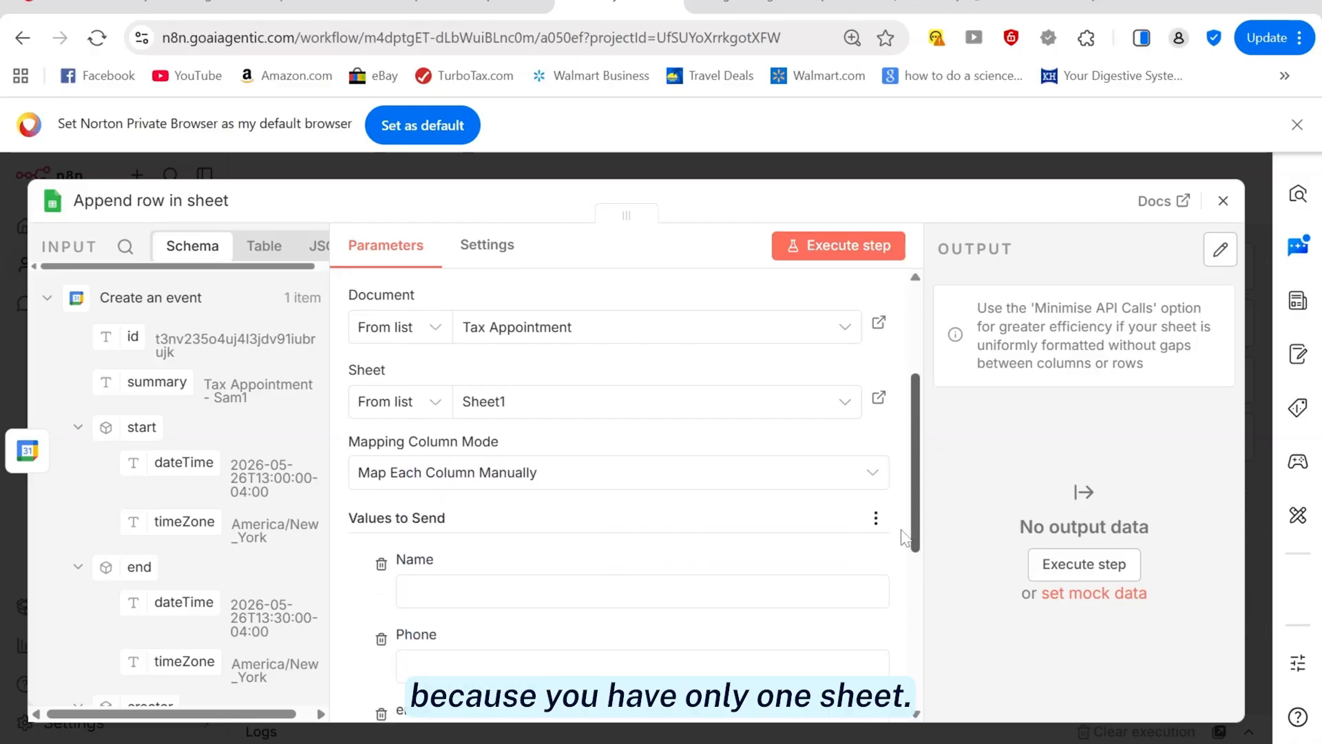
{"action": "scroll", "coordinate": [902, 544], "scroll_direction": "down", "scroll_amount": 2}
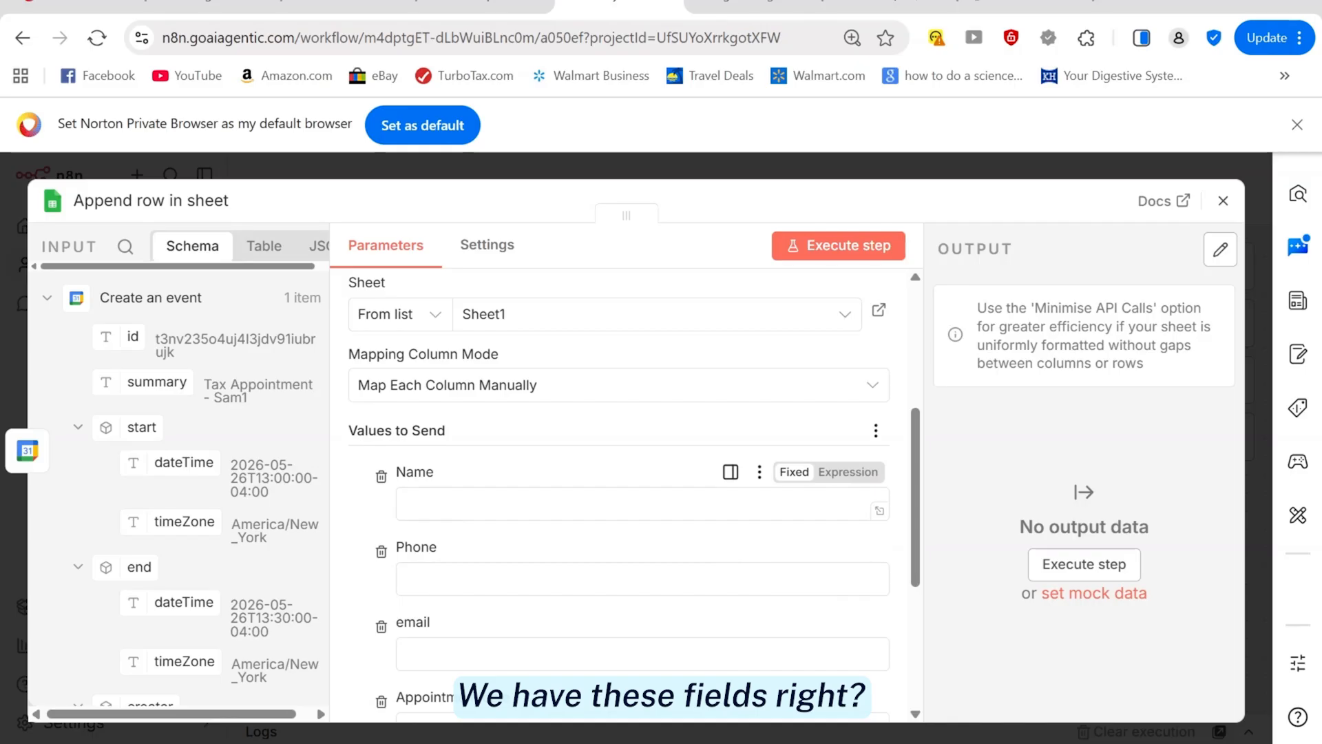
{"action": "key", "text": "alt+Tab"}
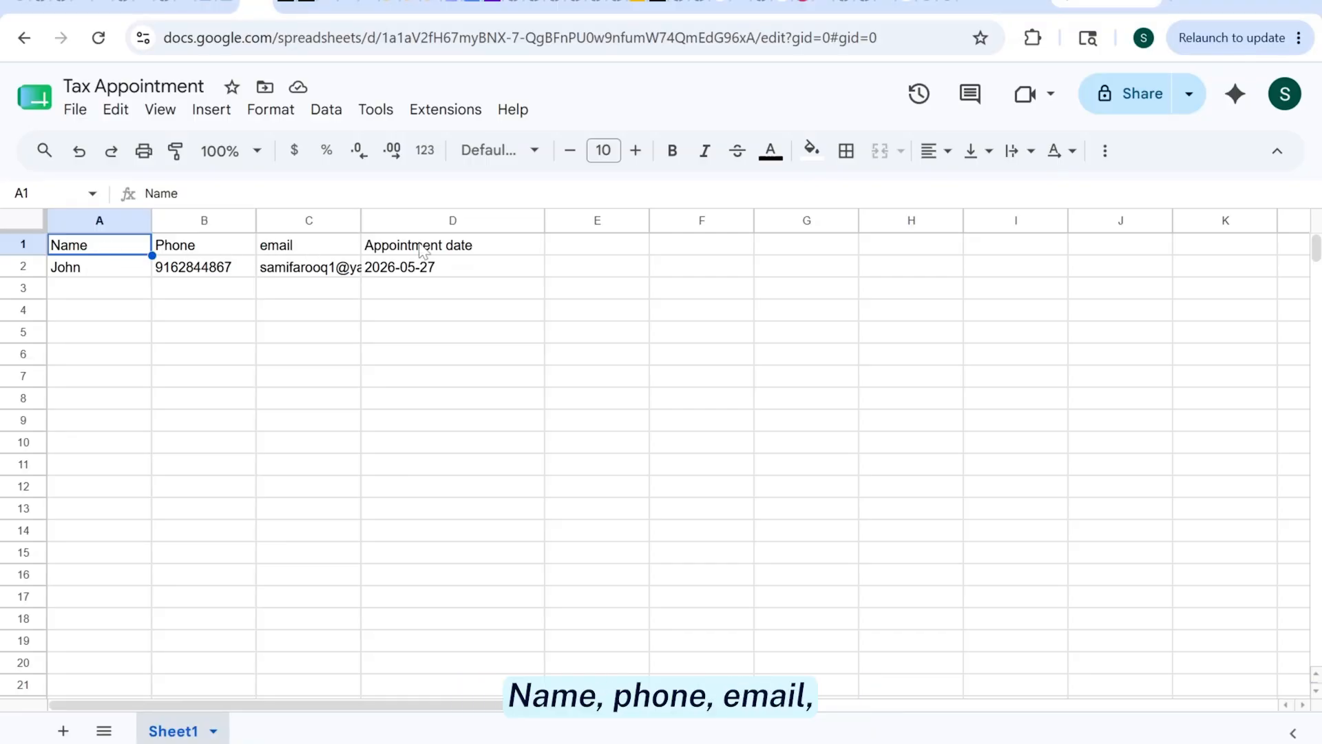
{"action": "key", "text": "alt+Tab"}
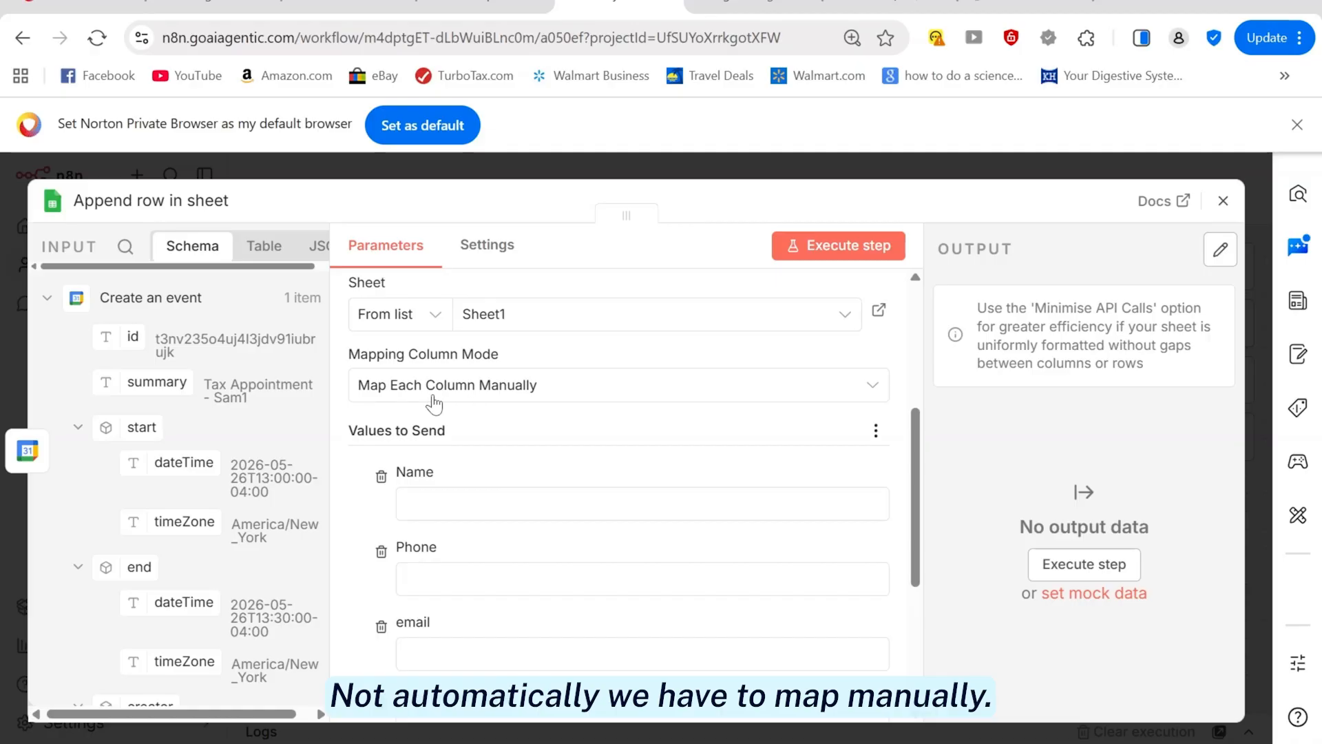
{"action": "left_click", "coordinate": [873, 389]}
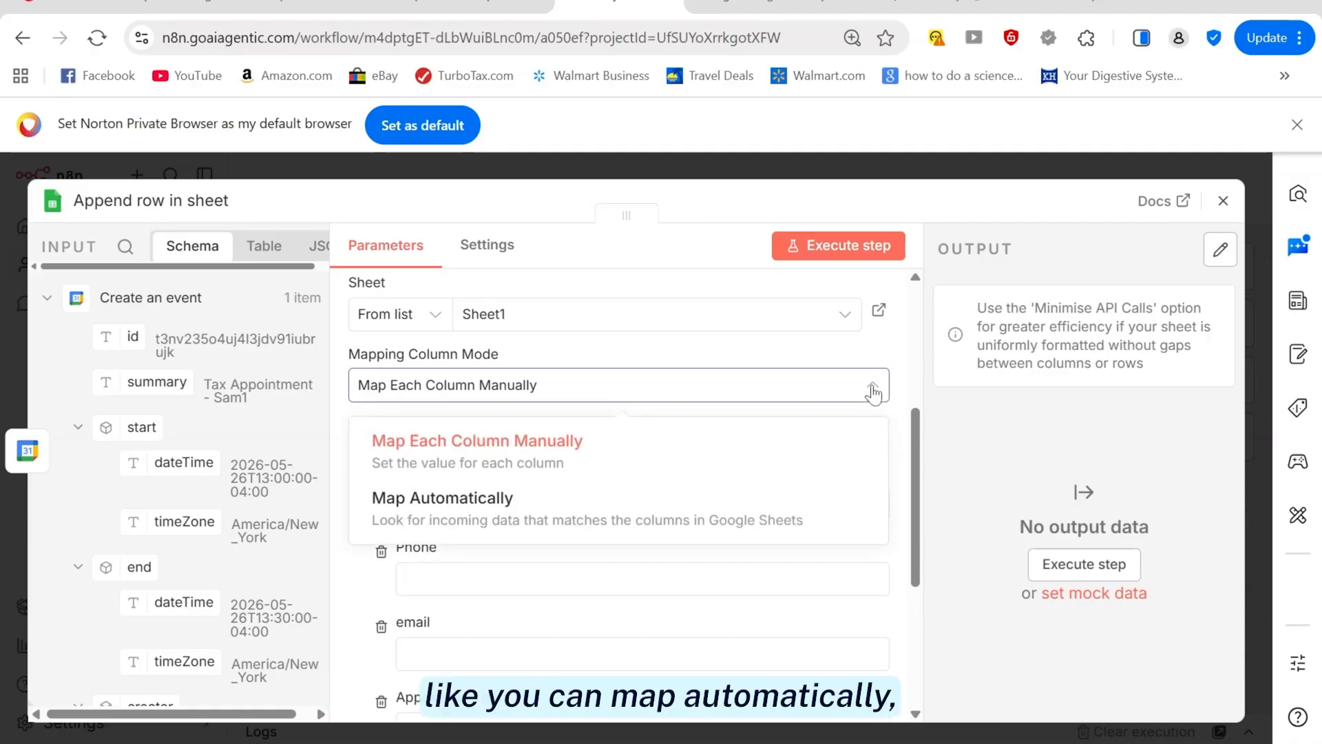
{"action": "left_click", "coordinate": [517, 440]}
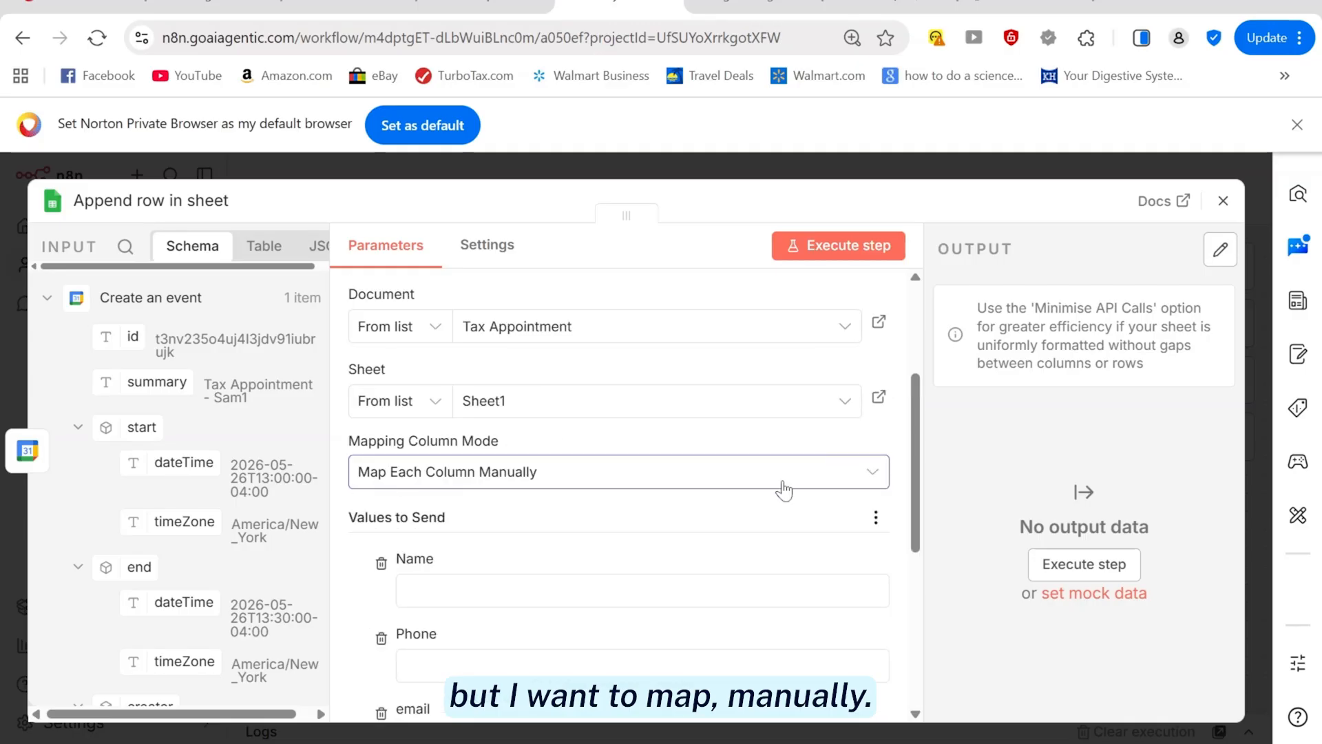
{"action": "left_click", "coordinate": [45, 301]}
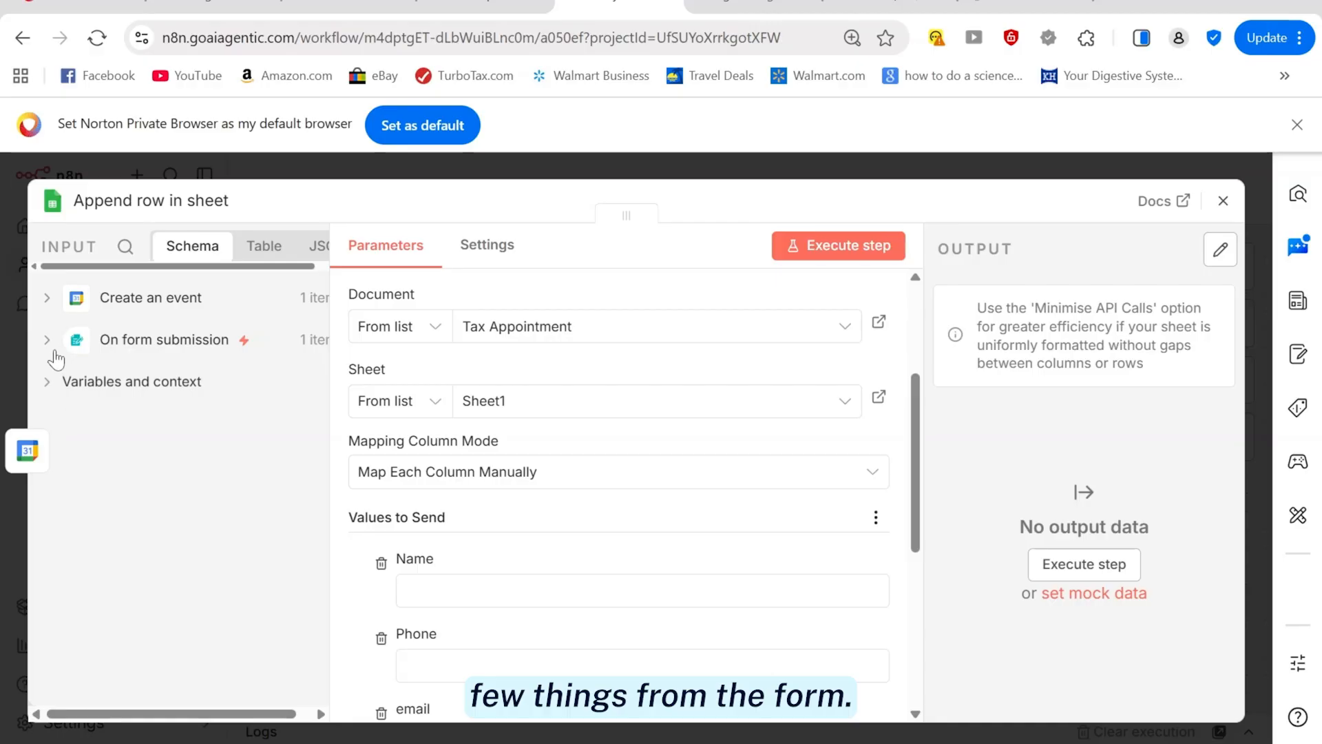
Map form fields full_name, Phone, email and appointment_time into the Name, Phone, email and Appointment date columns
{"action": "left_click", "coordinate": [48, 340]}
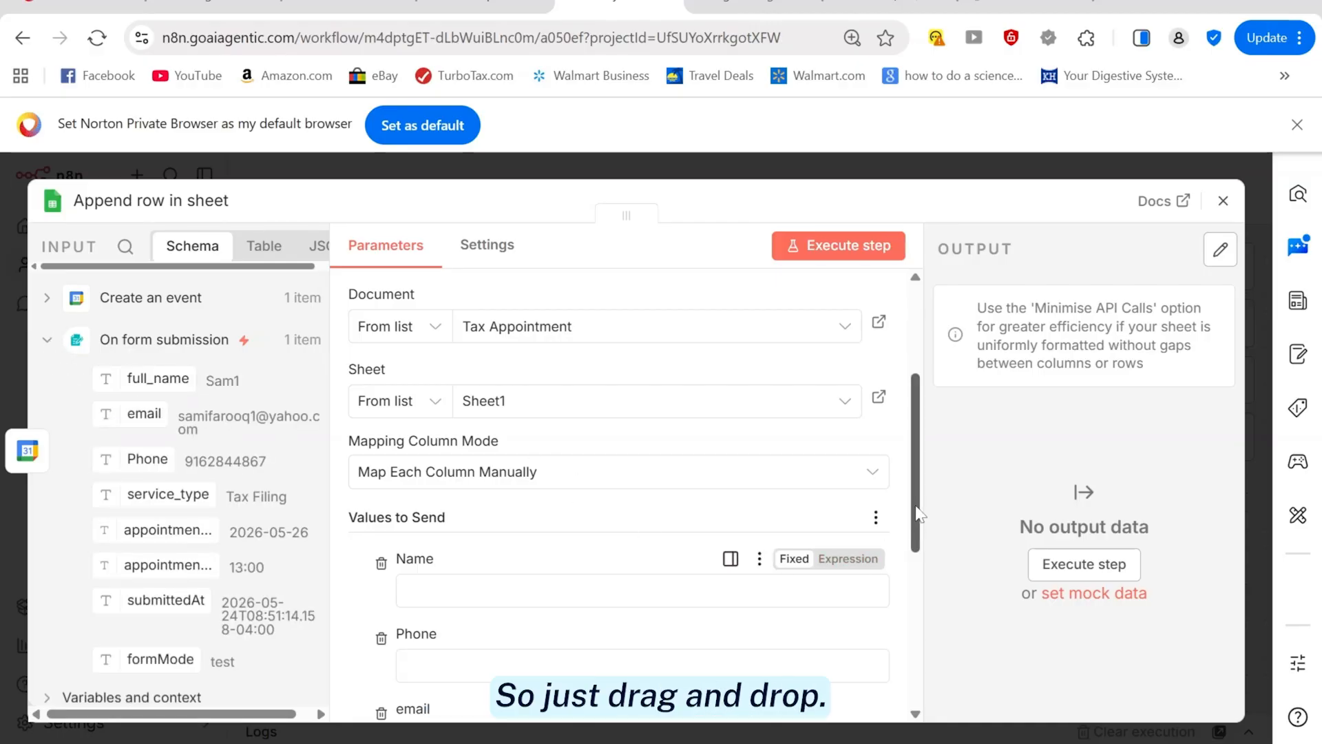
{"action": "scroll", "coordinate": [710, 572], "scroll_direction": "down", "scroll_amount": 3}
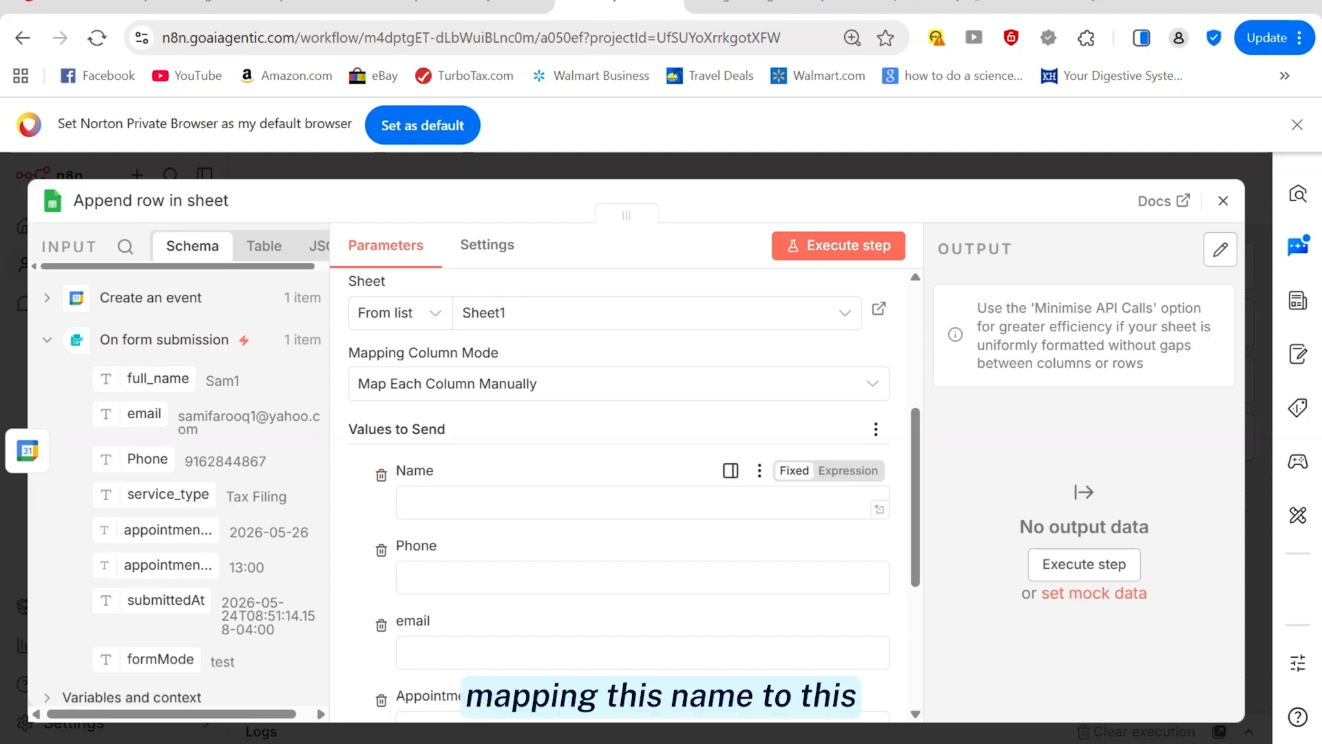
{"action": "left_click_drag", "start_coordinate": [159, 378], "coordinate": [455, 523]}
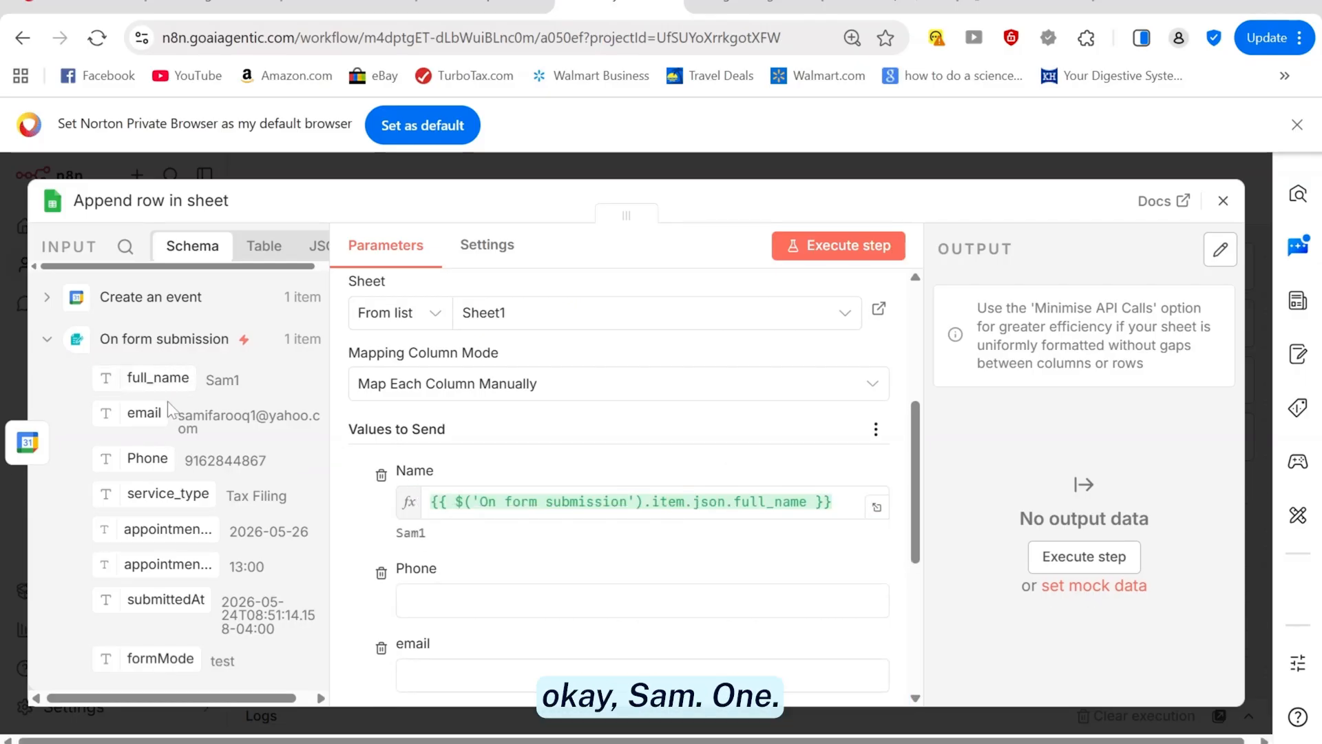
{"action": "left_click_drag", "start_coordinate": [167, 467], "coordinate": [407, 600]}
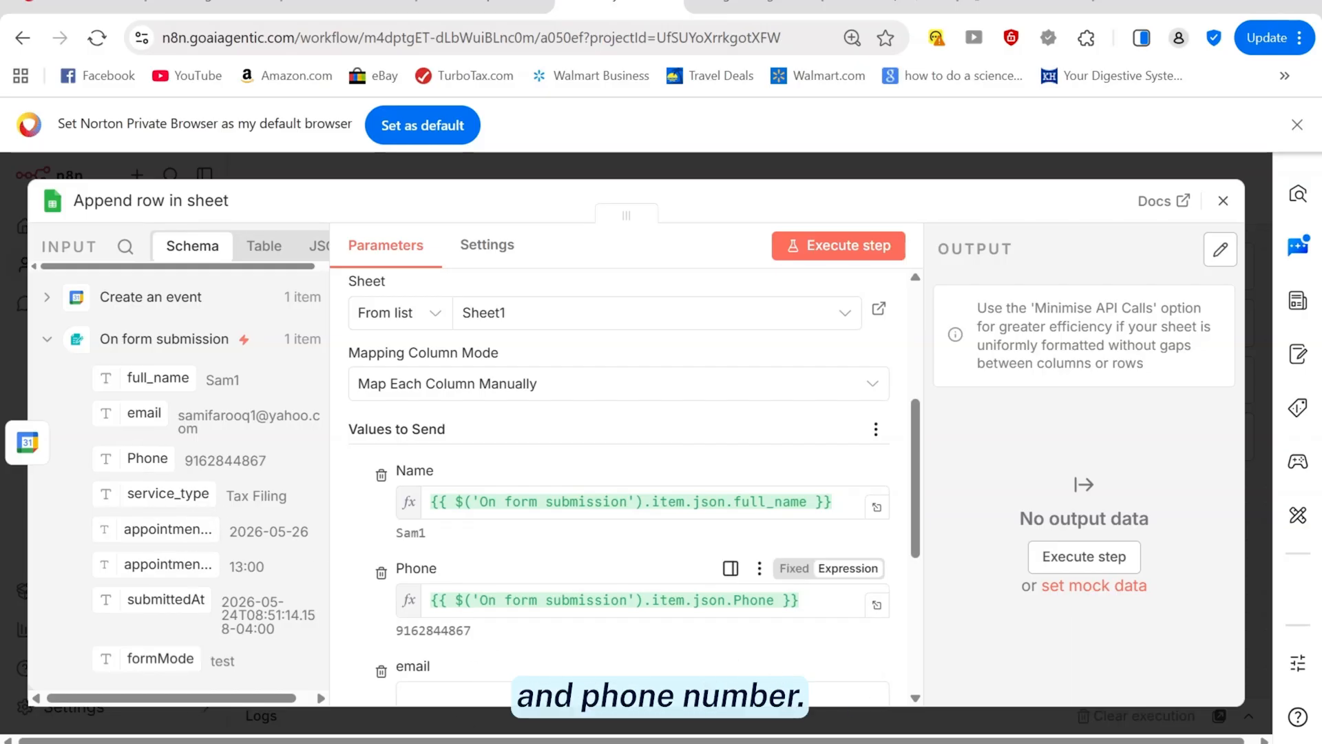
{"action": "left_click_drag", "start_coordinate": [122, 412], "coordinate": [420, 696]}
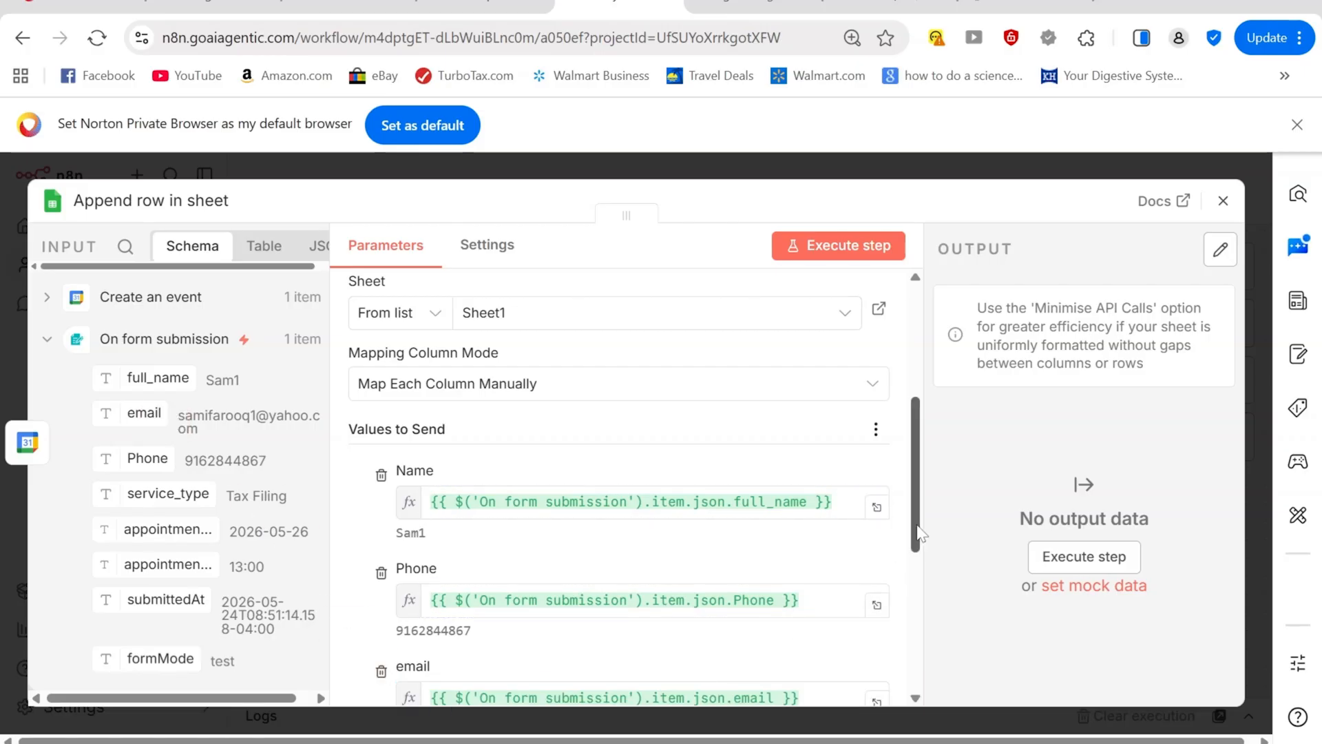
{"action": "left_click_drag", "start_coordinate": [915, 527], "coordinate": [910, 606]}
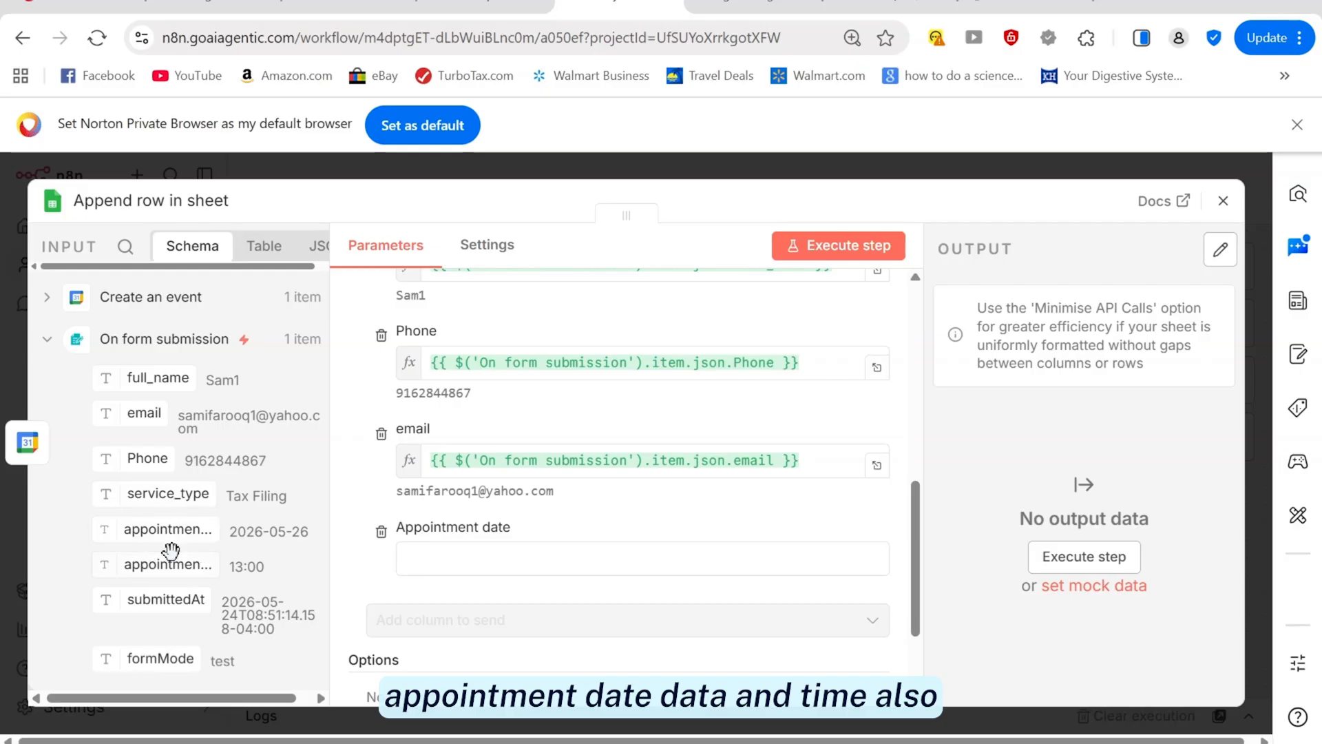
{"action": "left_click_drag", "start_coordinate": [168, 559], "coordinate": [620, 559]}
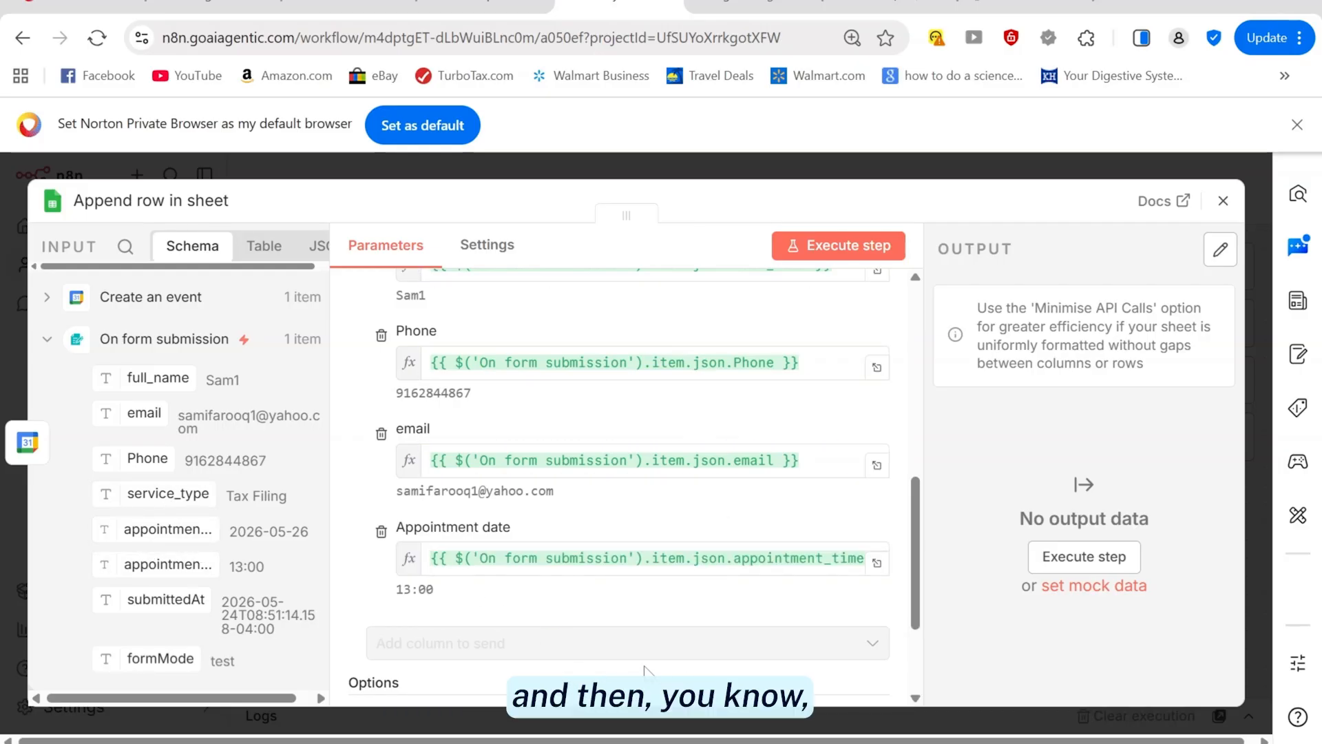
Change the Appointment date expression to use appointment_date instead of appointment_time
{"action": "left_click", "coordinate": [634, 558]}
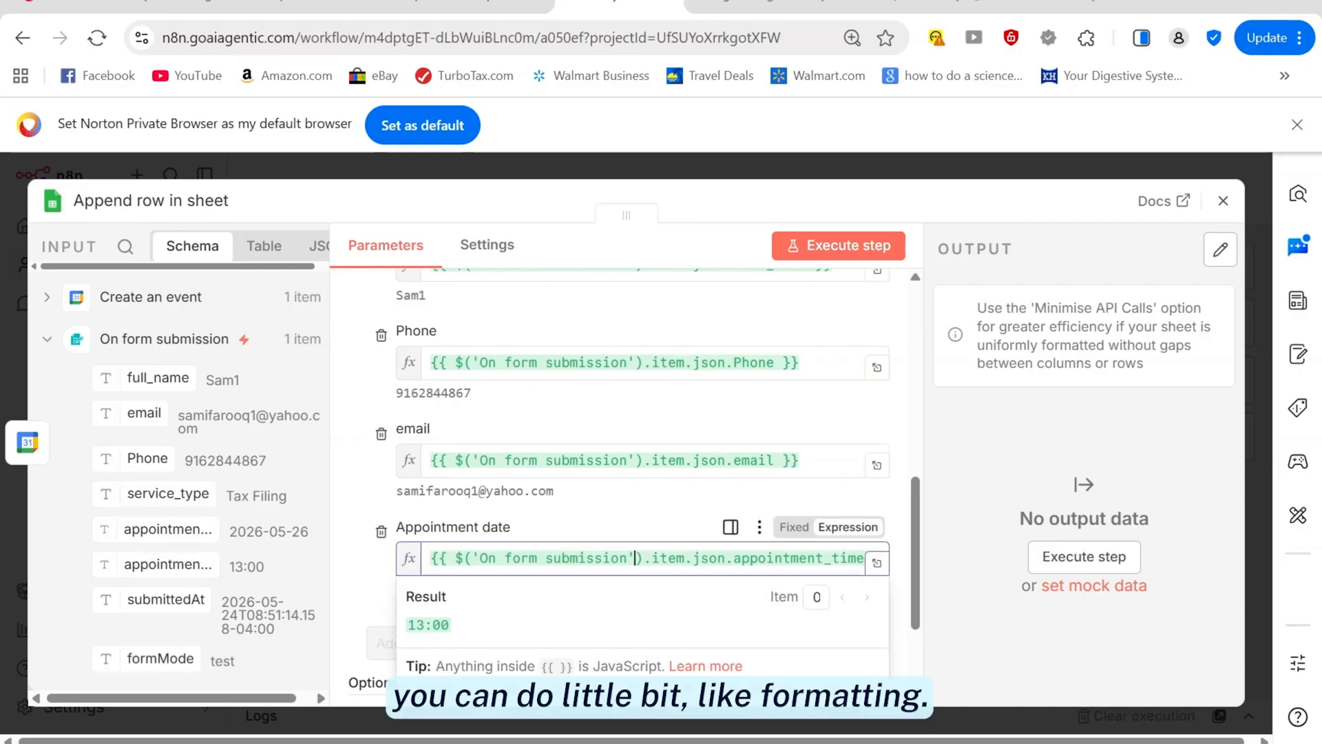
{"action": "left_click", "coordinate": [643, 558]}
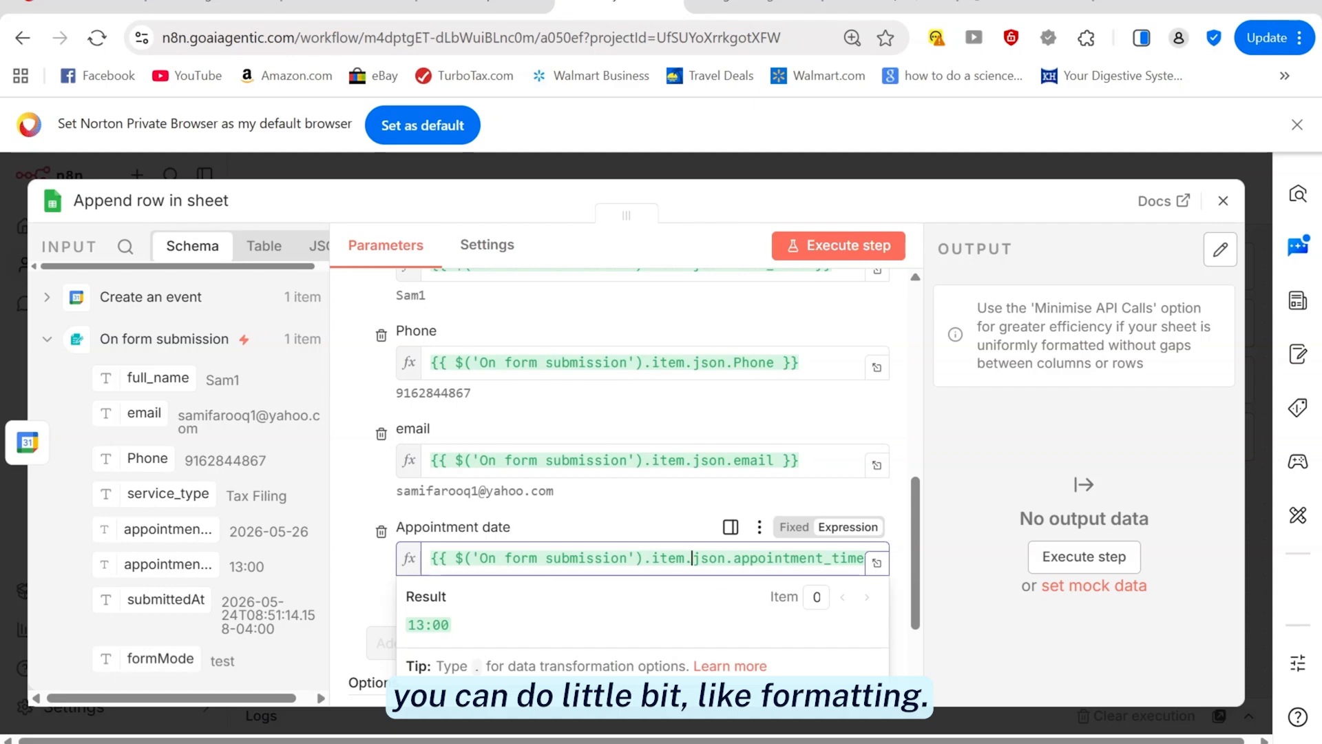
{"action": "left_click", "coordinate": [750, 558]}
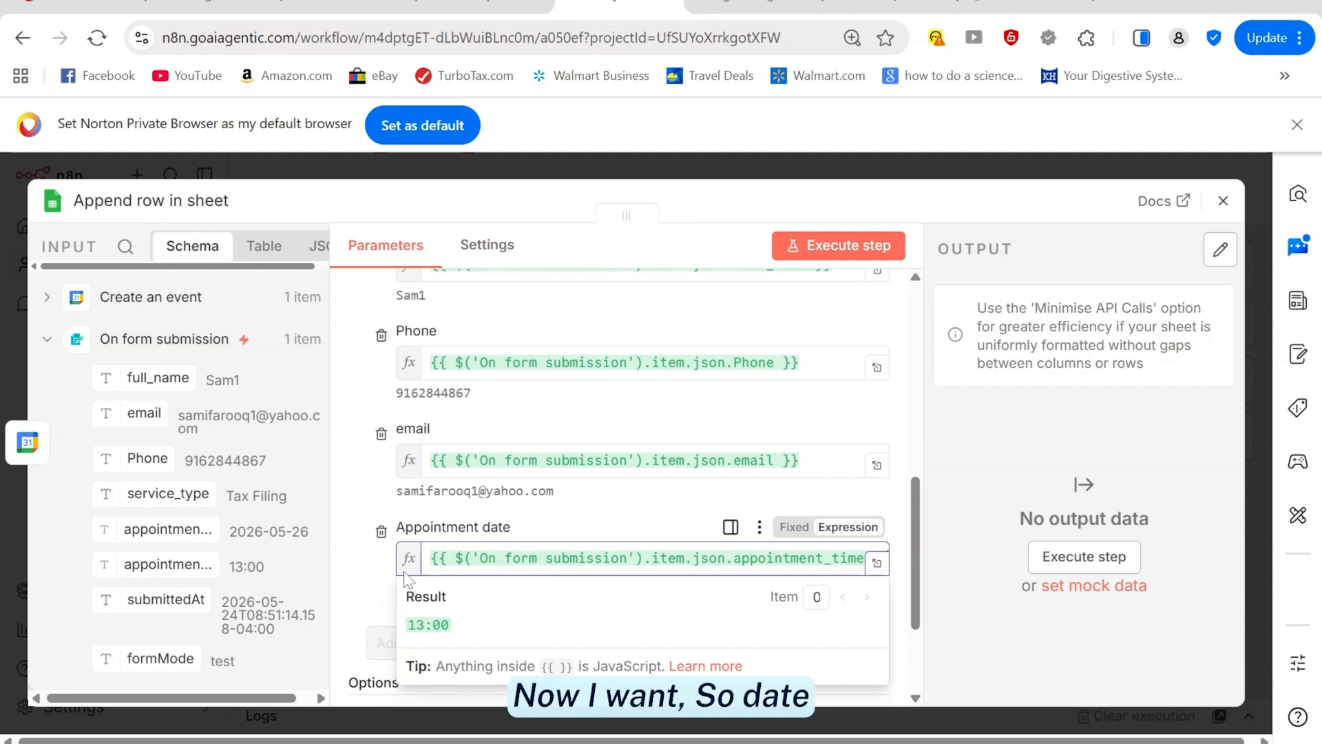
{"action": "key", "text": "ctrl+a"}
{"action": "key", "text": "BackSpace"}
{"action": "type", "text": "{{ $('On form submission').item.json.appointment_date }}"}
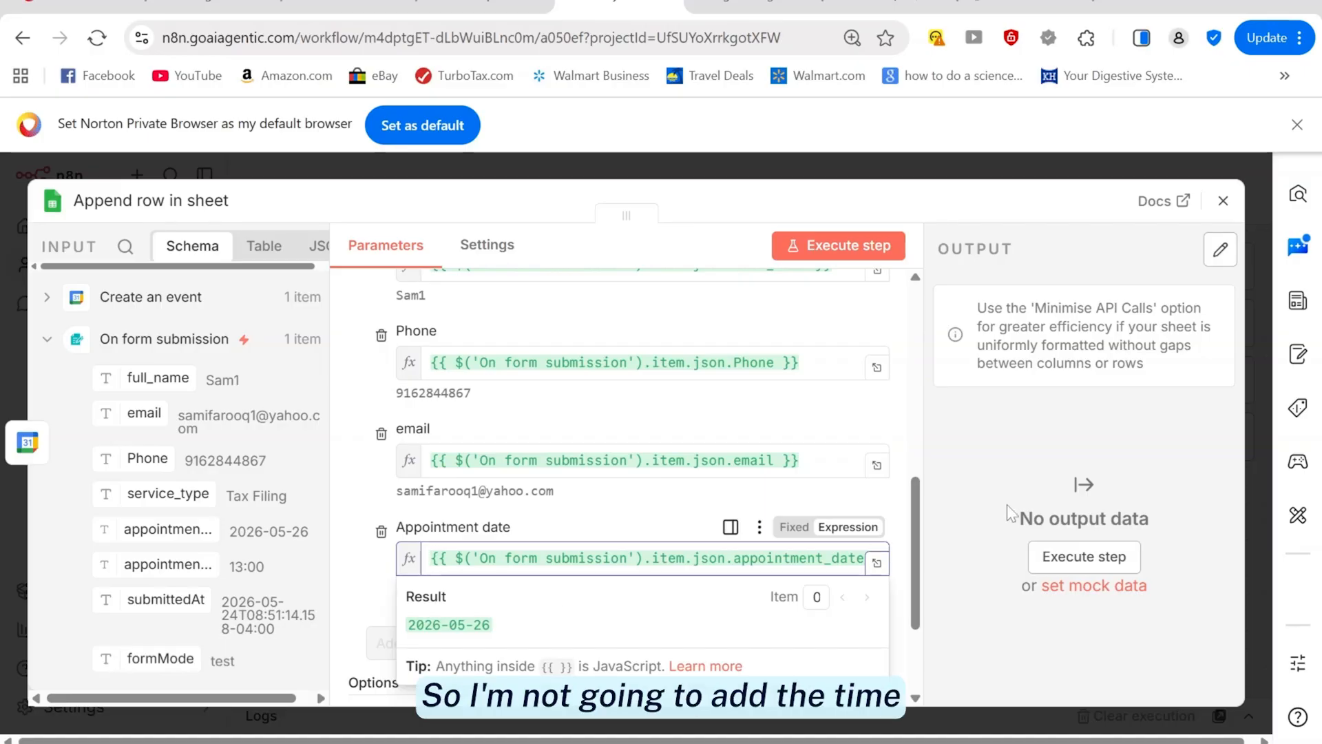
{"action": "left_click_drag", "start_coordinate": [915, 501], "coordinate": [900, 536]}
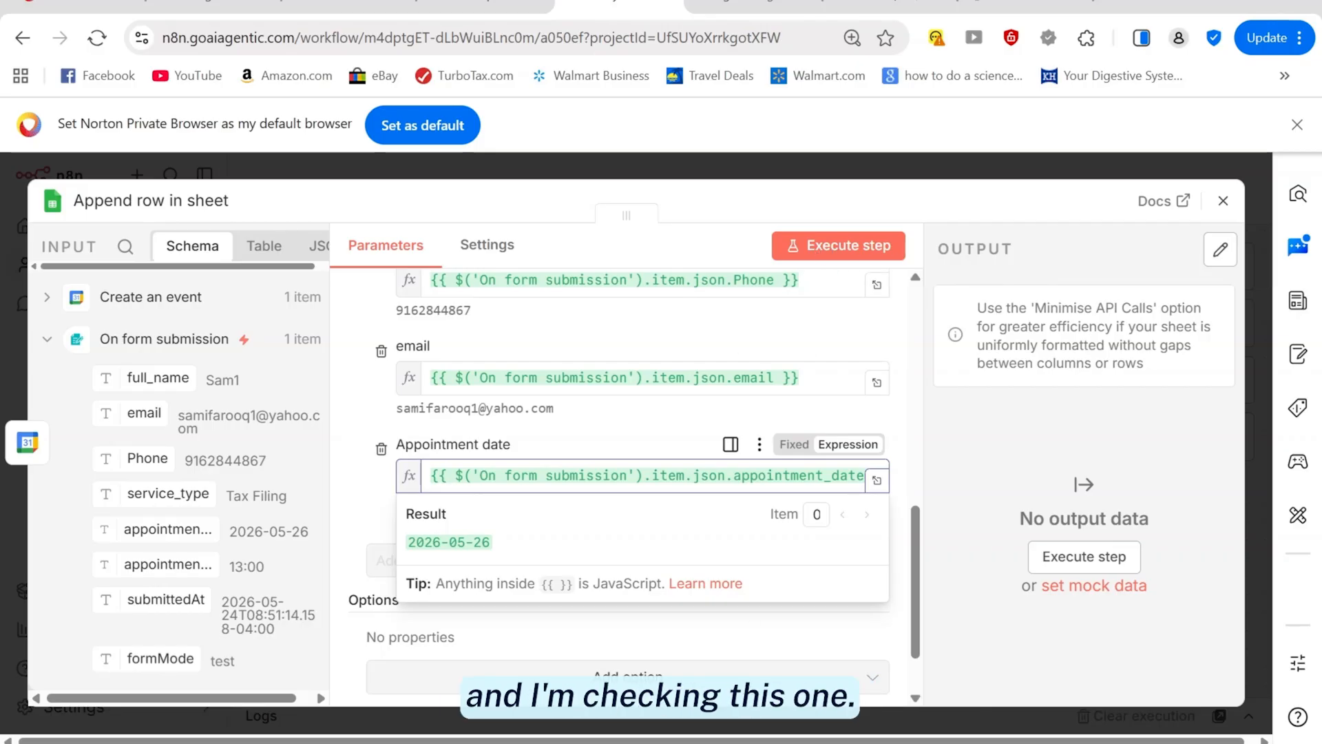
{"action": "key", "text": "alt+Tab"}
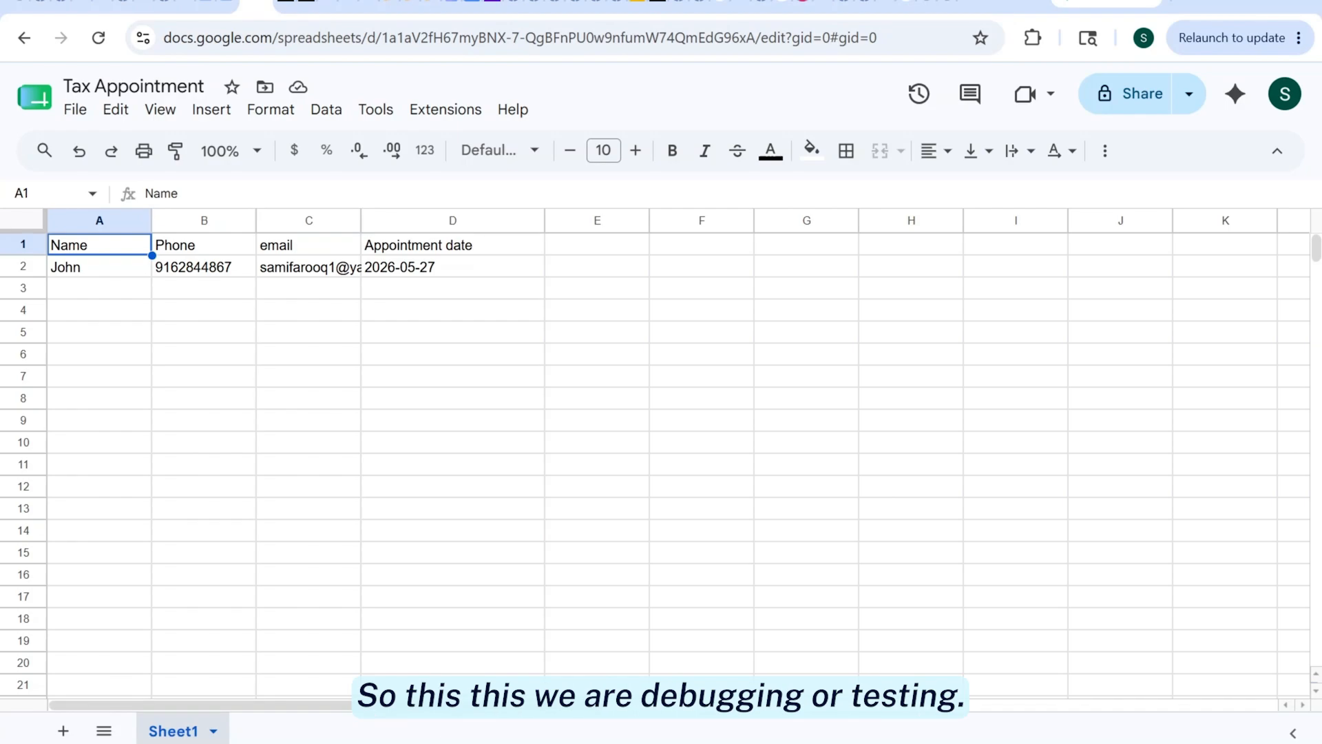
Compare against the Tax Appointment sheet headers, then run the Append row step
{"action": "mouse_move", "coordinate": [551, 735]}
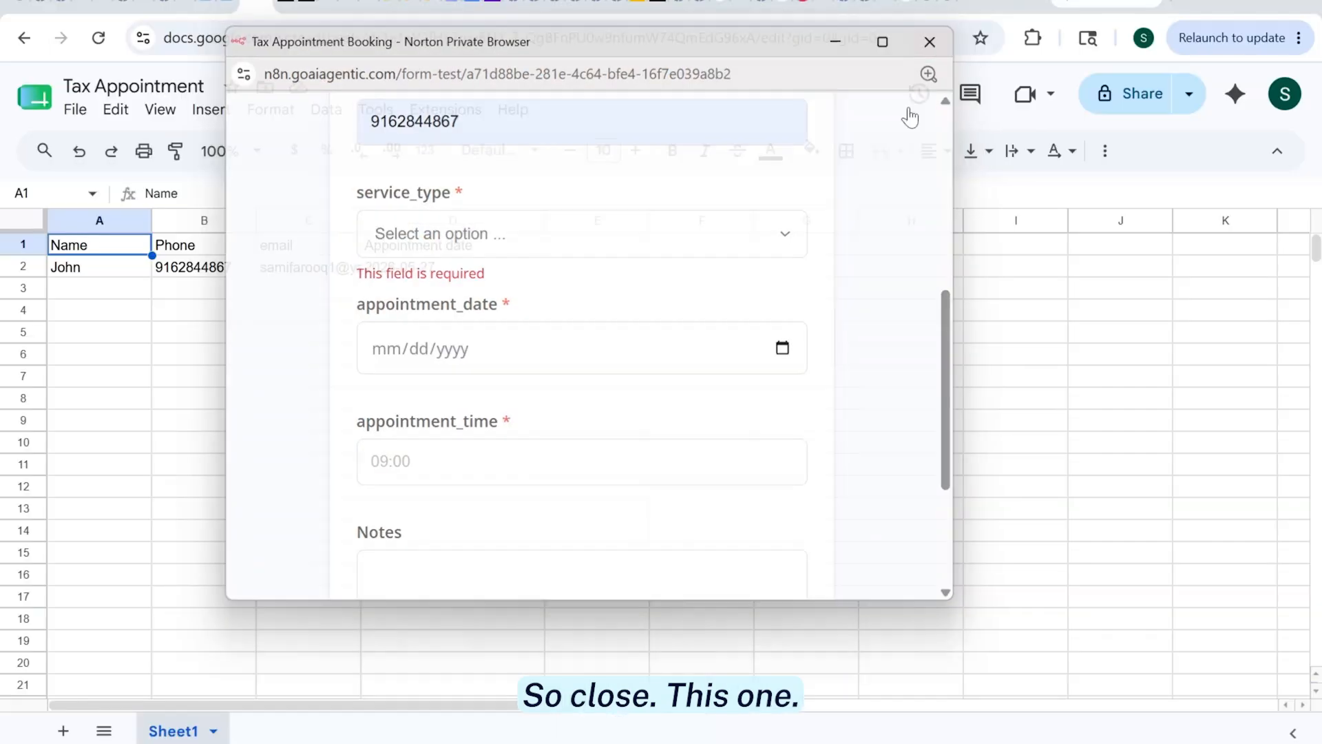
{"action": "key", "text": "alt+Tab"}
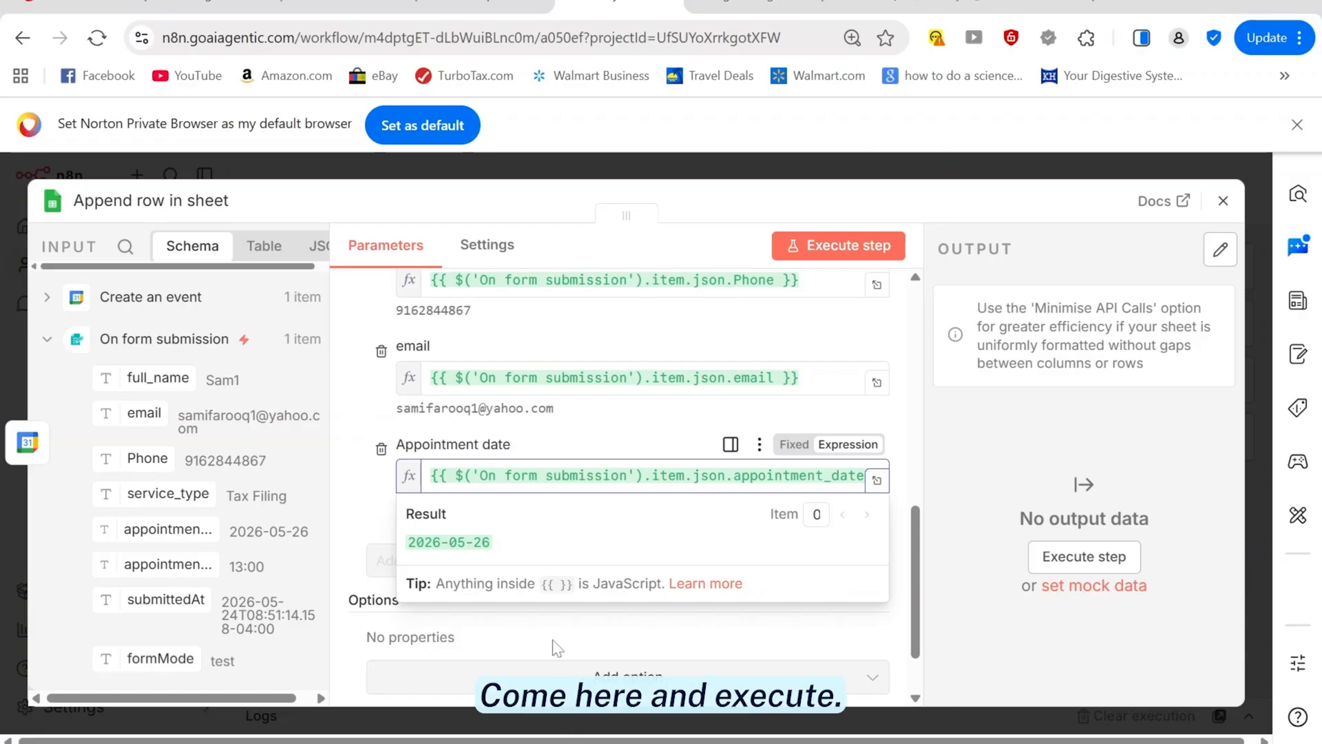
{"action": "left_click", "coordinate": [819, 258]}
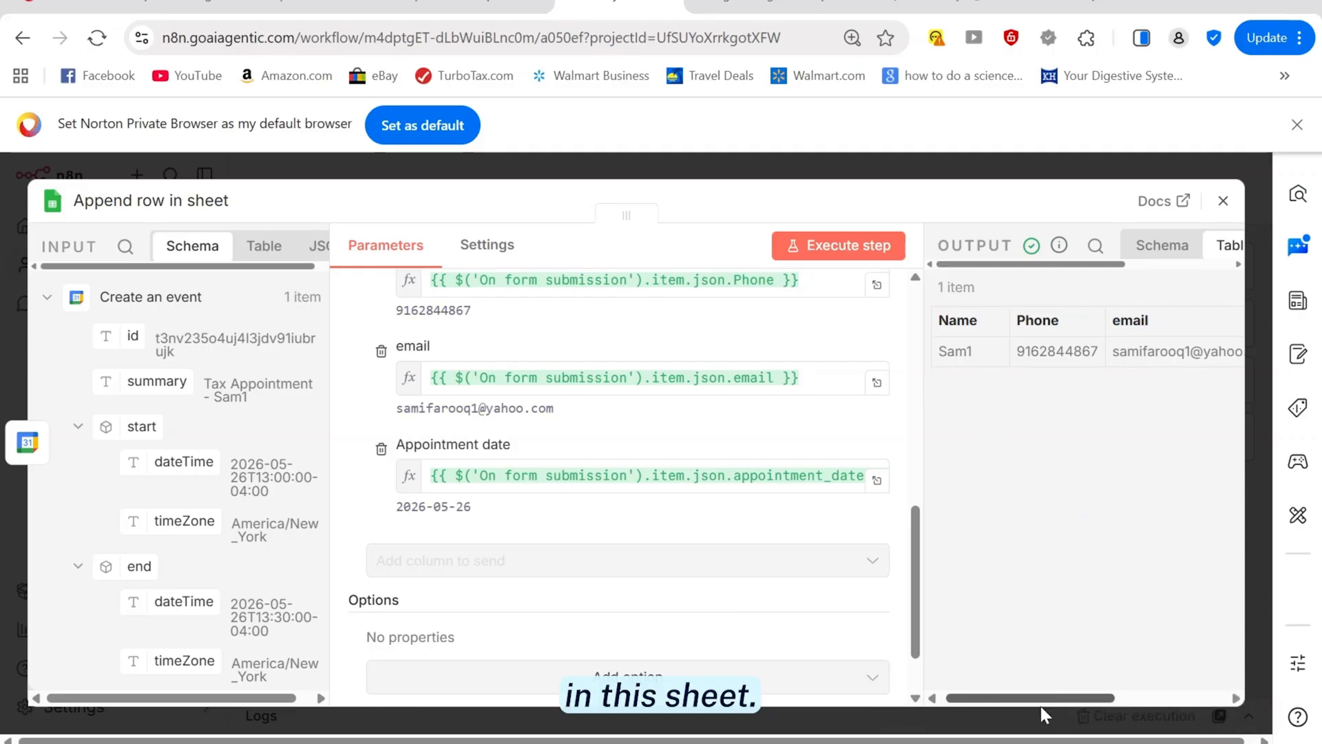
Review the appended row's name, phone, email and date output, then return to the canvas
{"action": "left_click_drag", "start_coordinate": [1039, 701], "coordinate": [969, 367]}
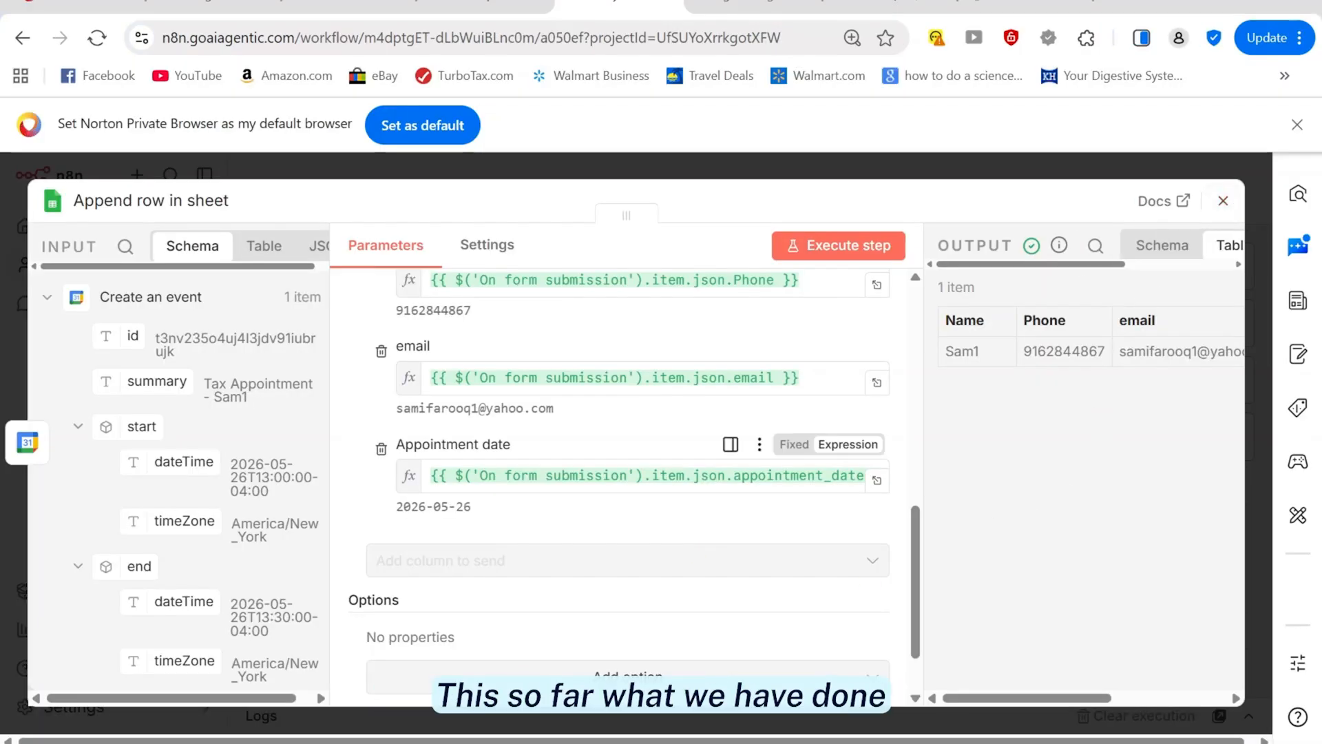
{"action": "left_click_drag", "start_coordinate": [911, 610], "coordinate": [937, 324]}
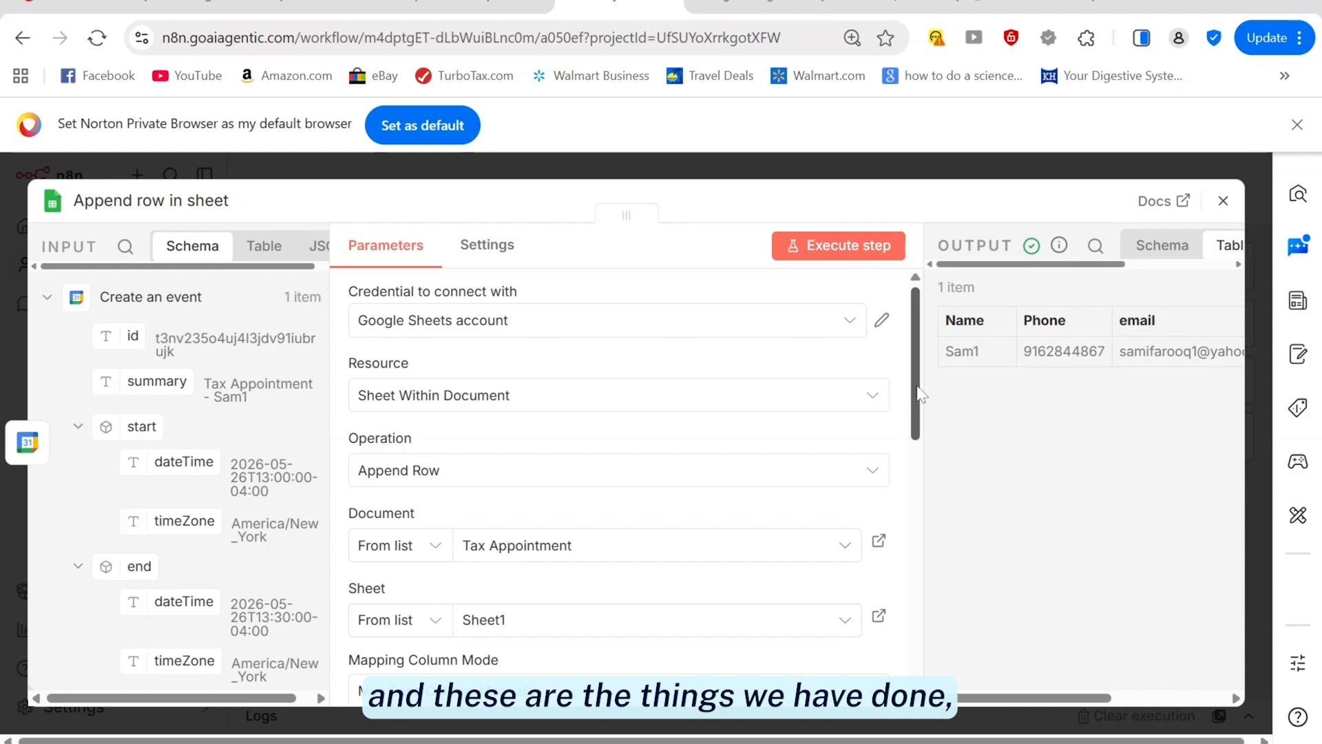
{"action": "left_click_drag", "start_coordinate": [916, 393], "coordinate": [912, 502]}
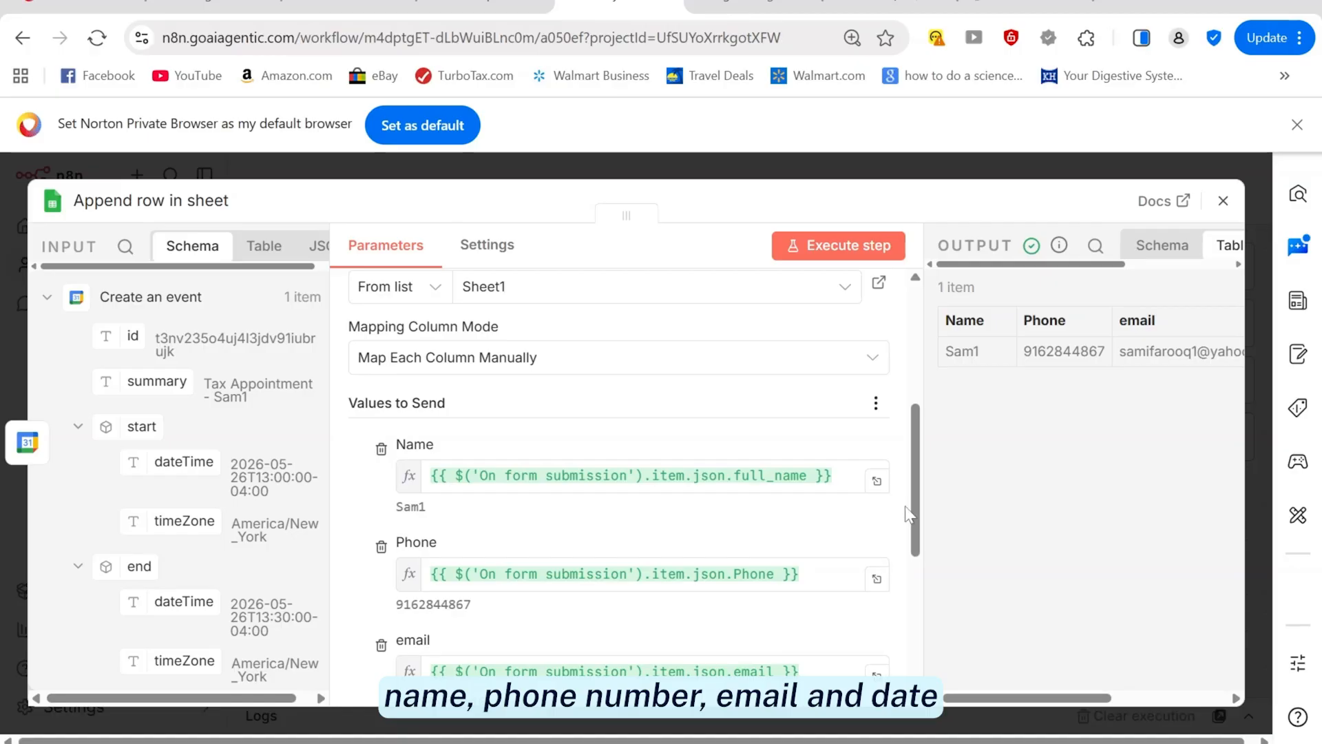
{"action": "mouse_move", "coordinate": [916, 503]}
{"action": "left_mouse_down"}
{"action": "mouse_move", "coordinate": [929, 566]}
{"action": "mouse_move", "coordinate": [923, 489]}
{"action": "left_mouse_up"}
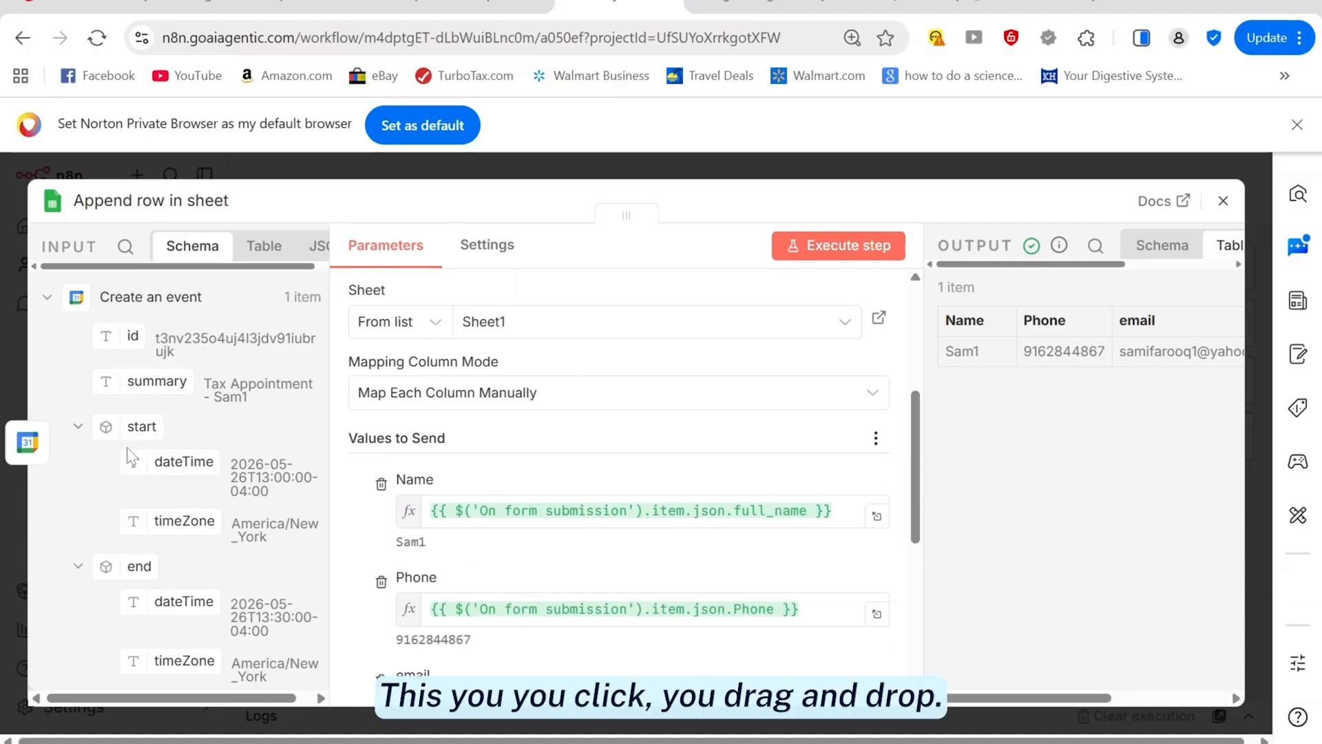
{"action": "scroll", "coordinate": [100, 391], "scroll_direction": "down", "scroll_amount": 2}
{"action": "scroll", "coordinate": [95, 383], "scroll_direction": "up", "scroll_amount": 2}
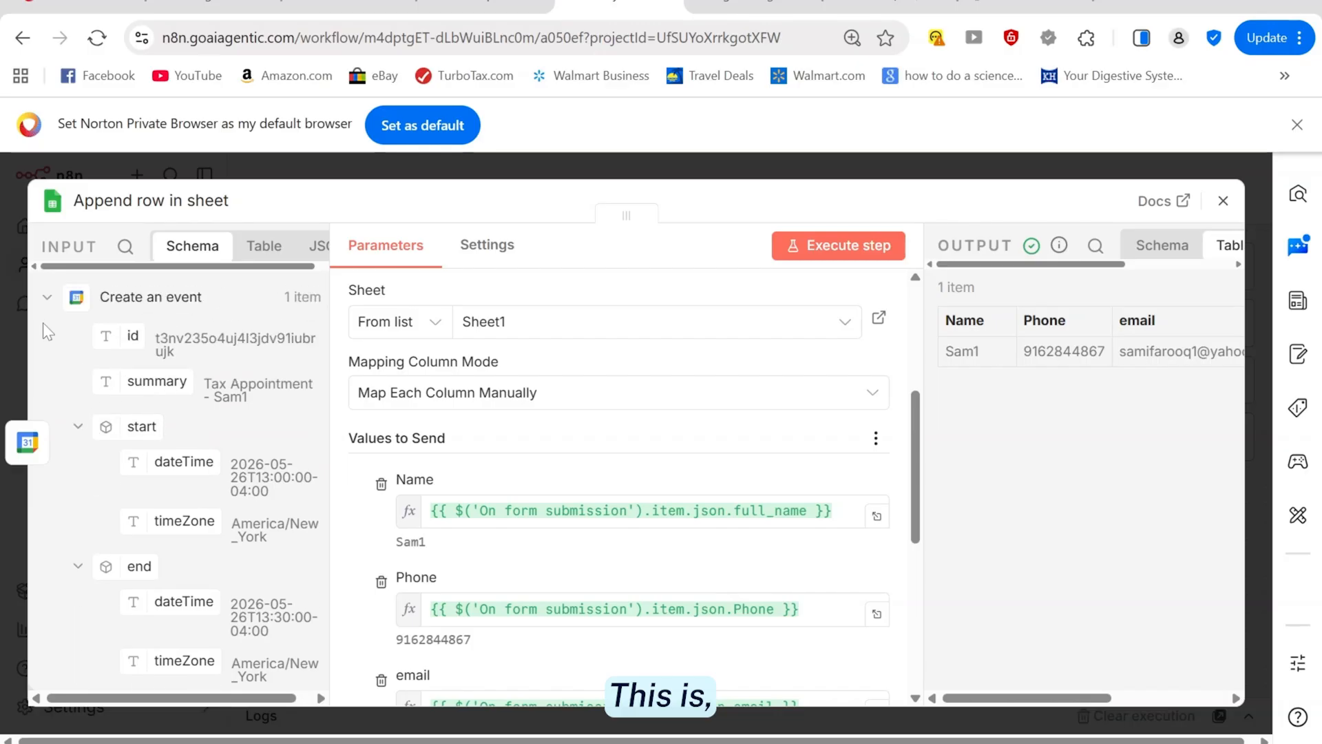
{"action": "left_click", "coordinate": [47, 297]}
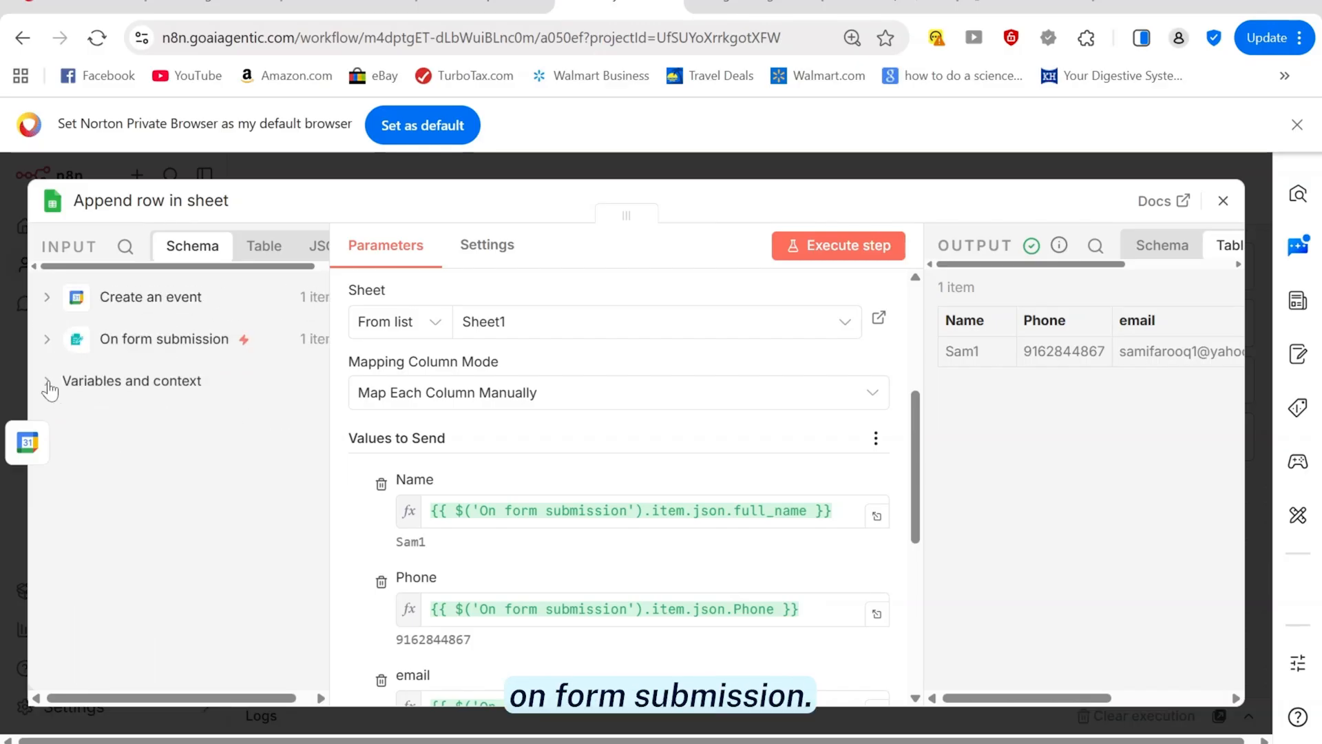
{"action": "left_click", "coordinate": [47, 339]}
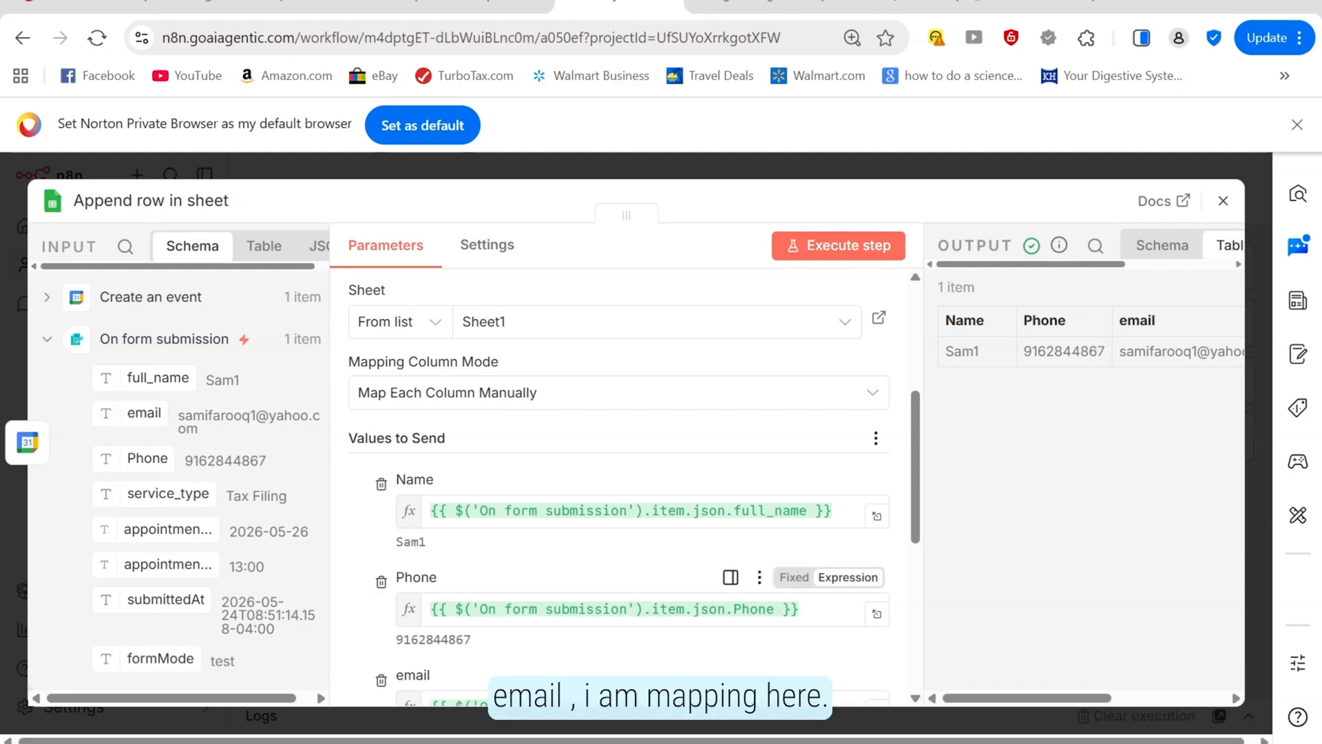
{"action": "scroll", "coordinate": [620, 606], "scroll_direction": "down", "scroll_amount": 3}
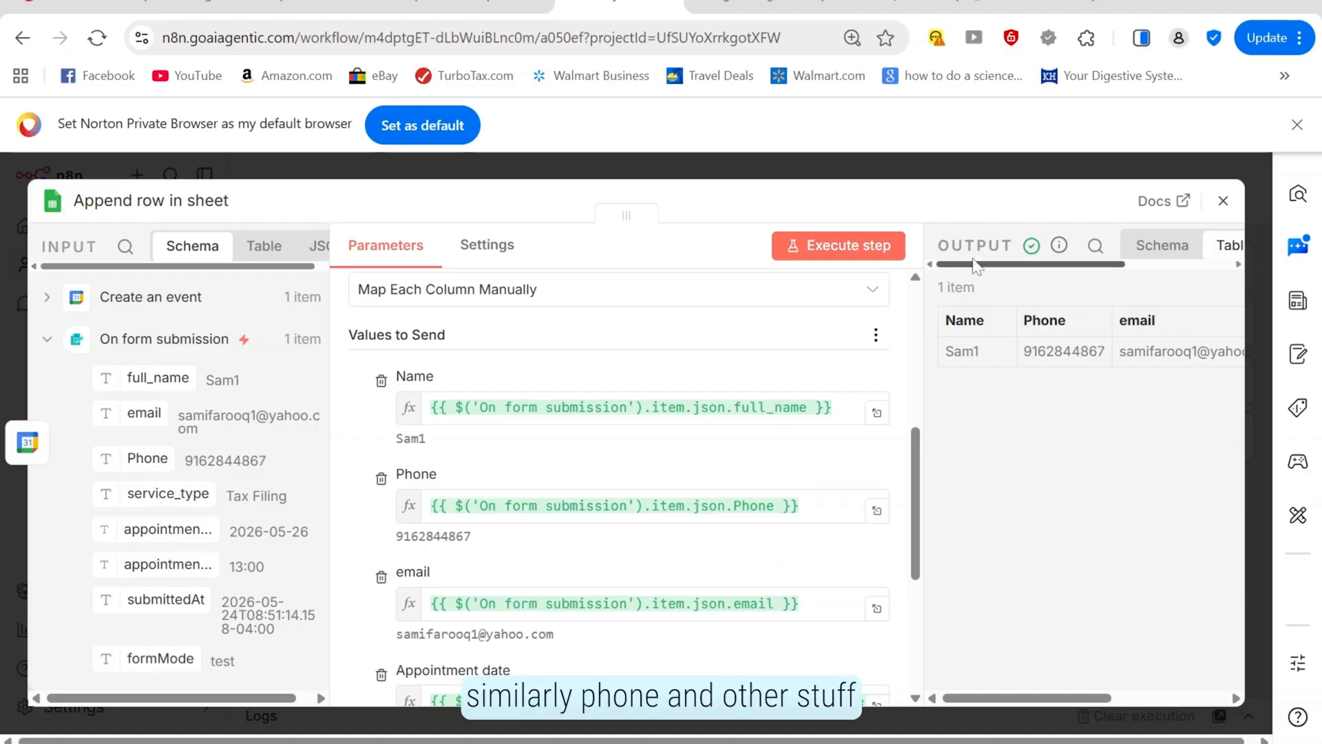
{"action": "key", "text": "Escape"}
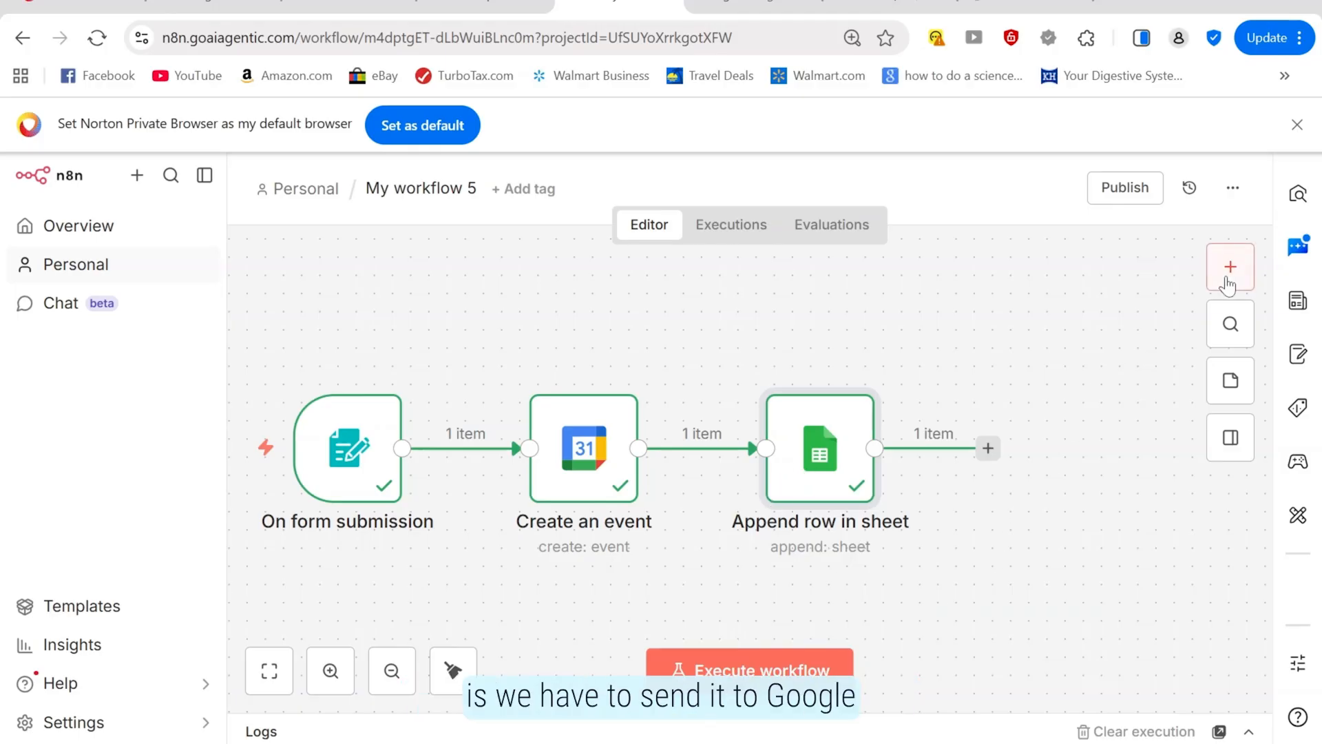
Search 'gm' and add a Gmail 'Send a message' step after Append row in sheet
{"action": "left_click", "coordinate": [1230, 268]}
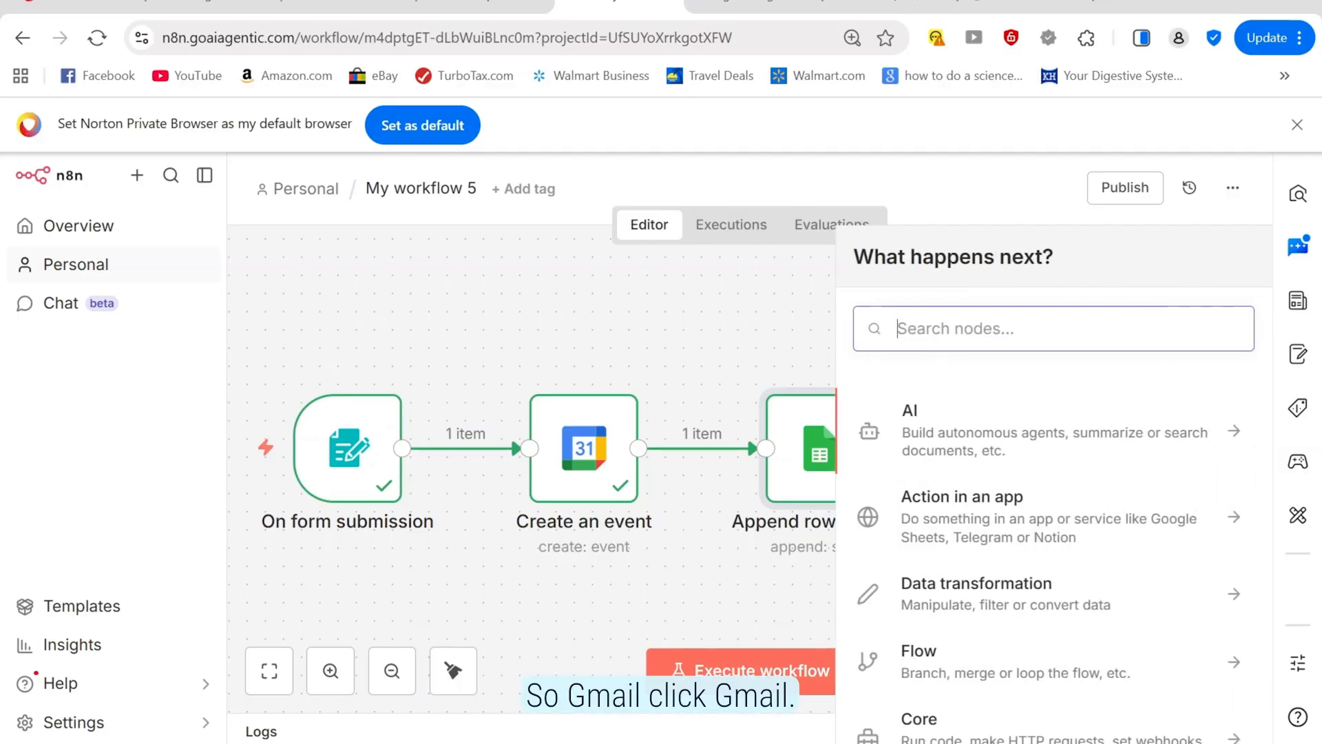
{"action": "type", "text": "gm"}
{"action": "left_click", "coordinate": [921, 422]}
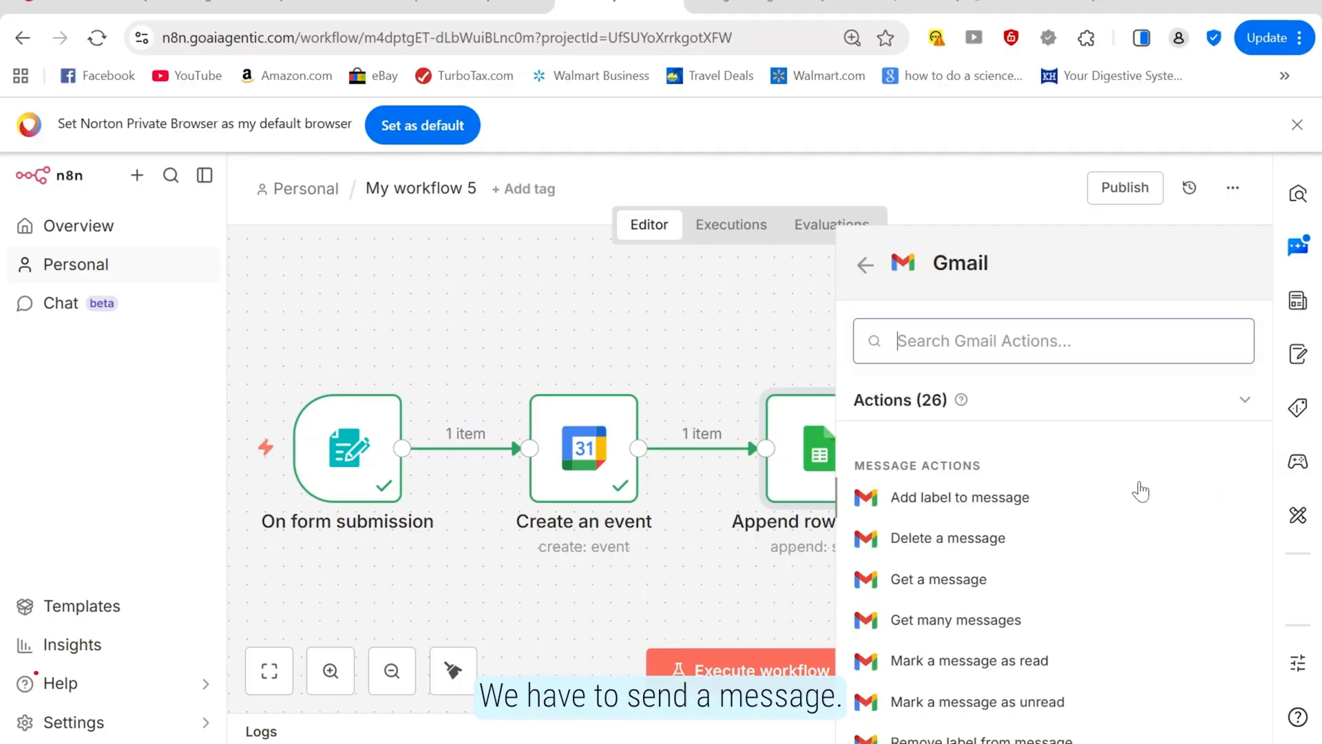
{"action": "scroll", "coordinate": [1136, 490], "scroll_direction": "down", "scroll_amount": 3}
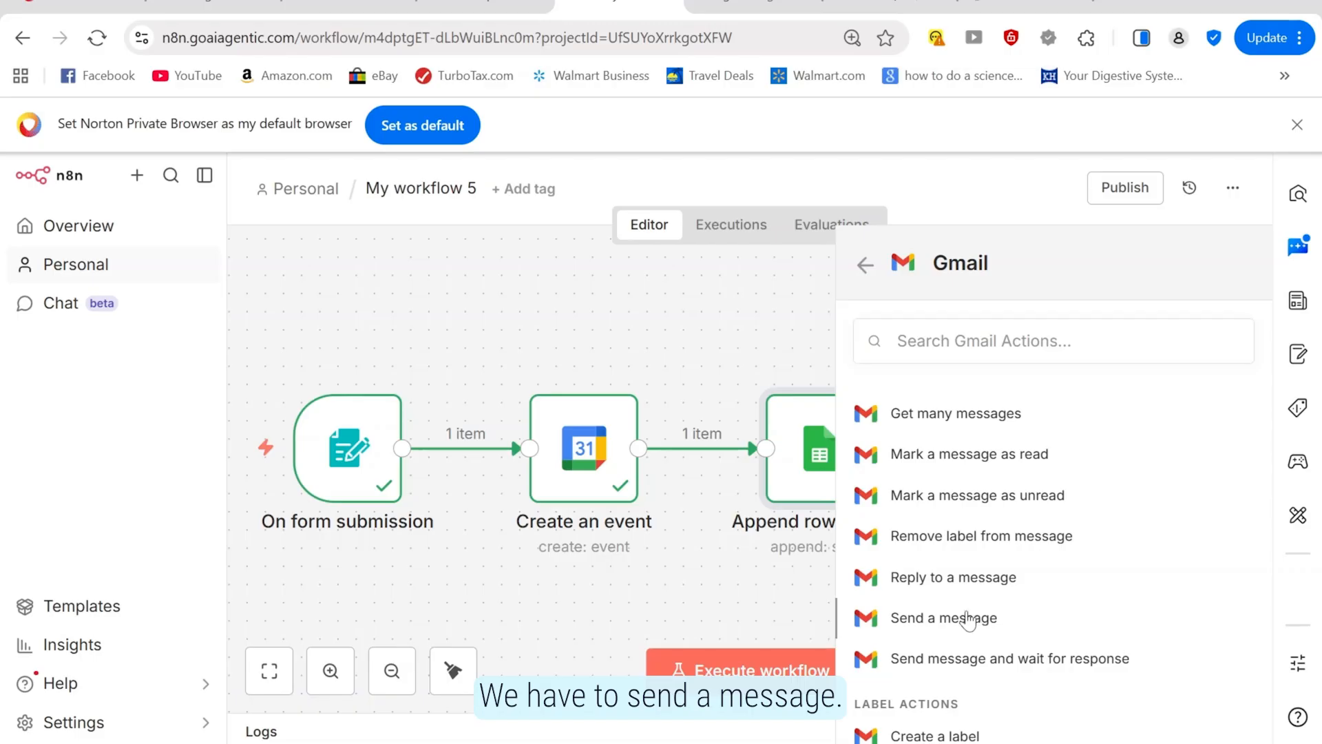
{"action": "left_click", "coordinate": [964, 618]}
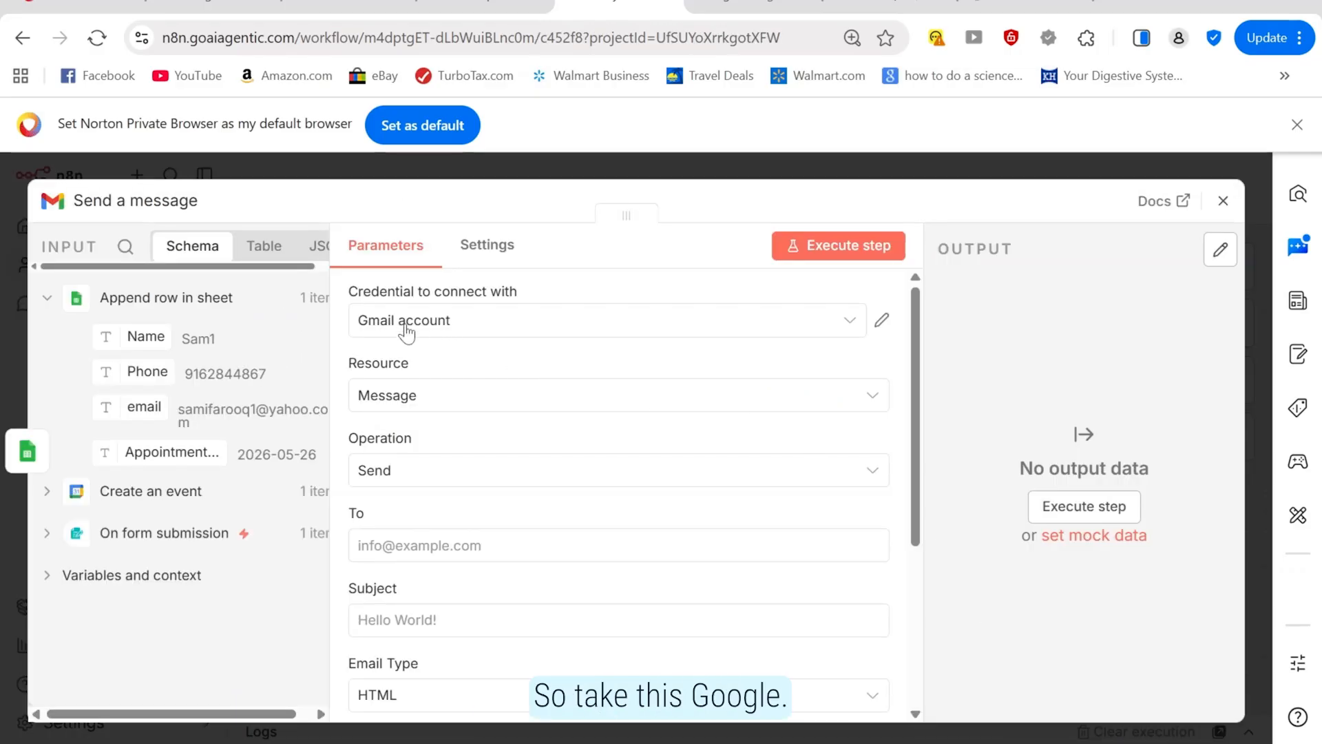
Use the Gmail account credential and address the email to the form's email value
{"action": "left_click", "coordinate": [610, 335]}
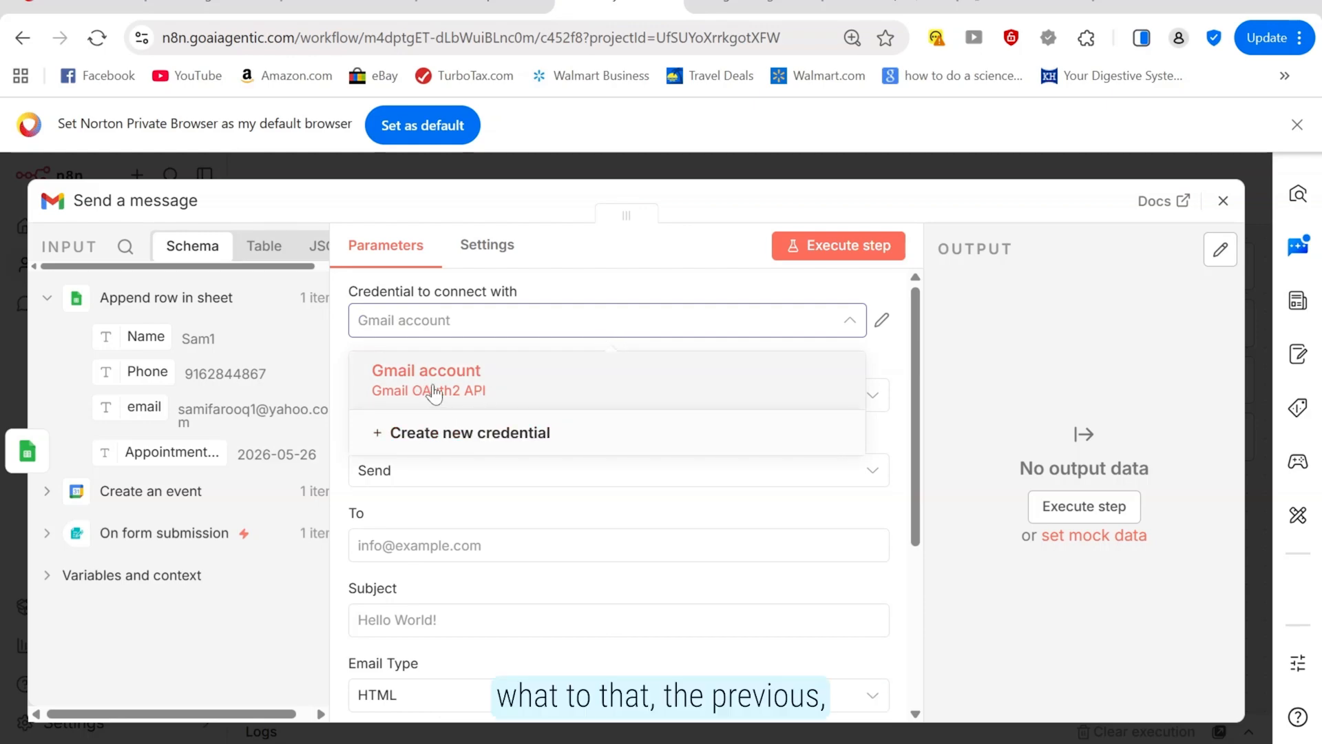
{"action": "left_click", "coordinate": [434, 390]}
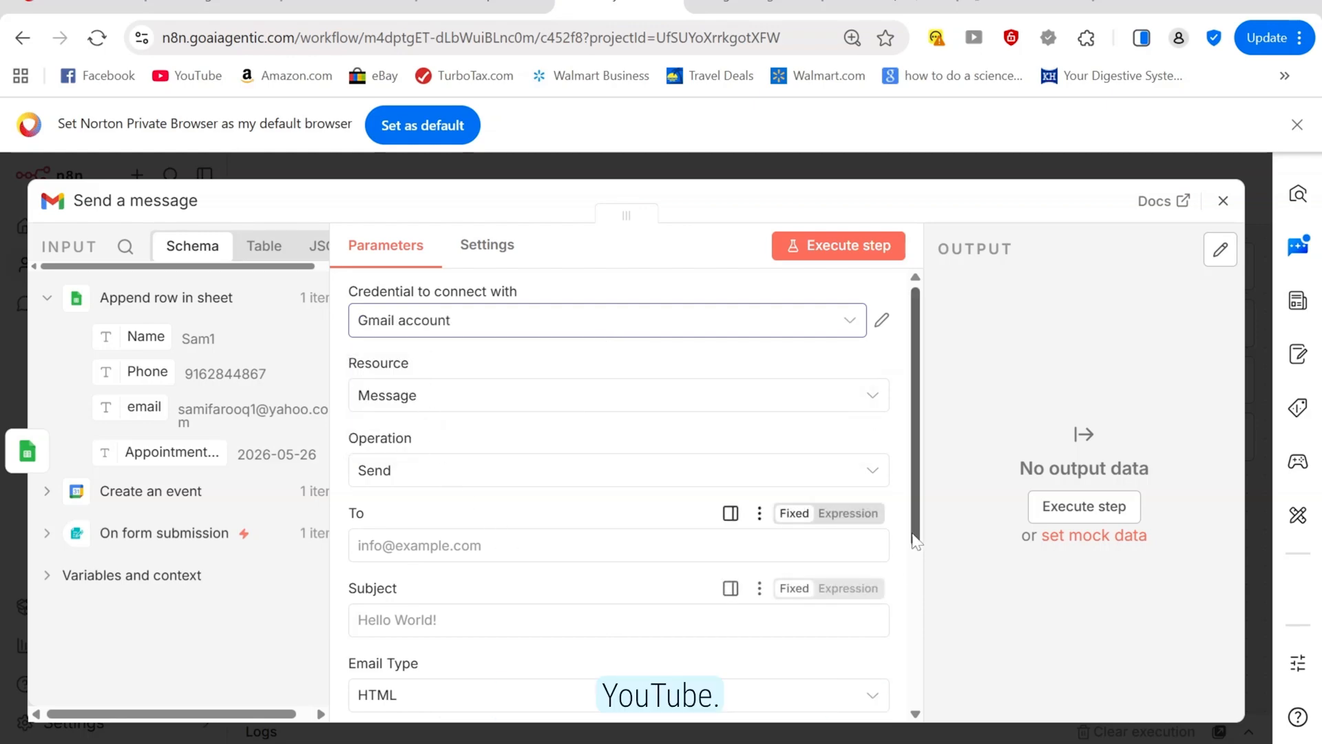
{"action": "left_click_drag", "start_coordinate": [912, 414], "coordinate": [931, 485]}
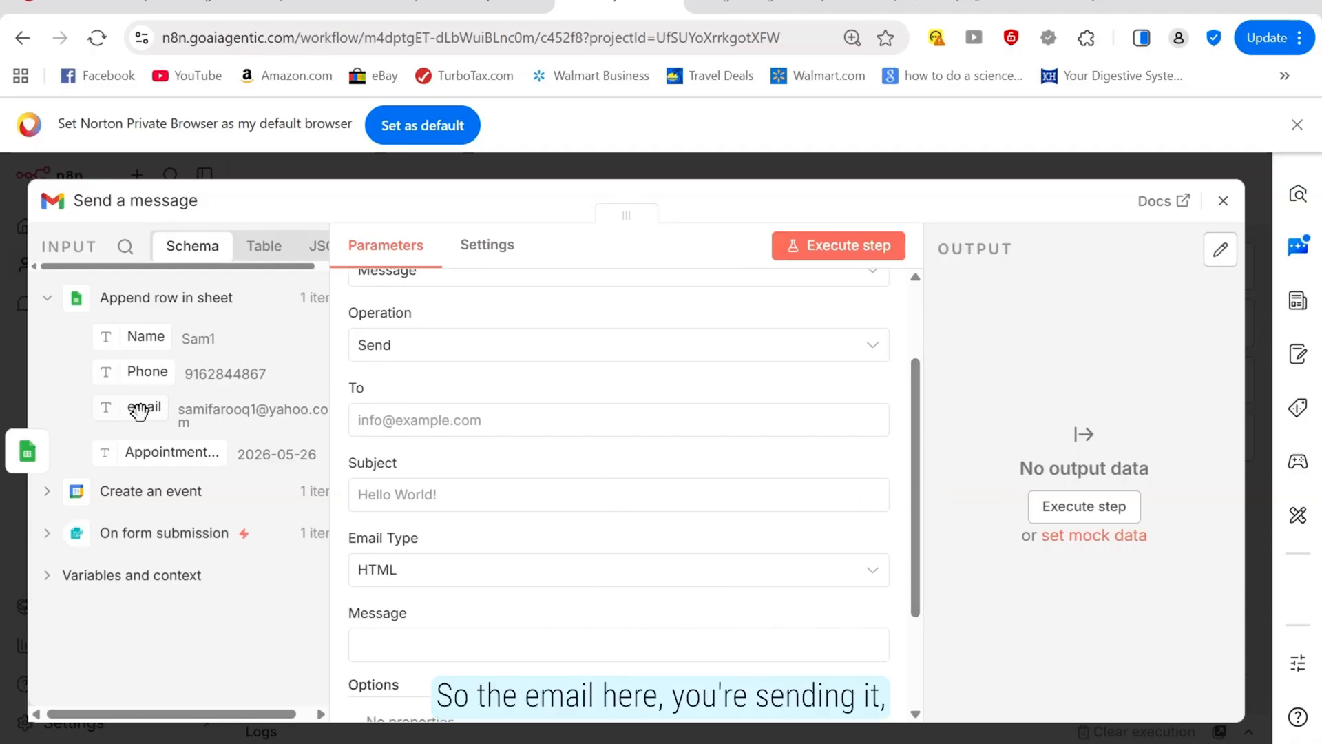
{"action": "left_click_drag", "start_coordinate": [138, 411], "coordinate": [402, 440]}
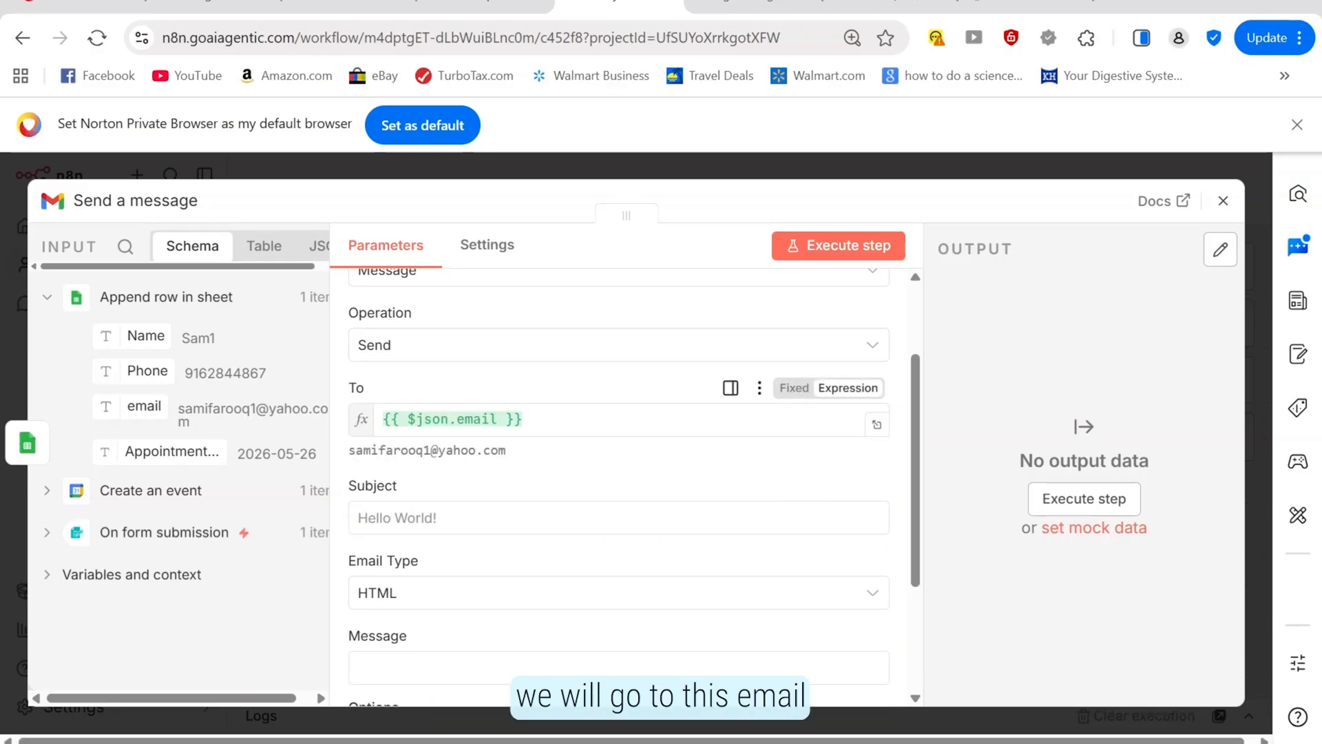
Start the message body with 'Hi,' followed by the Name field
{"action": "left_click", "coordinate": [523, 517]}
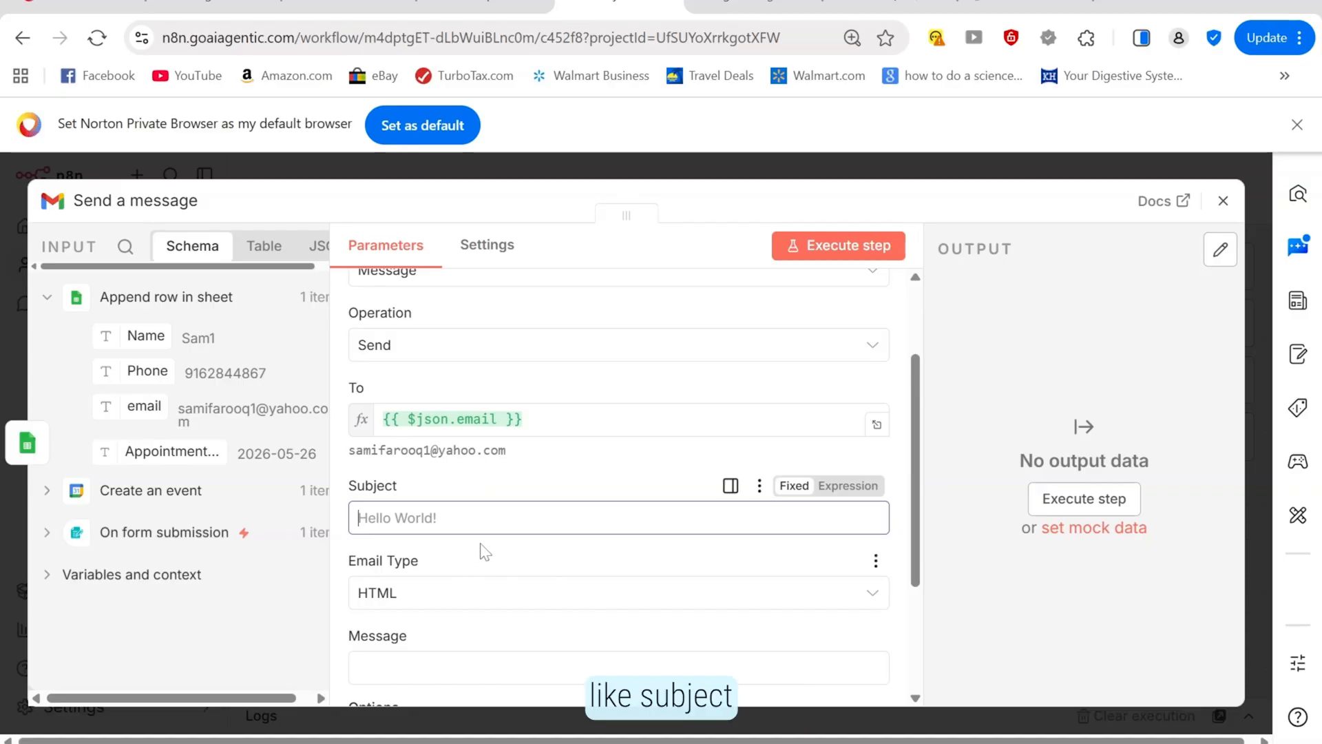
{"action": "scroll", "coordinate": [918, 542], "scroll_direction": "down", "scroll_amount": 1}
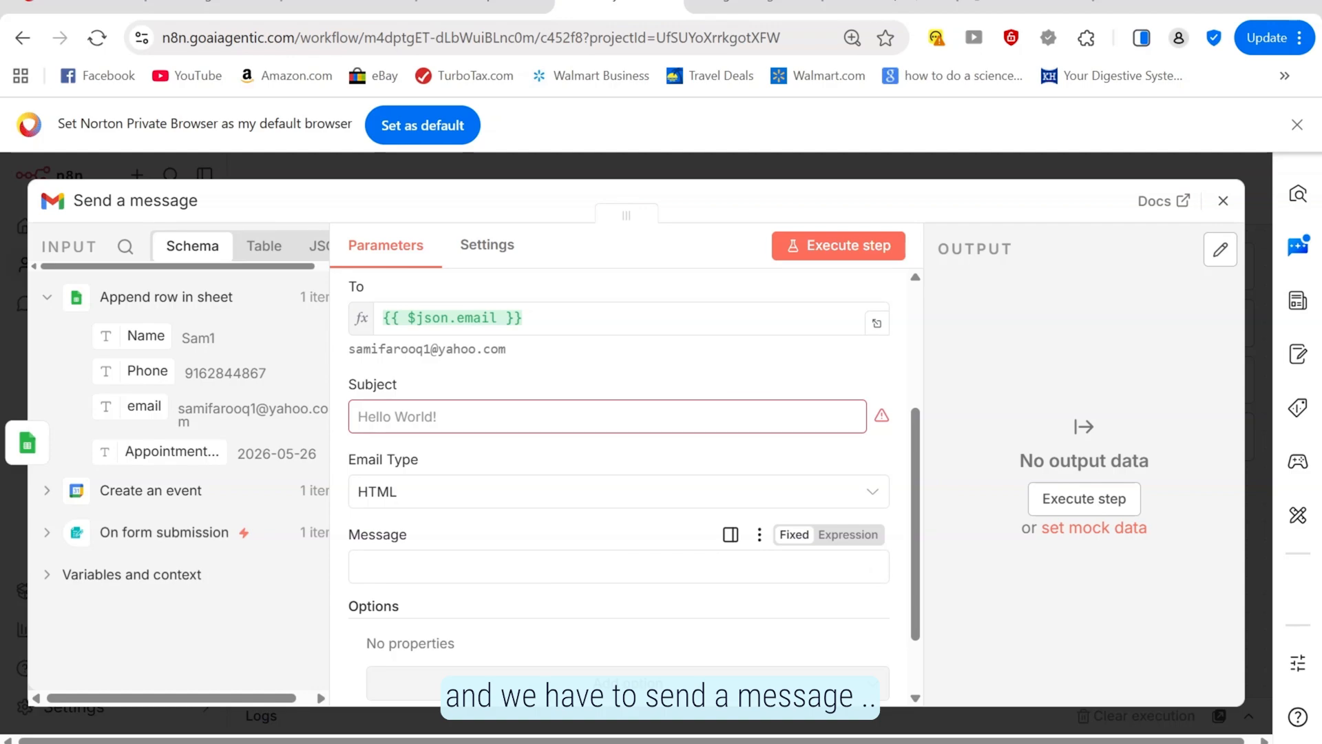
{"action": "left_click", "coordinate": [413, 568]}
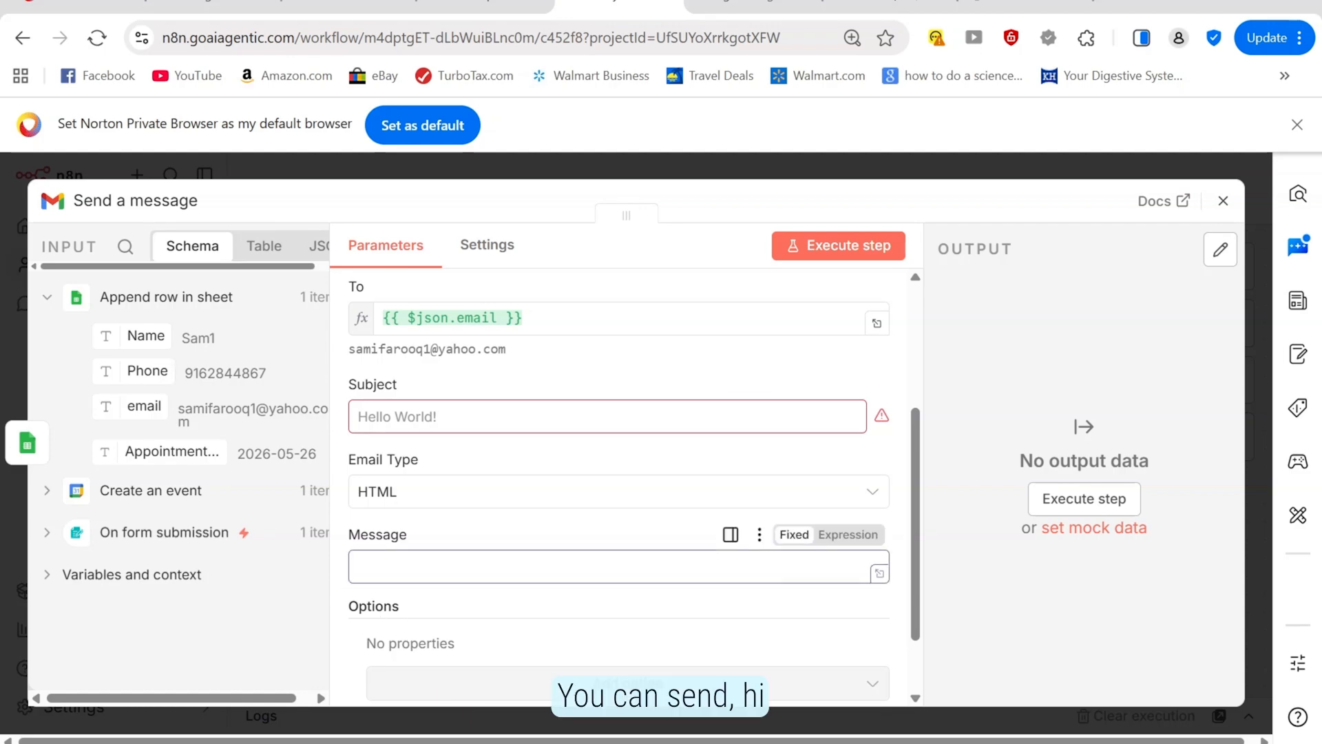
{"action": "type", "text": "Hi,"}
{"action": "left_click_drag", "start_coordinate": [133, 337], "coordinate": [355, 566]}
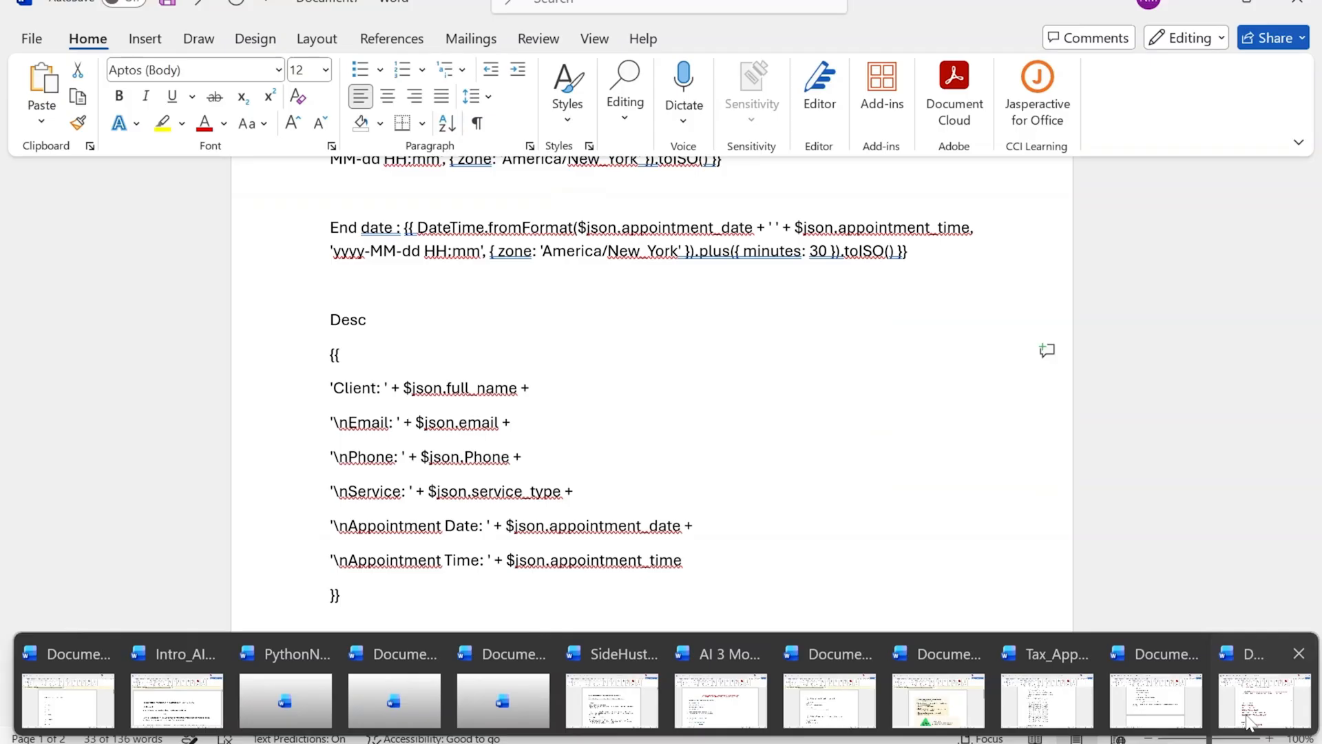
Paste the prepared 'Tax Appointment Confirmed' subject expression from Word, then copy the message expression
{"action": "left_click", "coordinate": [1250, 715]}
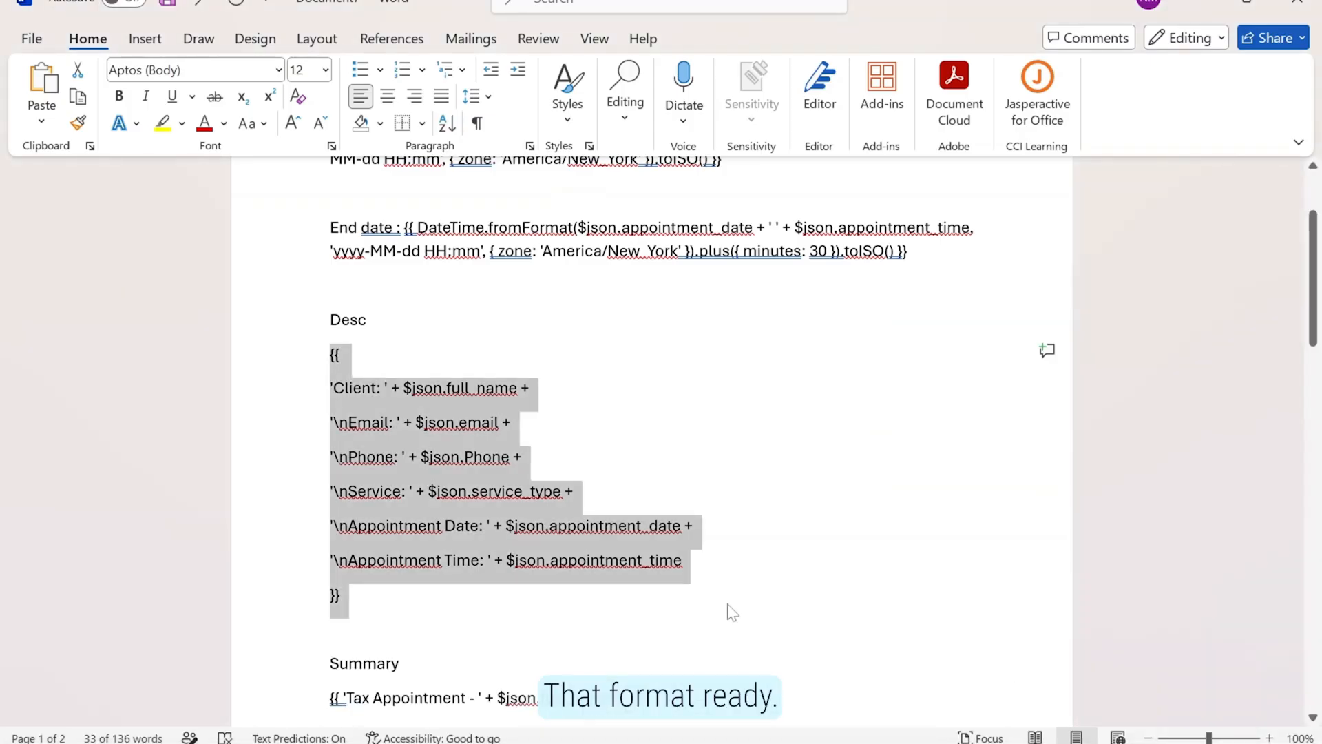
{"action": "scroll", "coordinate": [781, 590], "scroll_direction": "down", "scroll_amount": 10}
{"action": "left_click_drag", "start_coordinate": [881, 383], "coordinate": [310, 389]}
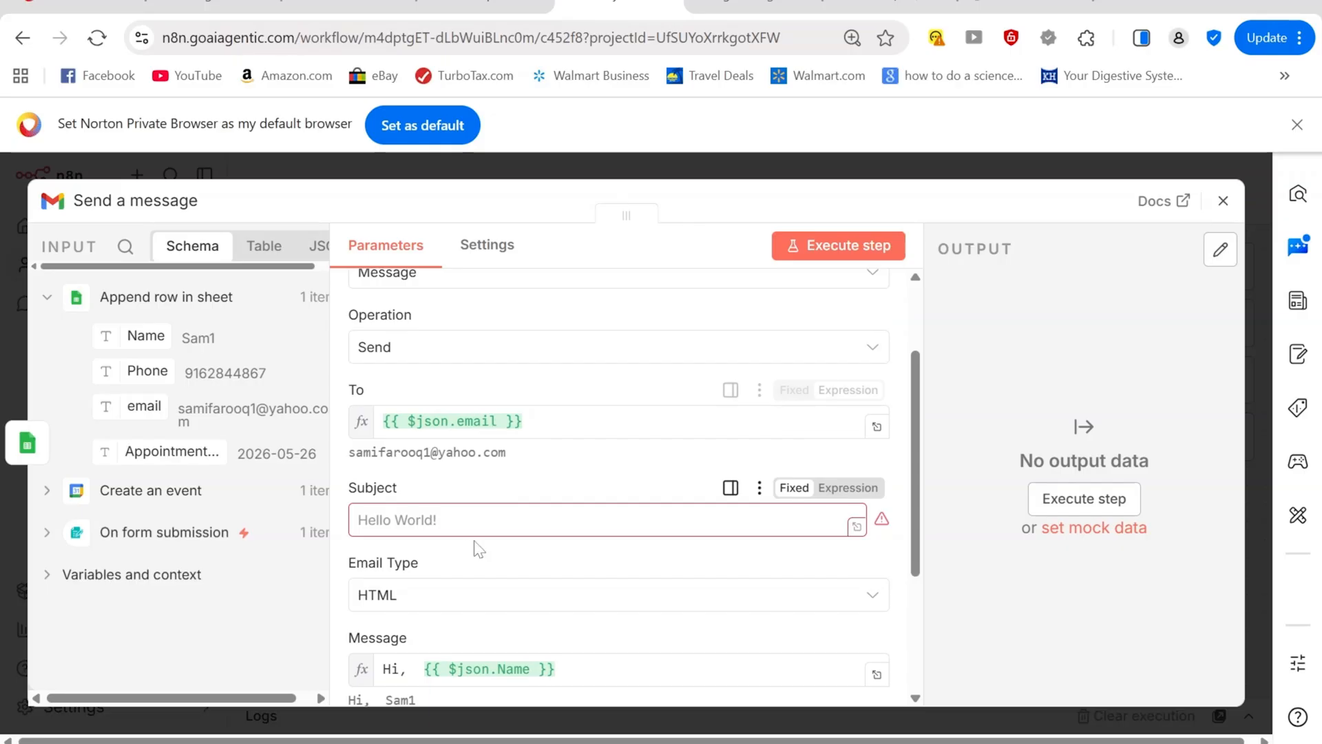
{"action": "type", "text": "{{ 'Tax Appointment Confirmed - ' + $('Append row in sheet').item.json.Name }}"}
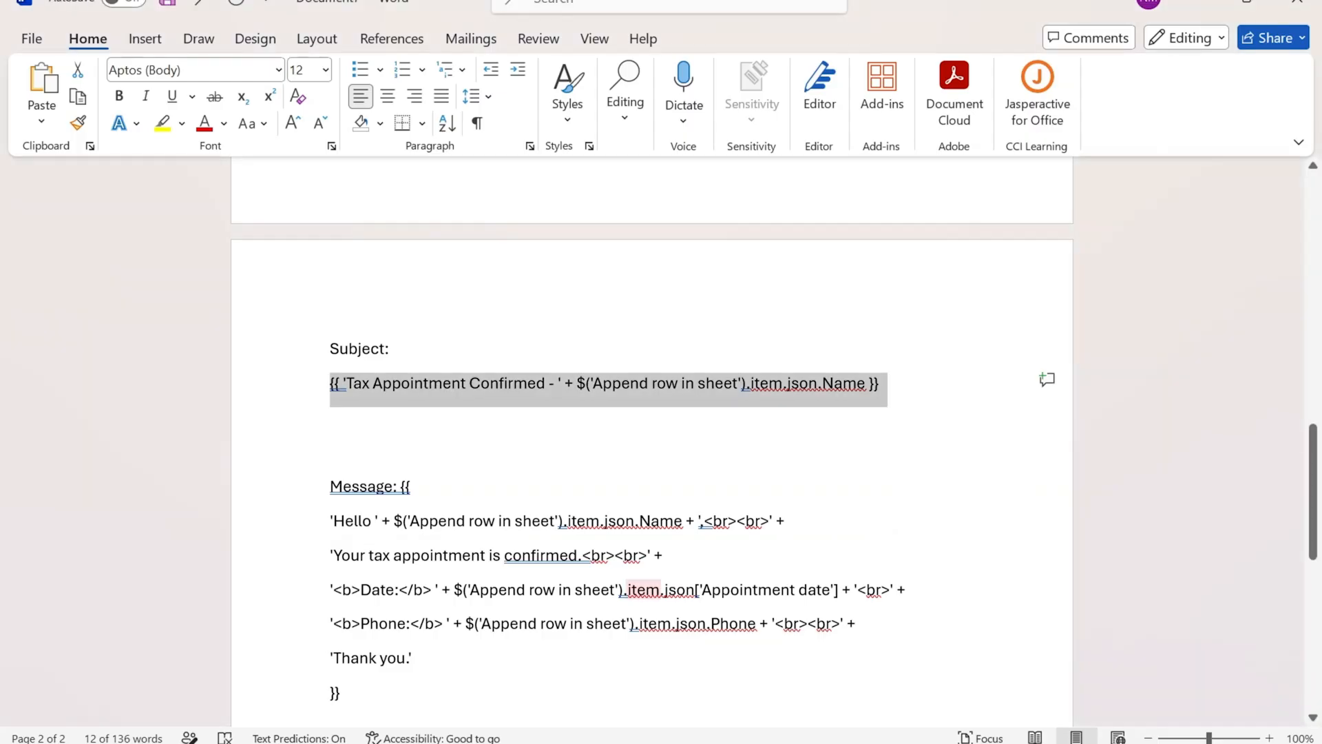
{"action": "left_click_drag", "start_coordinate": [401, 486], "coordinate": [342, 693]}
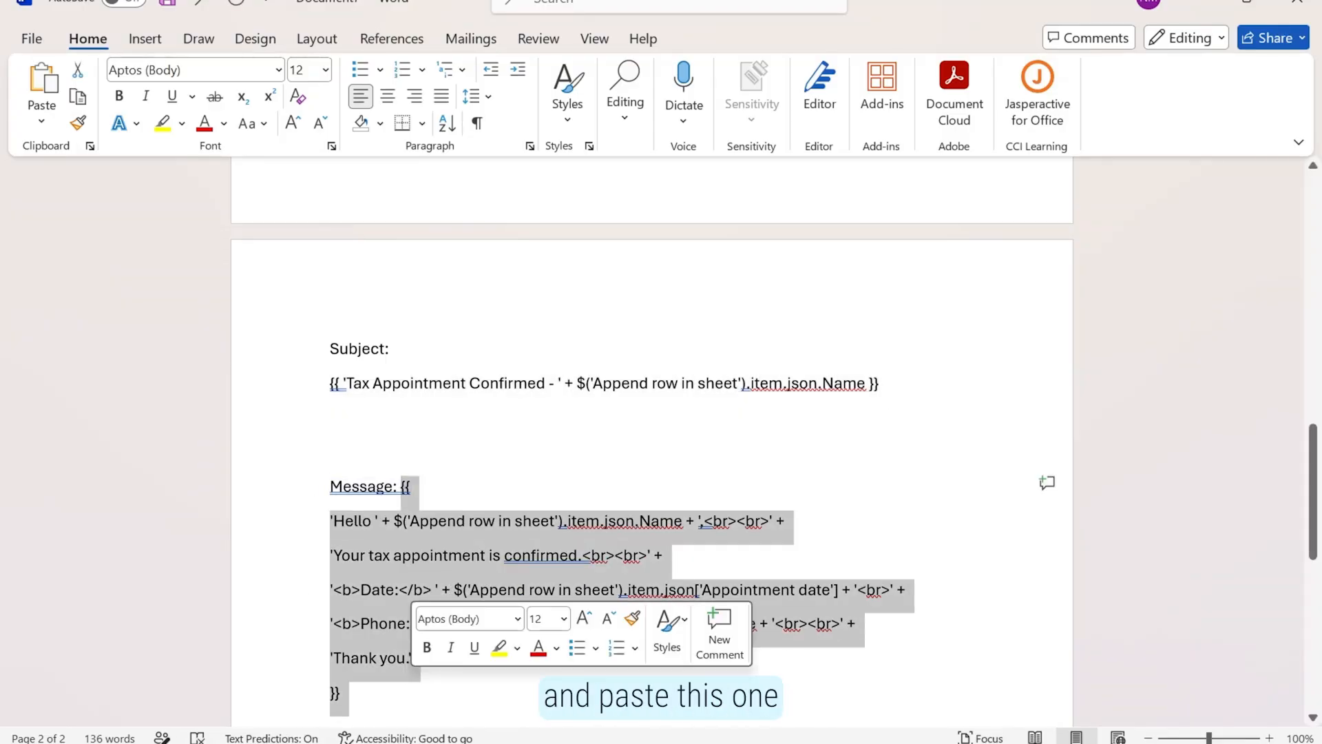
{"action": "key", "text": "ctrl+c"}
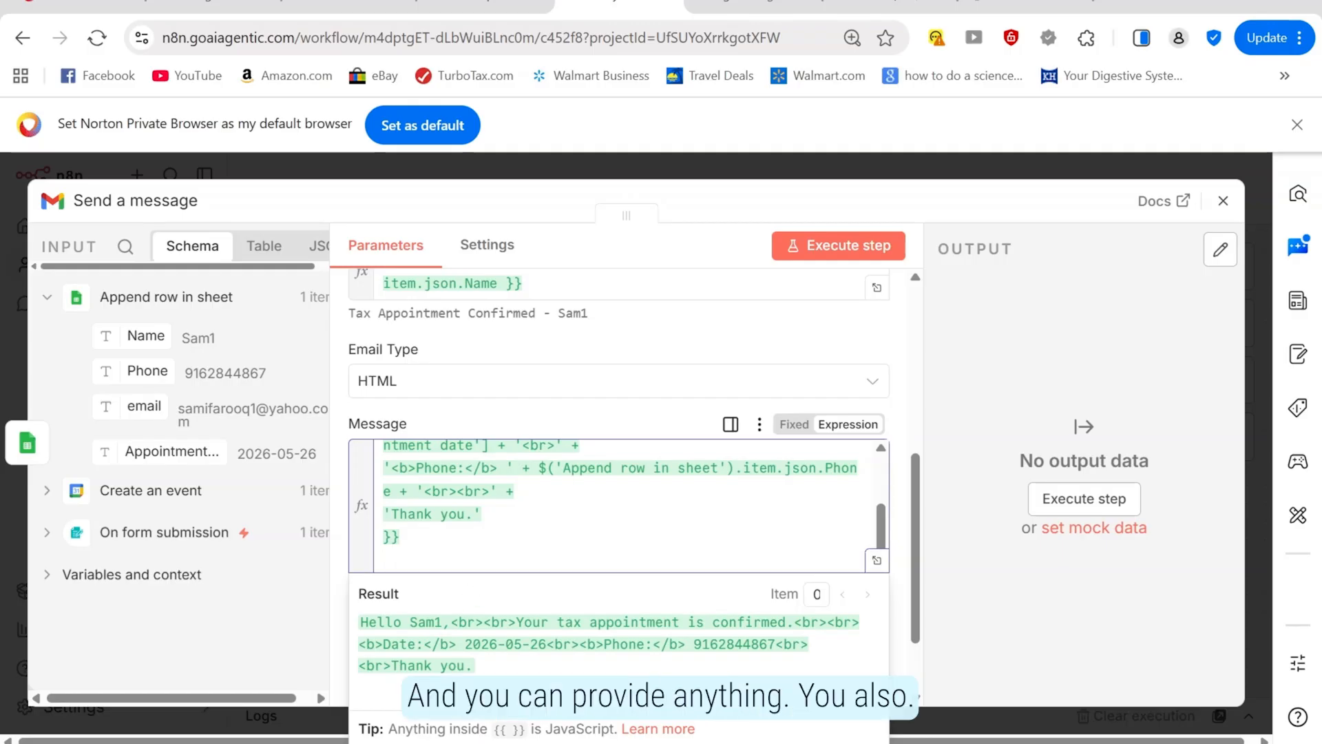
Add '<br> AdroitOne inc' after 'Thank you.' in the Gmail message, then run the step to send it
{"action": "type", "text": "<br>"}
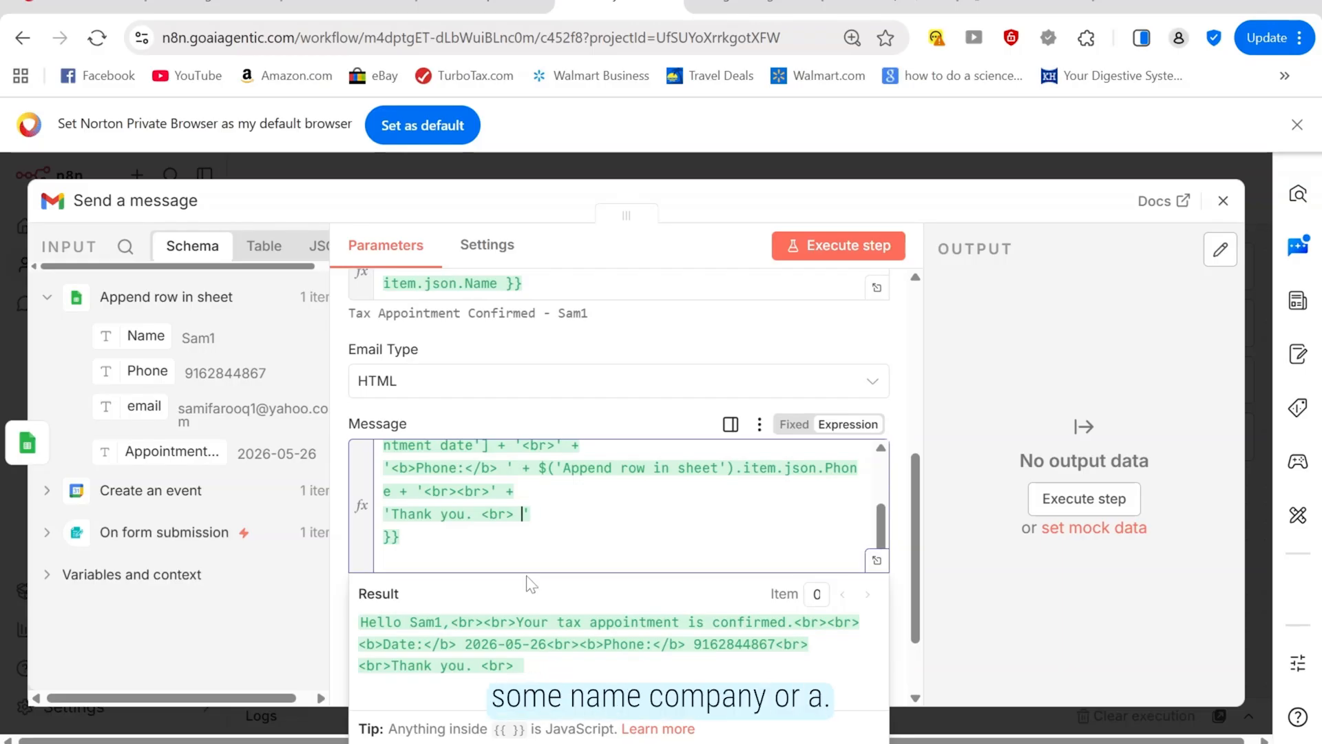
{"action": "type", "text": "AdroitOne inc"}
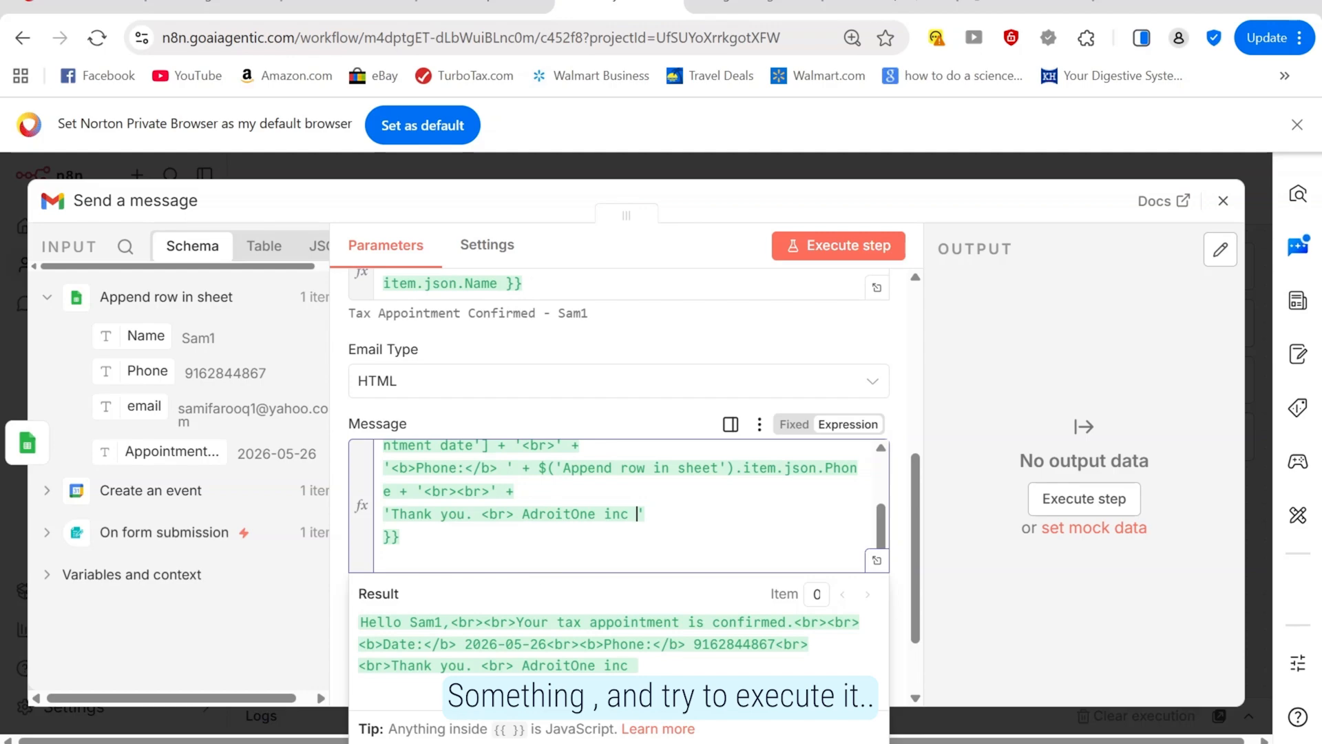
{"action": "left_click", "coordinate": [797, 257]}
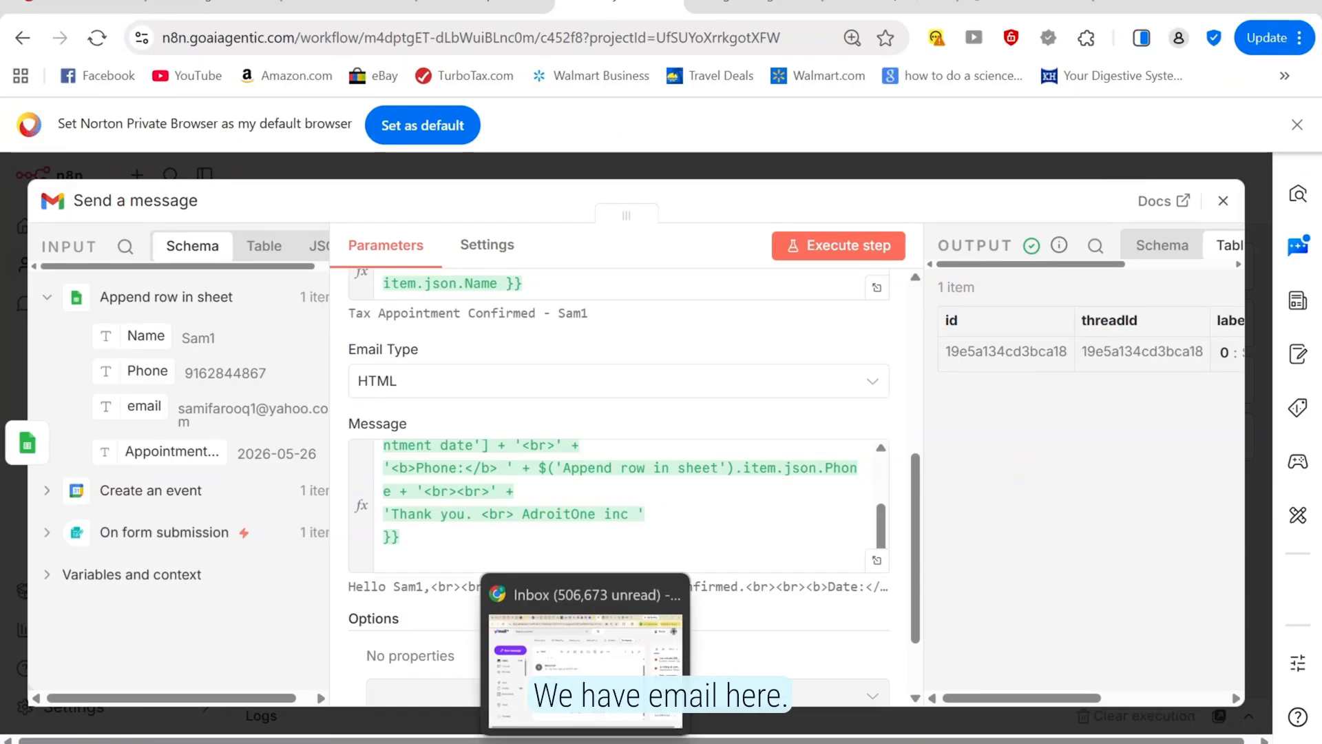
Open the Tax Appointment Confirmed email in Yahoo Mail and check its subject and AdroitOne inc sign-off
{"action": "left_click", "coordinate": [585, 668]}
{"action": "left_click", "coordinate": [110, 289]}
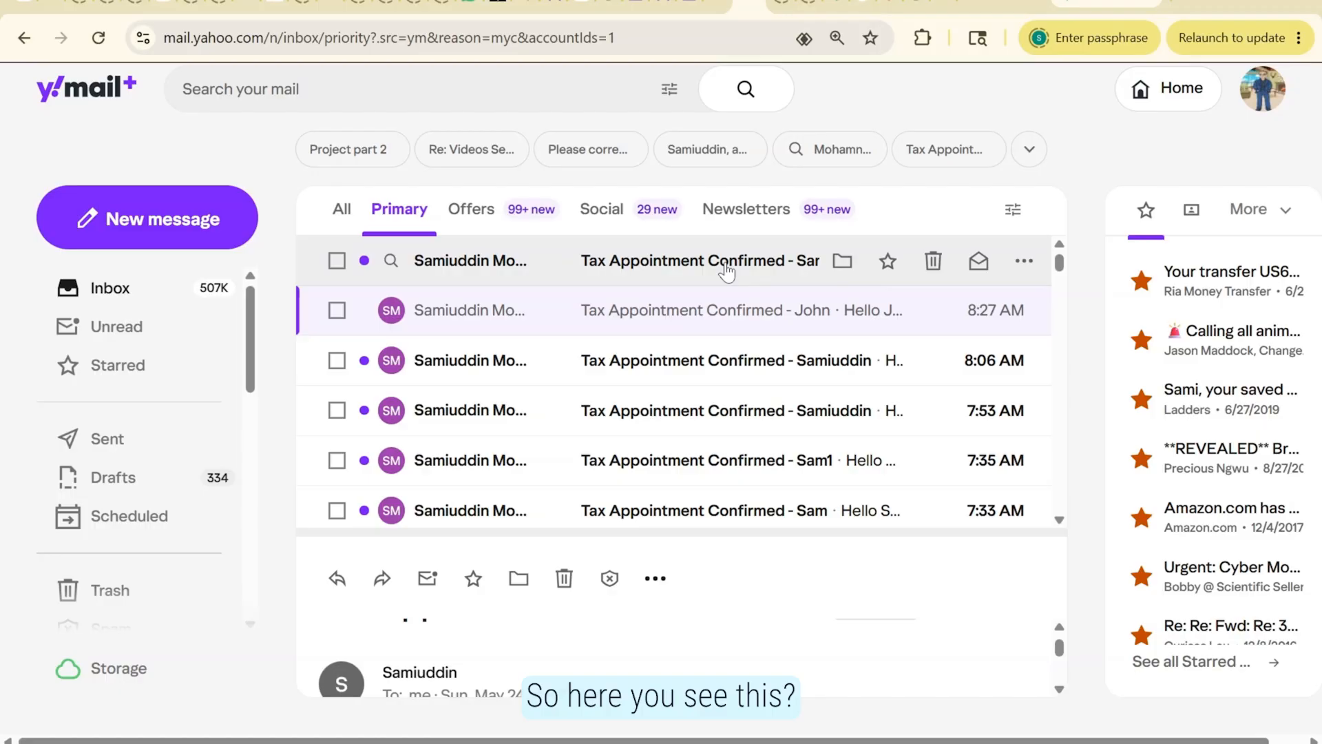
{"action": "left_click", "coordinate": [726, 272]}
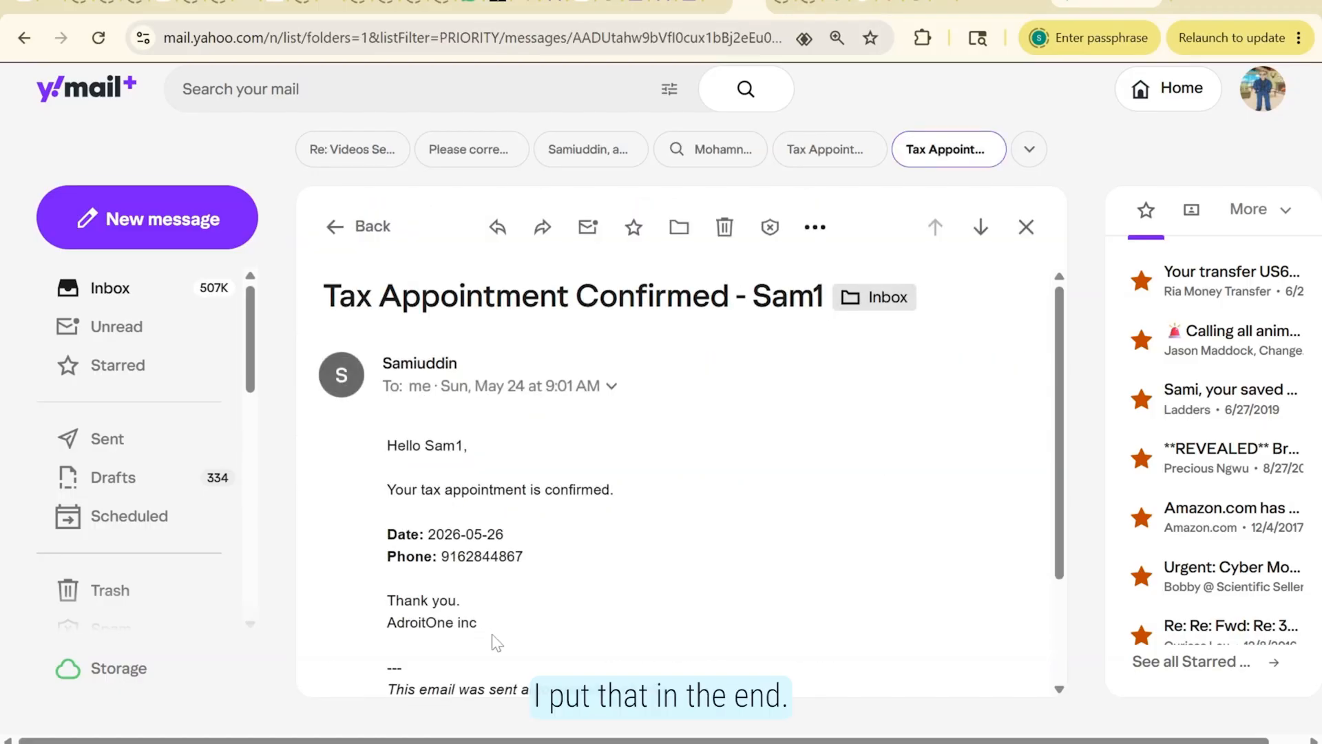
{"action": "left_click_drag", "start_coordinate": [482, 623], "coordinate": [410, 623]}
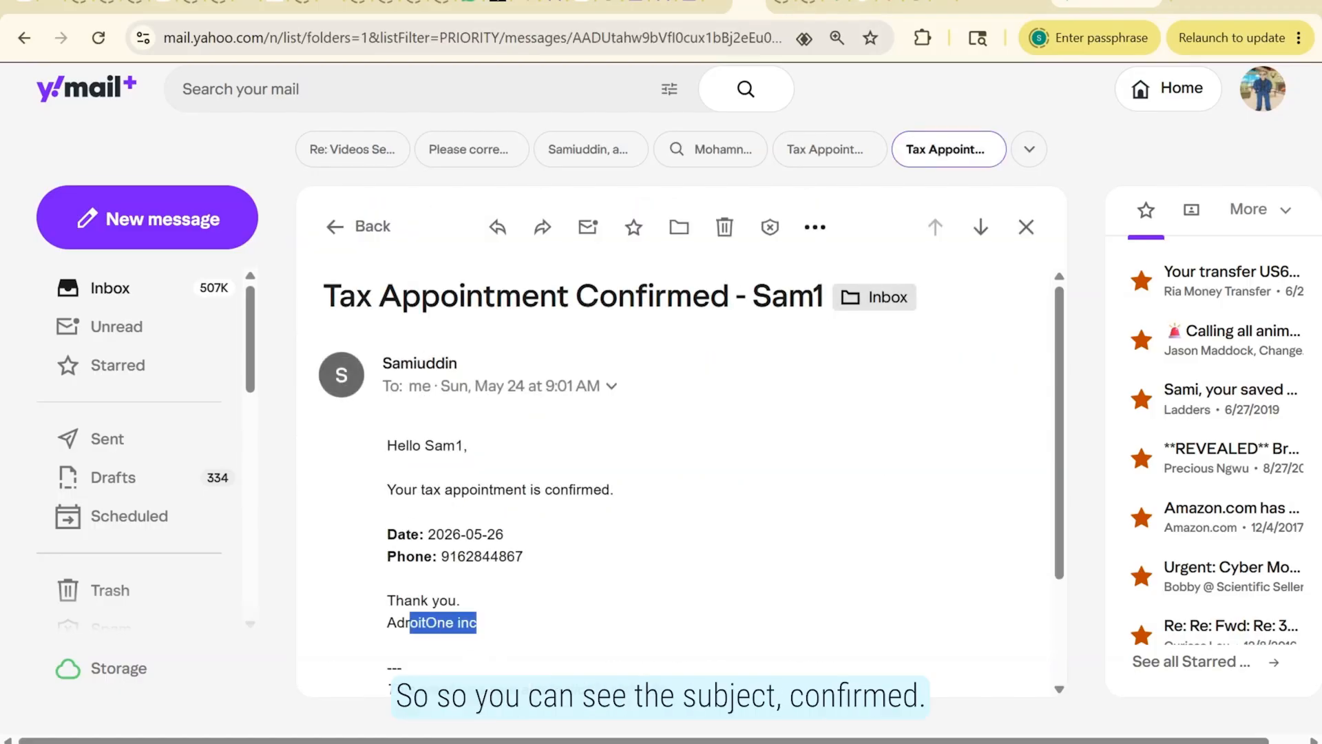
{"action": "left_click_drag", "start_coordinate": [325, 296], "coordinate": [729, 297]}
{"action": "mouse_move", "coordinate": [418, 378]}
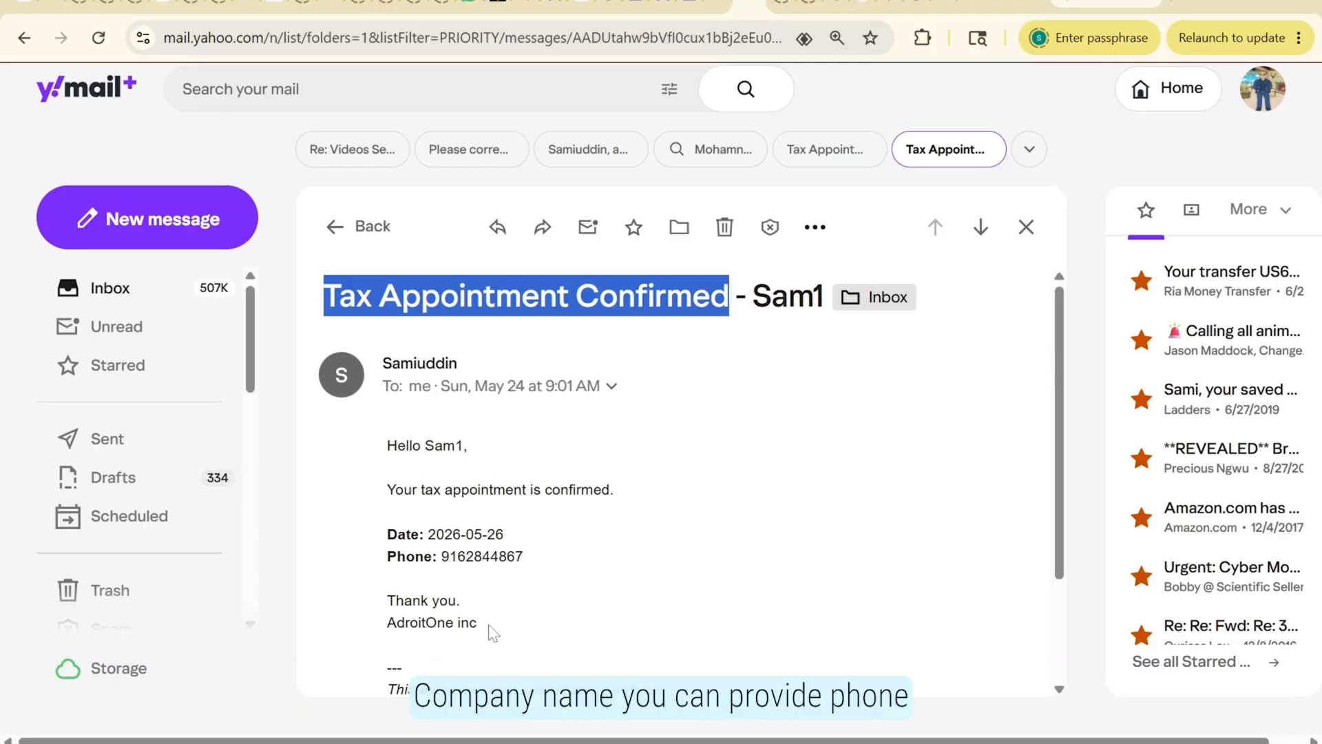
{"action": "mouse_move", "coordinate": [585, 743]}
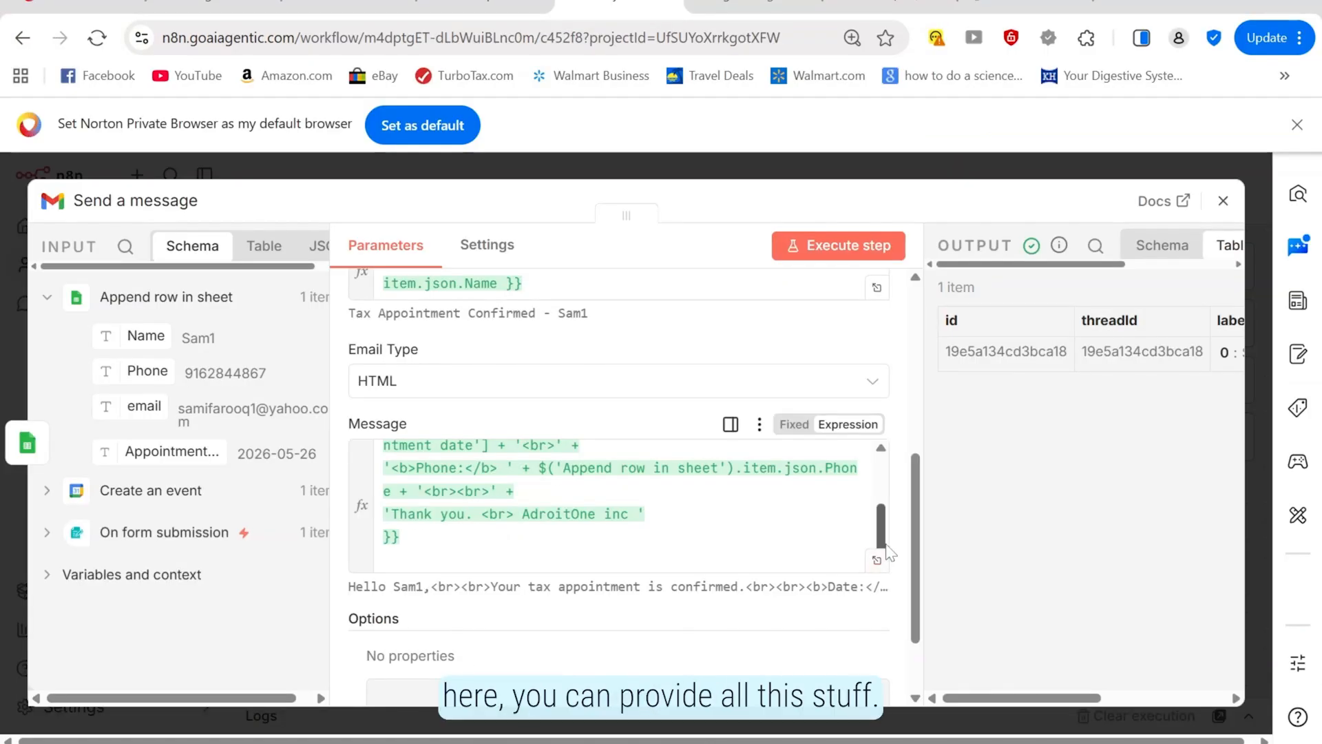
Return to the workflow canvas, start a run from the form trigger, then stop the pending trigger wait
{"action": "key", "text": "Escape"}
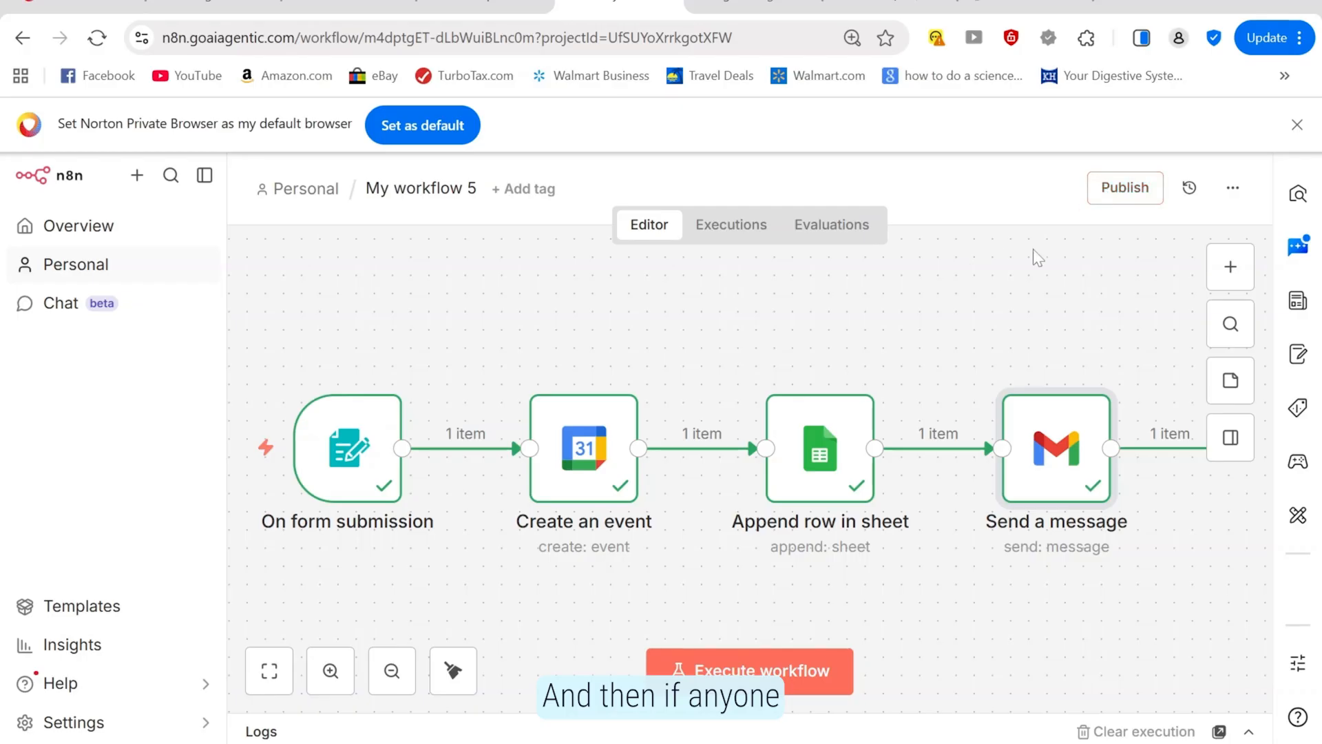
{"action": "mouse_move", "coordinate": [1029, 382]}
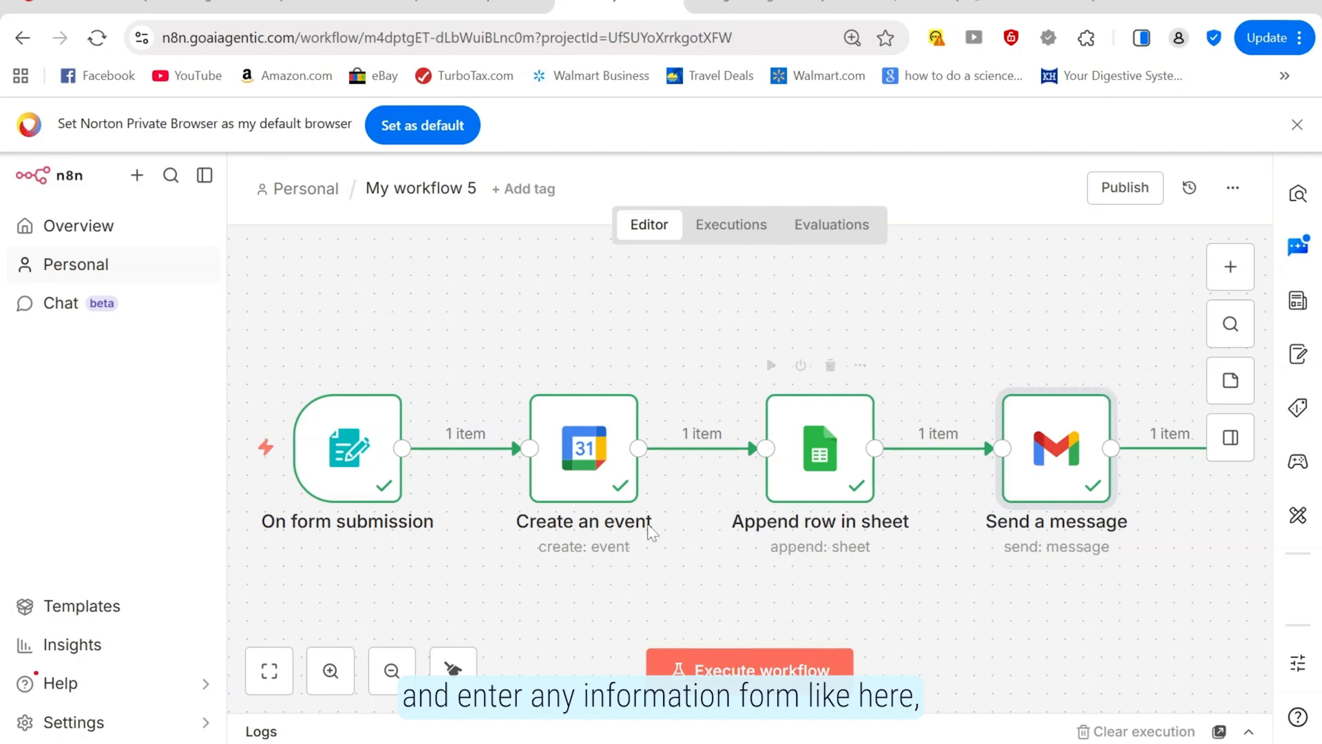
{"action": "left_click", "coordinate": [254, 452]}
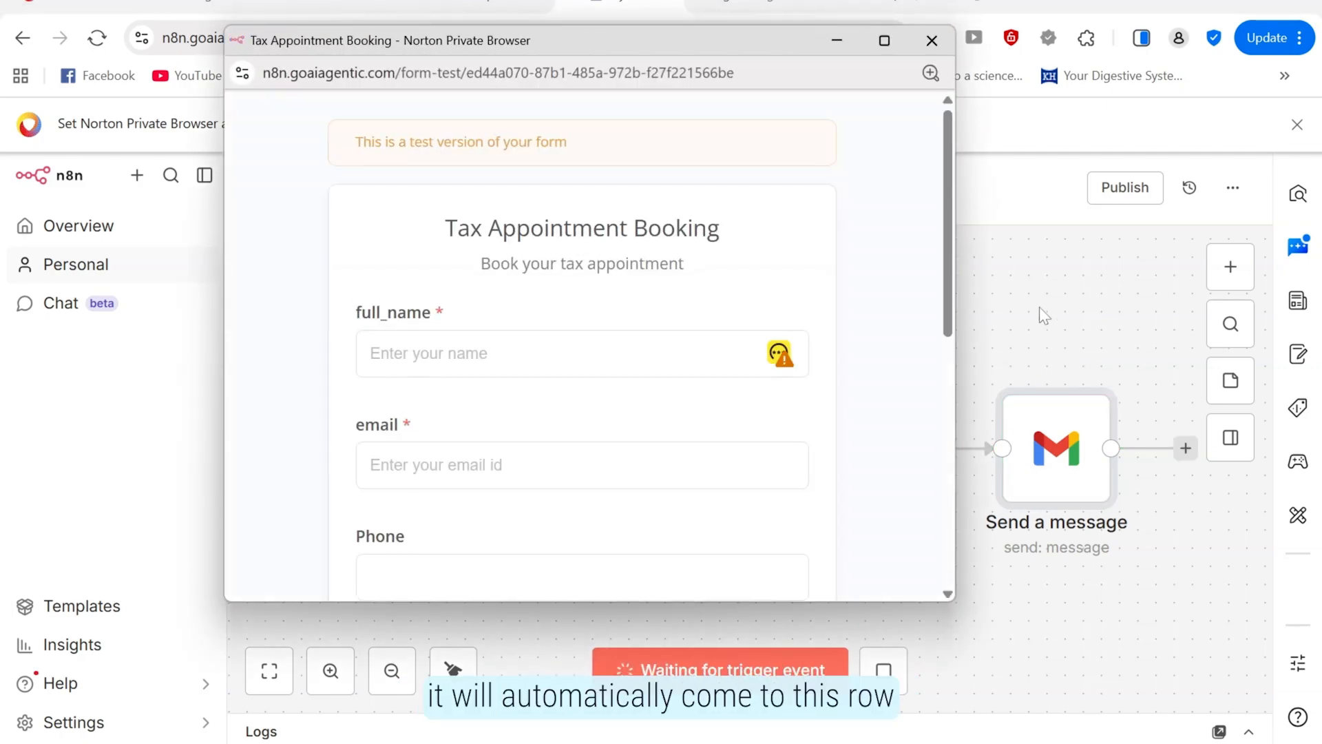
{"action": "left_click", "coordinate": [931, 43]}
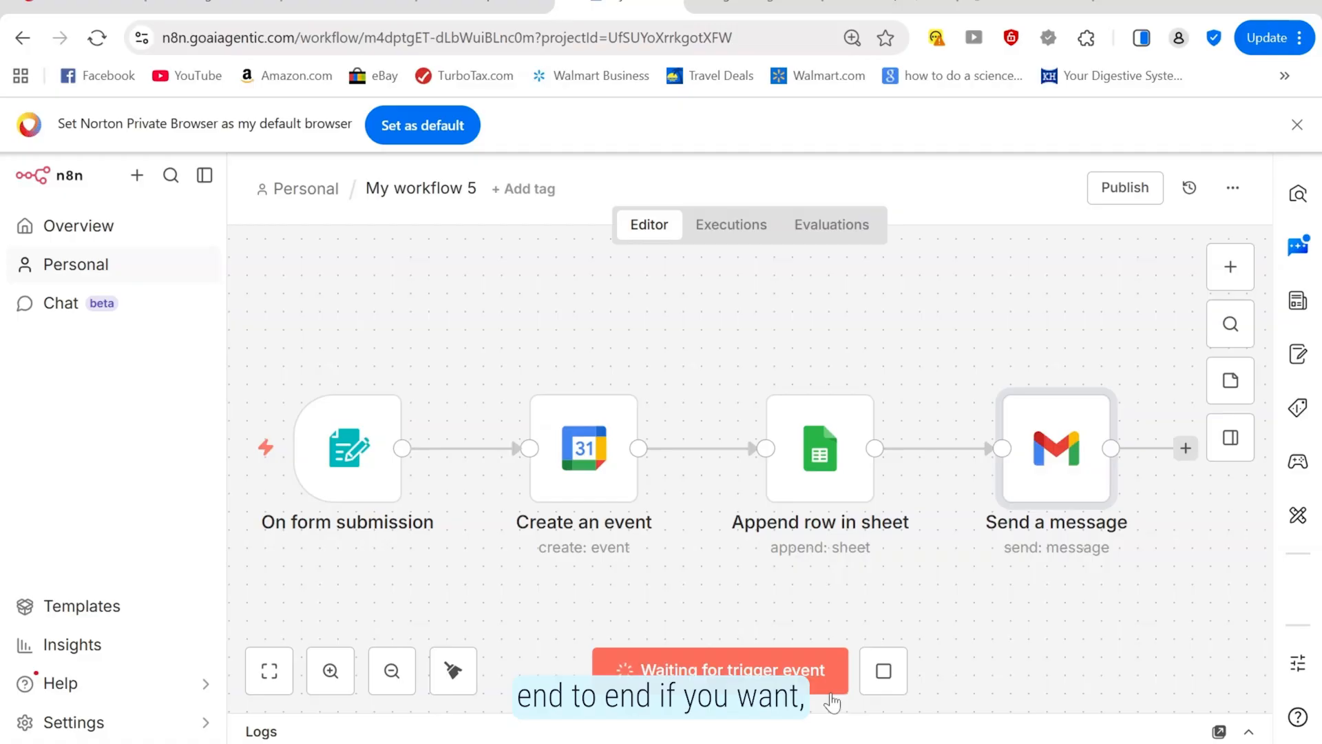
{"action": "left_click", "coordinate": [885, 679]}
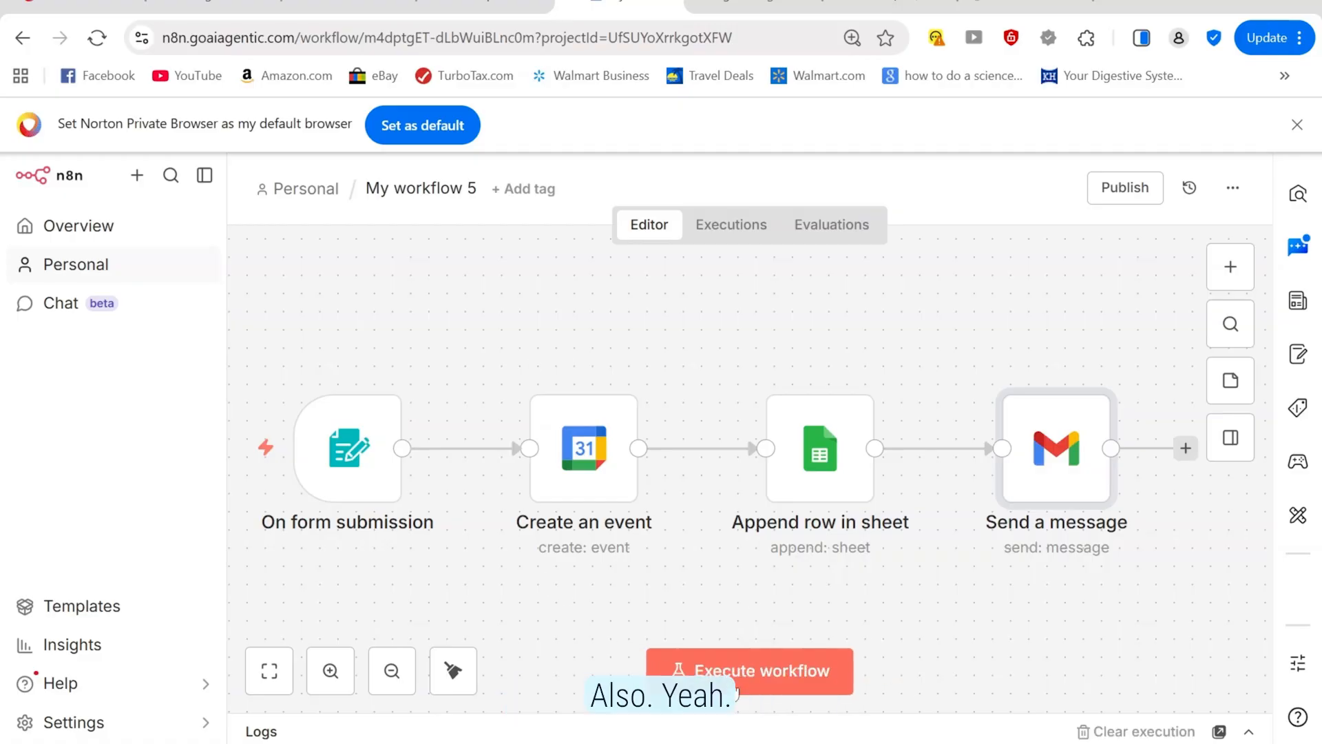
Start a new test run and enter the client's name and e-mail in the booking form
{"action": "left_click", "coordinate": [737, 681]}
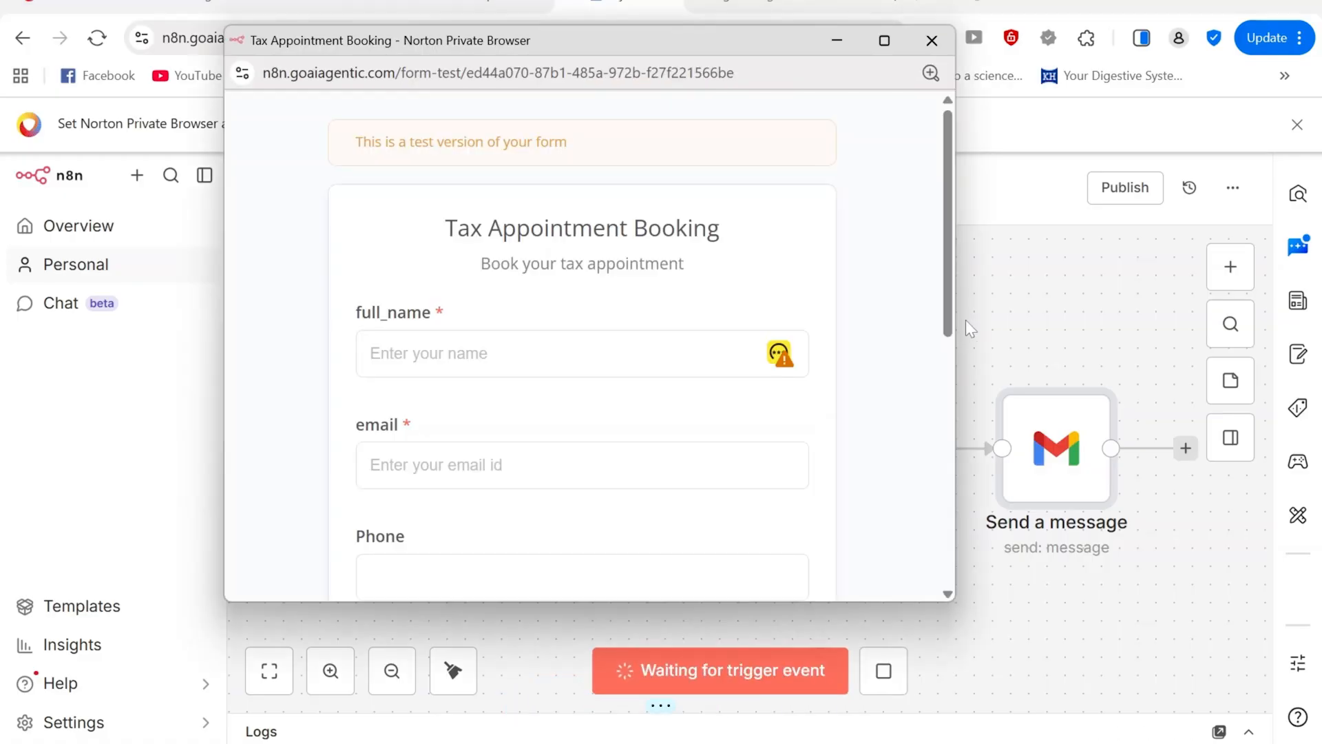
{"action": "left_click_drag", "start_coordinate": [954, 343], "coordinate": [503, 342]}
{"action": "left_click_drag", "start_coordinate": [365, 40], "coordinate": [328, 42]}
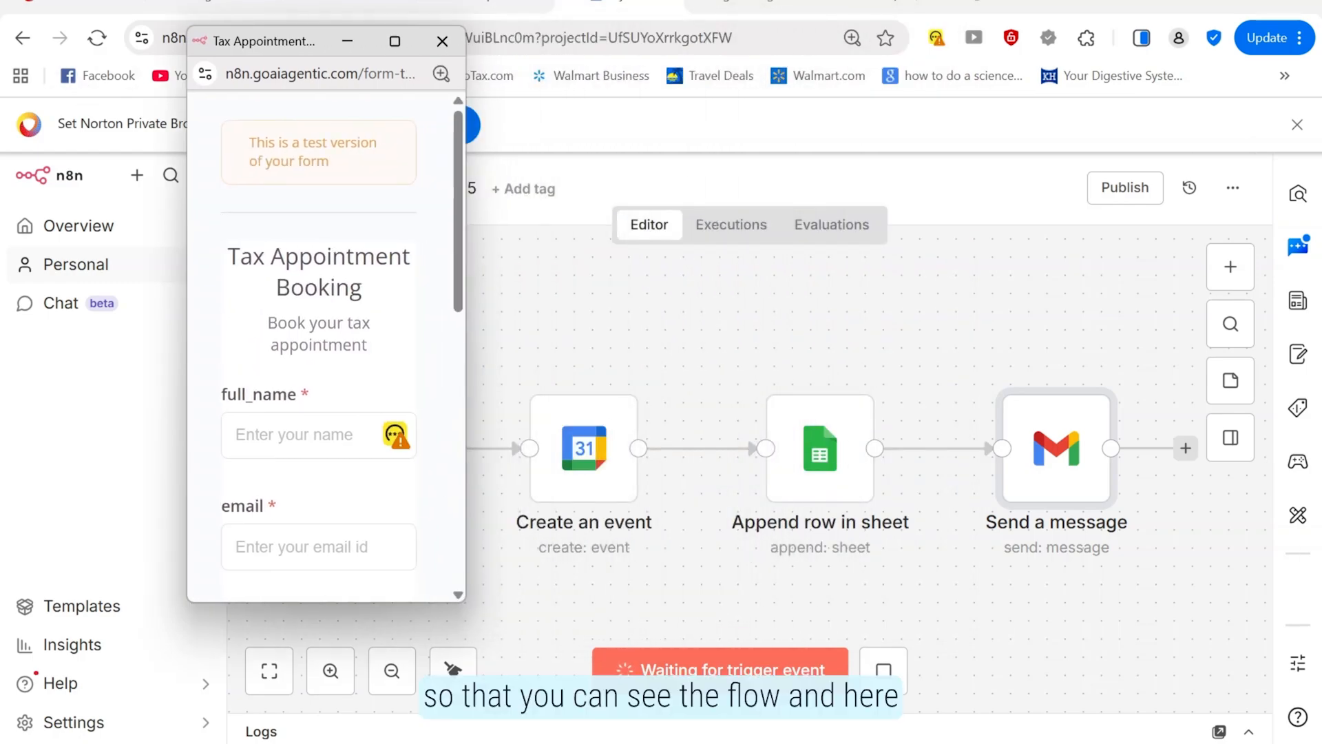
{"action": "left_click", "coordinate": [270, 451]}
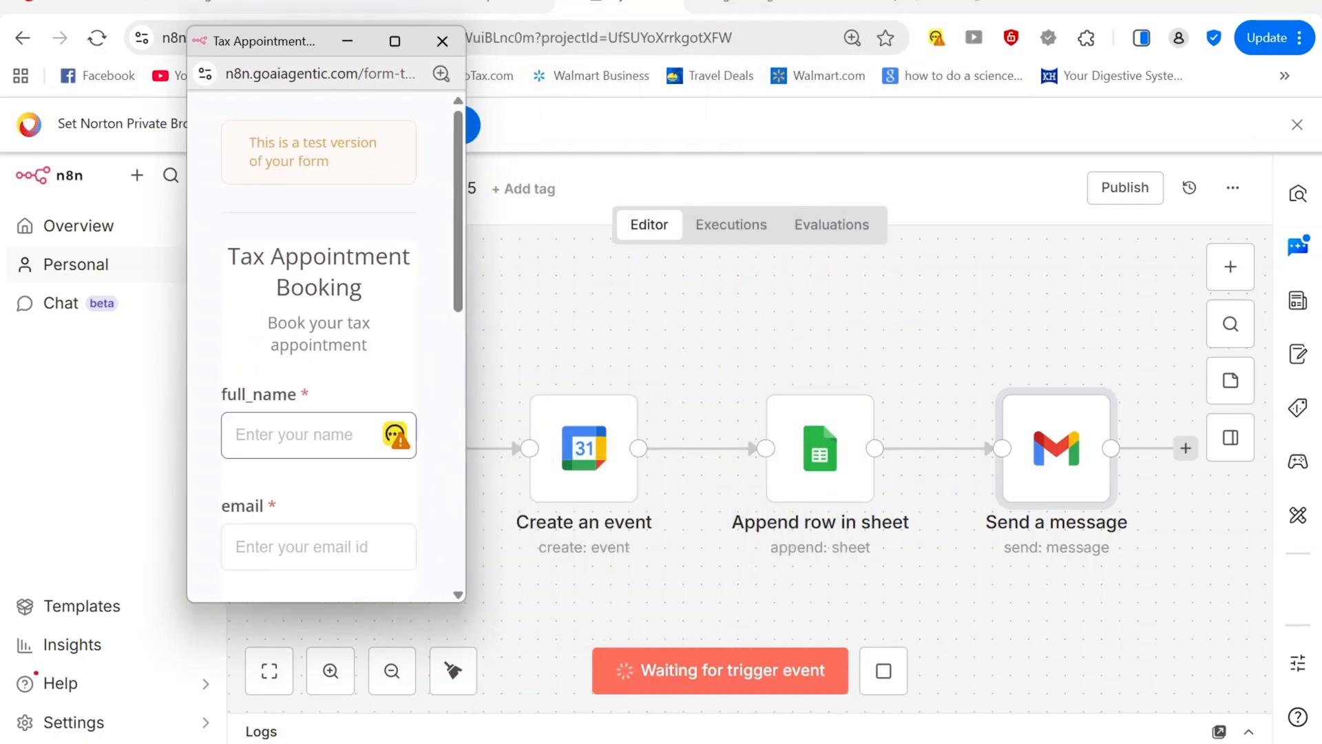
{"action": "type", "text": "David"}
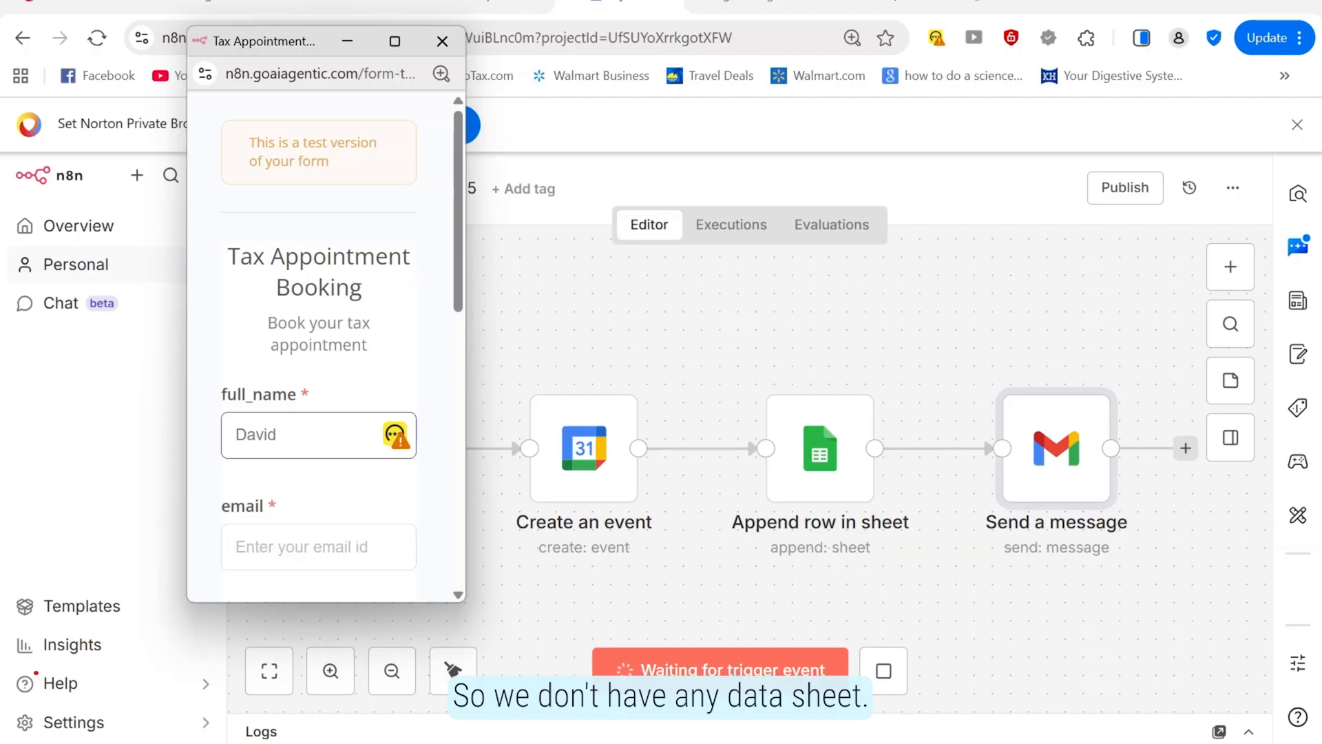
{"action": "key", "text": "Tab"}
{"action": "type", "text": "s"}
{"action": "key", "text": "Down"}
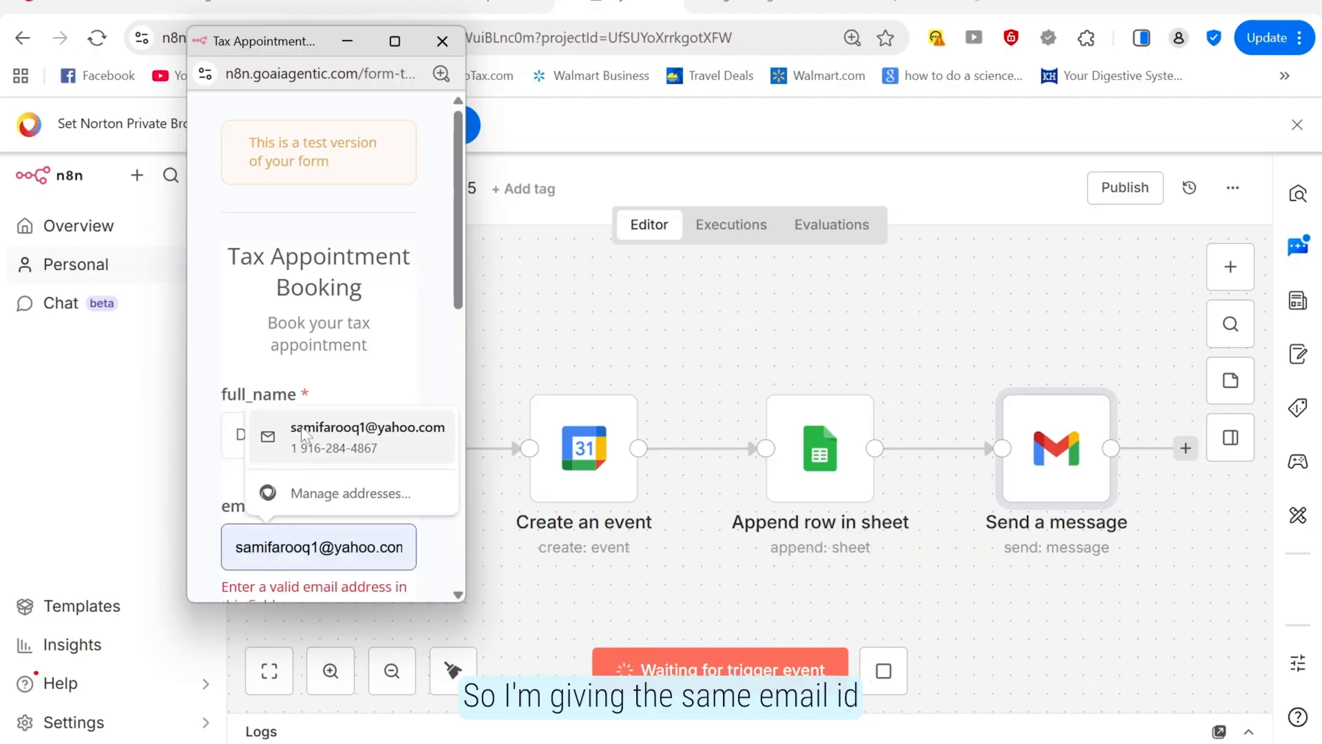
{"action": "key", "text": "Return"}
Choose Business Tax, appointment date May 28, 2026 and time 14:00
{"action": "scroll", "coordinate": [454, 303], "scroll_direction": "down", "scroll_amount": 5}
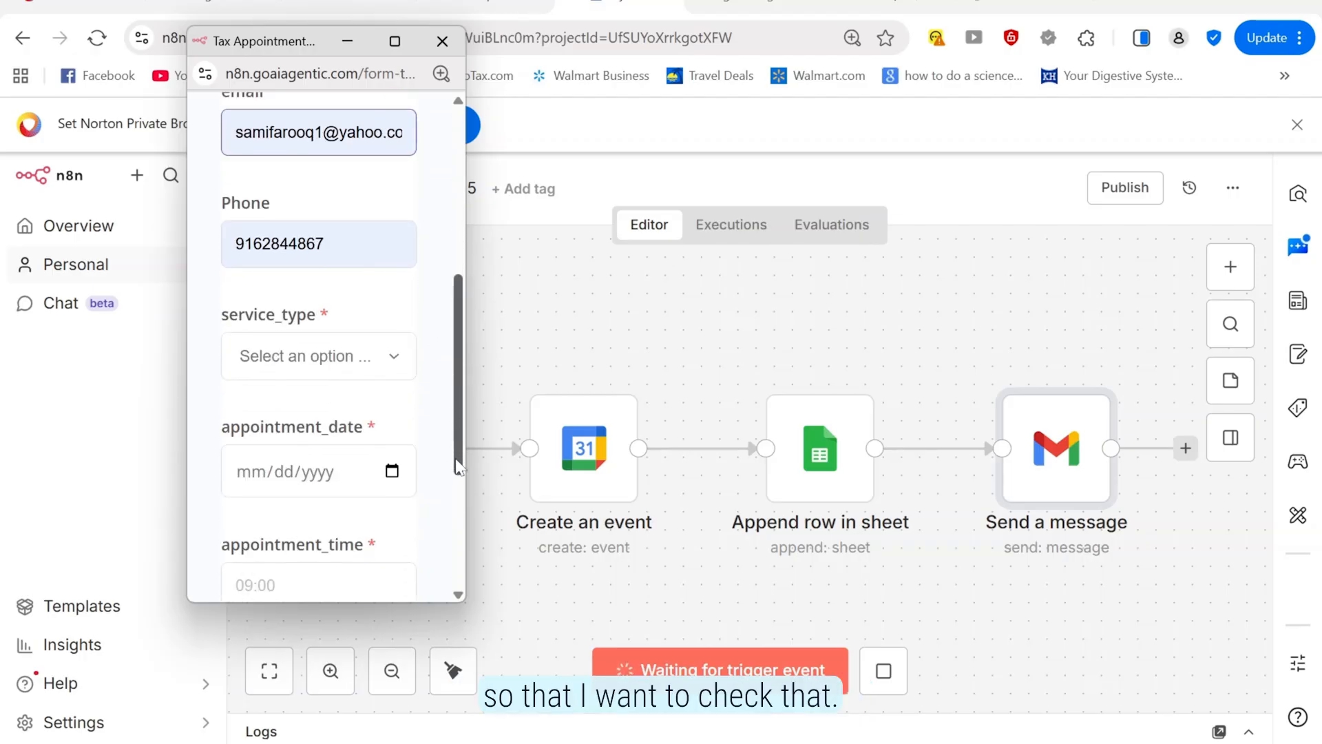
{"action": "left_click", "coordinate": [329, 362]}
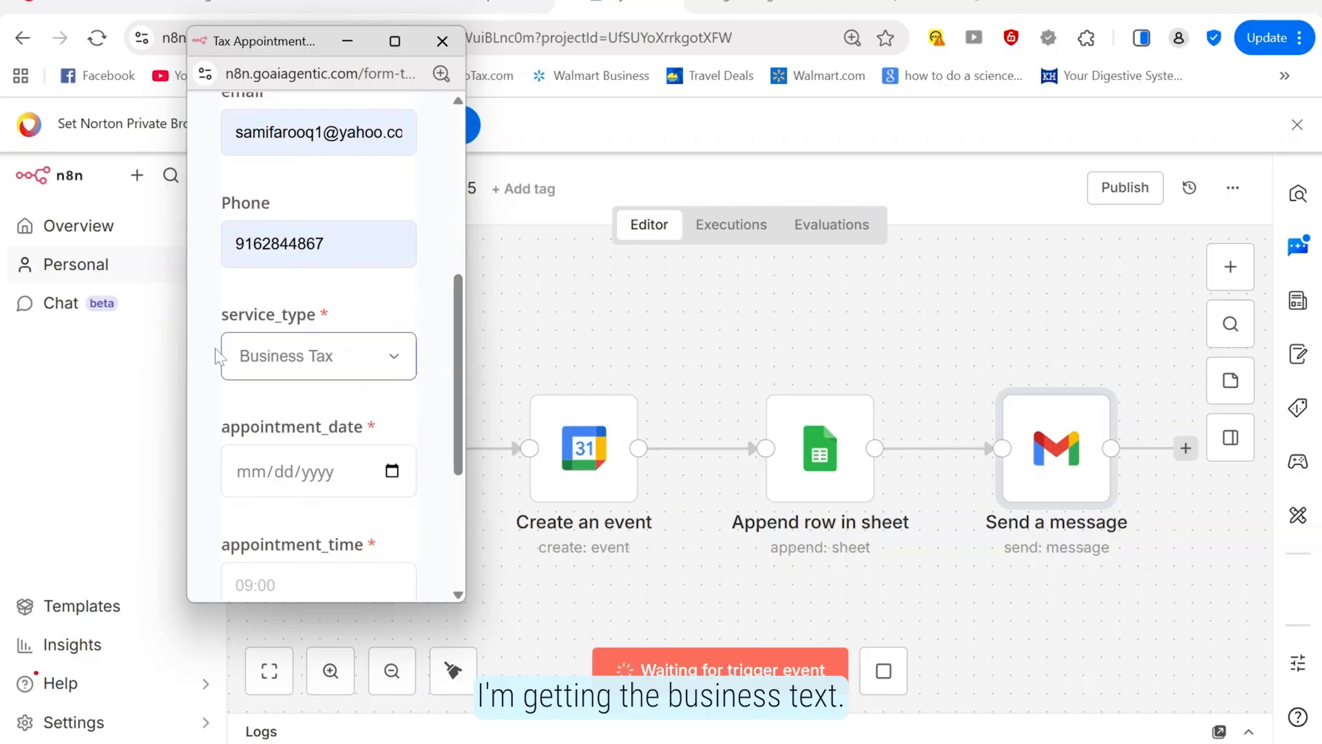
{"action": "left_click", "coordinate": [392, 473]}
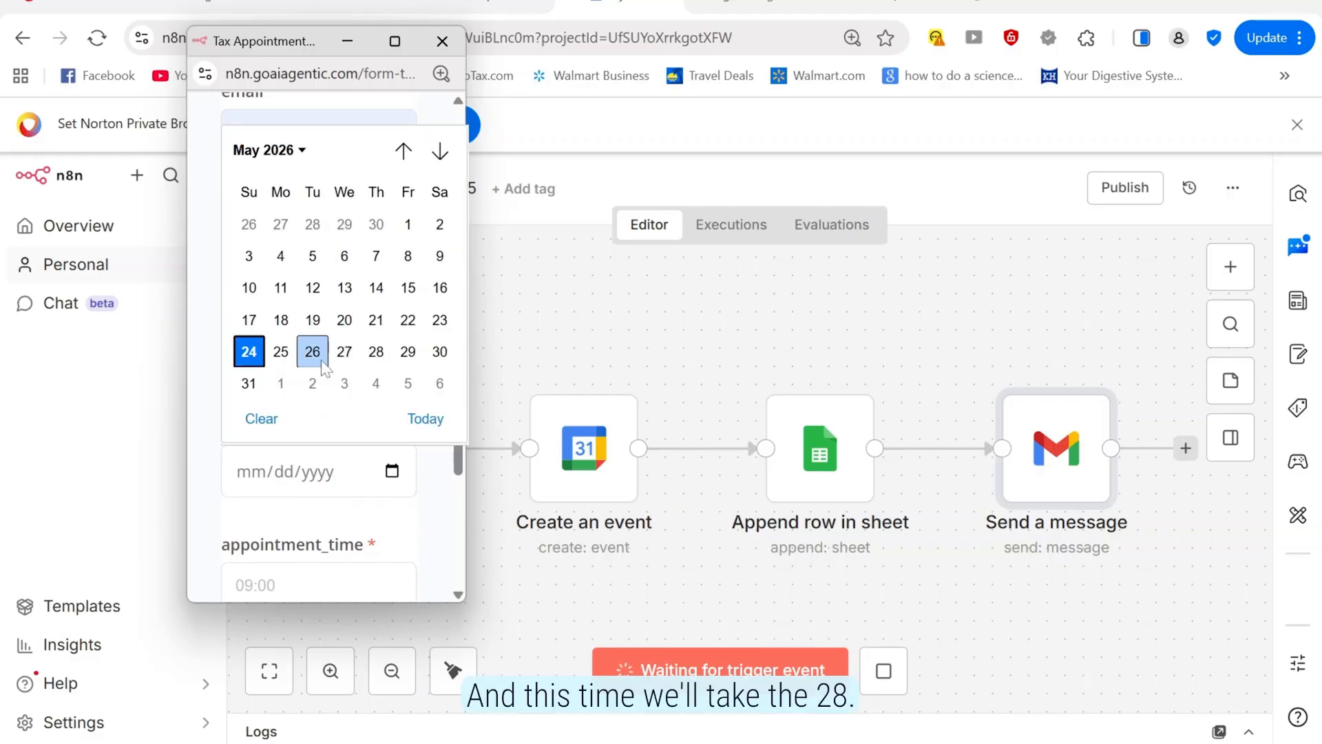
{"action": "left_click", "coordinate": [376, 351]}
{"action": "left_click", "coordinate": [318, 585]}
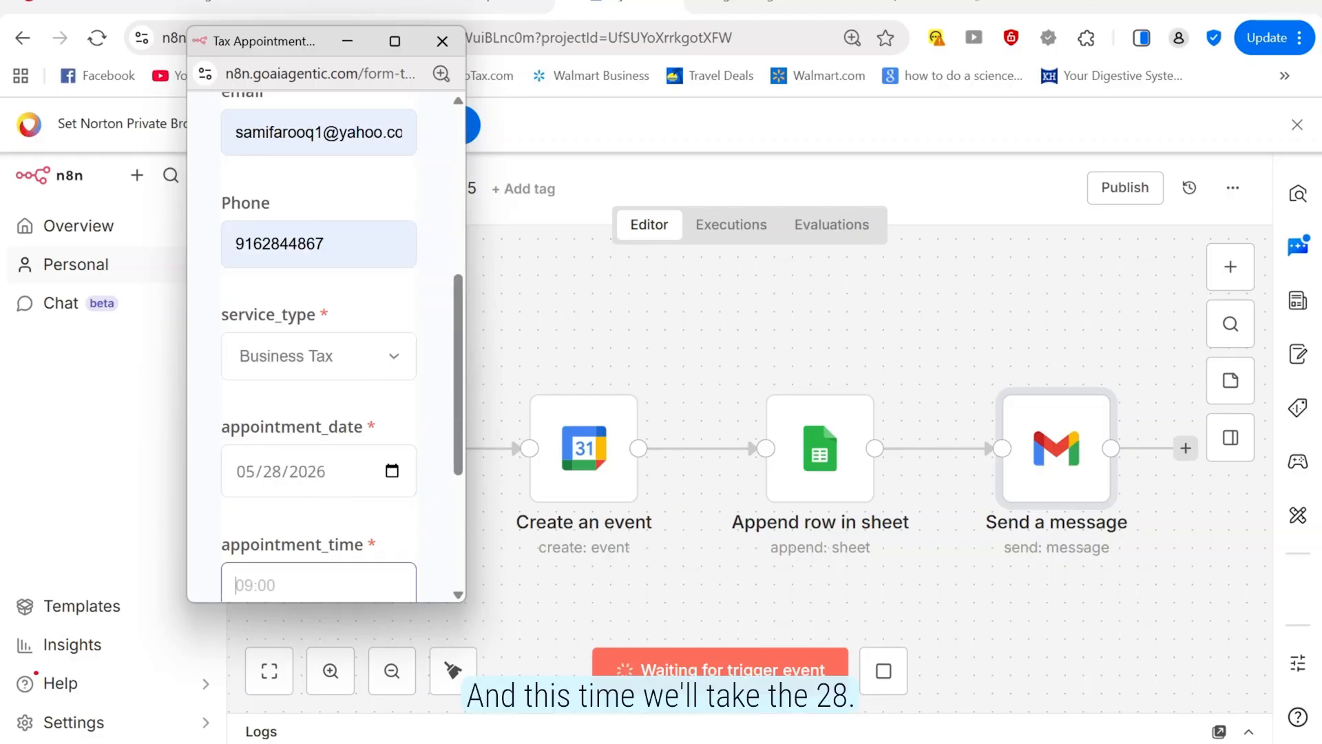
{"action": "type", "text": "14:00"}
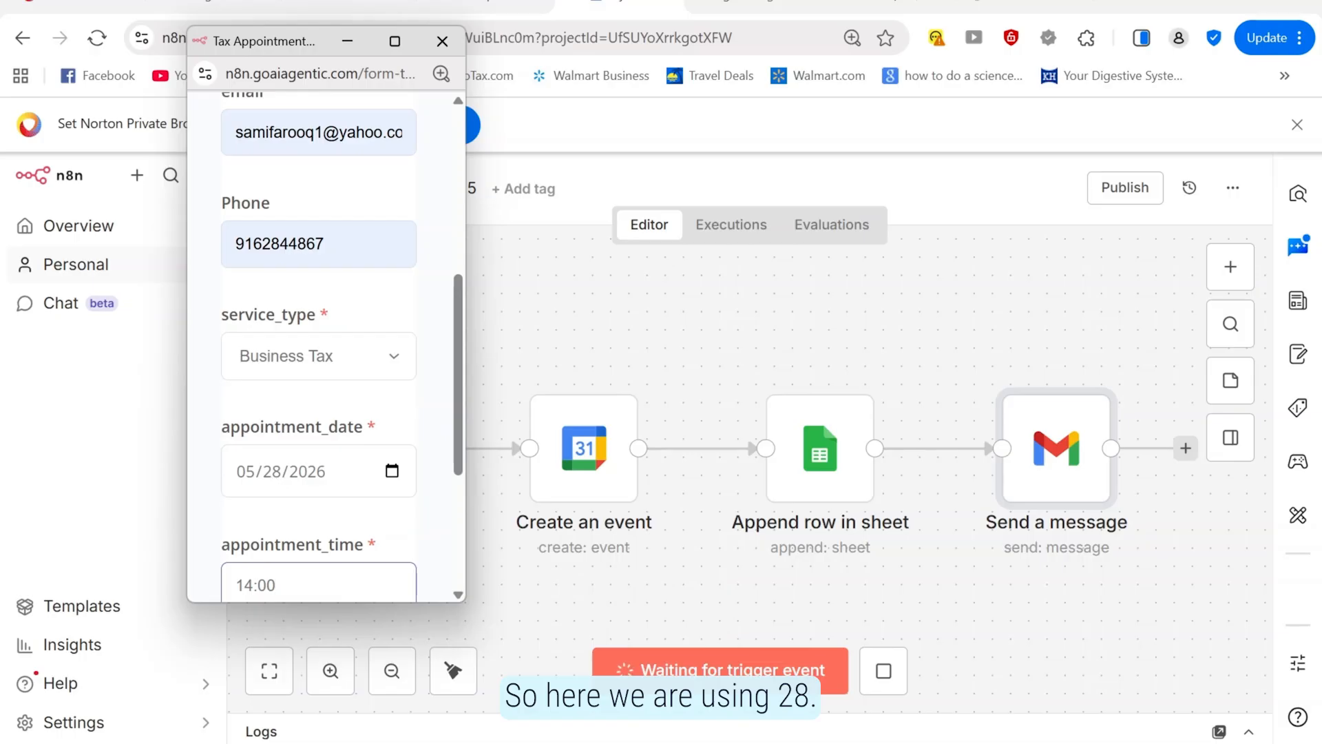
Check Google Calendar's May 28 day view for existing appointments
{"action": "left_click", "coordinate": [518, 742]}
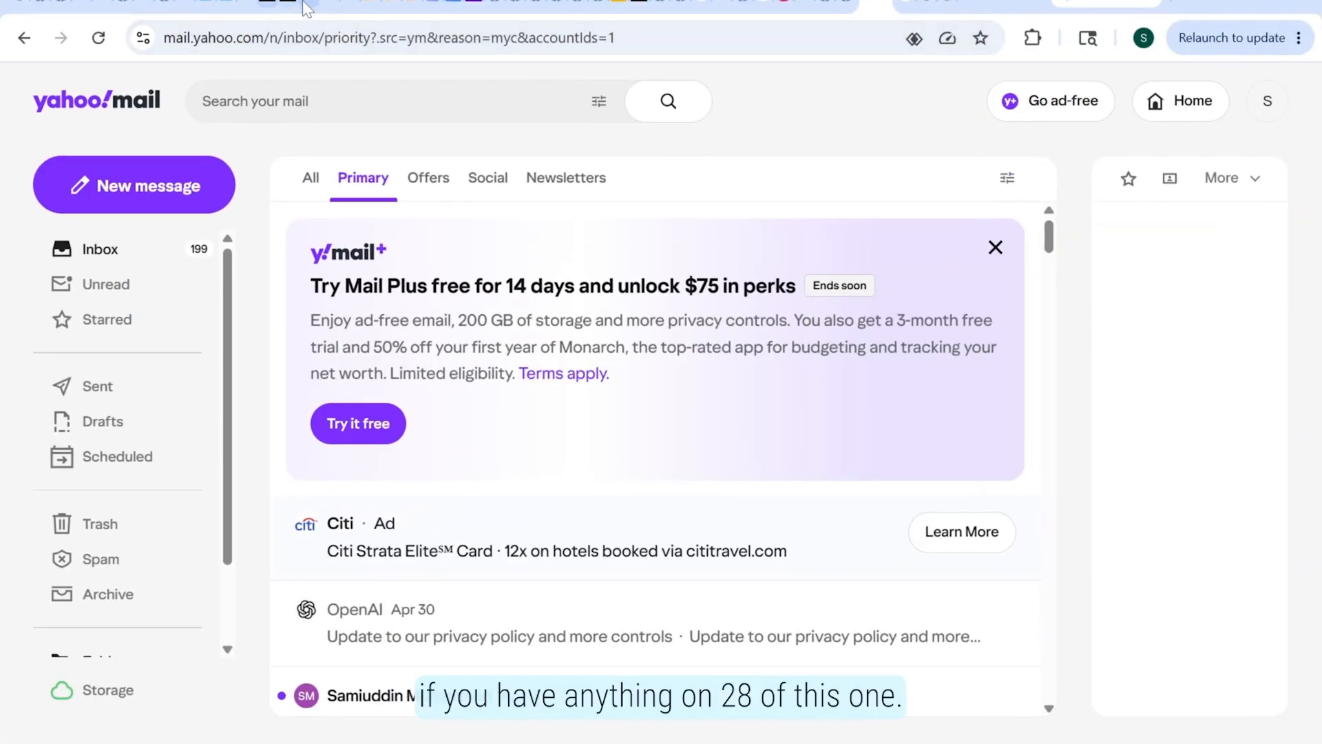
{"action": "left_click", "coordinate": [237, 7]}
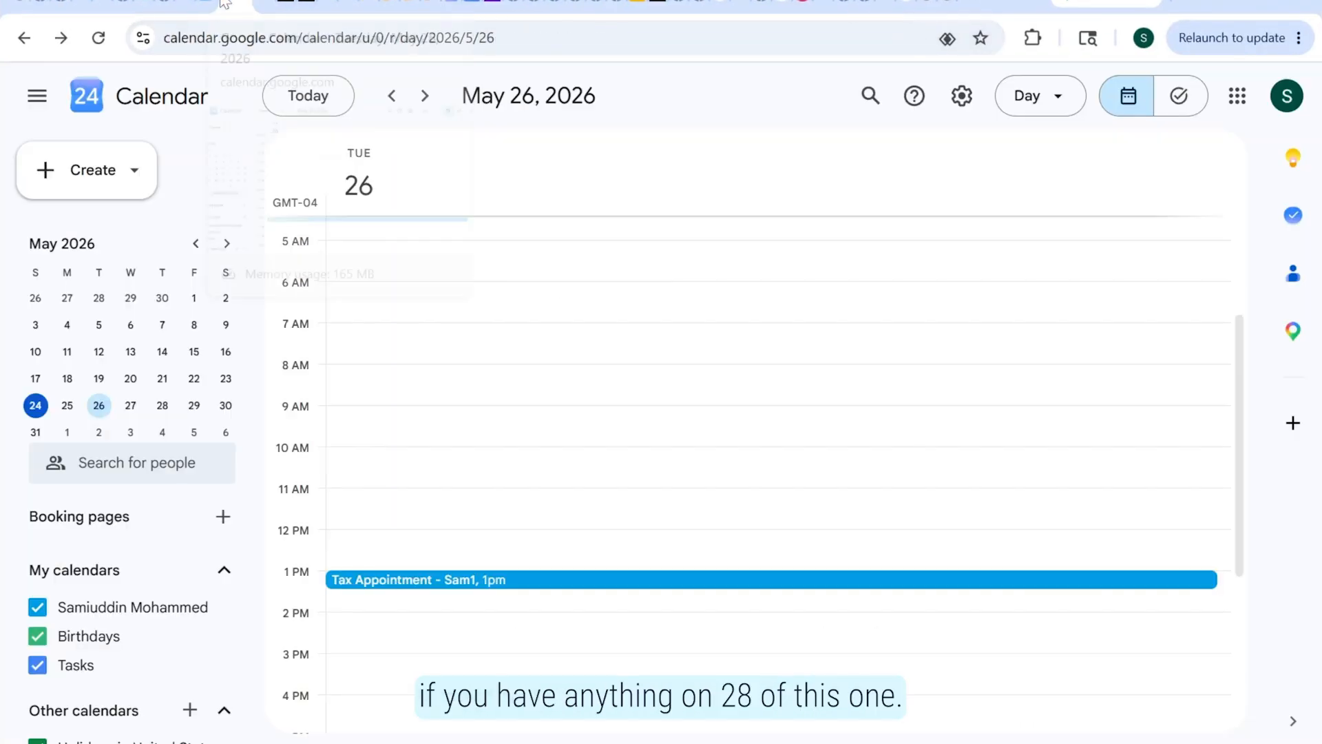
{"action": "left_click", "coordinate": [163, 409]}
{"action": "scroll", "coordinate": [852, 413], "scroll_direction": "down", "scroll_amount": 4}
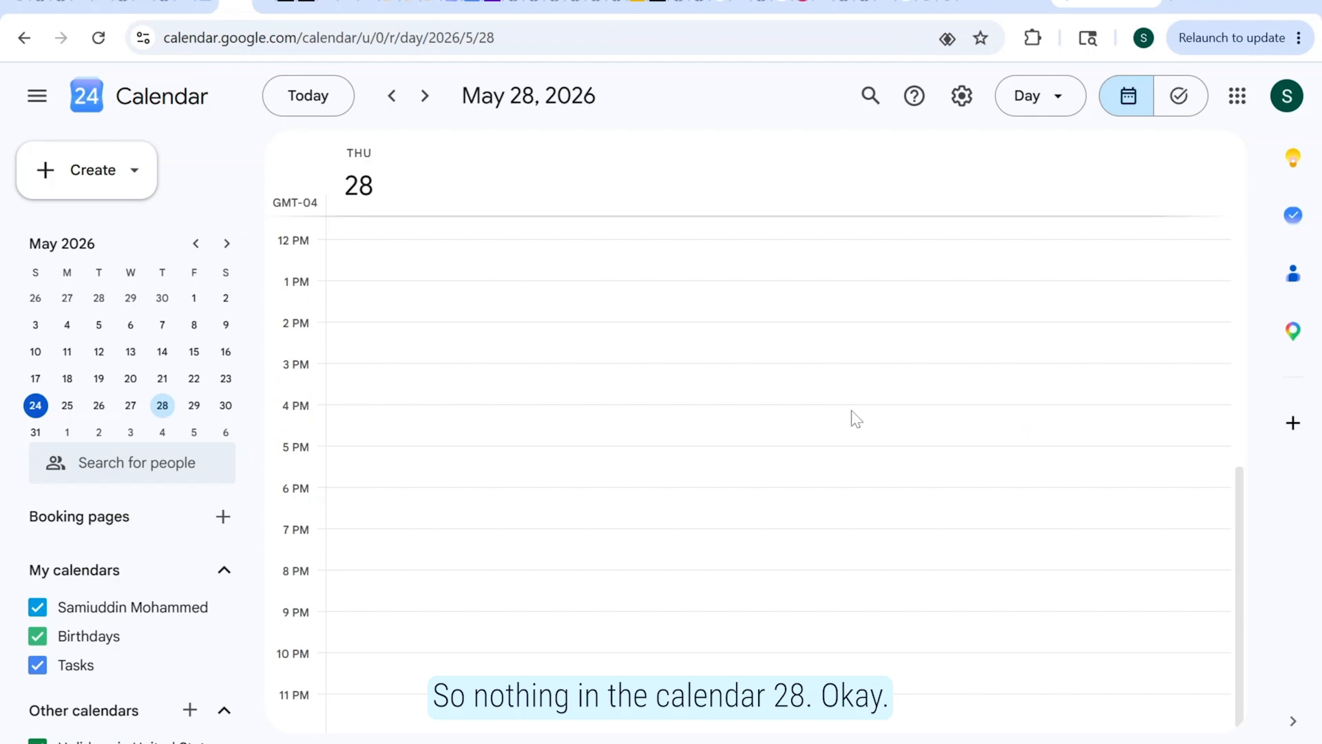
{"action": "scroll", "coordinate": [853, 413], "scroll_direction": "up", "scroll_amount": 6}
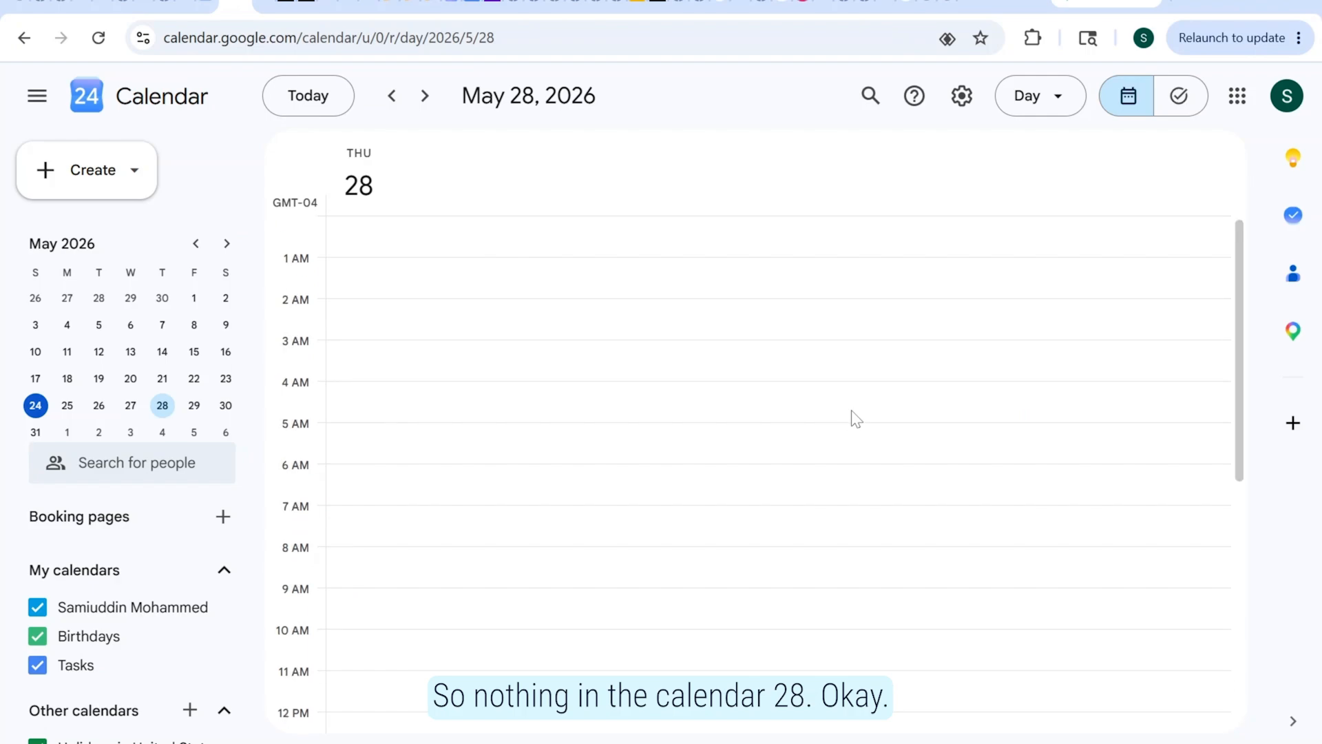
{"action": "scroll", "coordinate": [852, 413], "scroll_direction": "down", "scroll_amount": 6}
{"action": "key", "text": "alt+Tab"}
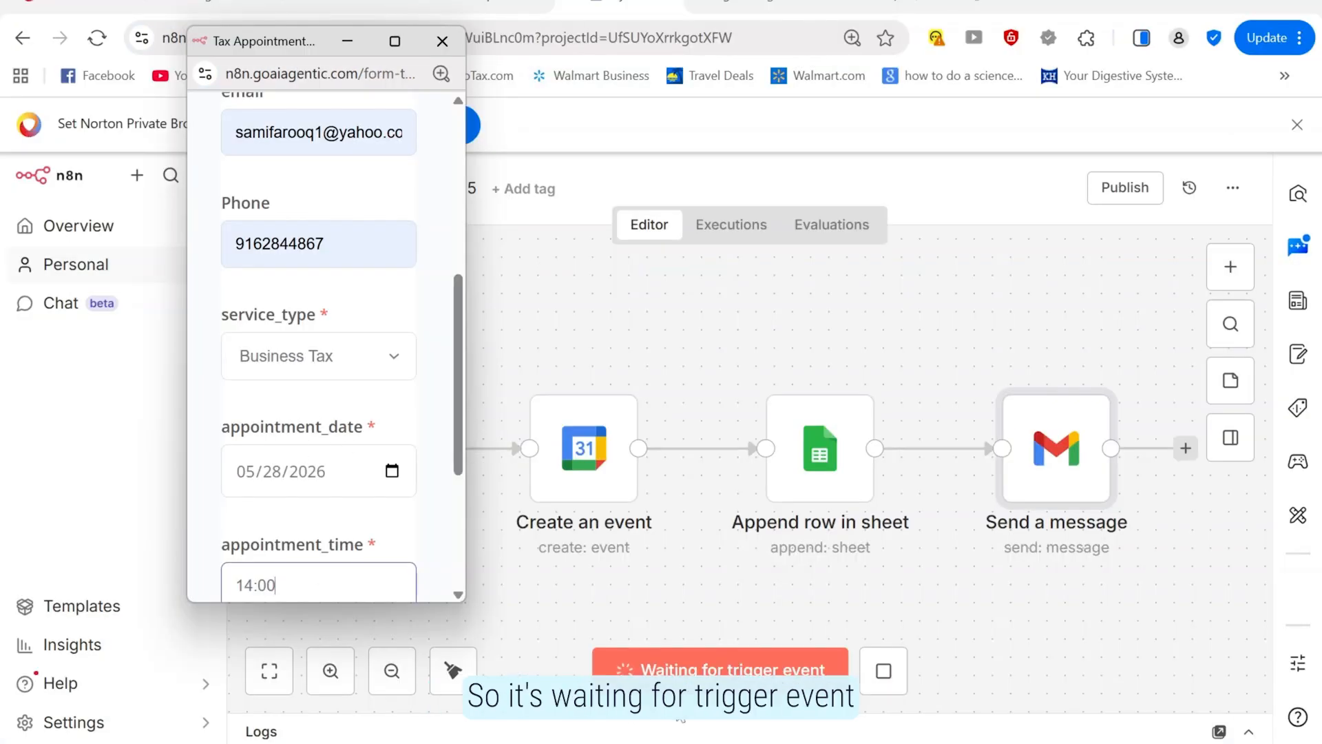
Submit the test booking and verify the May 28 2pm calendar event and 2026-05-28 sheet row
{"action": "scroll", "coordinate": [319, 345], "scroll_direction": "down", "scroll_amount": 3}
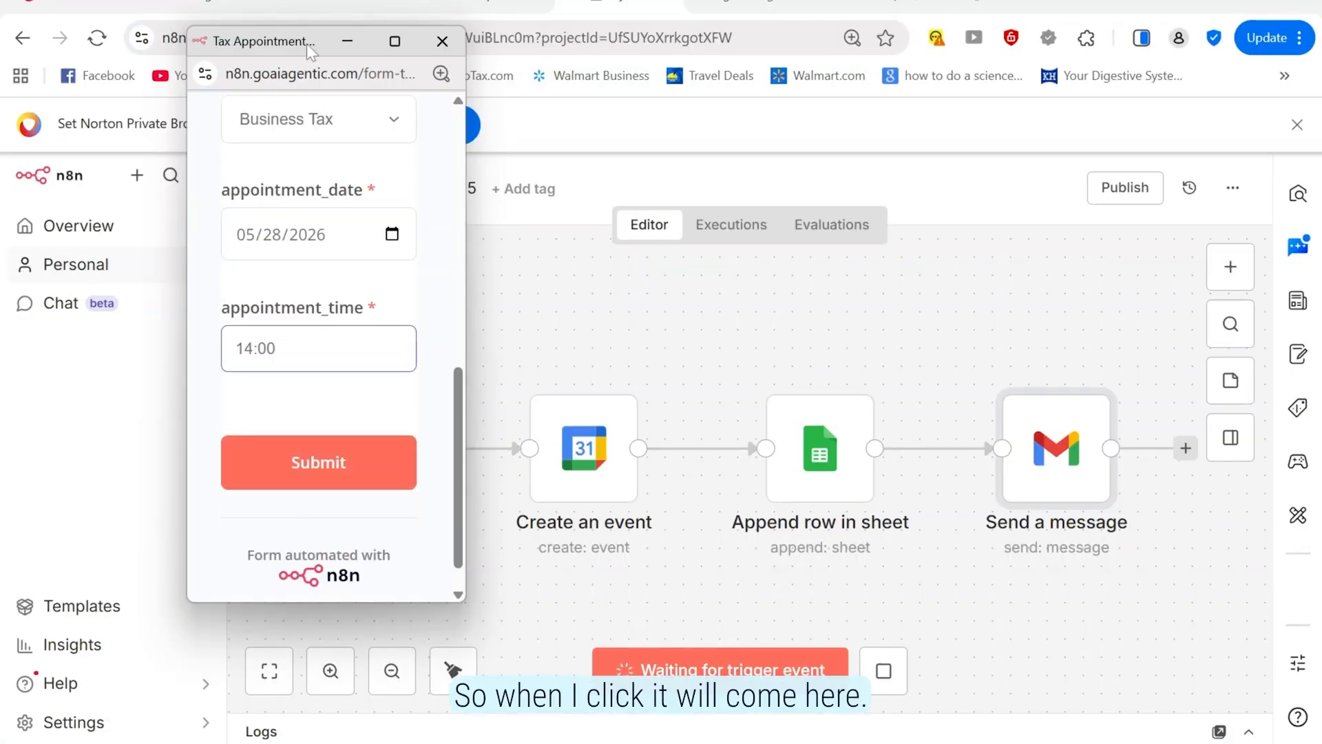
{"action": "left_click_drag", "start_coordinate": [307, 44], "coordinate": [190, 77]}
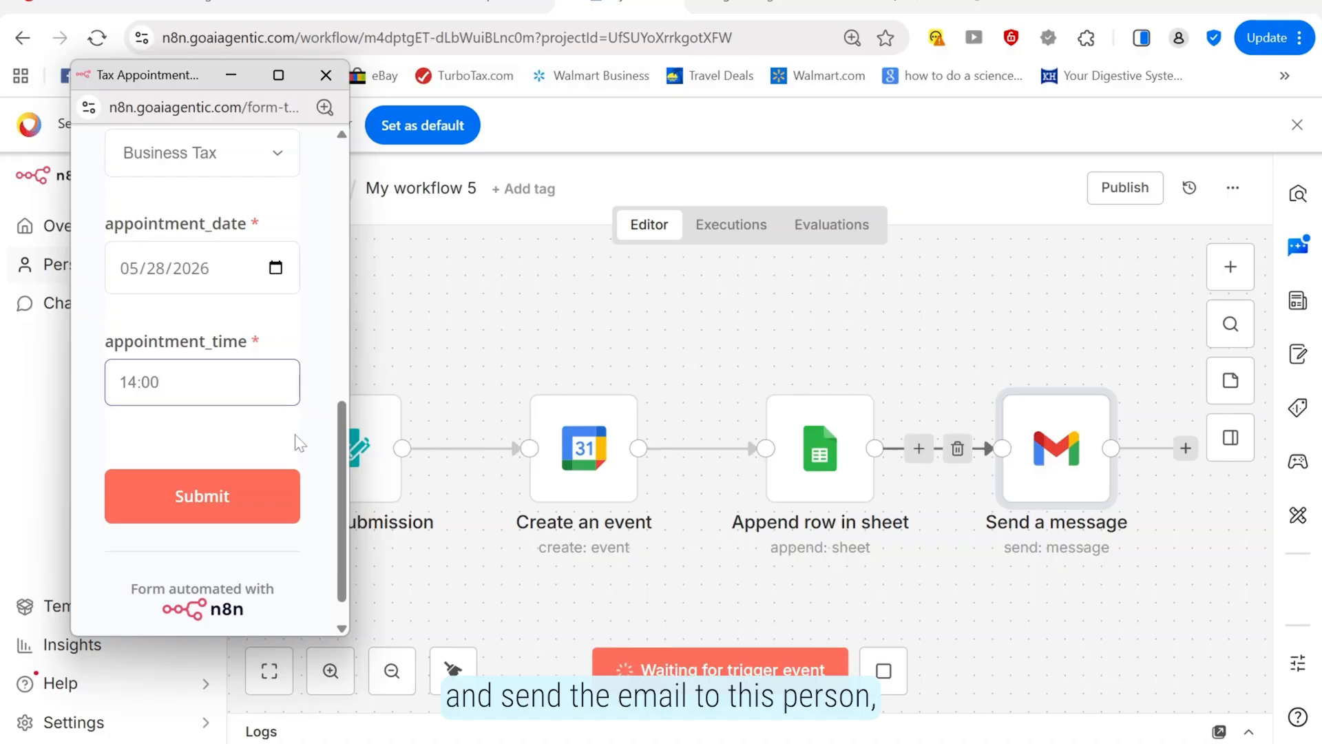
{"action": "scroll", "coordinate": [330, 325], "scroll_direction": "up", "scroll_amount": 4}
{"action": "scroll", "coordinate": [329, 325], "scroll_direction": "up", "scroll_amount": 1}
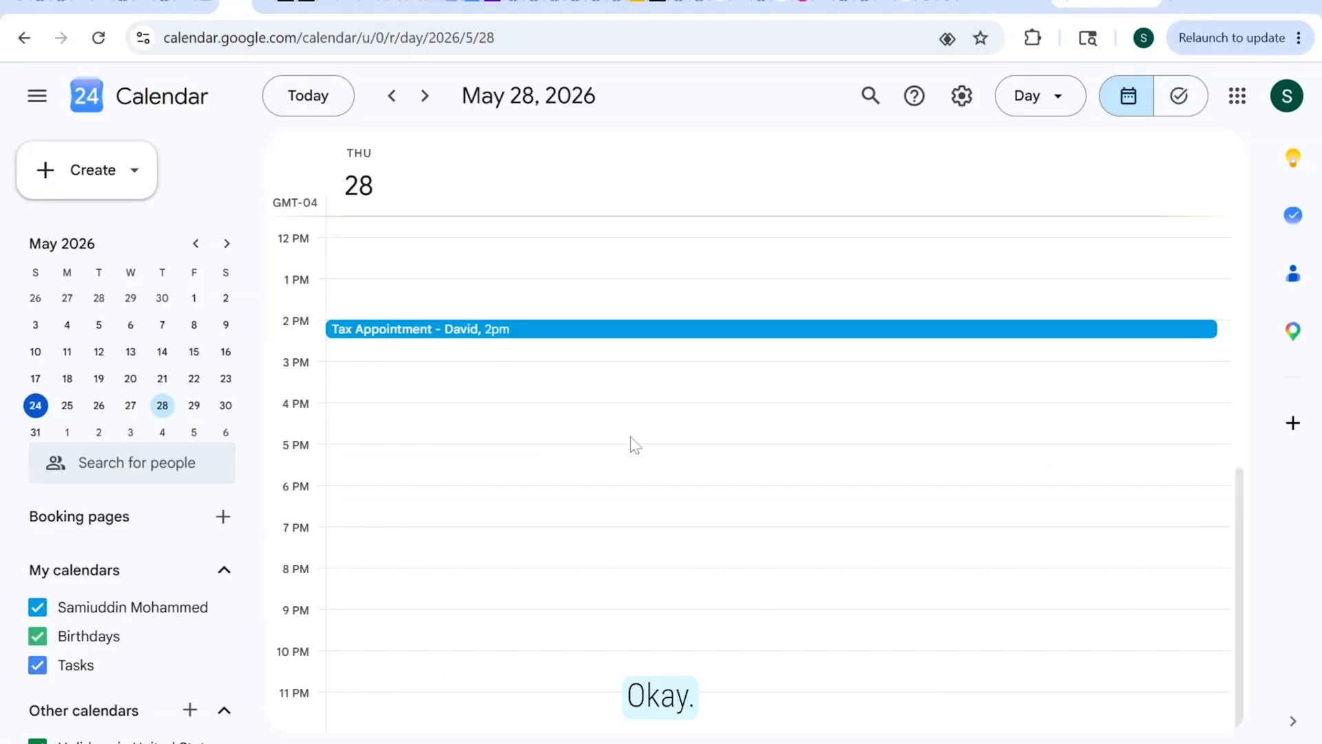
{"action": "left_click", "coordinate": [265, 4]}
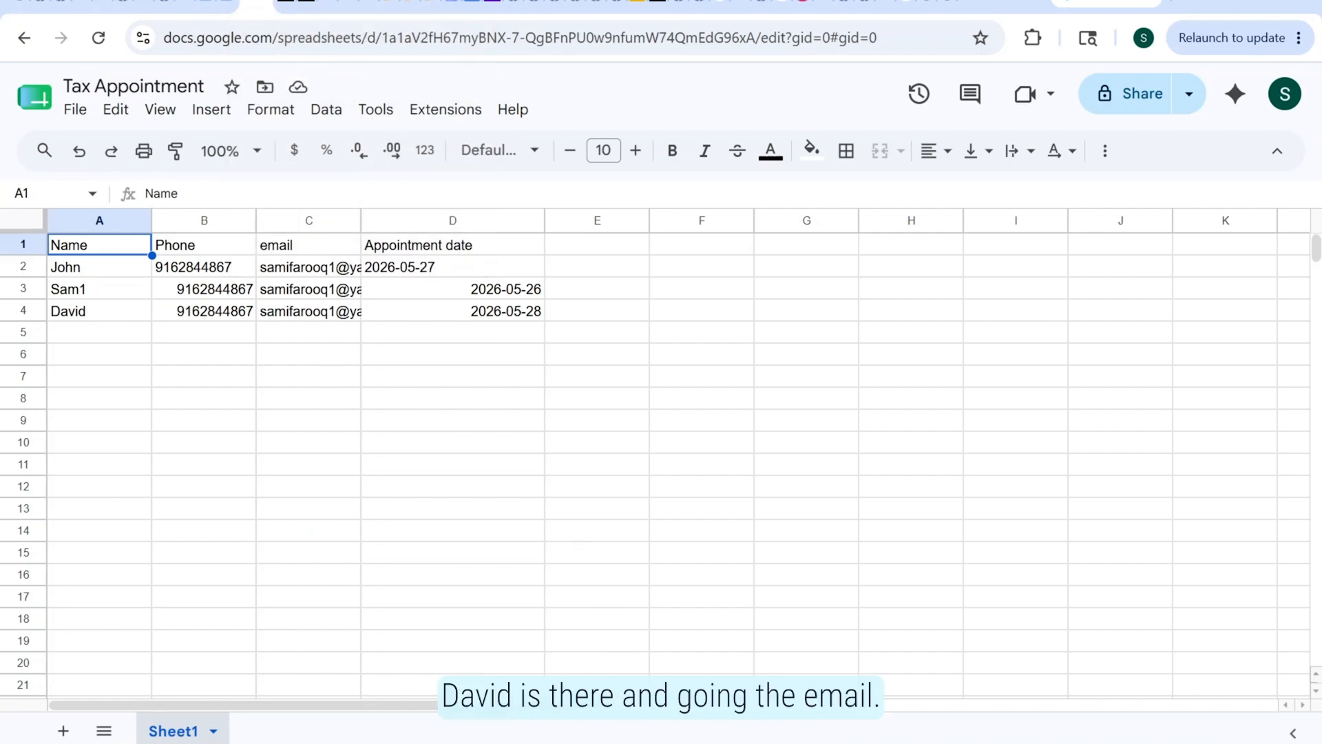
{"action": "mouse_move", "coordinate": [635, 734]}
{"action": "left_click", "coordinate": [599, 630]}
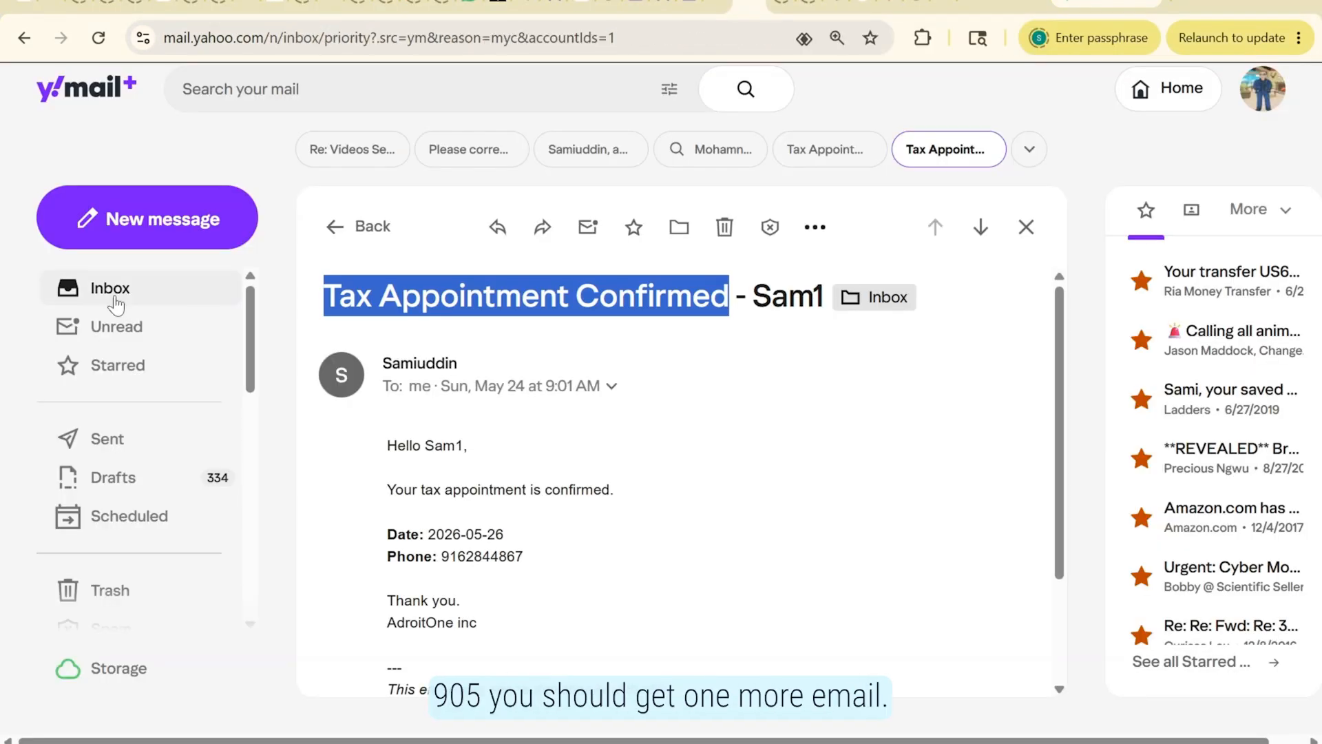
Open the newest Tax Appointment Confirmed email for 2026-05-28, then return to the n8n workflow
{"action": "left_click", "coordinate": [114, 299]}
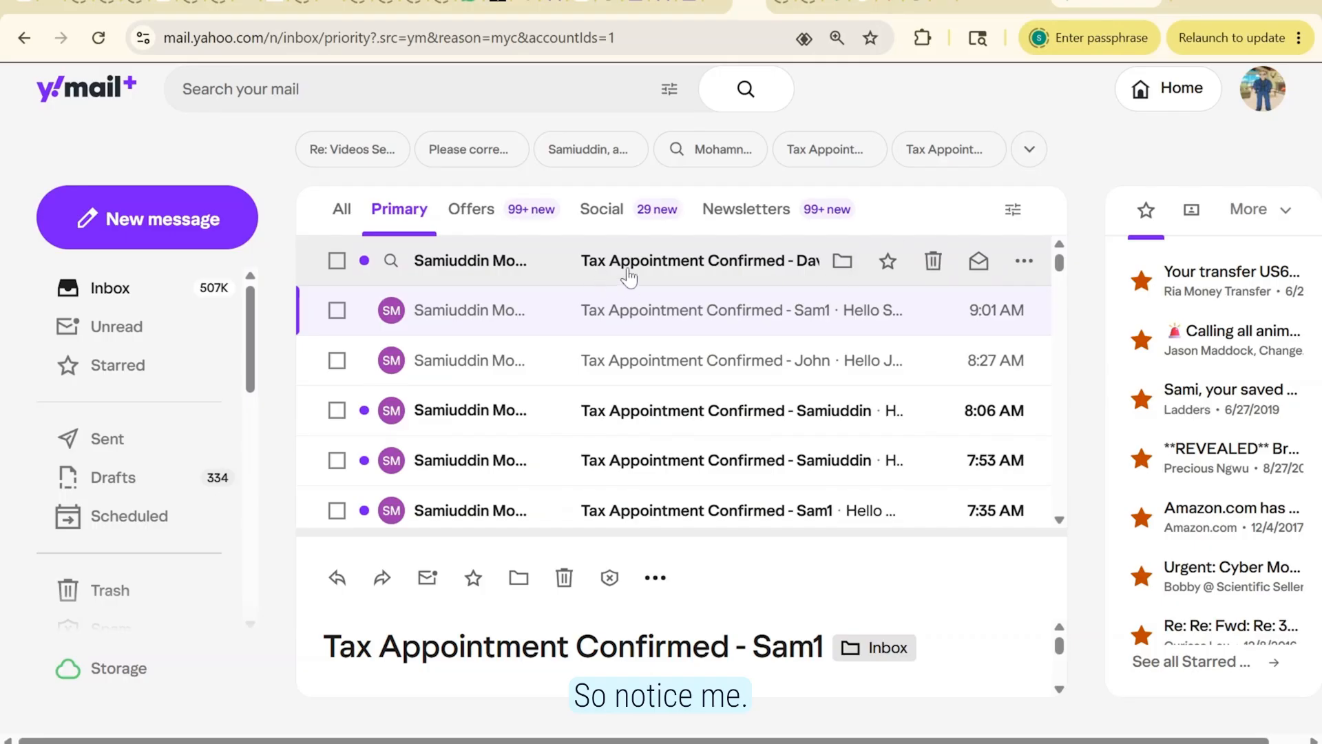
{"action": "left_click", "coordinate": [657, 261]}
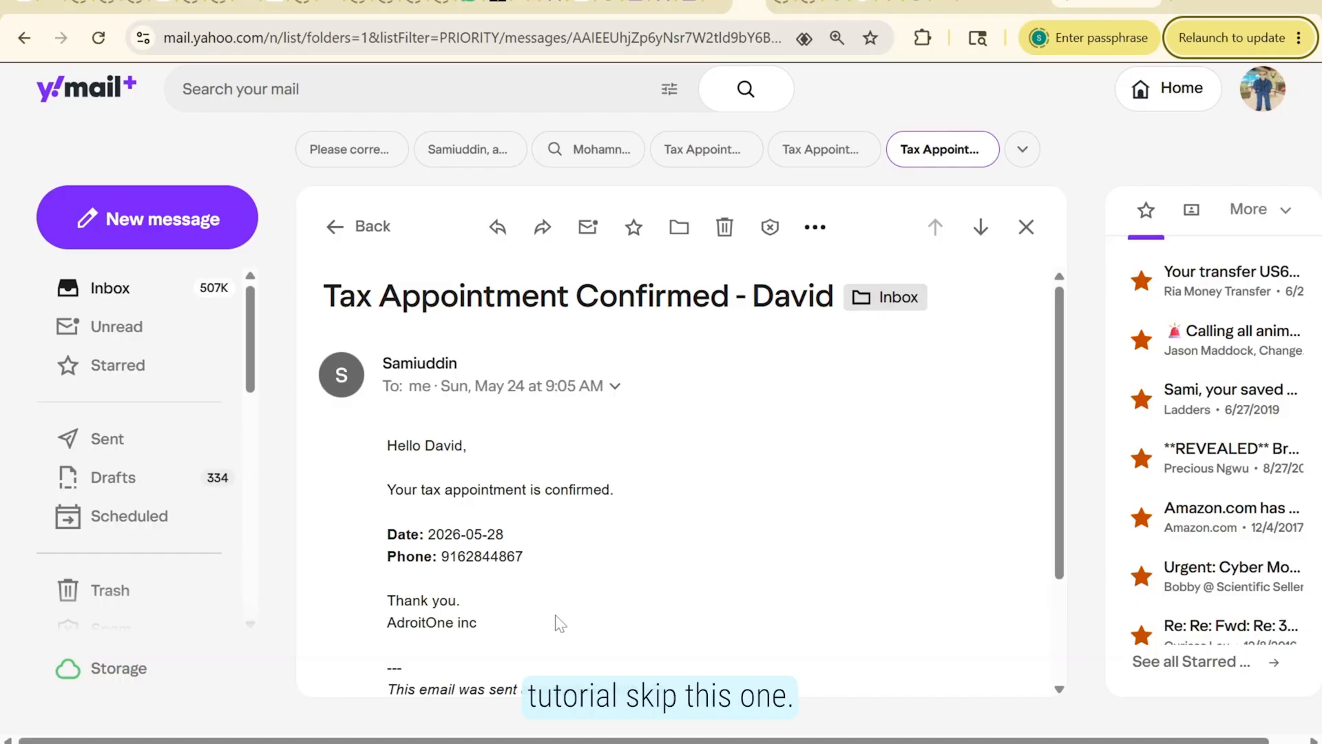
{"action": "mouse_move", "coordinate": [552, 741]}
{"action": "left_click", "coordinate": [498, 661]}
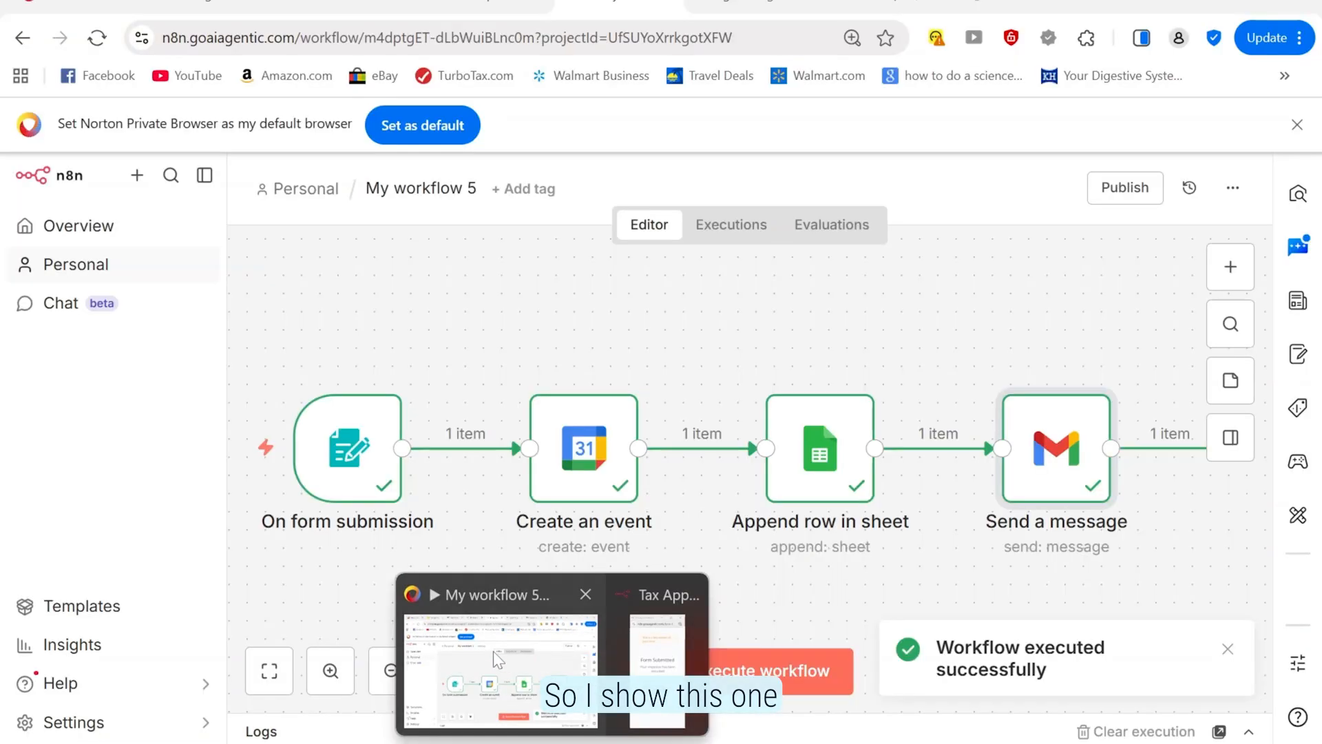